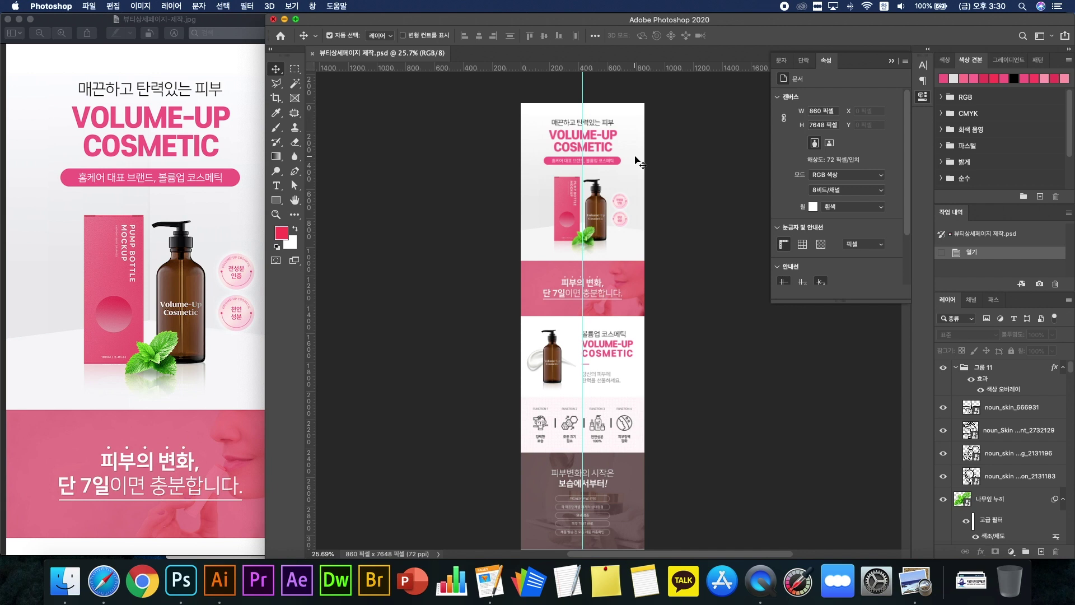
Step: Add a horizontal guide along the lower edge of the pink banner section in the page design
scroll(633, 196, up, 2)
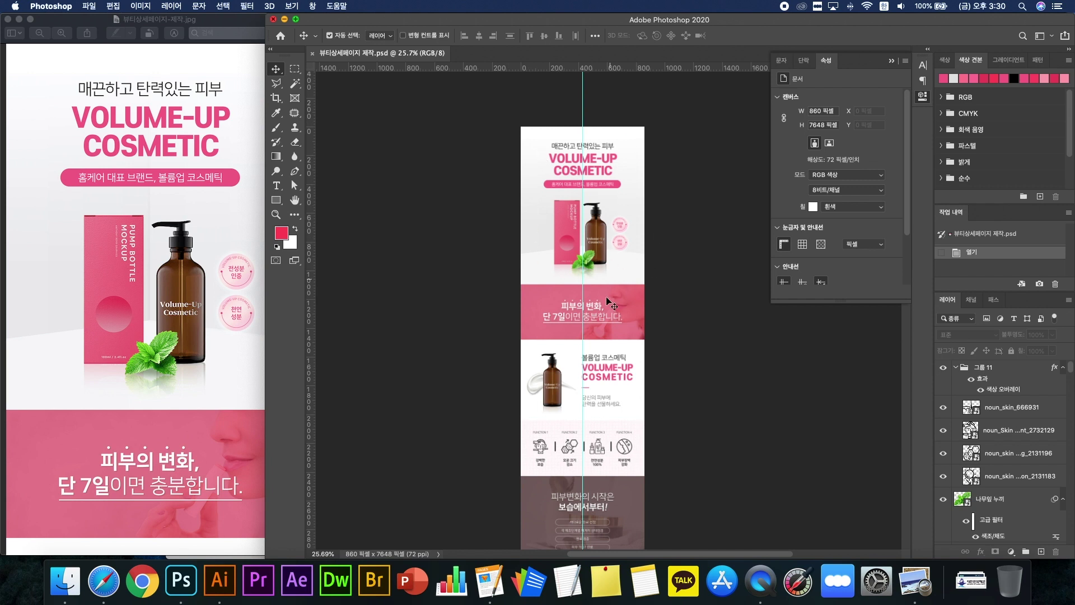
scroll(566, 315, up, 3)
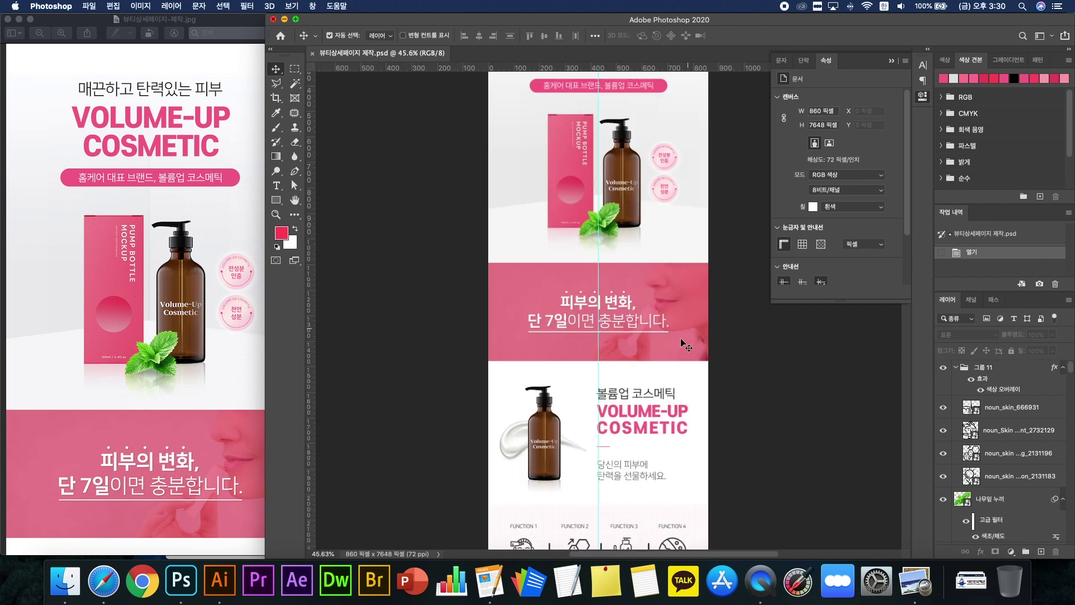
scroll(605, 369, up, 4)
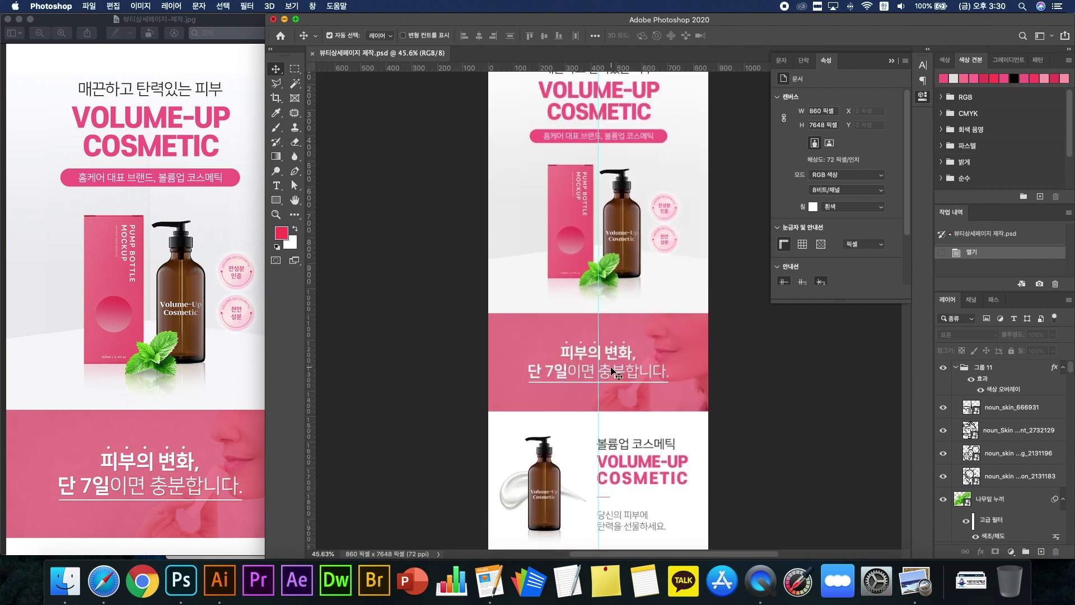
drag(641, 68, 717, 452)
scroll(806, 443, up, 2)
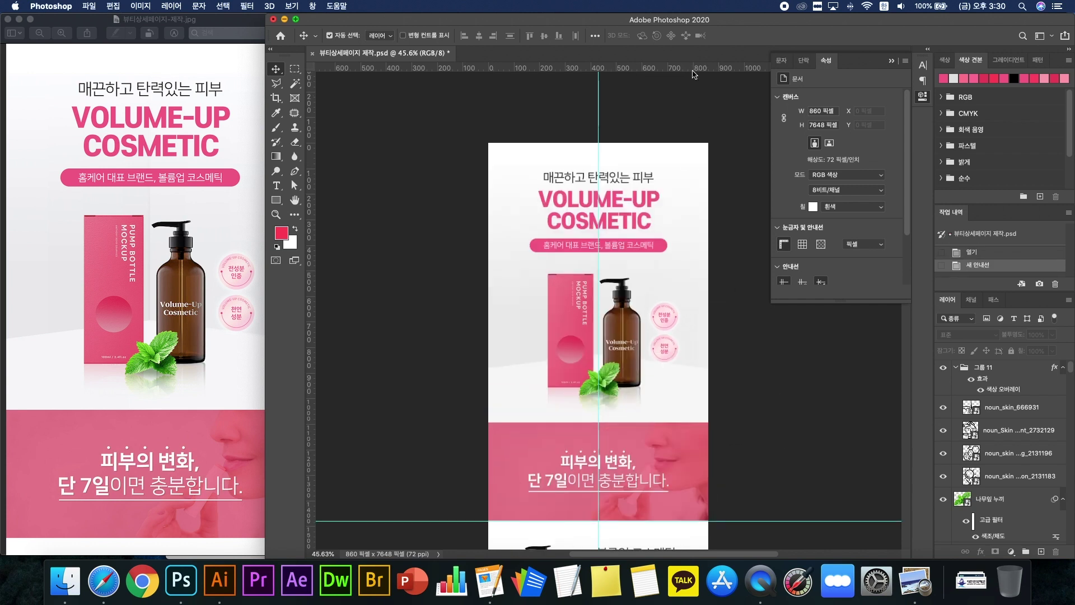
Step: Try a second horizontal guide along the pink banner's upper edge, and undo it
drag(695, 73, 715, 423)
scroll(722, 403, up, 2)
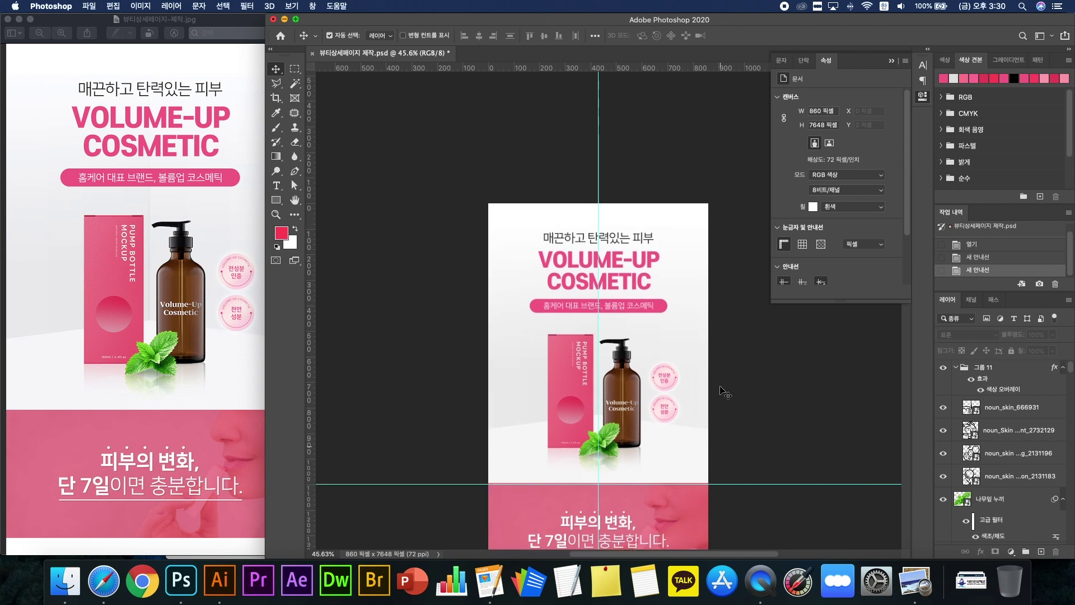
scroll(643, 413, down, 4)
key(super+z)
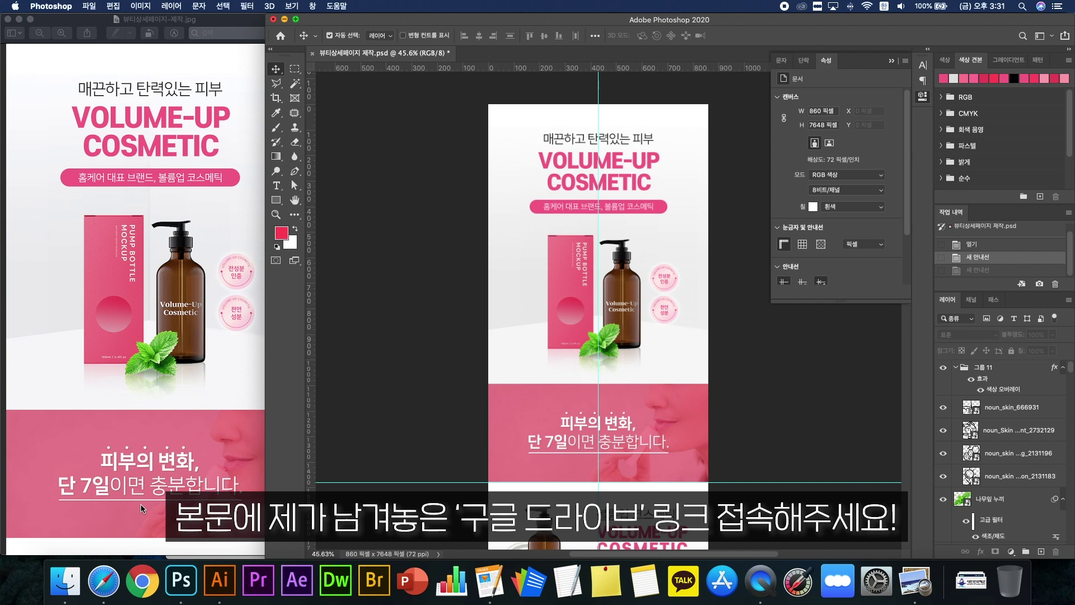
Step: Switch to Safari and show the download option for the Google Drive folder 화장품 상세페이지, leaving the menu without choosing it
click(103, 581)
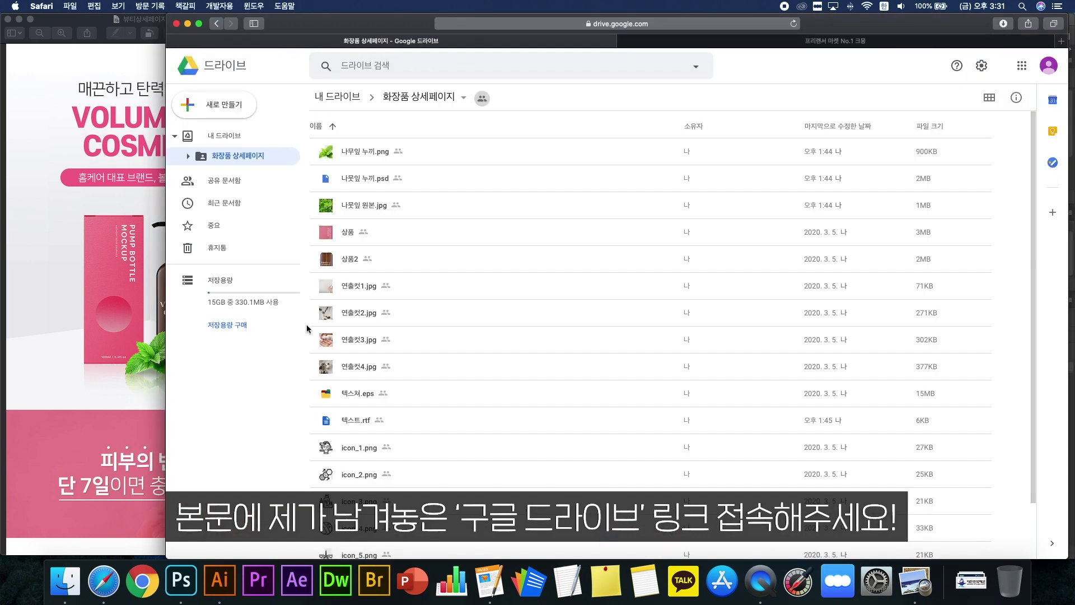
click(444, 99)
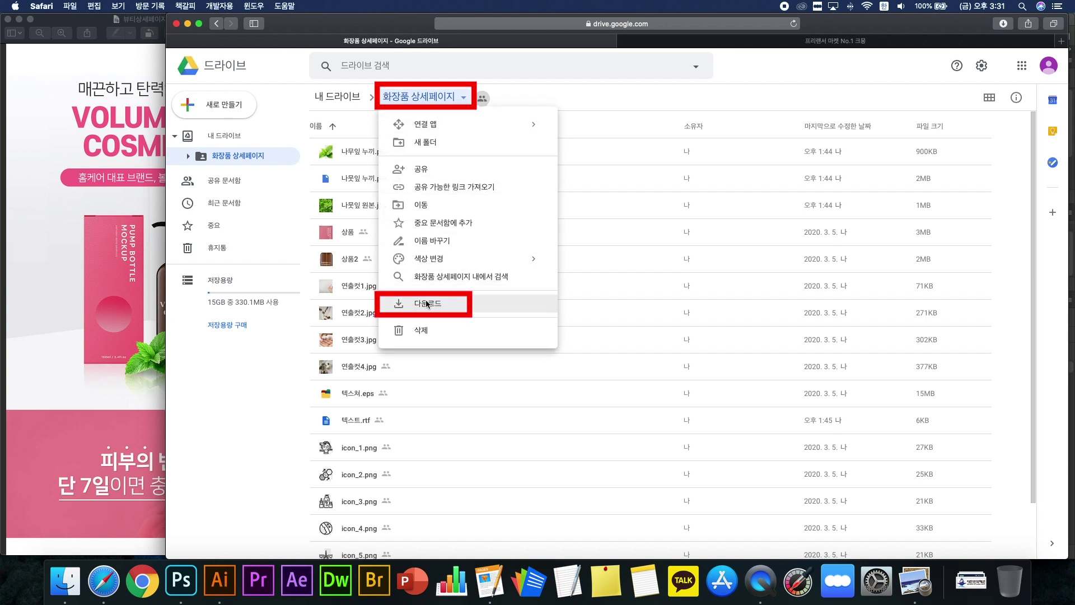
click(375, 318)
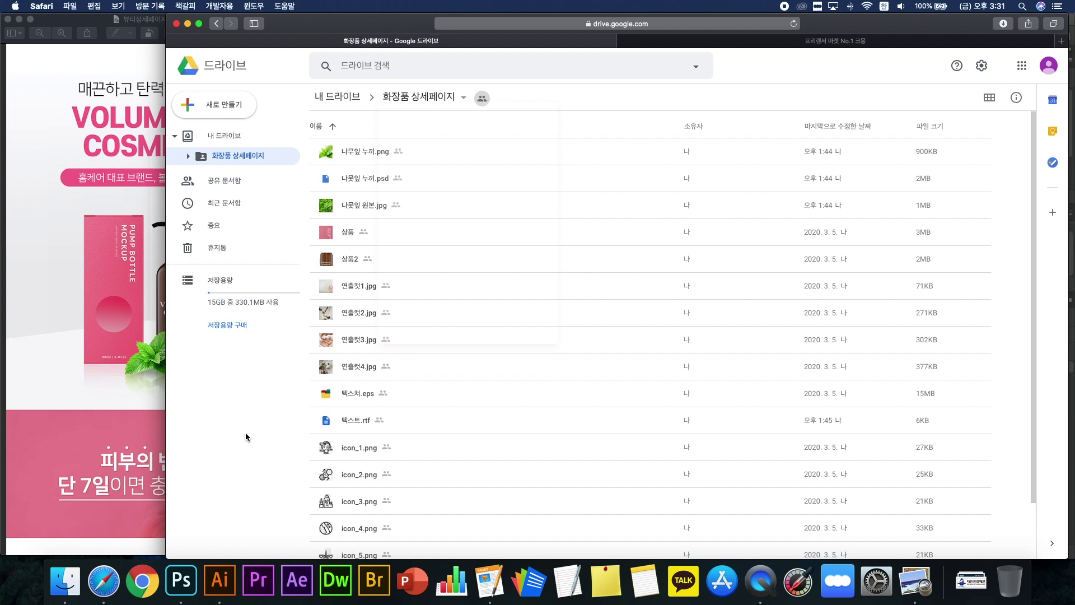
Step: Switch to the Finder folder 화장품_로션 and point out the three beauty detail page files by selecting and deselecting them
click(65, 580)
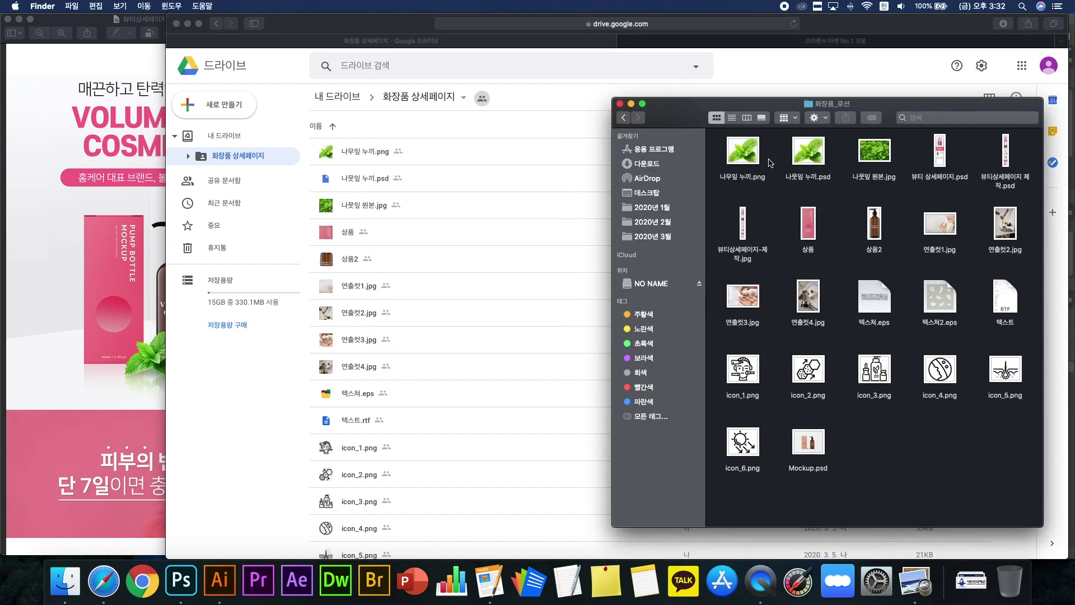
click(746, 215)
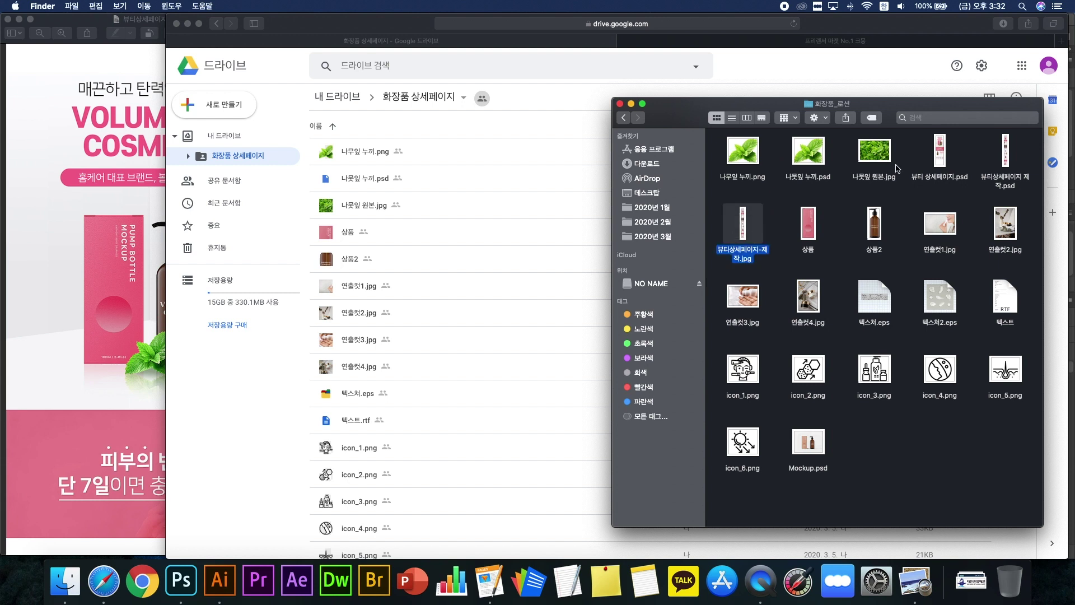
shift+click(937, 169)
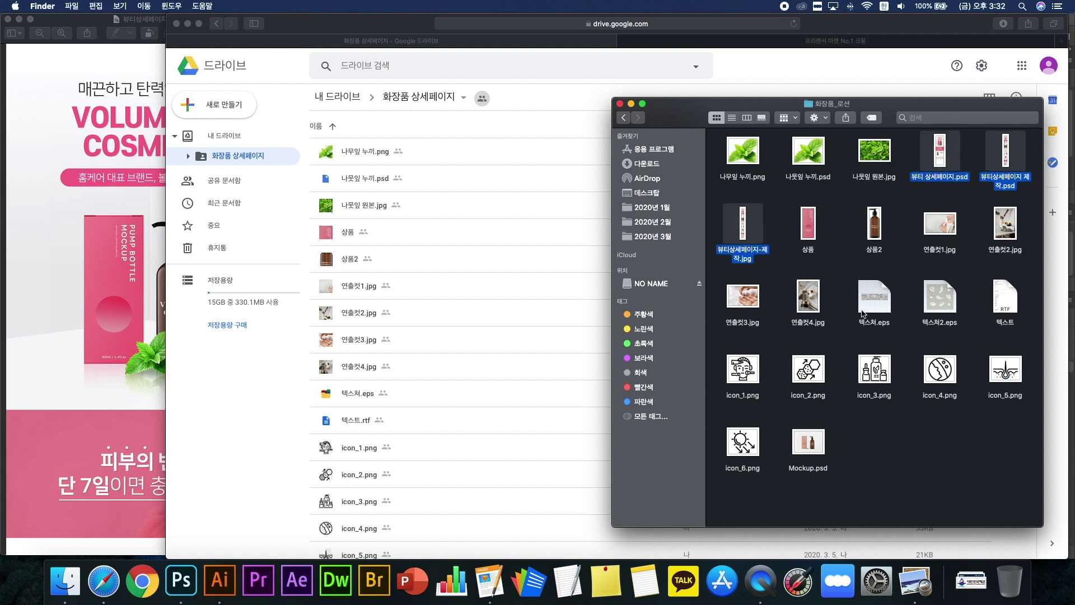
click(1006, 434)
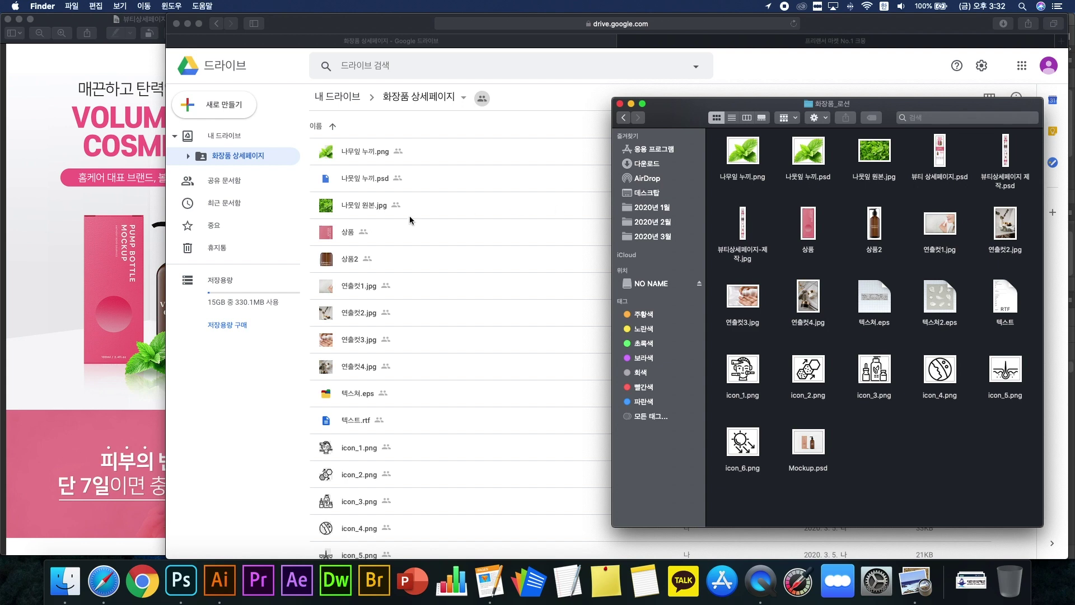
Step: Look over the finished page image 뷰티상세페이지-제작.jpg in Preview and return to the Finder folder
click(162, 200)
scroll(63, 178, down, 3)
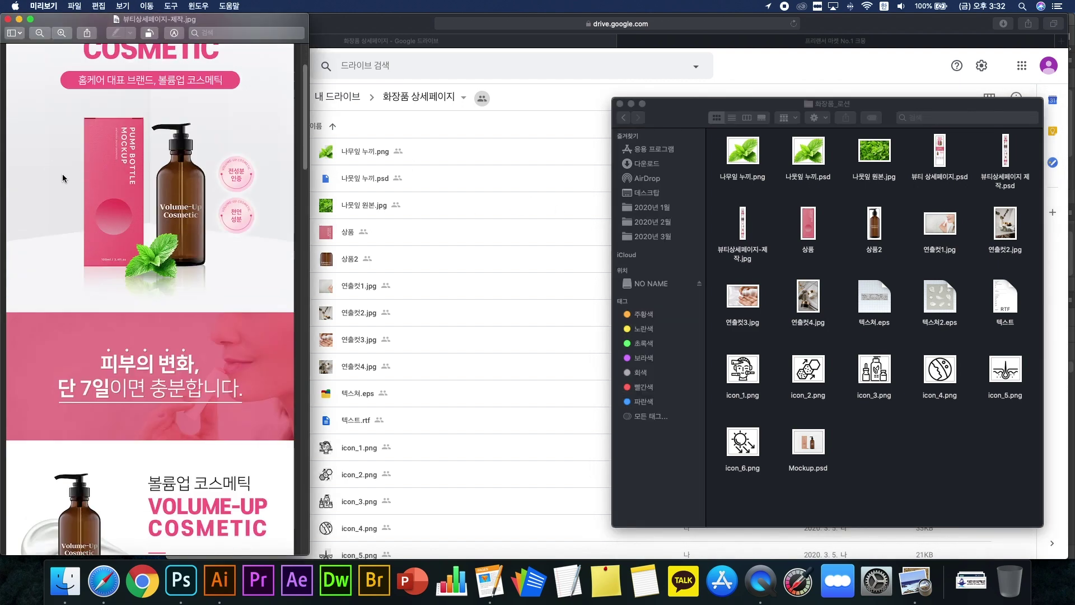
scroll(62, 178, up, 3)
click(908, 471)
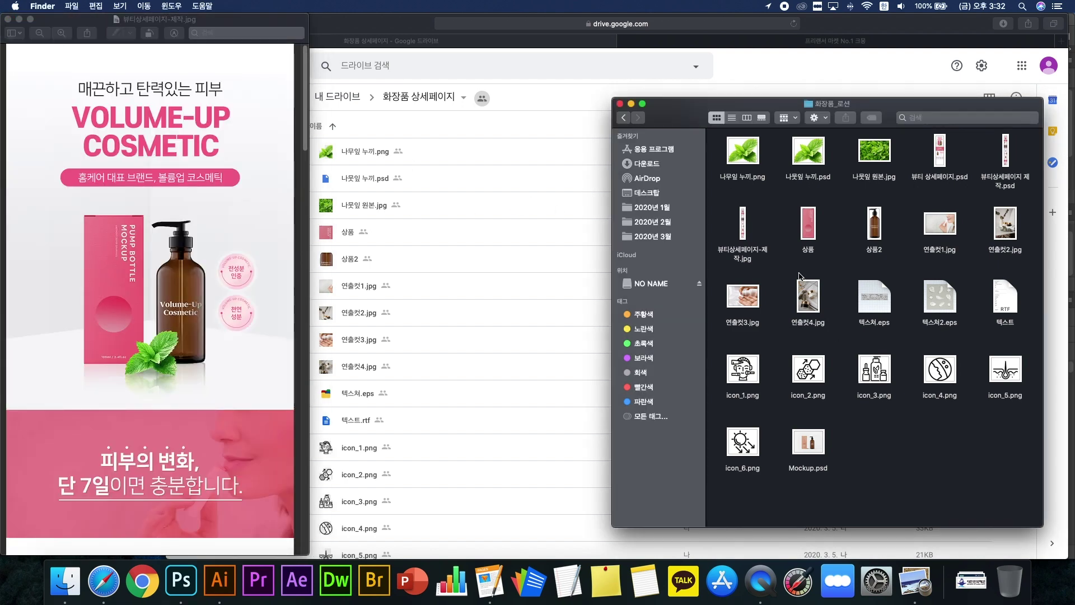
Step: View the cut-out leaf image 나무잎 누끼.png with Quick Look
click(743, 156)
key(space)
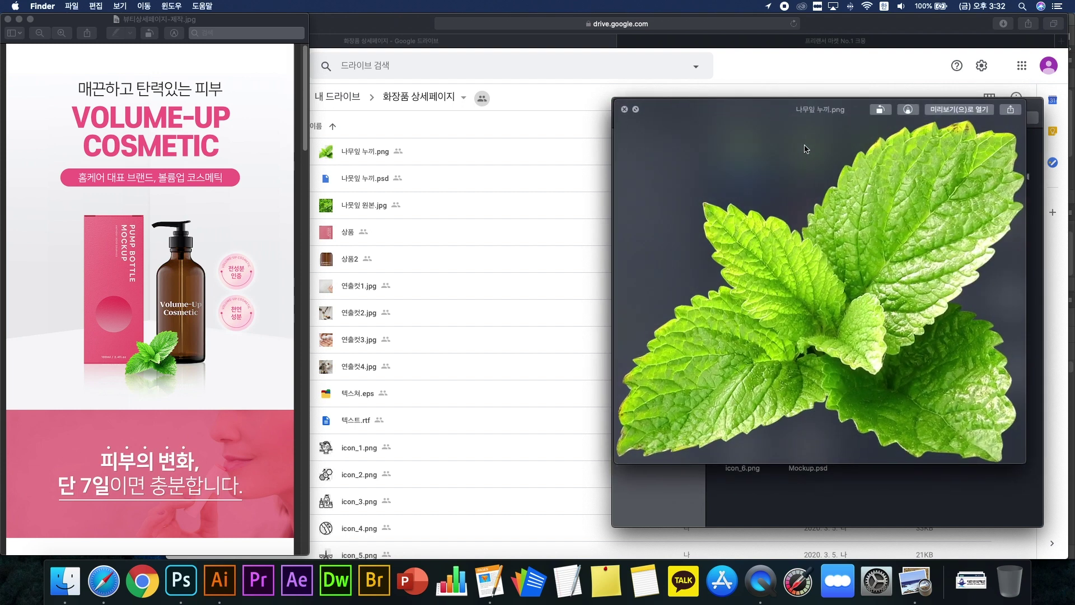
key(space)
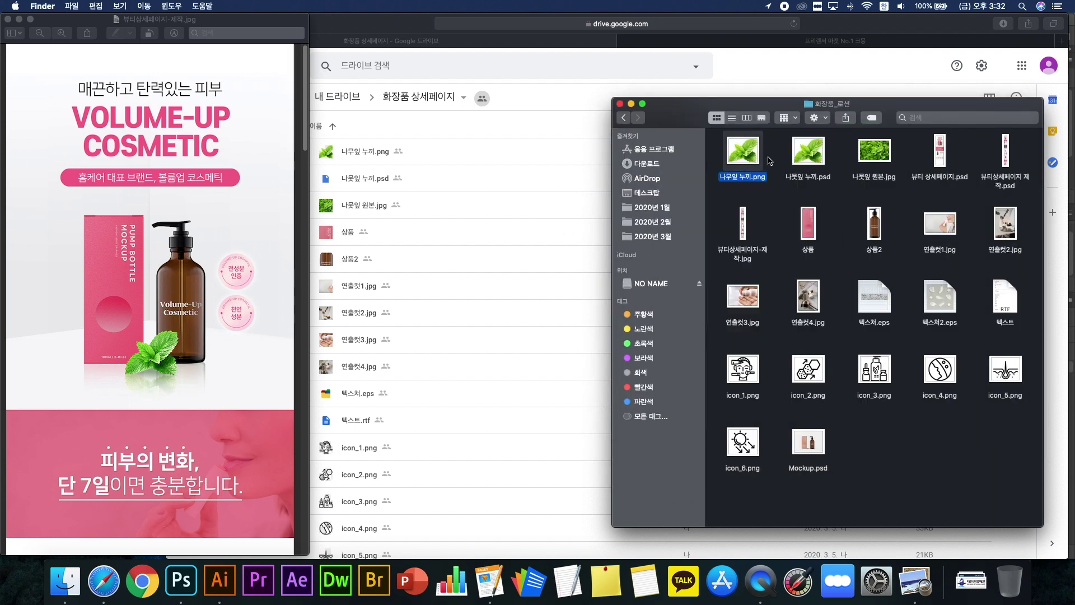
key(space)
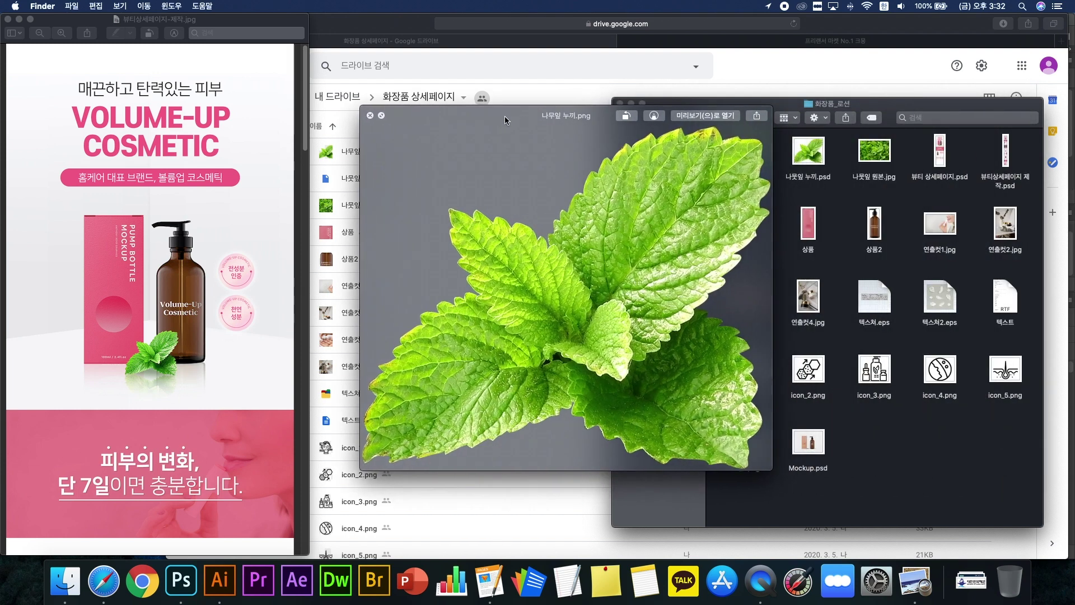
Step: Open the original leaf photo 나뭇잎 원본.jpg in Preview
click(818, 154)
click(876, 152)
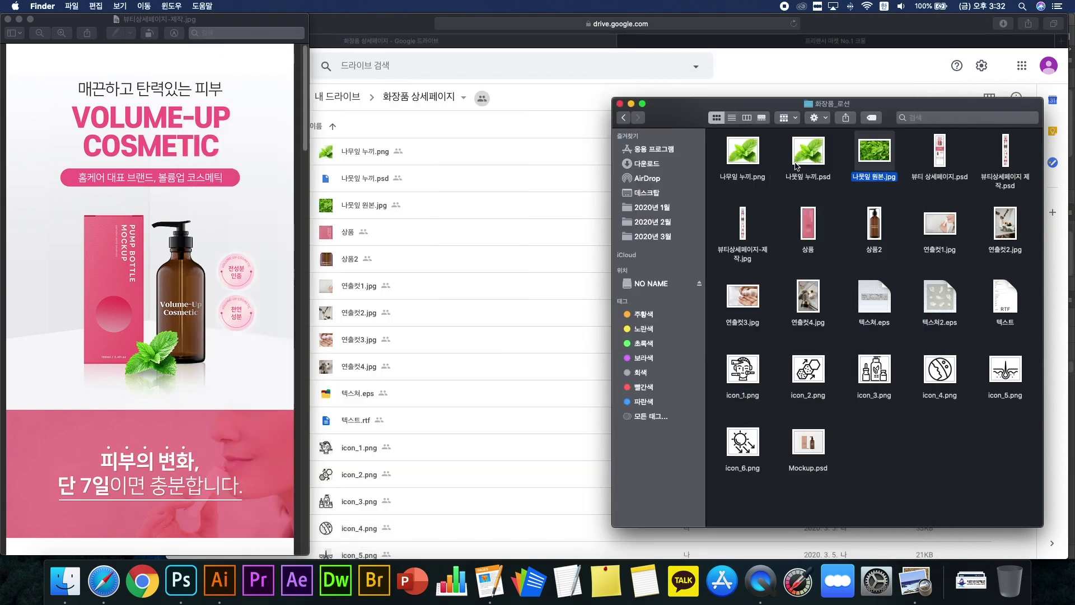
double_click(874, 152)
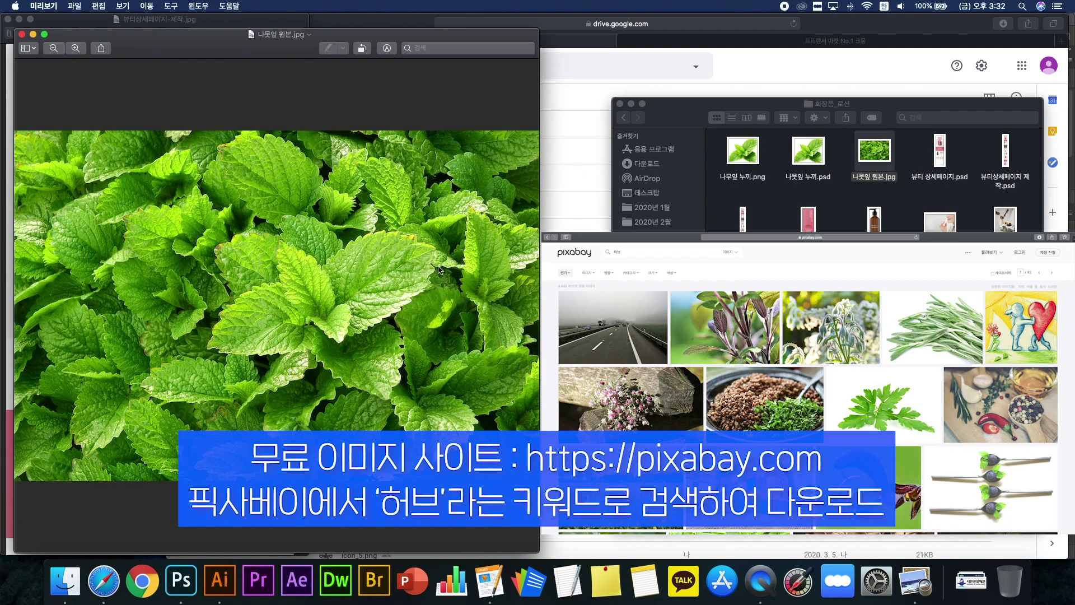
Step: Compare a Quick Look of 나무잎 누끼.png side by side with the original leaf photo, and close the Quick Look
click(742, 150)
key(space)
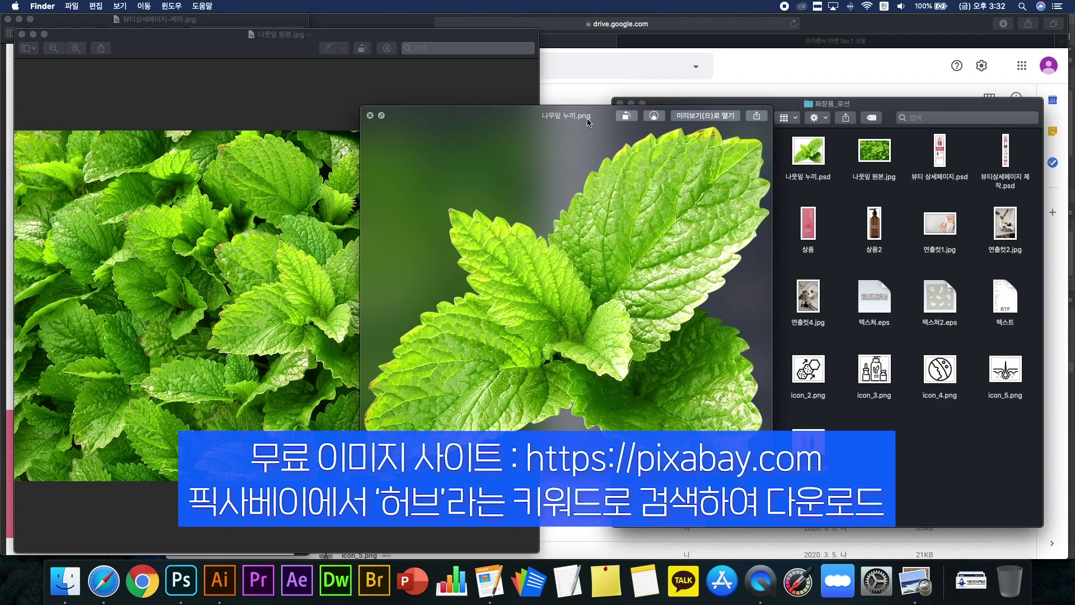
drag(767, 162, 793, 162)
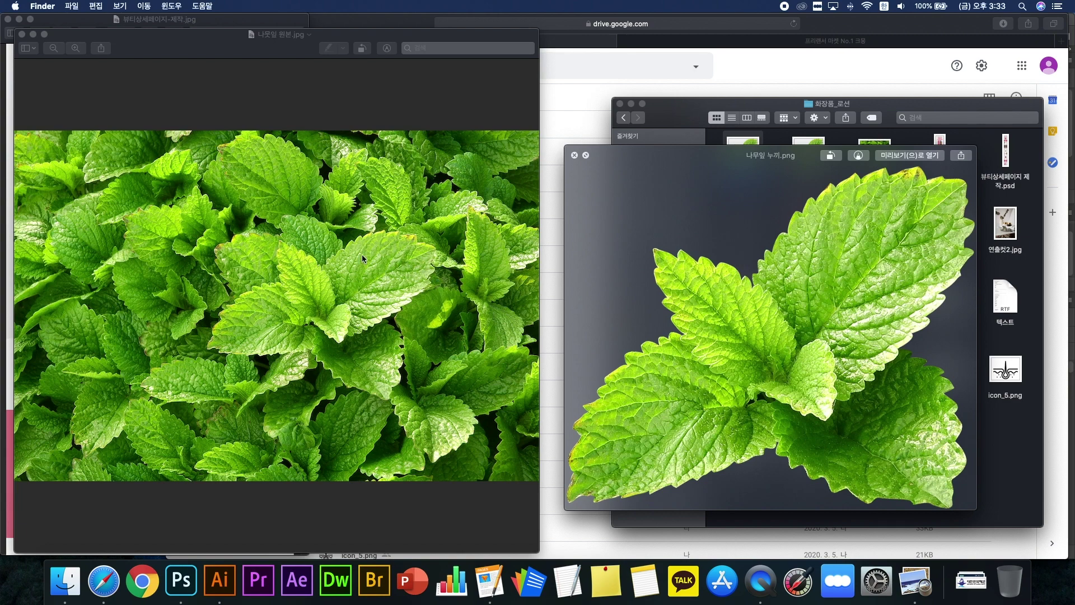
click(314, 270)
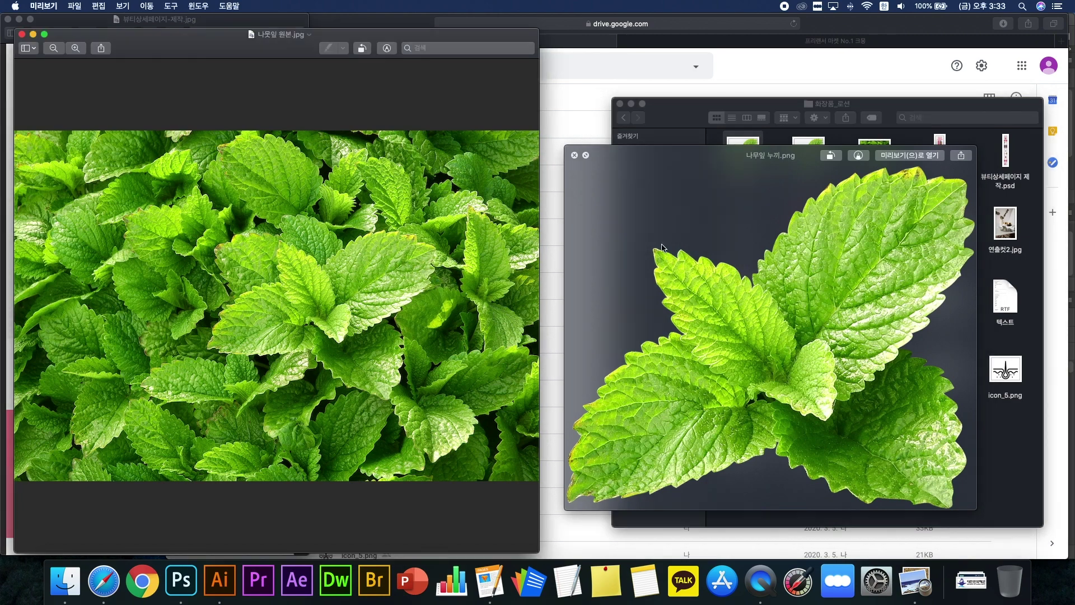
click(574, 156)
Step: Open 나뭇잎 누끼.psd in Photoshop and toggle the visibility of the black 색상 칠 1 layer to check the leaf cut-out
double_click(815, 153)
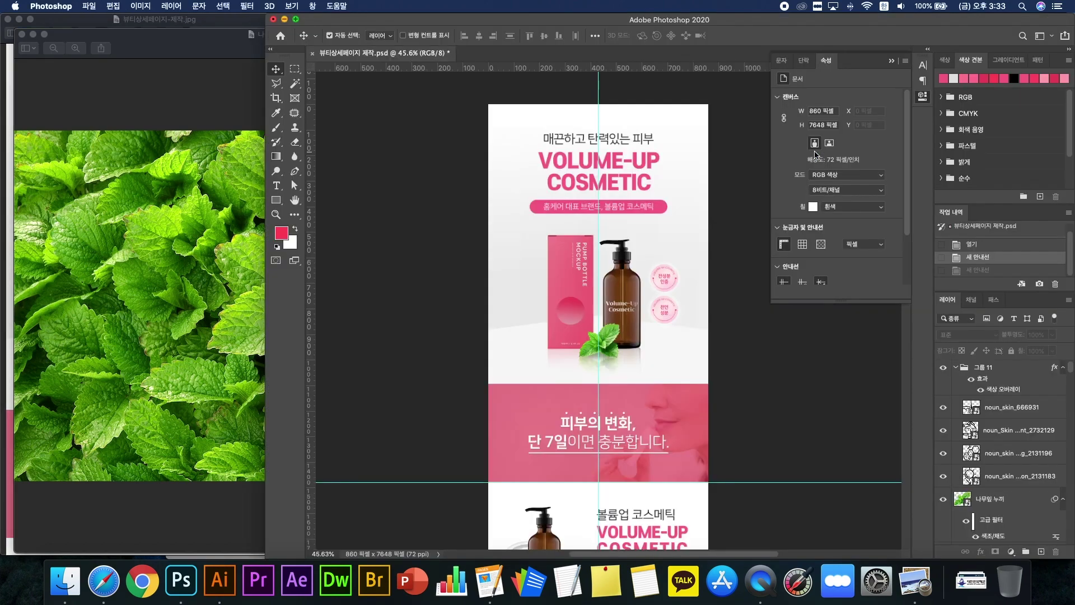
click(455, 182)
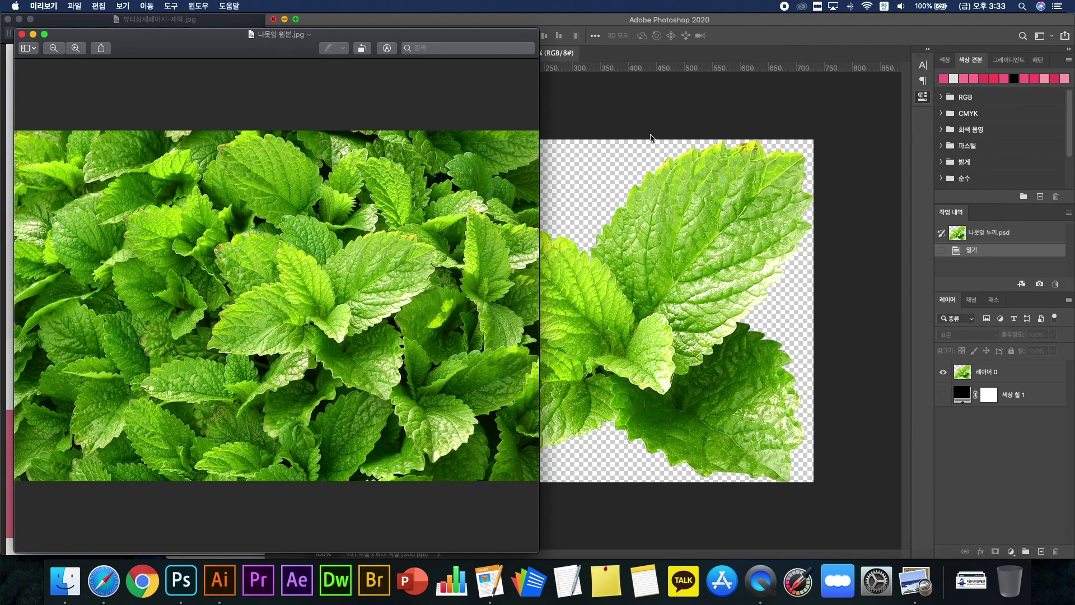
click(988, 372)
click(942, 395)
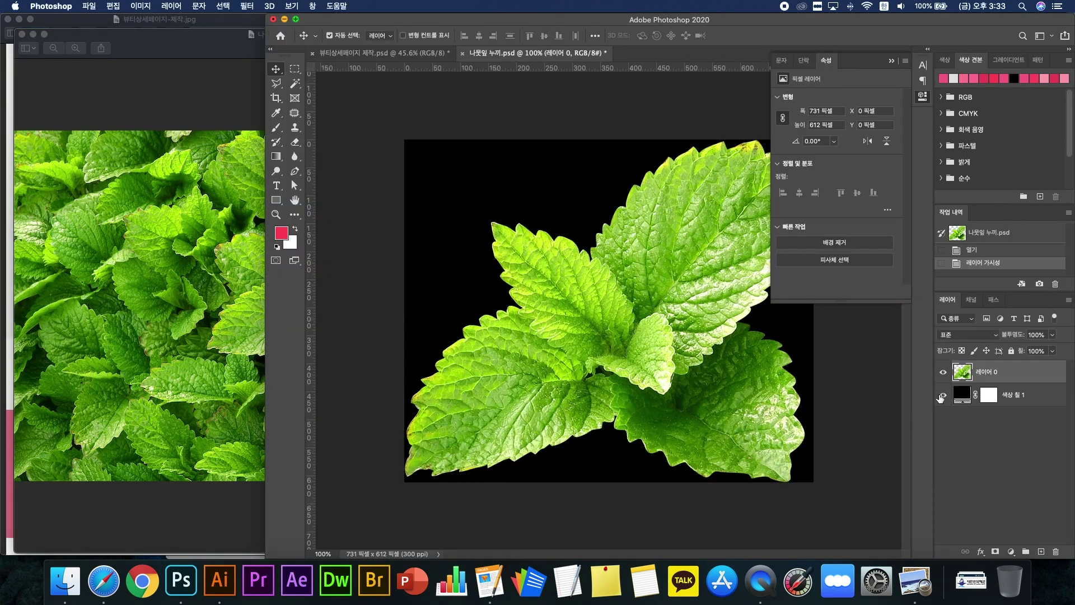
click(942, 395)
click(942, 395)
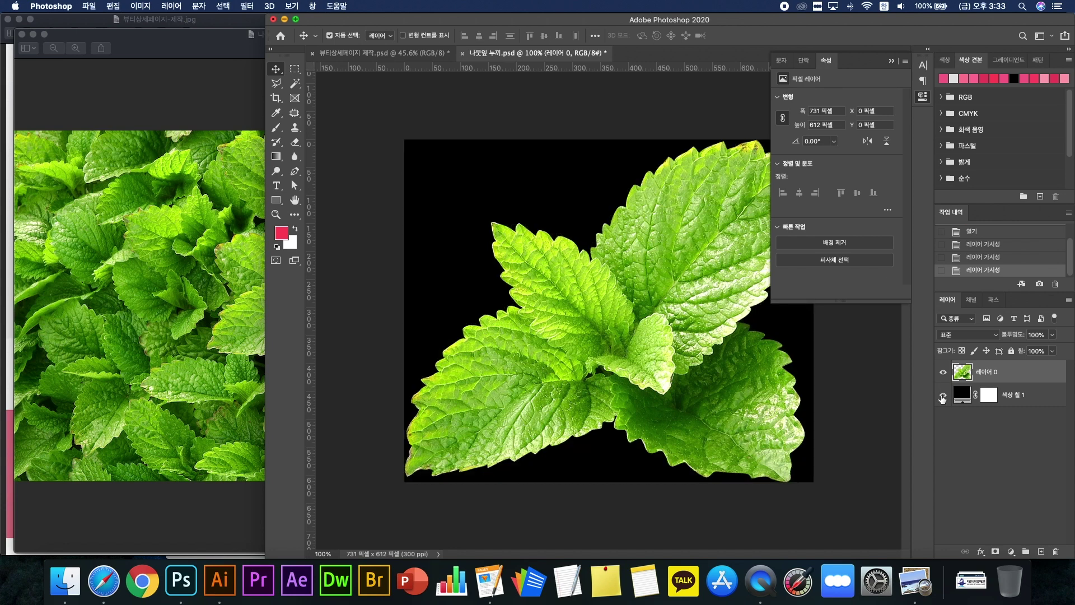
click(943, 395)
click(943, 396)
Step: Close the 나뭇잎 누끼.psd document and the original leaf photo open in Preview
click(459, 54)
click(501, 200)
click(80, 592)
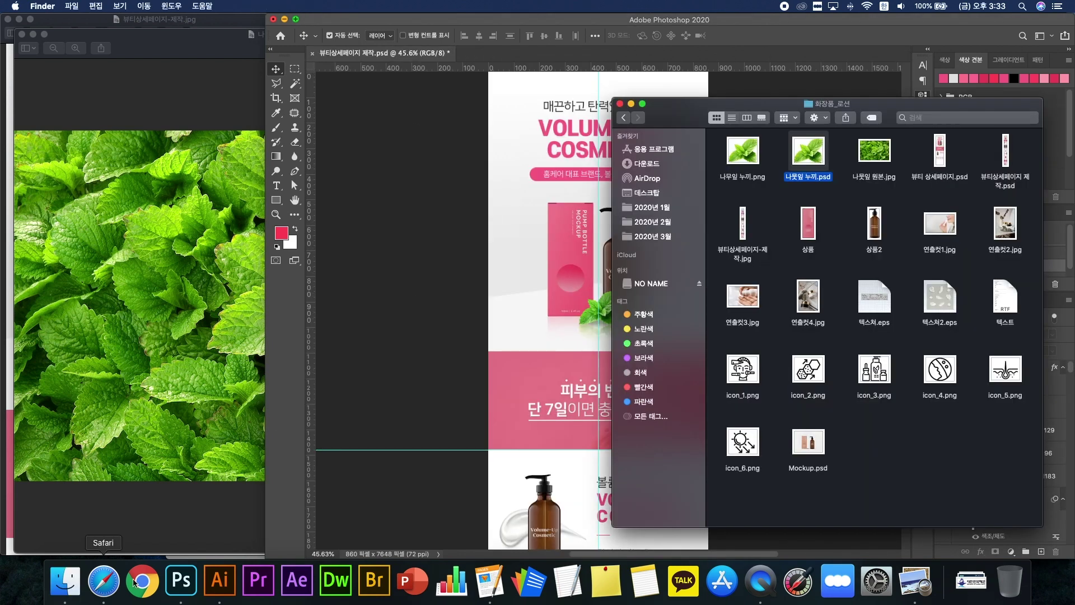
click(92, 103)
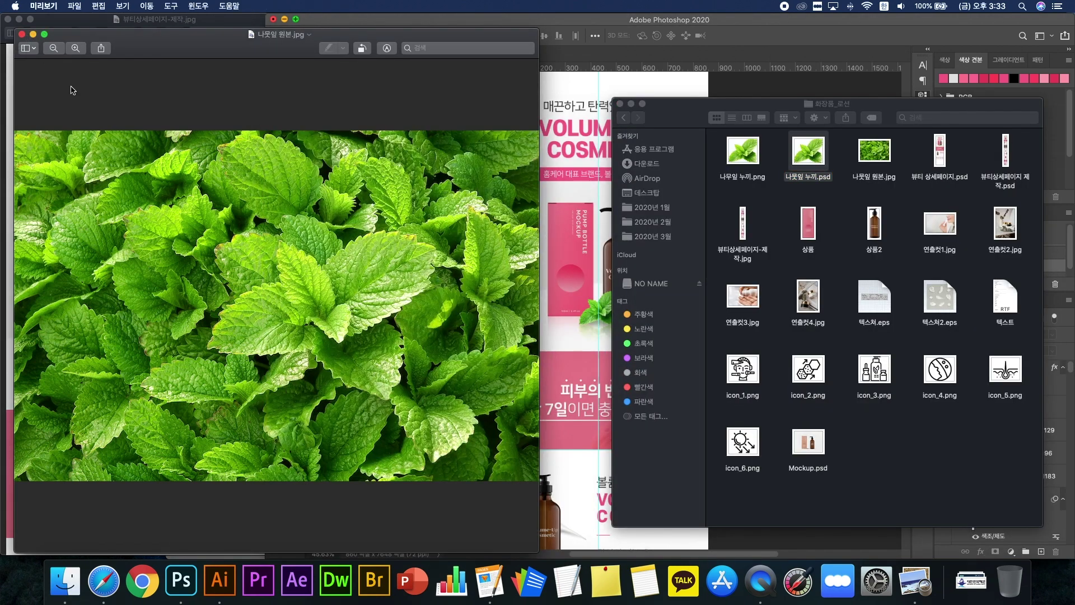
click(20, 37)
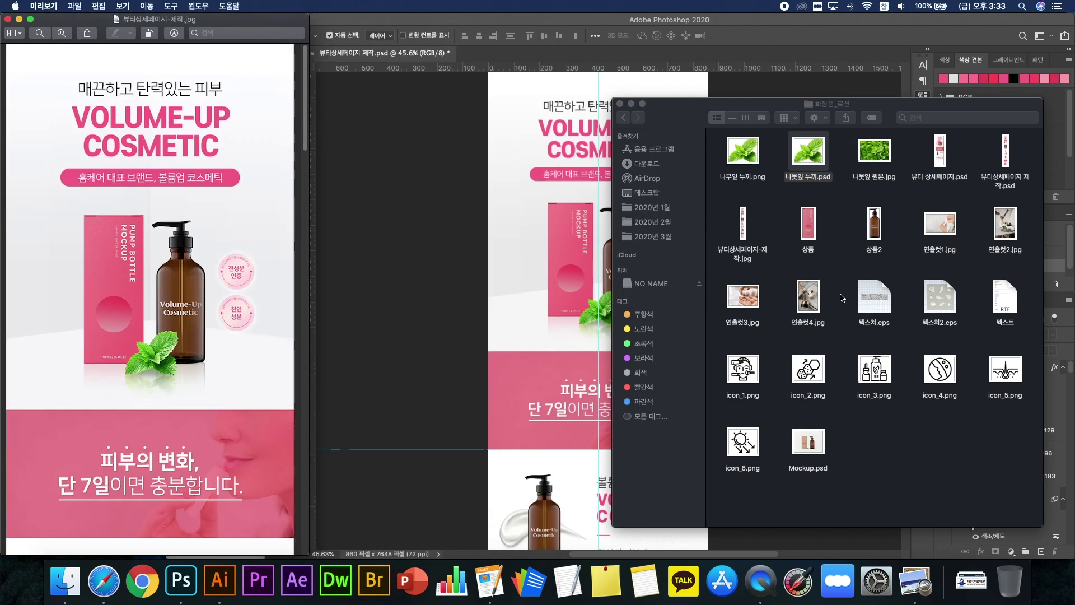
Step: View the images 상품, 상품2 and 연출컷1.jpg from the Finder folder with Quick Look
click(882, 334)
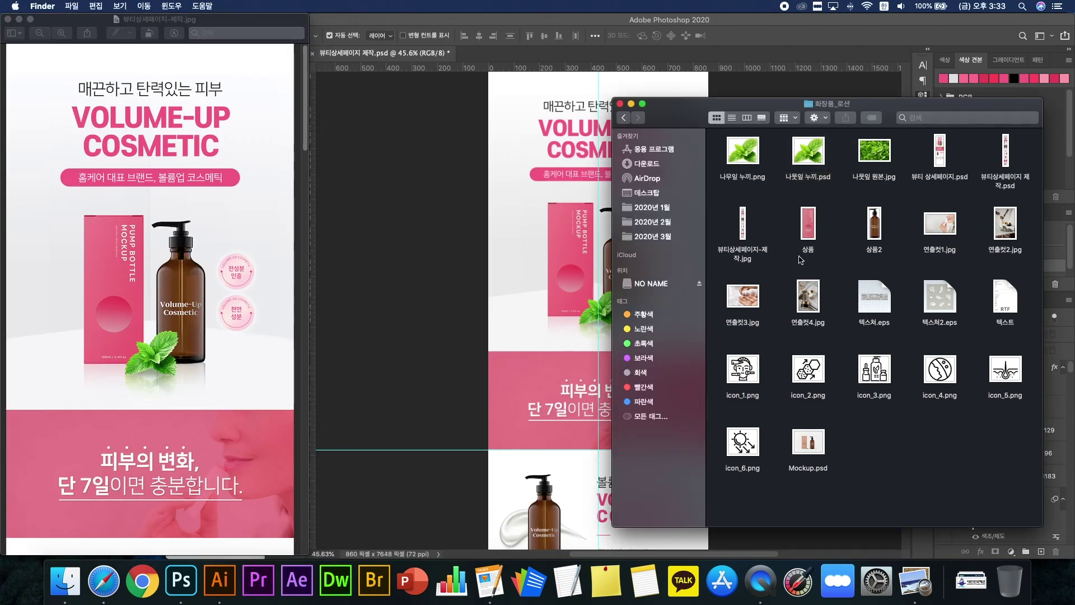
click(802, 222)
key(space)
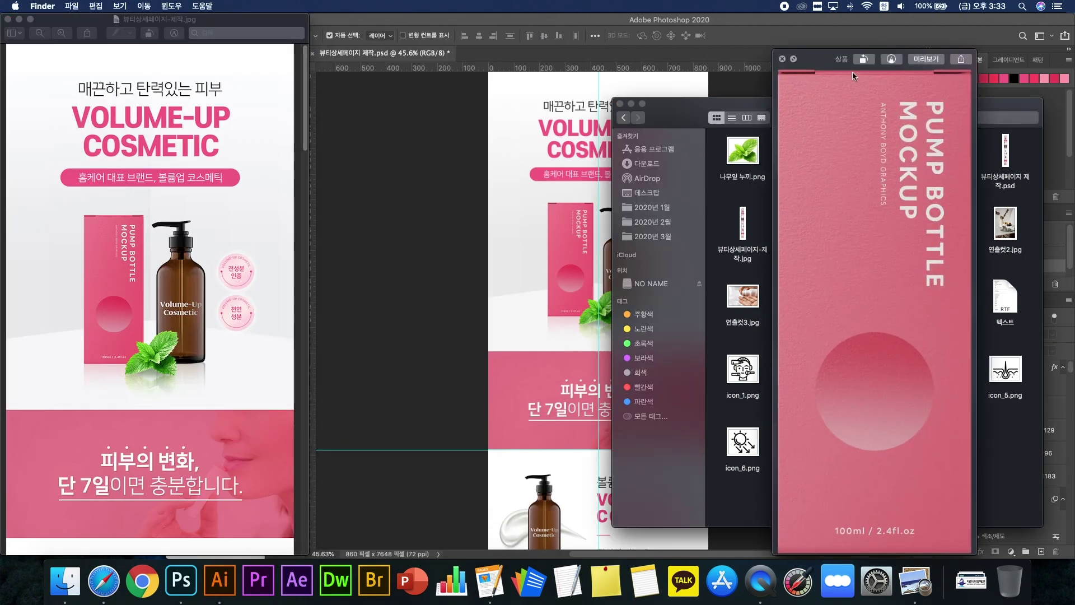
drag(852, 72, 615, 75)
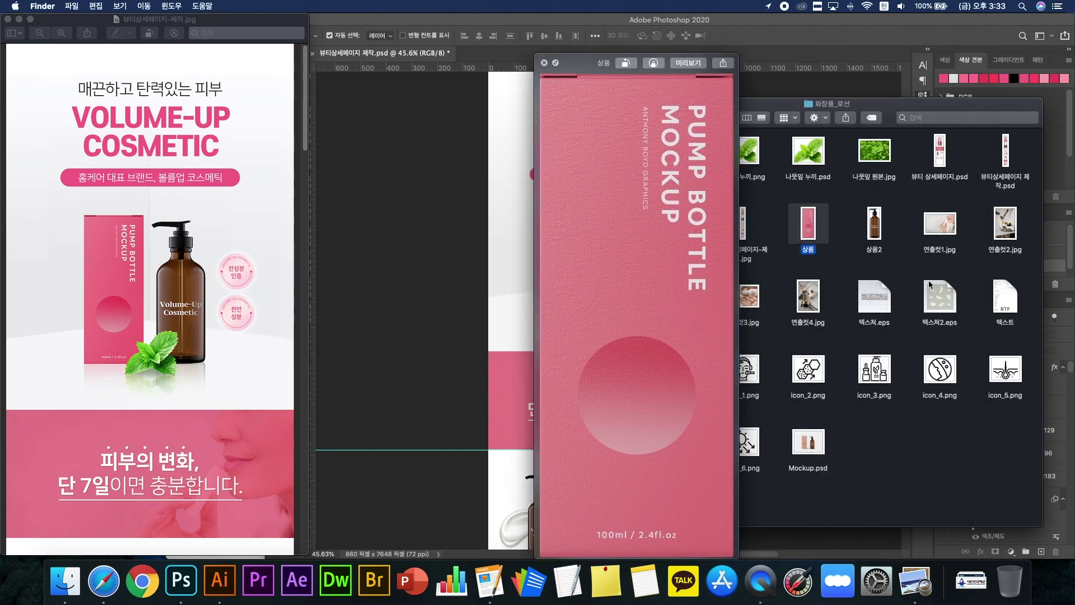
key(Right)
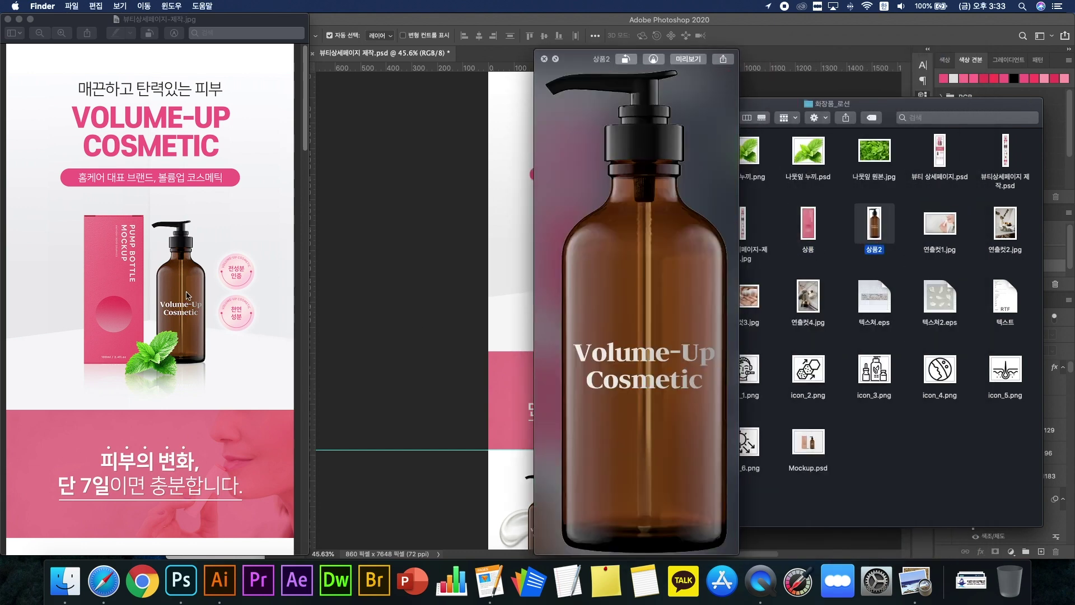
click(955, 225)
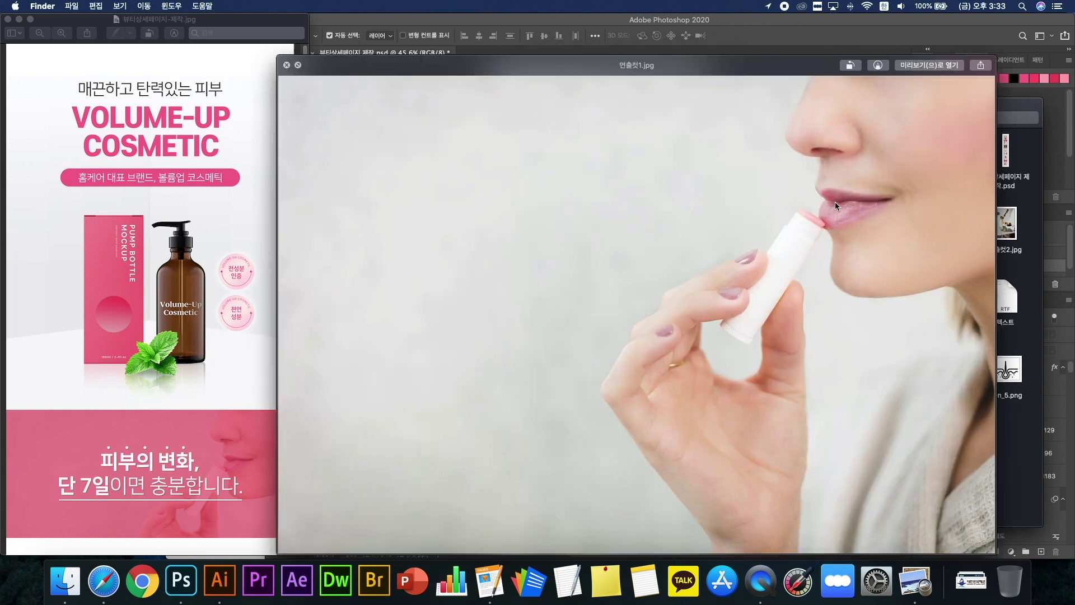
Step: Close the Quick Look of 연출컷1.jpg and examine the finished page from the pink banner down to the brown section
scroll(228, 456, down, 3)
key(space)
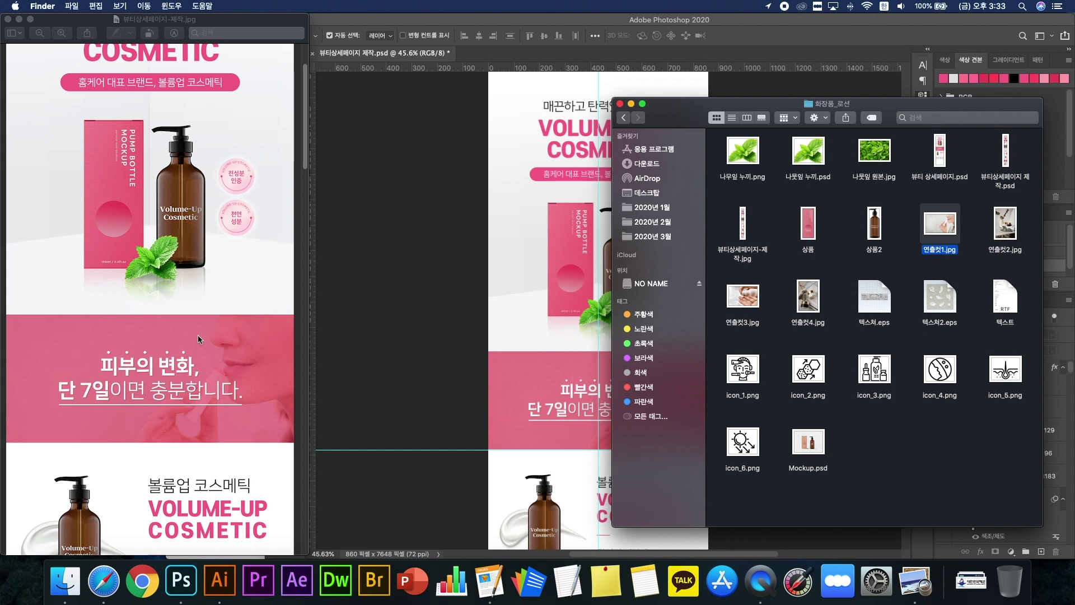
scroll(225, 370, down, 5)
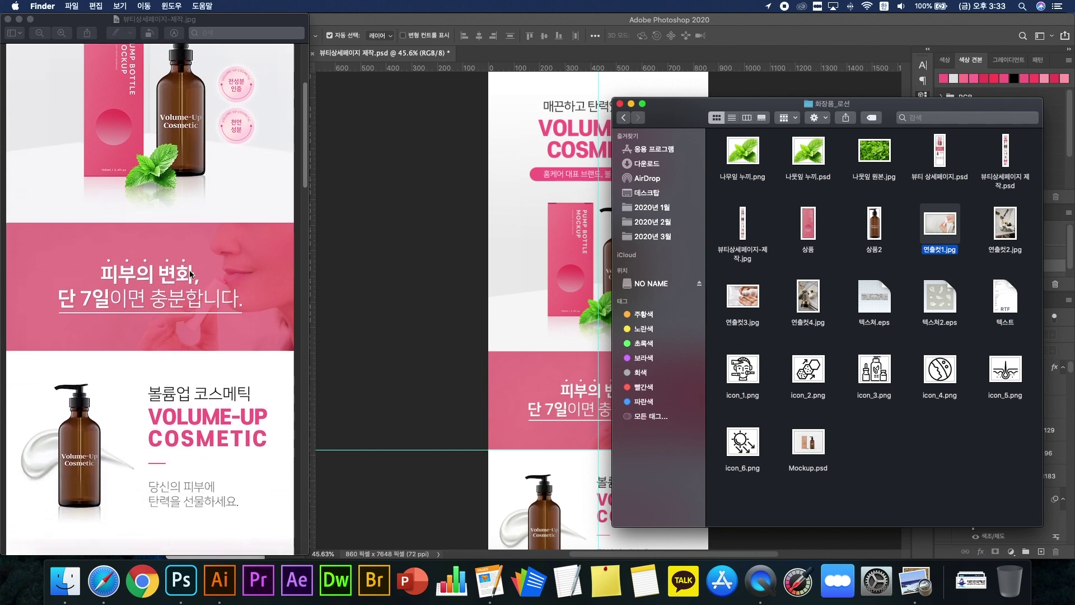
scroll(188, 272, down, 10)
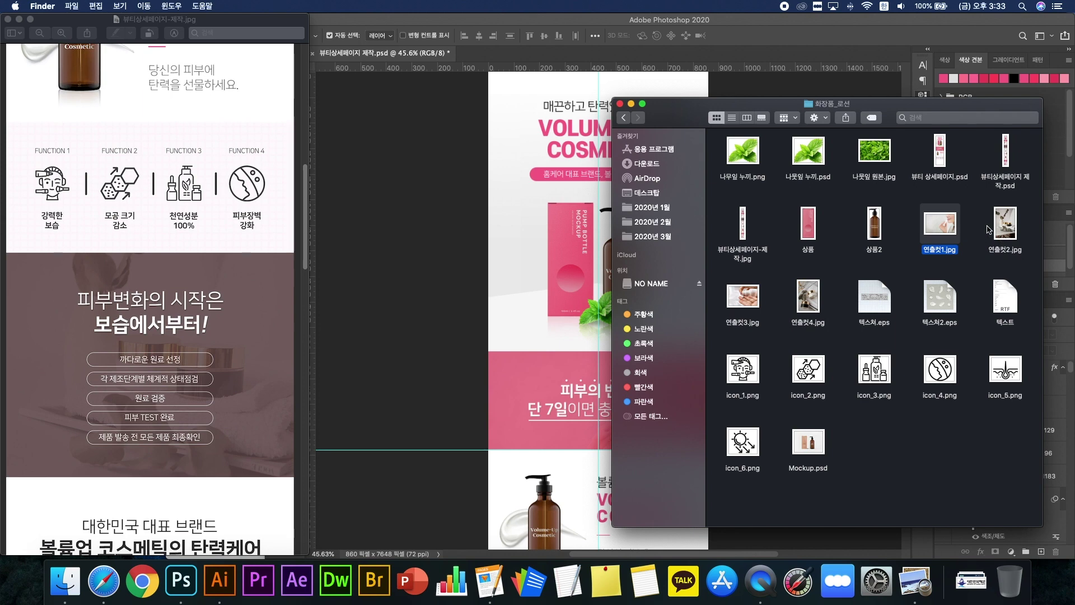
Step: Move the 화장품_로션 folder window beside the finished page, select 연출컷3.jpg and examine the page sections that use the staged photos
drag(934, 108, 676, 108)
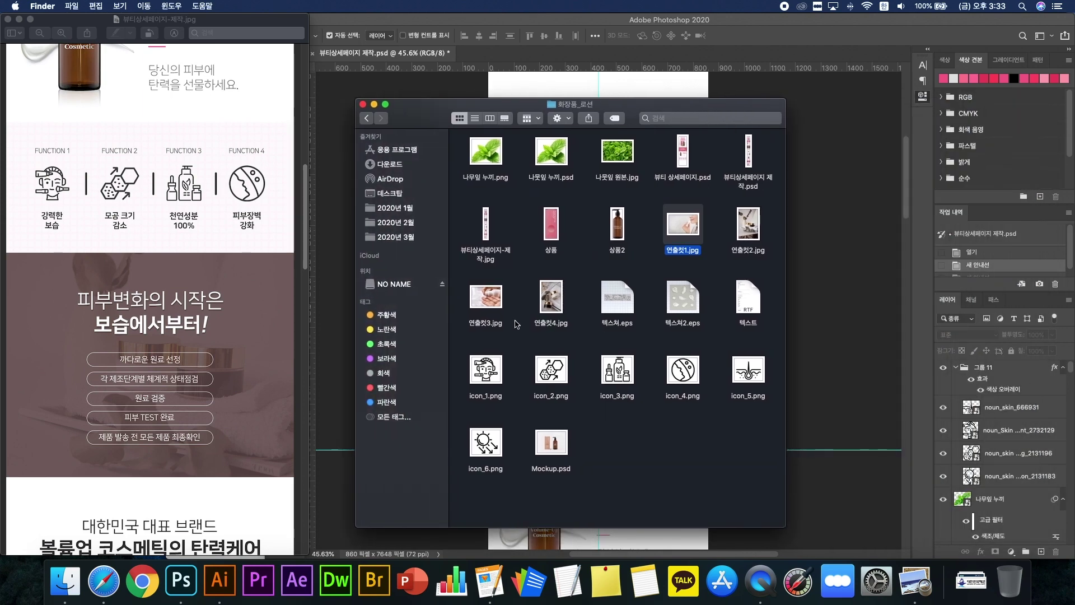
click(487, 305)
scroll(222, 335, down, 10)
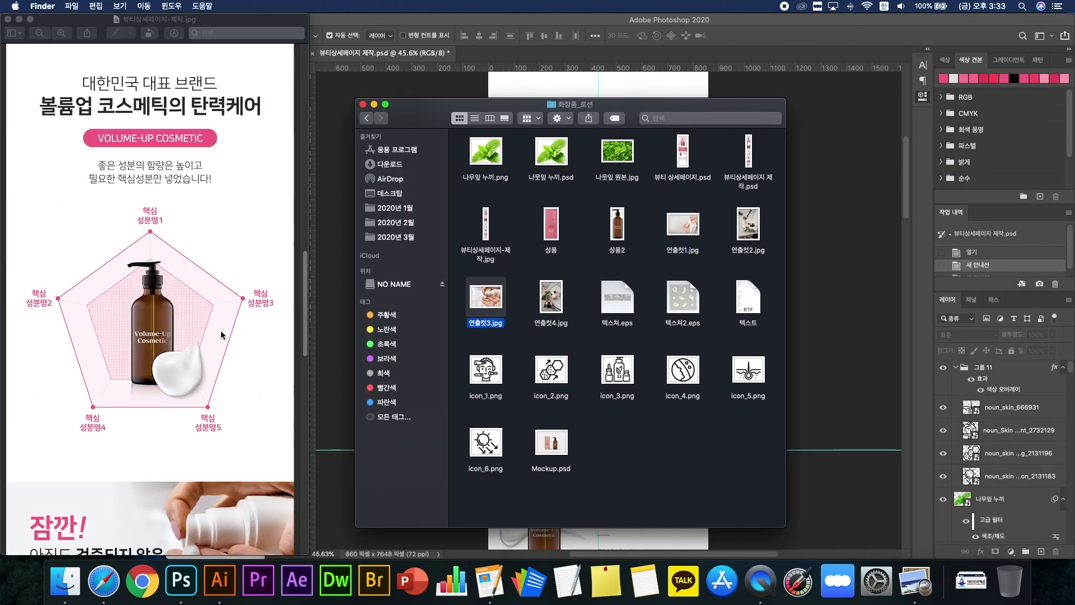
scroll(221, 335, down, 6)
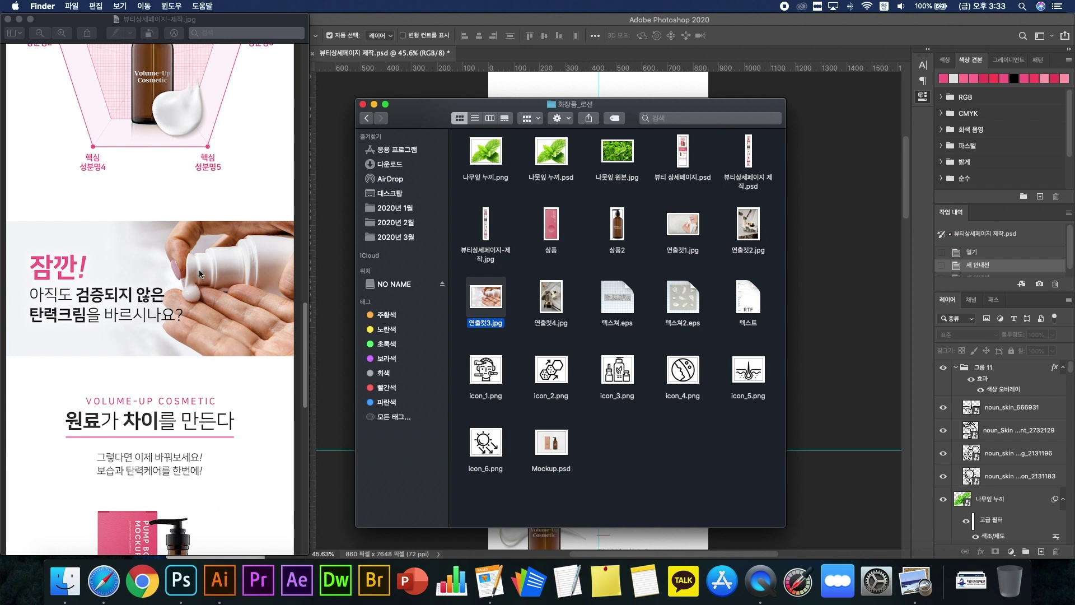
scroll(282, 336, down, 9)
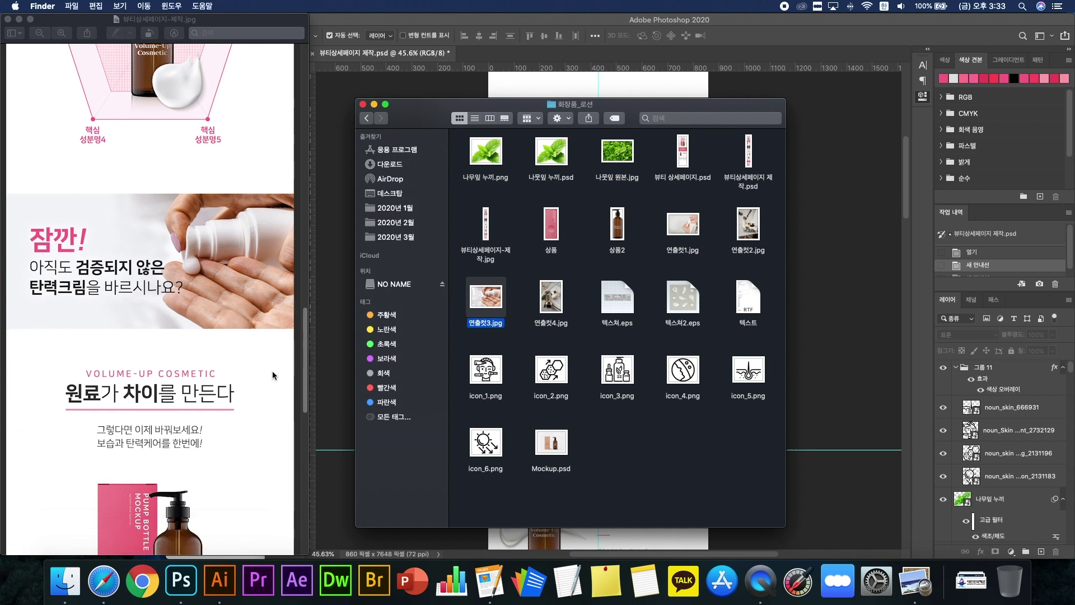
scroll(274, 375, down, 5)
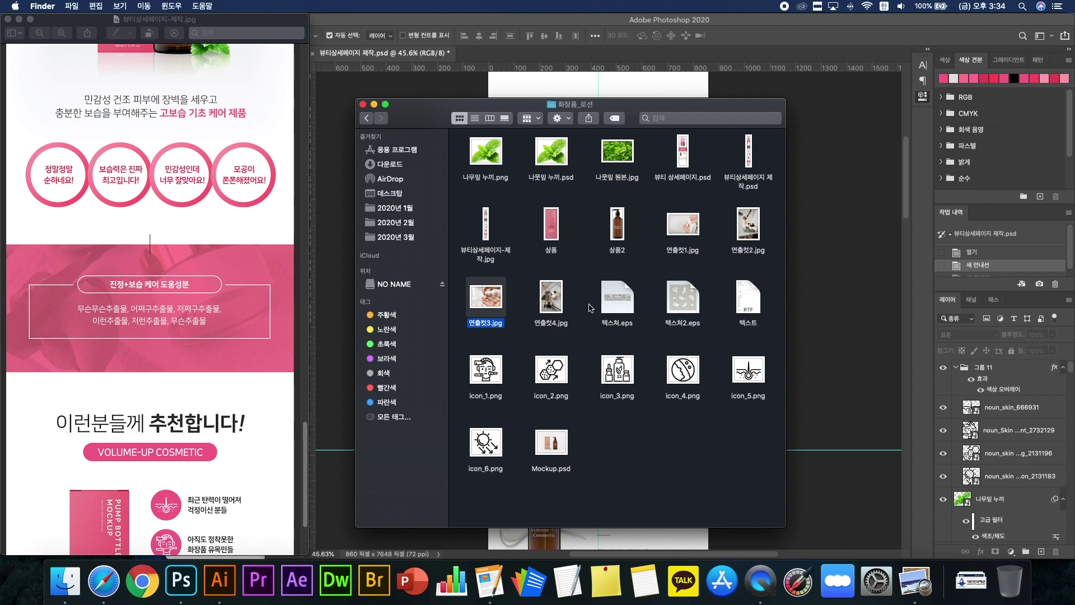
Step: Select 텍스처.eps and 텍스처2.eps in the folder and look for the matching lotion textures in the finished page
click(558, 303)
click(618, 306)
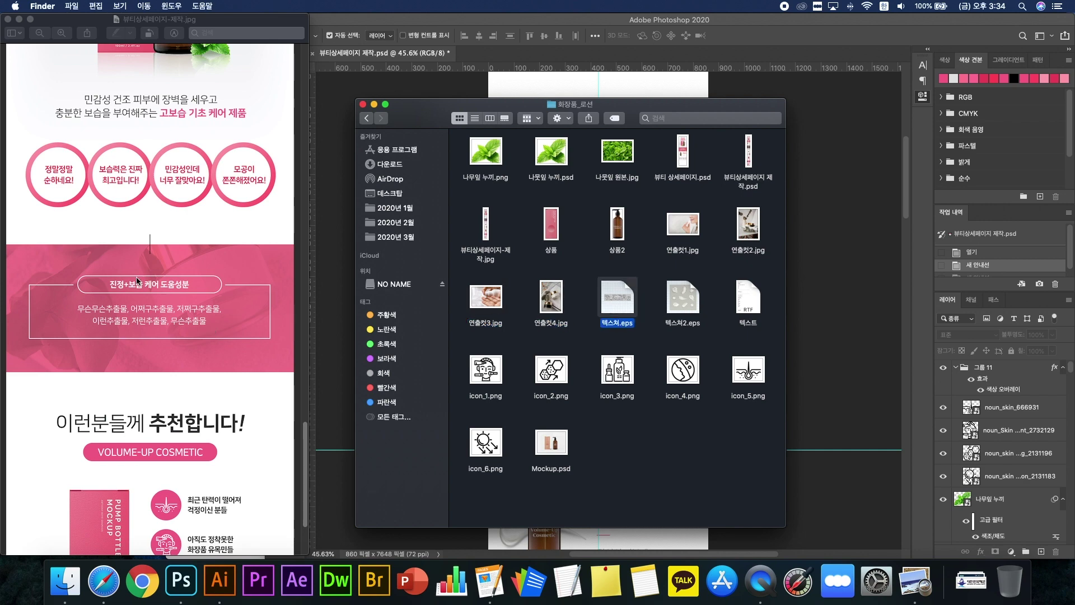
scroll(135, 280, up, 10)
scroll(135, 279, up, 5)
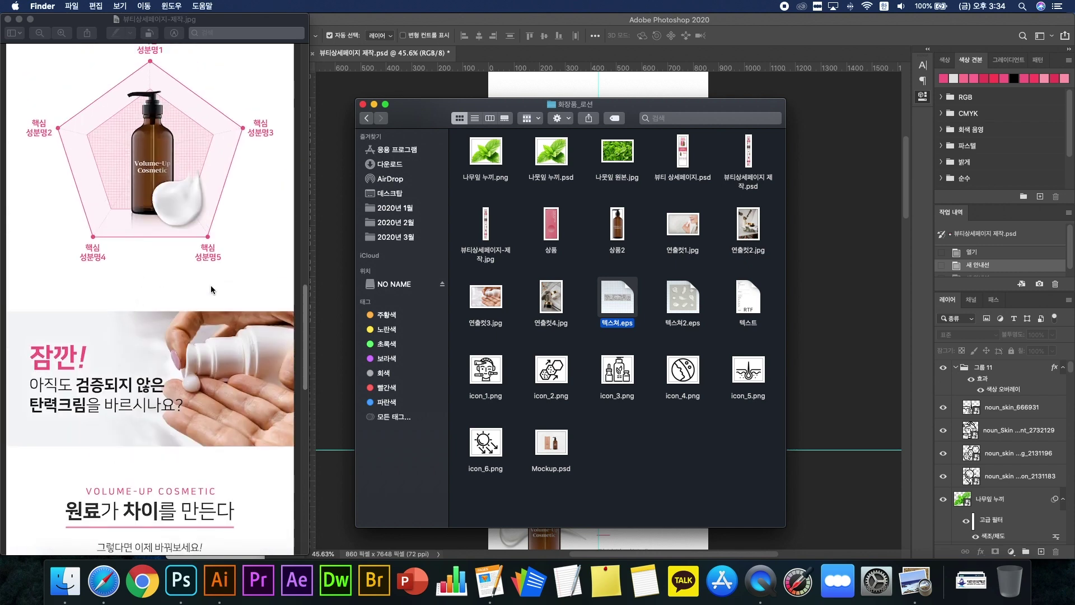
click(684, 307)
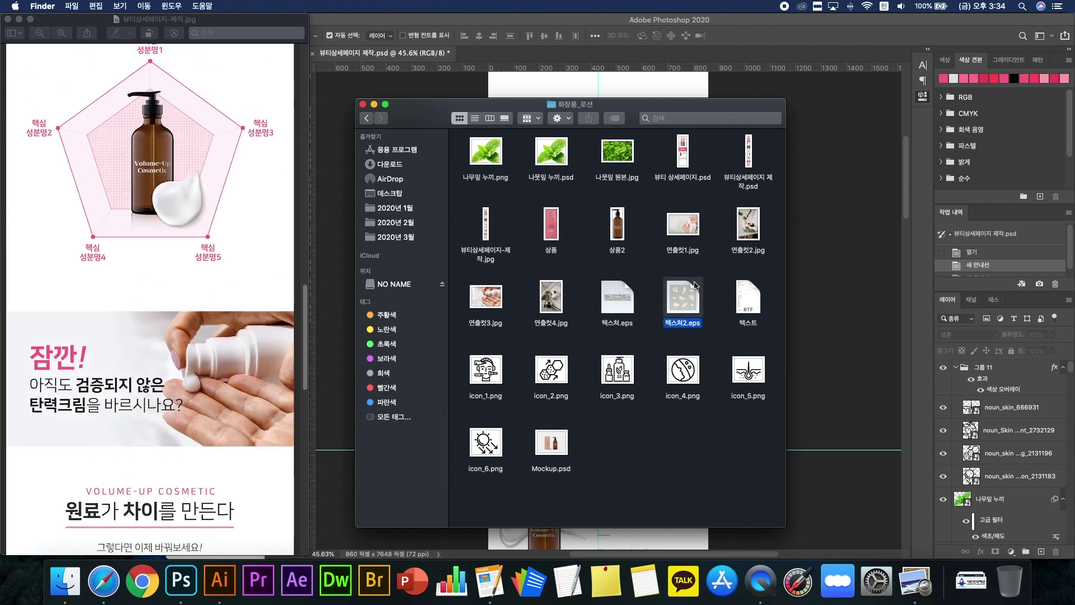
super+click(608, 324)
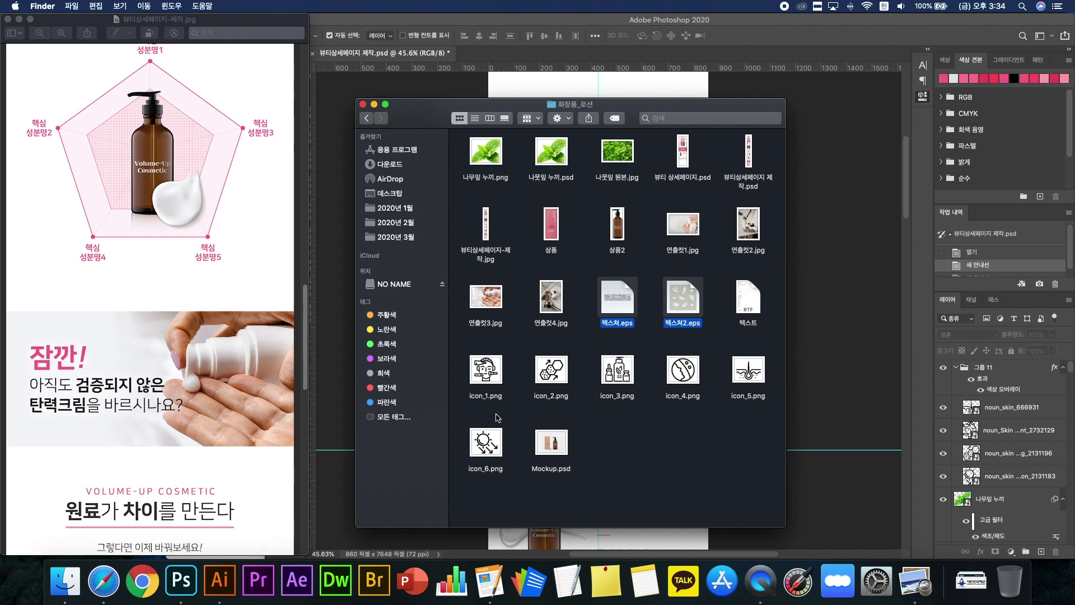
scroll(194, 455, up, 15)
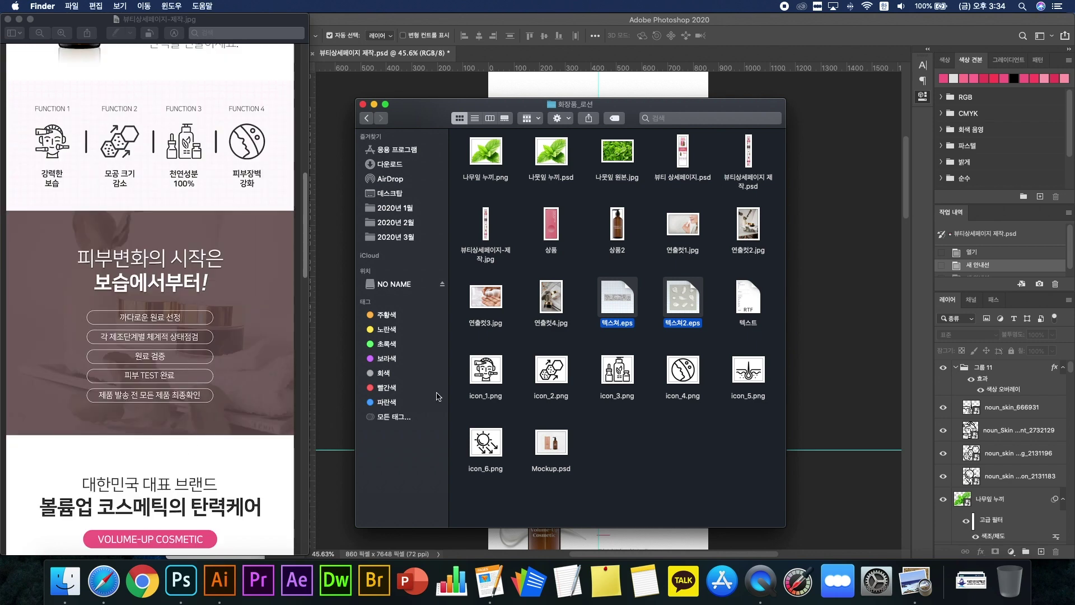
Step: Compare a Quick Look of 텍스처.eps side by side with the page's bottle section, and close the Quick Look
click(615, 297)
key(space)
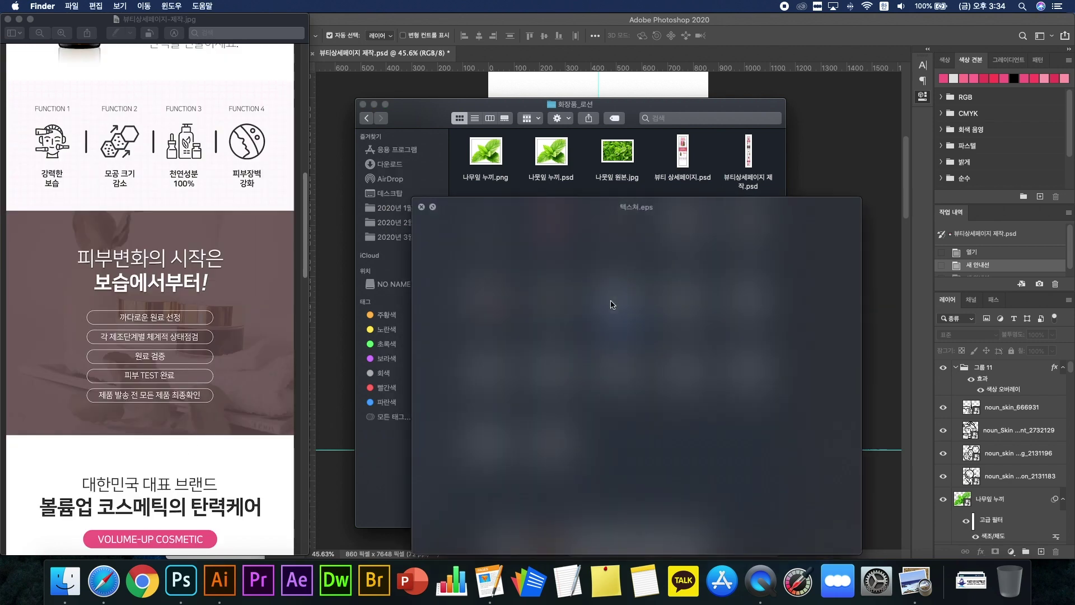
drag(586, 212, 563, 114)
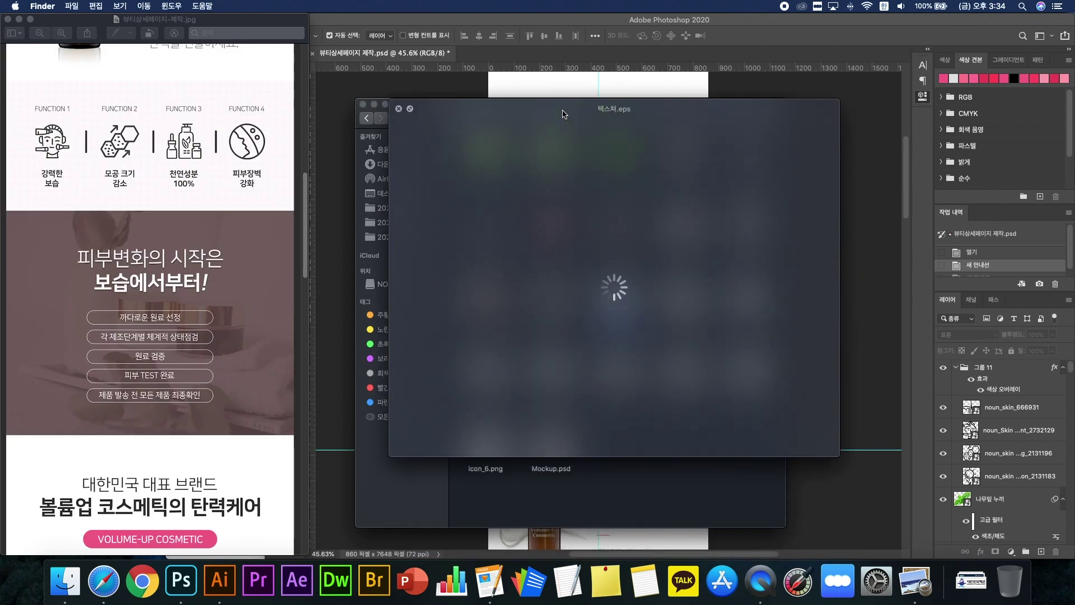
scroll(277, 289, up, 10)
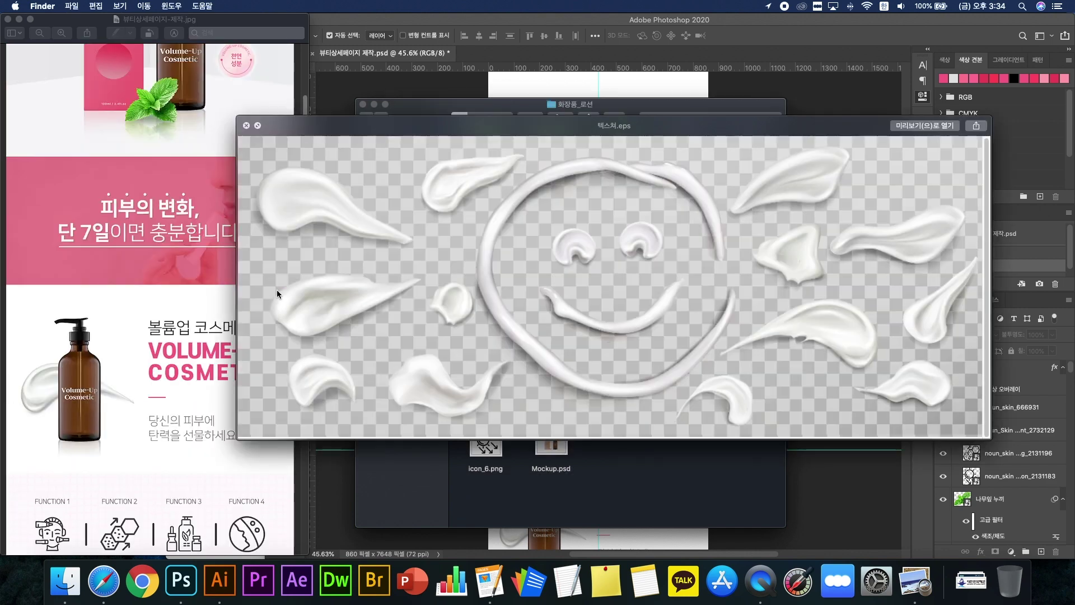
drag(364, 135, 434, 167)
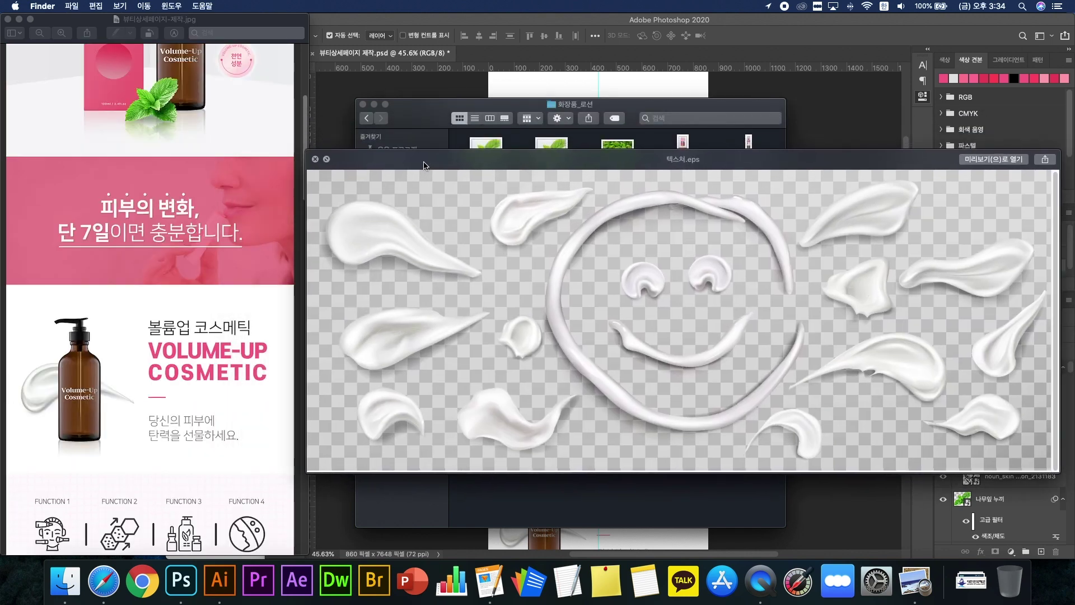
scroll(212, 288, down, 2)
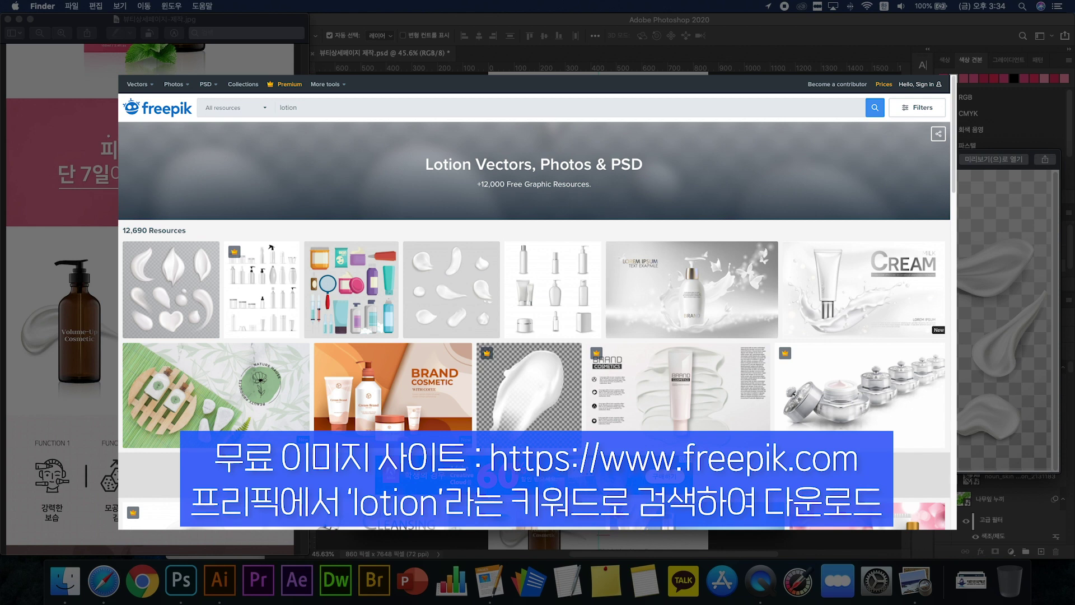
key(space)
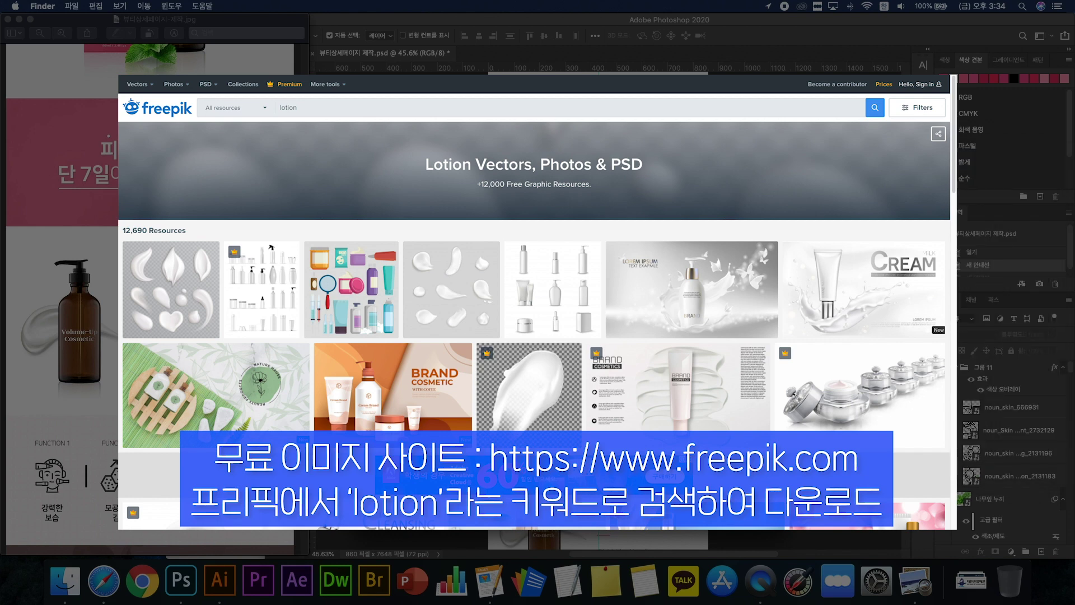
Step: Bring up the pentagon ingredient section of the finished page and compare it with a Quick Look of 텍스처2.eps
scroll(164, 440, down, 15)
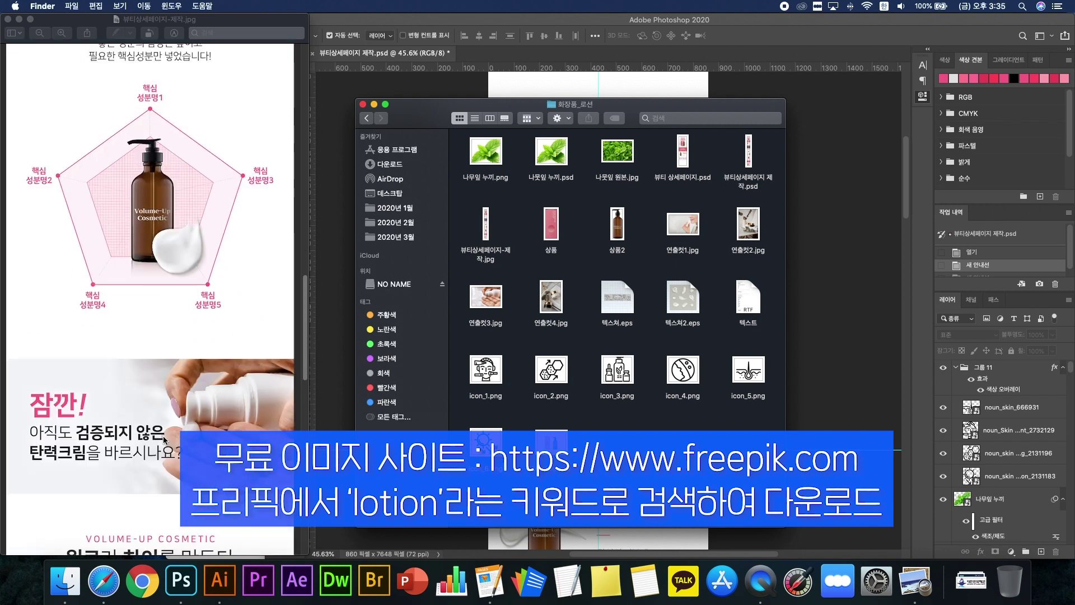
scroll(163, 440, down, 10)
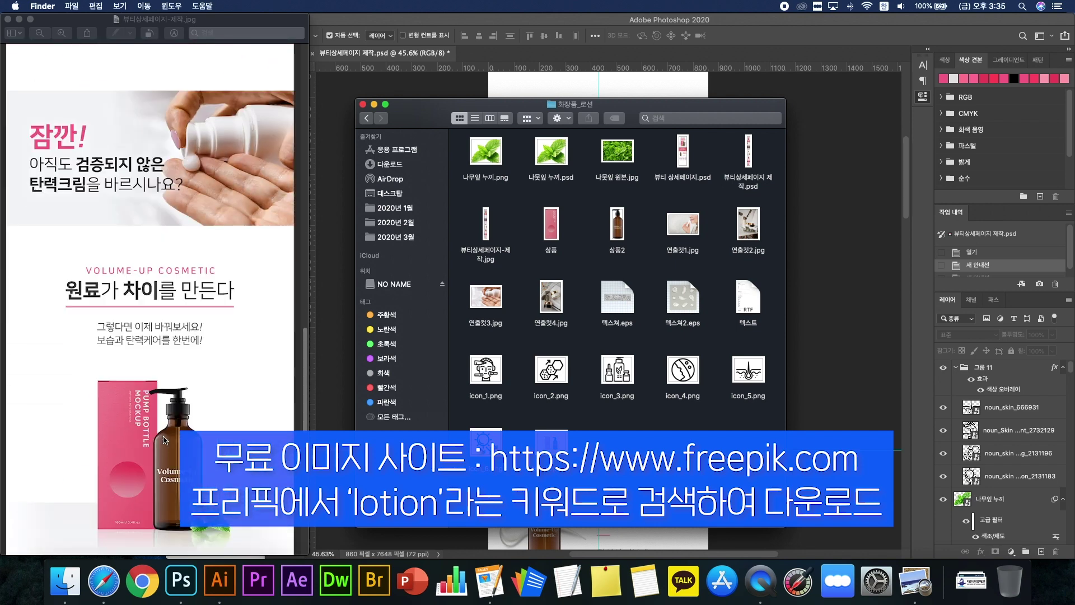
scroll(164, 440, down, 5)
scroll(164, 440, up, 15)
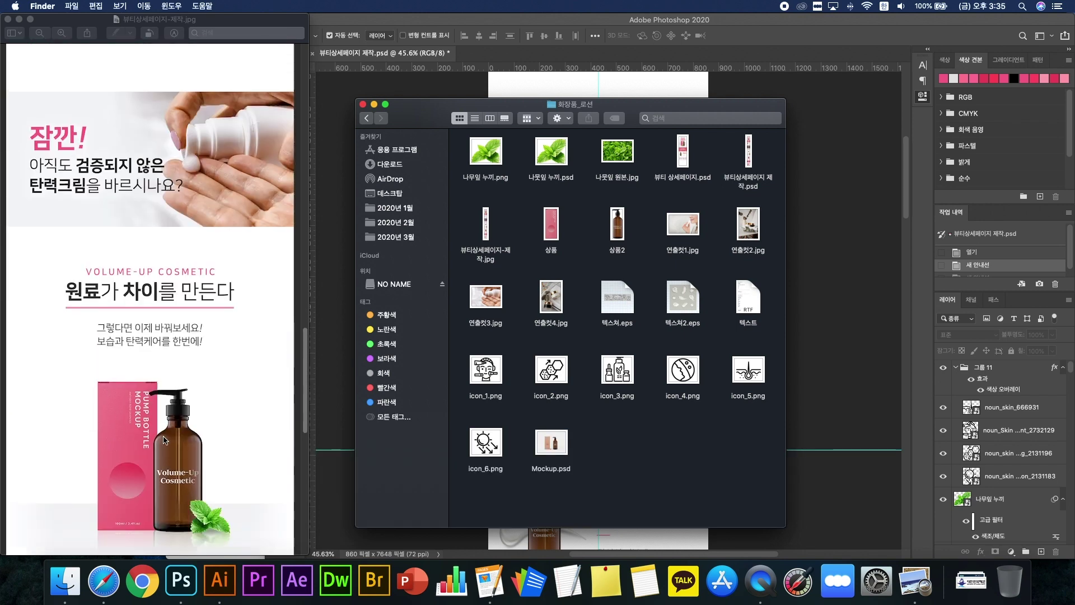
scroll(164, 440, up, 5)
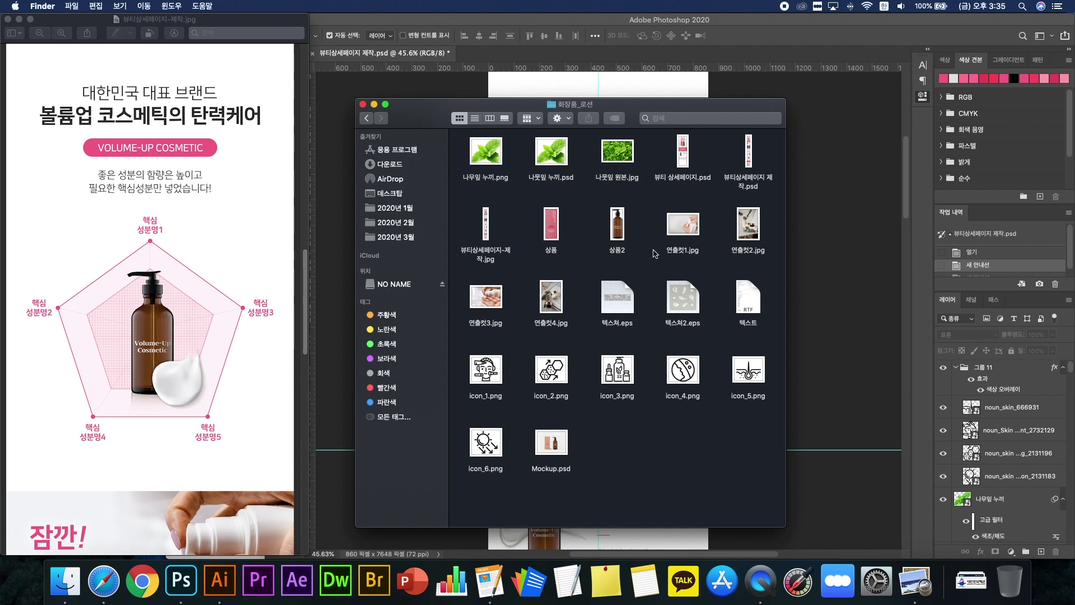
click(686, 298)
key(space)
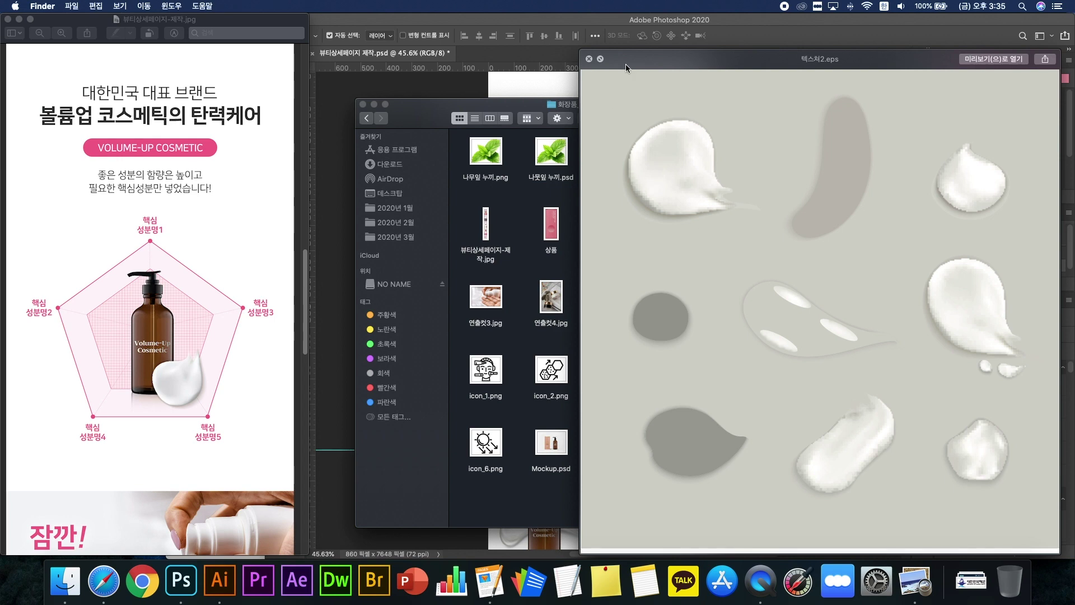
key(space)
key(space)
key(space)
Step: Open 텍스처2.eps in Illustrator and place its window beside the finished page preview
click(219, 579)
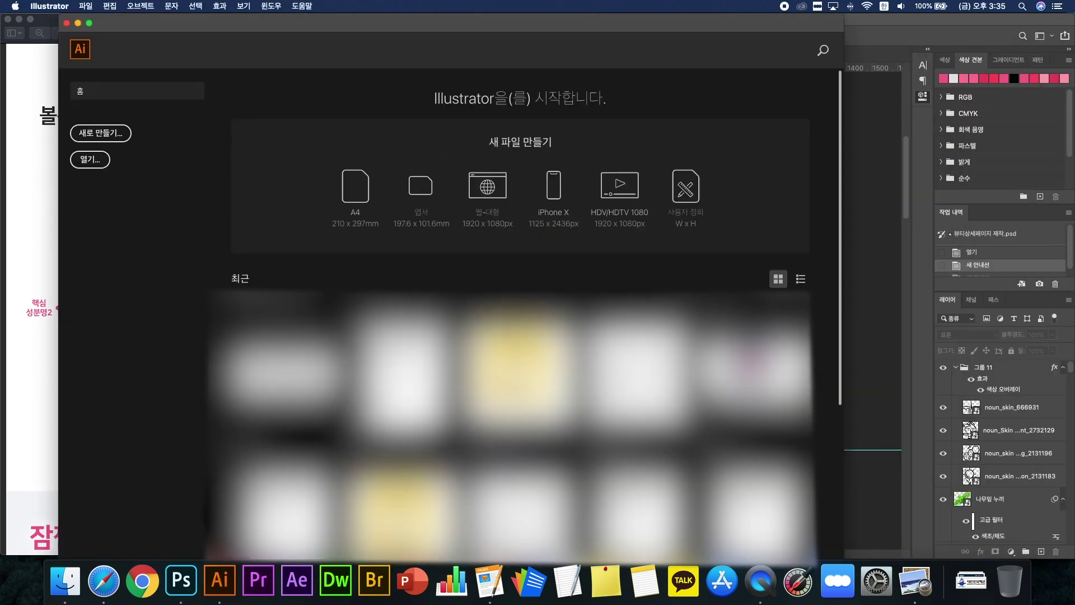
click(65, 579)
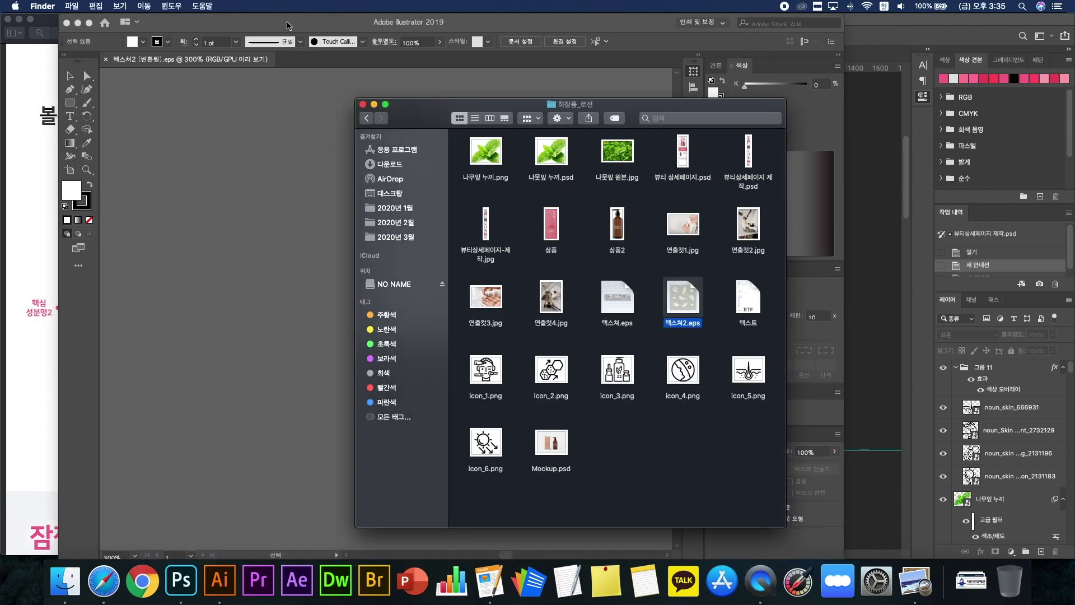
click(288, 22)
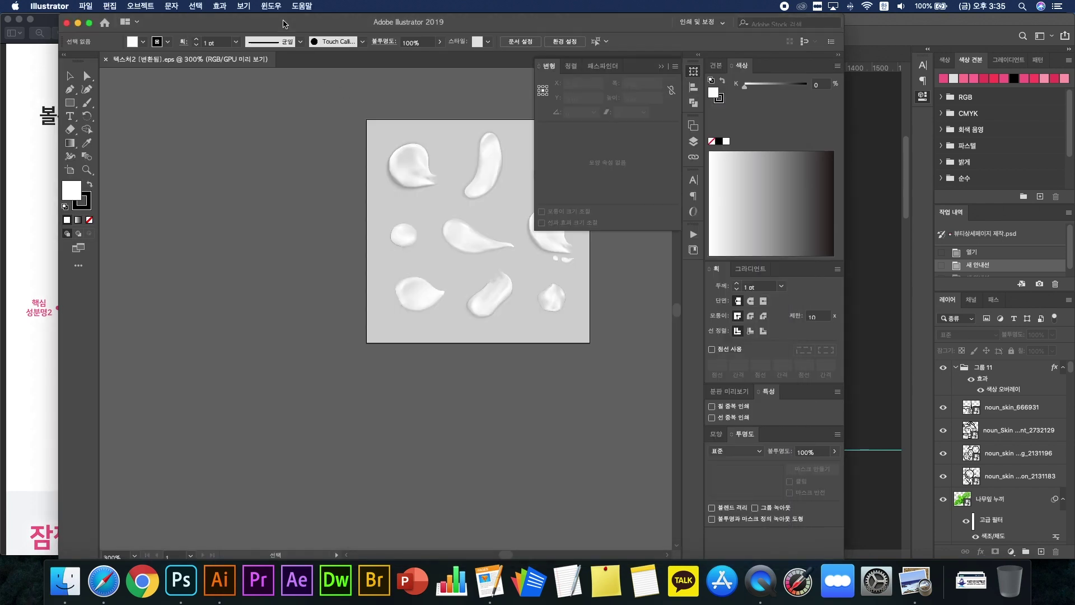
drag(365, 15, 518, 15)
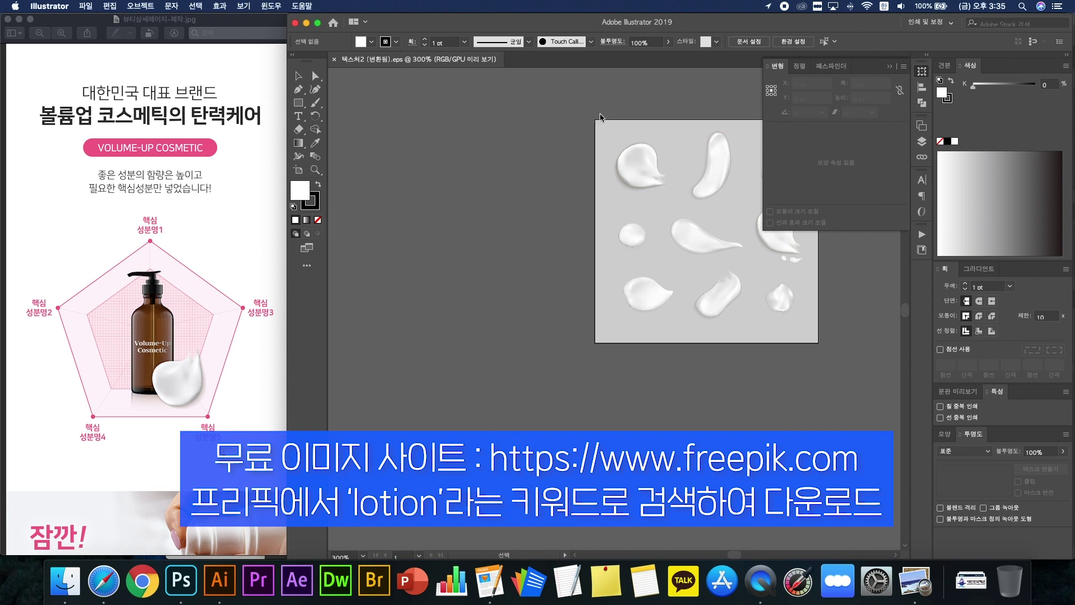
Step: Inspect the lotion shapes of 텍스처2.eps at 600% against the pentagon section, and minimise the Illustrator window
drag(600, 117, 485, 247)
scroll(491, 250, up, 2)
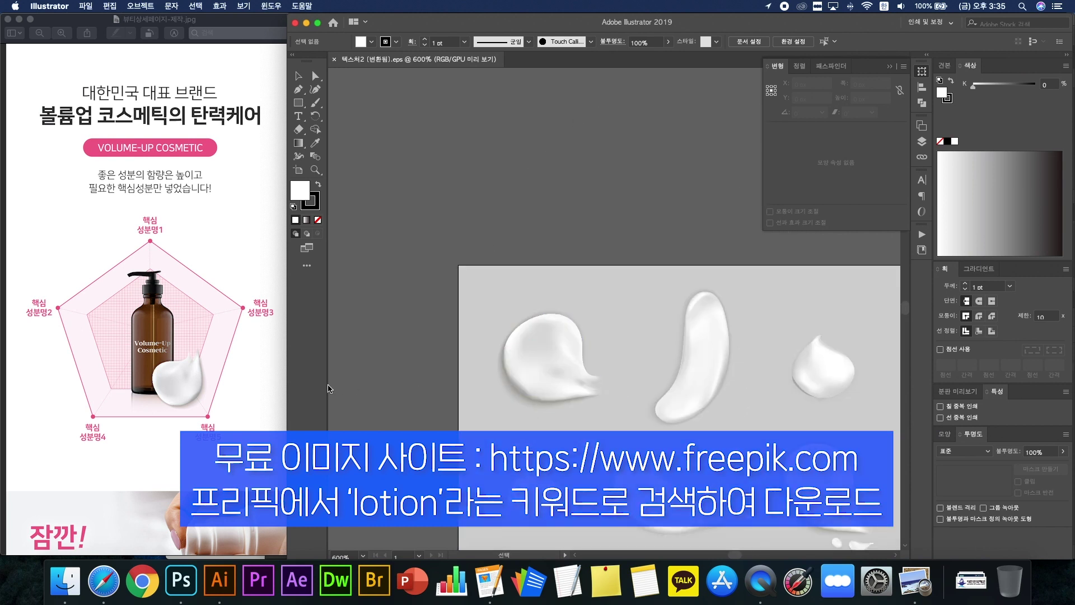
click(196, 368)
click(372, 24)
click(306, 23)
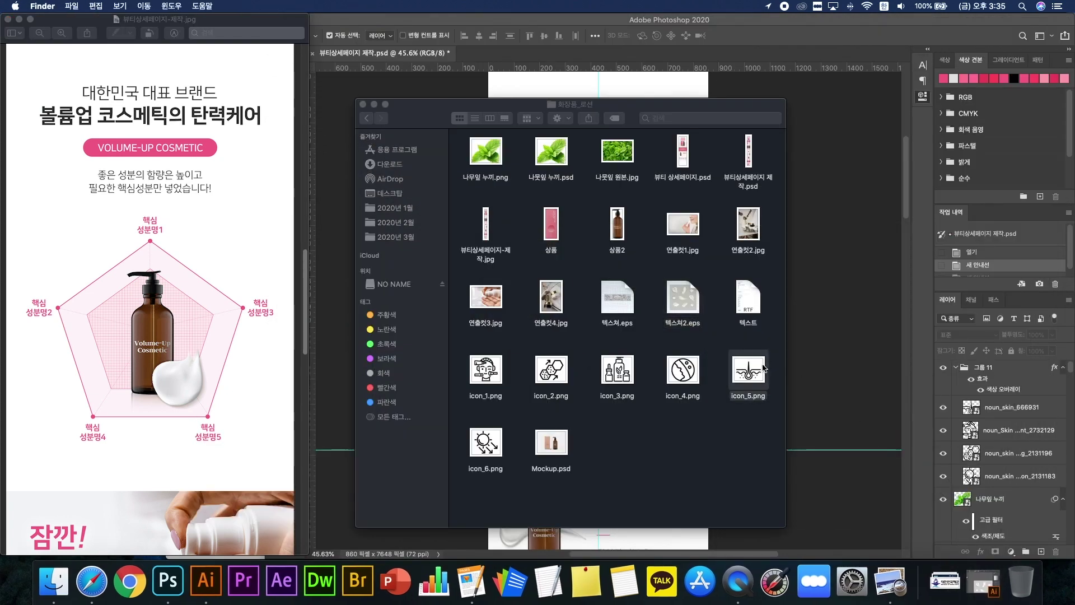
Step: Open the 텍스트 document from the folder, lengthen its window and look through the page copy
double_click(756, 306)
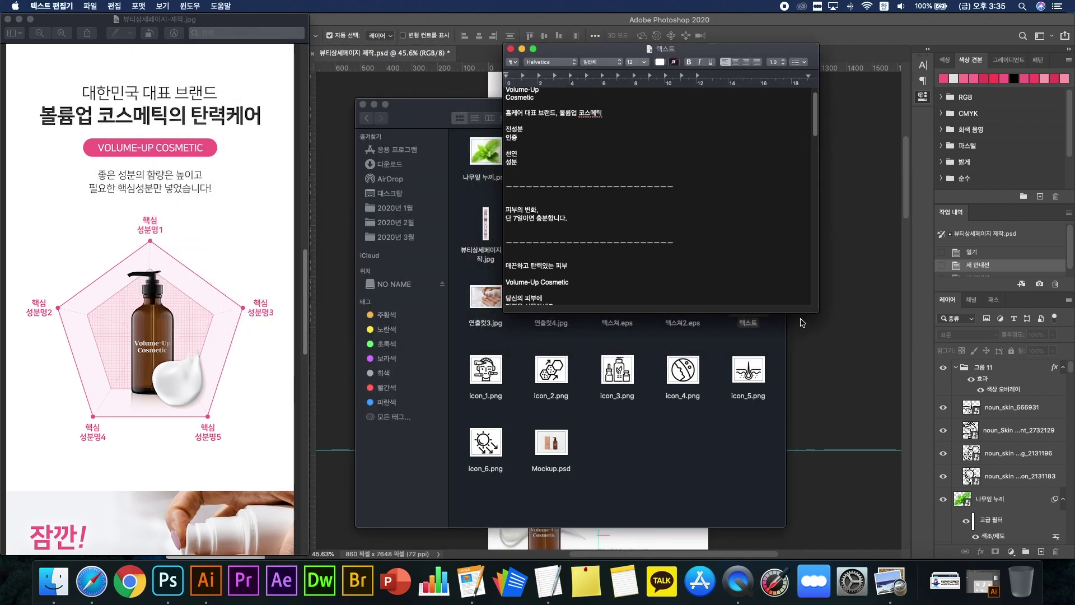
drag(804, 317, 804, 560)
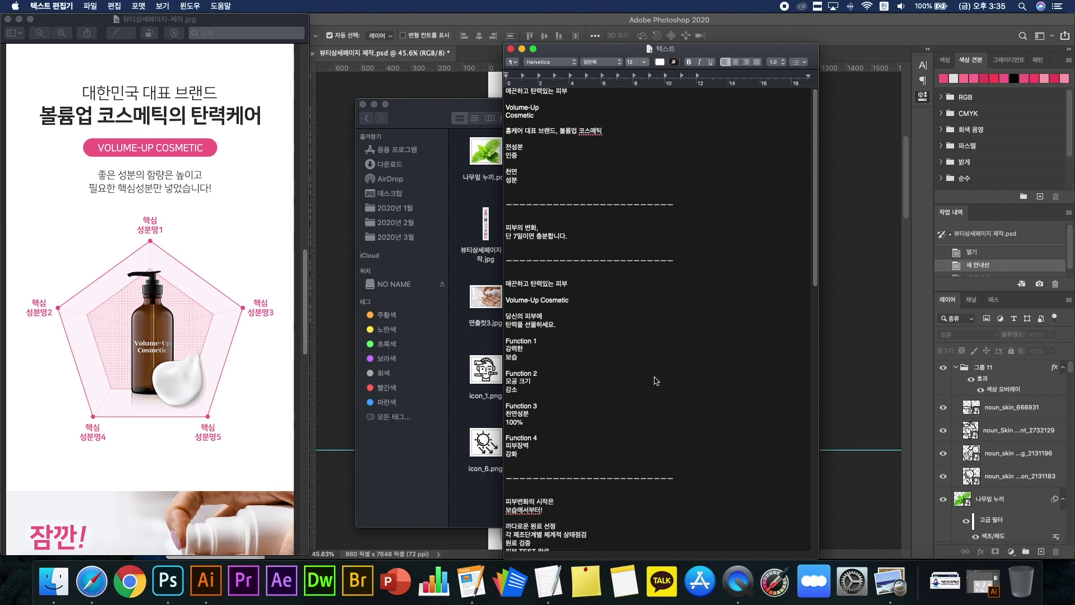
scroll(648, 376, down, 5)
scroll(648, 377, up, 3)
Step: Bring the finished page back to its opening section and highlight the matching line 매끈하고 탄력있는 피부 in the text document
scroll(230, 308, up, 10)
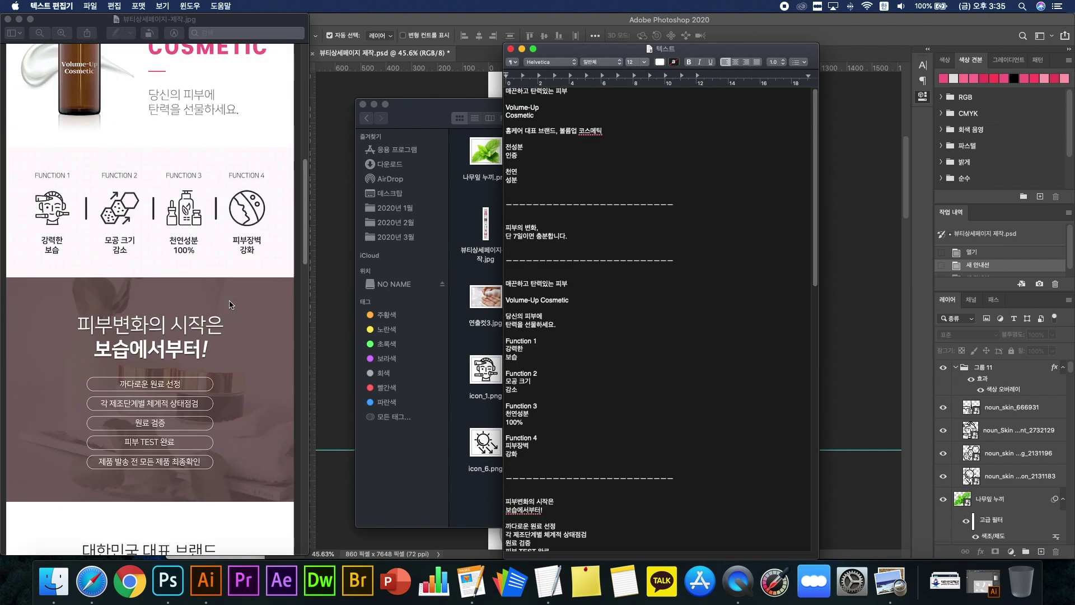
scroll(230, 308, up, 1)
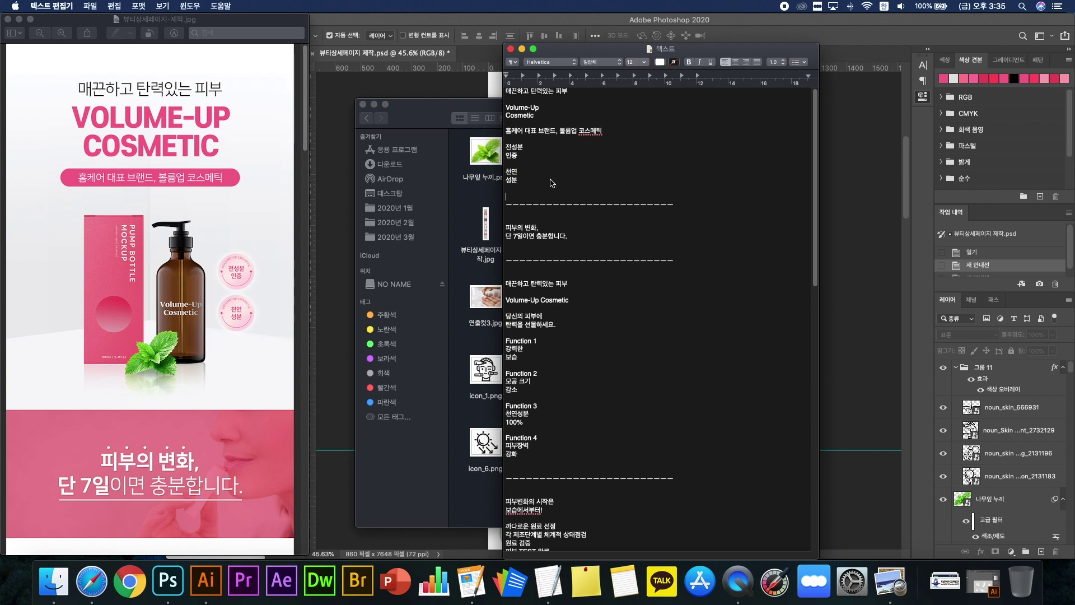
drag(562, 94, 470, 91)
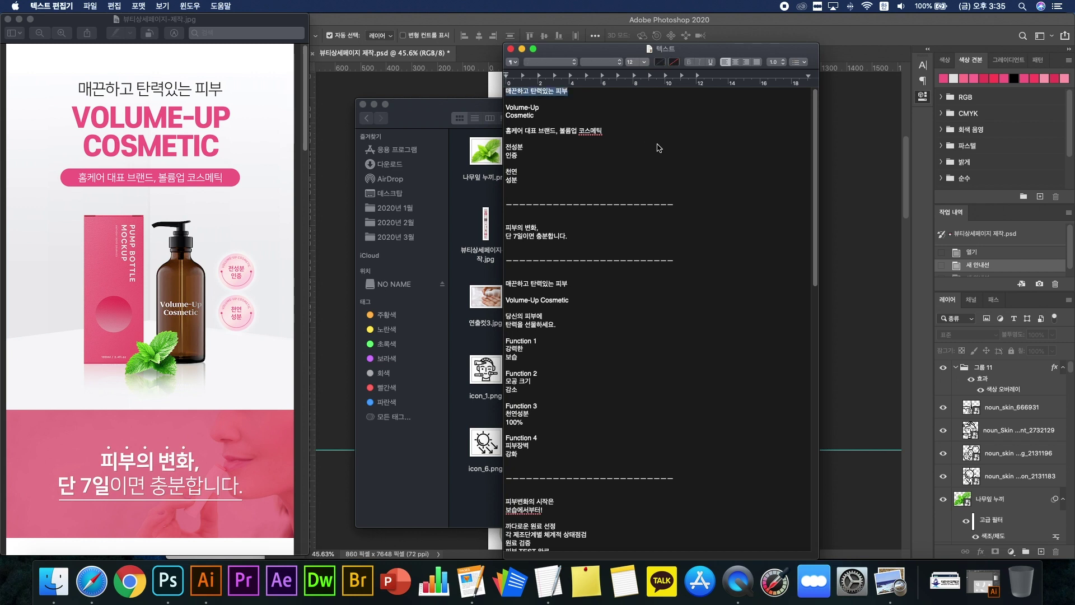
Step: Compare the Volume-Up Cosmetic title and the 홈케어 대표 브랜드 line in the text document with the page's opening section
drag(557, 107, 484, 103)
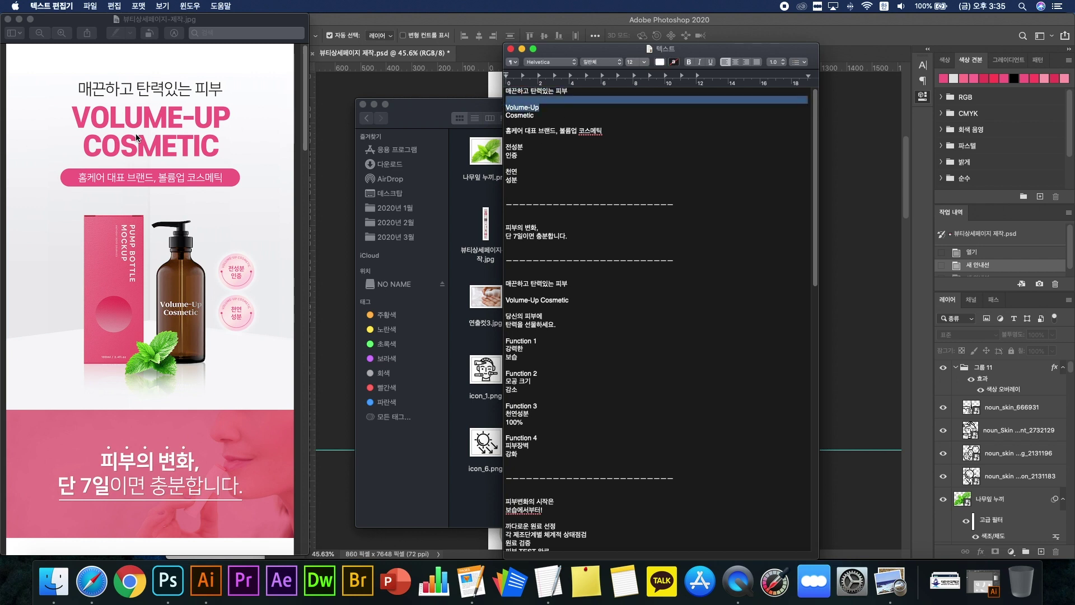
click(605, 133)
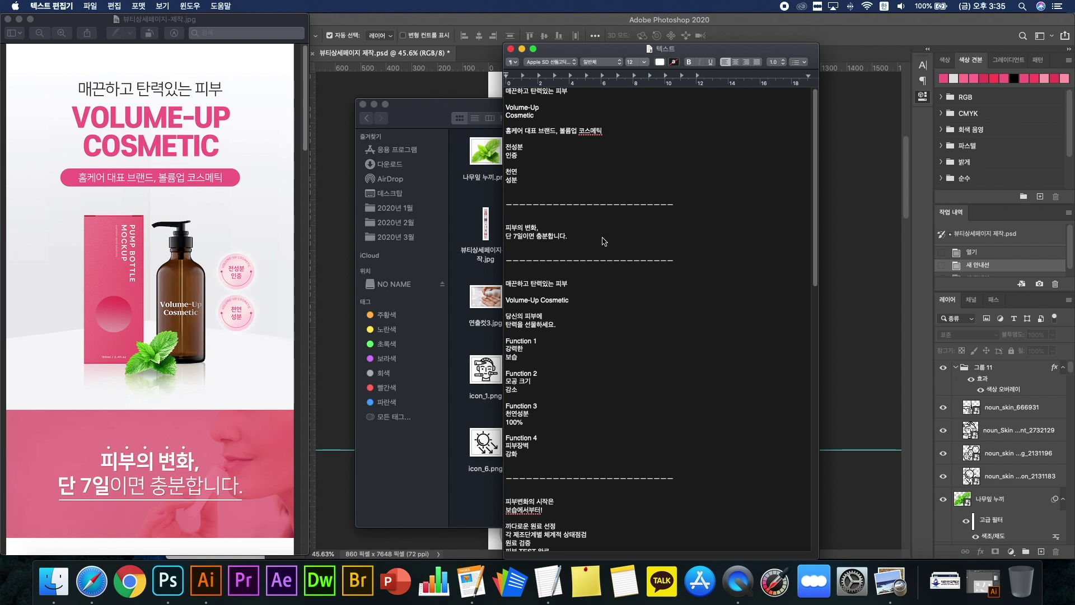
scroll(632, 297, down, 4)
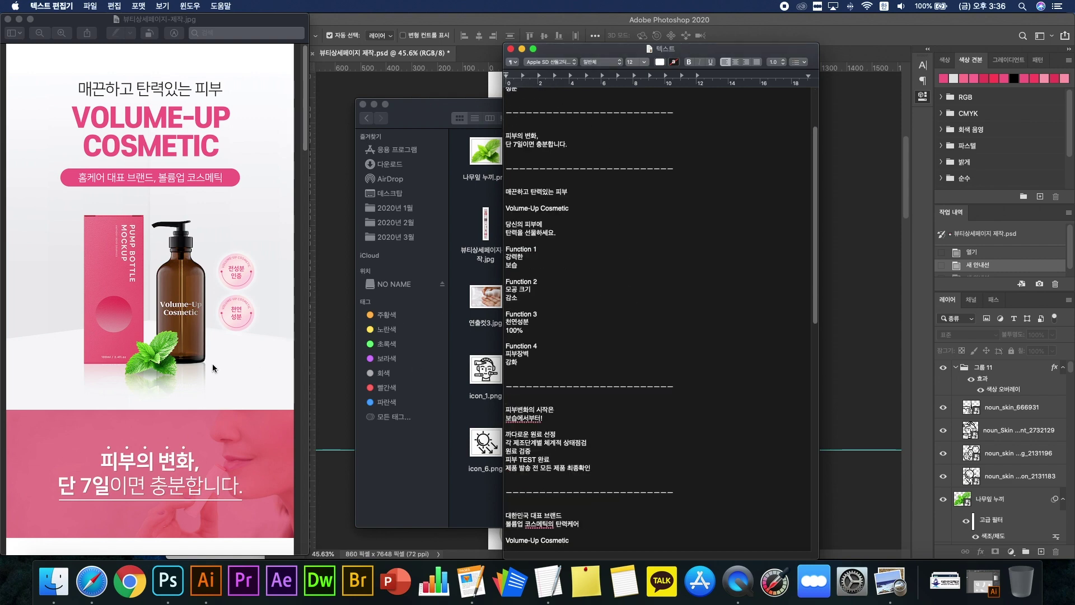
scroll(215, 370, down, 1)
scroll(697, 370, up, 4)
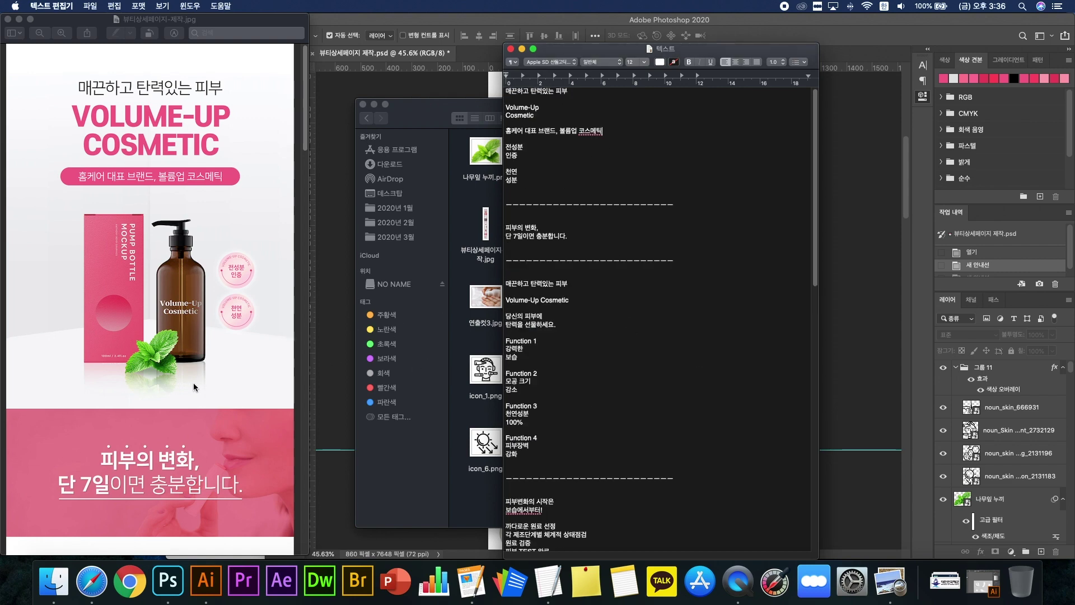
scroll(193, 382, down, 10)
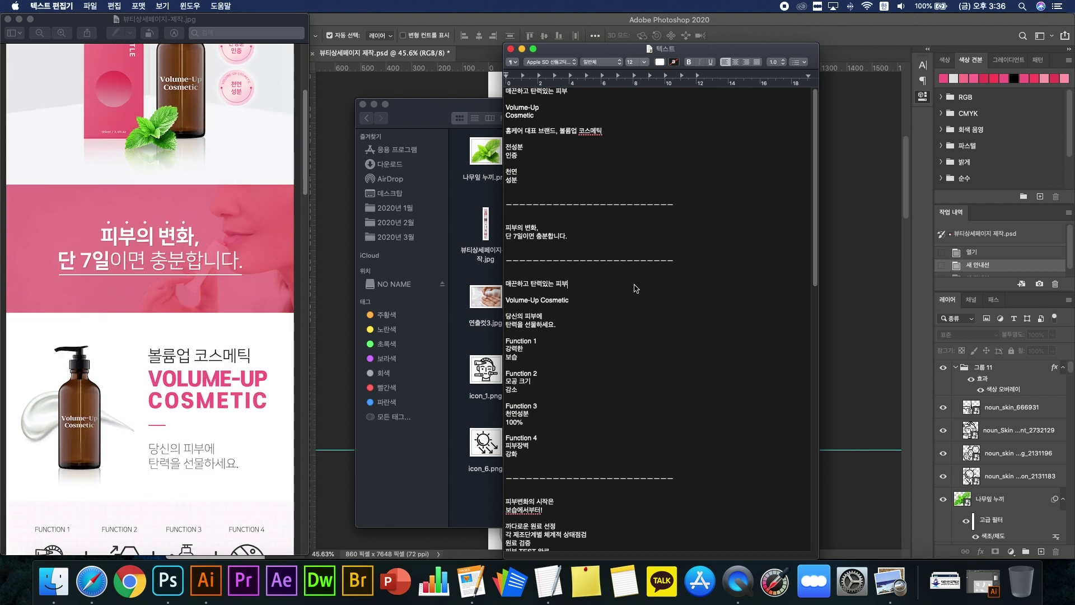
Step: Highlight the dashed divider below 단 7일이면 충분합니다. in the text document and match the following copy blocks to the page sections
triple_click(602, 259)
drag(597, 248, 596, 245)
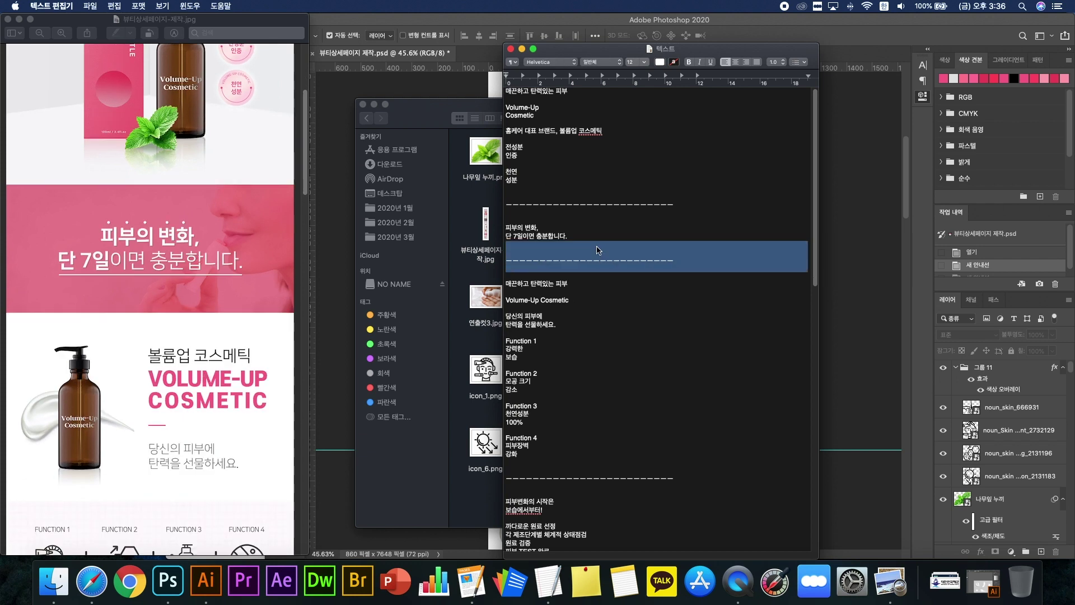
click(607, 278)
drag(642, 275, 576, 246)
click(597, 280)
scroll(597, 280, down, 5)
scroll(241, 346, down, 10)
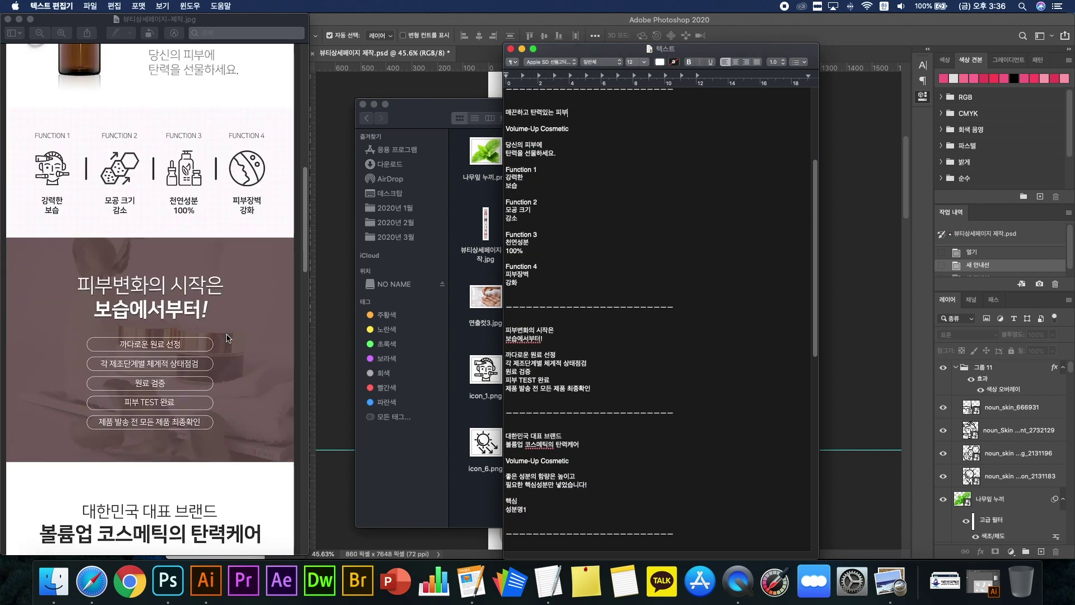
Step: Review the finished page's section order around the bottle introduction, Function row, 피부변화의 시작은 banner and ingredient pentagon
scroll(226, 338, up, 5)
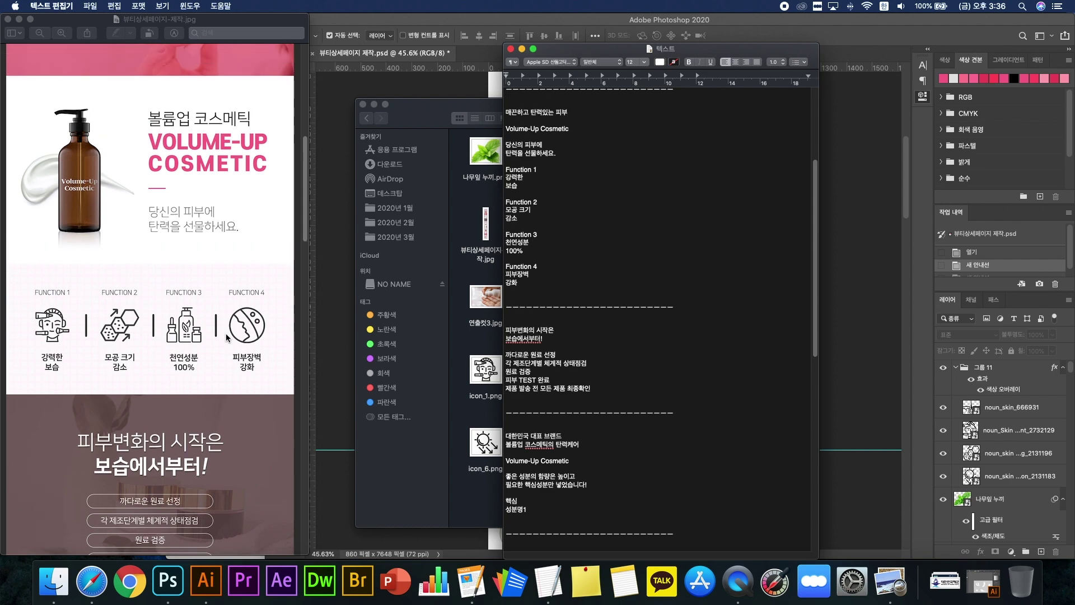
scroll(73, 352, down, 3)
scroll(145, 210, up, 3)
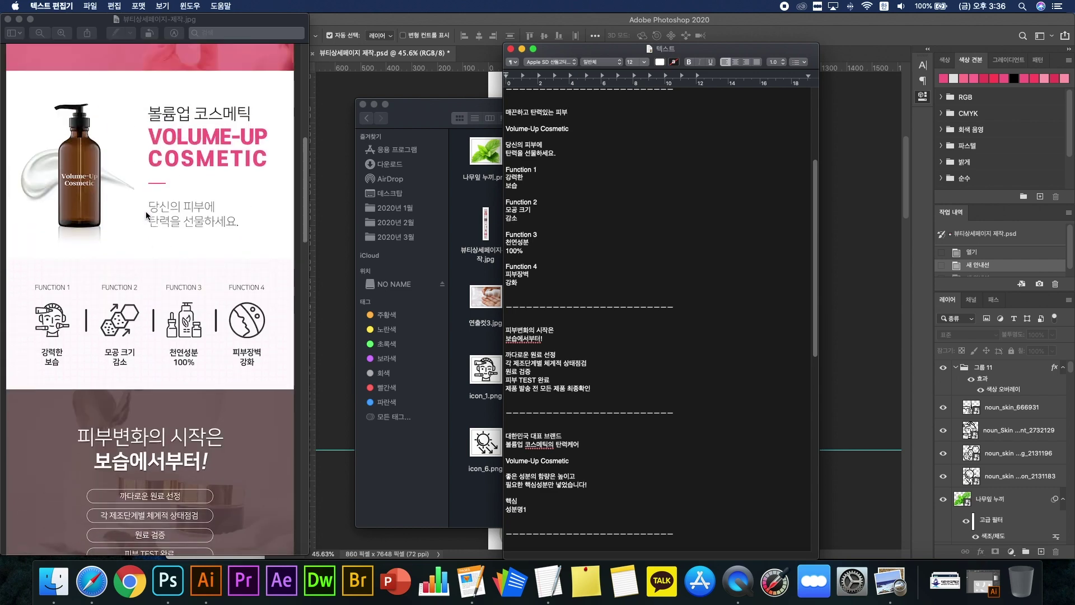
scroll(147, 258, up, 10)
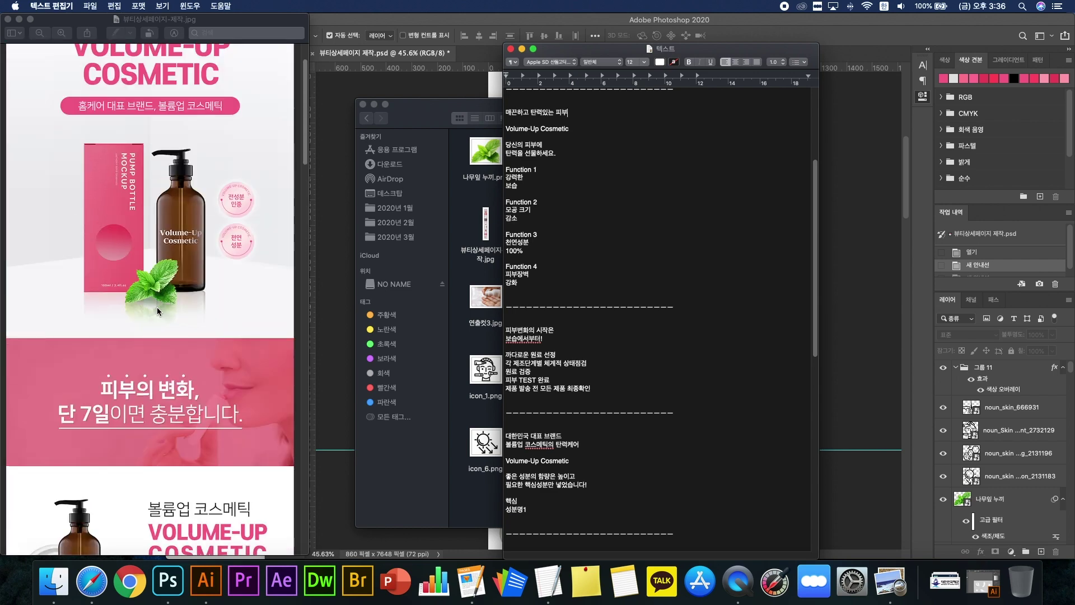
scroll(157, 307, down, 8)
scroll(230, 324, down, 1)
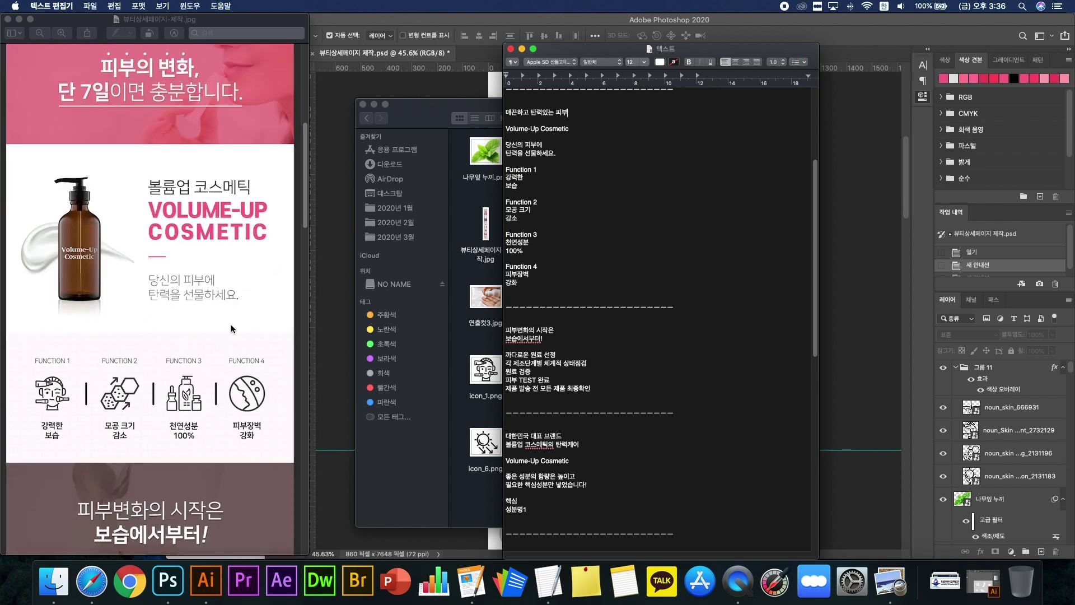
scroll(230, 324, down, 15)
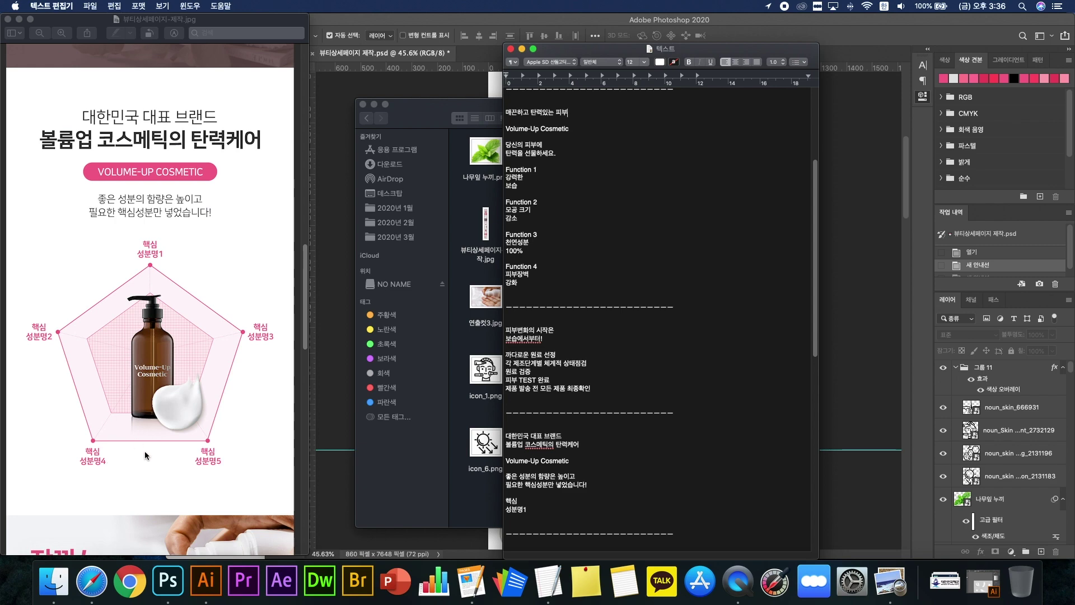
scroll(179, 208, up, 10)
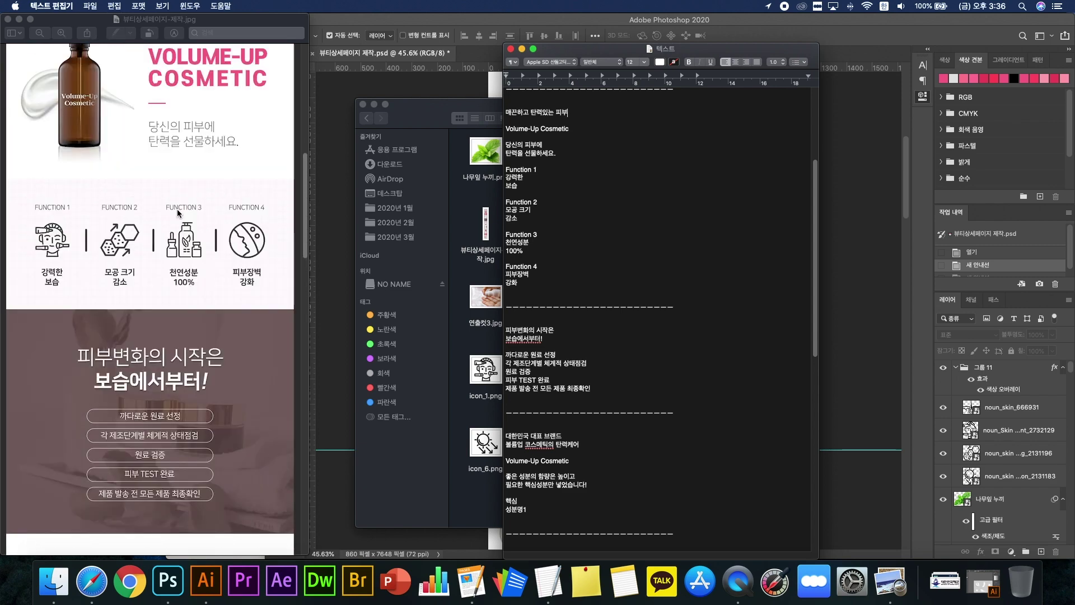
scroll(177, 209, down, 8)
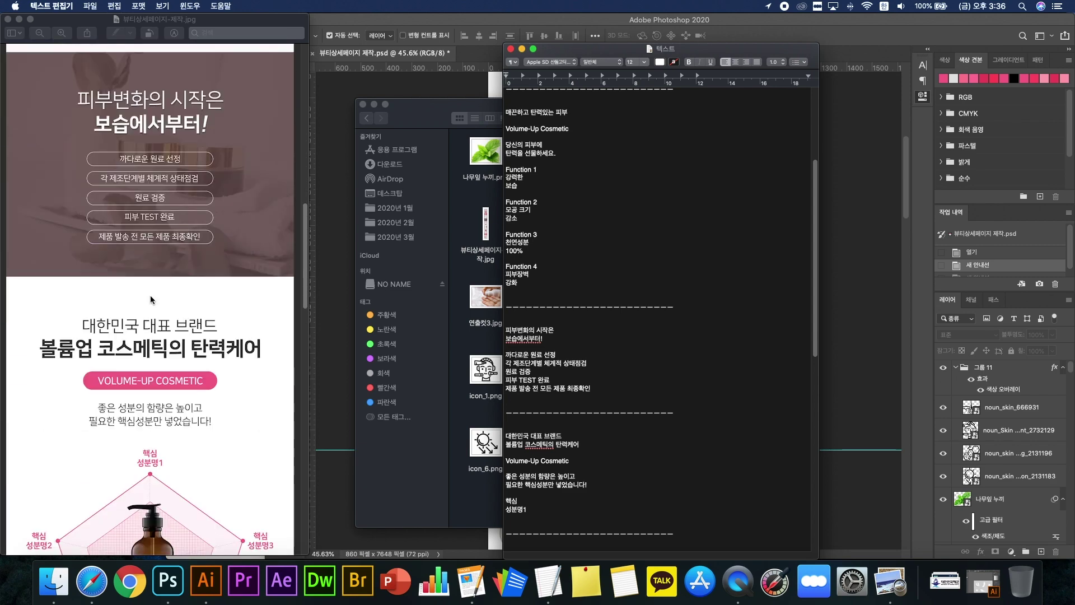
scroll(191, 381, down, 10)
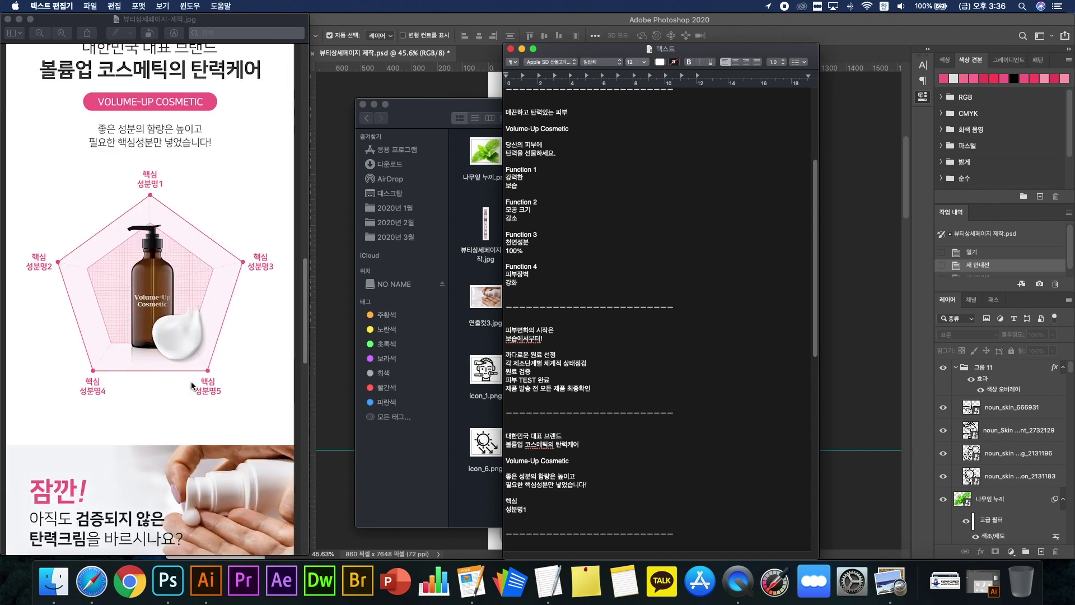
scroll(261, 351, down, 15)
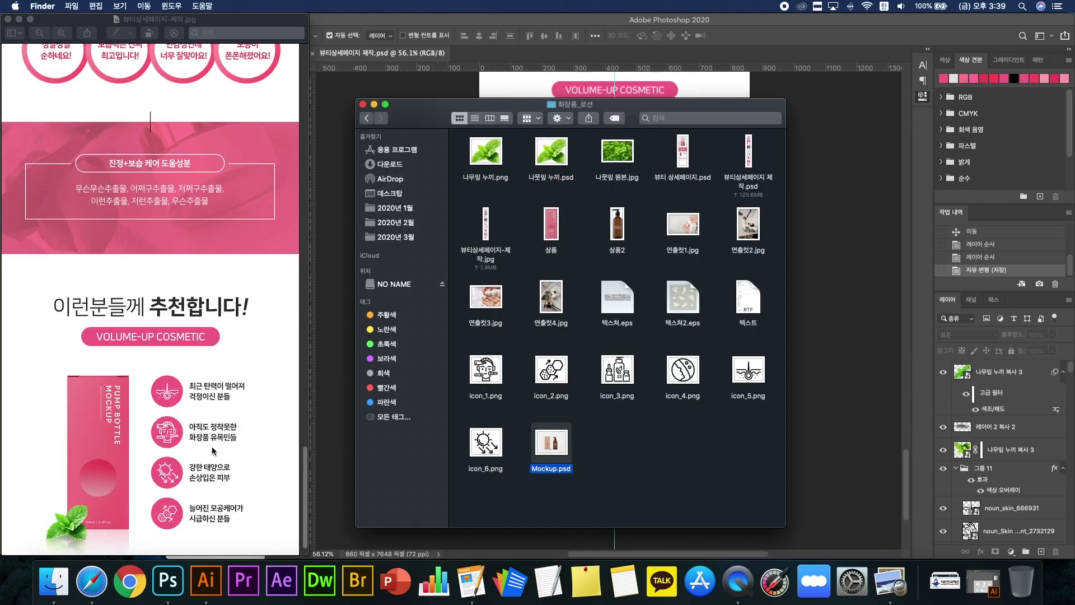
Step: Look over the finished page's flow between the Function row and the 이런분들께 추천합니다! section, including the circular reviews
scroll(213, 451, up, 10)
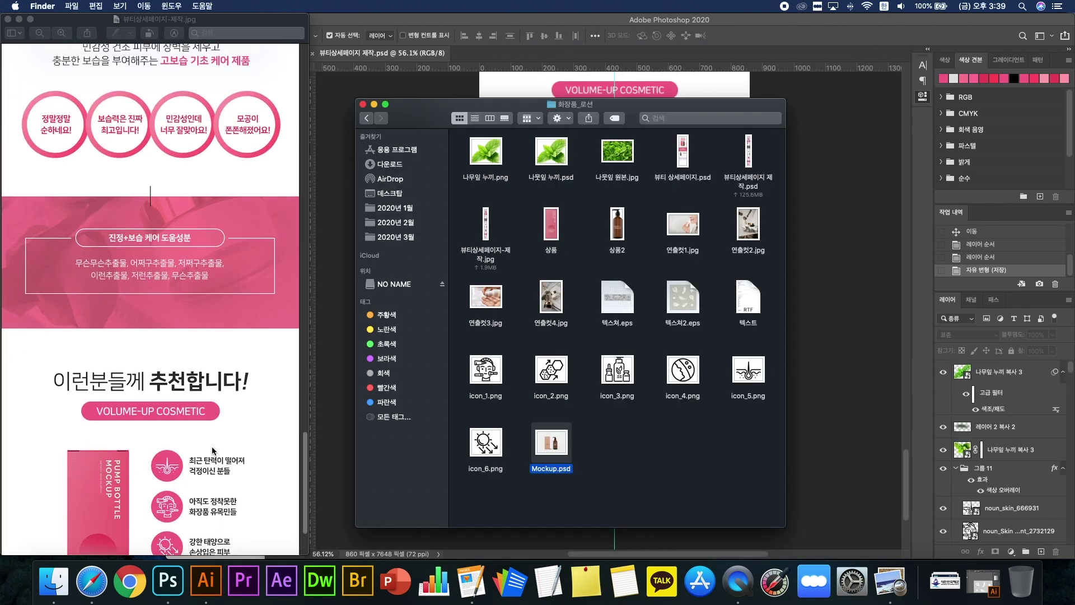
scroll(210, 456, down, 10)
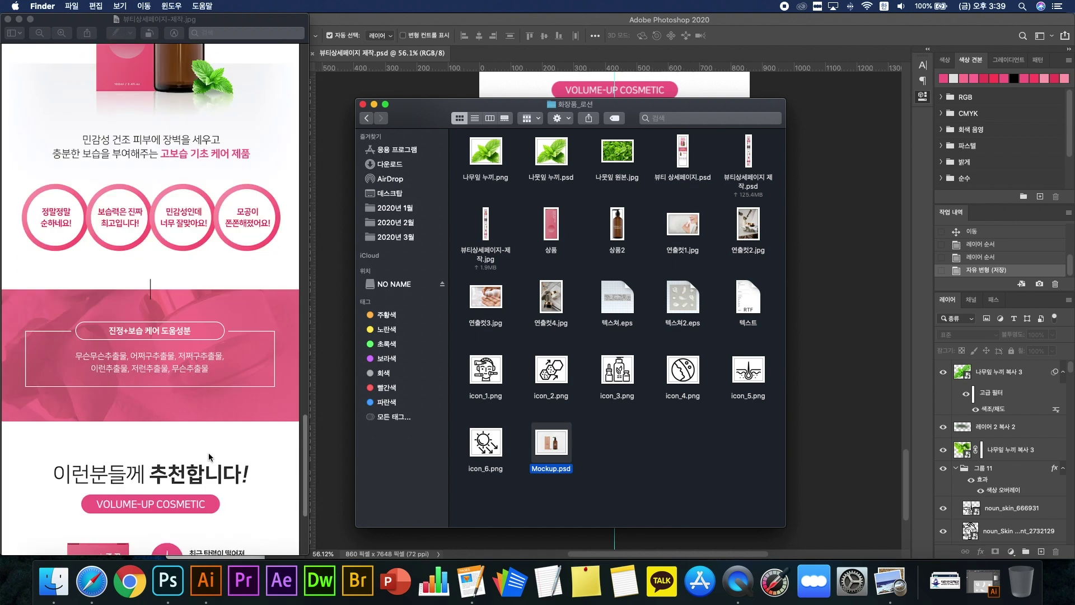
scroll(208, 458, up, 20)
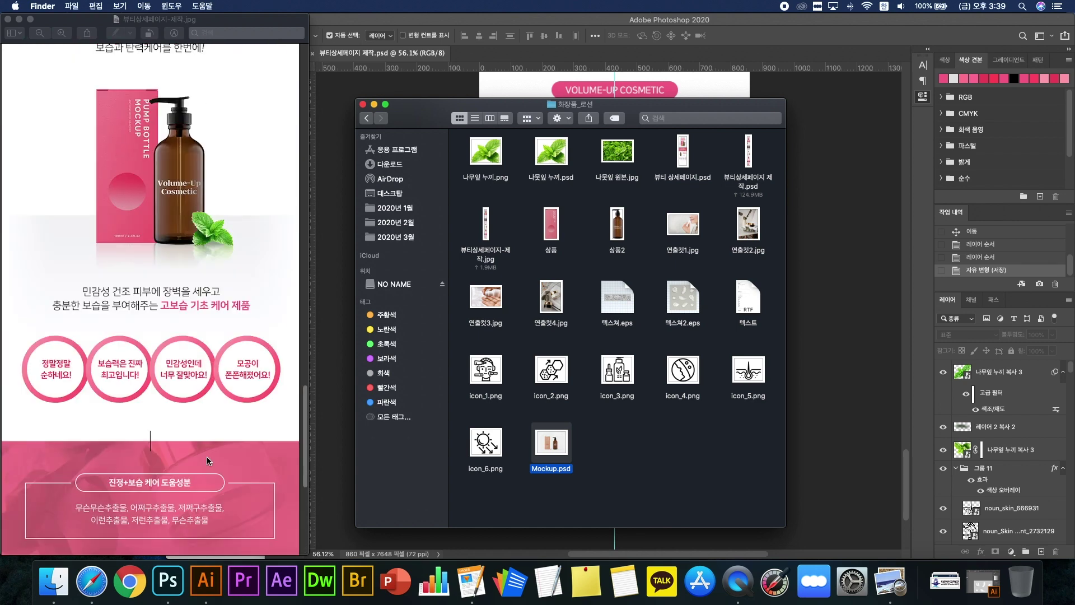
scroll(208, 457, up, 8)
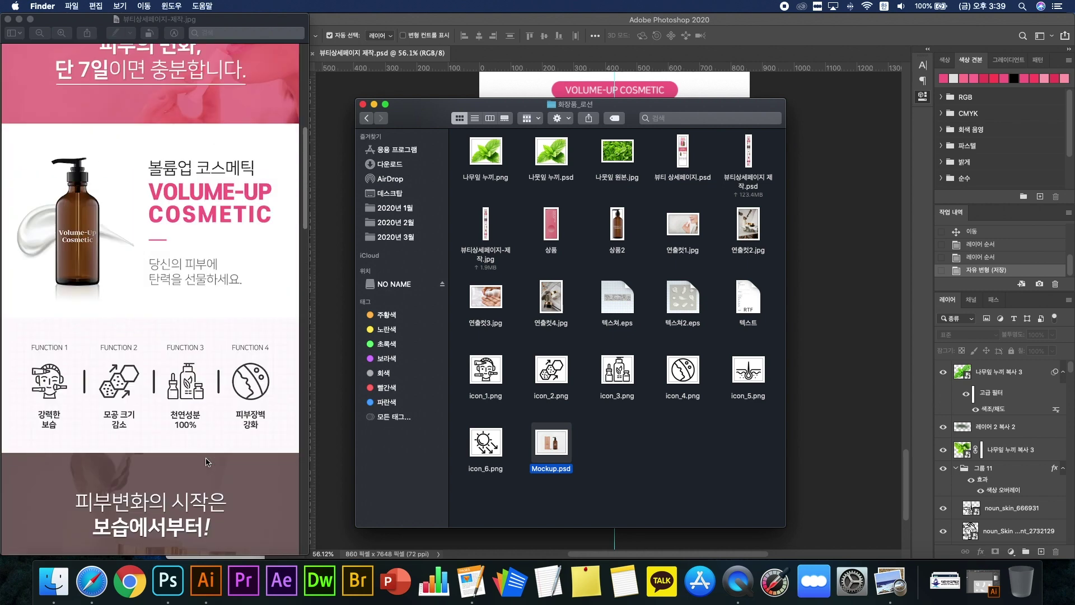
scroll(210, 451, down, 4)
drag(307, 259, 307, 309)
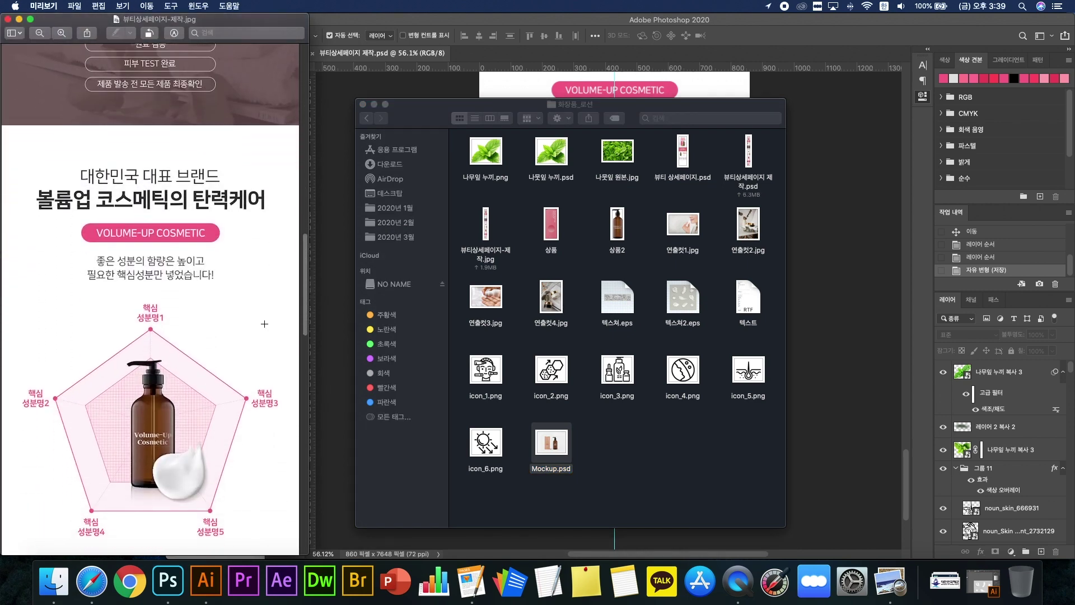
scroll(264, 324, down, 15)
scroll(264, 322, down, 10)
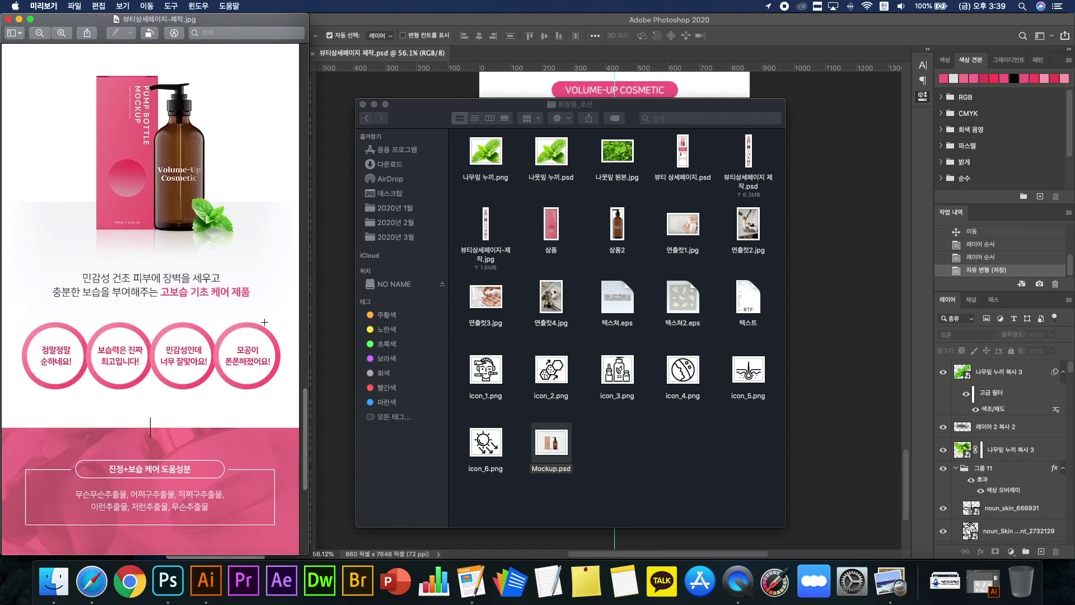
scroll(265, 322, down, 10)
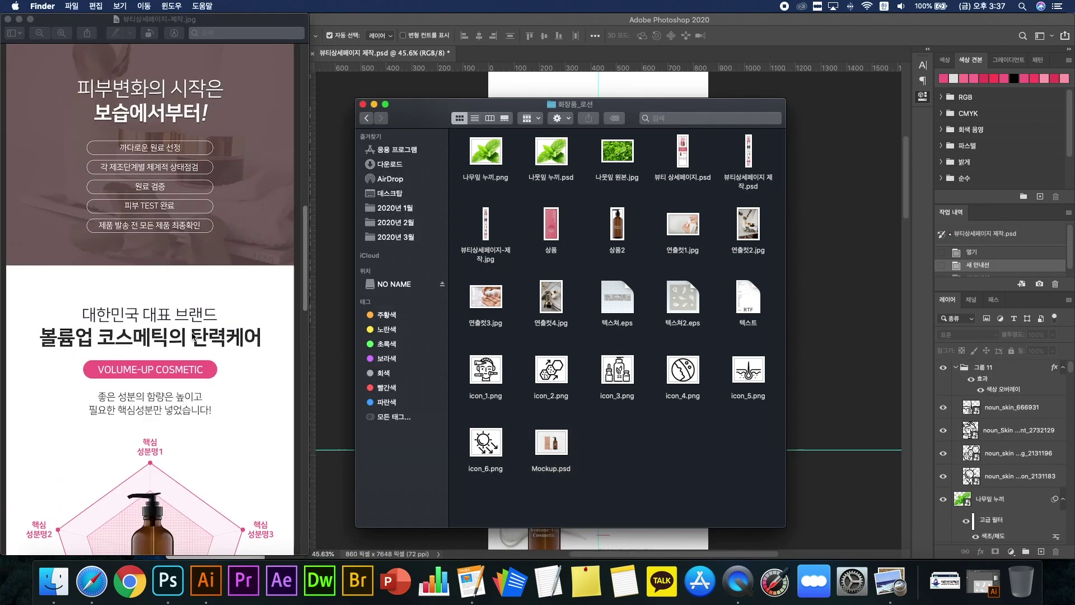
Step: Bring the finished page to its Function row and select the matching files icon_1.png to icon_4.png in the folder
scroll(264, 322, up, 5)
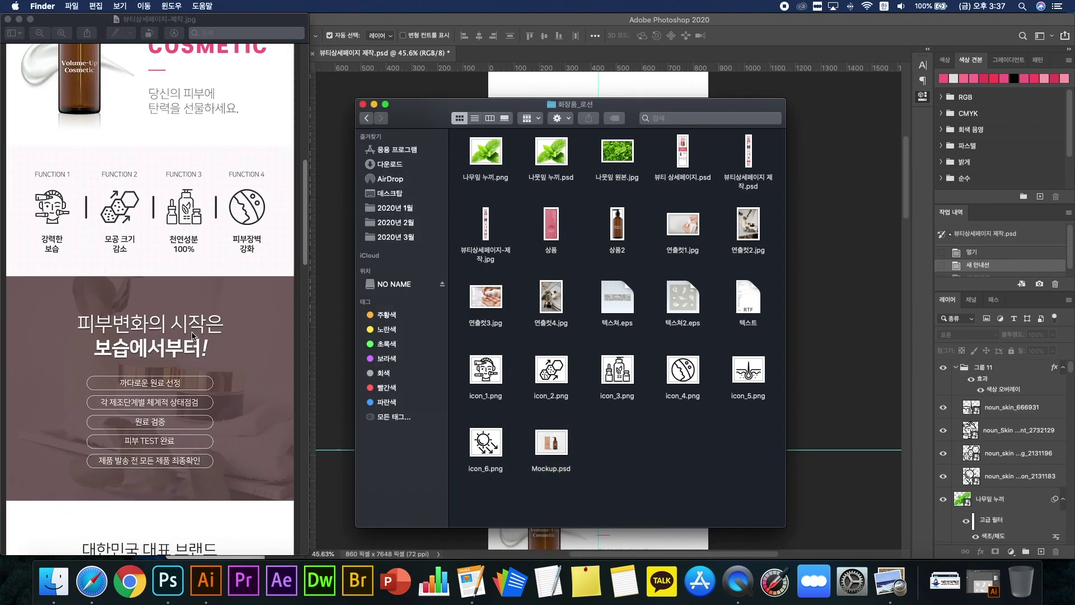
click(494, 373)
key(Down)
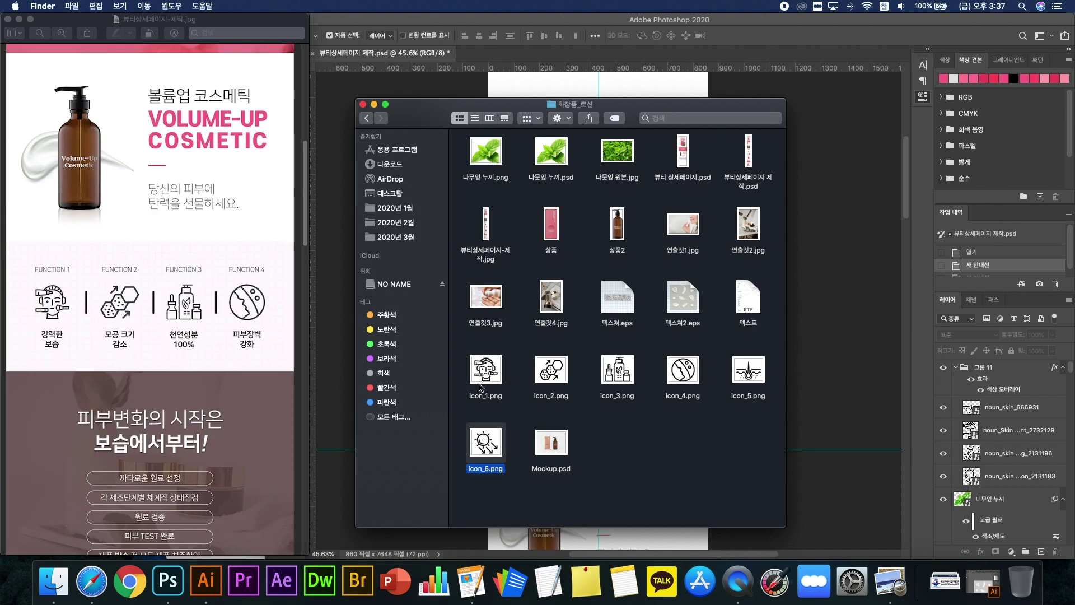
drag(469, 367, 680, 379)
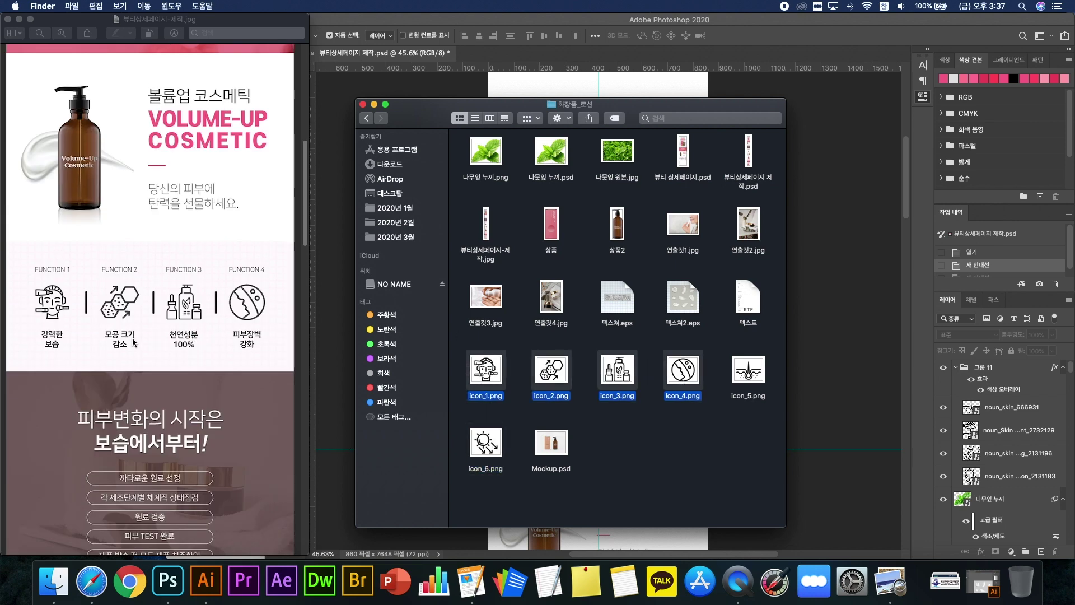
Step: Bring the finished page to the 이런분들께 추천합니다! section and point out icon_5.png and icon_6.png in the folder
scroll(246, 350, down, 6)
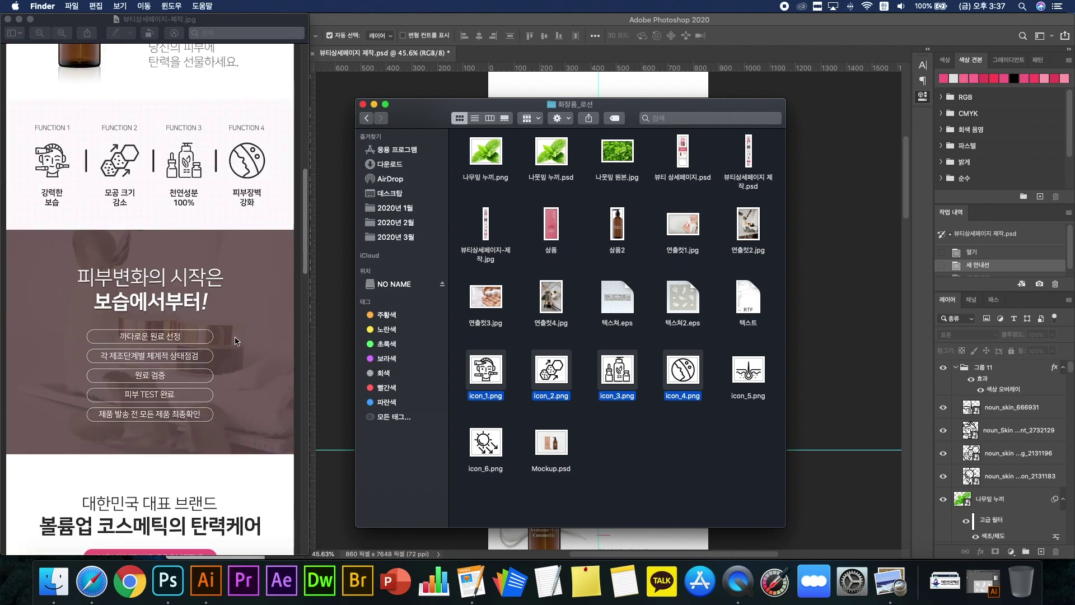
scroll(233, 337, down, 15)
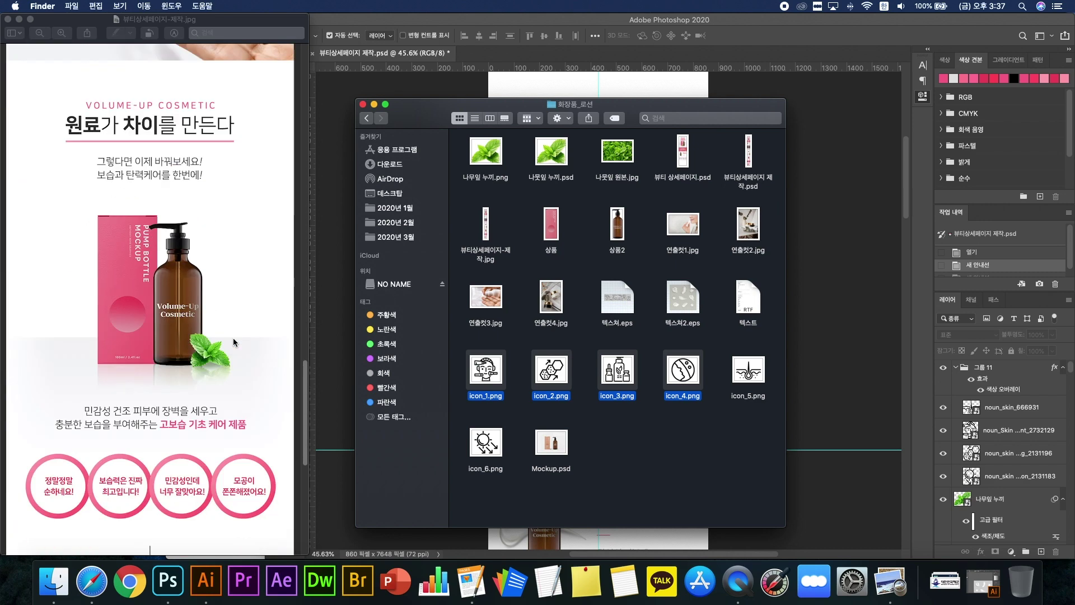
scroll(233, 342, down, 4)
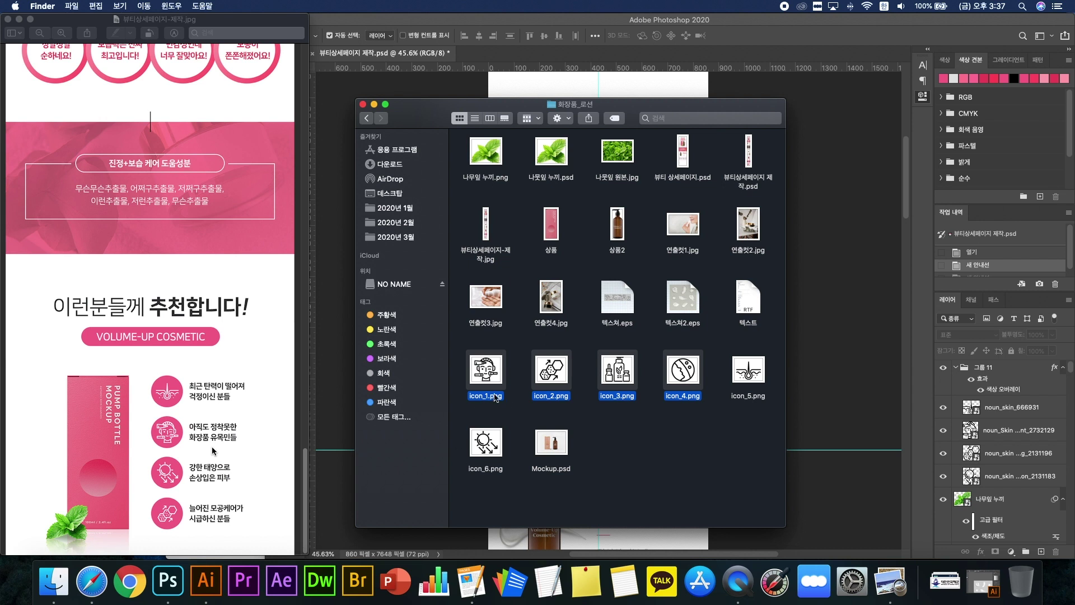
scroll(214, 451, up, 1)
scroll(213, 451, up, 3)
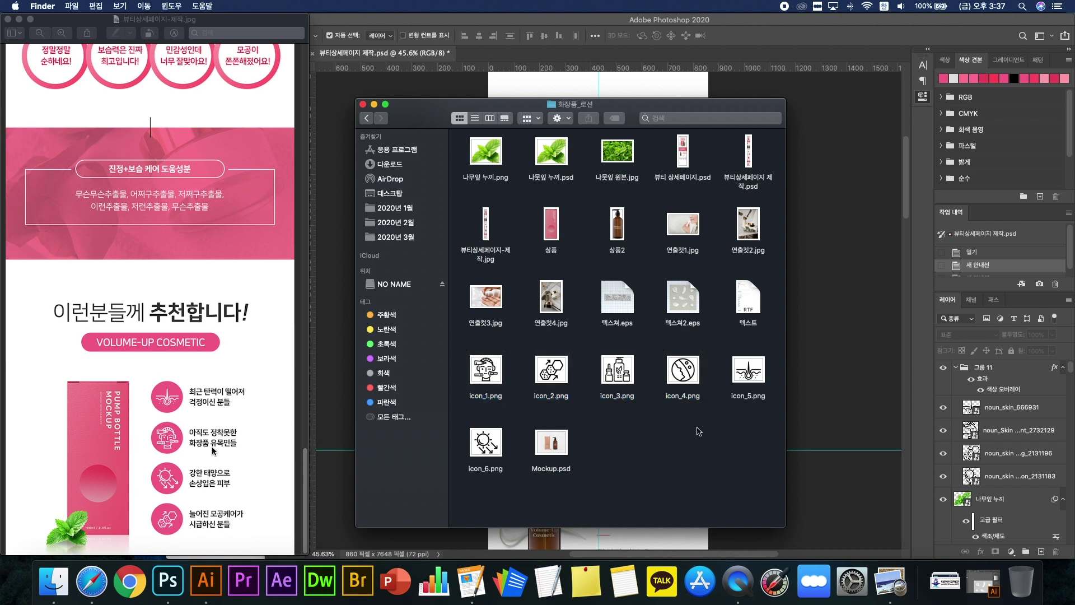
click(762, 386)
click(487, 453)
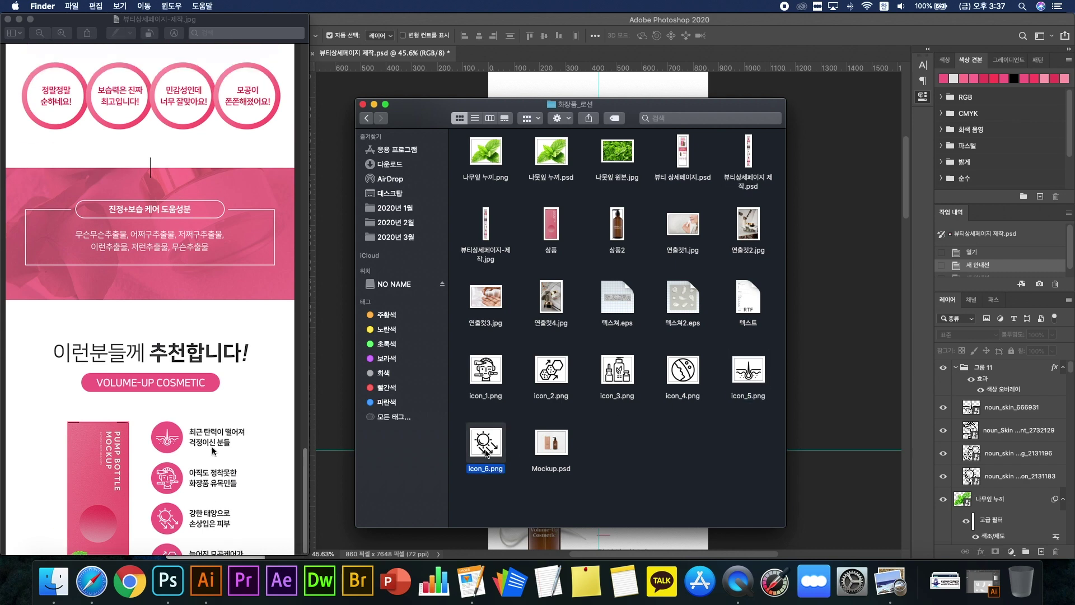
Step: Return the finished page to its box-and-bottle section, open Mockup.psd in Photoshop and select the box's Reflection layer
scroll(213, 451, up, 2)
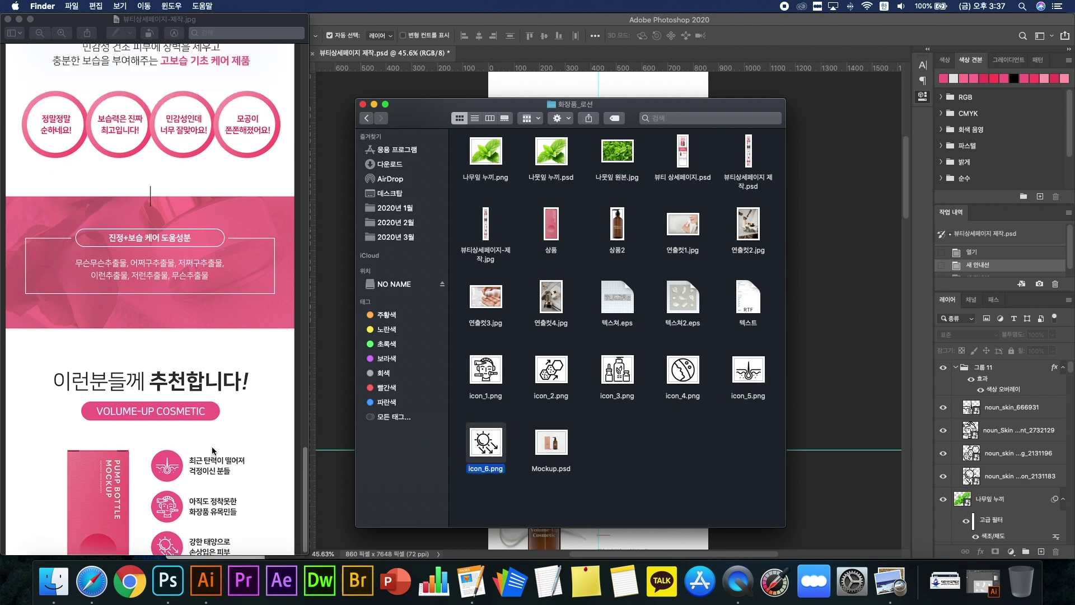
scroll(213, 451, up, 10)
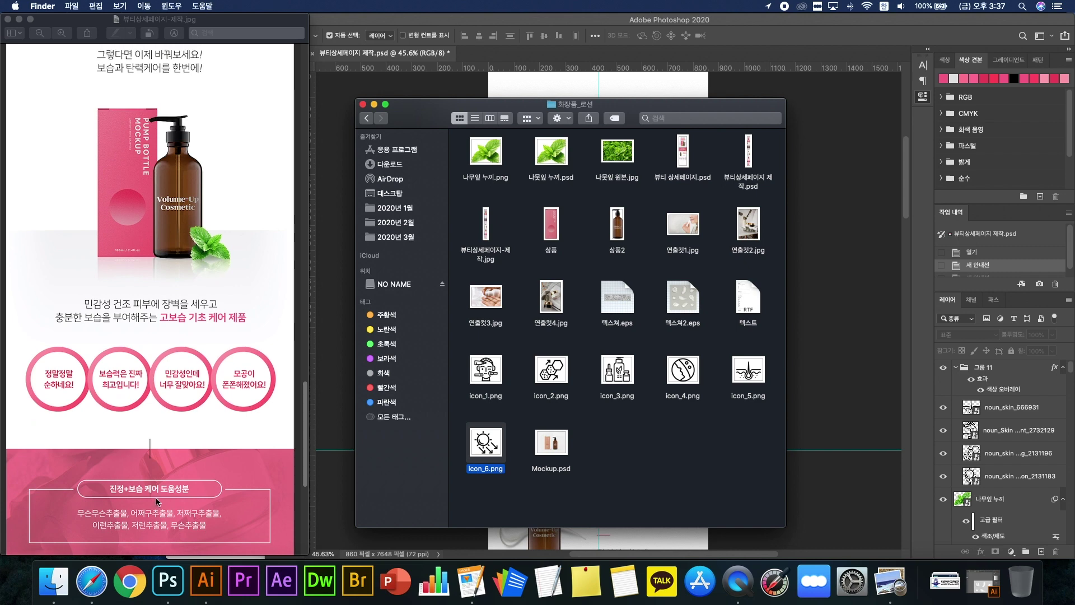
click(546, 445)
double_click(546, 445)
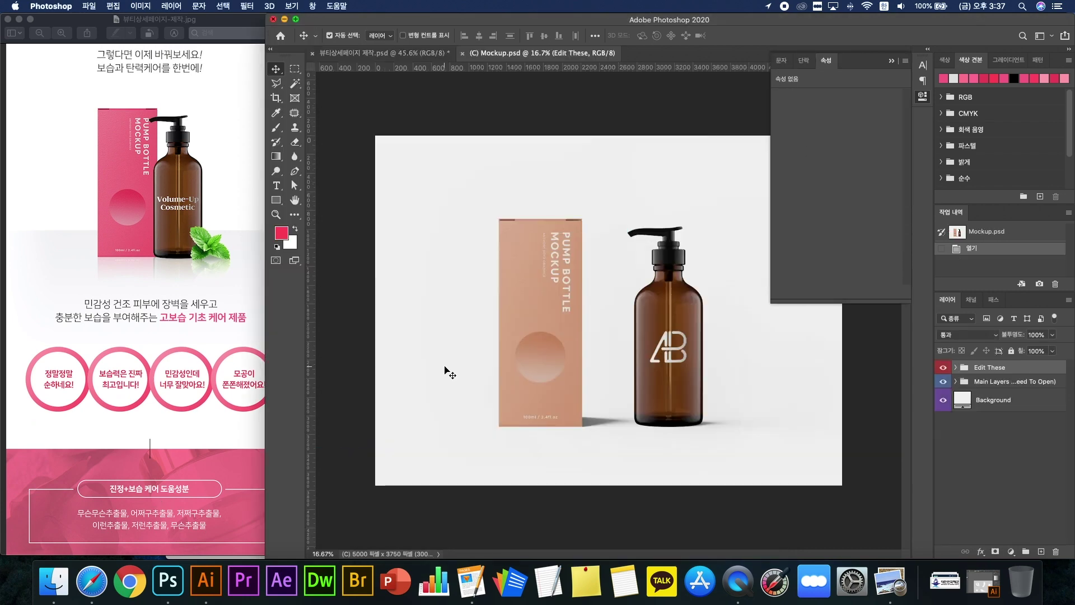
click(556, 311)
scroll(165, 198, up, 5)
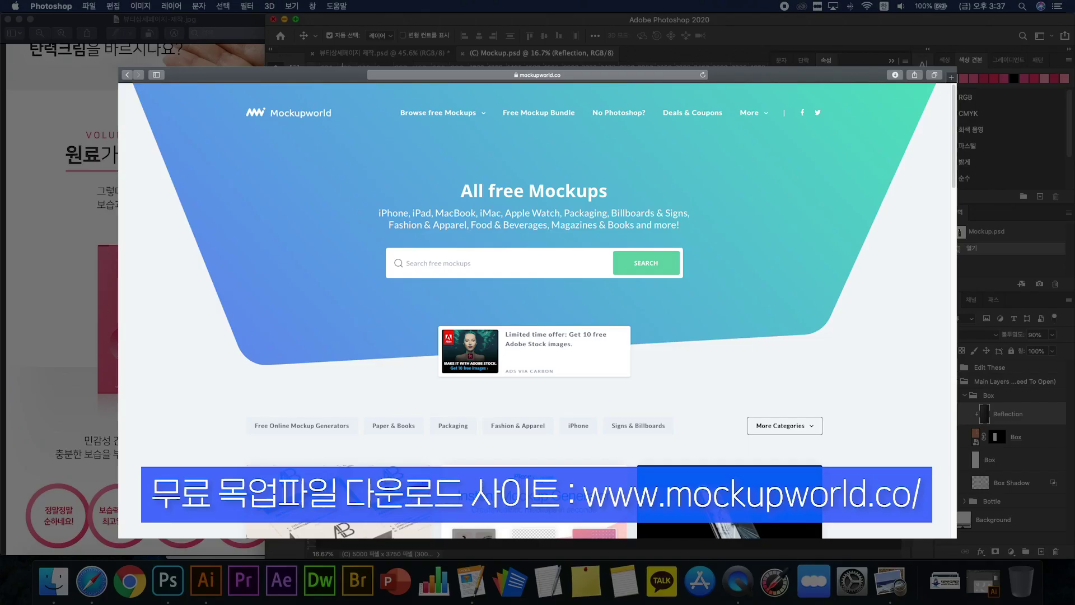
Step: Open the box's artwork smart object in Mockup.psd and shift its hue to green with Hue/Saturation
click(552, 313)
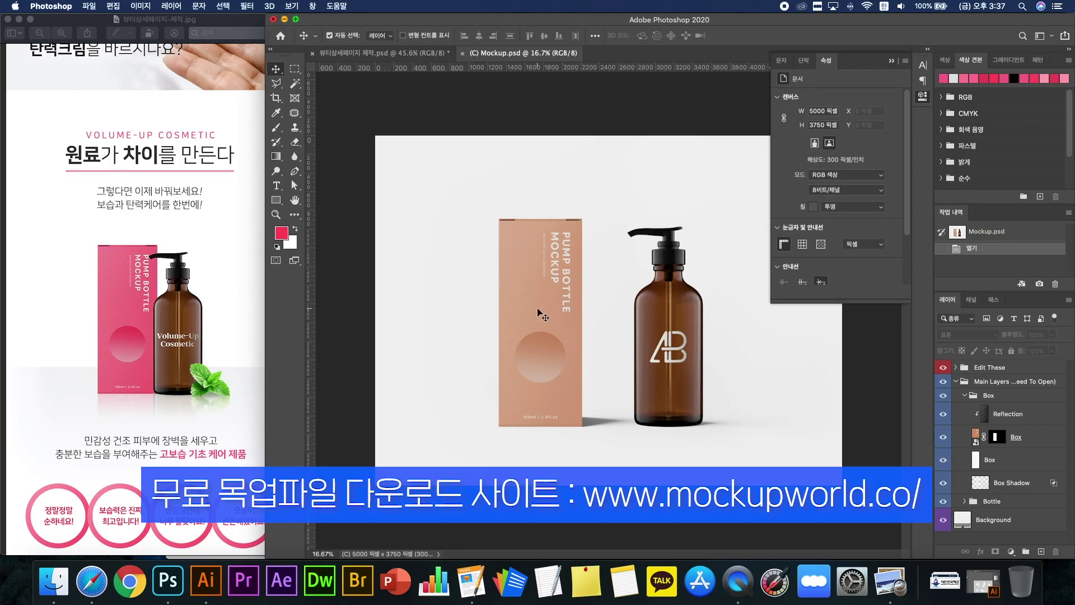
click(540, 312)
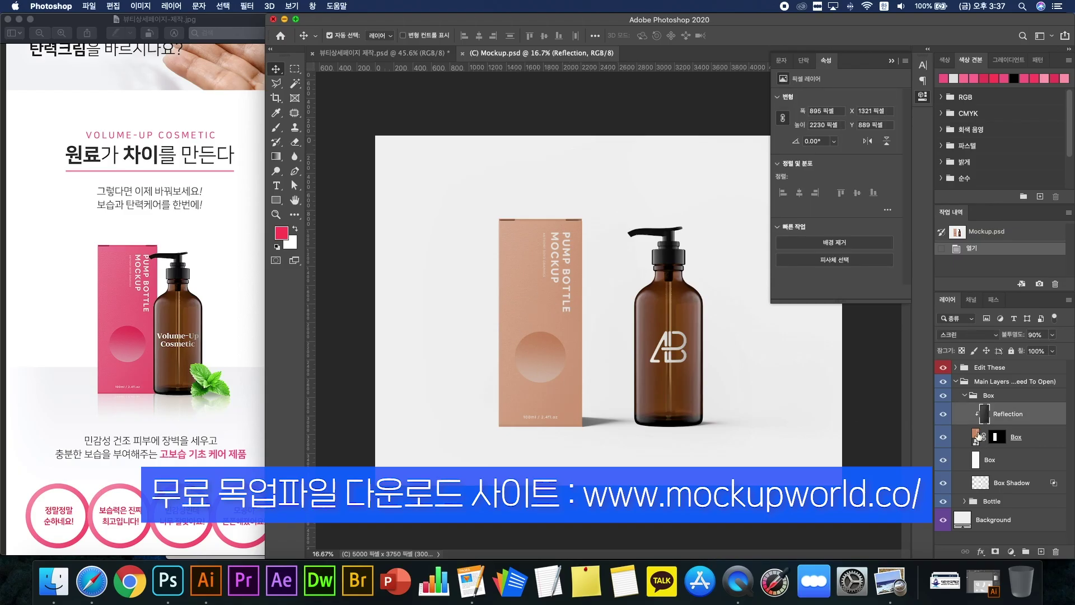
double_click(977, 435)
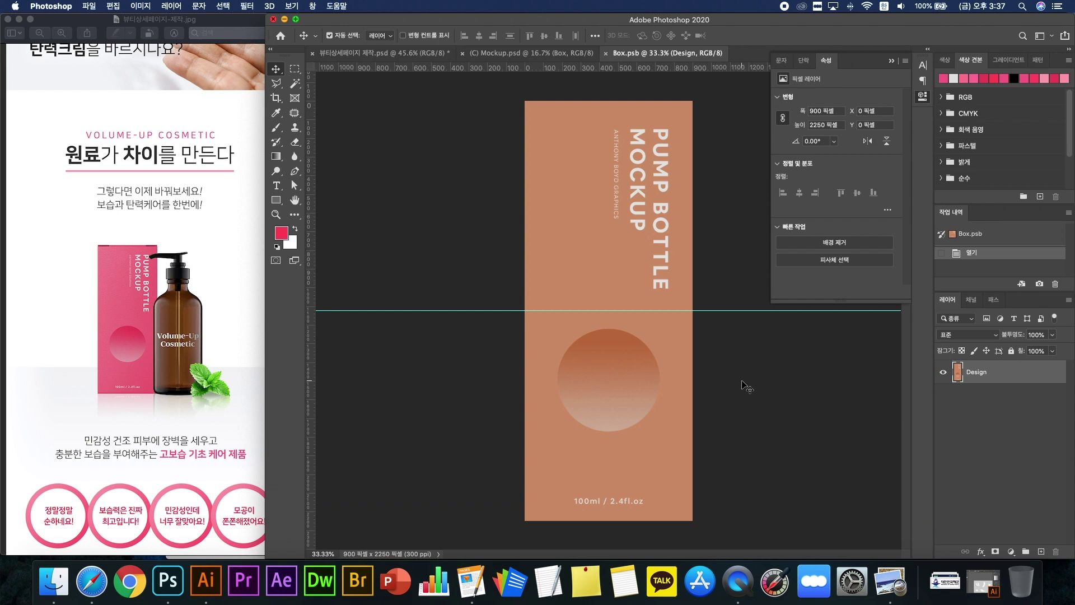
key(ctrl+u)
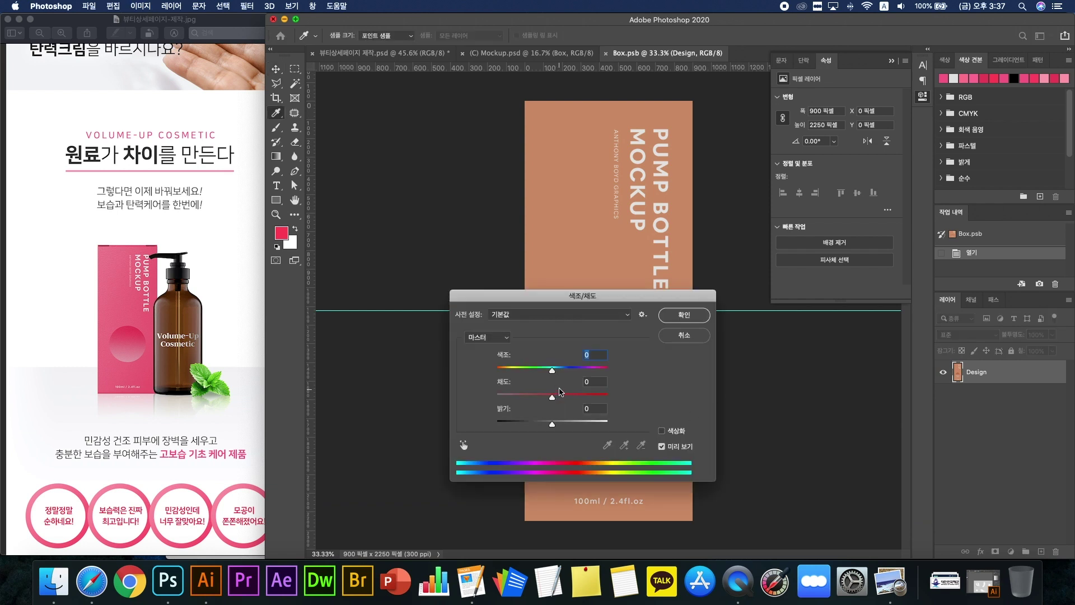
drag(552, 370, 582, 370)
click(688, 314)
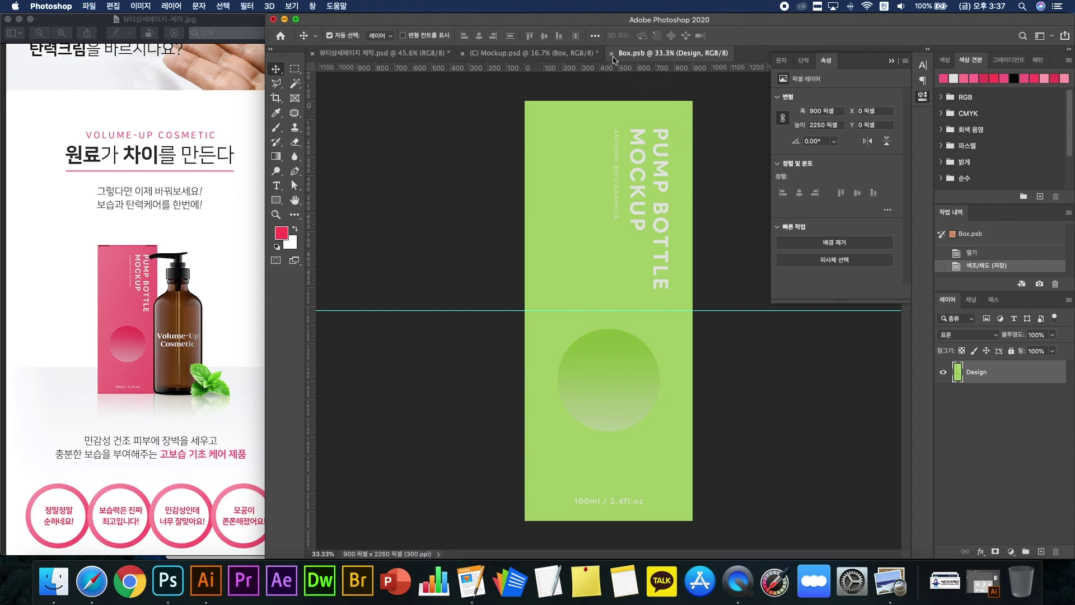
Step: Close the Box.psb artwork and Mockup.psd and return to the 뷰티상세페이지 제작.psd page file
click(612, 53)
drag(517, 315, 439, 304)
mouse_move(515, 297)
mouse_down()
mouse_move(493, 238)
mouse_move(504, 300)
mouse_up()
drag(603, 299, 585, 247)
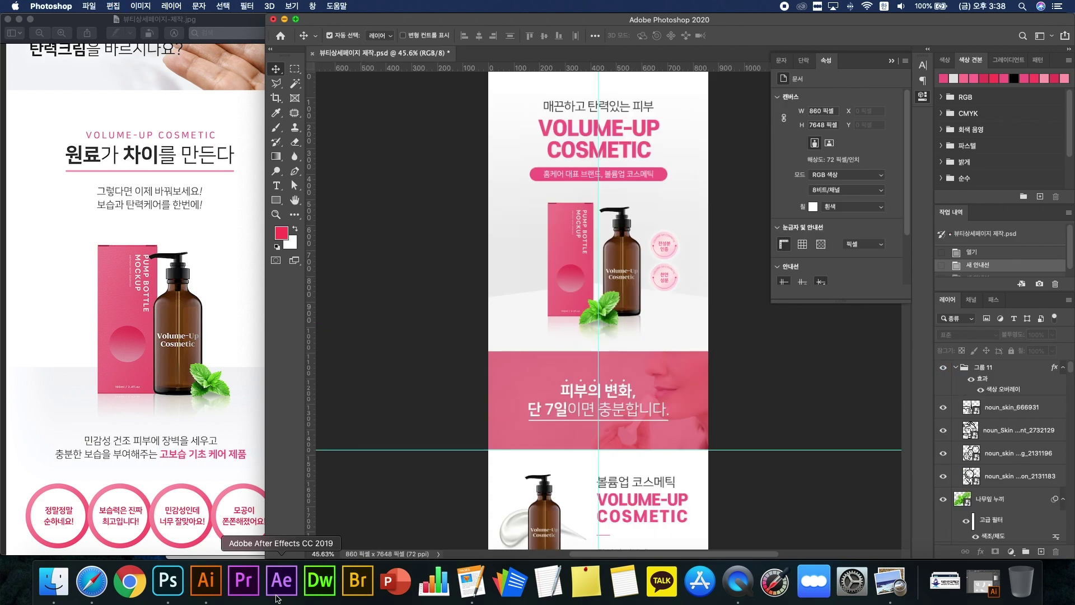
Step: Show the 화장품_로션 source folder once more and close 뷰티상세페이지 제작.psd in Photoshop
click(54, 581)
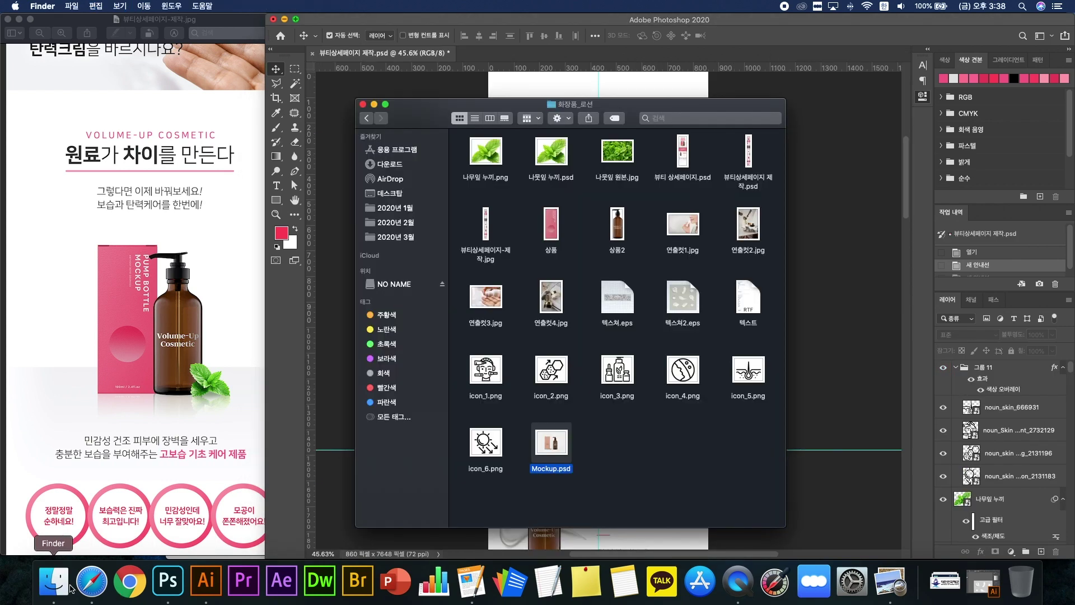
click(327, 423)
scroll(223, 412, down, 5)
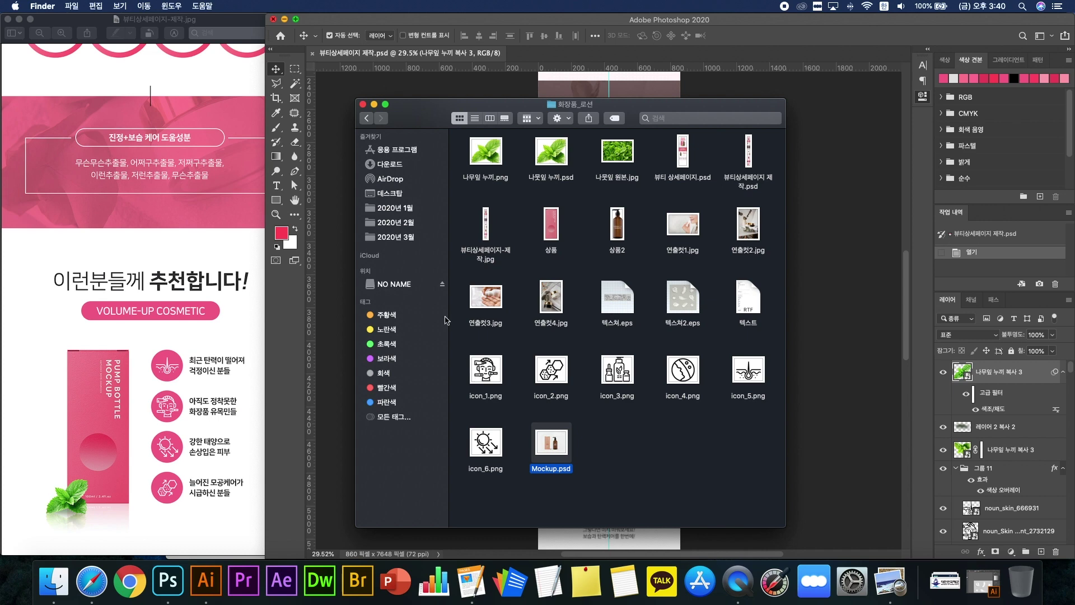
click(338, 174)
click(312, 53)
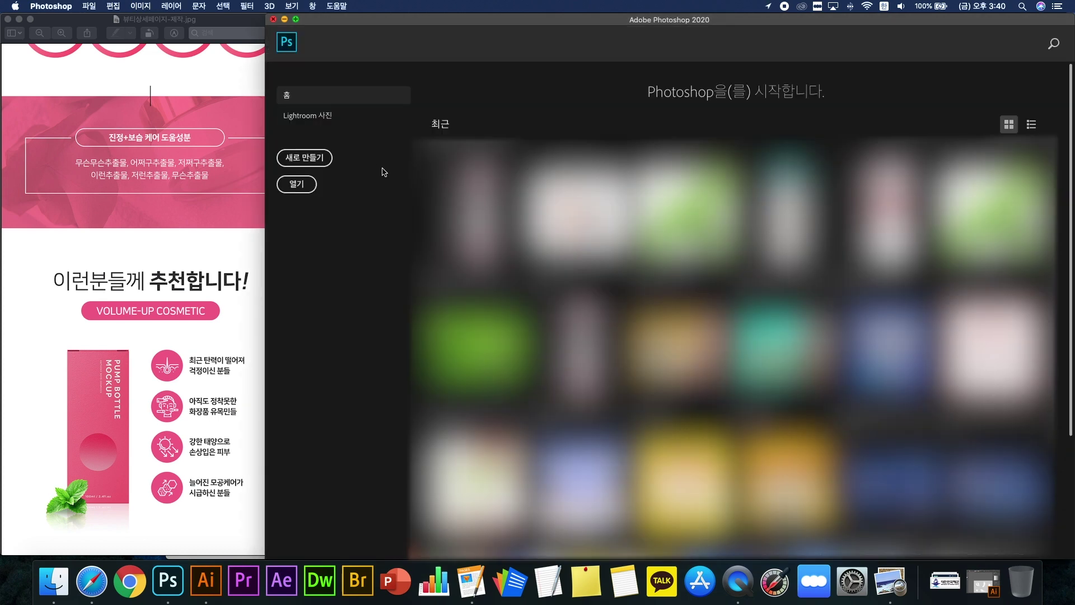
Step: Start a new document and name it 화장품 상세페이지
click(323, 157)
drag(570, 195, 452, 209)
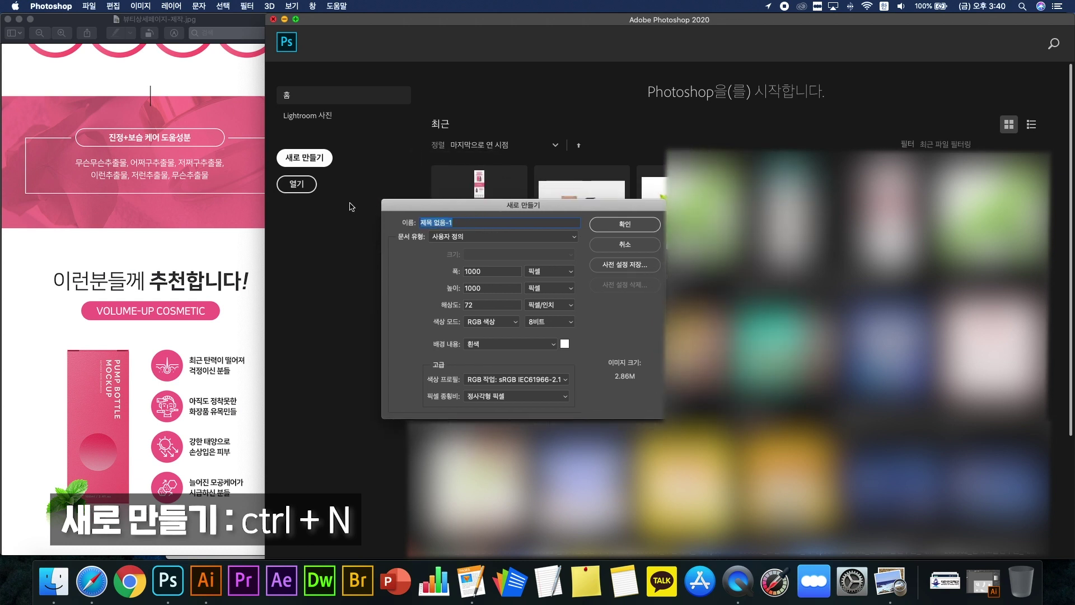
text(화장)
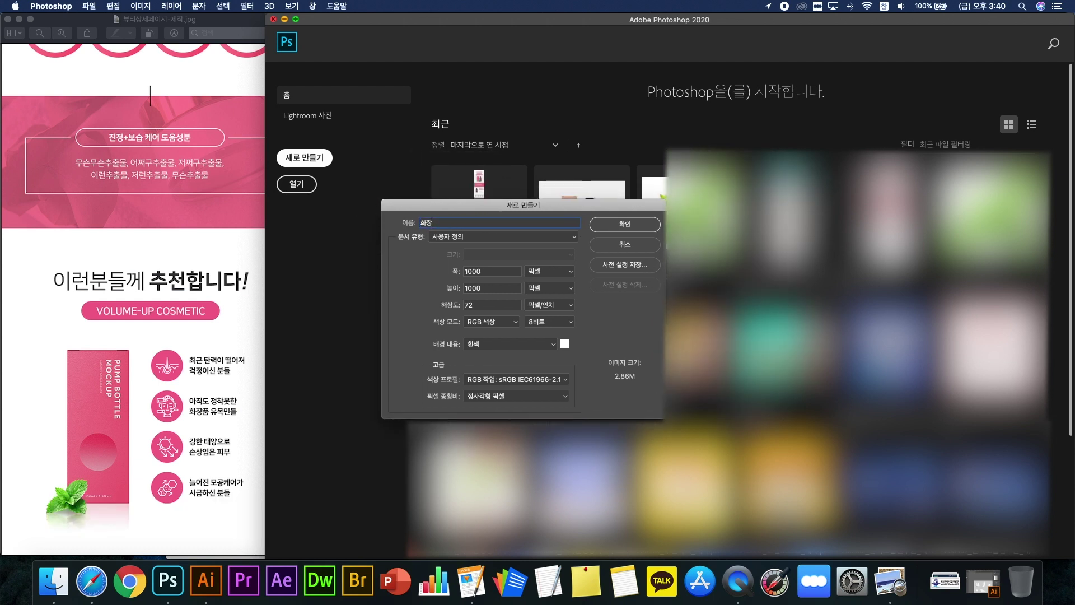
text(품 상세페이지)
key(ctrl+space)
key(Tab)
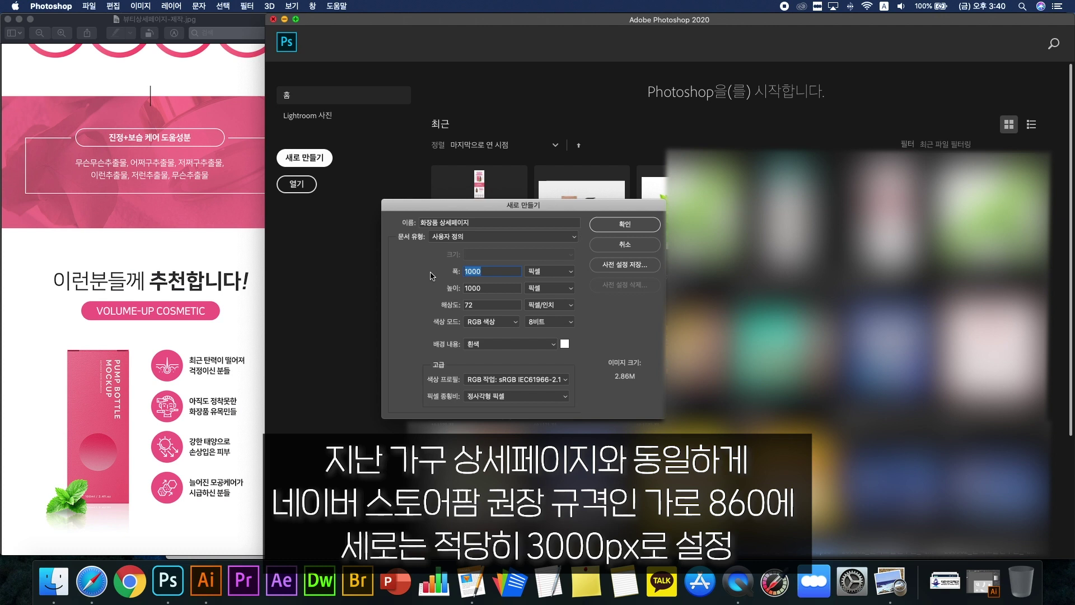
Step: Set the document to 860 px wide and 3000 px high at 72 pixels per inch and create it
text(860)
key(Tab)
text(3000)
click(455, 309)
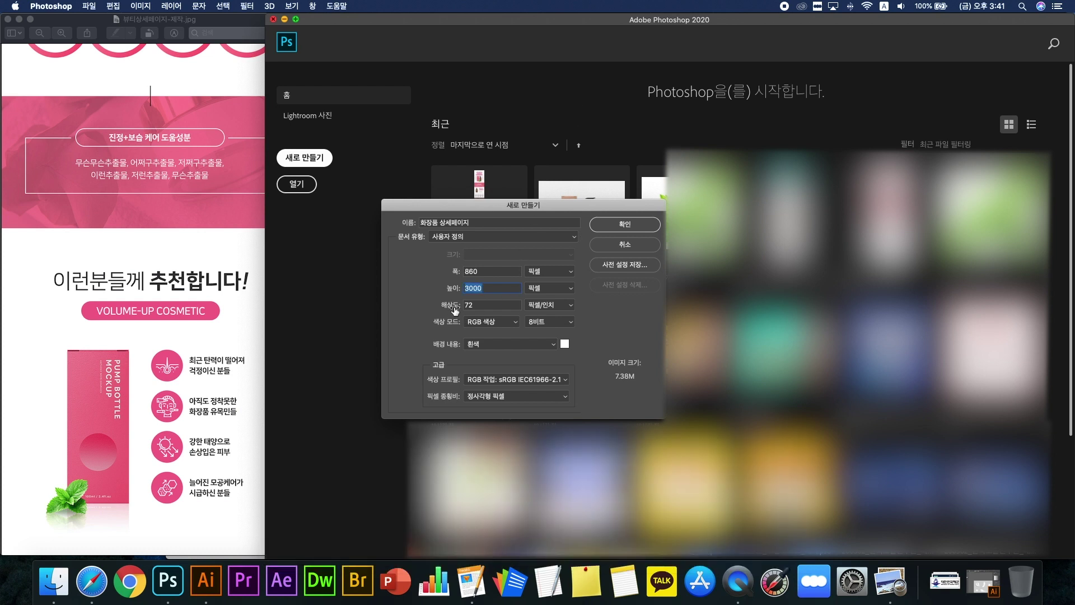
key(Tab)
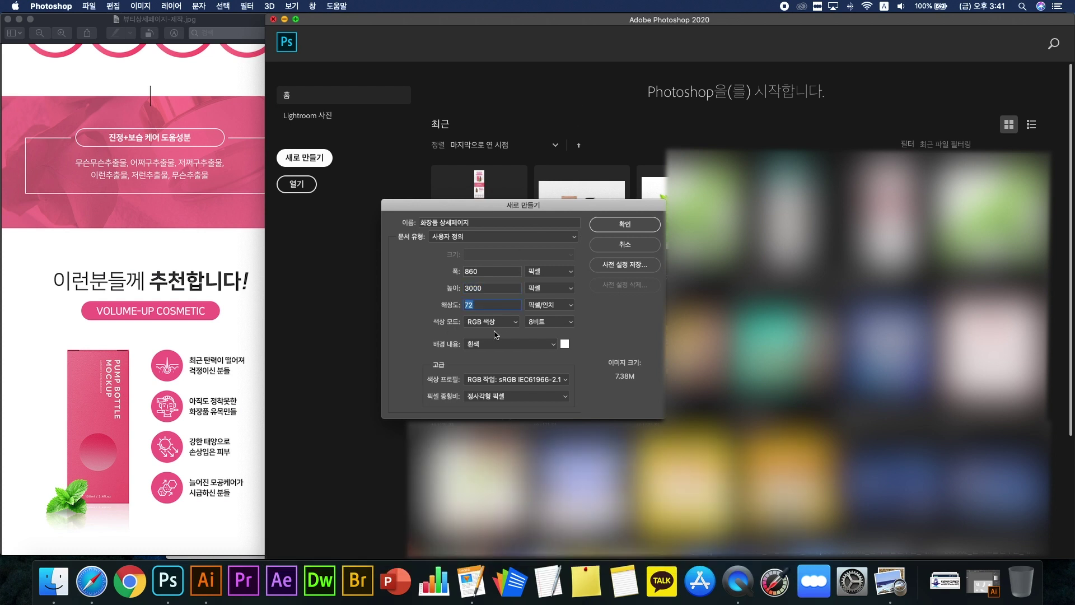
click(640, 225)
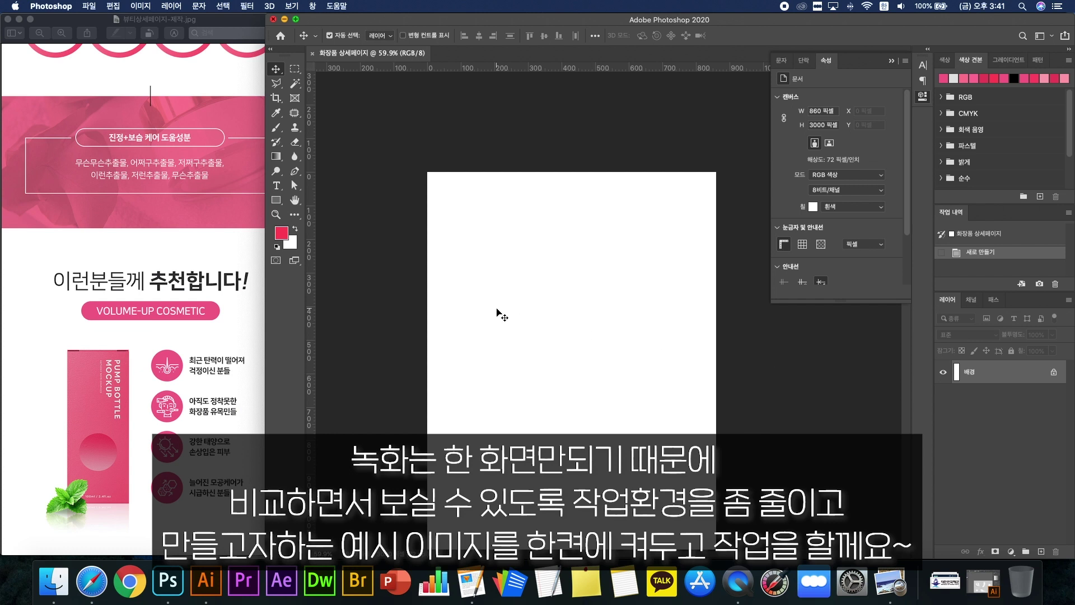
Step: Bring the finished page image back to its first section and fit the hero and pink banner beside the blank canvas
click(96, 192)
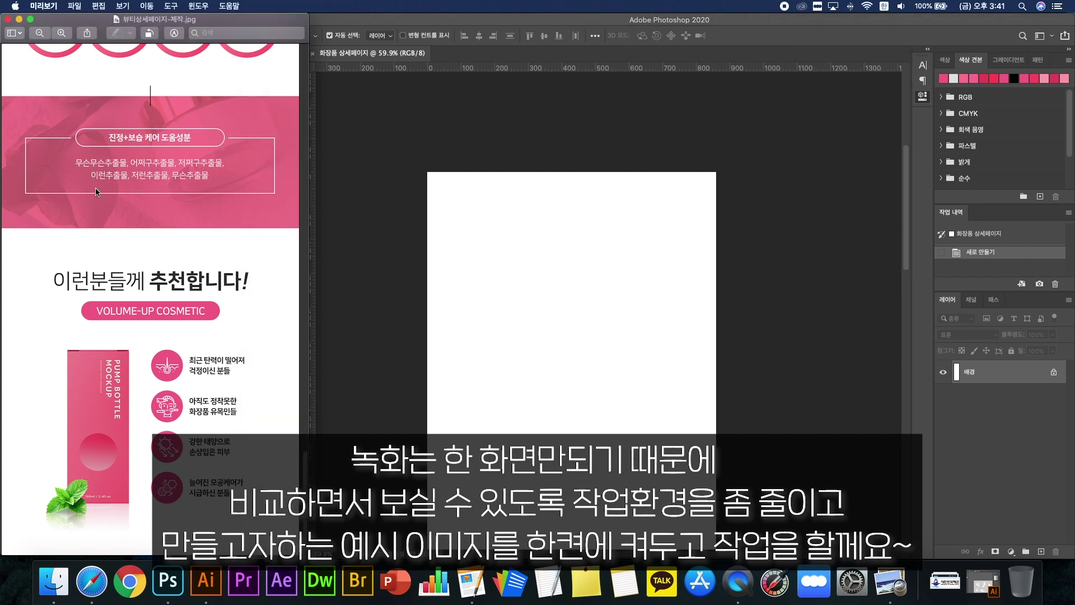
click(516, 300)
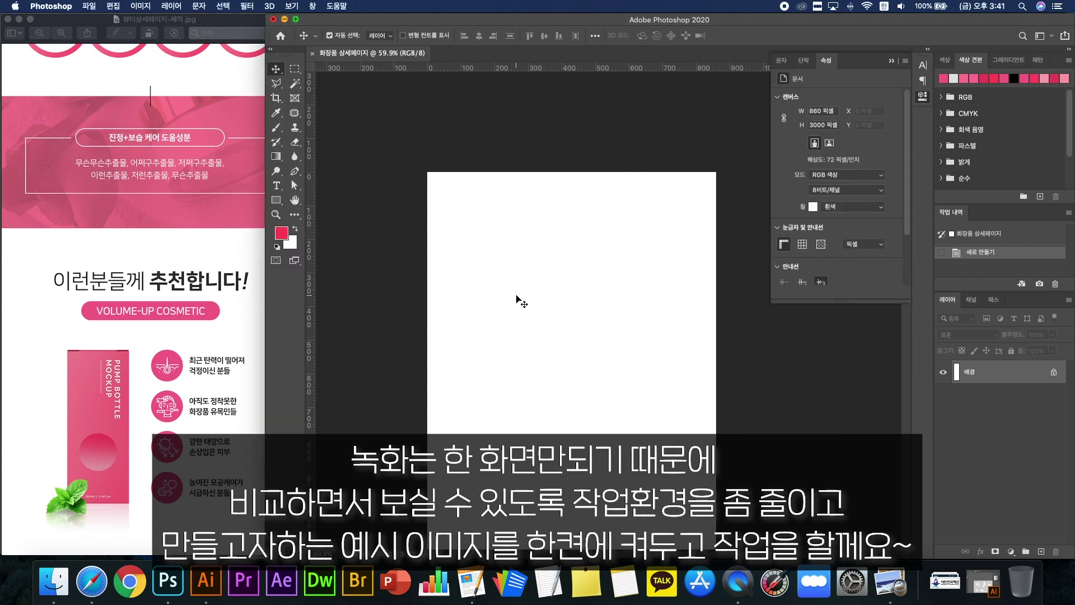
click(46, 283)
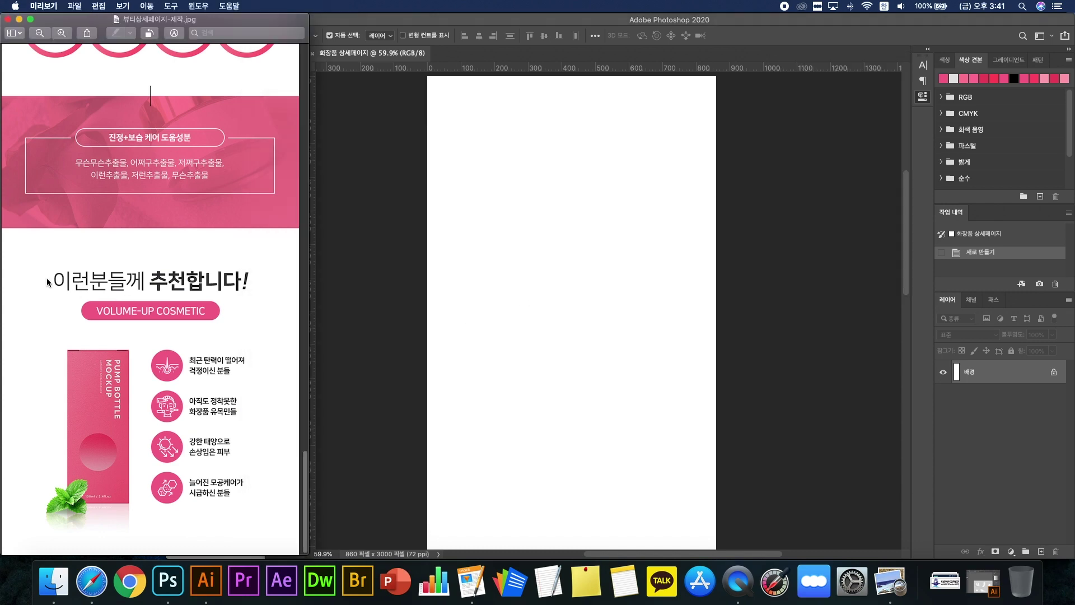
scroll(58, 274, down, 10)
scroll(63, 269, up, 15)
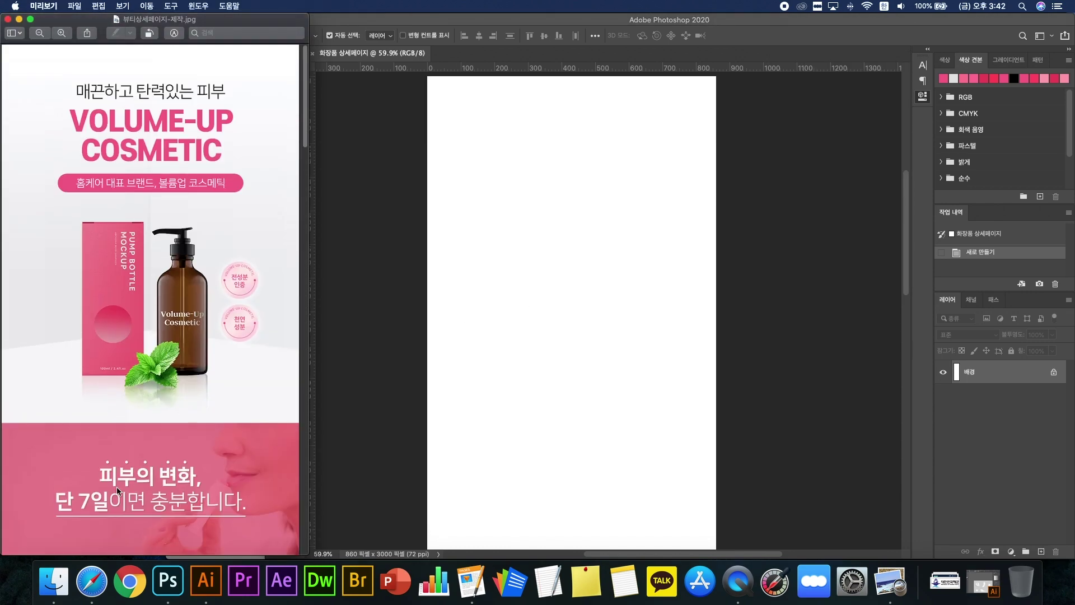
scroll(117, 487, down, 5)
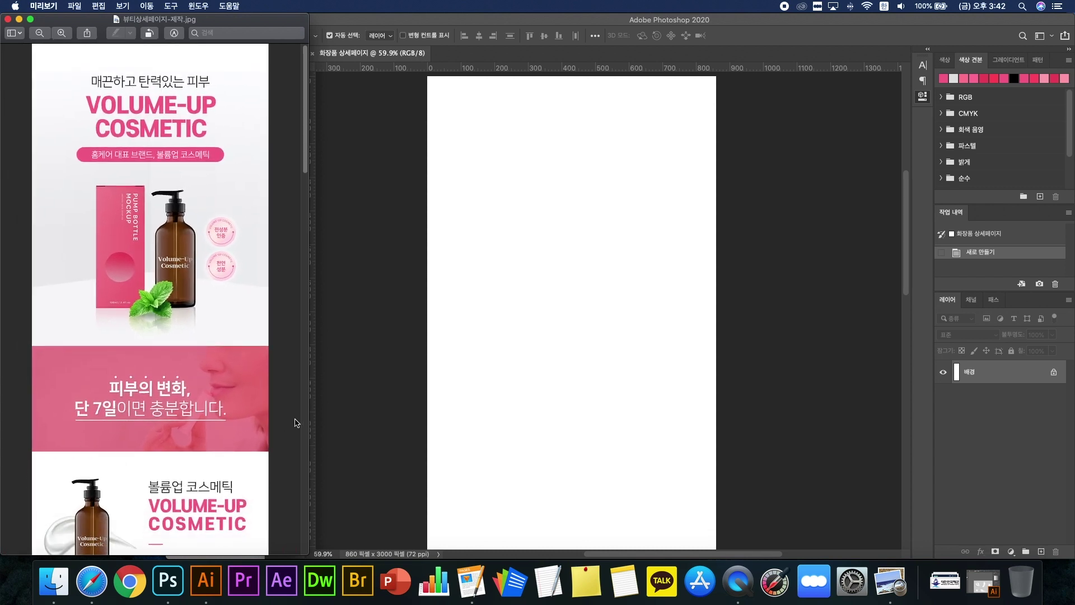
Step: Place a horizontal guide about 1100 px below the canvas's top edge to mark off the first section
click(444, 372)
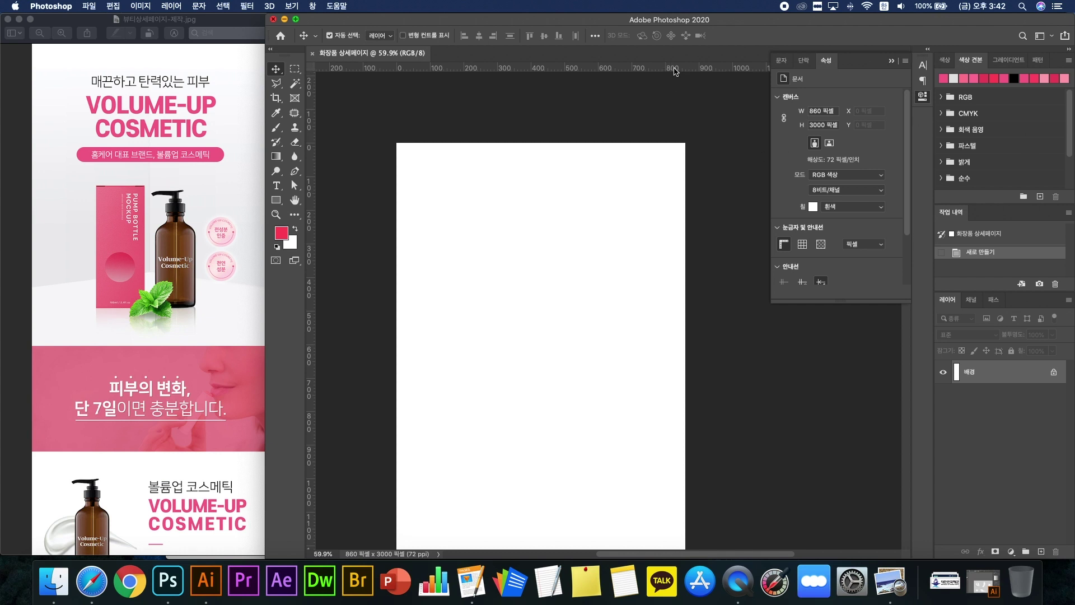
drag(675, 67, 672, 386)
scroll(603, 313, down, 3)
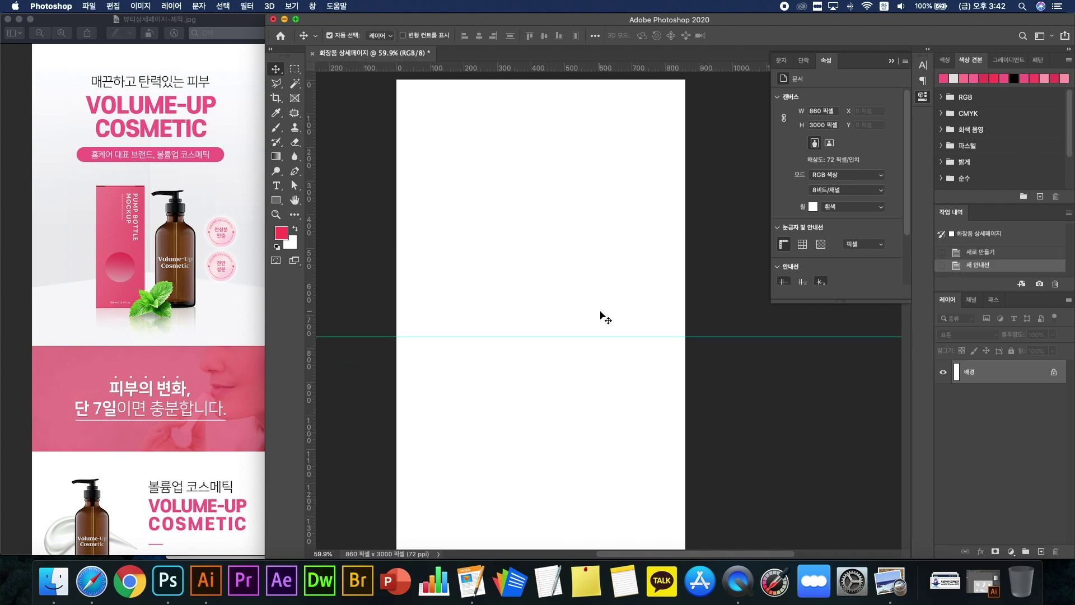
drag(613, 67, 613, 448)
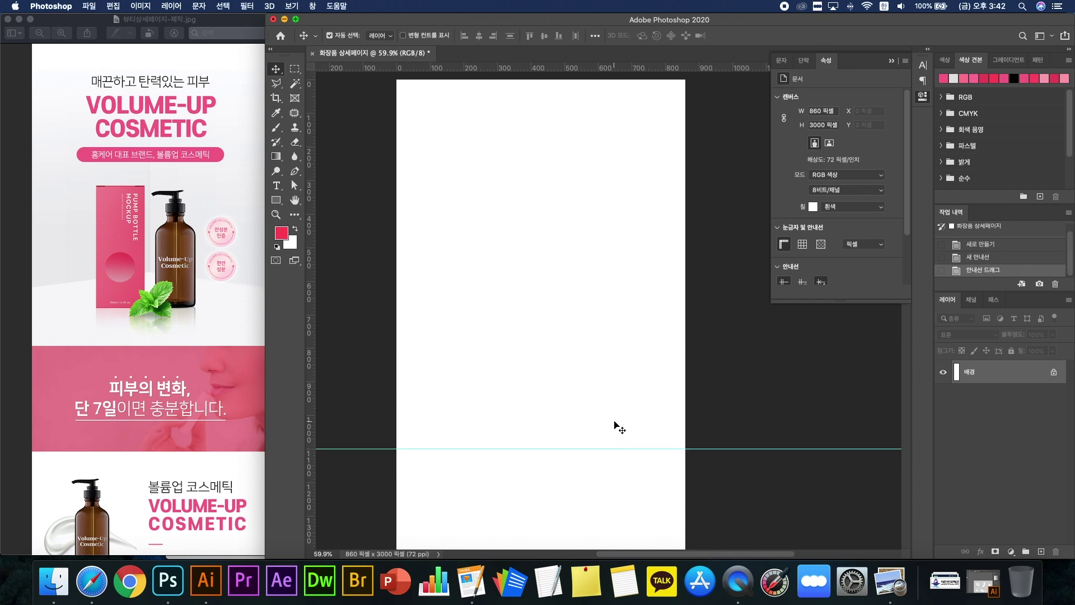
scroll(614, 426, down, 3)
scroll(614, 426, up, 3)
scroll(614, 425, down, 1)
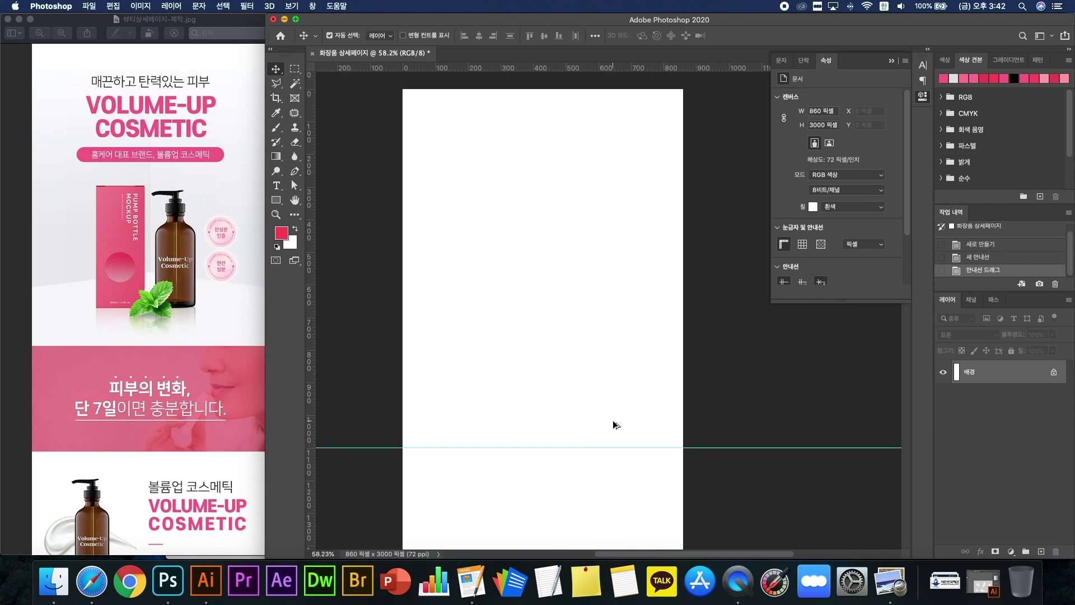
scroll(614, 429, up, 2)
scroll(614, 431, down, 3)
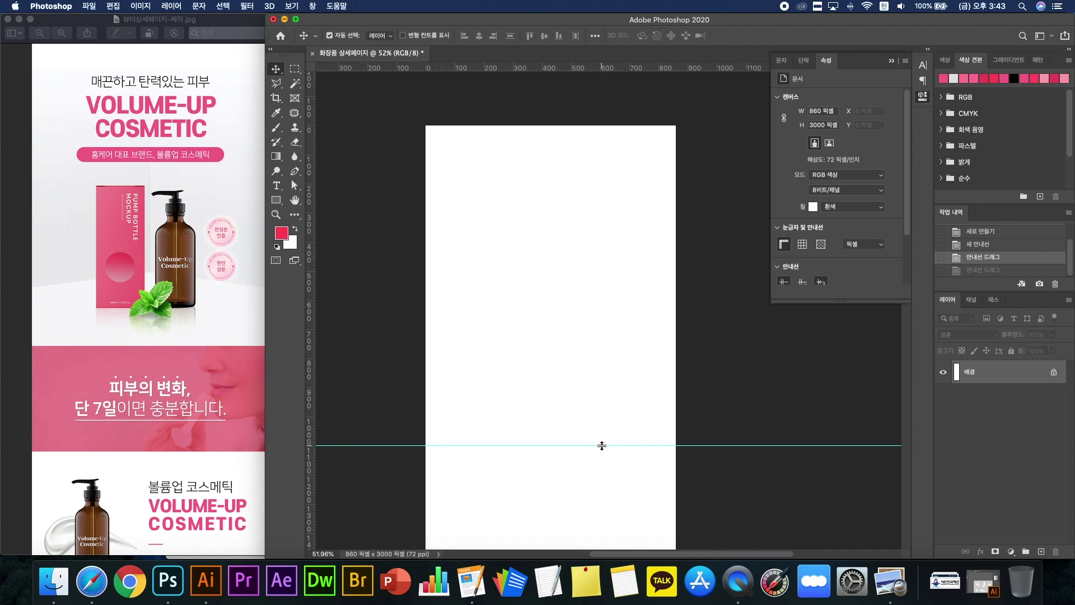
drag(601, 445, 612, 403)
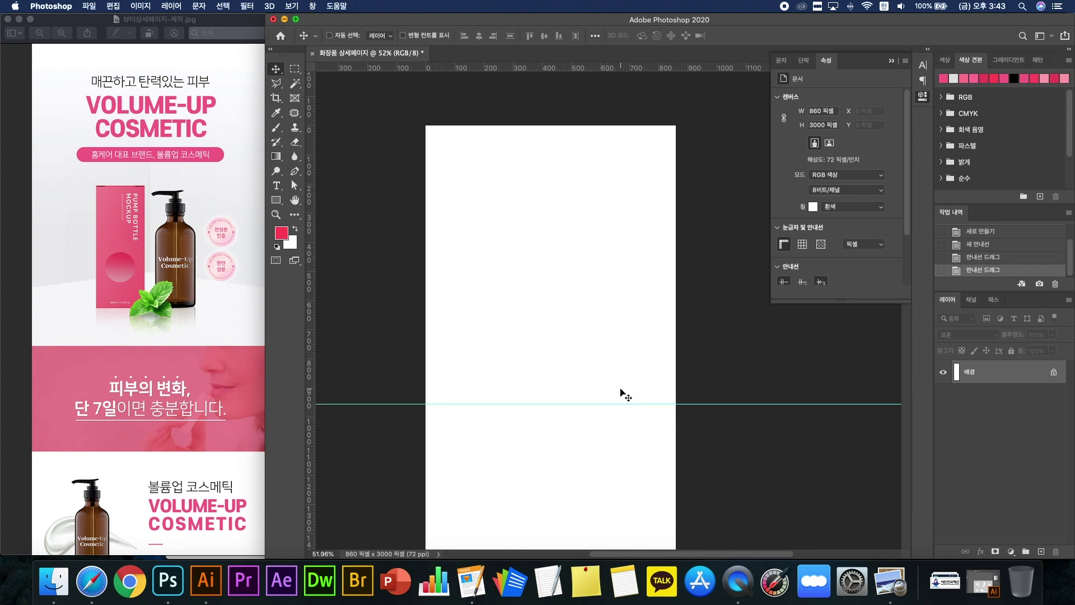
key(cmd+z)
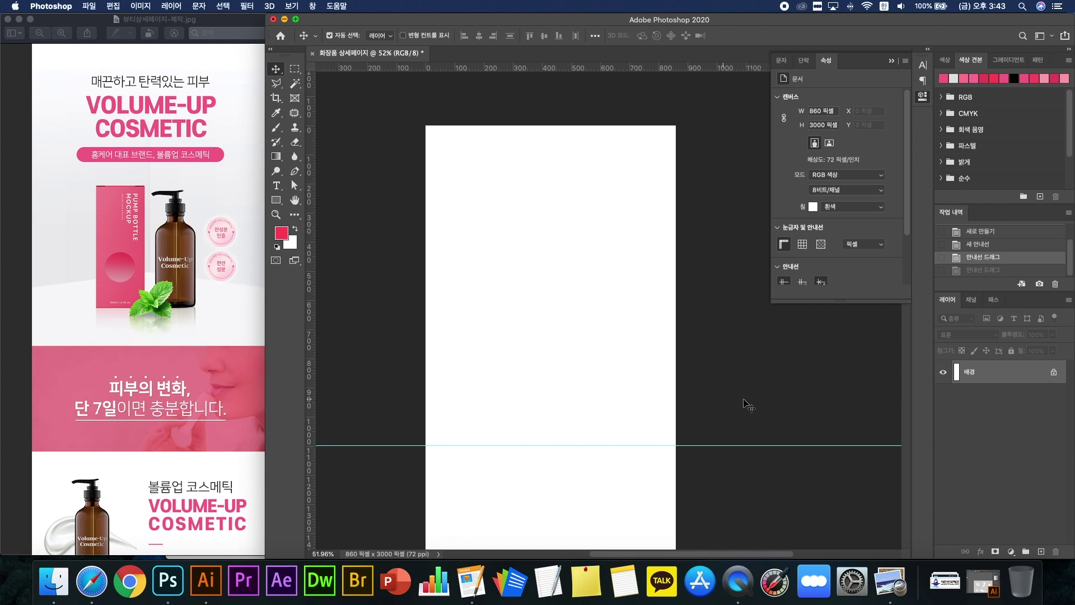
scroll(728, 380, up, 1)
Step: Open 뷰티상세페이지 제작.psd from the source folder and show the box and bottle in its hero section
click(188, 309)
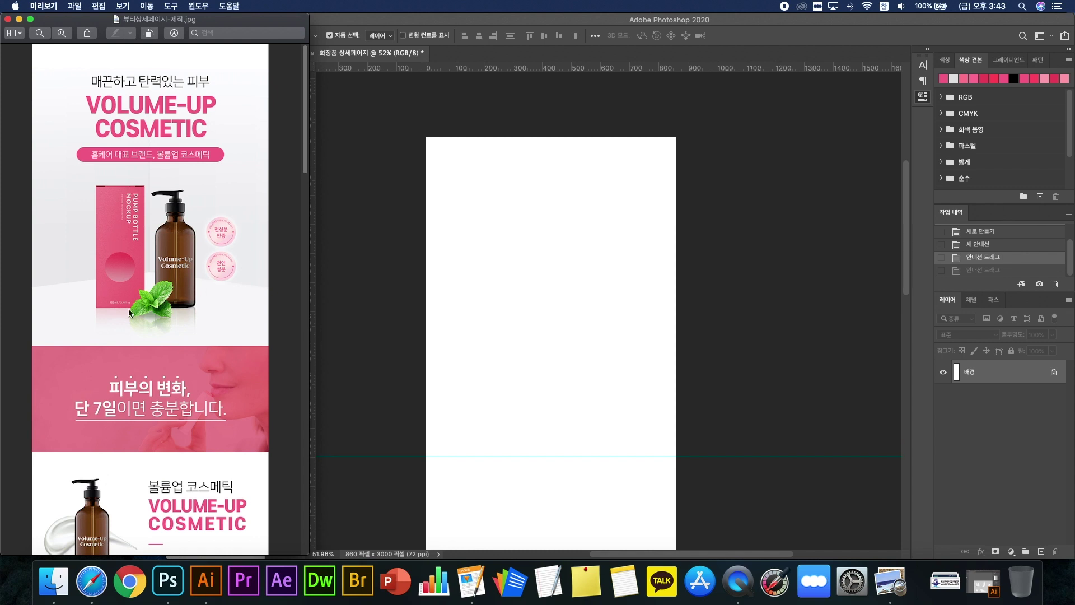
click(45, 594)
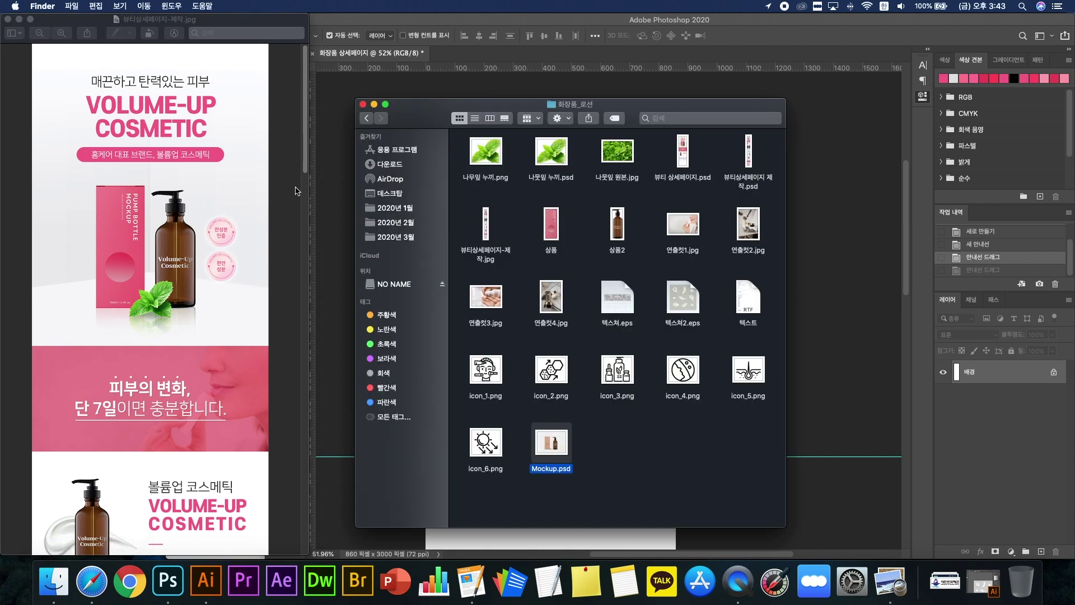
double_click(749, 160)
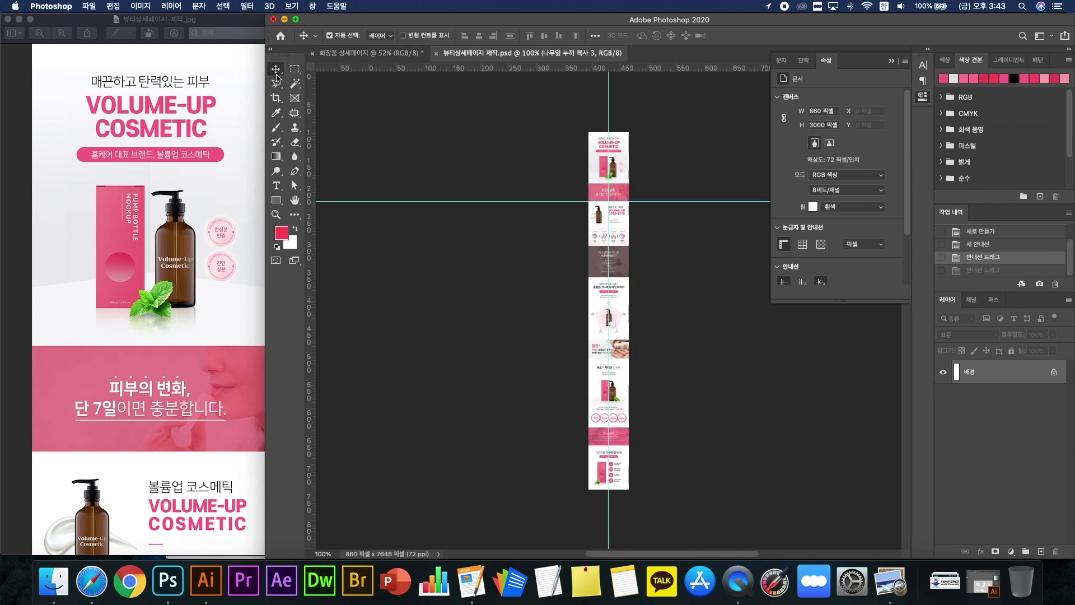
click(508, 147)
scroll(626, 129, up, 15)
scroll(621, 160, down, 5)
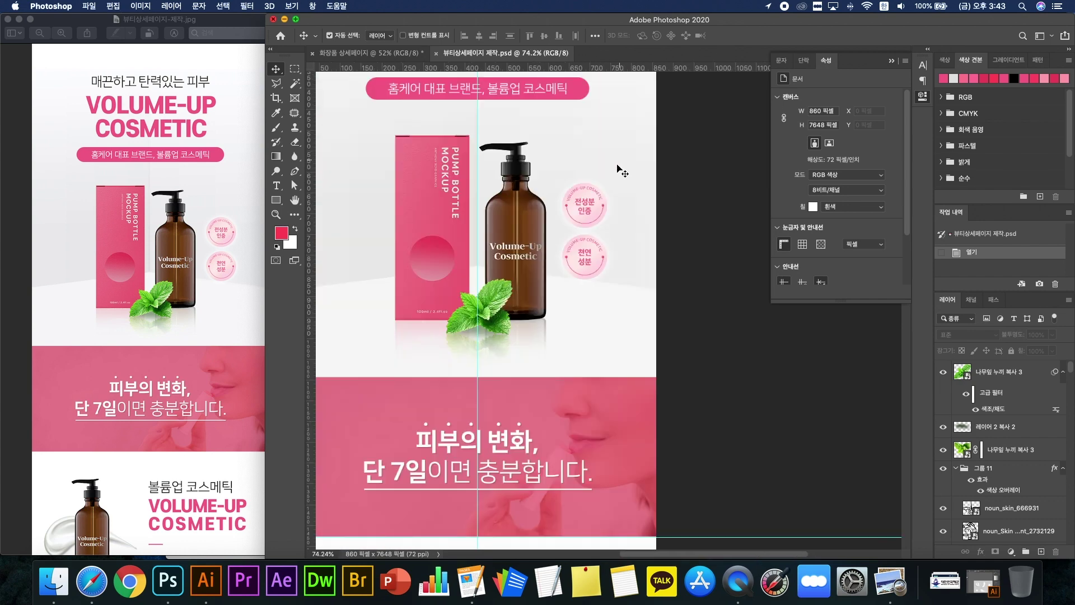
drag(531, 163, 593, 247)
Step: Clear the hero section of its box, bottle, mint leaf, reflections and guides, and switch back to the 화장품 상세페이지 document
click(576, 290)
shift+click(496, 283)
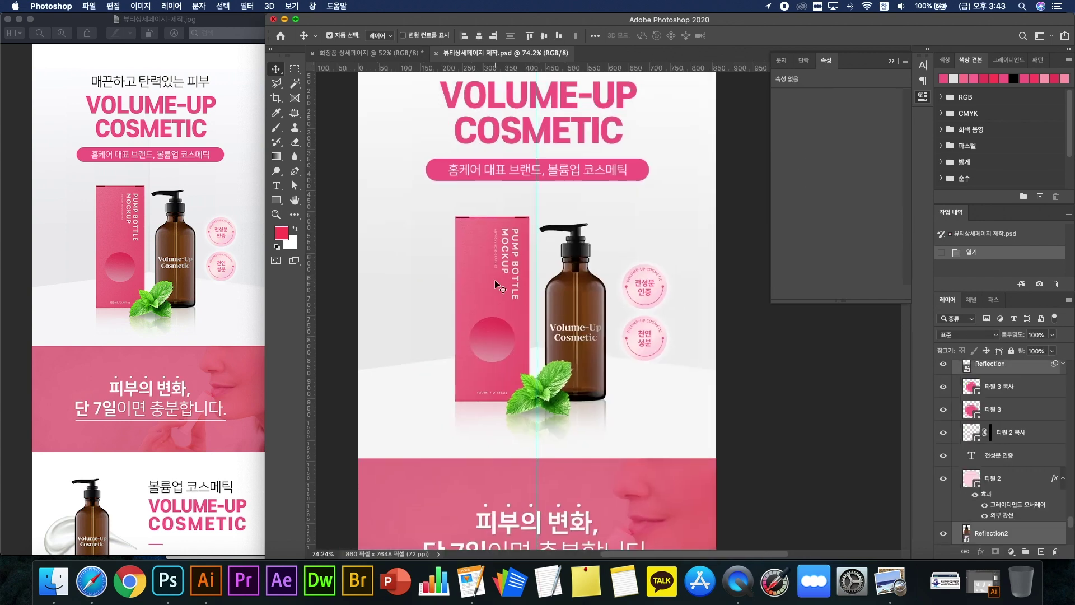
key(Delete)
click(489, 412)
key(Delete)
click(548, 396)
key(Delete)
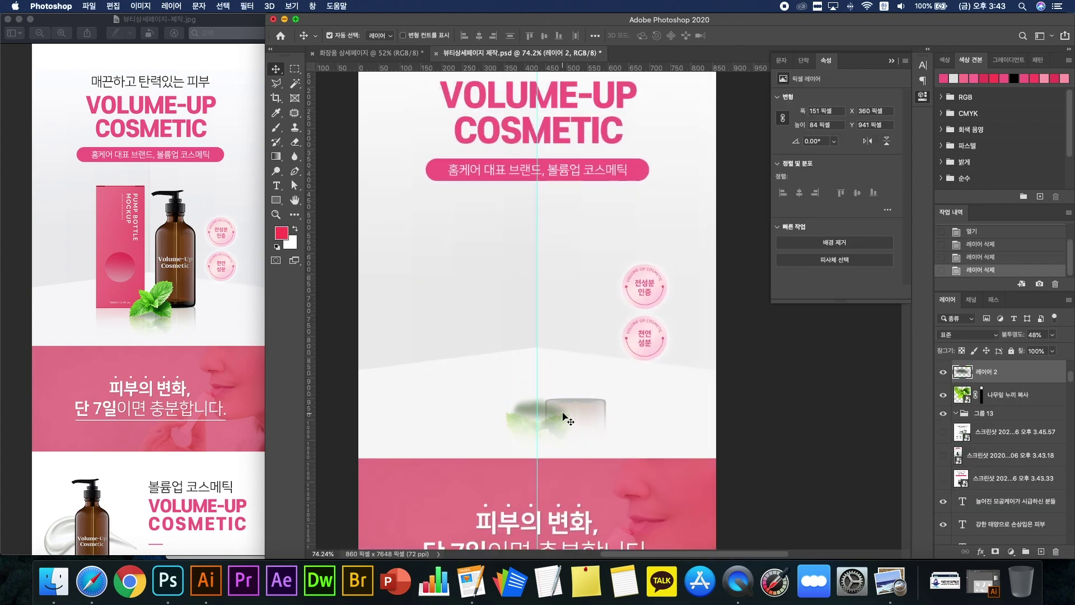
click(581, 415)
key(Delete)
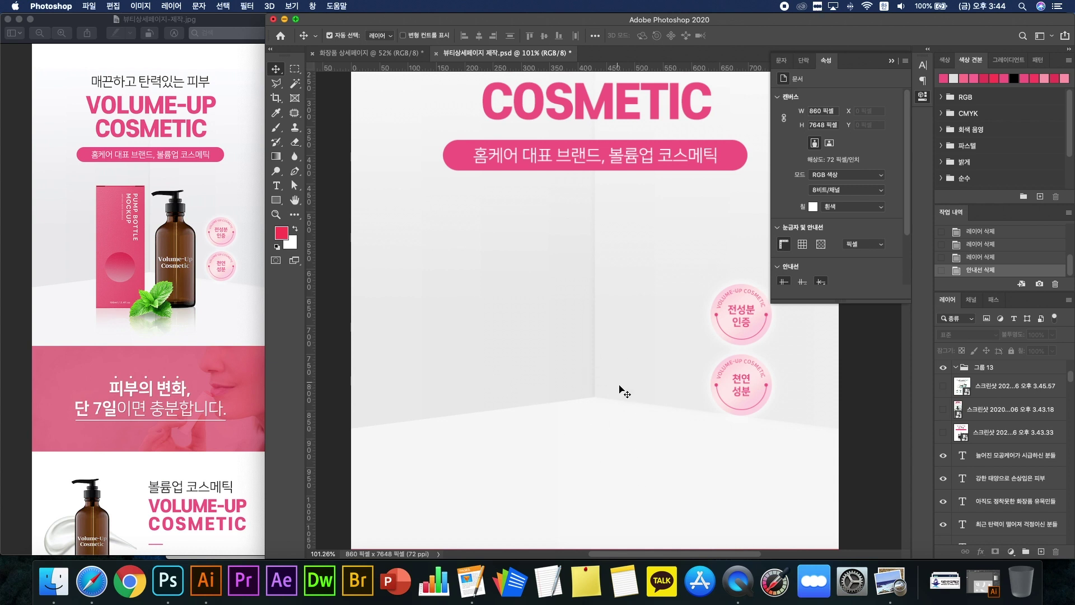
click(369, 52)
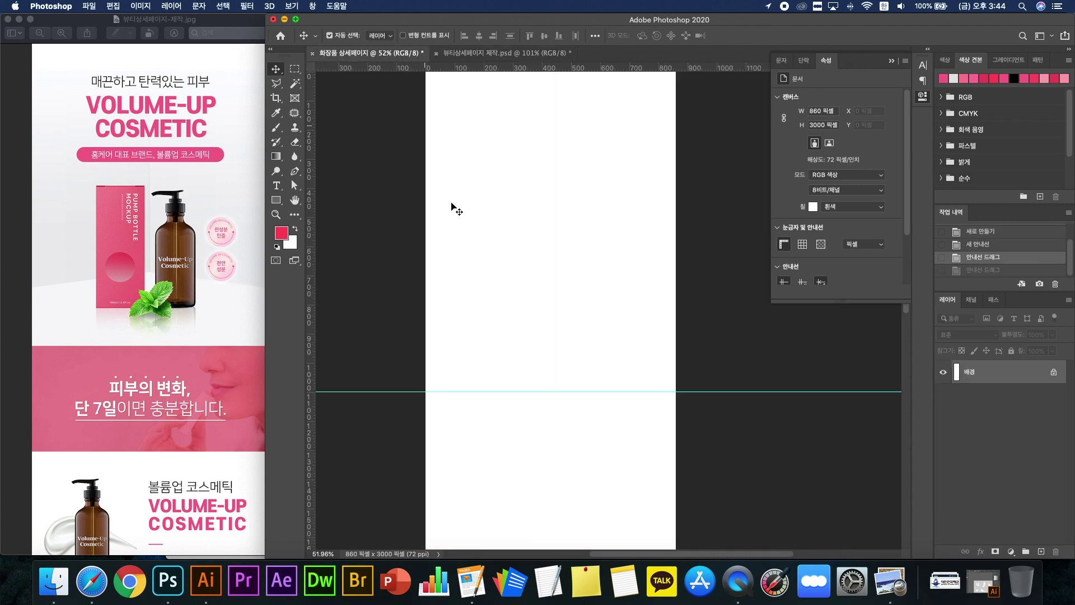
Step: Draw a rectangle about 570 x 954 px overhanging the canvas's upper-left corner and covering nearly its left half
scroll(526, 343, up, 5)
scroll(527, 343, down, 3)
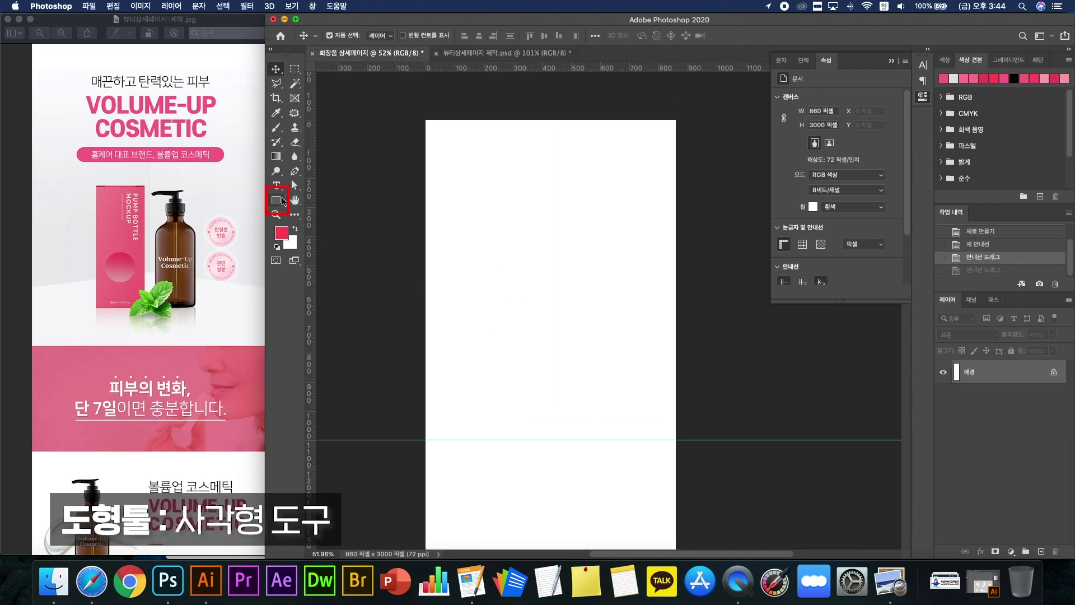
click(276, 200)
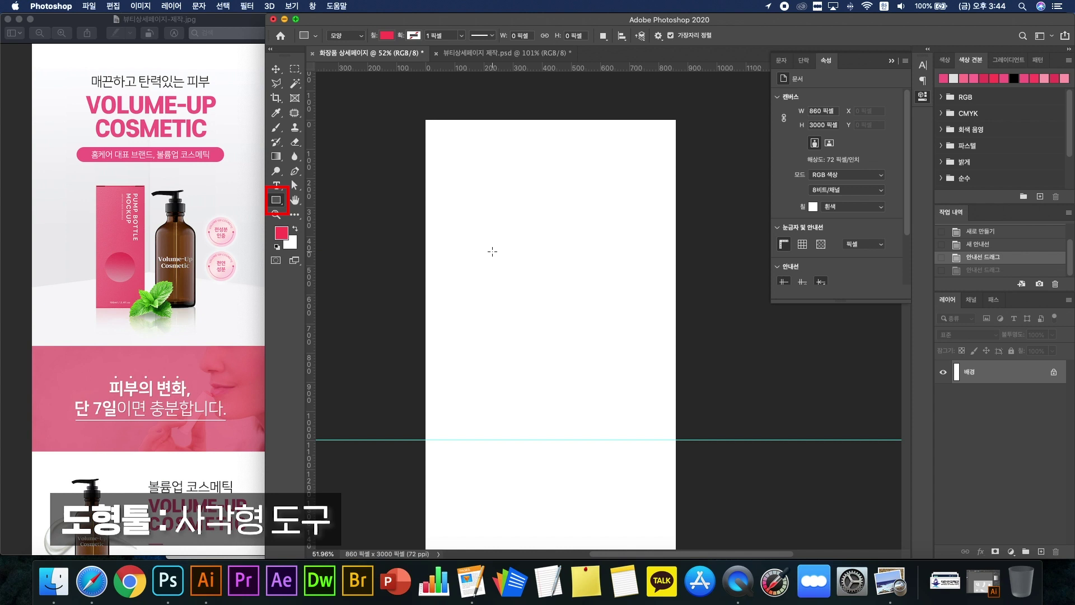
drag(383, 85, 549, 362)
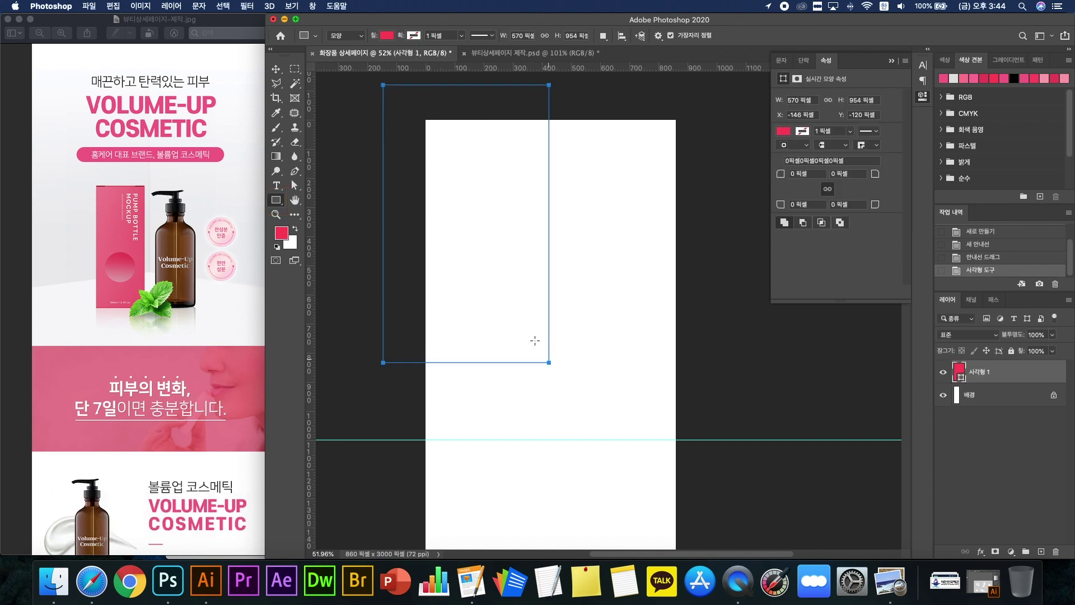
click(275, 69)
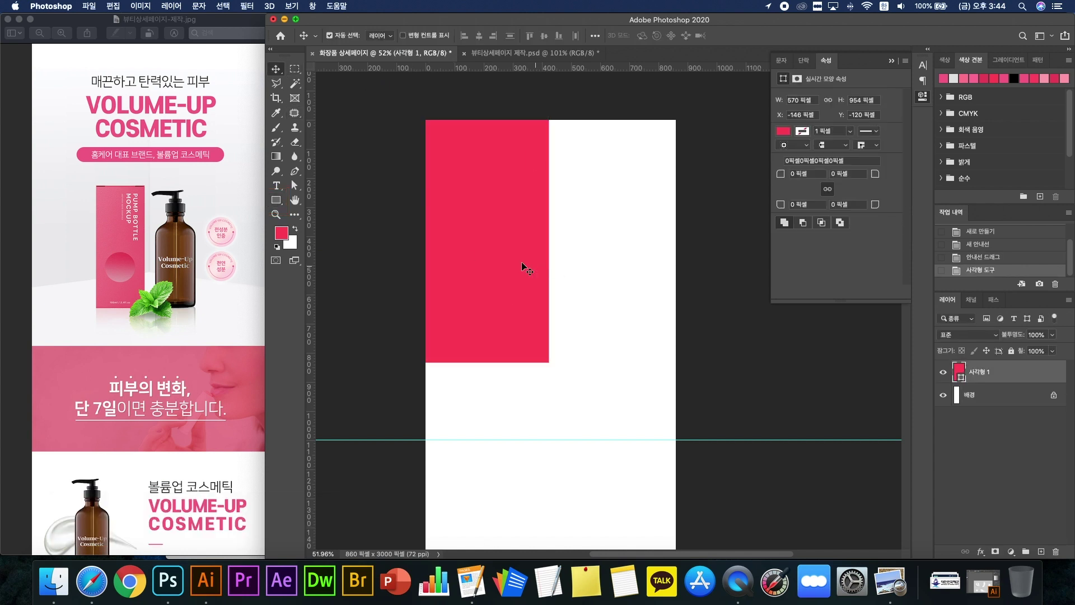
Step: Place a vertical guide at the canvas's horizontal centre and snap the rectangle's right edge to it
drag(311, 267, 550, 264)
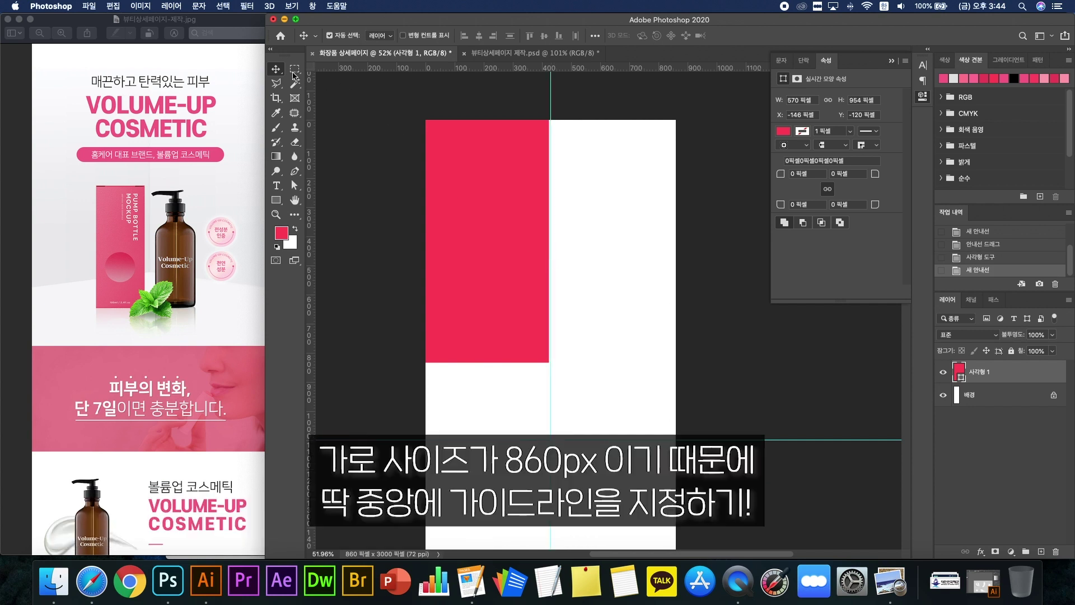
scroll(553, 196, up, 5)
drag(501, 201, 502, 199)
scroll(503, 203, down, 5)
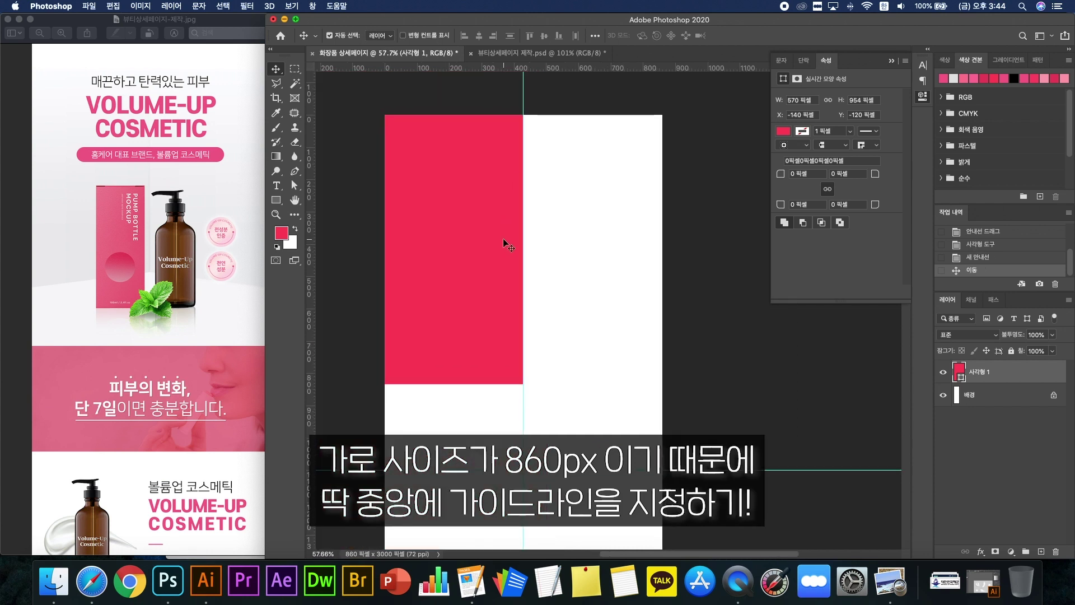
drag(462, 299, 506, 259)
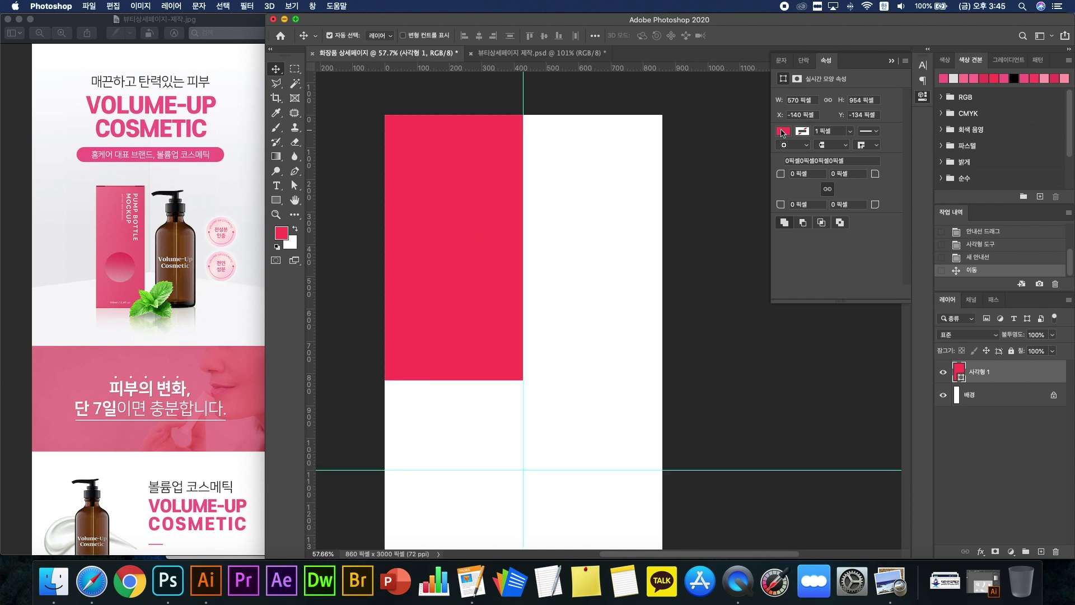
Step: Change the rectangle's fill to a very light grey and keep it selected
click(784, 131)
click(924, 153)
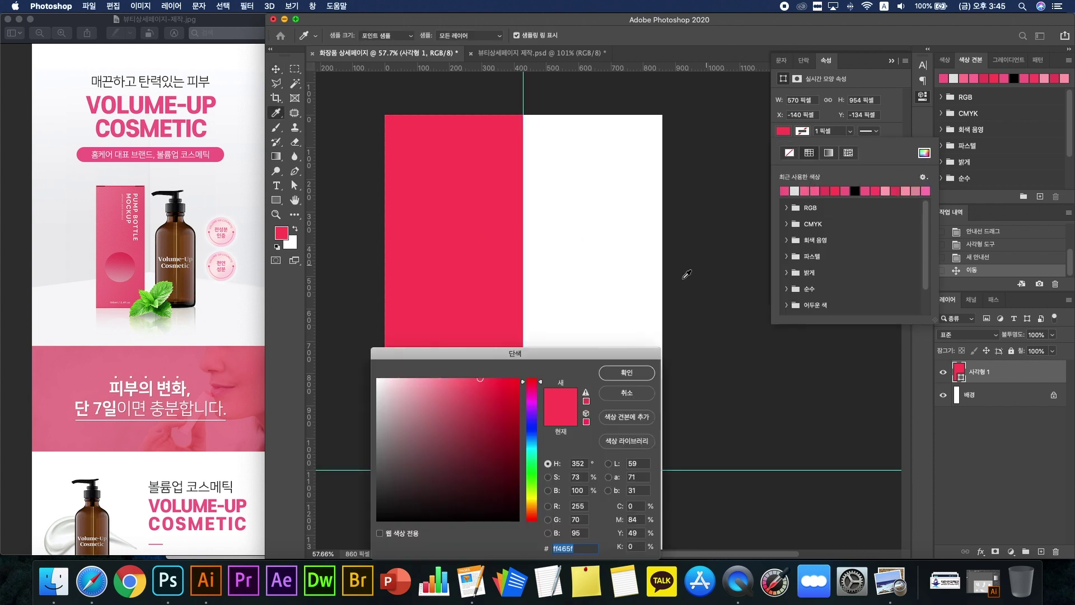
click(392, 414)
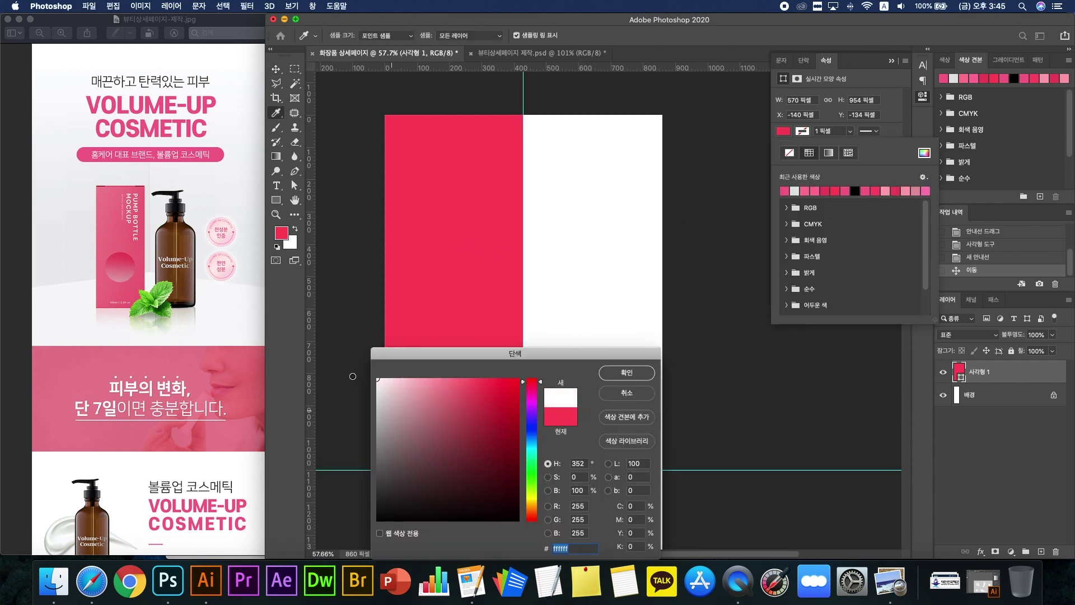
drag(352, 376, 348, 385)
click(627, 372)
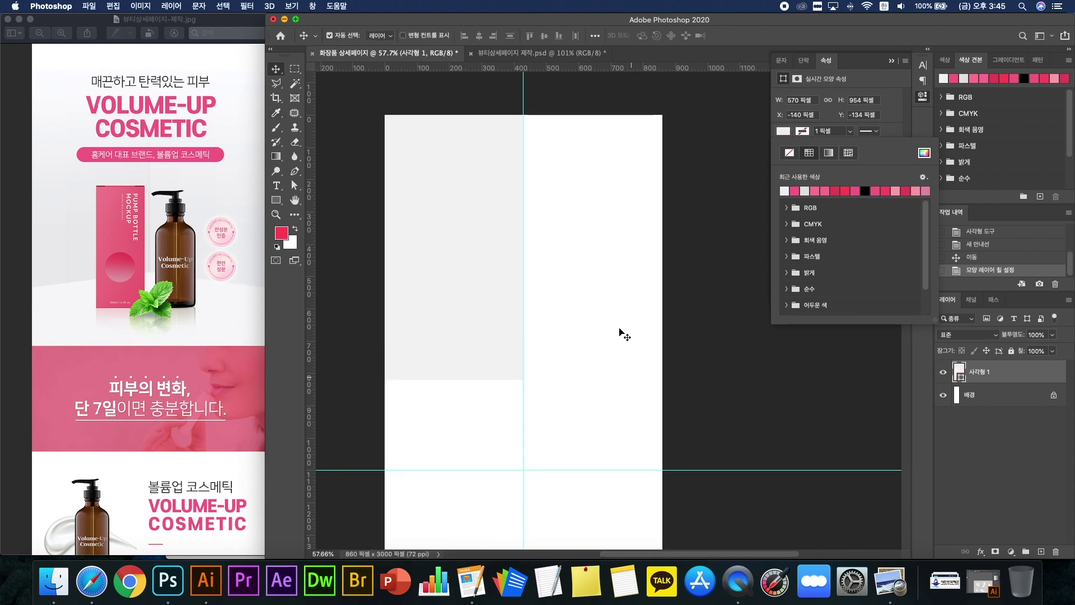
click(619, 332)
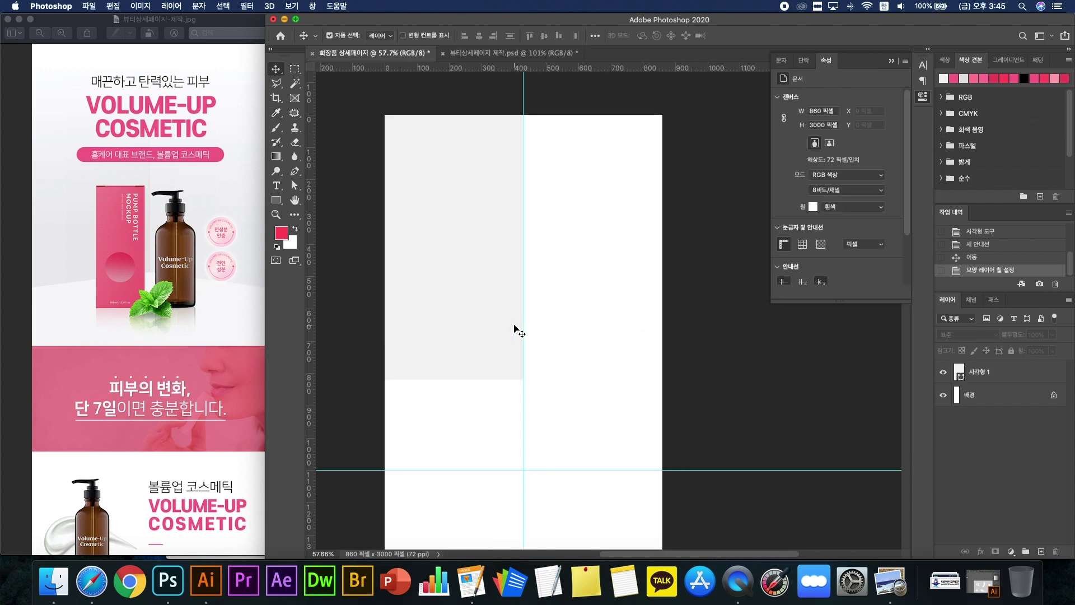
click(462, 291)
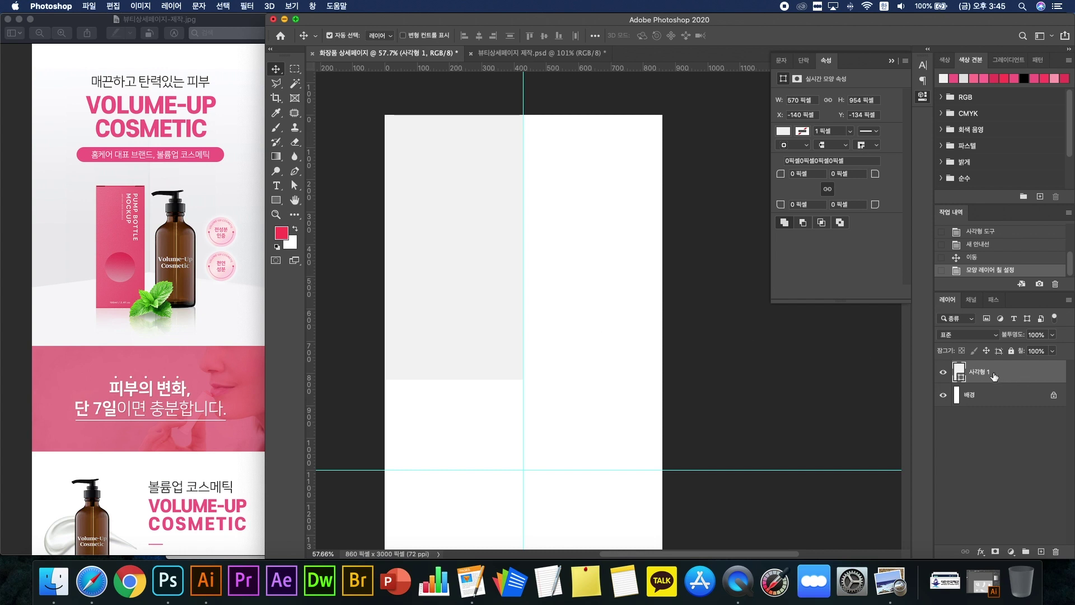
Step: Skew the grey rectangle's right edge upward with Free Transform so its lower edge slopes up toward the centre guide
key(super+t)
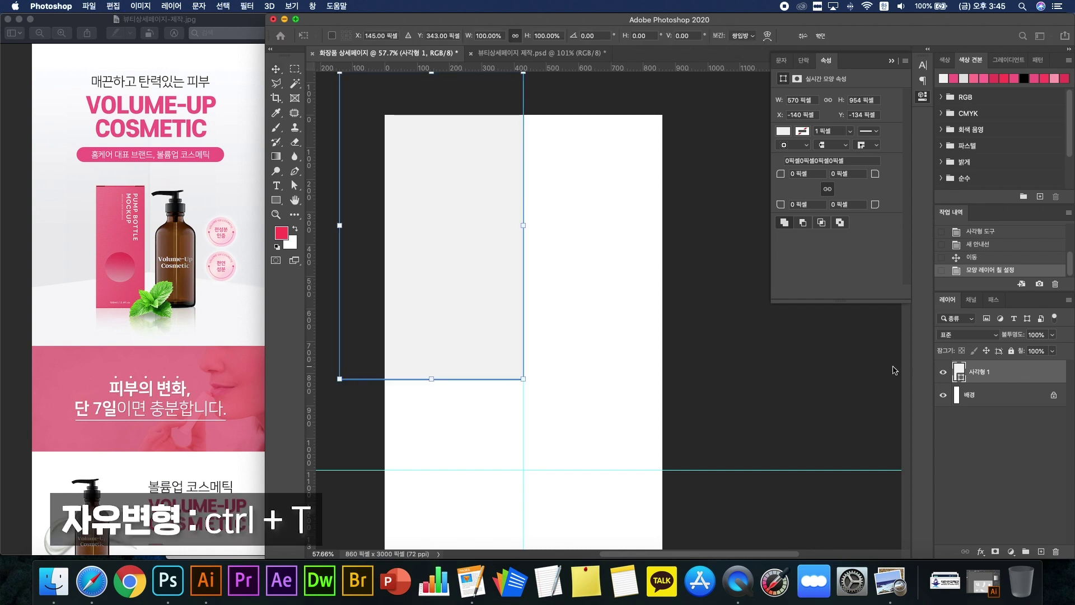
scroll(709, 348, up, 1)
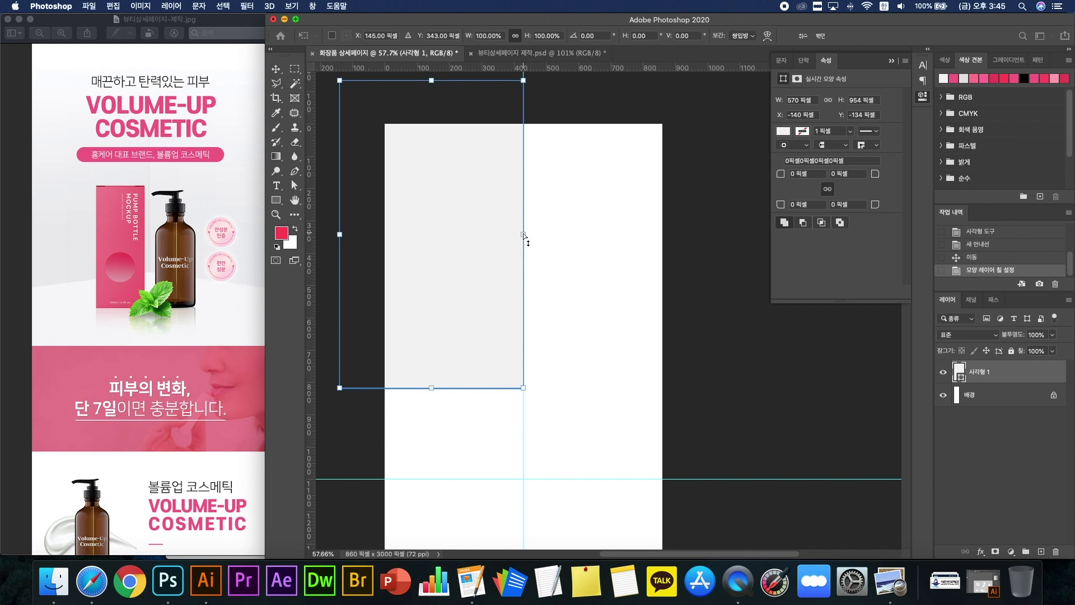
drag(524, 234, 542, 201)
drag(524, 218, 523, 211)
key(Return)
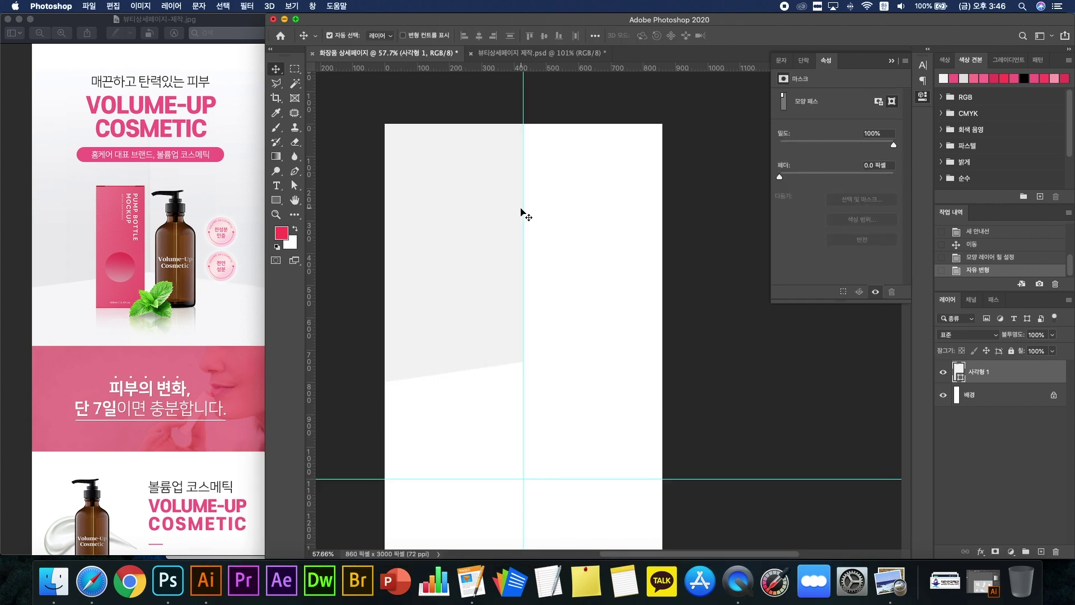
click(571, 227)
click(485, 344)
Step: Duplicate the skewed panel, flip the copy horizontally and place it against the centre guide to cover the right half
drag(986, 372, 989, 386)
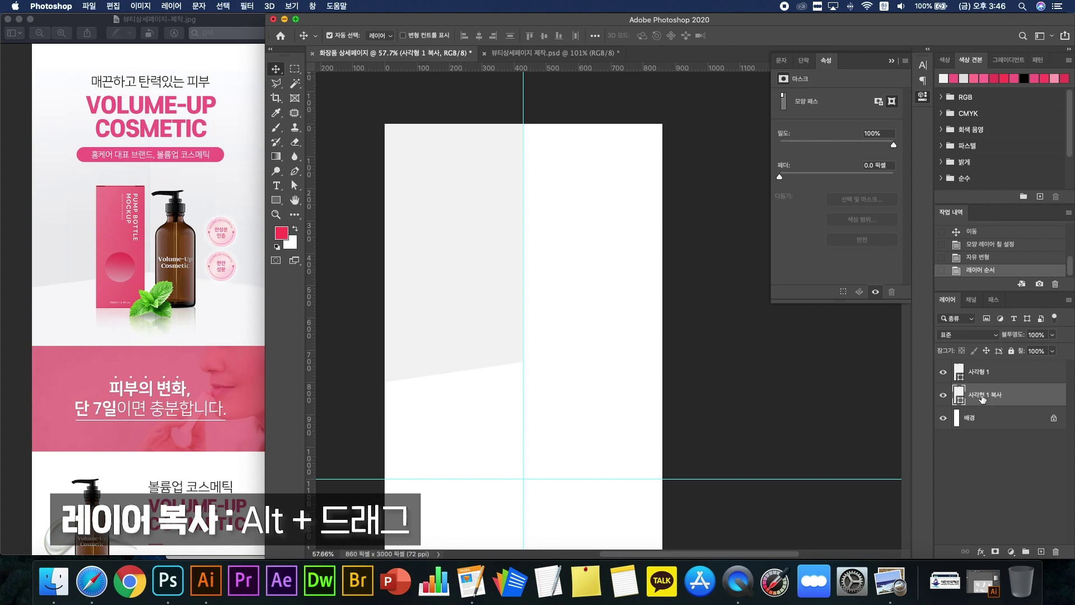
key(ctrl+t)
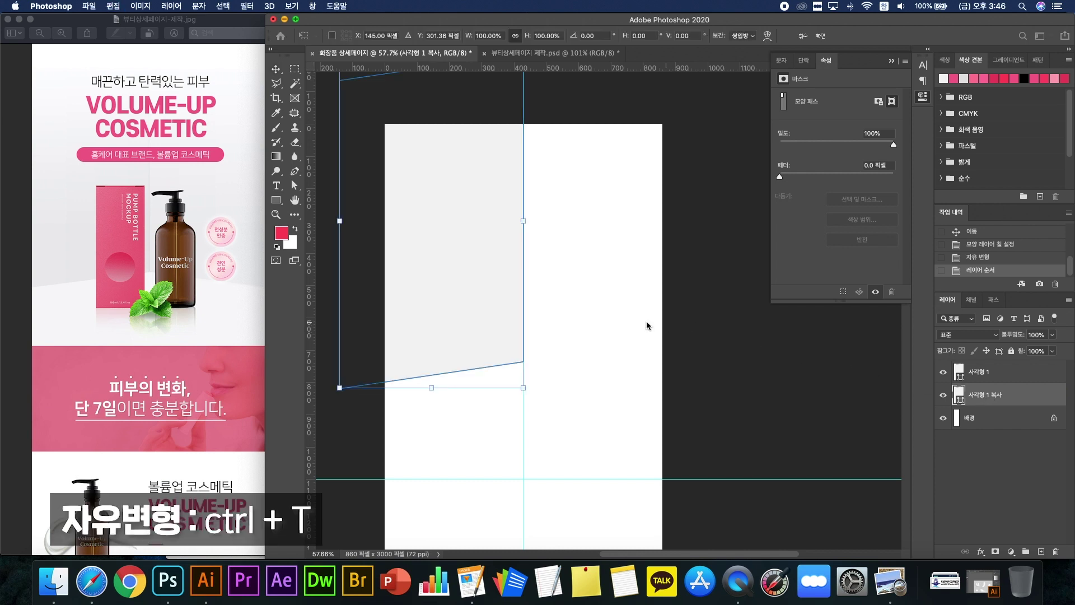
right_click(487, 297)
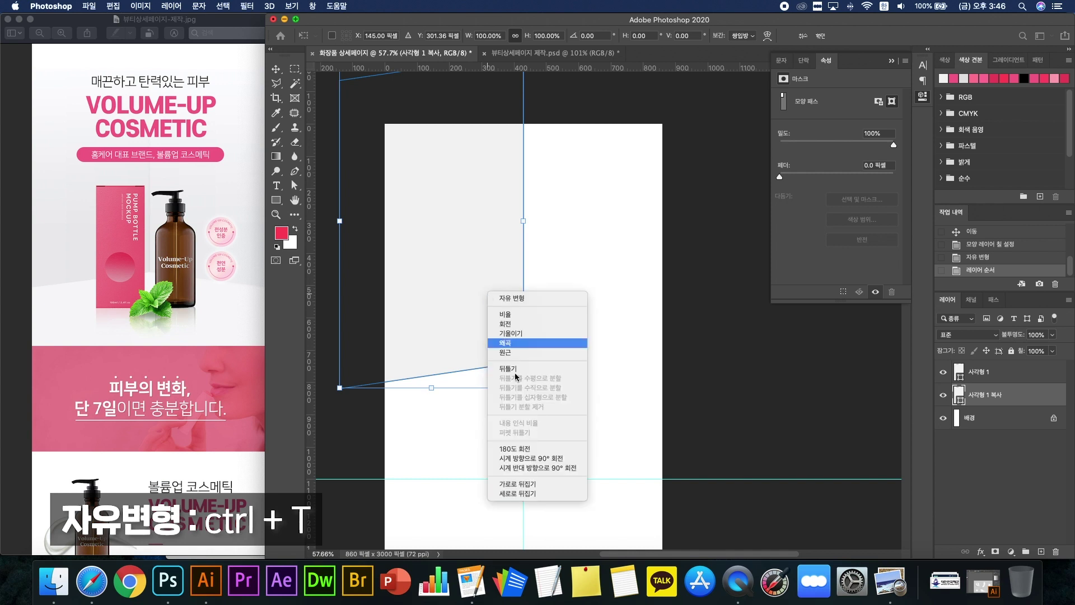
click(515, 484)
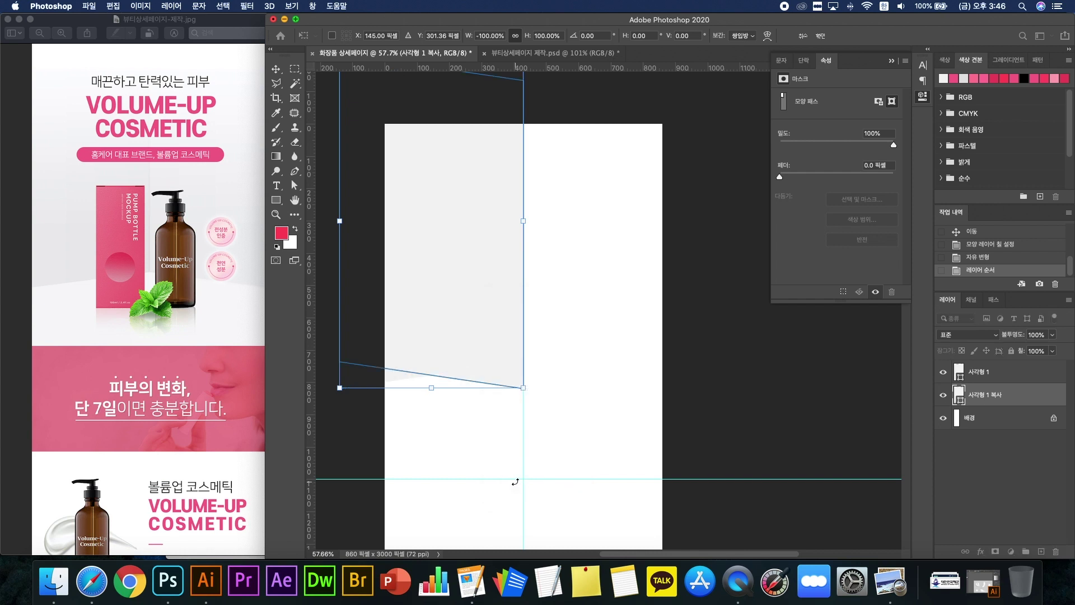
drag(376, 317, 558, 318)
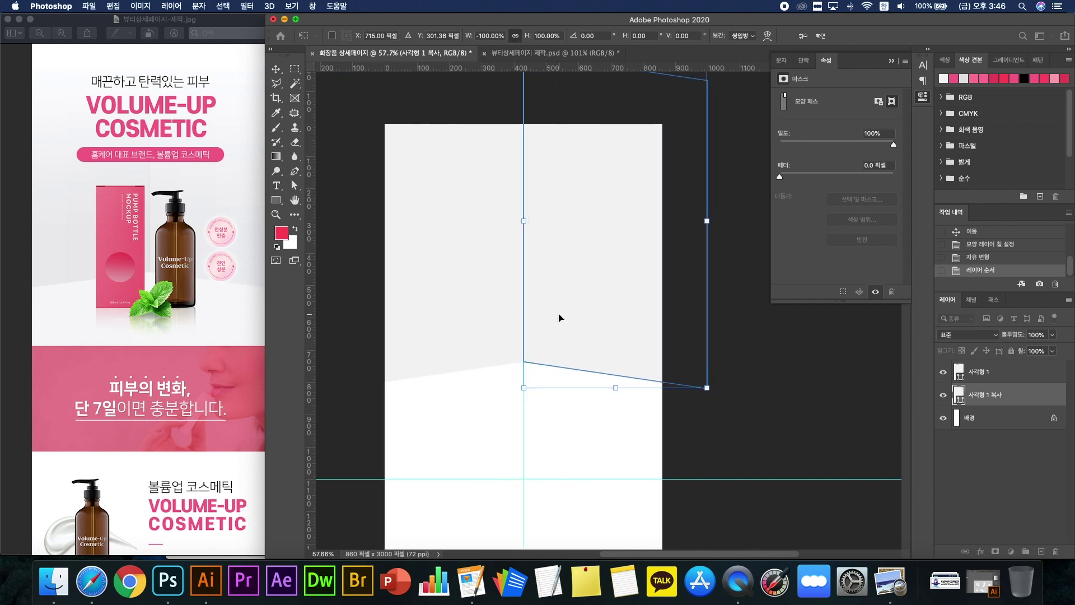
key(Return)
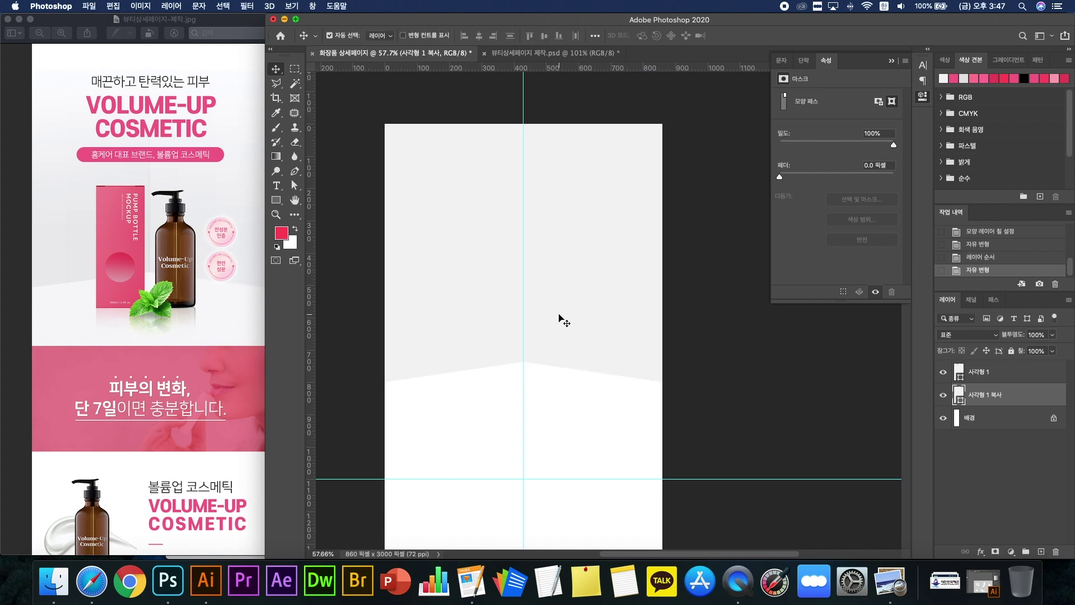
click(403, 290)
click(571, 290)
click(441, 291)
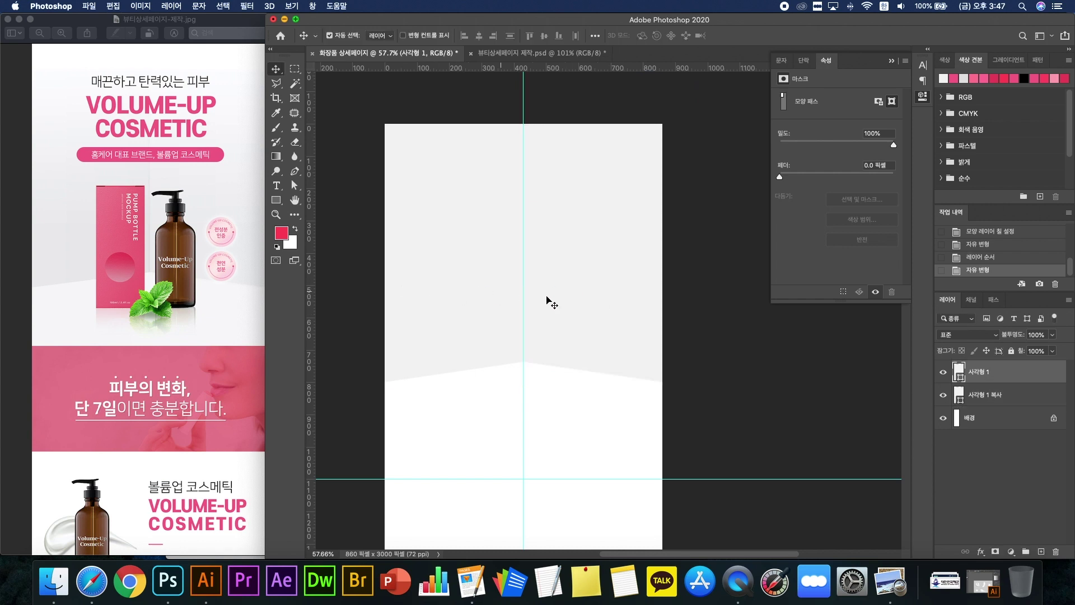
Step: Recolour the right-hand wall panel with a slightly darker grey than the left one
click(579, 302)
drag(567, 402, 594, 348)
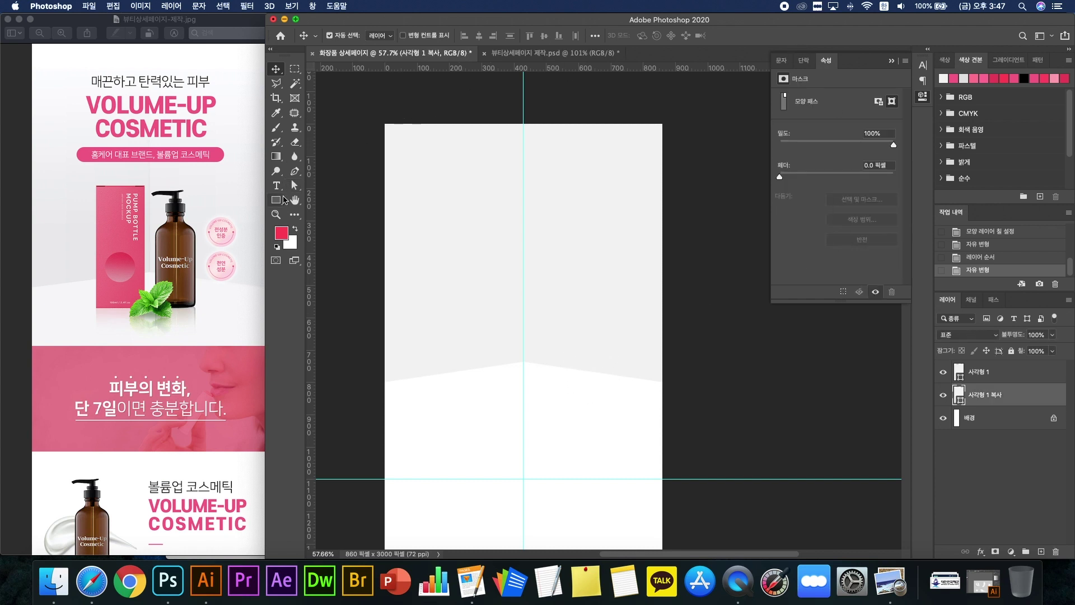
click(283, 200)
click(386, 36)
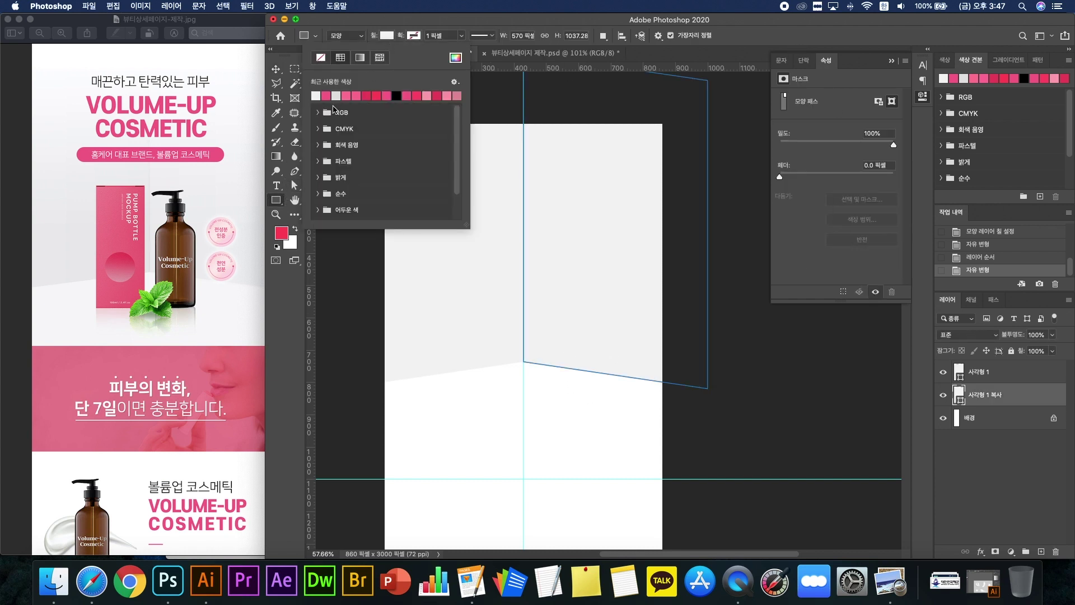
click(455, 58)
click(375, 389)
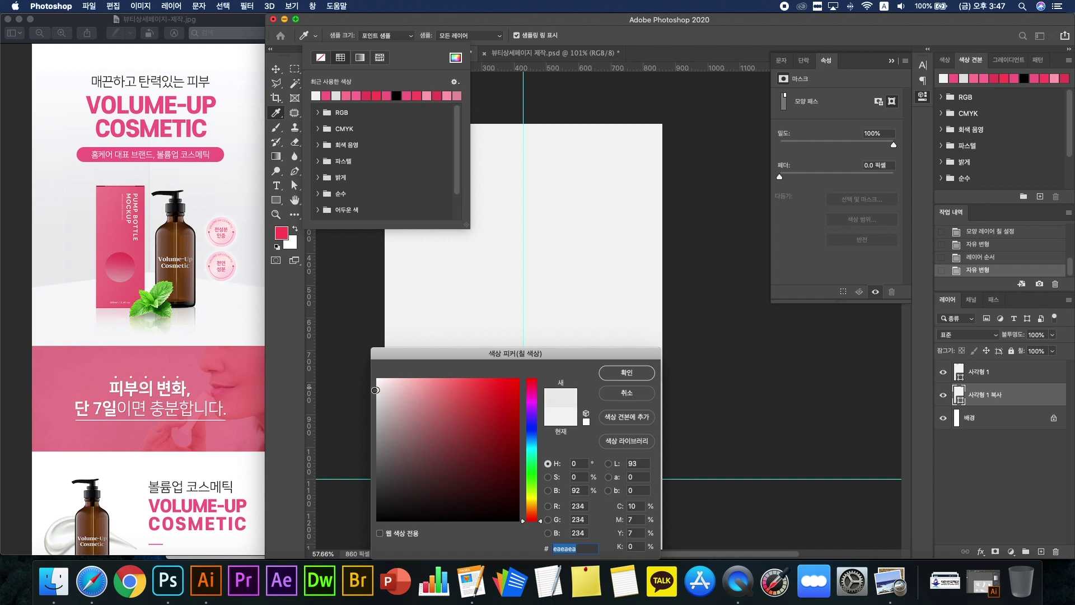
click(617, 374)
click(768, 360)
click(605, 319)
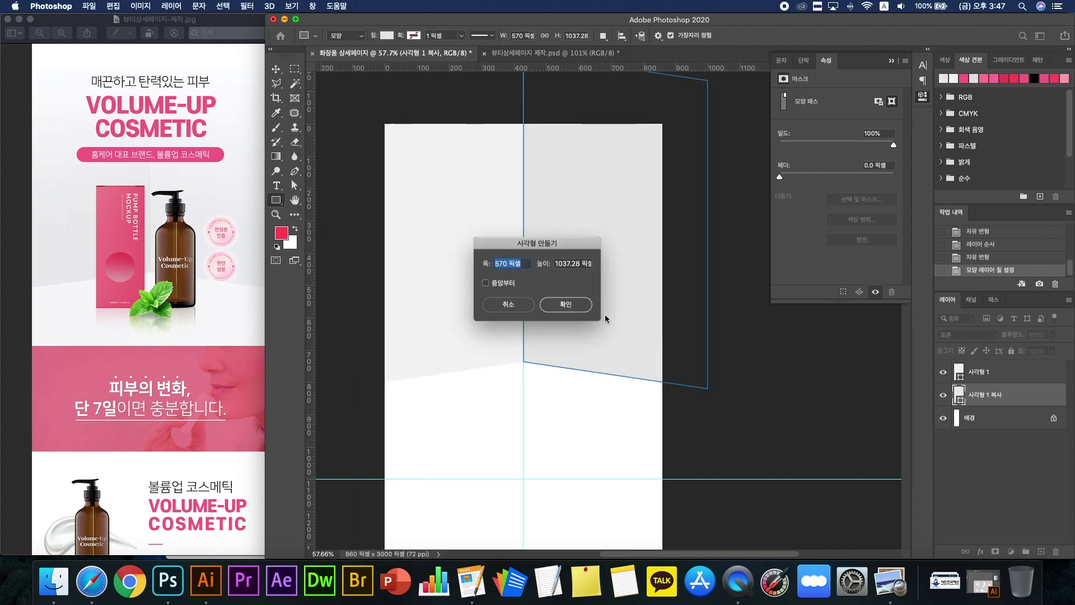
click(508, 304)
key(v)
click(441, 106)
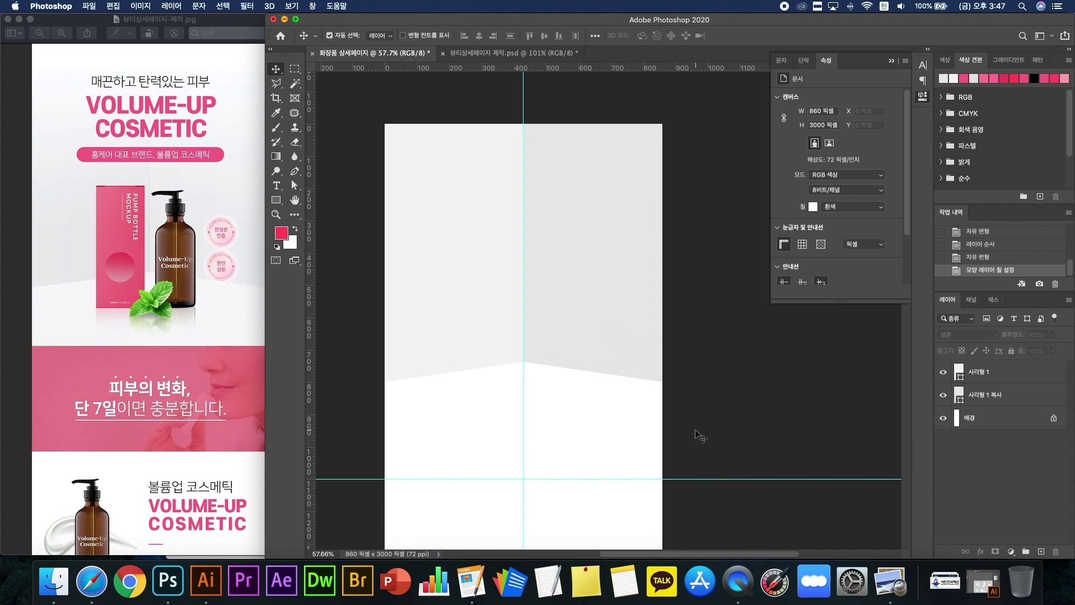
Step: Draw a rectangle about 1073 x 468 px across the canvas, ending at the horizontal guide, and centre it horizontally
key(u)
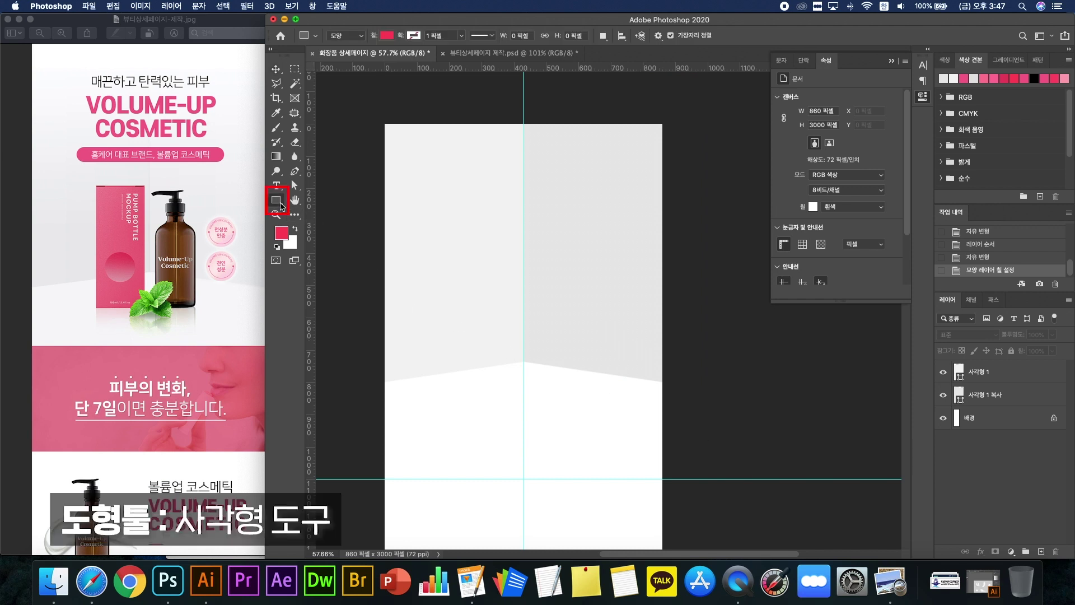
scroll(531, 404, down, 2)
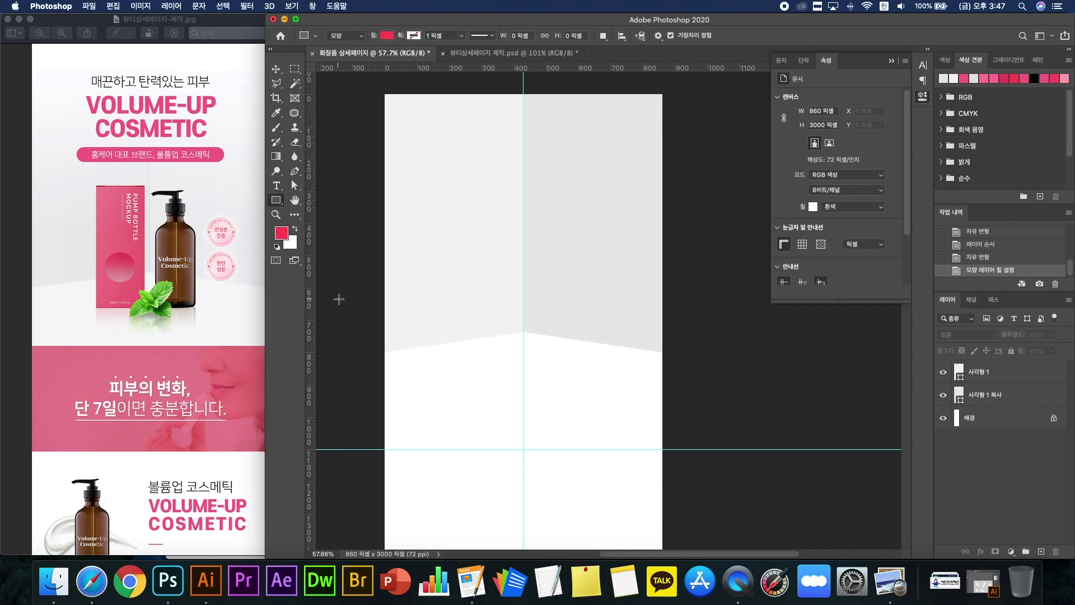
drag(338, 298, 684, 449)
click(275, 69)
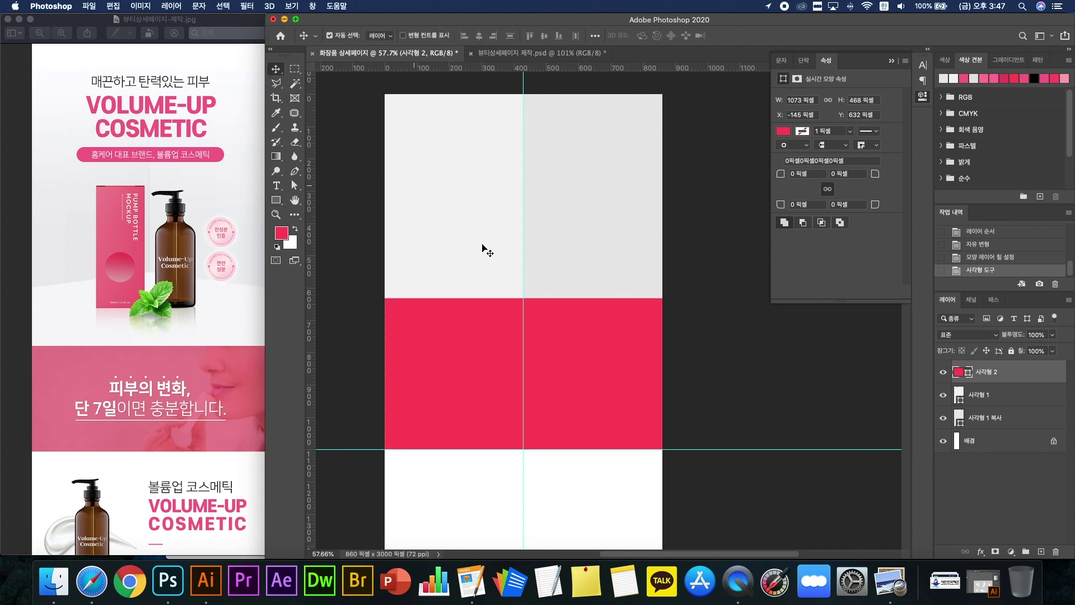
key(super+t)
drag(514, 343, 526, 342)
key(Return)
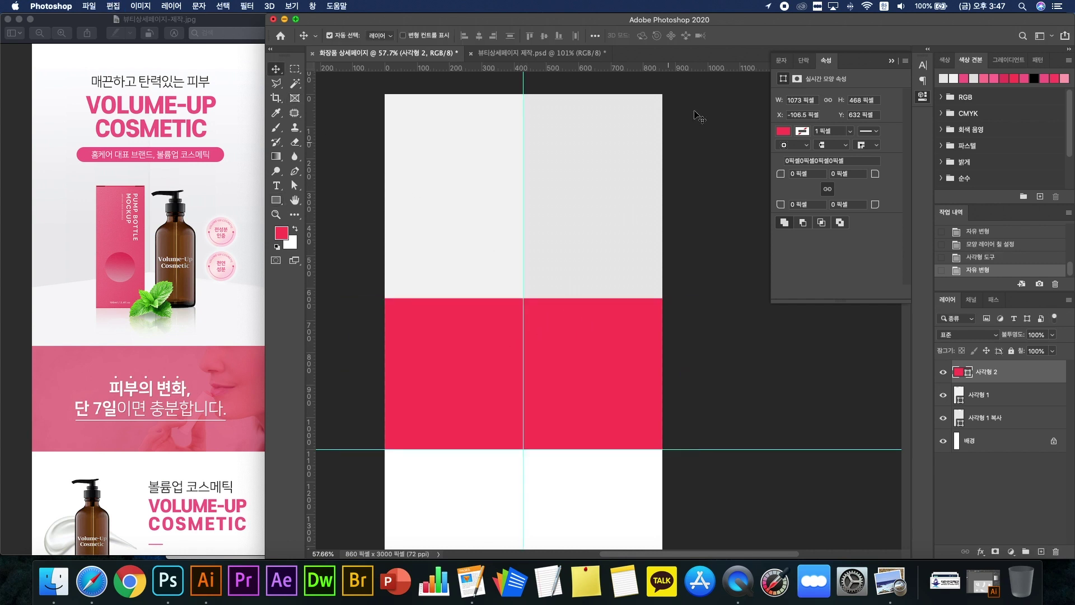
Step: Fill the wide rectangle with white (ffffff) and move its layer beneath both grey wall panels, directly above 배경
click(782, 131)
click(924, 153)
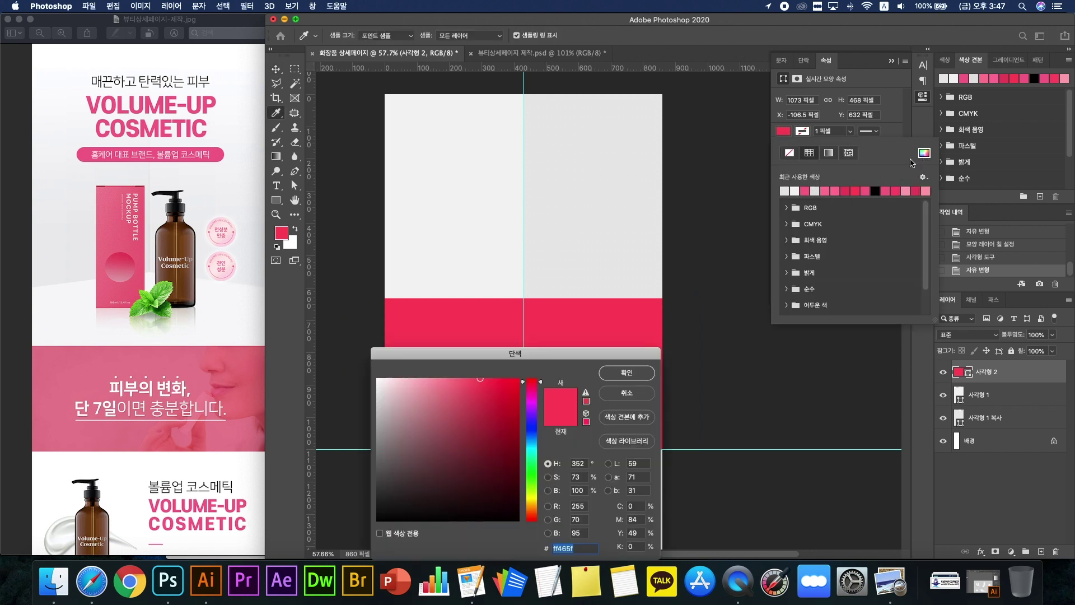
click(238, 278)
click(627, 373)
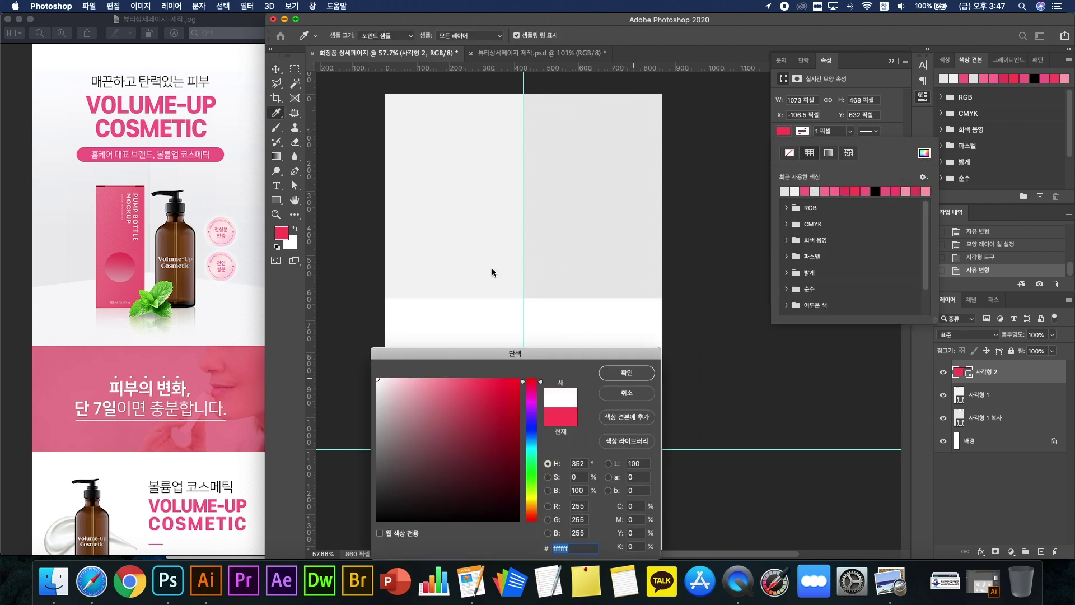
key(v)
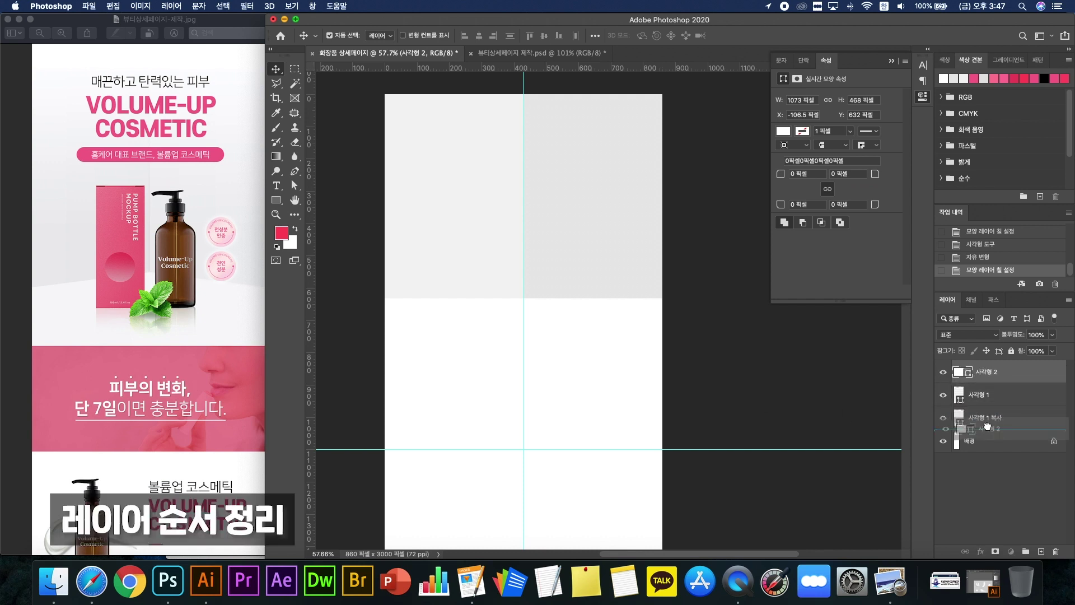
drag(975, 371, 972, 427)
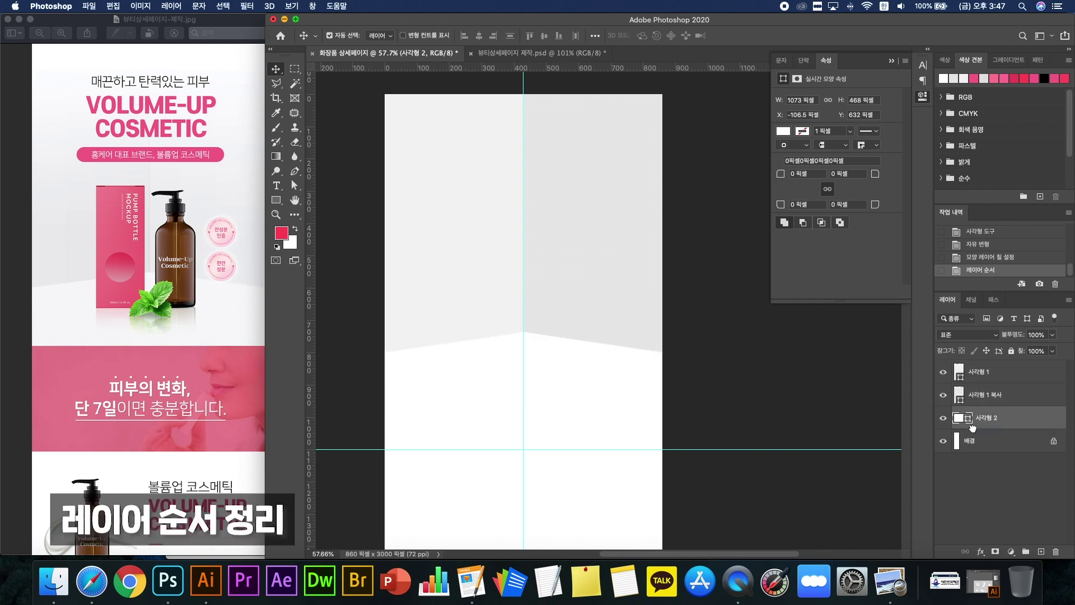
click(804, 405)
click(640, 404)
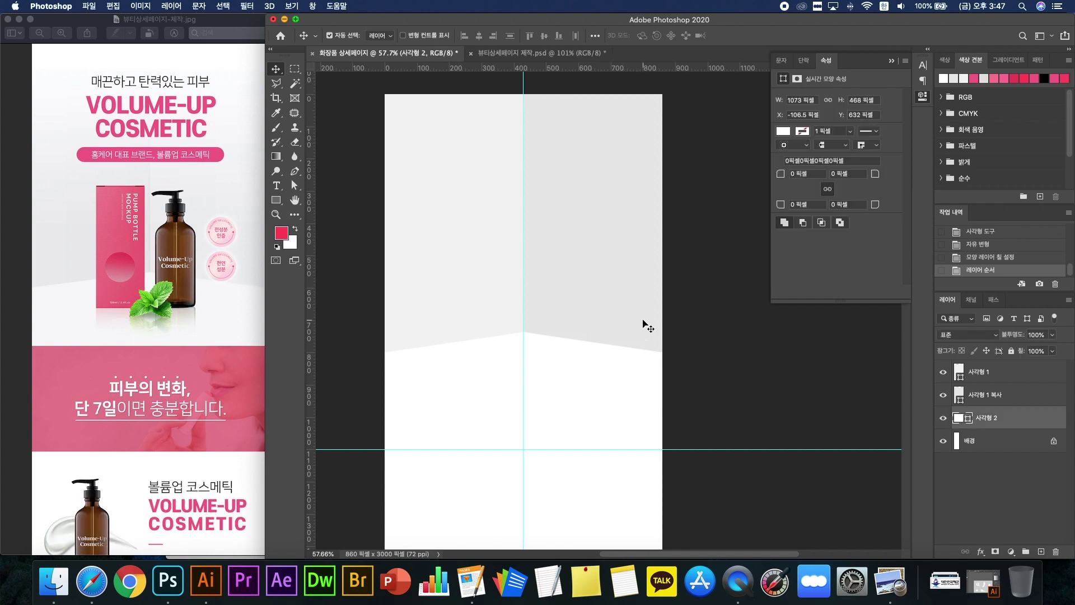
click(643, 321)
click(464, 319)
click(765, 398)
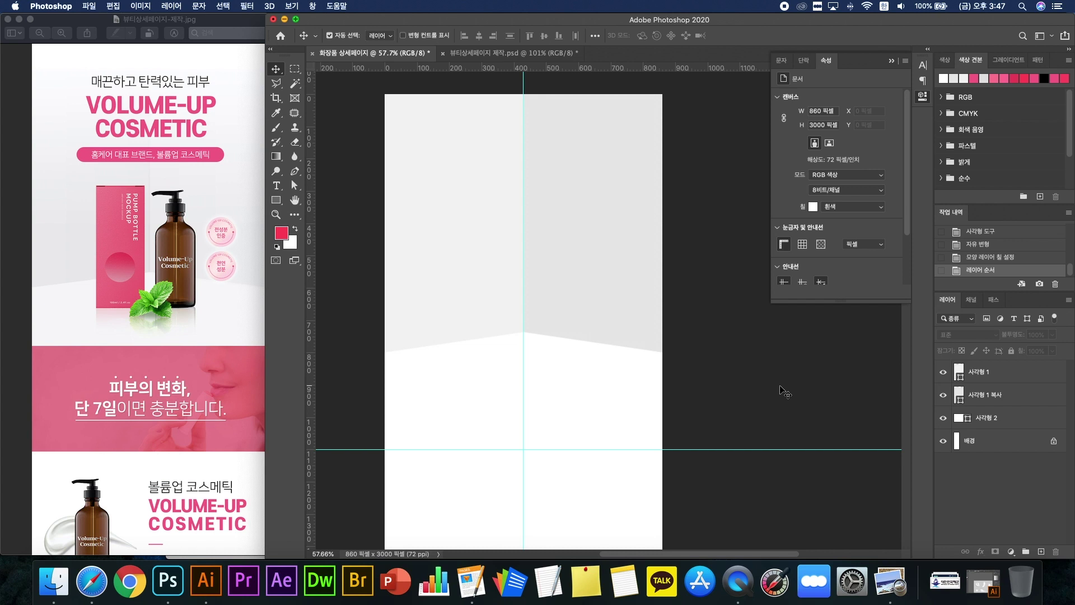
click(631, 321)
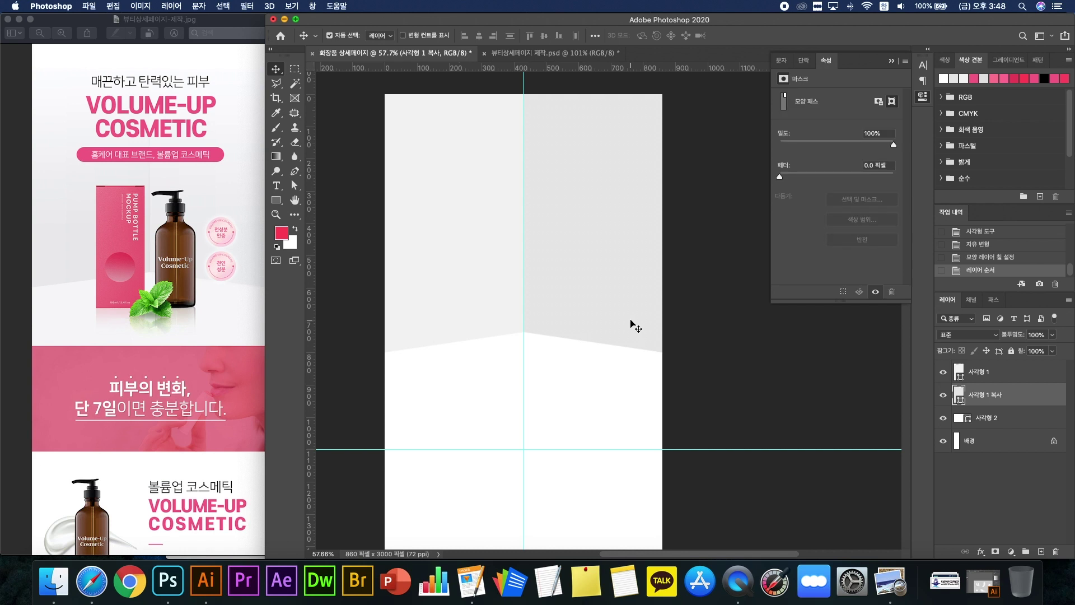
click(751, 355)
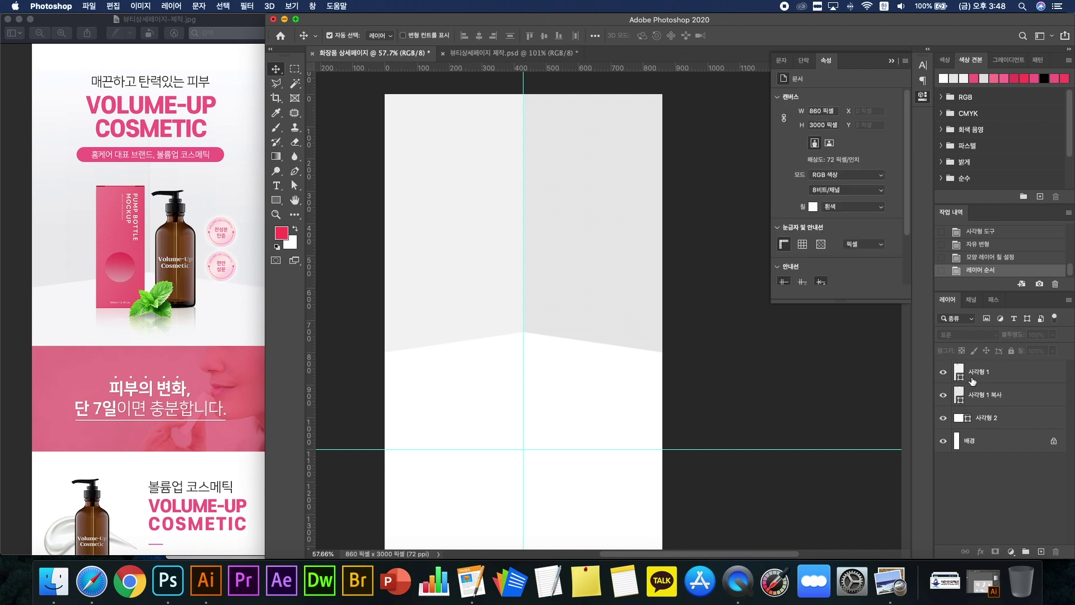
click(943, 372)
click(942, 372)
click(943, 371)
click(942, 372)
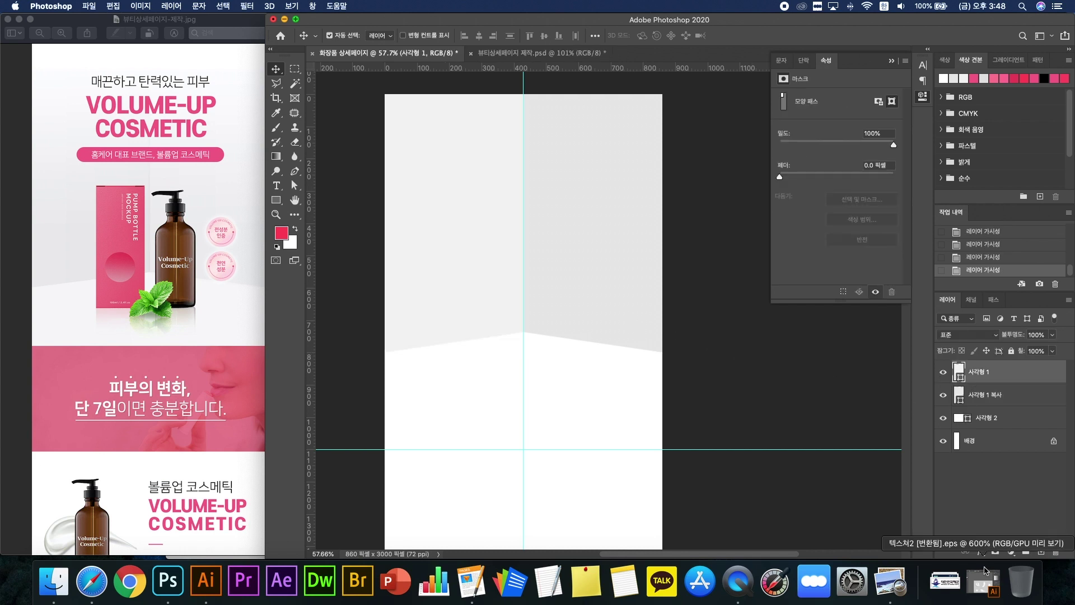
Step: Add a Gradient Overlay to the left wall panel (사각형 1) and set its starting colour stop to light grey e8e8e8
click(981, 551)
click(989, 381)
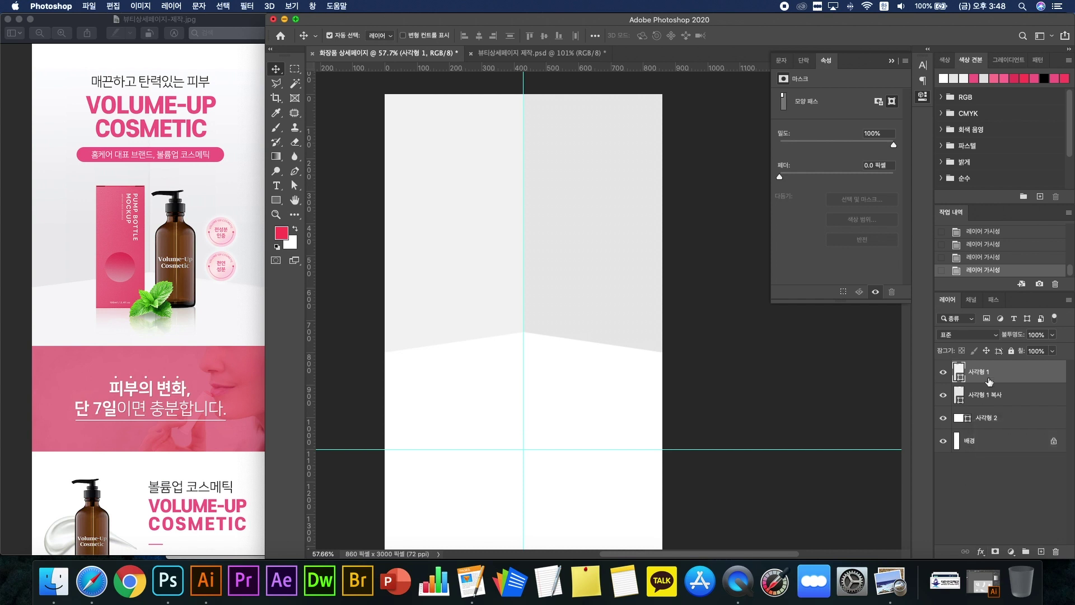
click(983, 552)
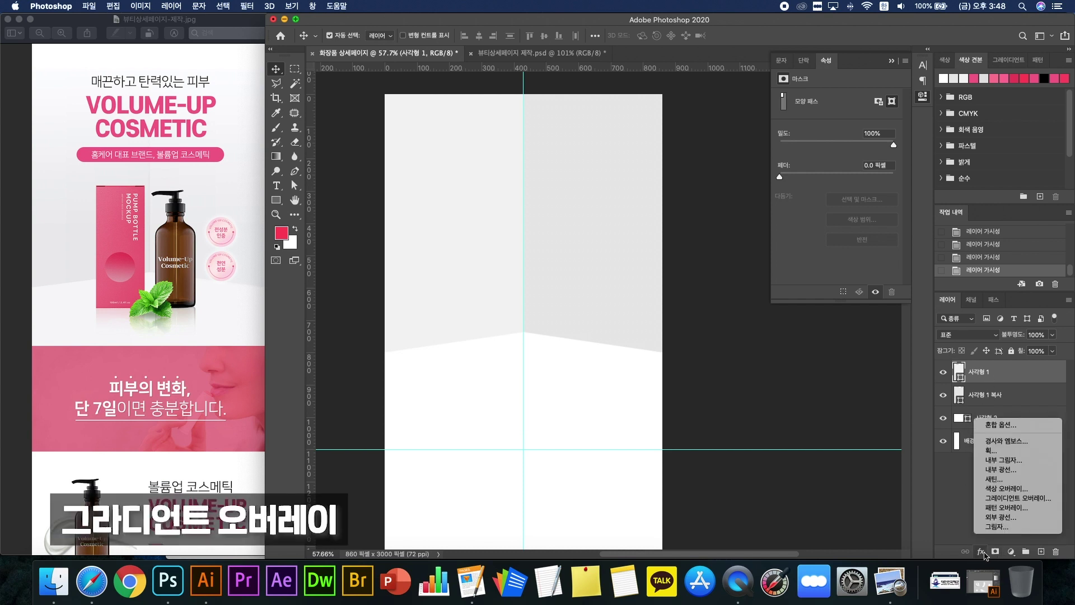
click(1006, 502)
drag(686, 268, 757, 268)
click(762, 331)
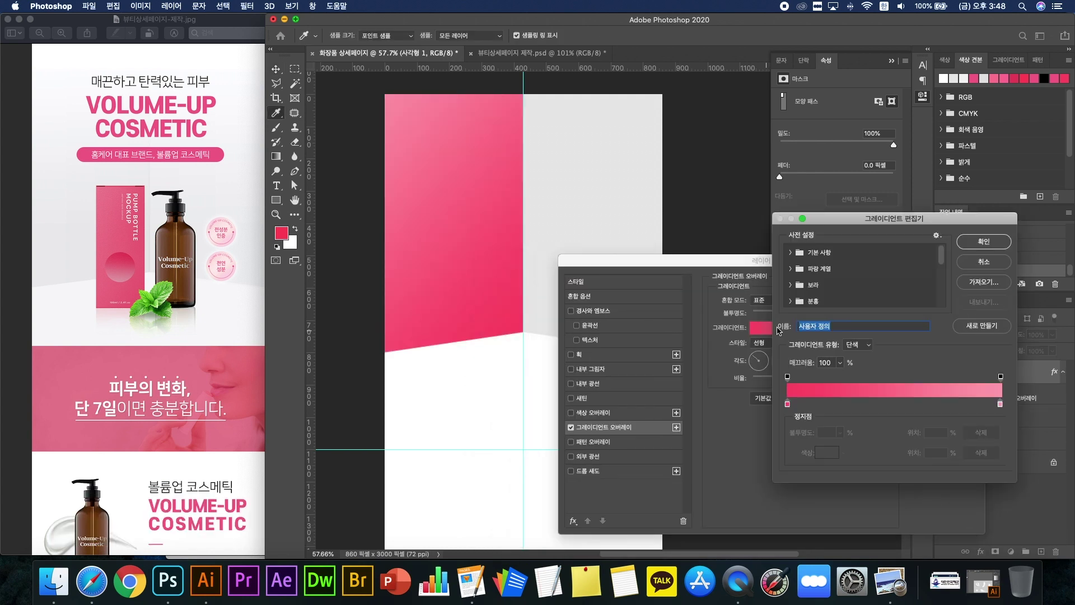
click(787, 405)
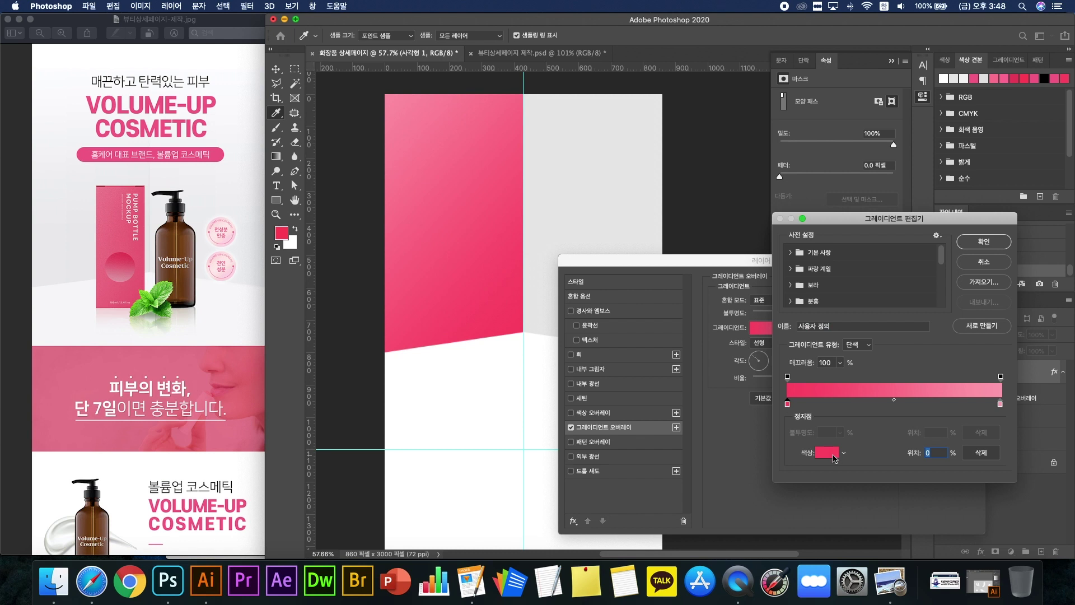
click(833, 456)
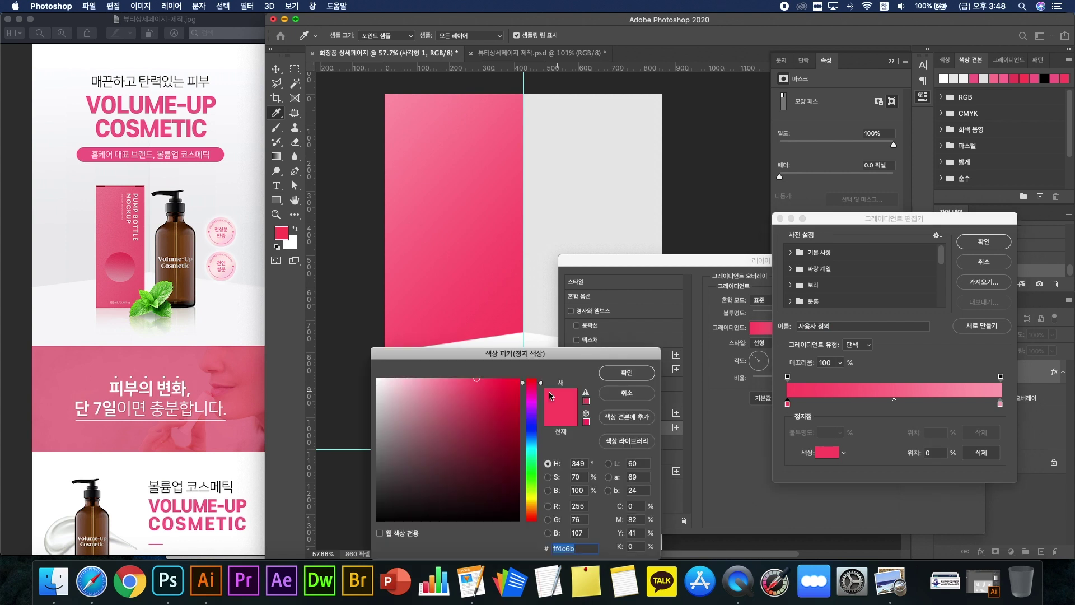
click(530, 329)
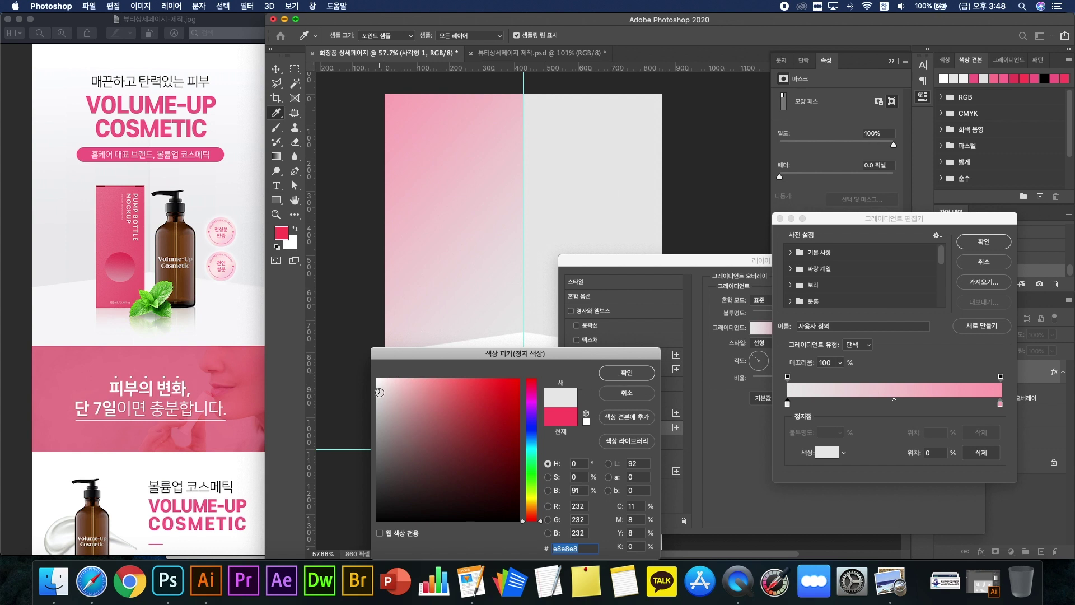
click(616, 374)
Step: Set the end colour stop of the left wall's gradient to white (ffffff) and accept the gradient
click(1000, 404)
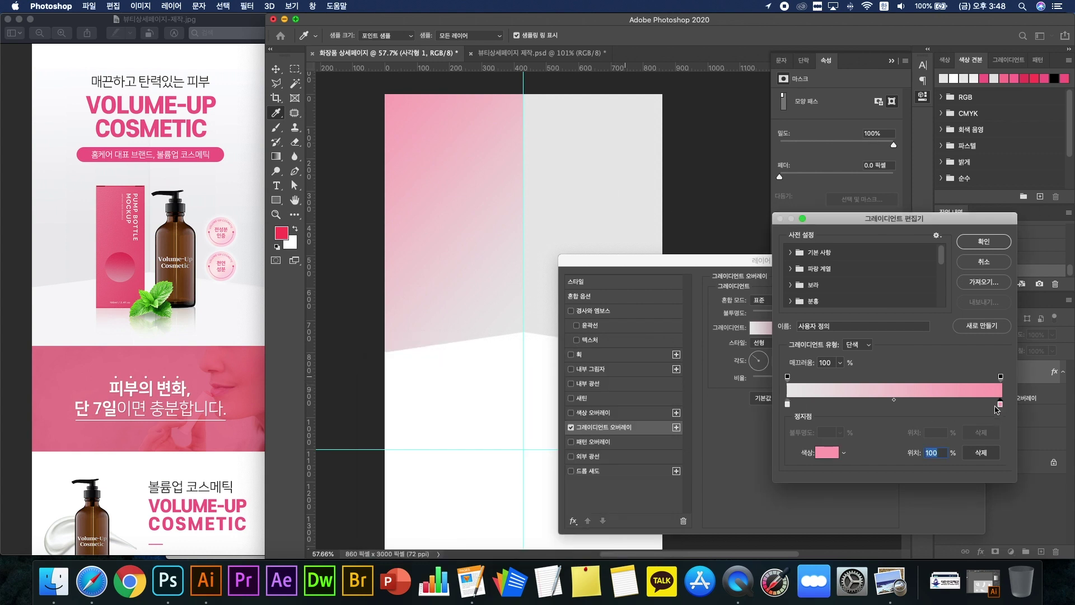
click(832, 454)
drag(473, 421, 340, 347)
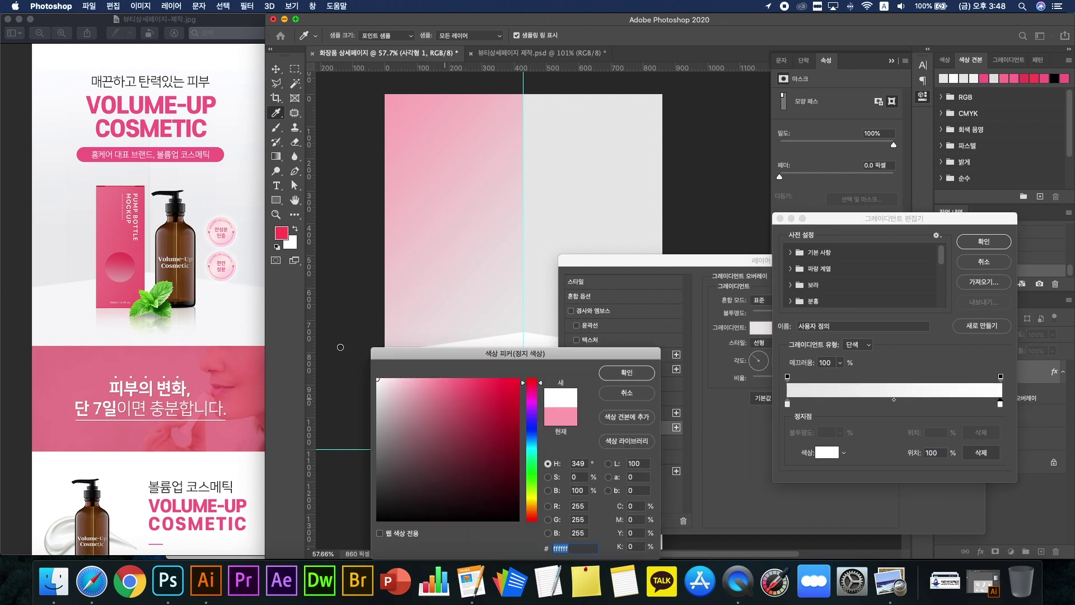
click(620, 374)
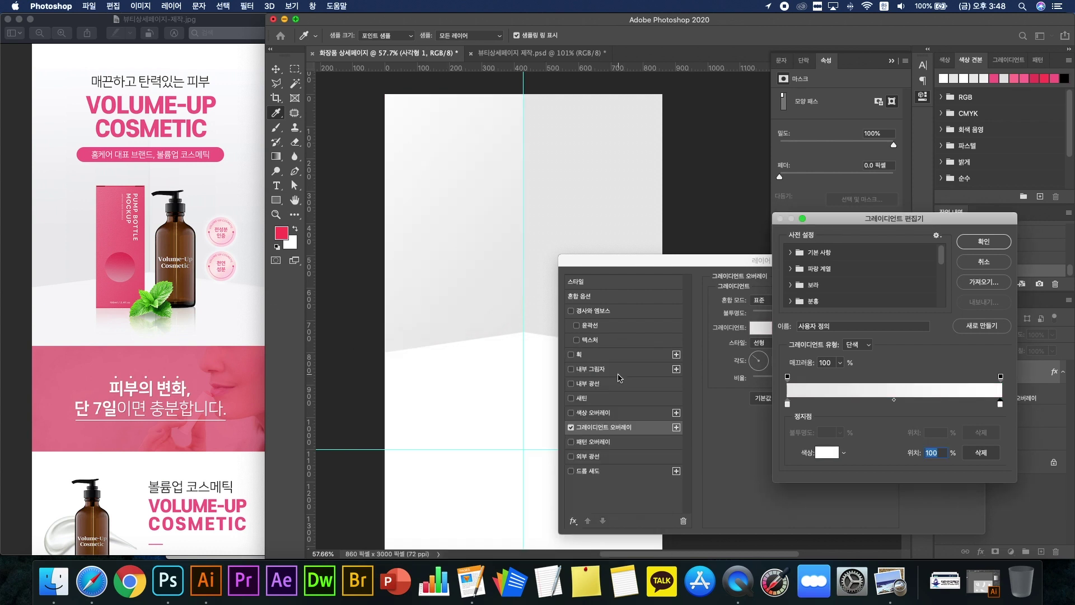
click(985, 242)
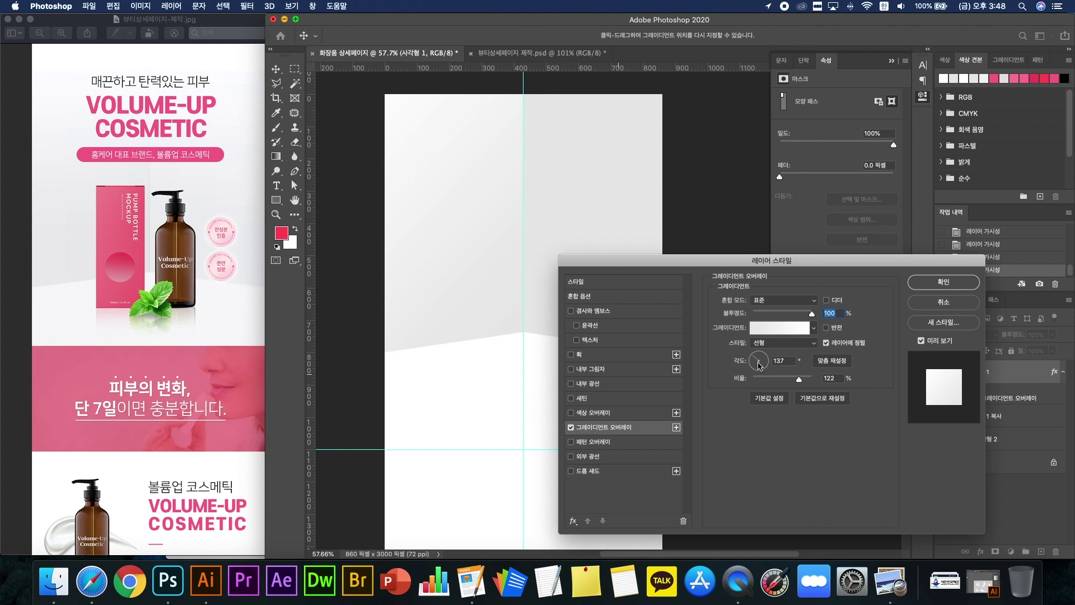
Step: Set the left wall's gradient angle to 150° and darken its starting colour stop to d9d9d9
key(Tab)
click(774, 330)
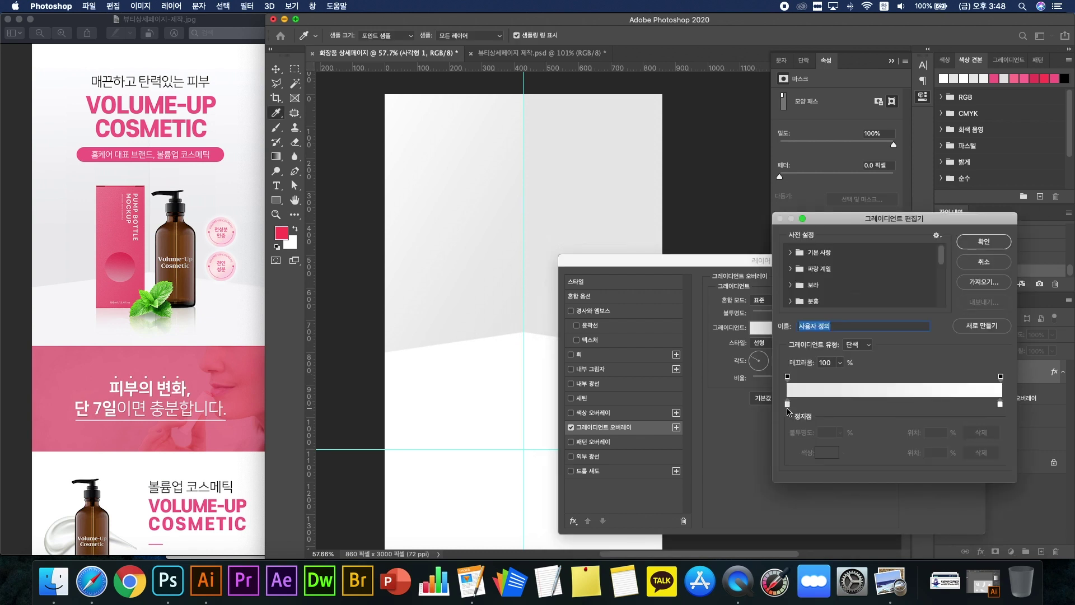
click(787, 403)
click(831, 456)
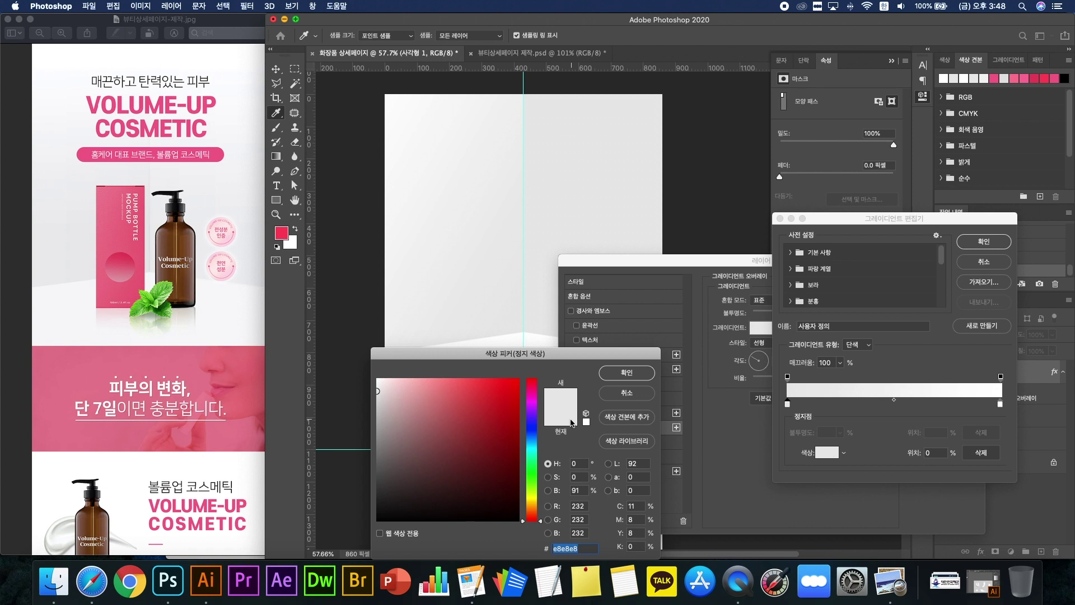
click(378, 399)
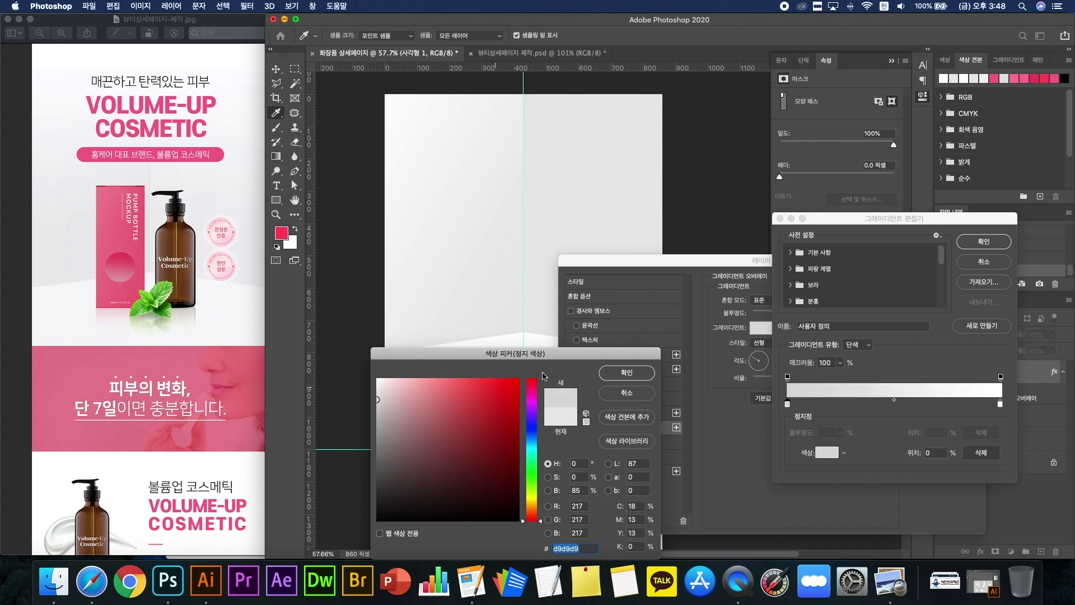
click(626, 373)
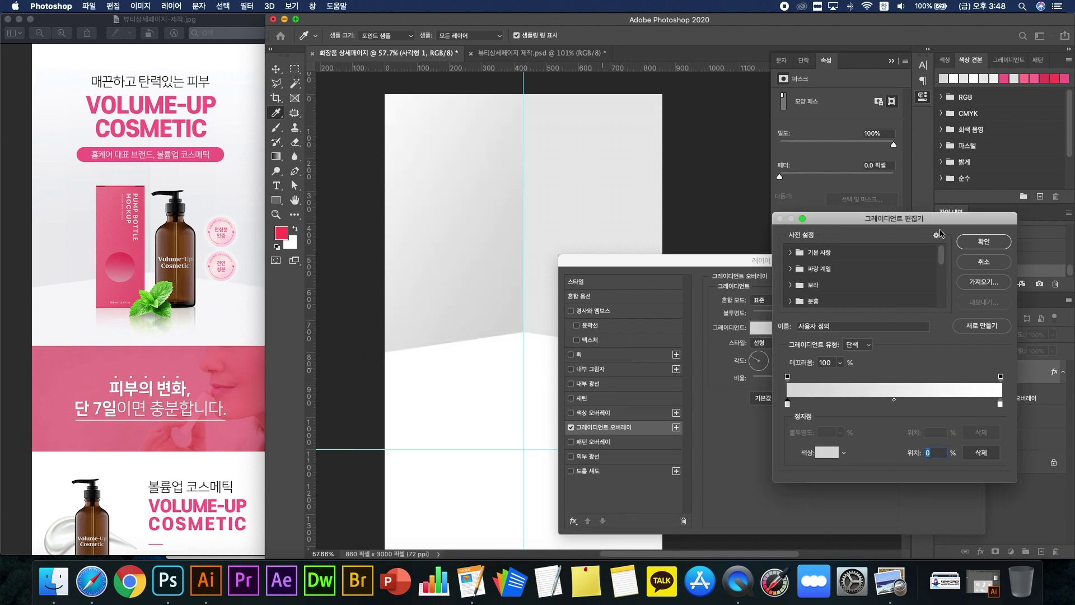
click(983, 241)
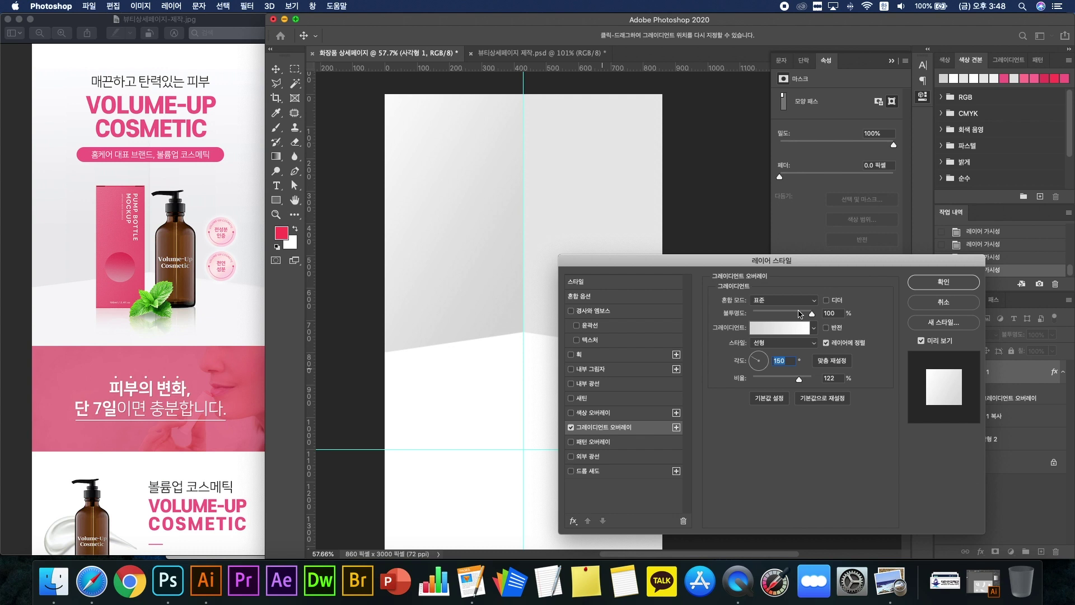
Step: Lower the left wall's gradient overlay opacity to about 65% and apply the layer style
mouse_move(811, 313)
mouse_down()
mouse_move(789, 314)
mouse_move(800, 314)
mouse_up()
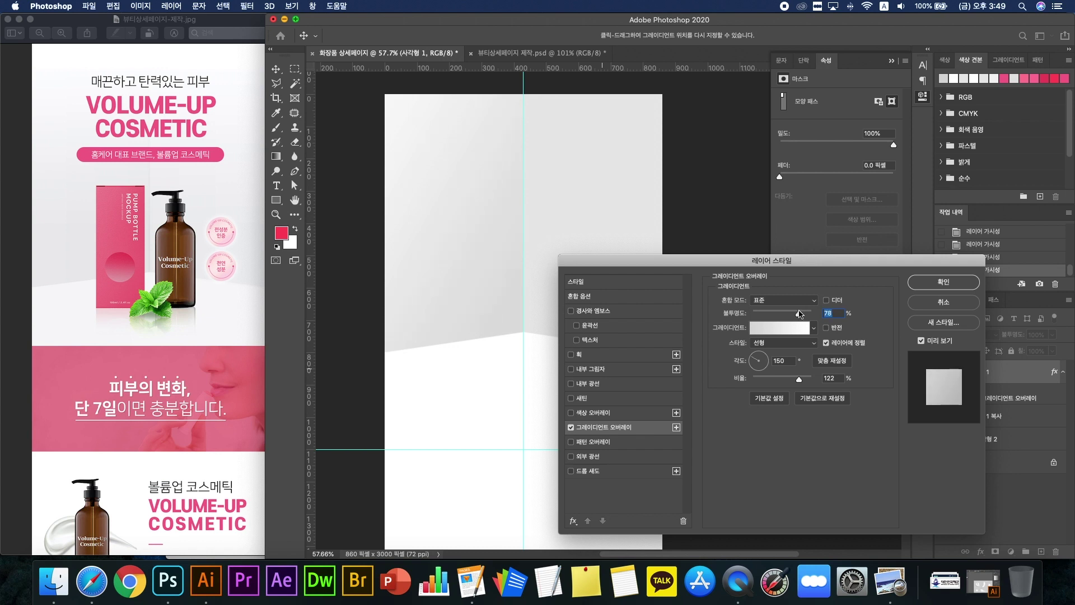
drag(798, 314, 789, 315)
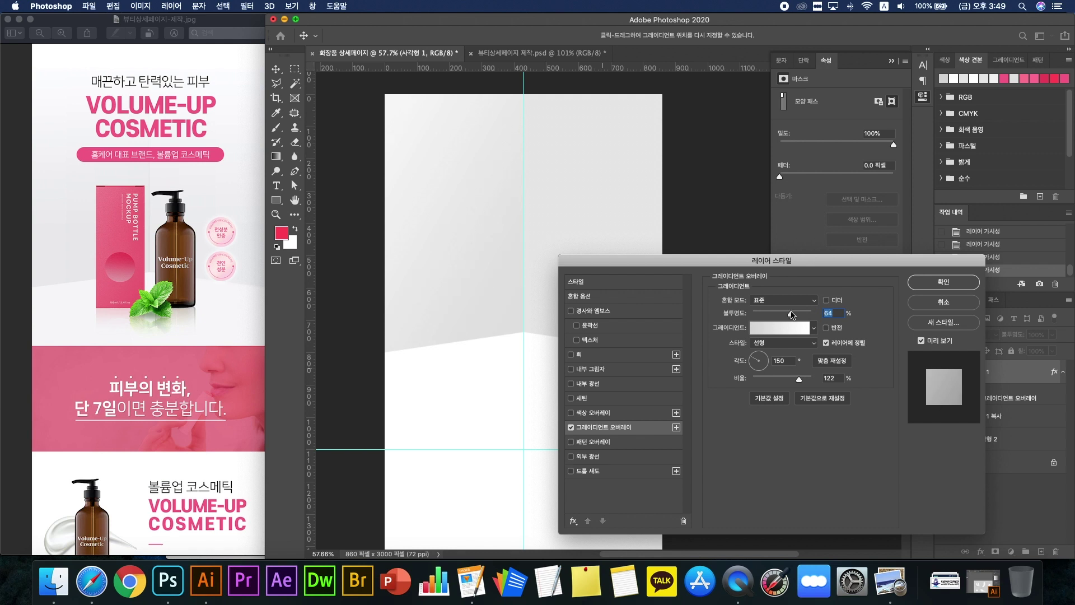
click(943, 282)
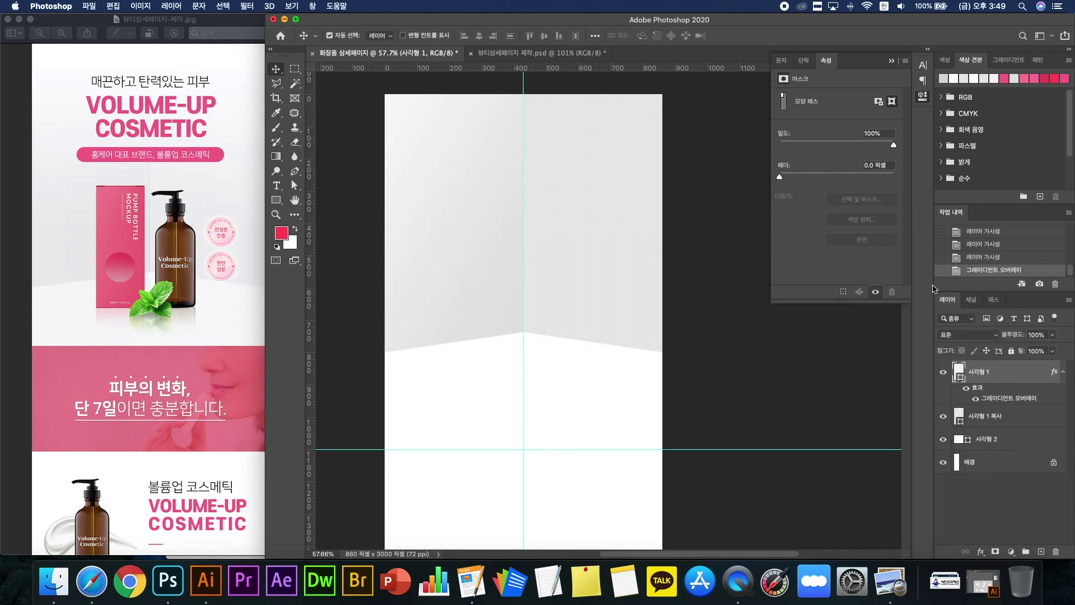
Step: Copy the Gradient Overlay effect from 사각형 1 onto the right wall panel, 사각형 1 복사
click(733, 367)
click(634, 289)
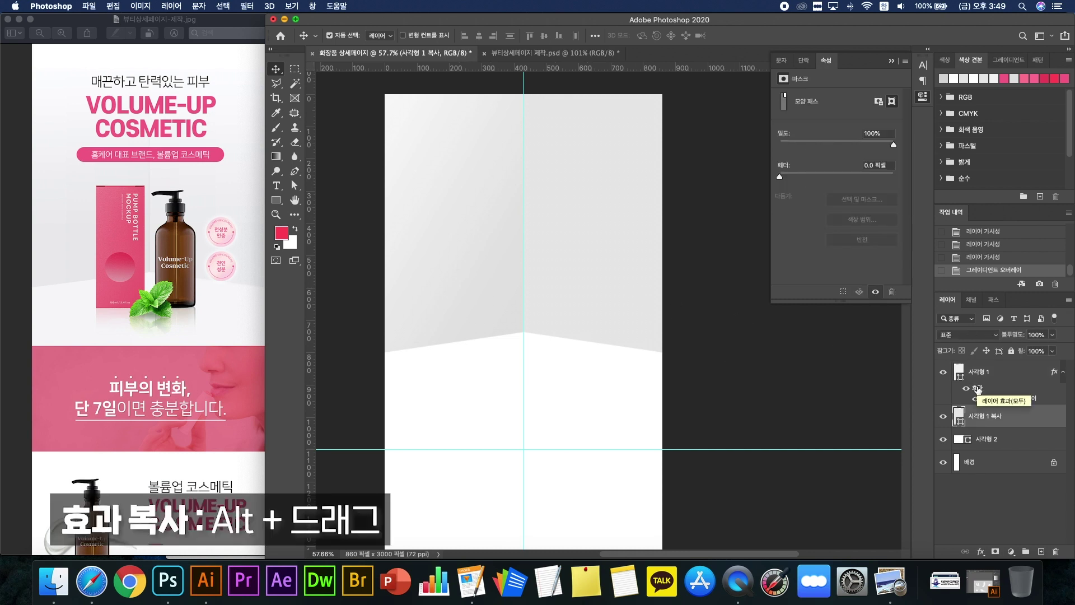
drag(977, 389, 975, 419)
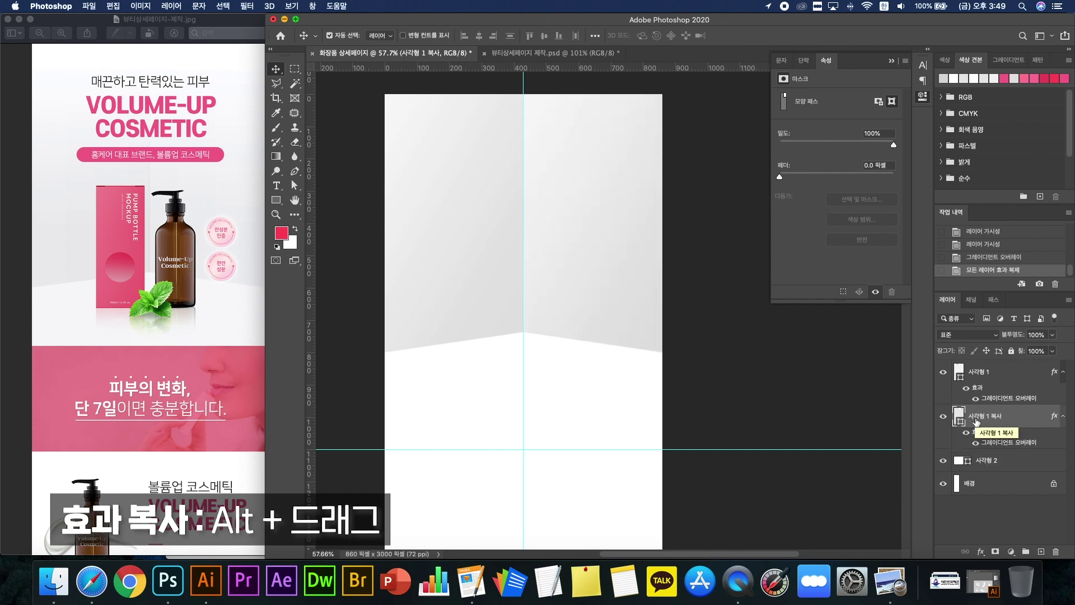
Step: Temporarily remove the vertical centre guide to check the shading of both walls, and undo the removal
scroll(609, 287, down, 2)
scroll(537, 272, up, 5)
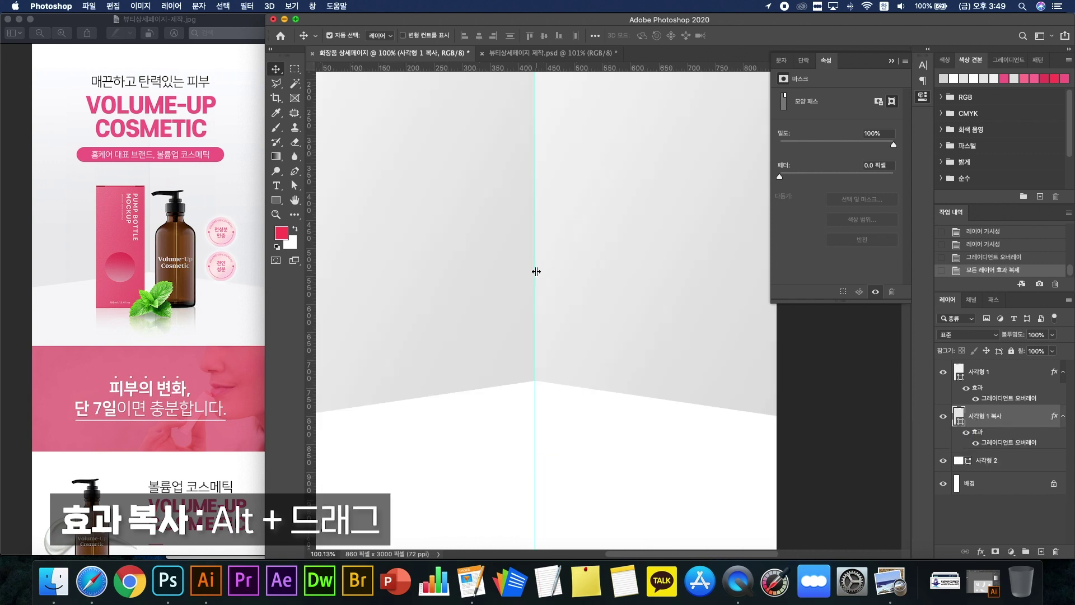
drag(536, 271, 257, 228)
scroll(548, 288, down, 5)
scroll(548, 288, up, 2)
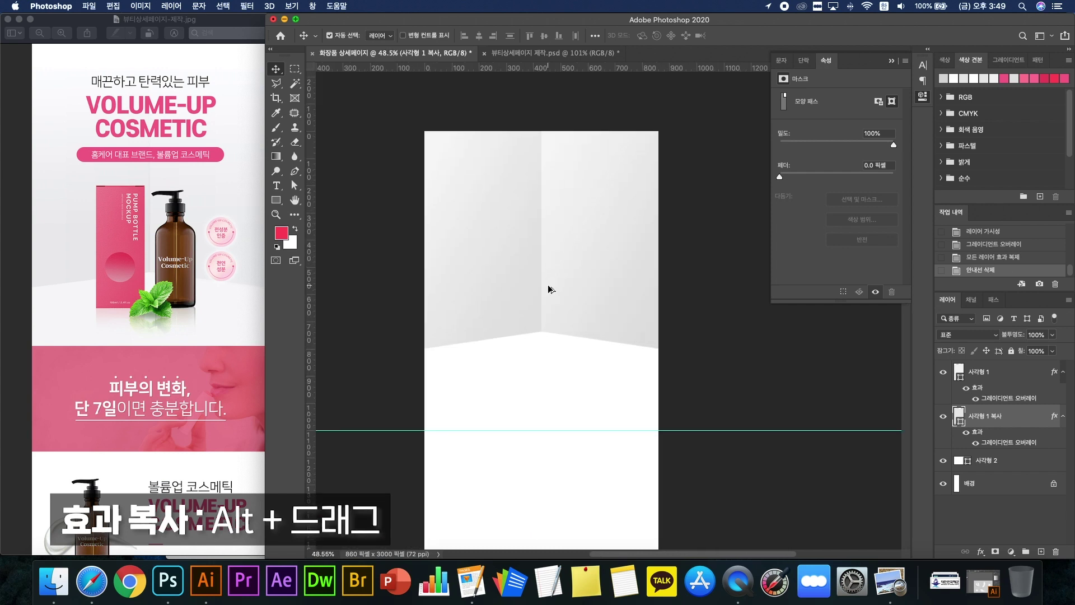
click(483, 303)
click(610, 307)
click(791, 372)
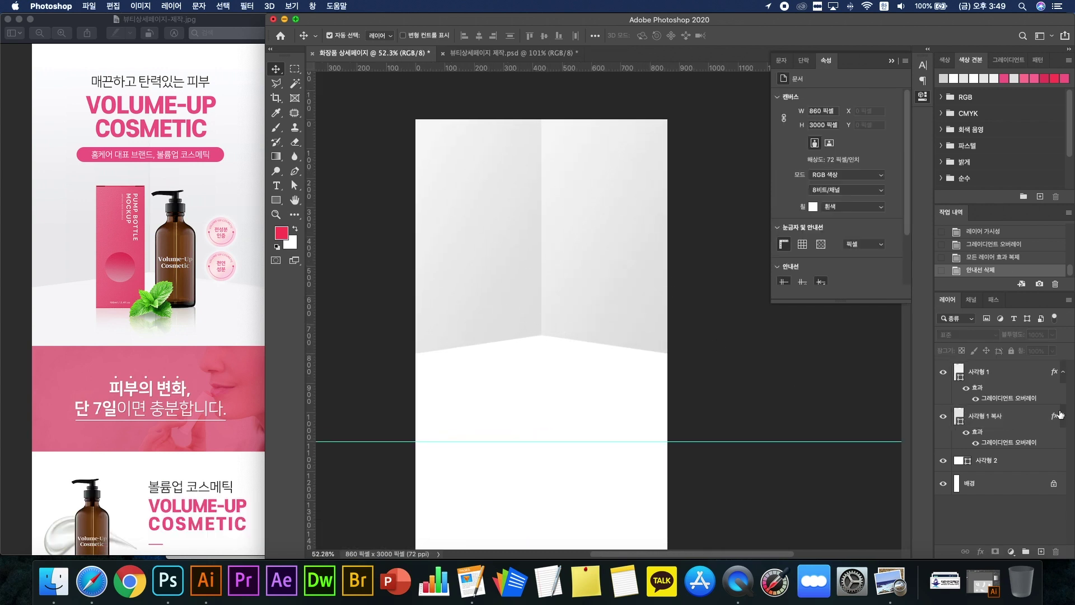
key(super+z)
Step: Copy the Gradient Overlay effect from 사각형 1 복사 onto the floor rectangle 사각형 2 and select that layer
click(986, 424)
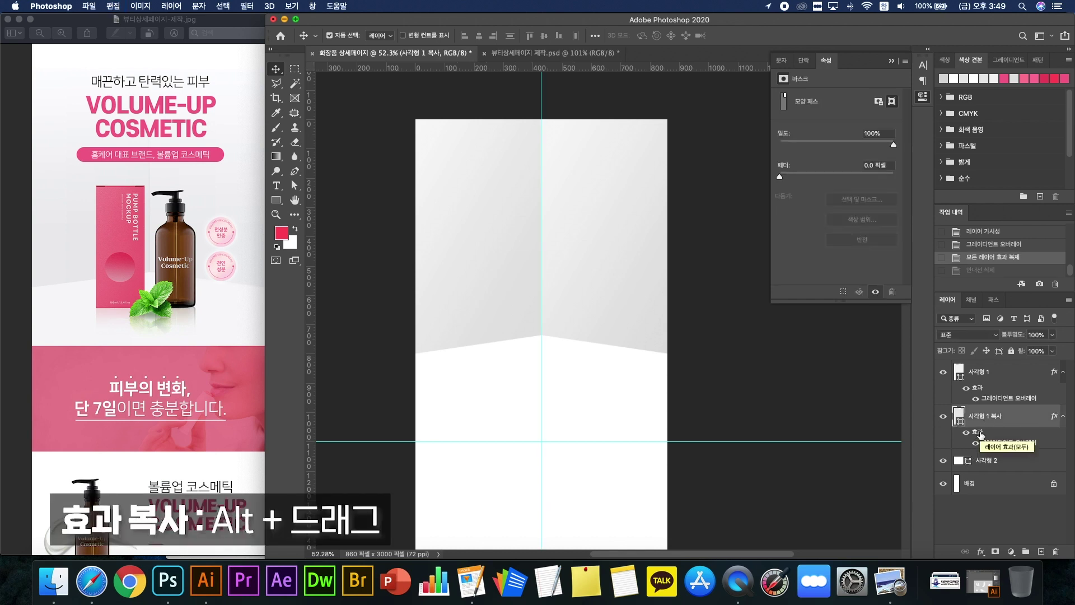
drag(980, 434, 979, 464)
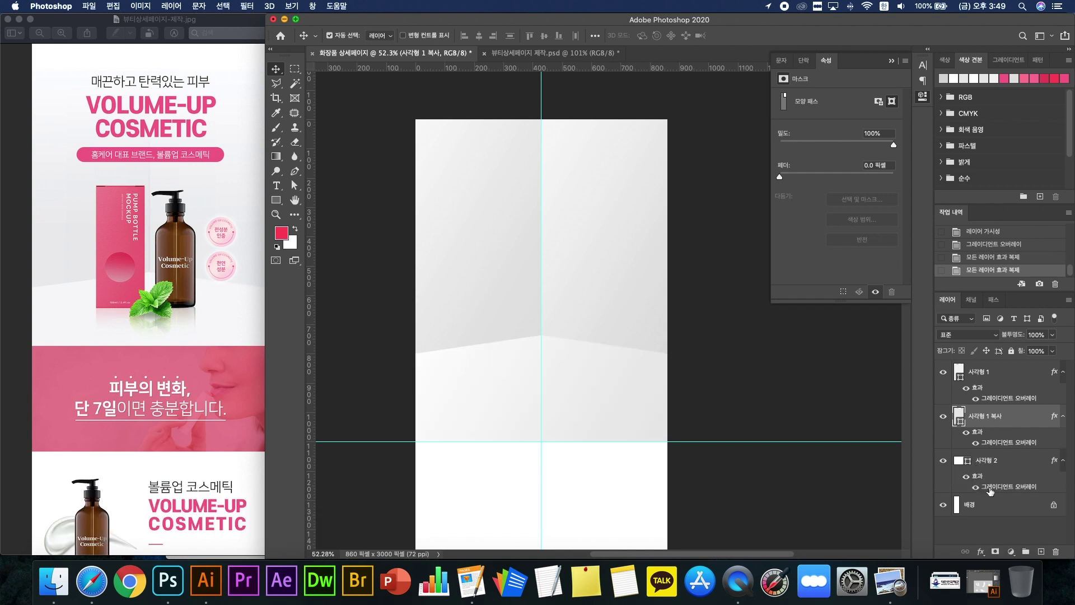
click(986, 471)
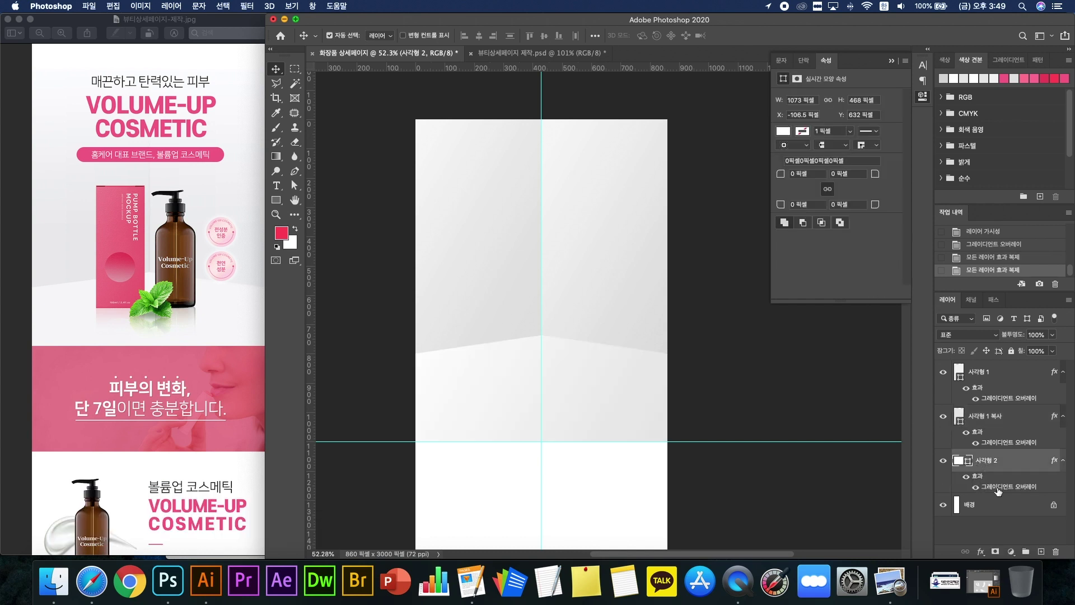
Step: Edit the floor's gradient overlay to an angle of 90° and an opacity of about 37%, and apply it
double_click(997, 488)
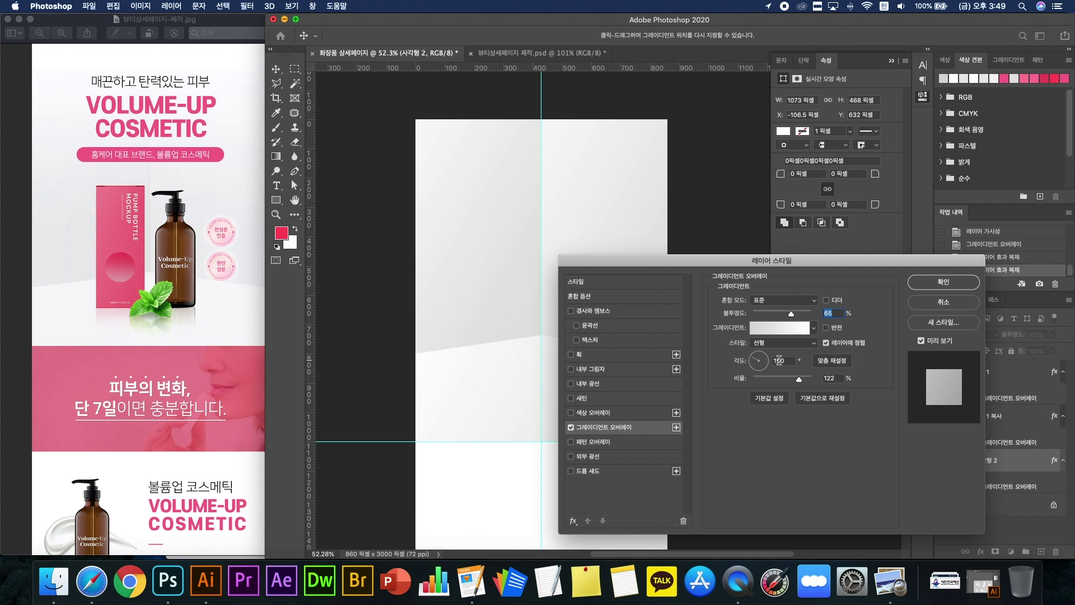
click(760, 355)
drag(749, 355, 753, 352)
text(90)
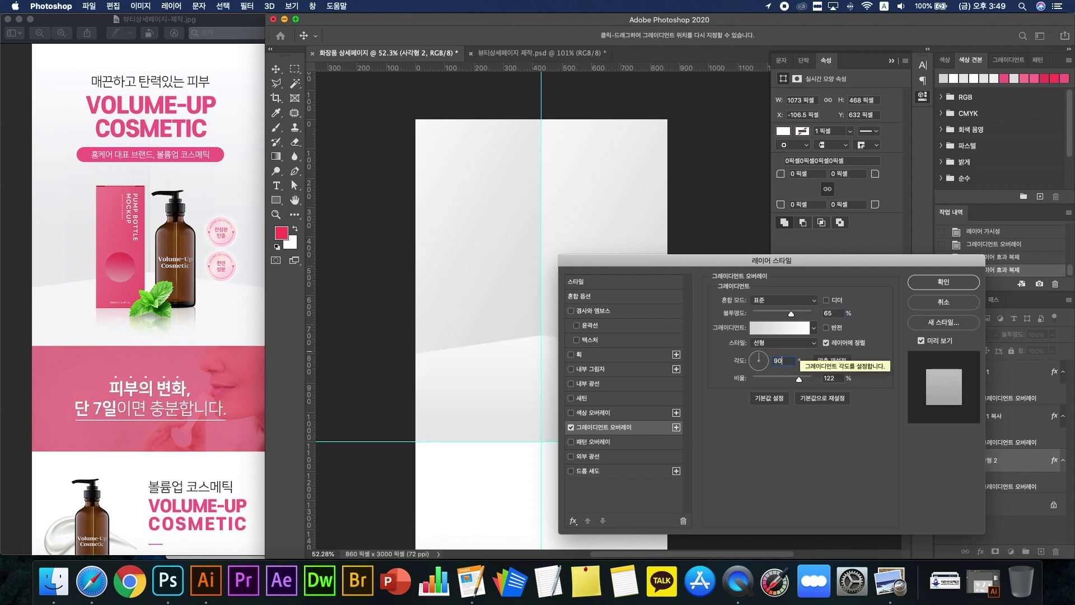
drag(823, 261, 891, 231)
drag(858, 284, 840, 285)
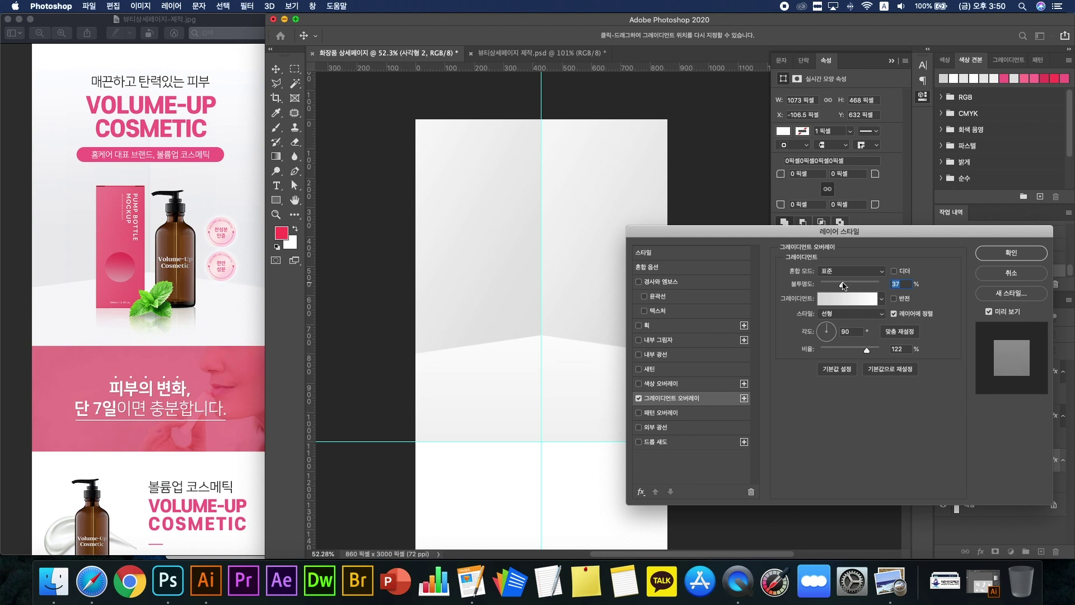
drag(841, 286, 842, 286)
click(1011, 256)
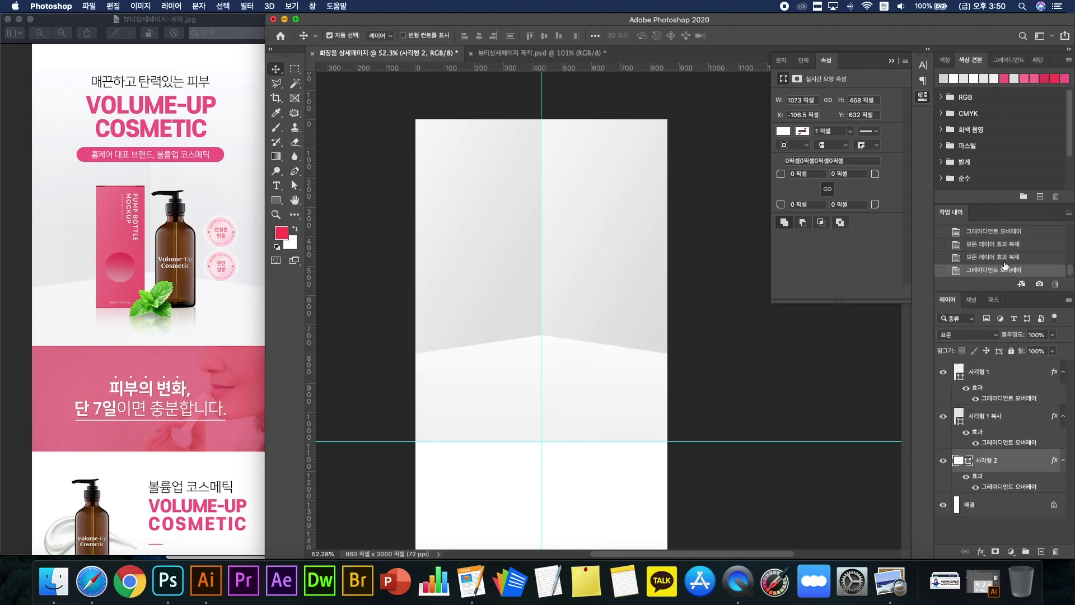
Step: Temporarily remove both guides to check the shading of the whole hero background, and undo the removals
click(858, 386)
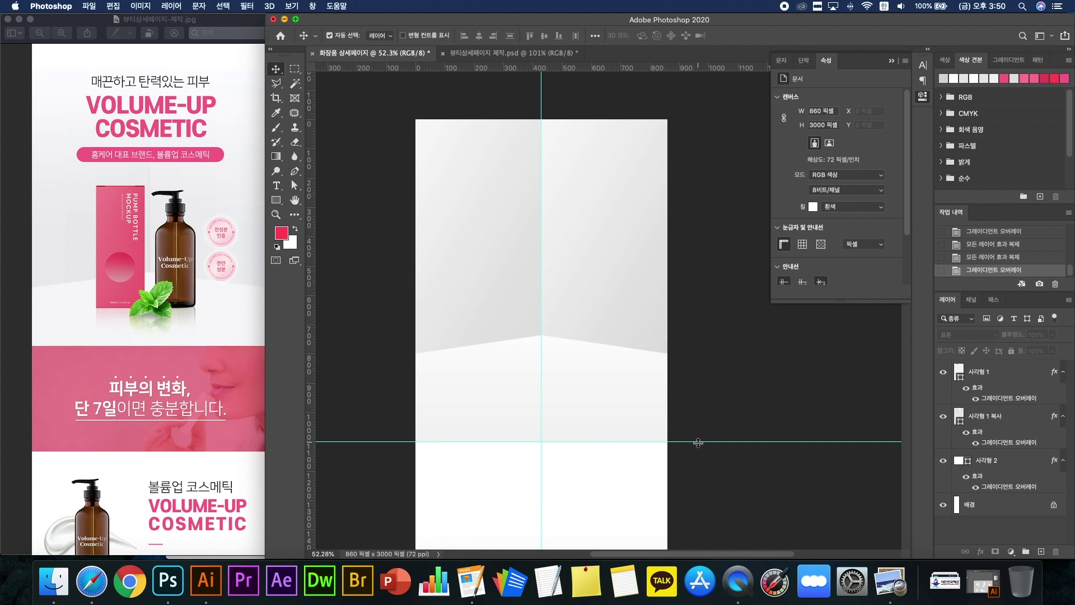
drag(695, 441, 666, 67)
drag(539, 202, 272, 142)
scroll(628, 329, up, 3)
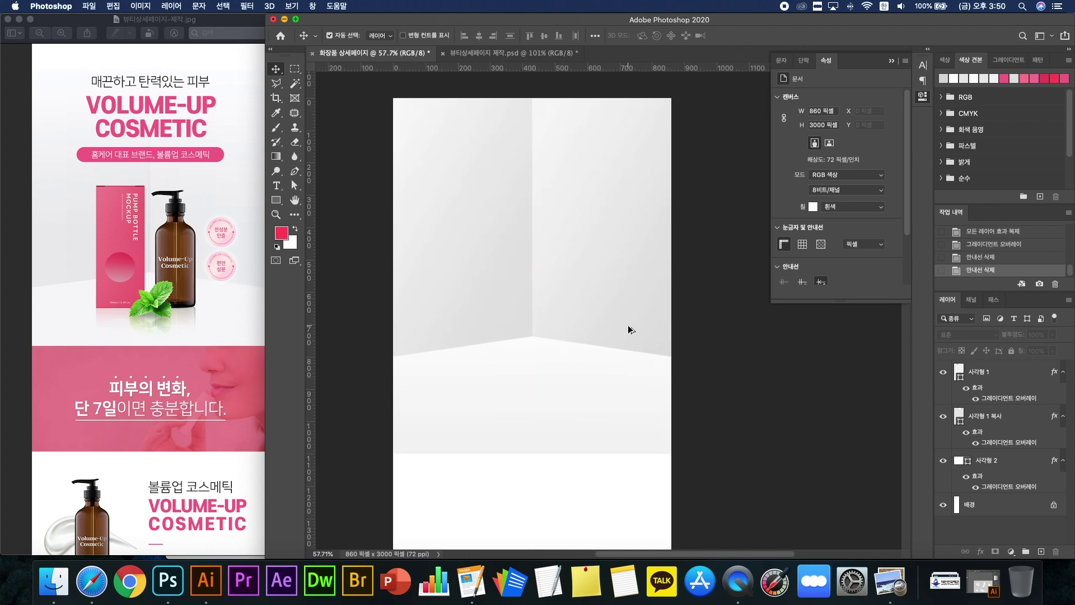
scroll(628, 329, up, 1)
drag(601, 315, 686, 319)
drag(795, 329, 642, 428)
click(803, 456)
key(super+z)
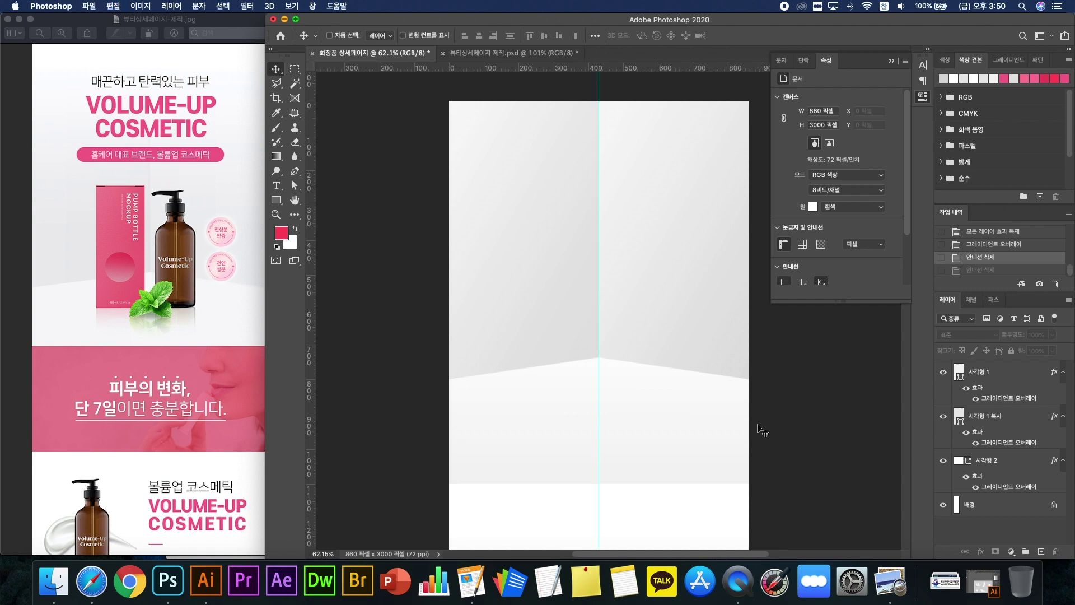
key(super+z)
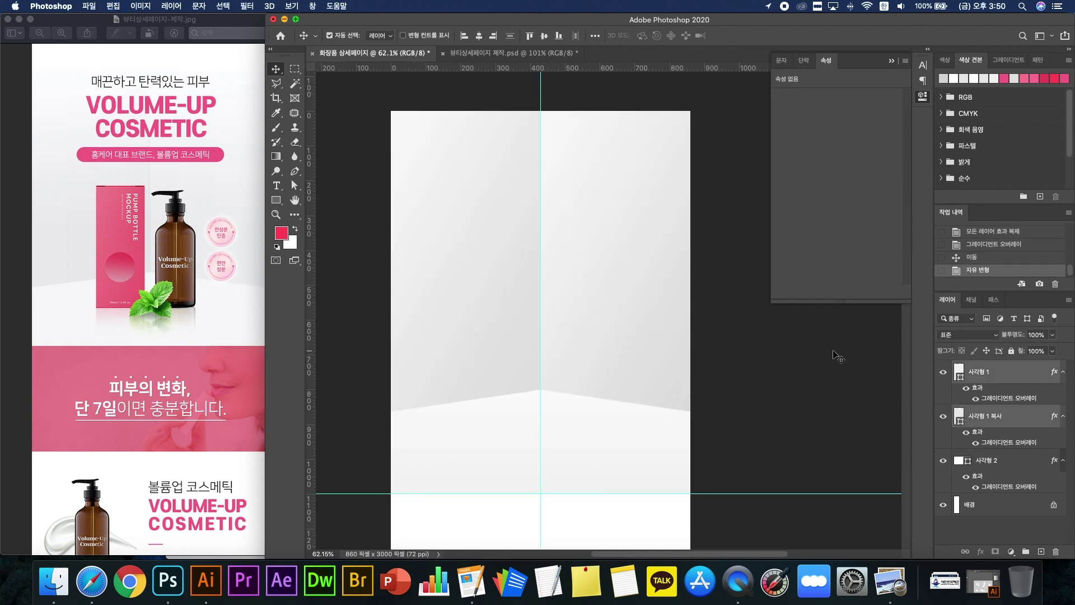
click(836, 356)
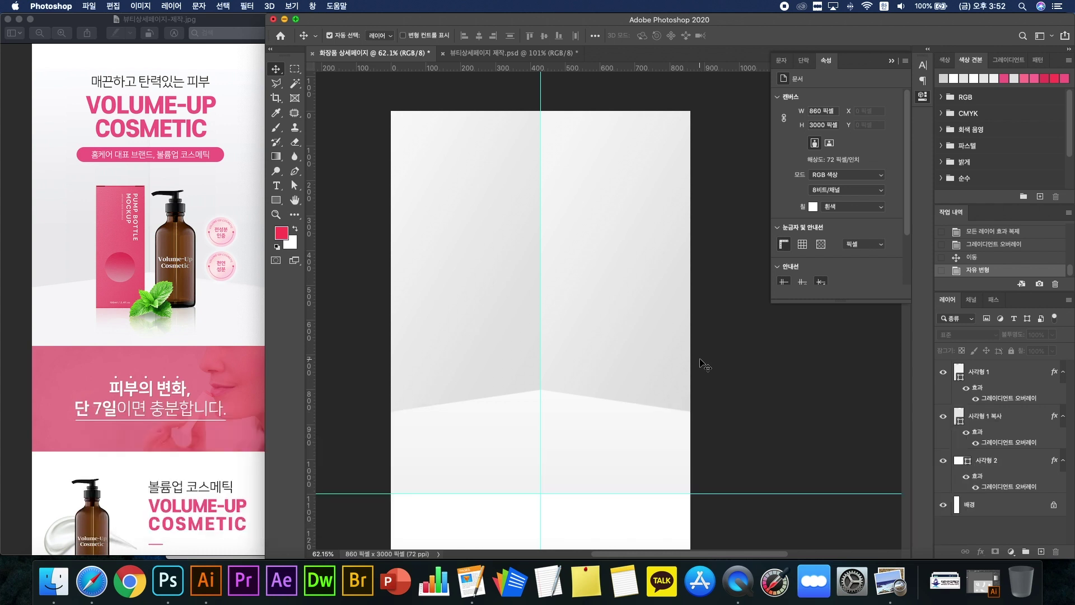
scroll(704, 364, down, 1)
click(1002, 442)
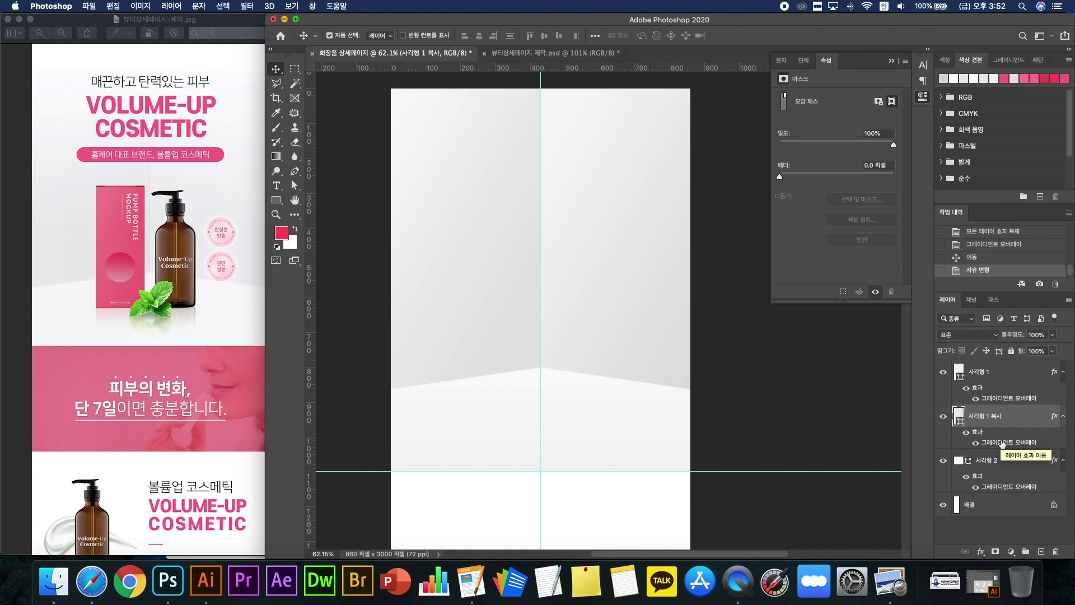
click(858, 383)
scroll(857, 383, up, 1)
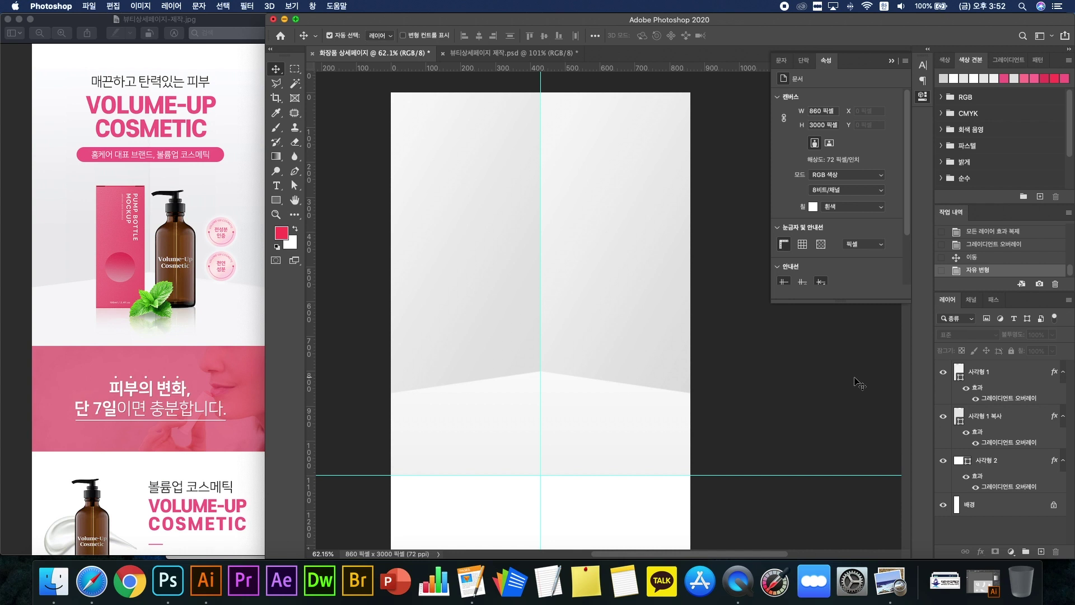
Step: Place the 상품 and 상품2 images from the 화장품_로션 folder in Finder, scaling the pink box to about 25.5% beside the centre guide
key(super+Tab)
click(530, 212)
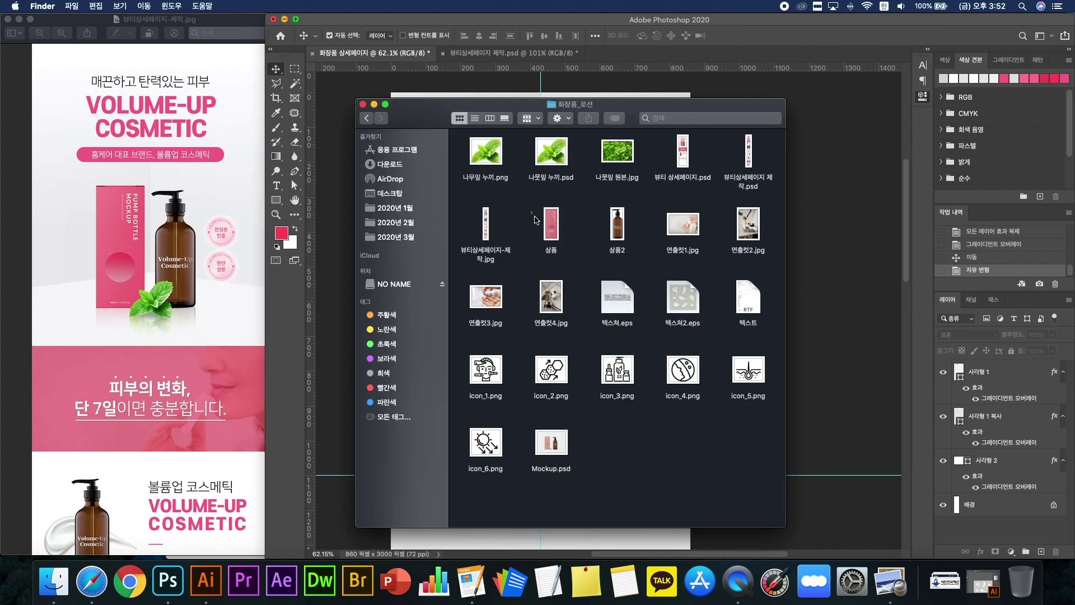
drag(531, 211, 819, 282)
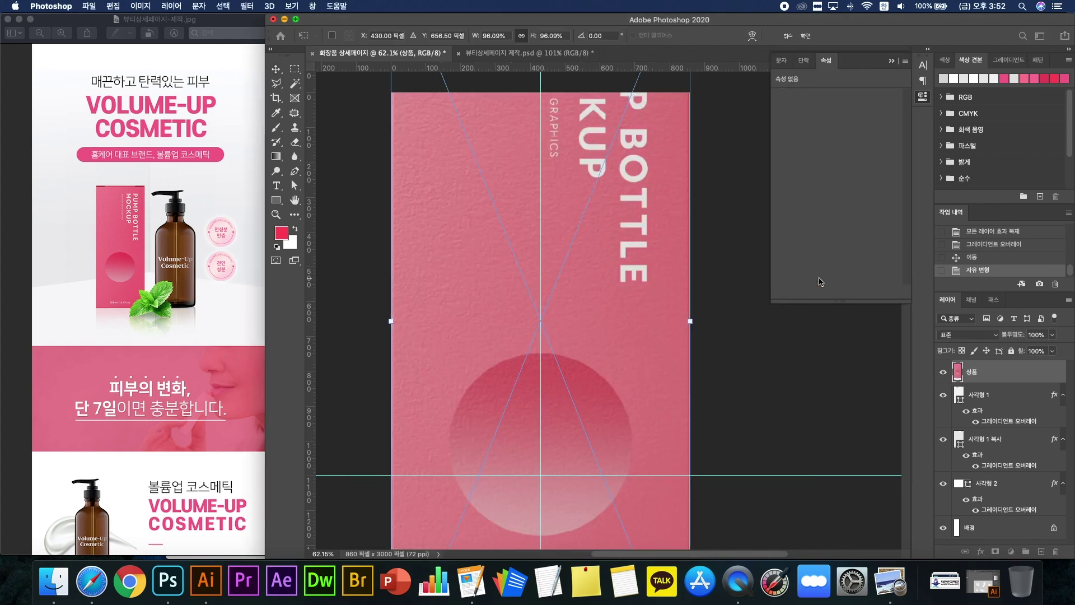
drag(690, 321, 513, 291)
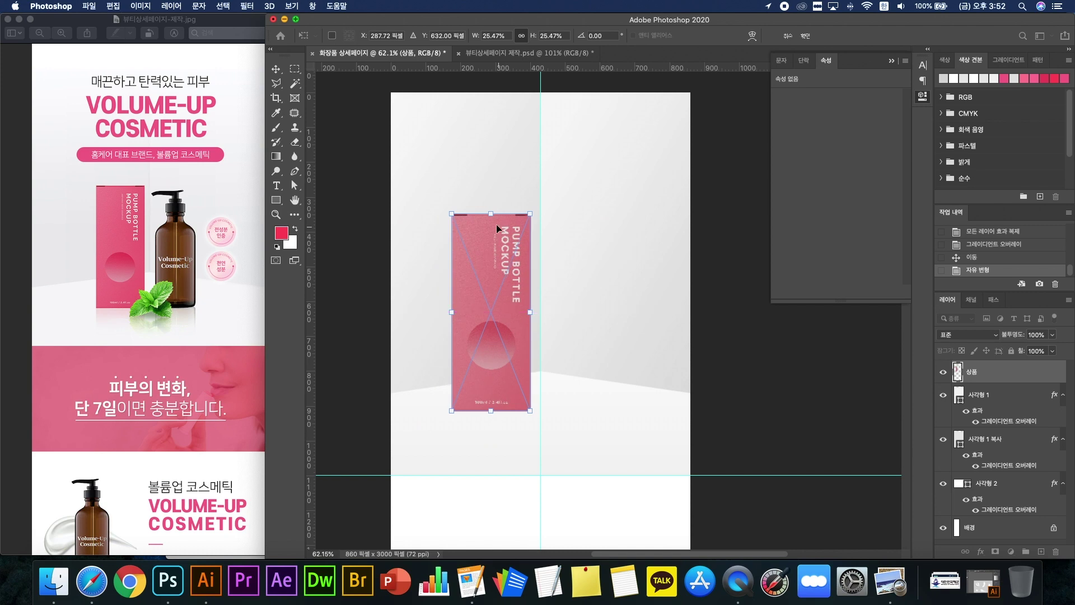
key(Return)
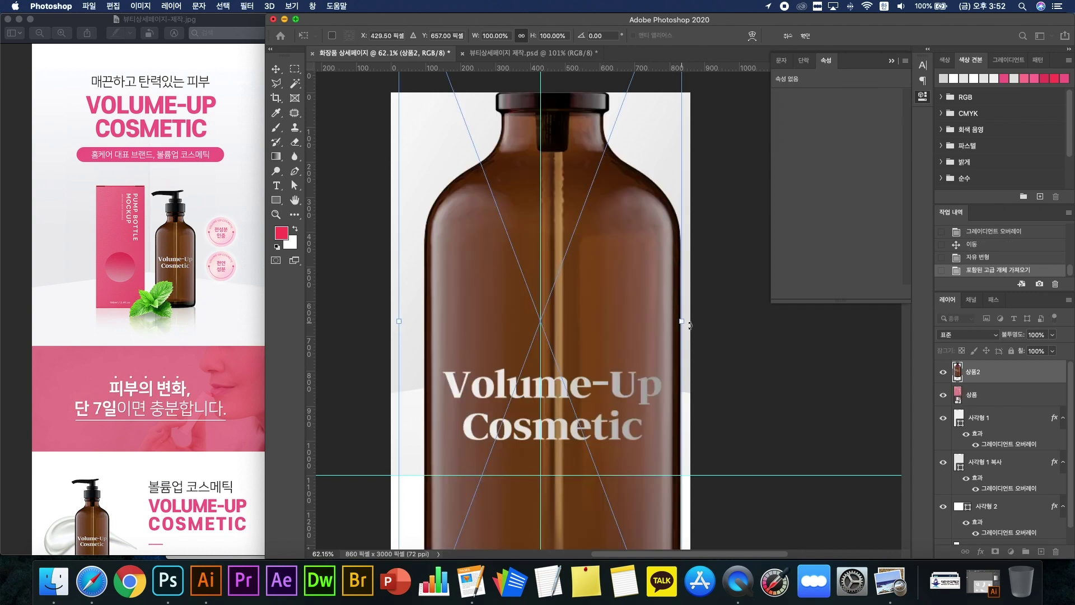
Step: Scale the bottle 상품2 to about 26.4% to match the box's height and position it to the right of the box
drag(665, 321, 563, 304)
drag(548, 260, 552, 214)
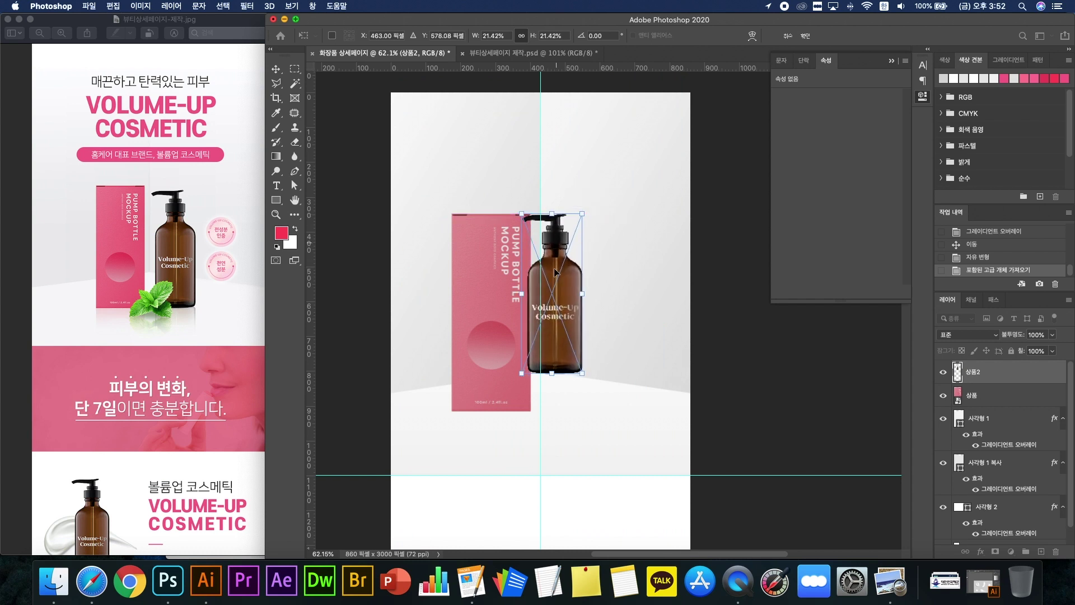
drag(553, 379, 553, 412)
drag(572, 363, 601, 361)
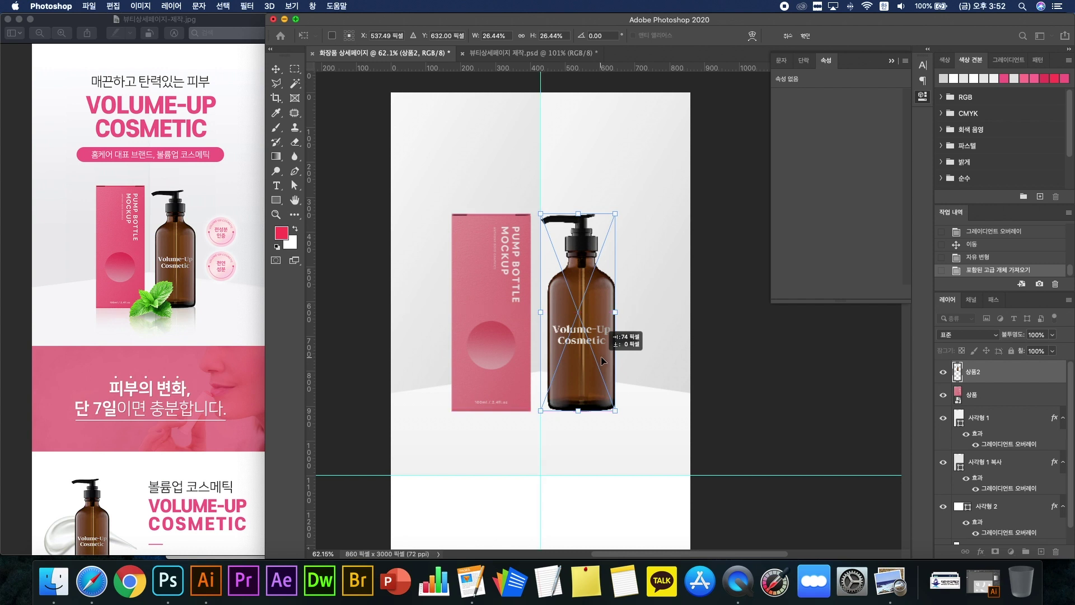
key(Return)
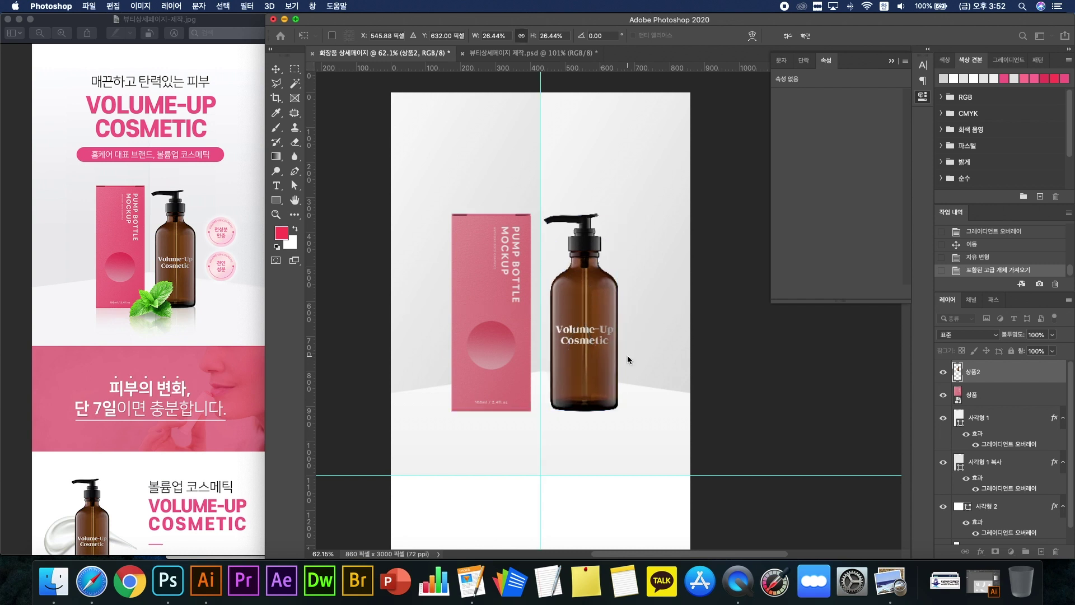
Step: Scale the box and bottle down together to about 465 px high, nudge them to the right, and deselect them
shift+click(473, 307)
key(ctrl+t)
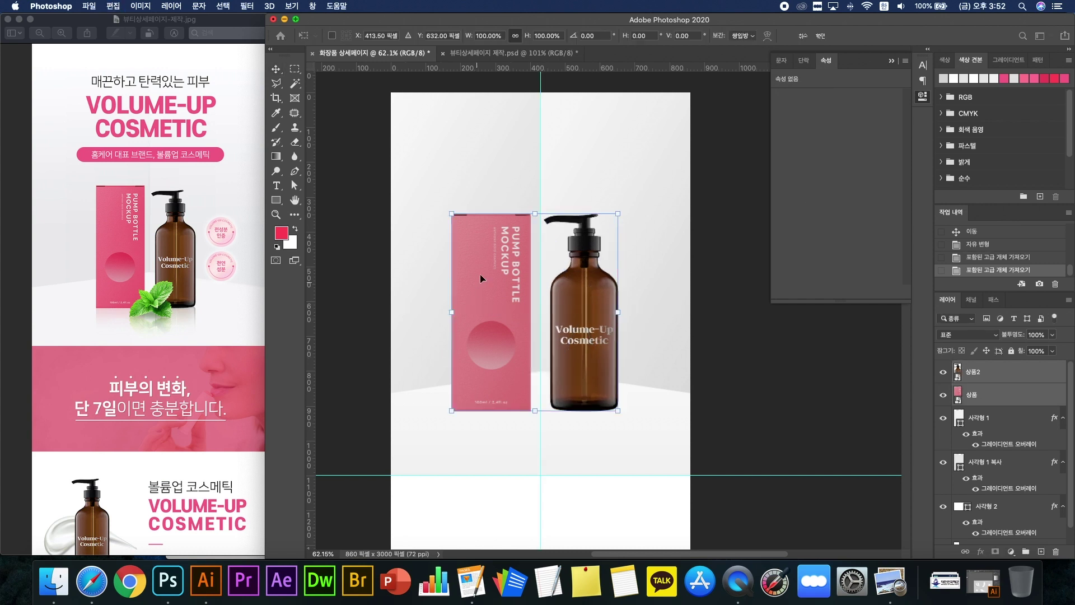
drag(534, 210, 535, 246)
key(Return)
scroll(631, 300, down, 3)
scroll(629, 296, up, 5)
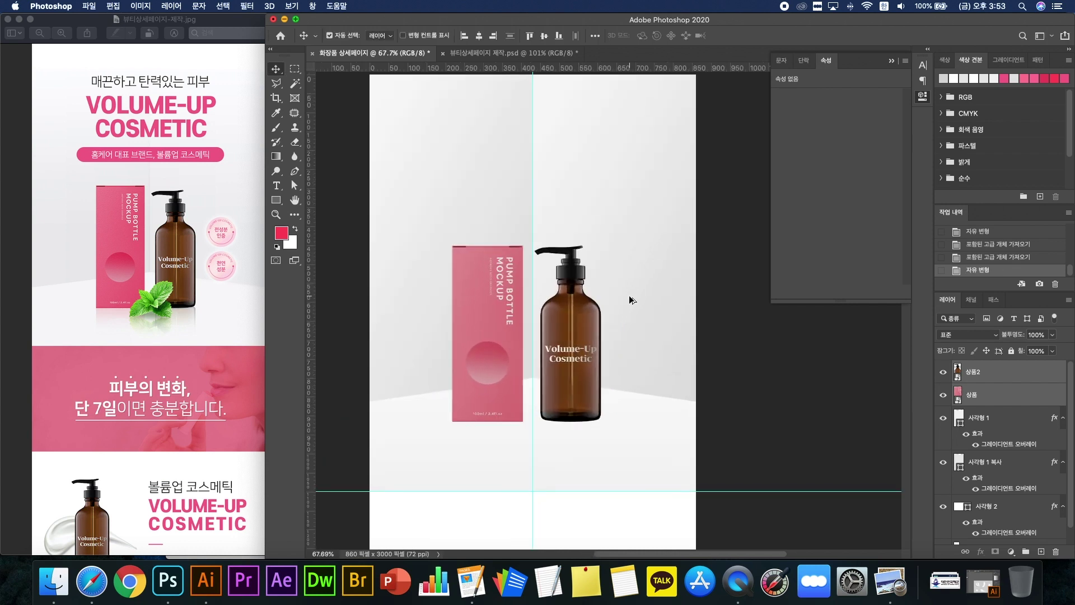
key(Right)
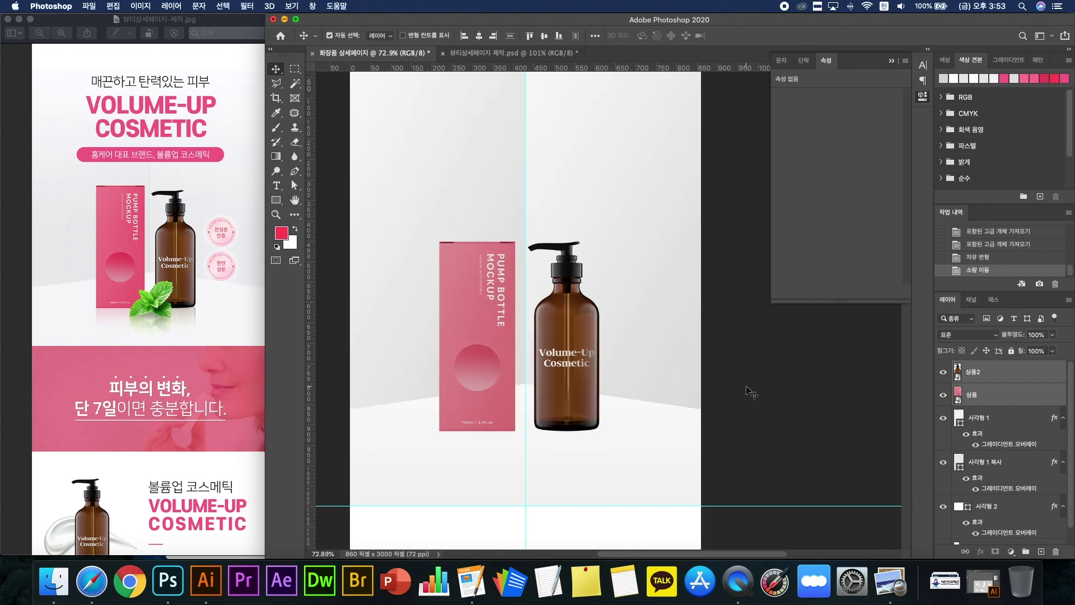
click(747, 387)
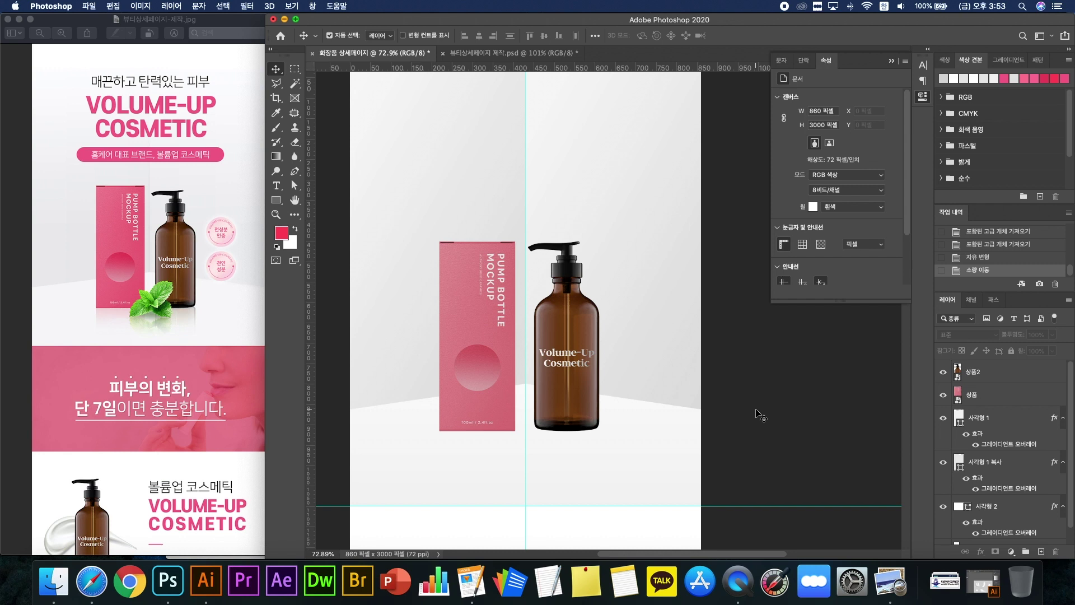
Step: Select the pink box layer 상품, briefly hiding and showing it to check that it is the right layer
click(510, 336)
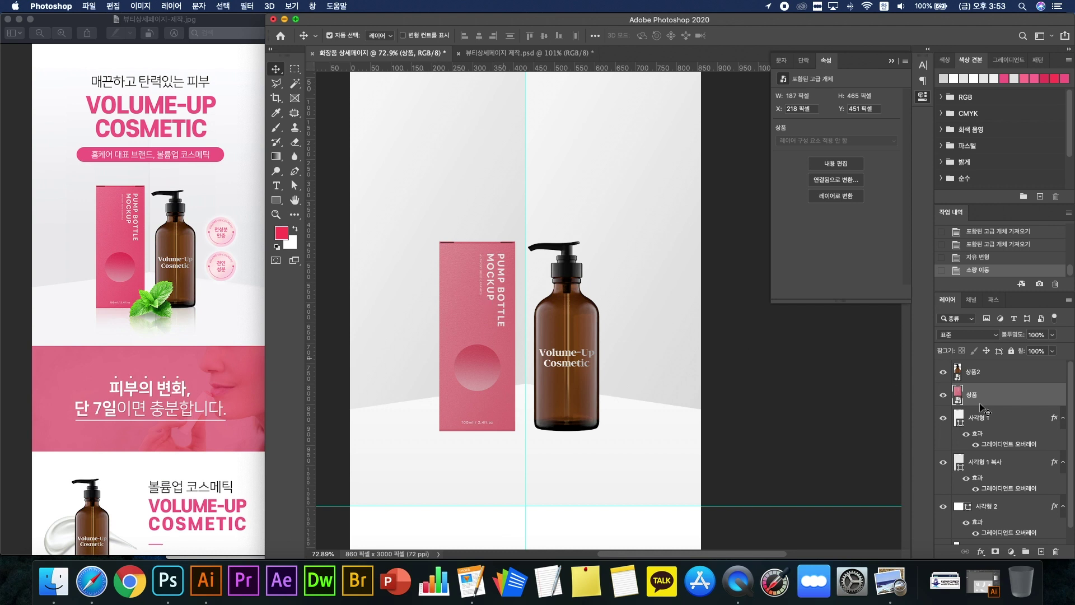
click(941, 395)
click(941, 394)
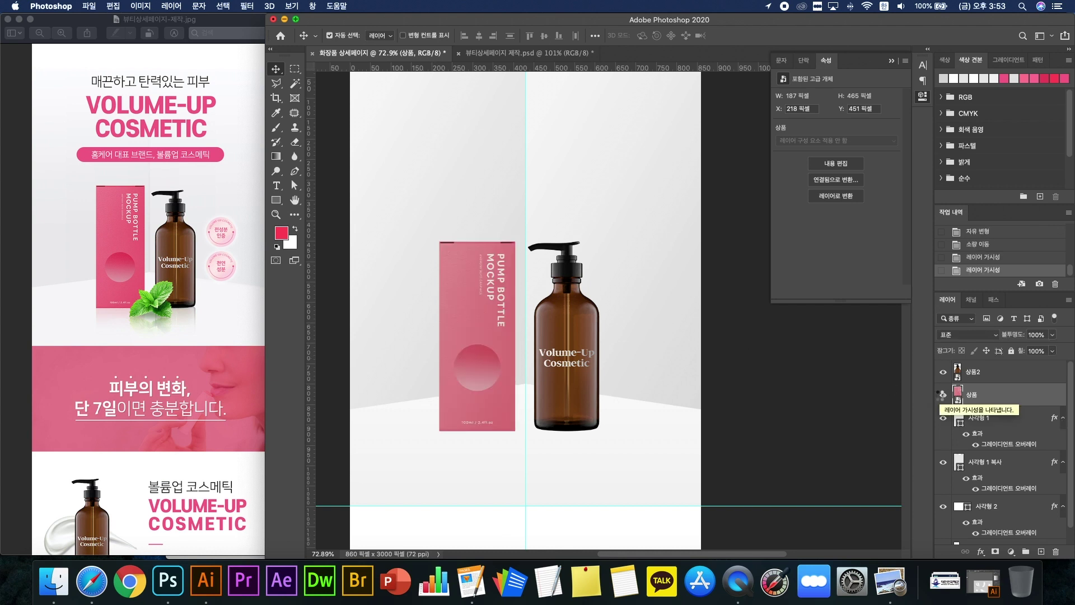
click(794, 415)
click(977, 398)
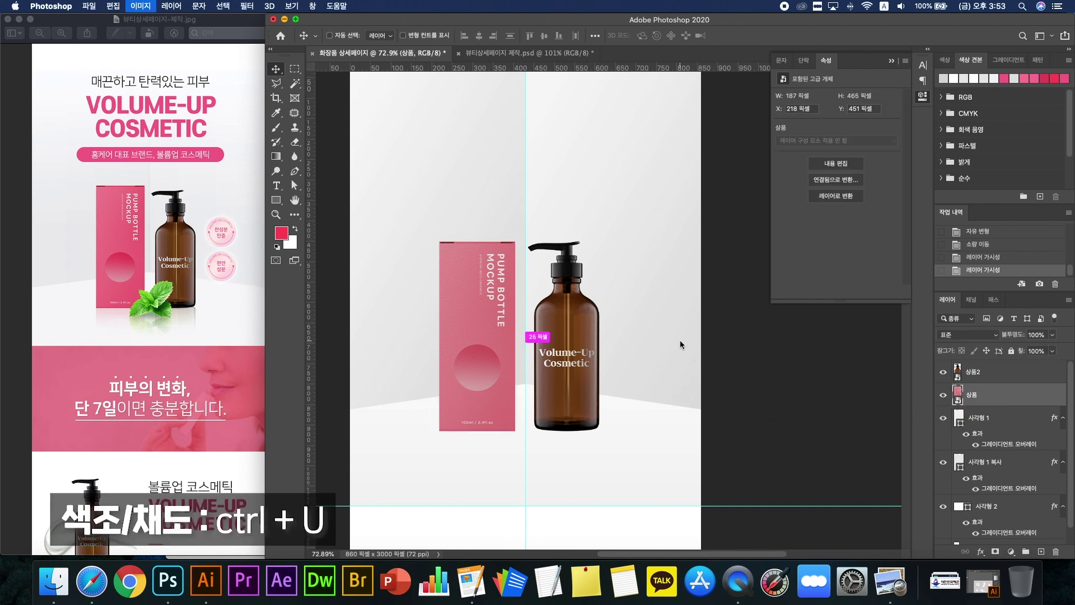
key(ctrl+u)
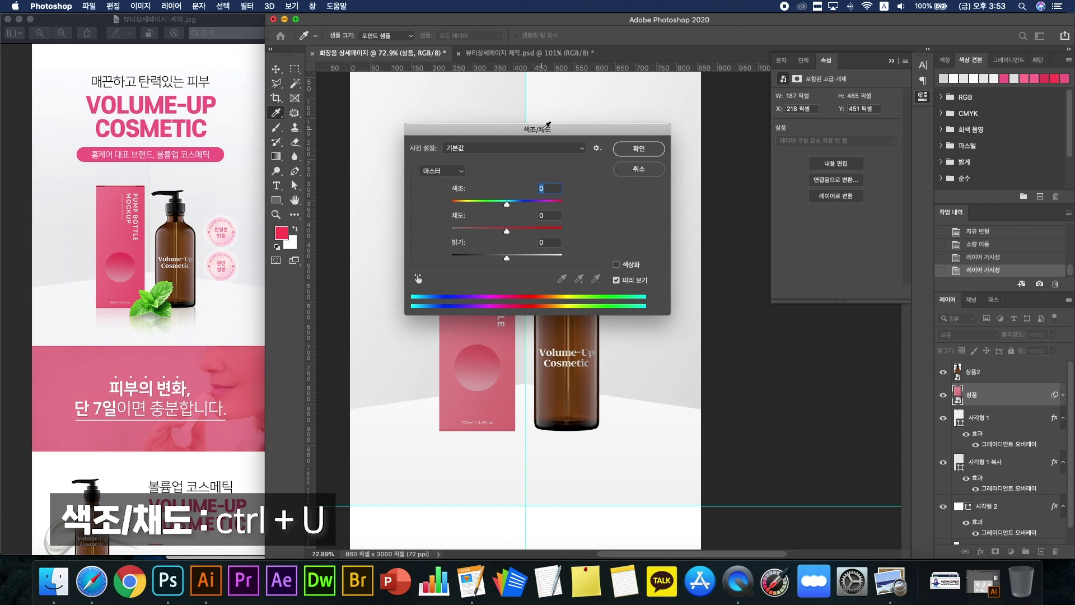
drag(547, 128, 800, 291)
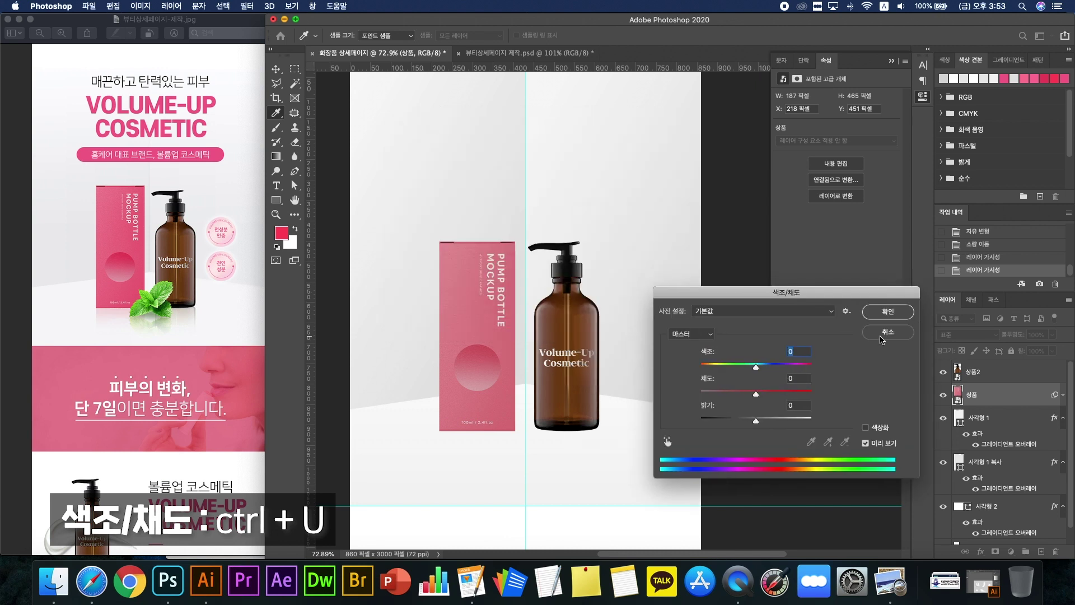
click(880, 335)
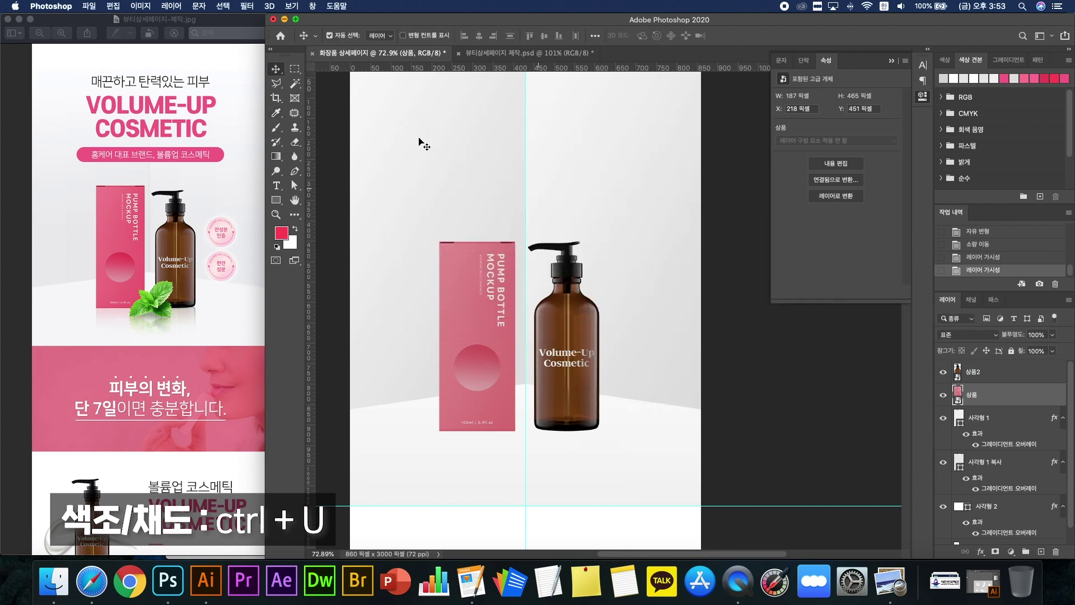
Step: Apply a Hue/Saturation adjustment to the pink box with hue -5 and saturation about +21, and deselect its layer
click(149, 8)
mouse_move(152, 41)
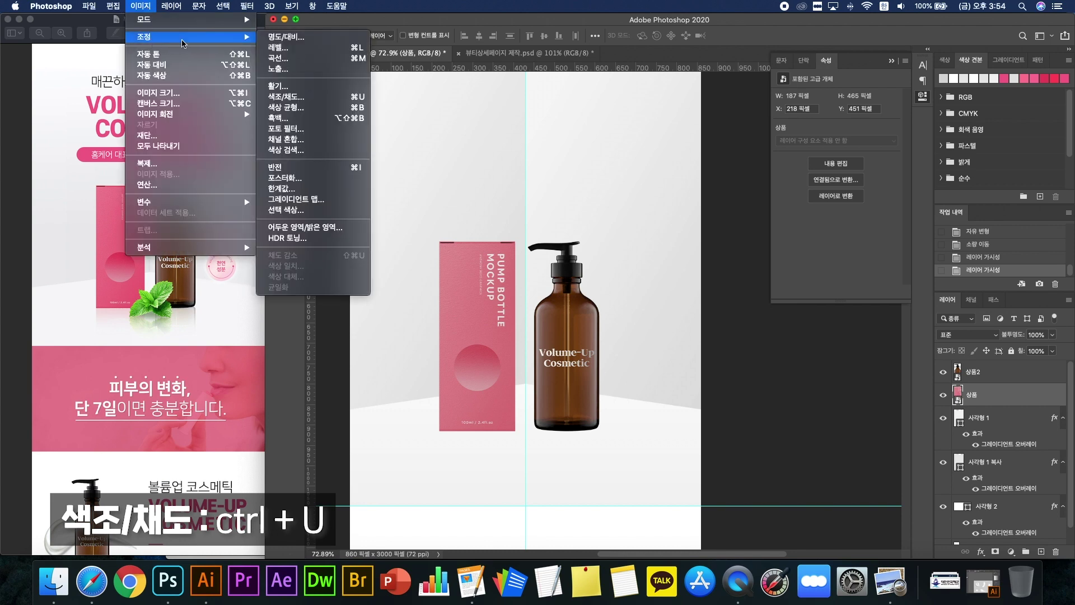
click(274, 100)
drag(688, 290, 662, 255)
drag(746, 356, 724, 328)
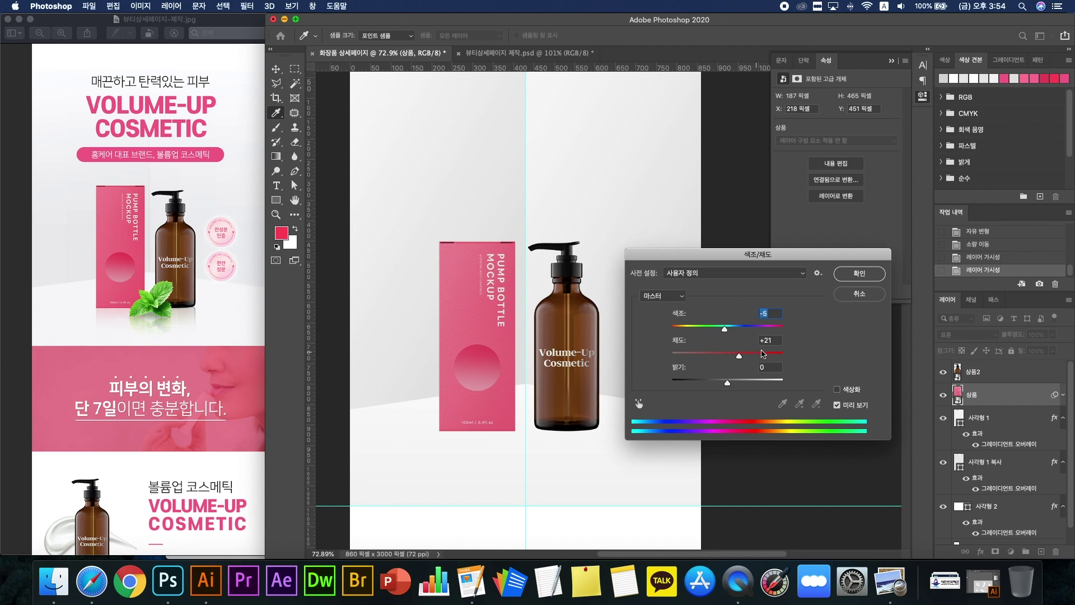
key(Tab)
key(Down)
click(849, 279)
key(v)
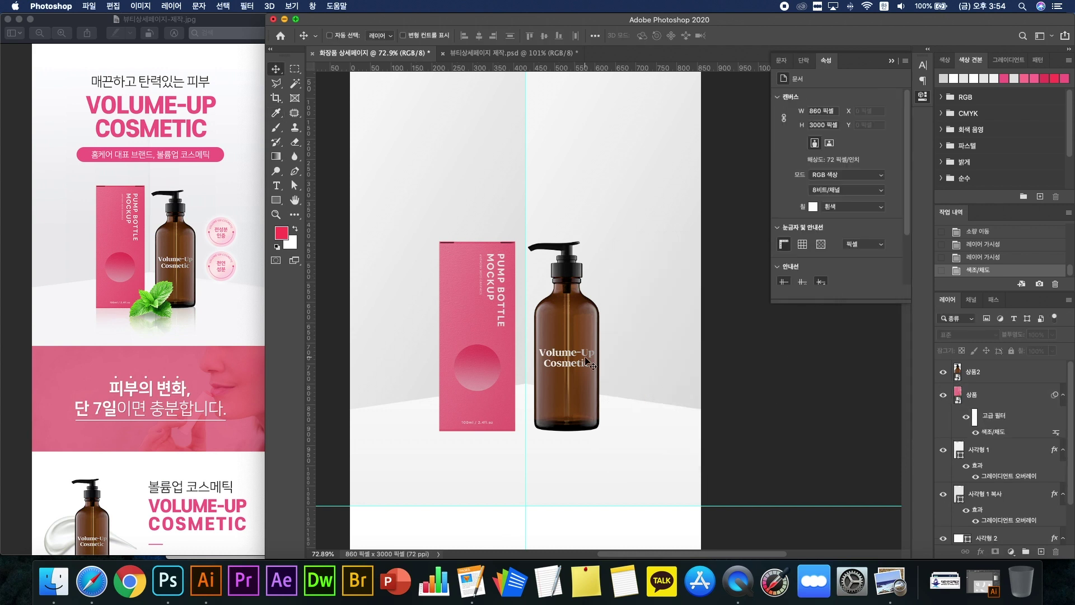
Step: Compare the box's colour before and after by repeatedly undoing and redoing the Hue/Saturation adjustment
key(super+z)
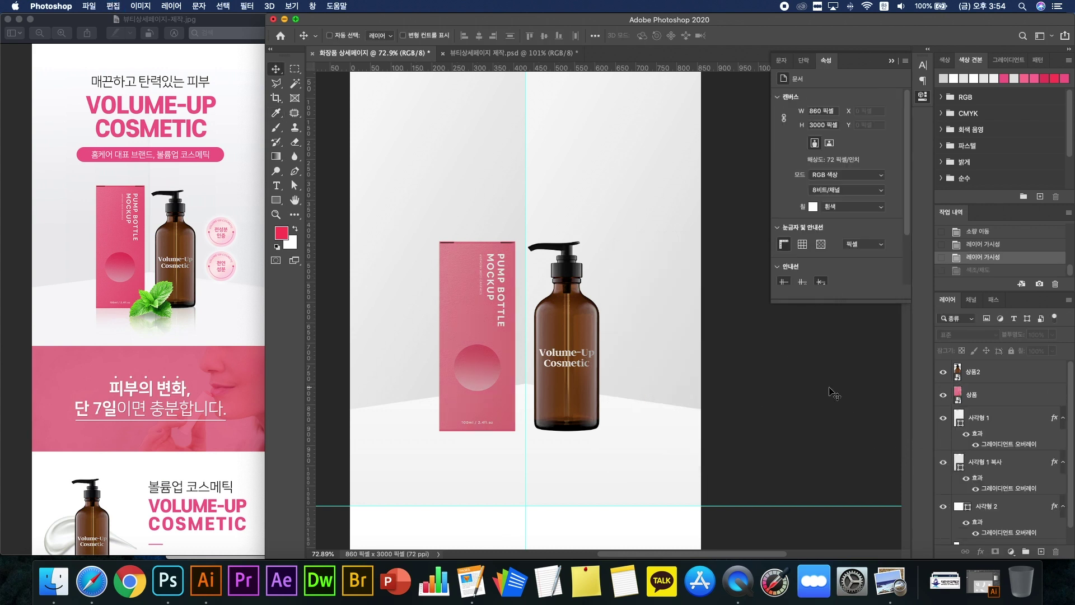
key(super+shift+z)
key(super+z)
key(super+shift+z)
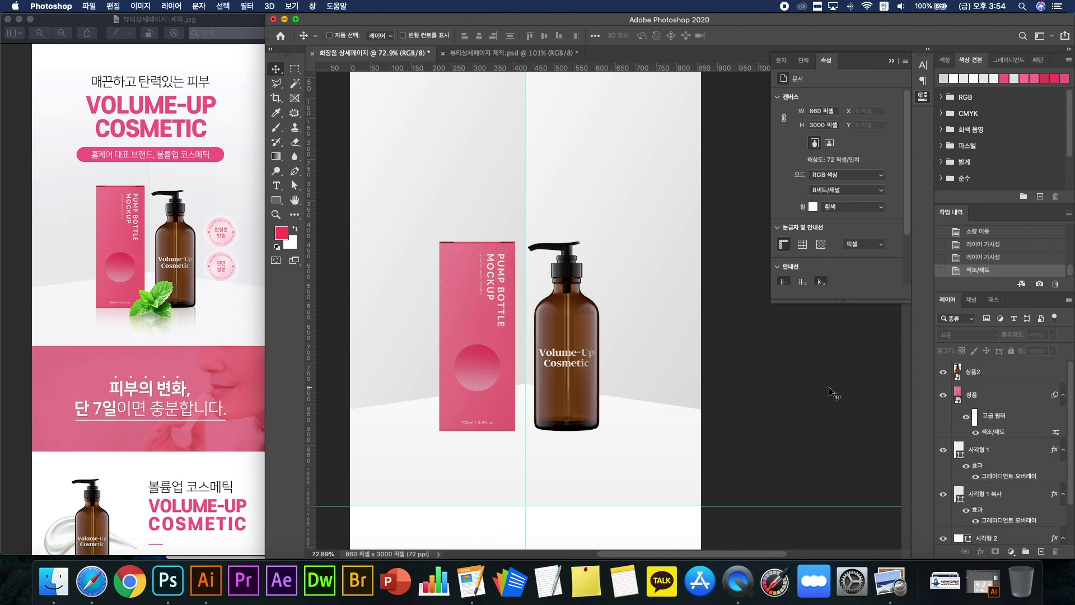
key(super)
Step: Place 나무잎 누끼.png from the 화장품_로션 folder, scaled to about 146 × 122 px at the base between box and bottle, and select the bottle layer 상품2
scroll(559, 351, down, 2)
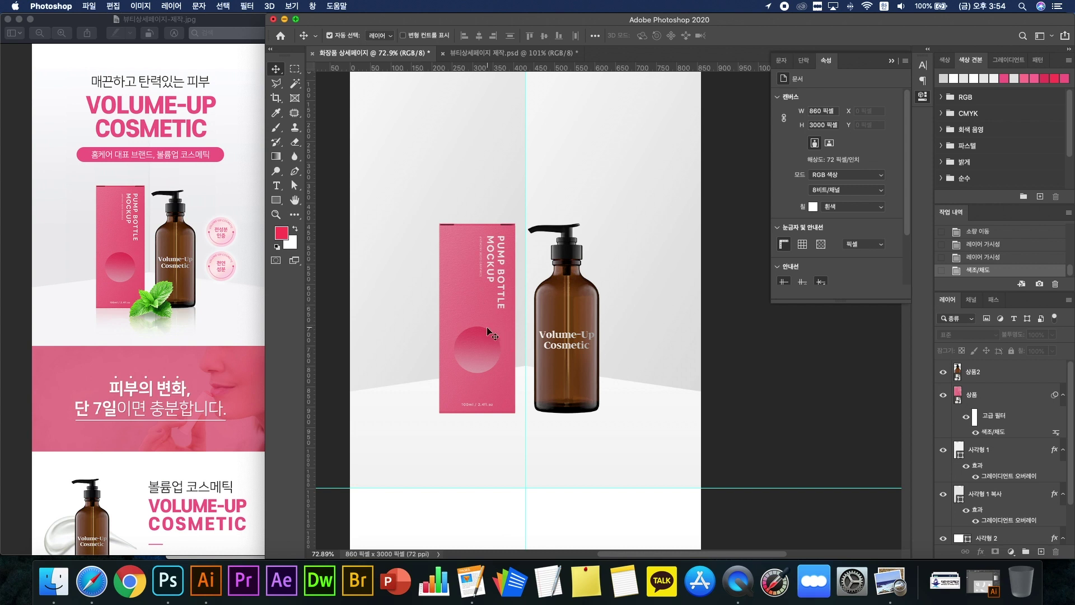
click(39, 580)
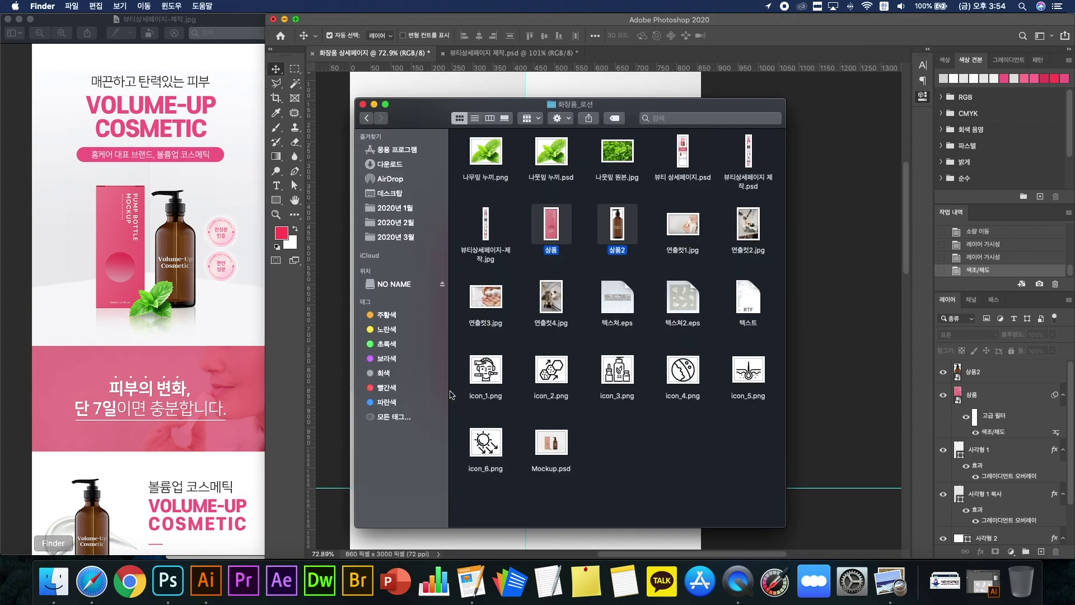
click(609, 151)
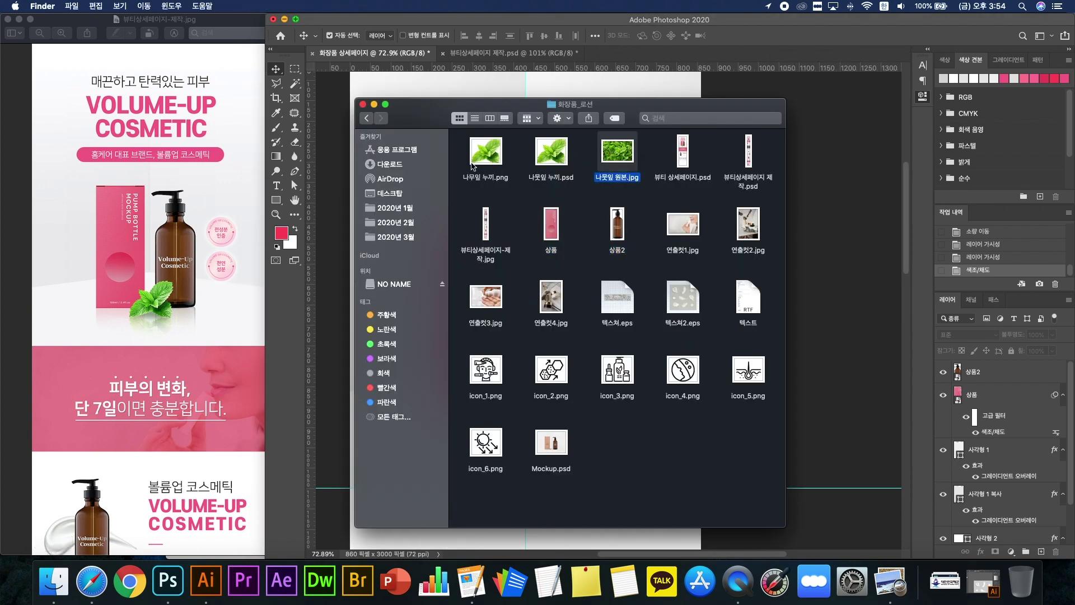
click(488, 147)
drag(488, 148, 850, 337)
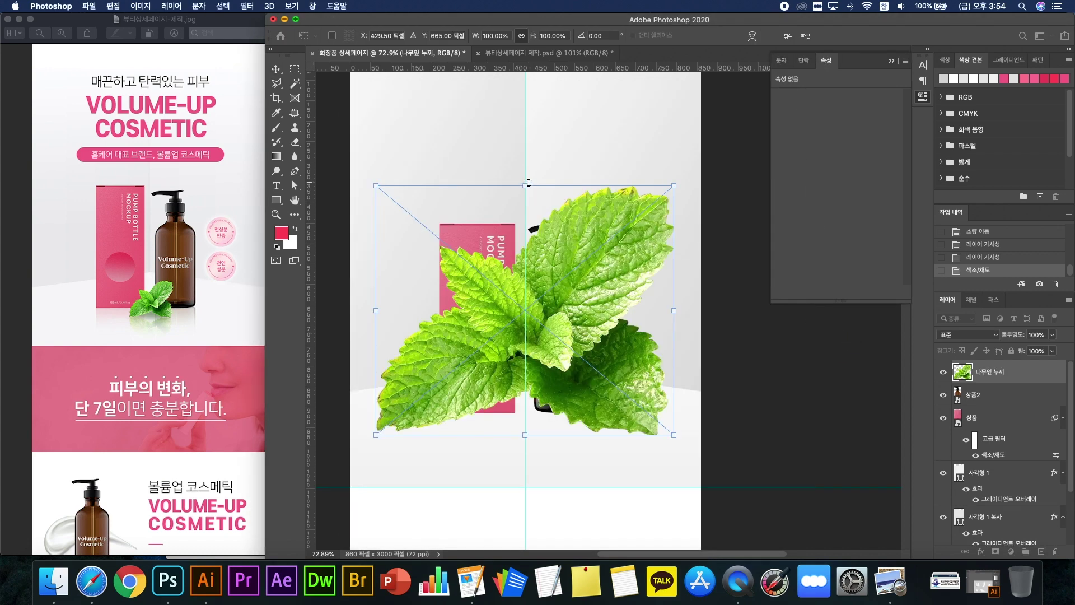
drag(526, 184, 536, 382)
key(Return)
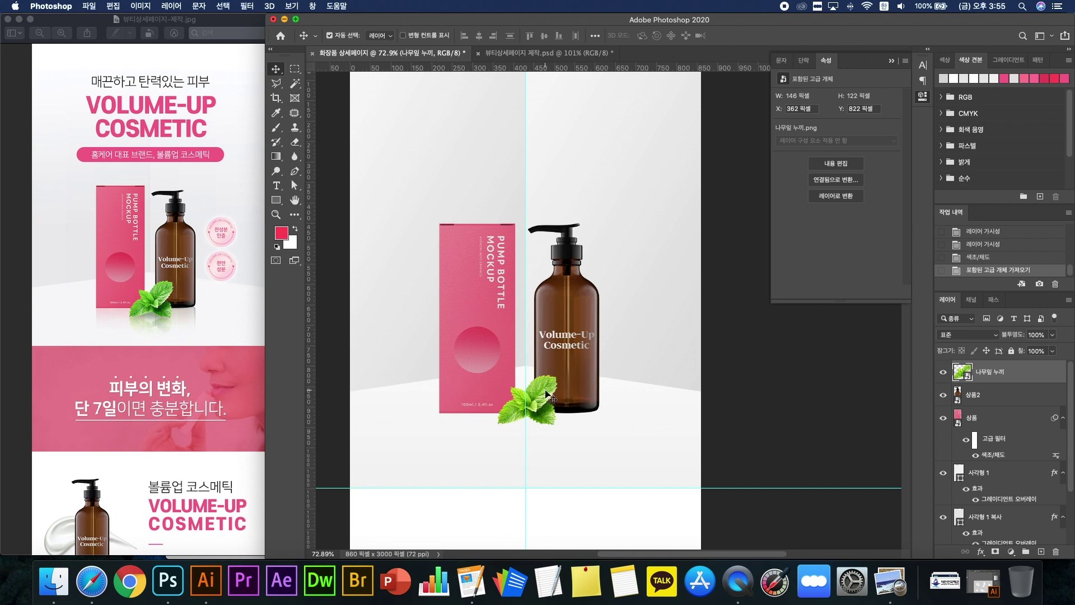
click(550, 334)
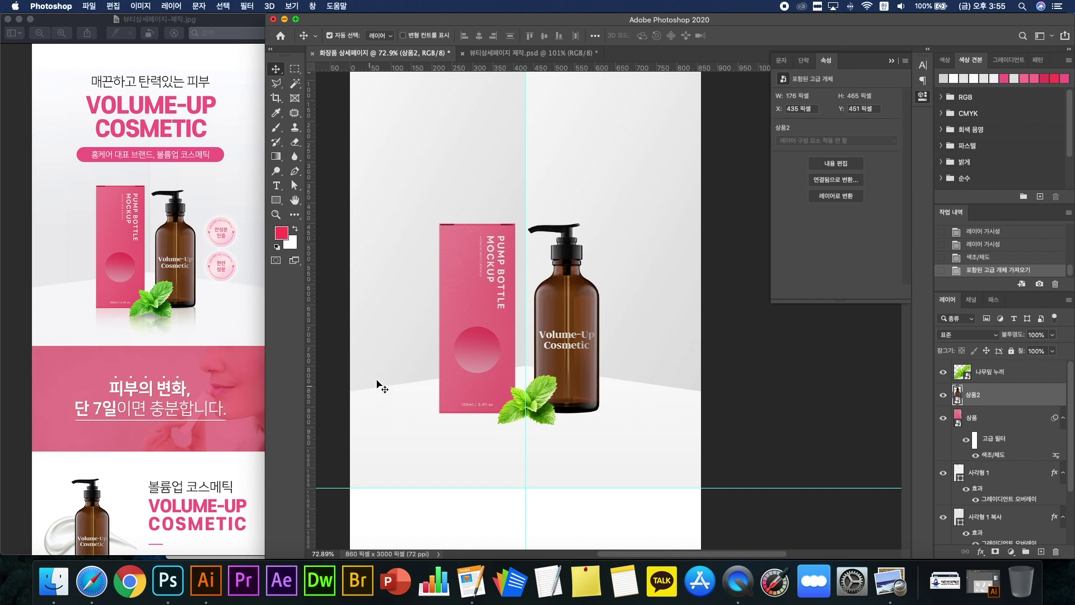
Step: Apply a Hue/Saturation adjustment to the mint leaf layer 나무잎 누끼 with hue +15 and saturation about -4
click(541, 410)
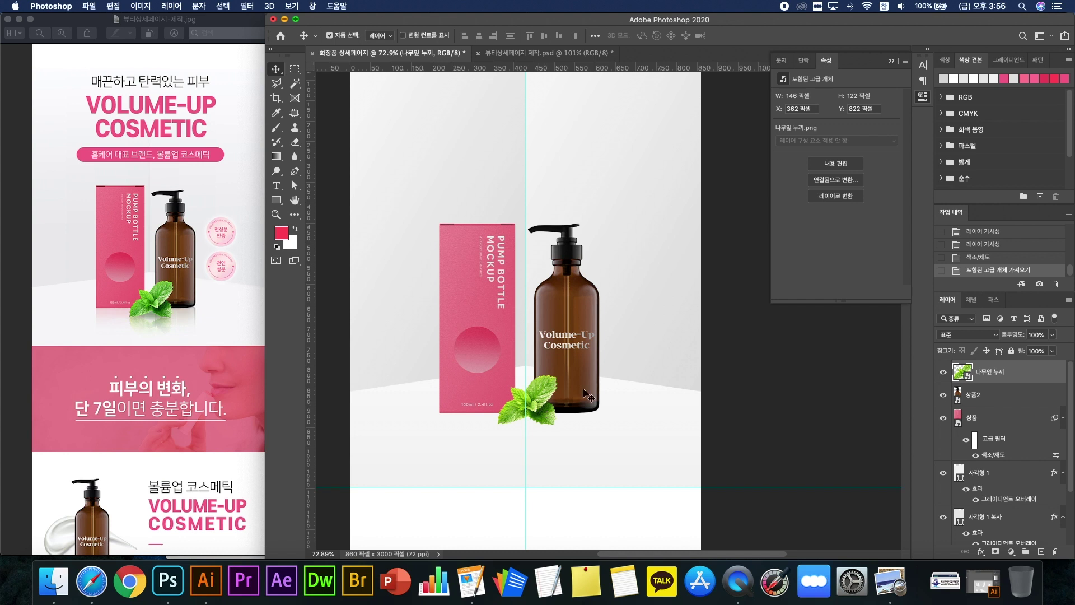
click(768, 402)
click(543, 395)
scroll(585, 400, up, 2)
drag(612, 365, 653, 391)
scroll(646, 407, down, 2)
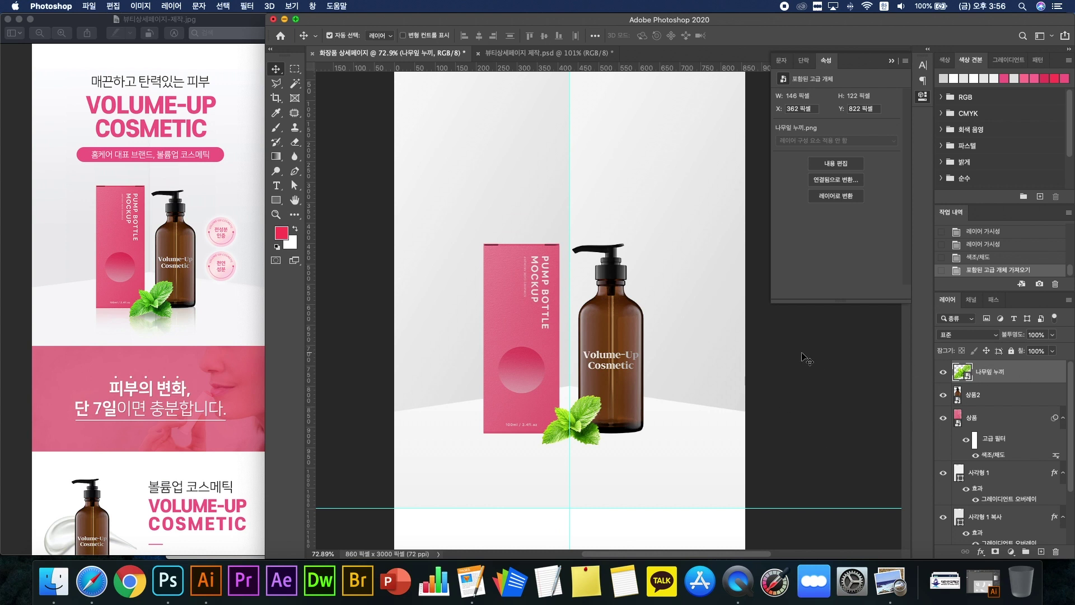
key(ctrl+u)
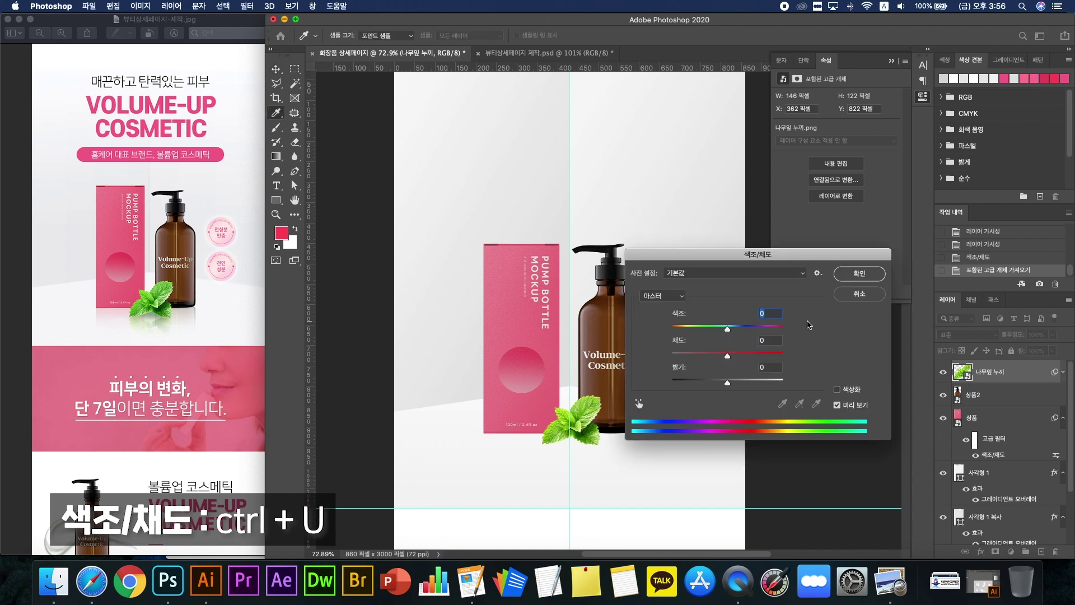
drag(727, 331, 736, 332)
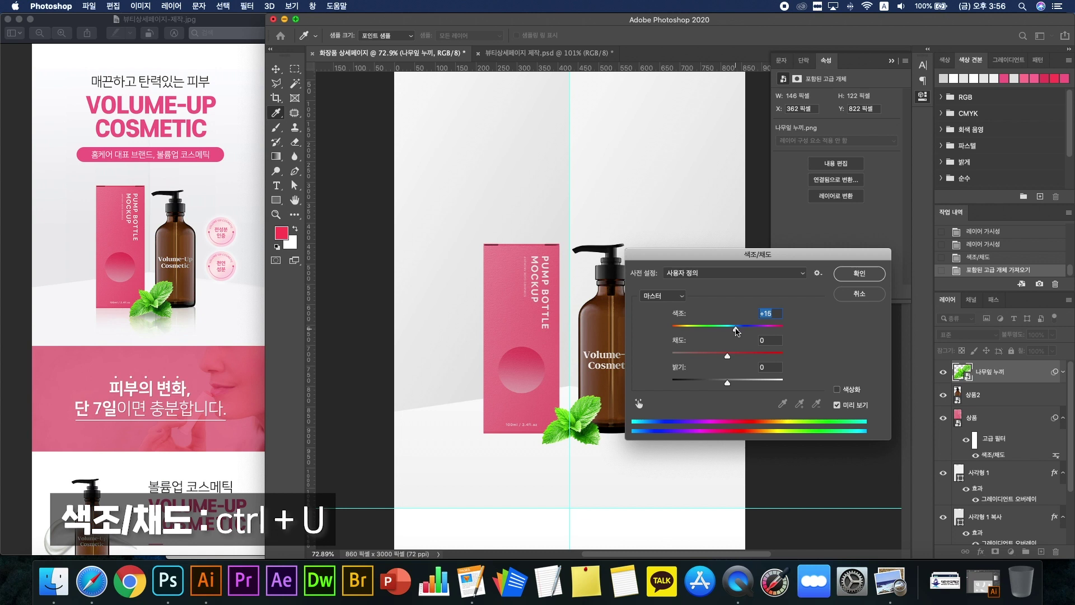
drag(735, 370, 733, 370)
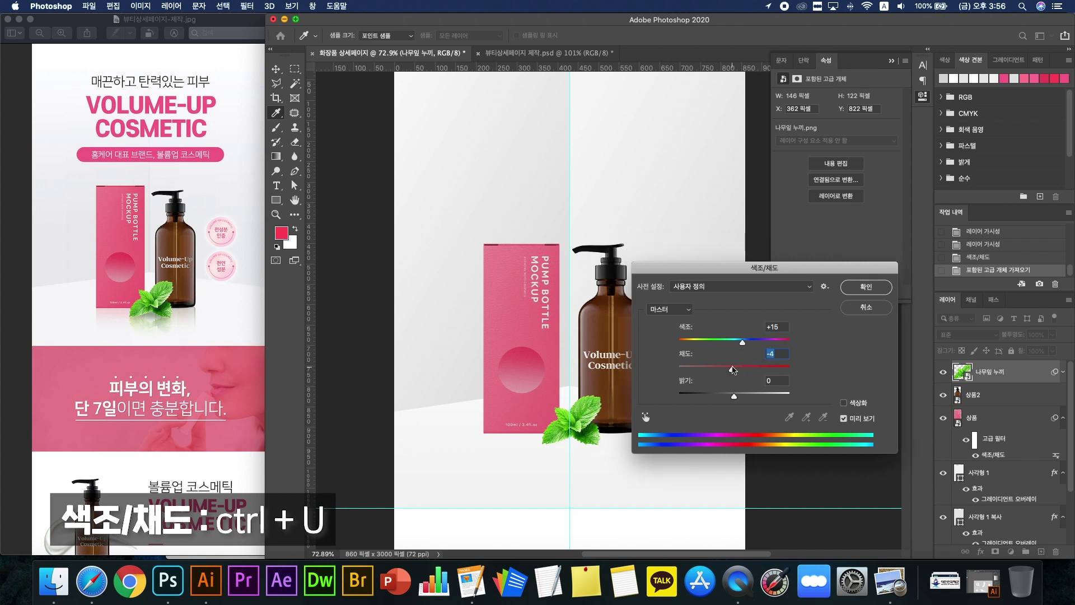
click(865, 286)
Step: Compare the mint leaves' colour with and without the adjustment, and examine the product reflections in the reference image 뷰티상세페이지-제작.jpg
scroll(590, 454, up, 5)
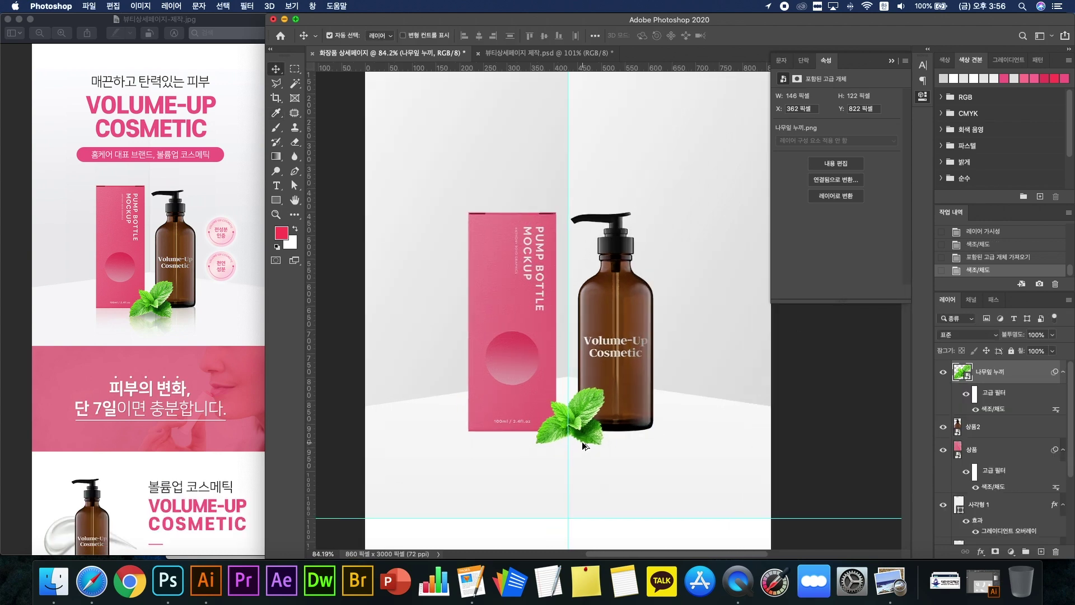
key(super+z)
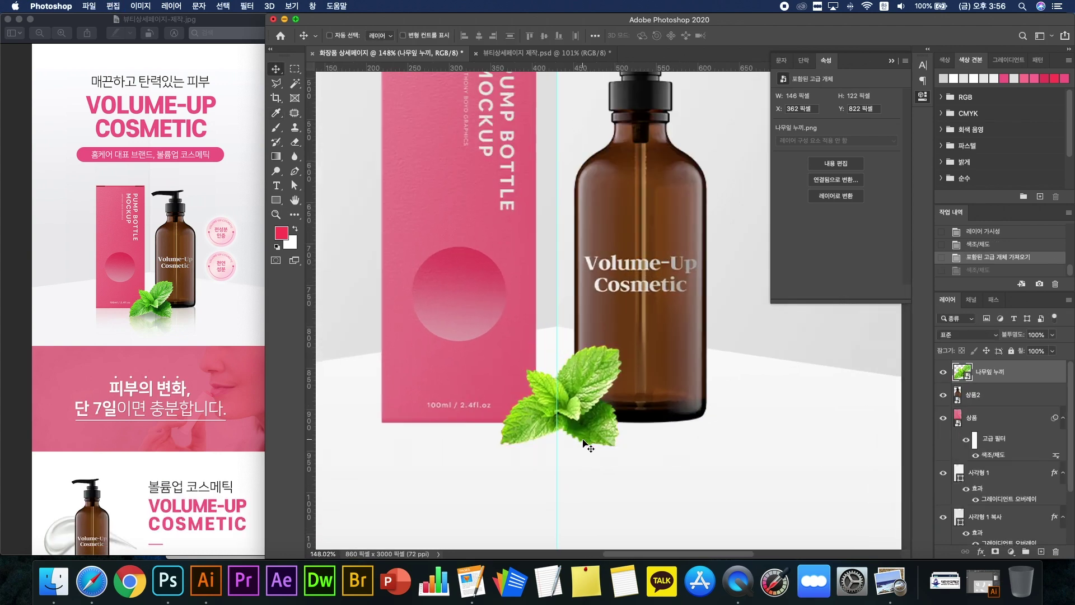
key(super+shift+z)
scroll(583, 442, down, 4)
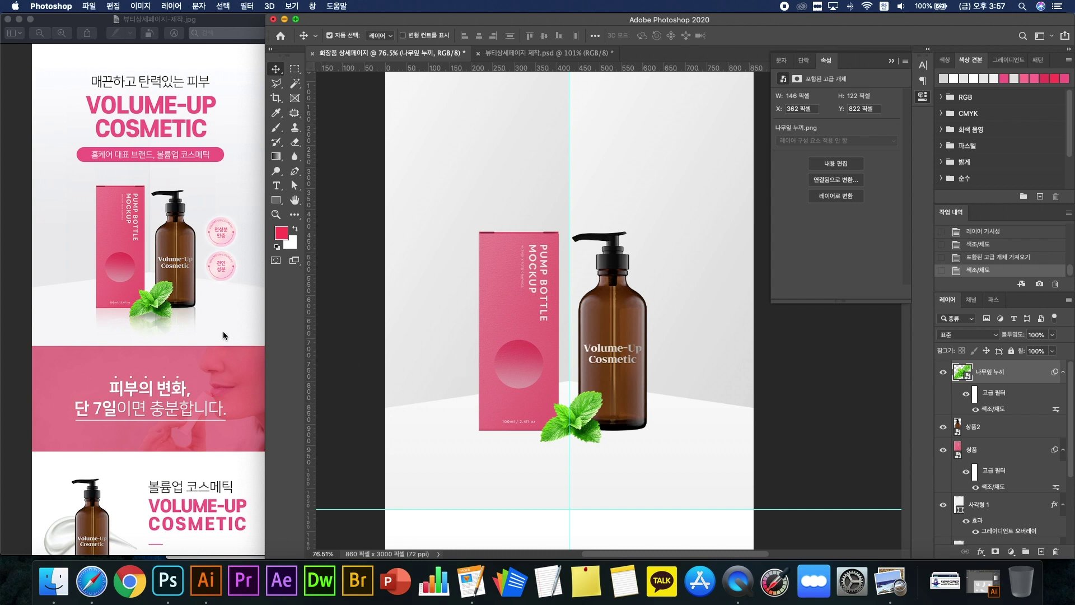
click(164, 313)
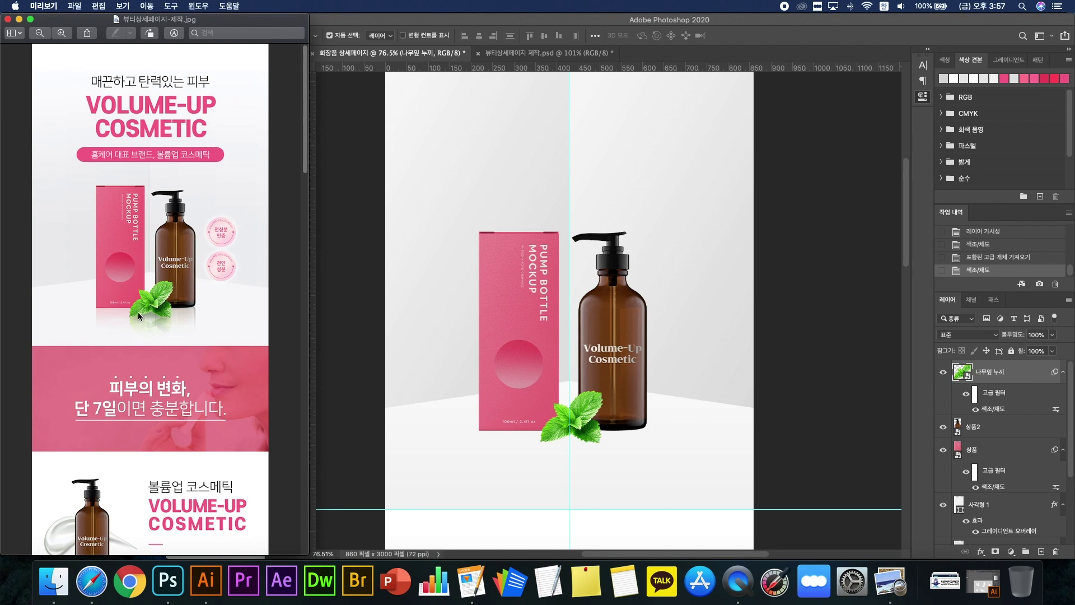
scroll(139, 314, up, 5)
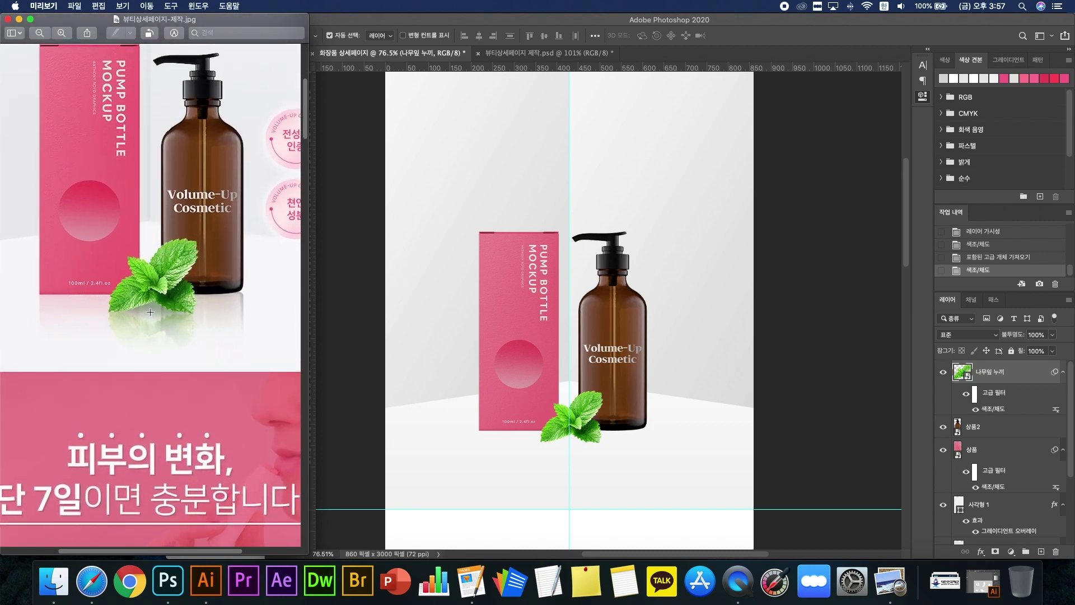
scroll(182, 326, down, 5)
click(384, 300)
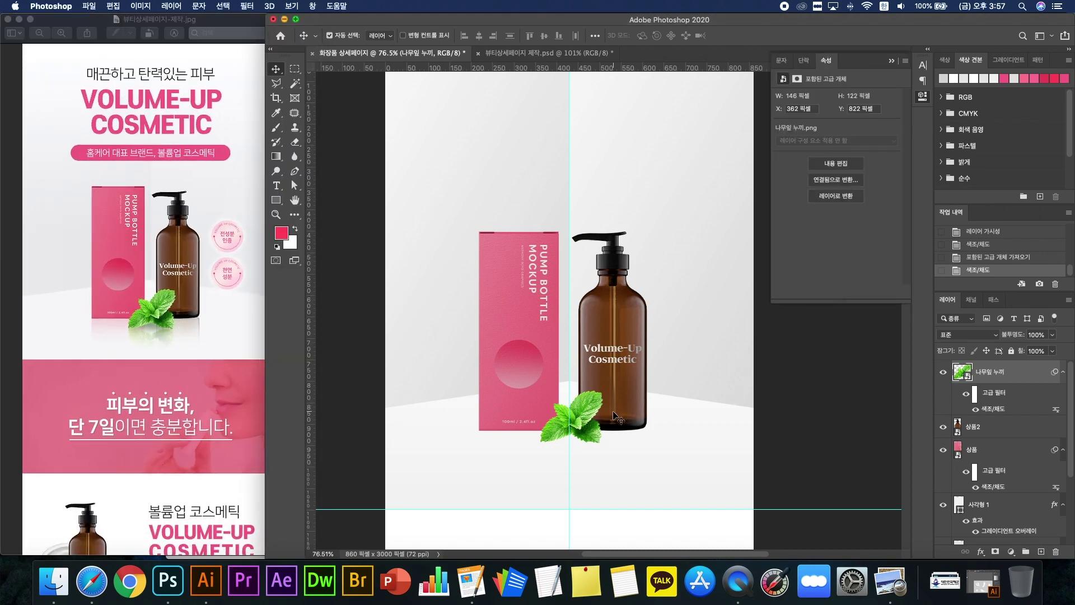
Step: Duplicate the mint, bottle and box layers together directly beneath the originals and group the three copies
click(532, 411)
shift+click(577, 410)
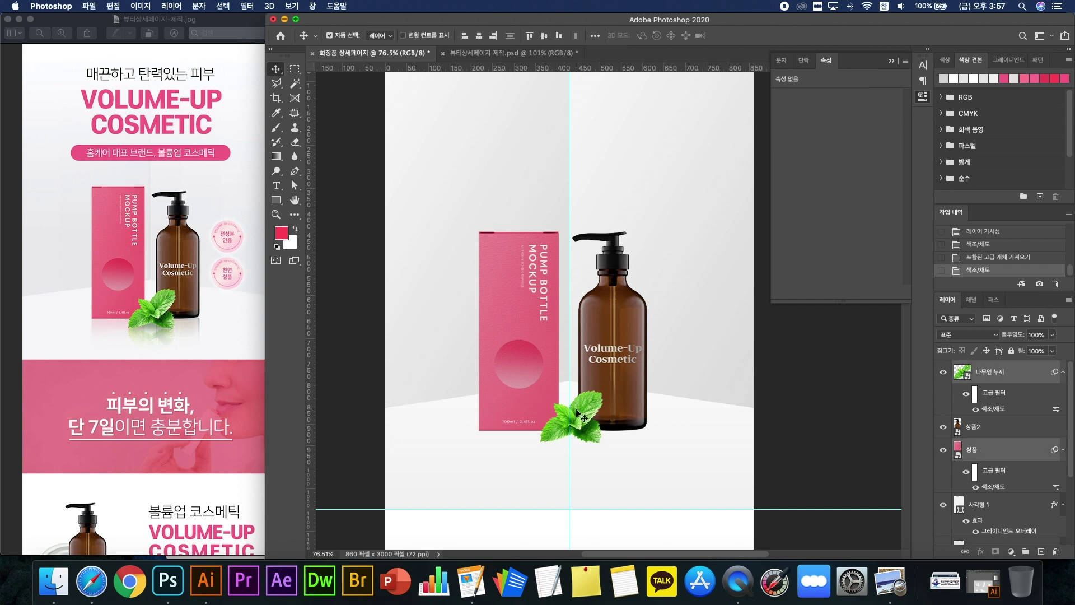
shift+click(625, 403)
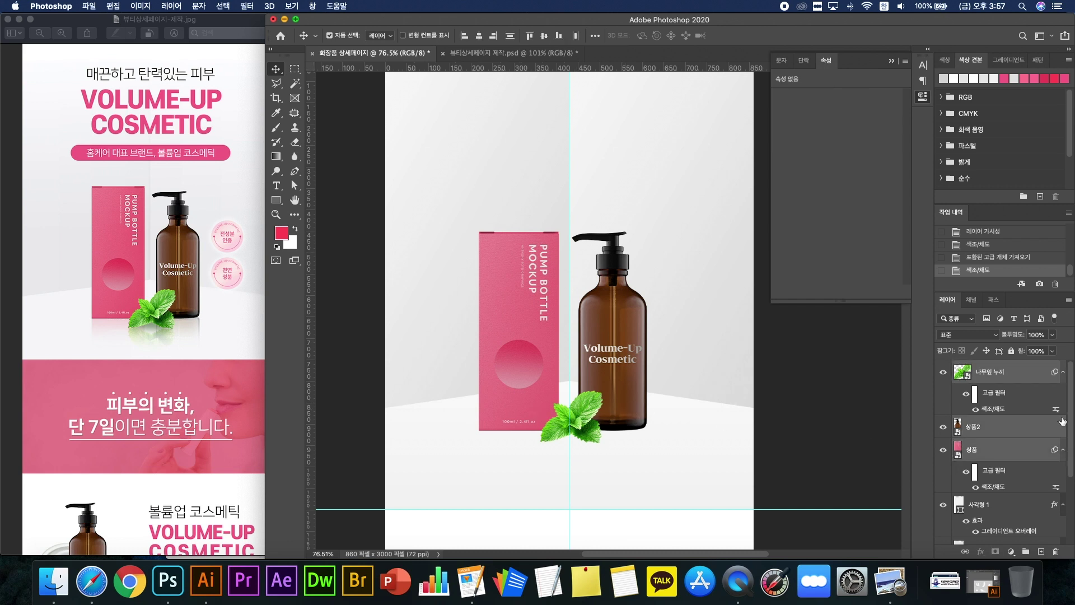
alt+click(1063, 373)
drag(989, 376, 987, 427)
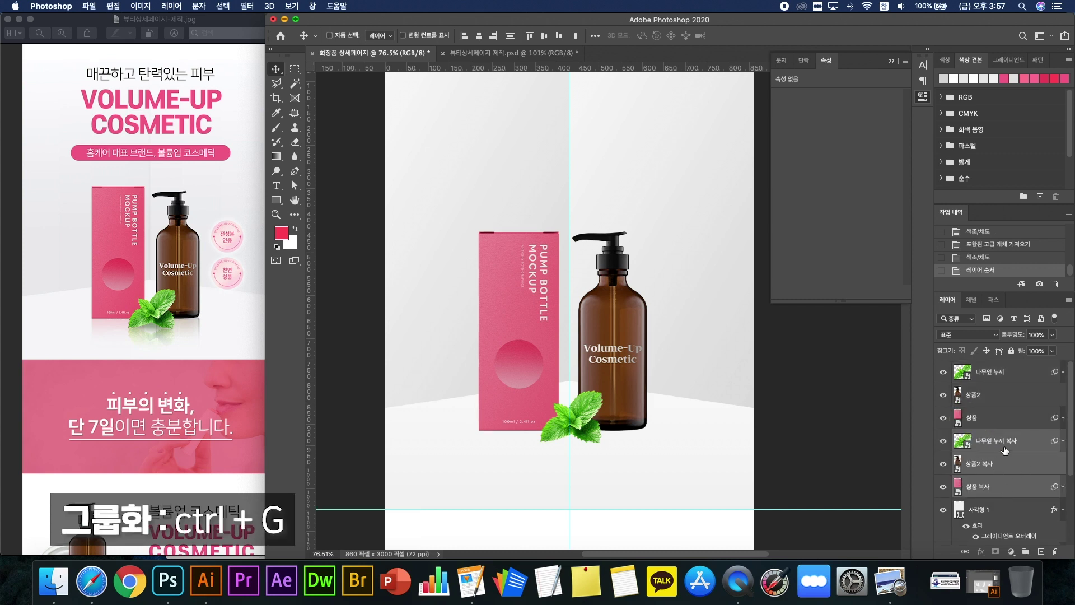
key(ctrl+g)
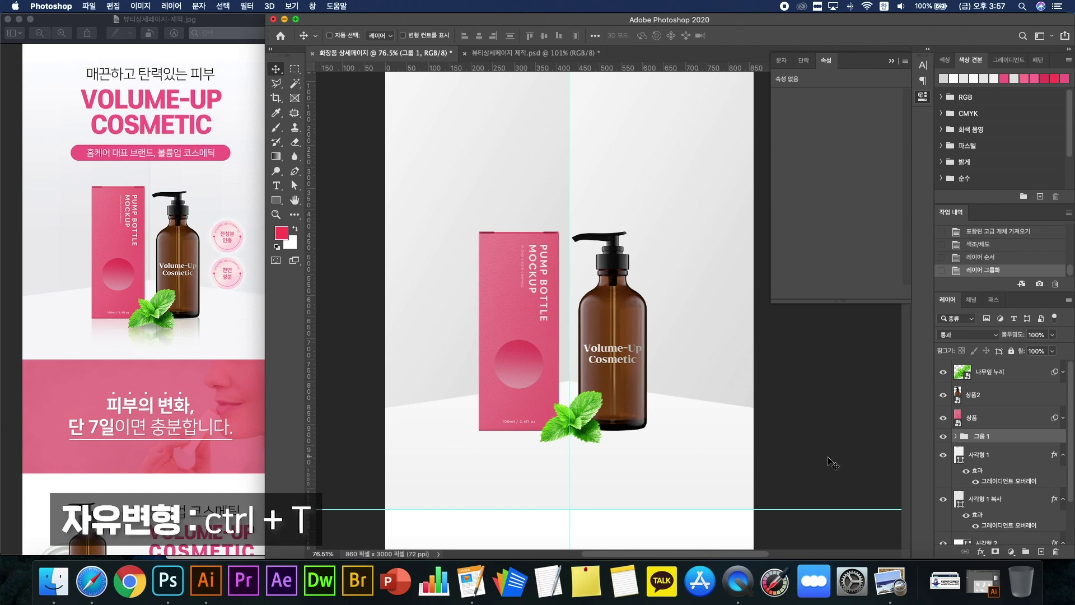
Step: Flip the group of copies vertically and move it straight down so it mirrors the products from their bases
key(ctrl+t)
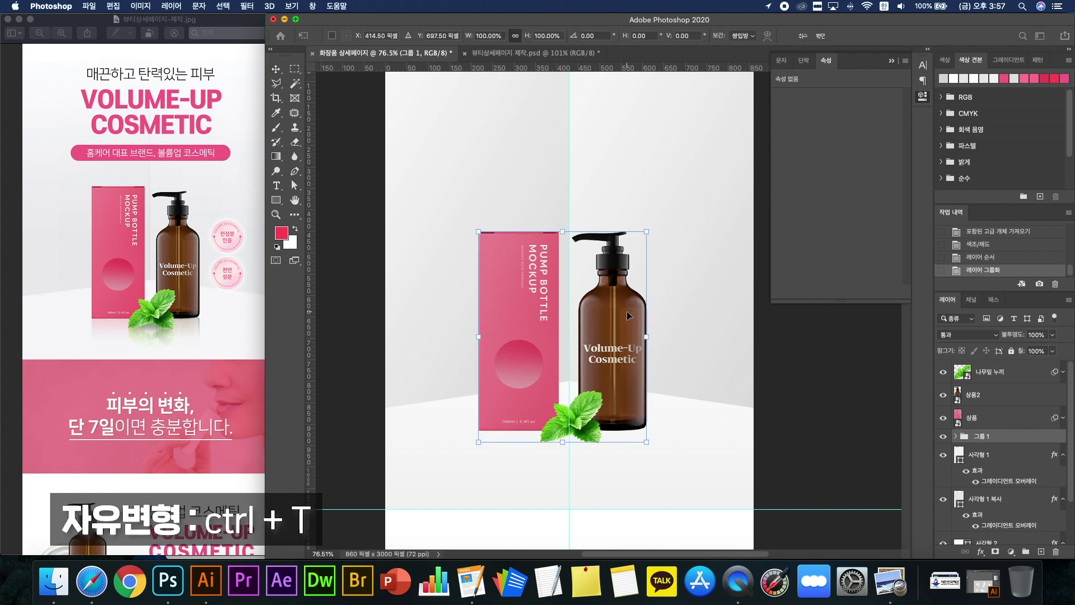
right_click(626, 311)
click(680, 513)
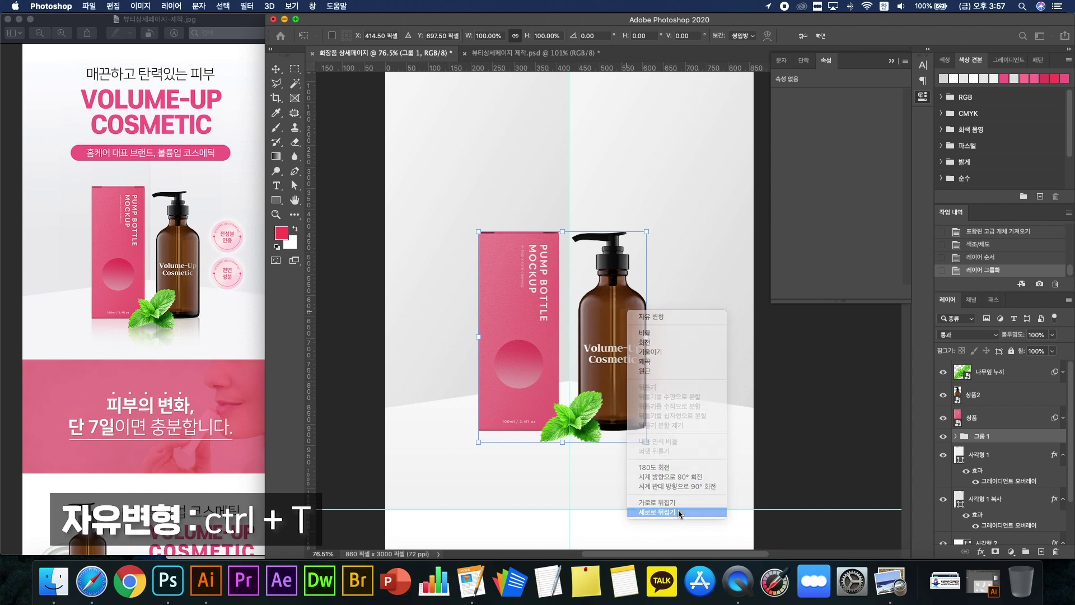
drag(627, 291, 622, 448)
scroll(620, 400, down, 5)
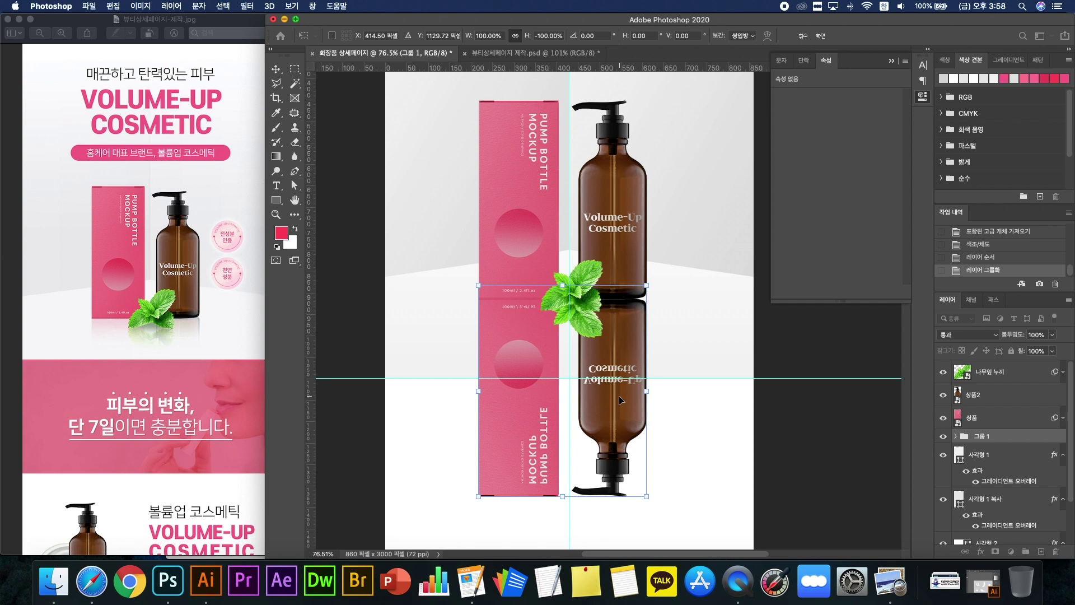
scroll(624, 387, down, 1)
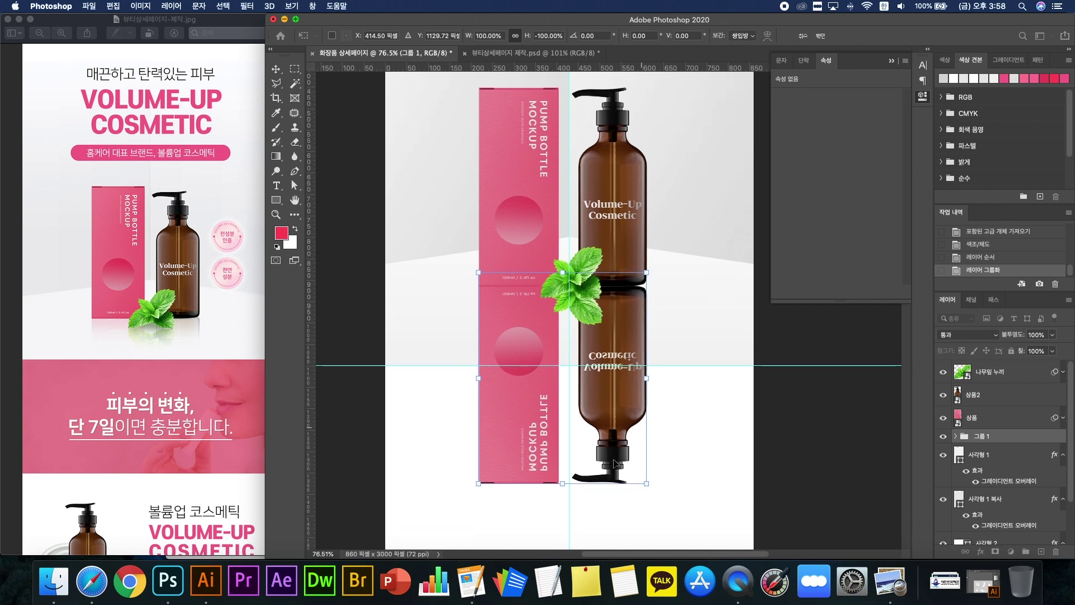
scroll(580, 430, down, 3)
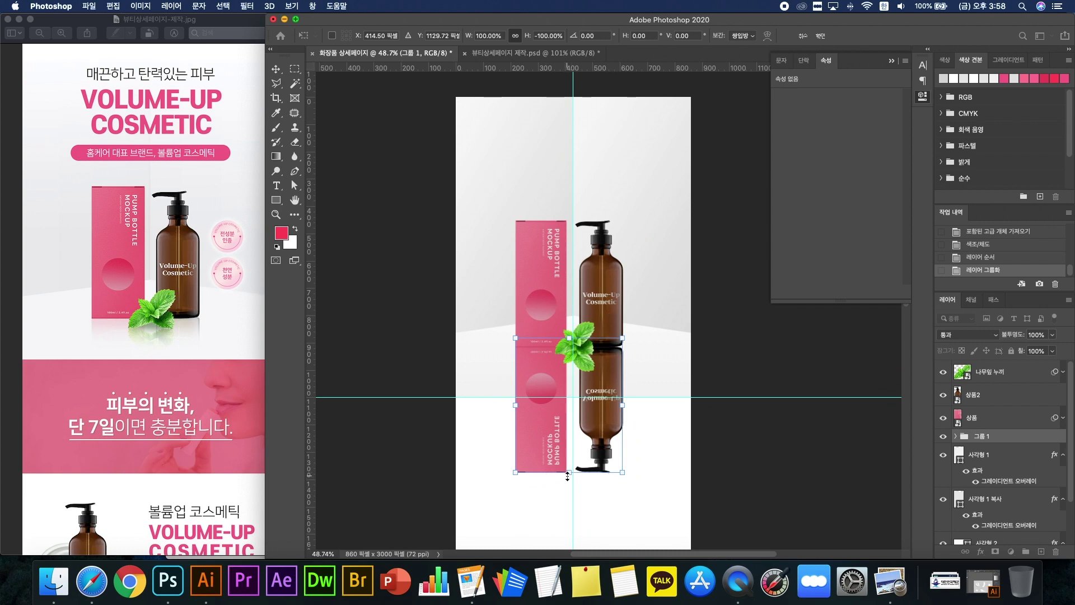
Step: Squash the flipped group vertically until the bottle copy is about 325 px high, keeping its edge against the product bases
drag(567, 476, 575, 378)
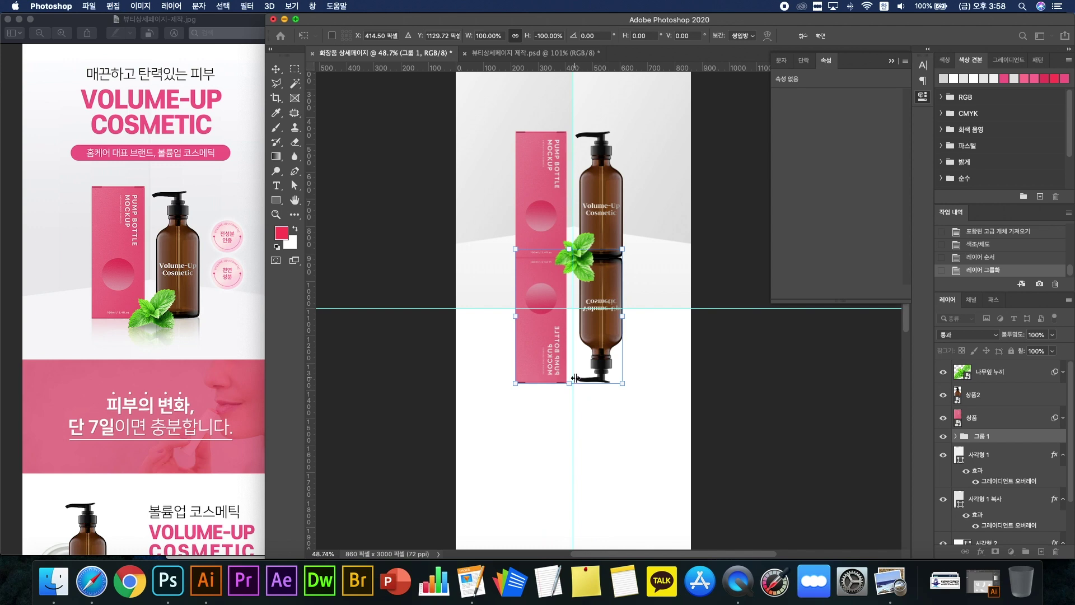
scroll(575, 378, up, 3)
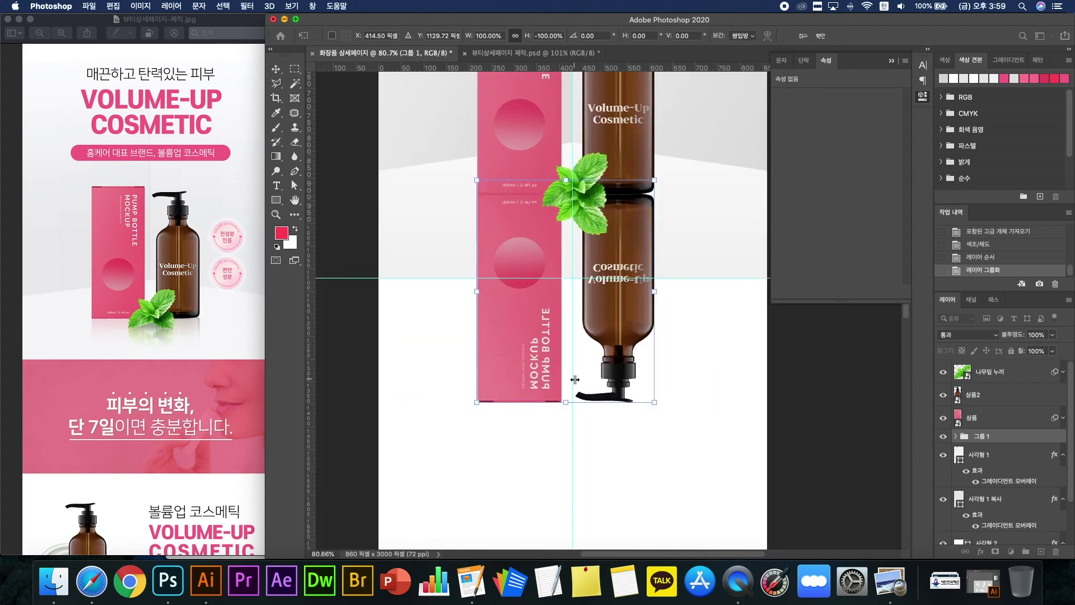
scroll(575, 380, up, 1)
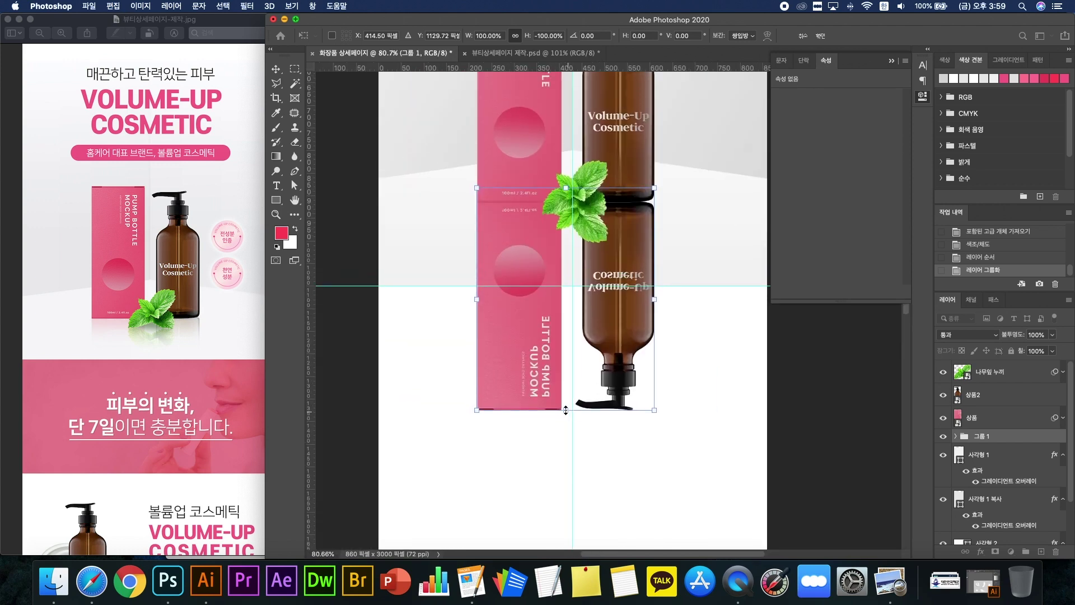
drag(568, 412, 573, 343)
drag(617, 250, 617, 253)
key(Return)
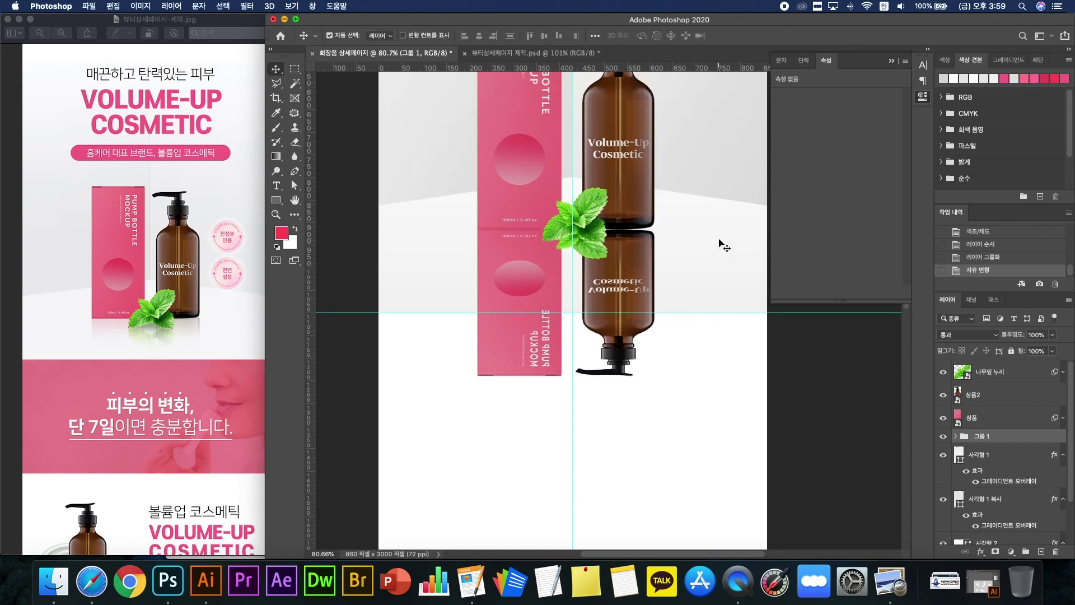
Step: Move the bottle's reflection 상품2 복사 up to Y 902 px, directly against the base of the original bottle
scroll(674, 243, up, 3)
click(639, 262)
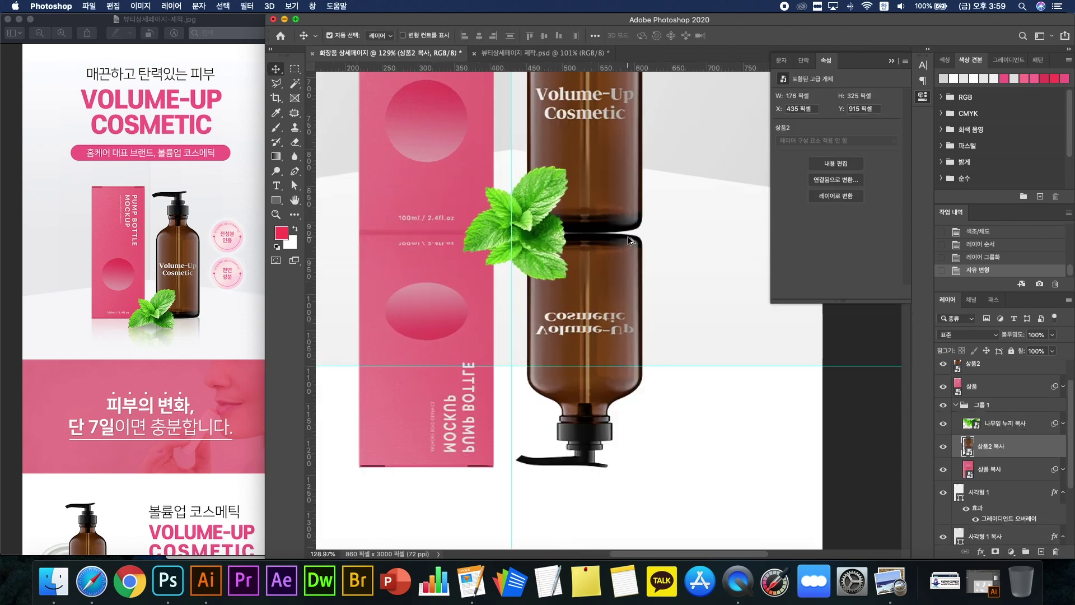
scroll(626, 235, up, 4)
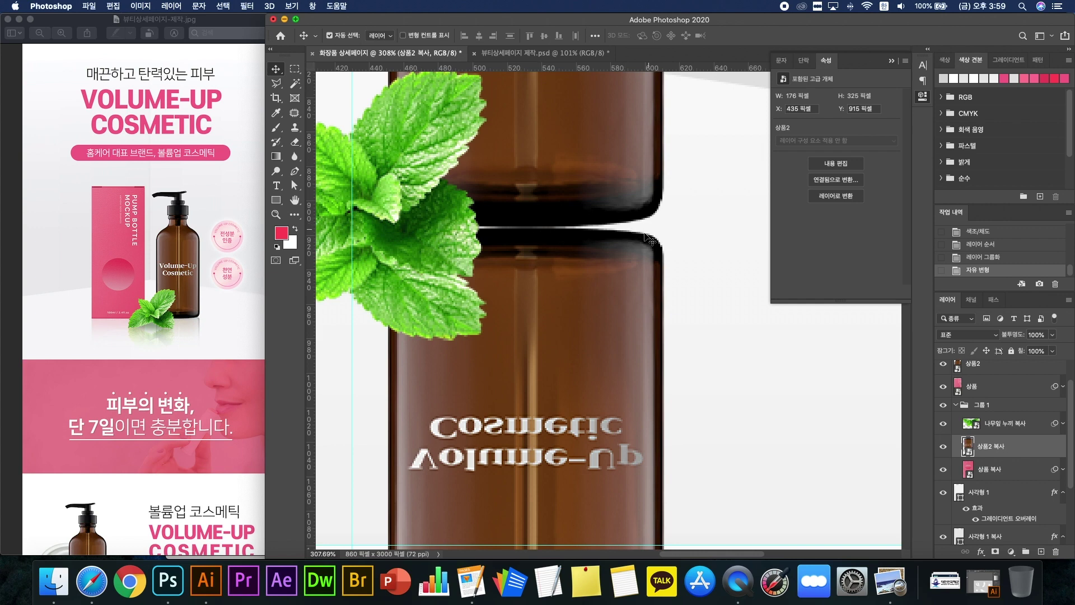
drag(587, 377, 590, 354)
scroll(590, 354, down, 3)
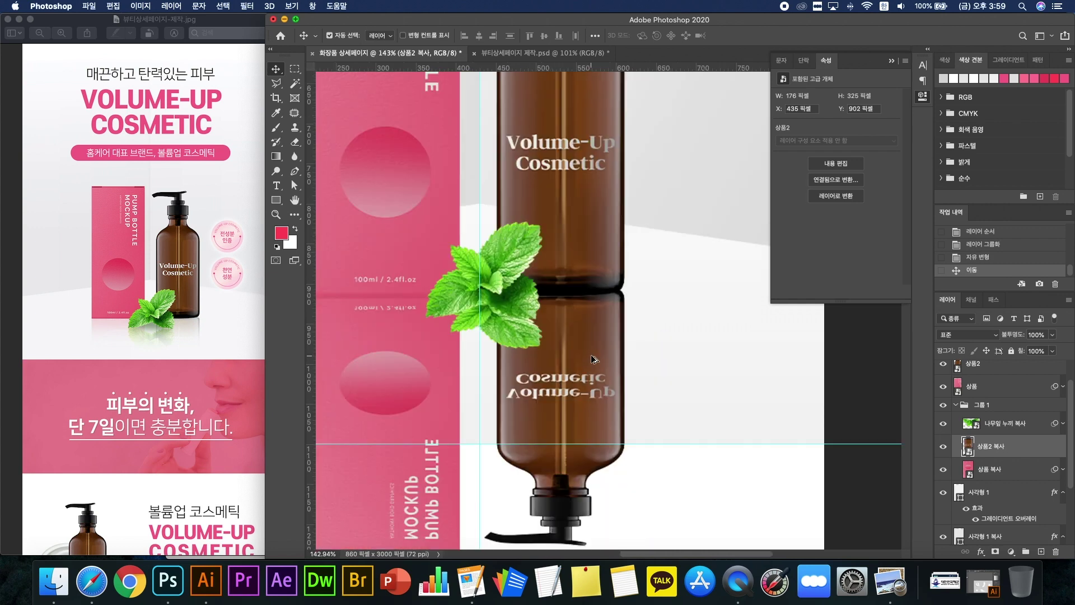
Step: Move the mint reflection 나무잎 누끼 복사 just below the original leaves and rotate it about 1.2° so their edges meet
scroll(515, 325, up, 4)
drag(517, 327, 527, 426)
mouse_move(621, 352)
mouse_down()
mouse_move(613, 377)
mouse_move(616, 363)
mouse_up()
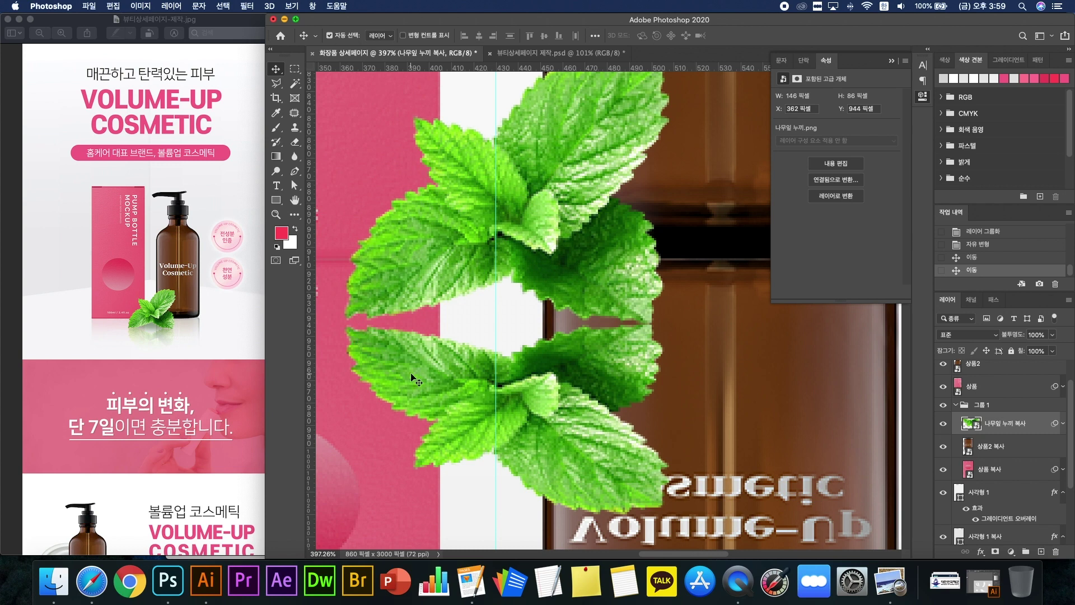
key(super+t)
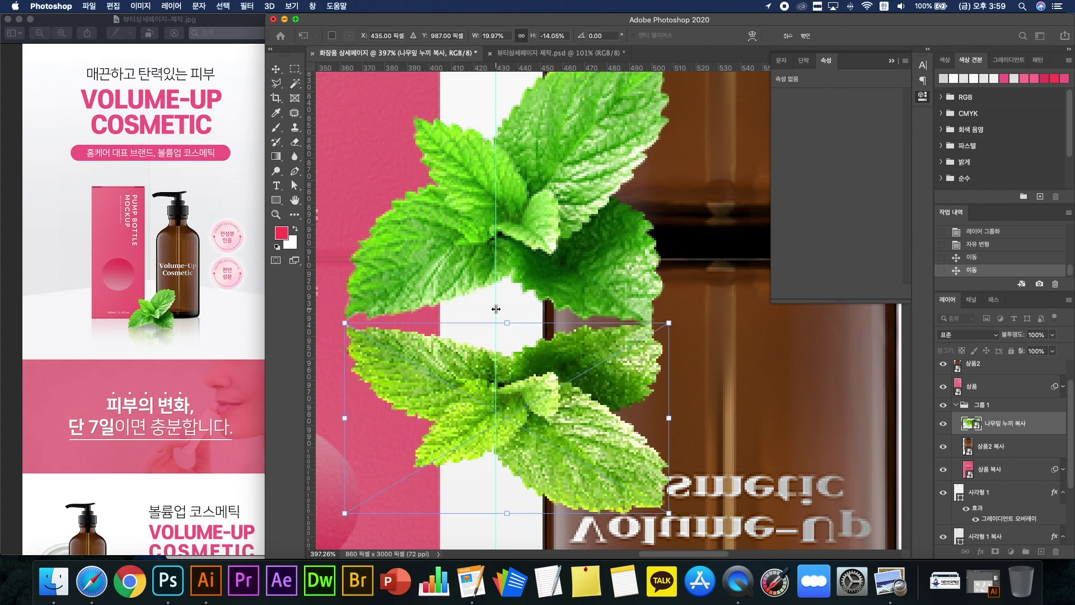
mouse_move(505, 304)
mouse_down()
mouse_move(521, 306)
mouse_move(508, 303)
mouse_up()
drag(580, 348, 580, 346)
key(Up)
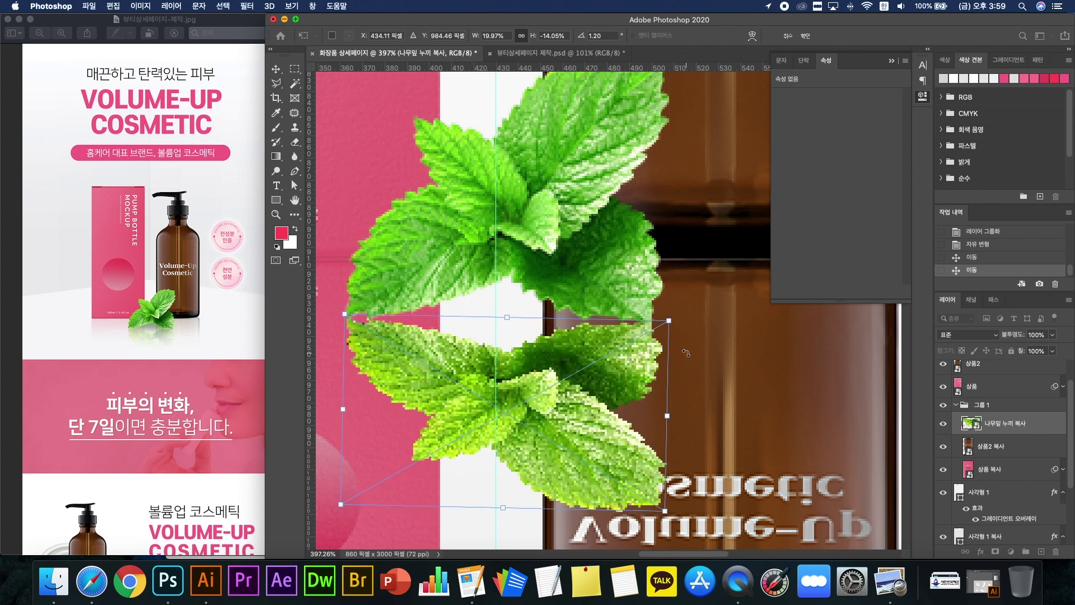
key(Return)
scroll(697, 353, down, 5)
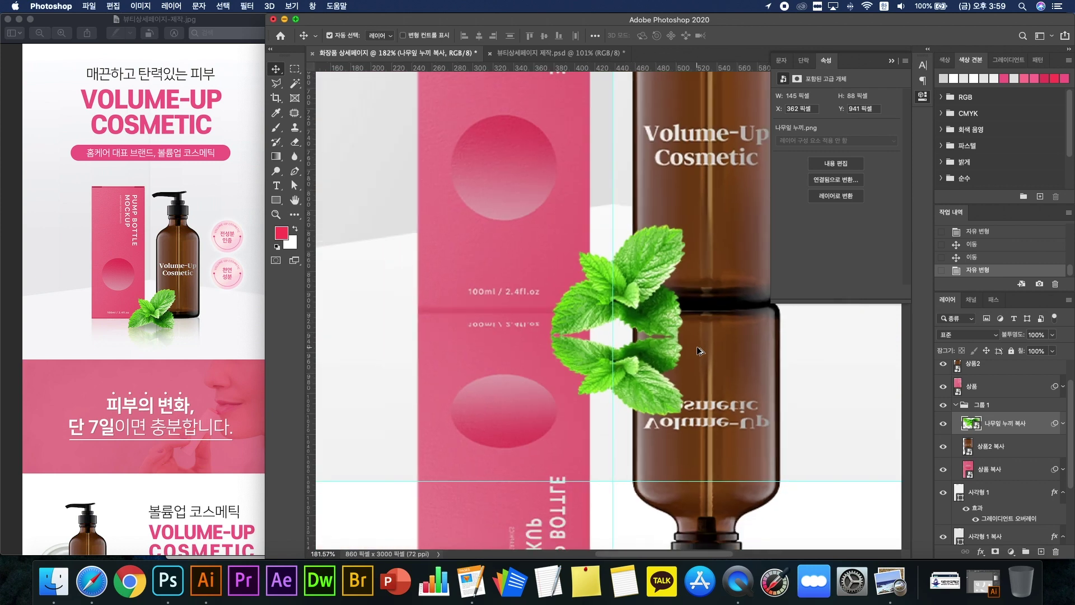
Step: Collapse the reflection group 그룹 1, add a layer mask to it, and activate the Gradient tool
click(985, 408)
click(956, 405)
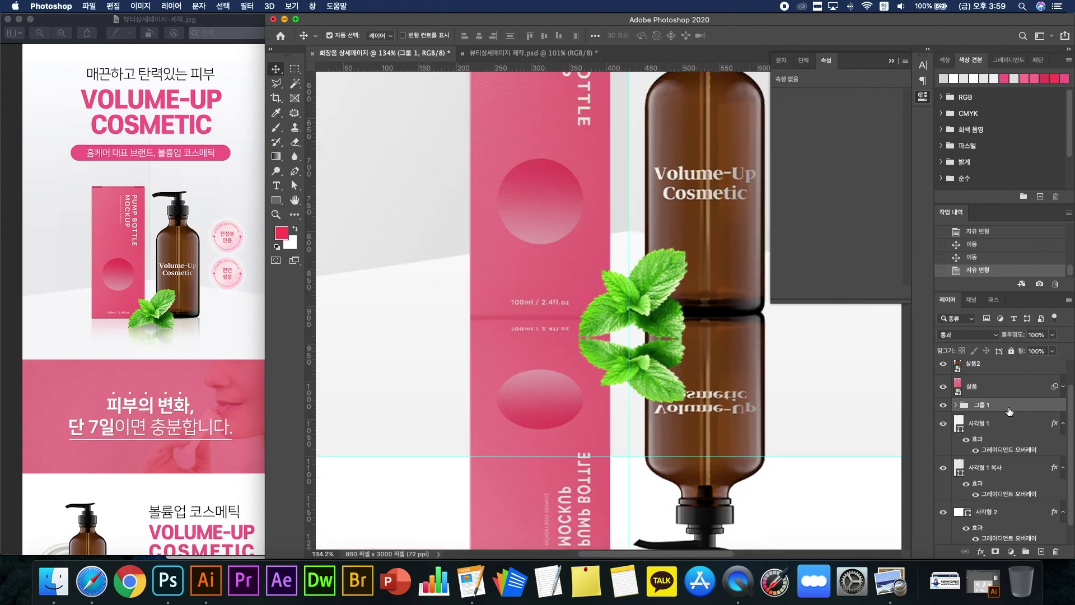
click(1000, 427)
click(999, 406)
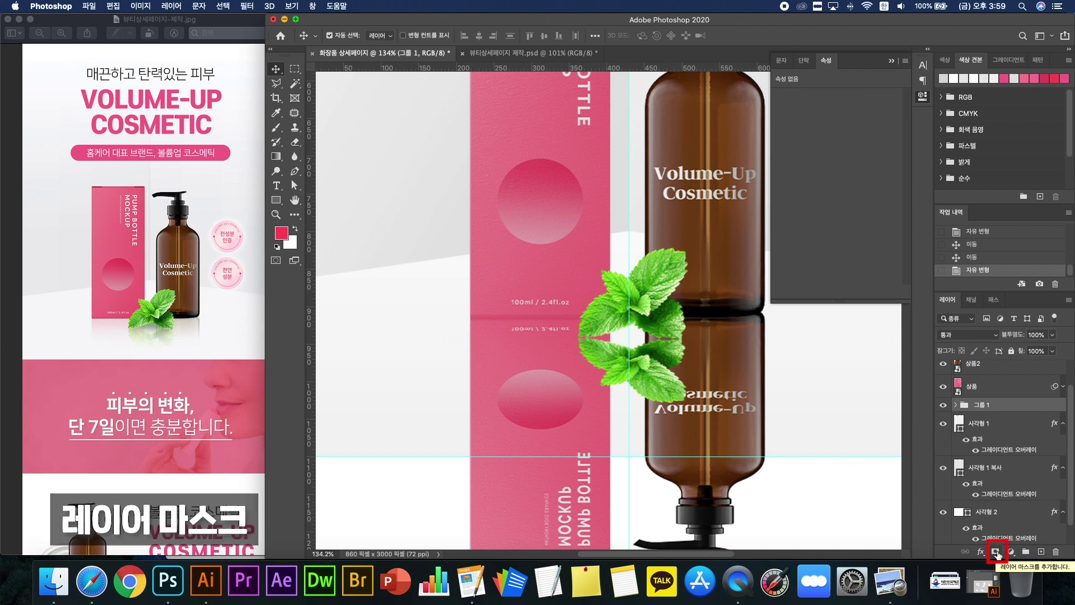
click(996, 552)
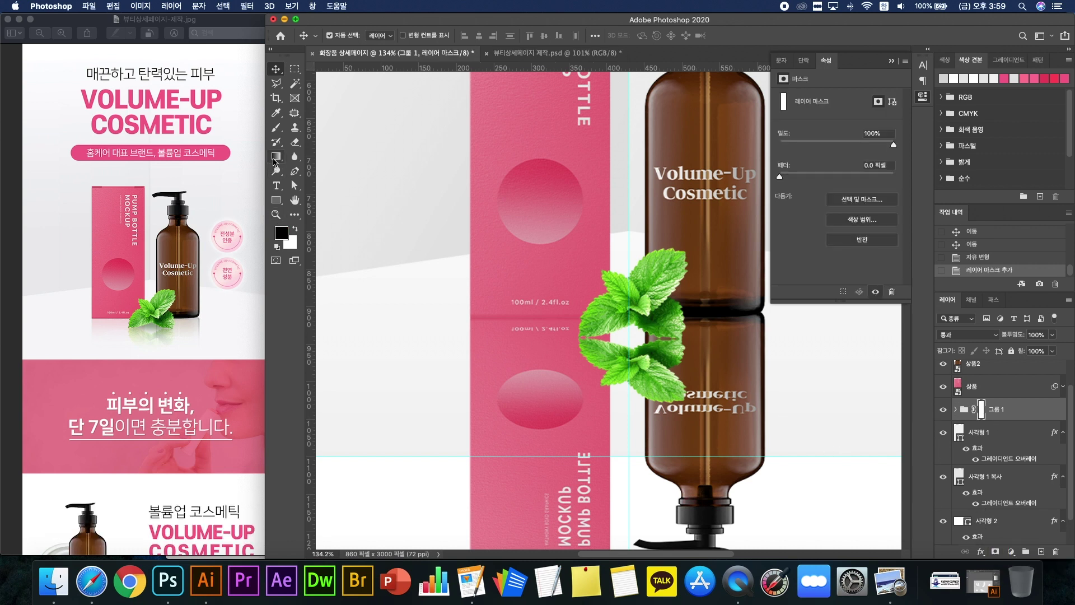
click(275, 160)
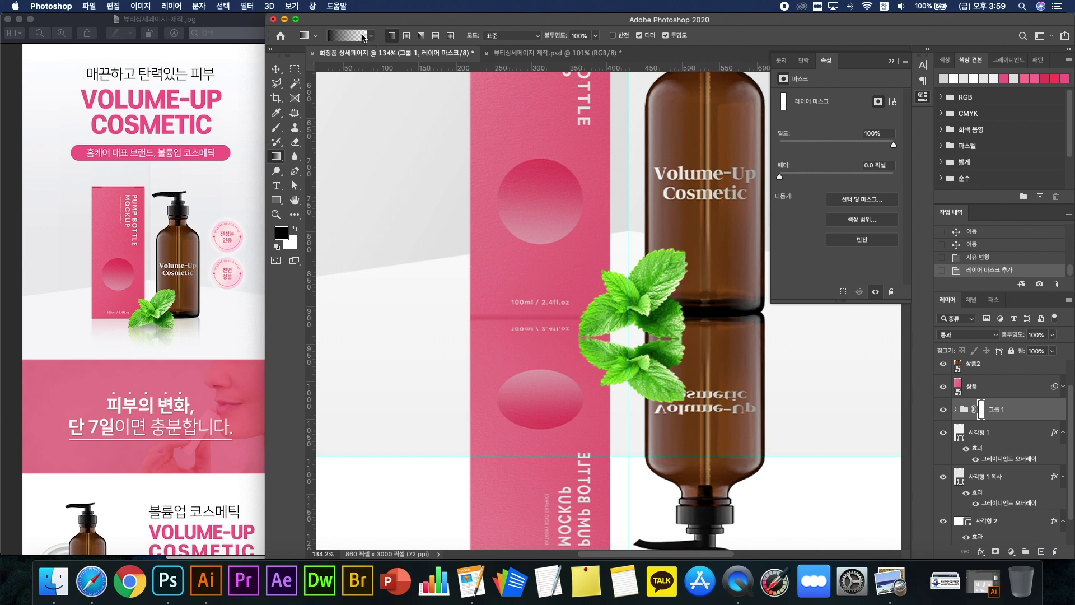
Step: Draw a vertical black-to-transparent gradient upward across the reflections on 그룹 1's layer mask so they fade out toward their lower end
scroll(630, 387, down, 2)
drag(629, 388, 628, 163)
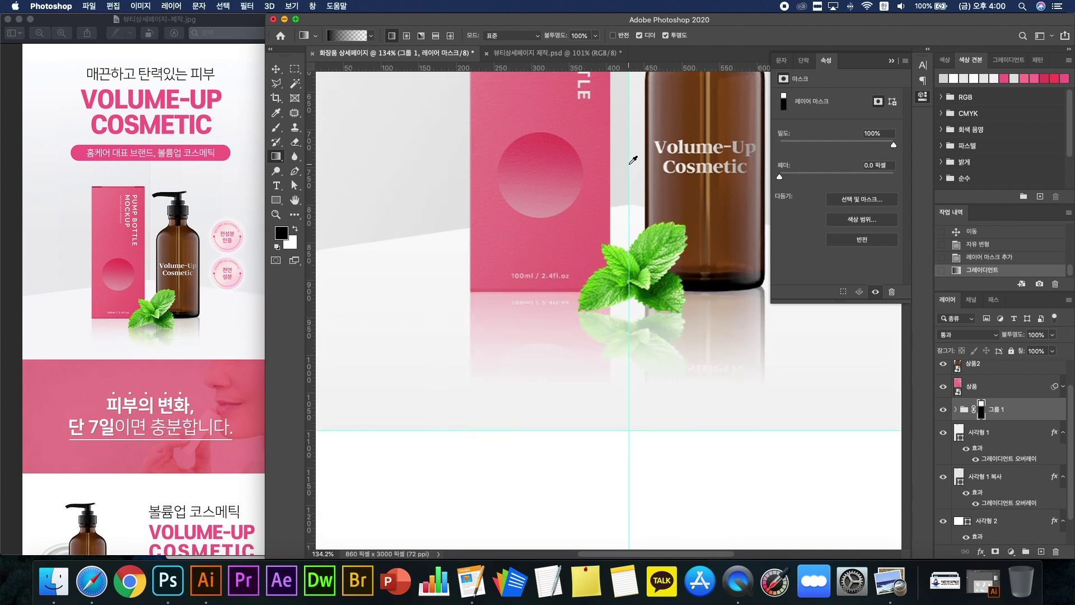
scroll(628, 163, down, 5)
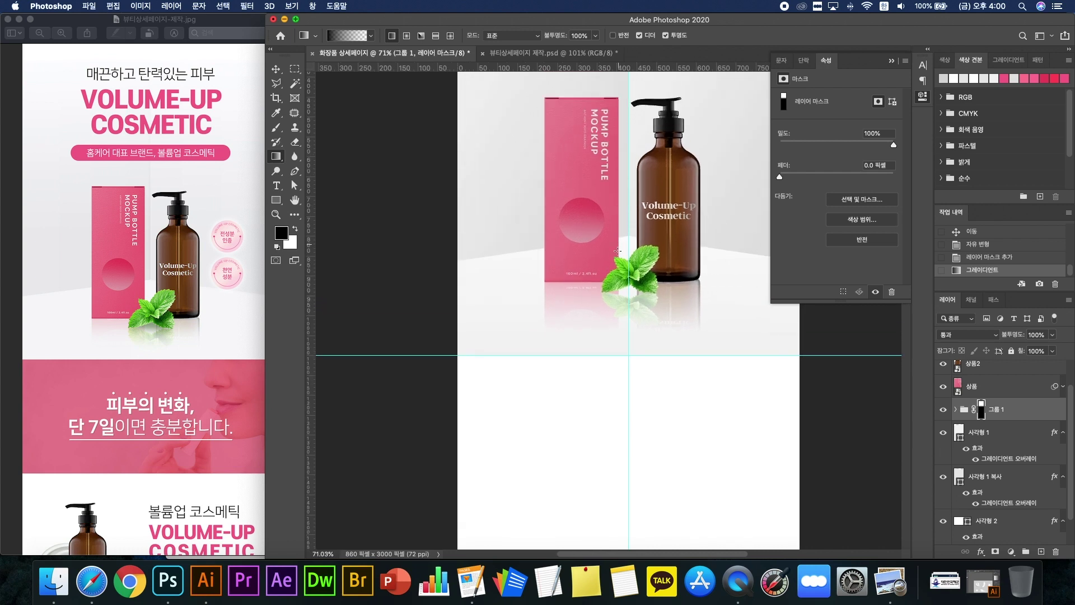
scroll(617, 251, up, 3)
click(276, 70)
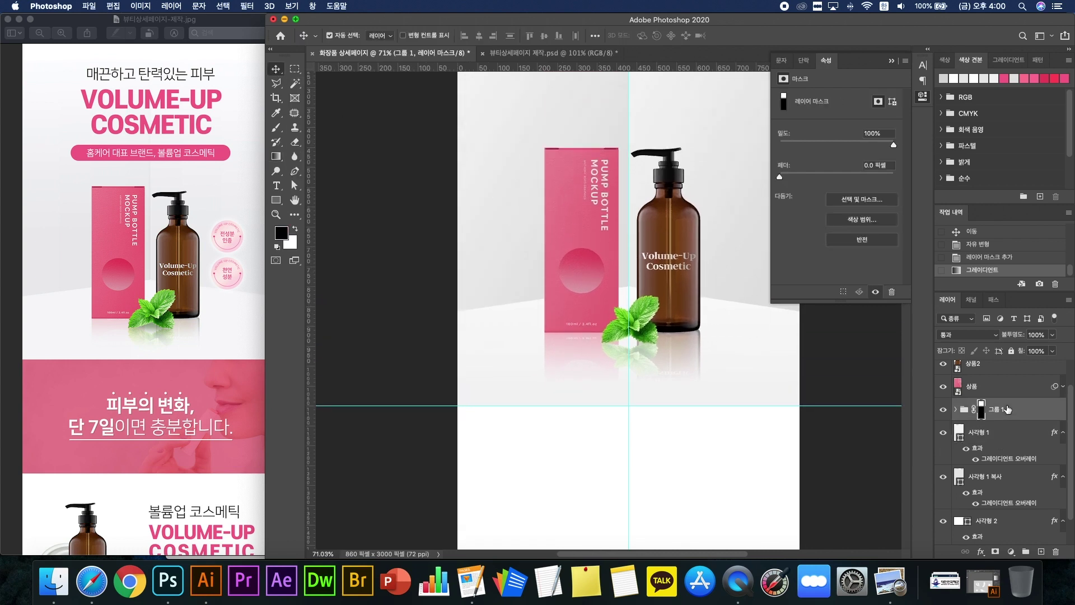
Step: Lower the opacity of the reflection group 그룹 1 to 75%
scroll(737, 333, up, 2)
drag(723, 319, 628, 357)
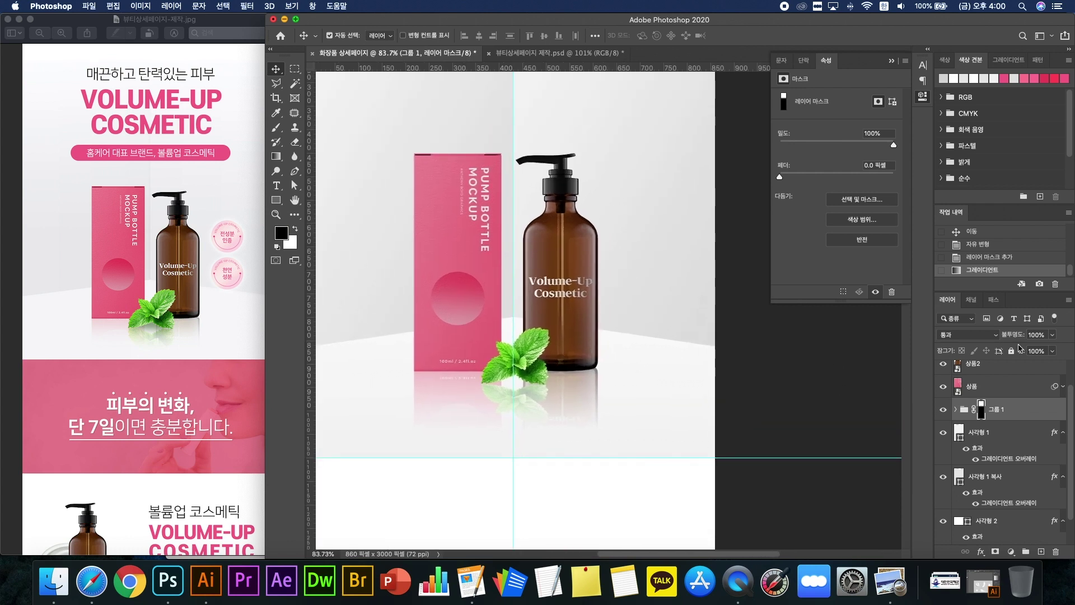
click(1052, 334)
drag(1039, 348, 1028, 349)
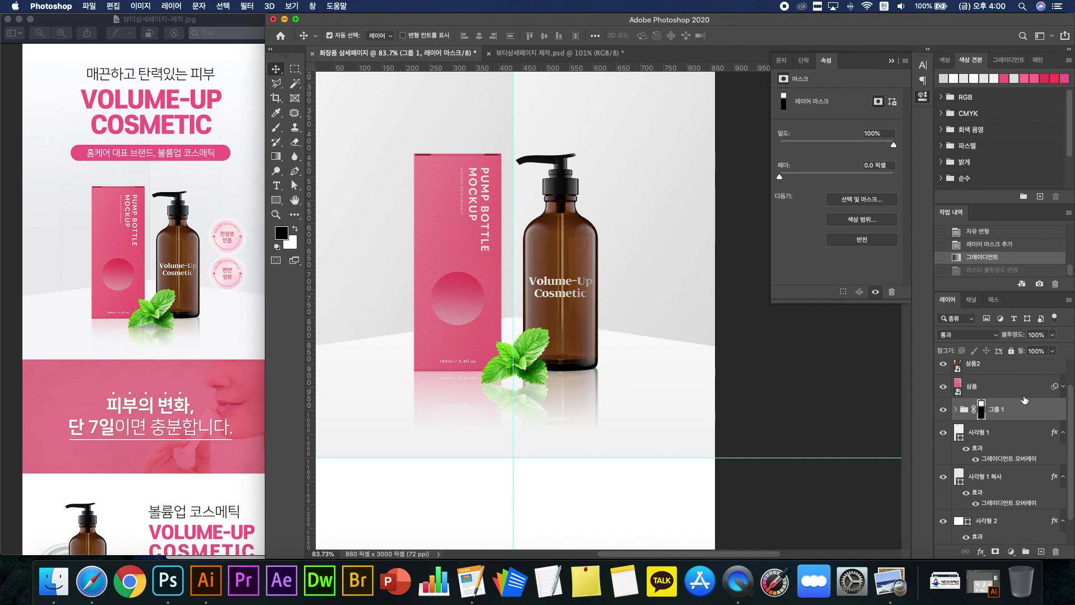
click(1025, 409)
click(1052, 335)
drag(1034, 349, 1042, 352)
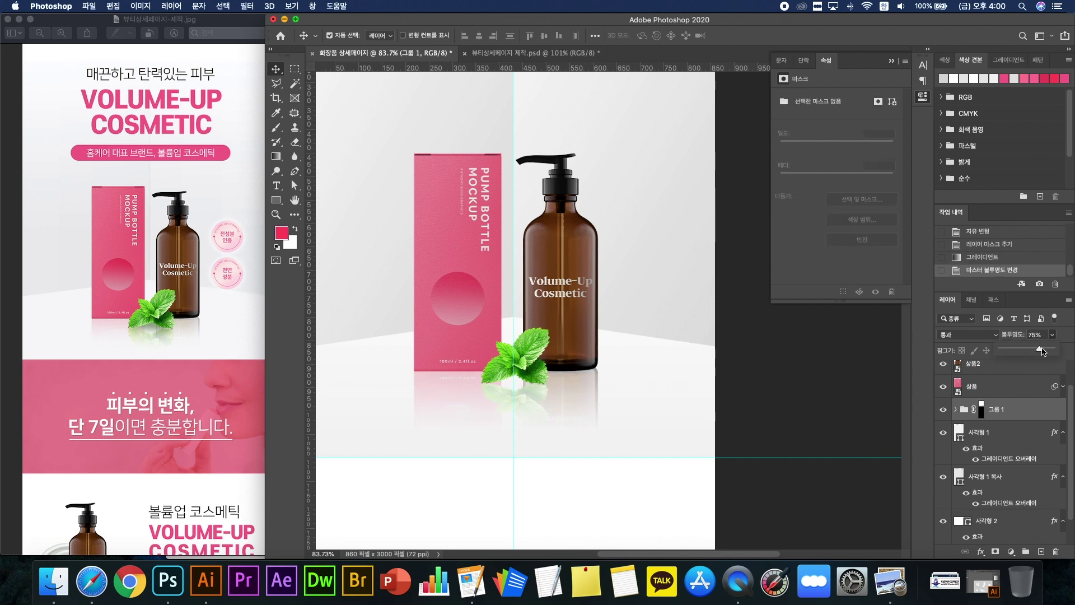
Step: Add a shorter upward gradient to 그룹 1's layer mask, ending near the box's base, so the reflections fade out sooner
click(980, 409)
click(276, 157)
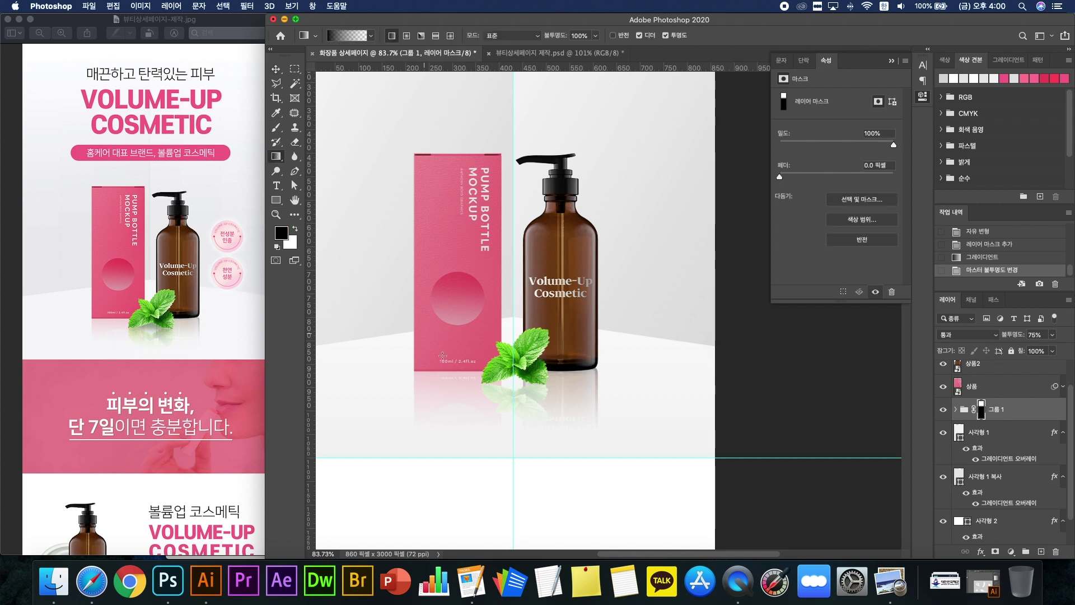
drag(458, 393, 462, 259)
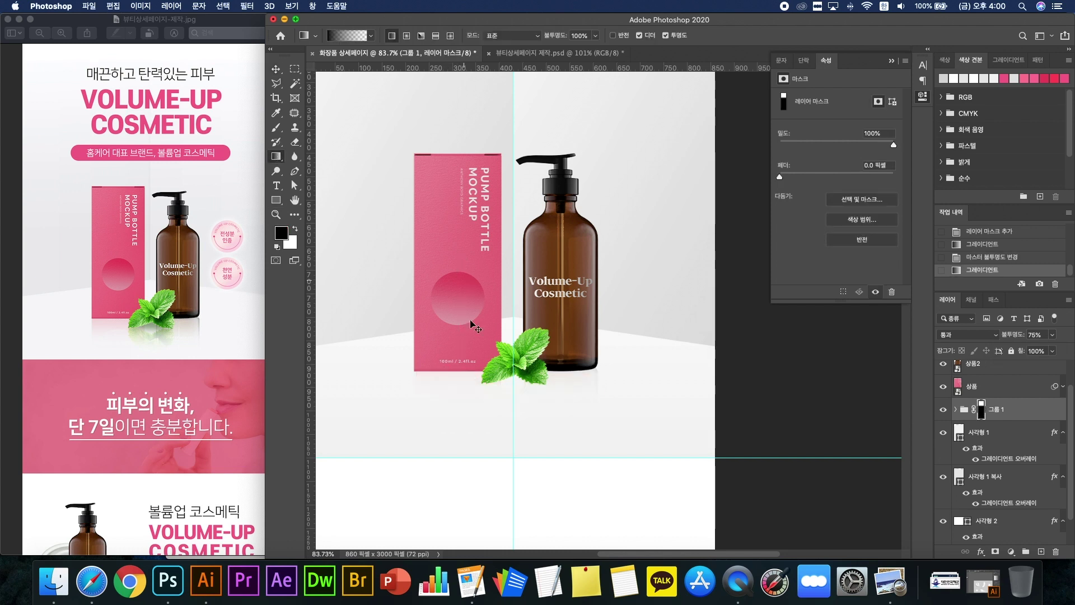
key(super+z)
drag(474, 433, 481, 327)
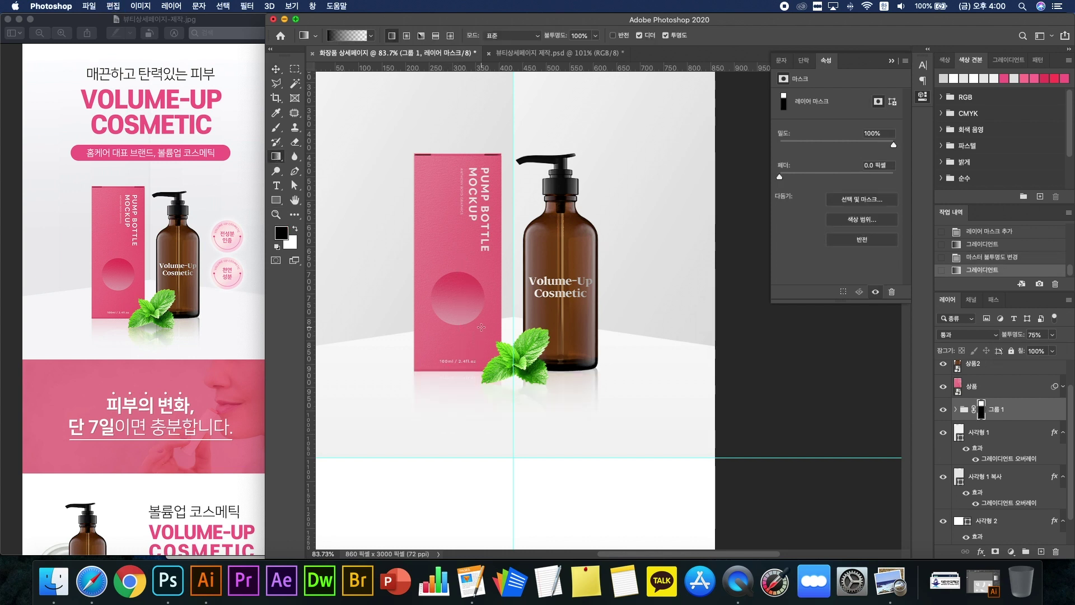
key(super+z)
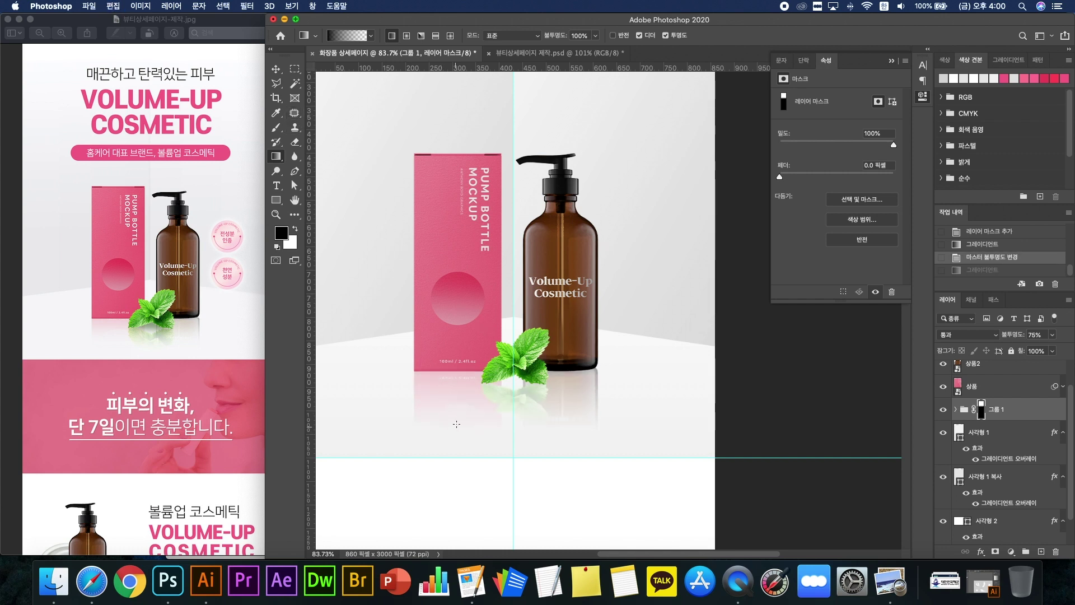
drag(457, 423, 462, 361)
click(276, 70)
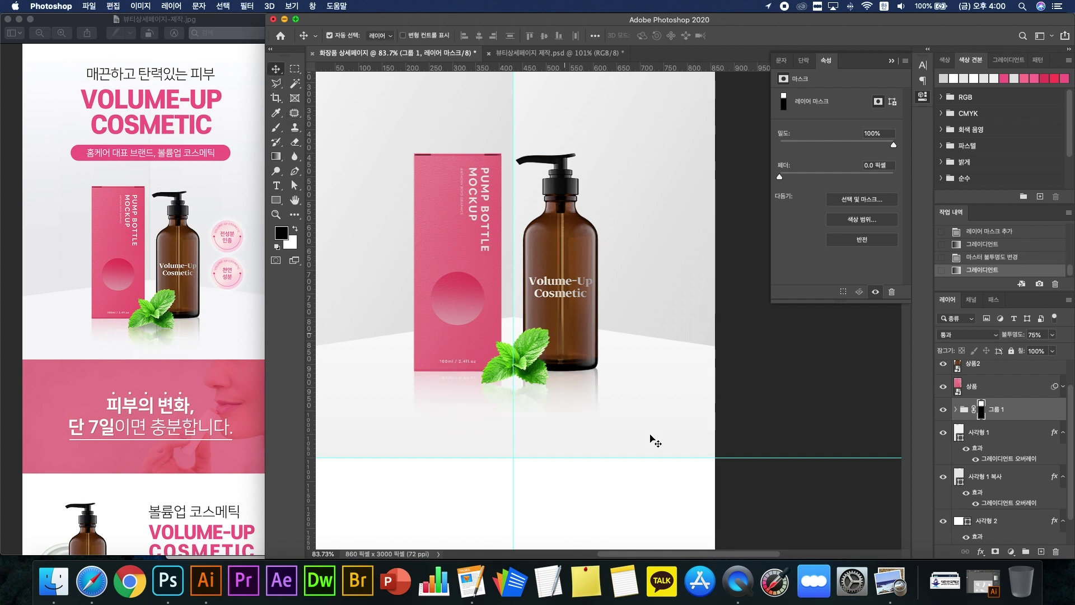
Step: Select the mint reflection 나무잎 누끼 복사 and nudge it down slightly beneath the leaves
scroll(653, 438, up, 2)
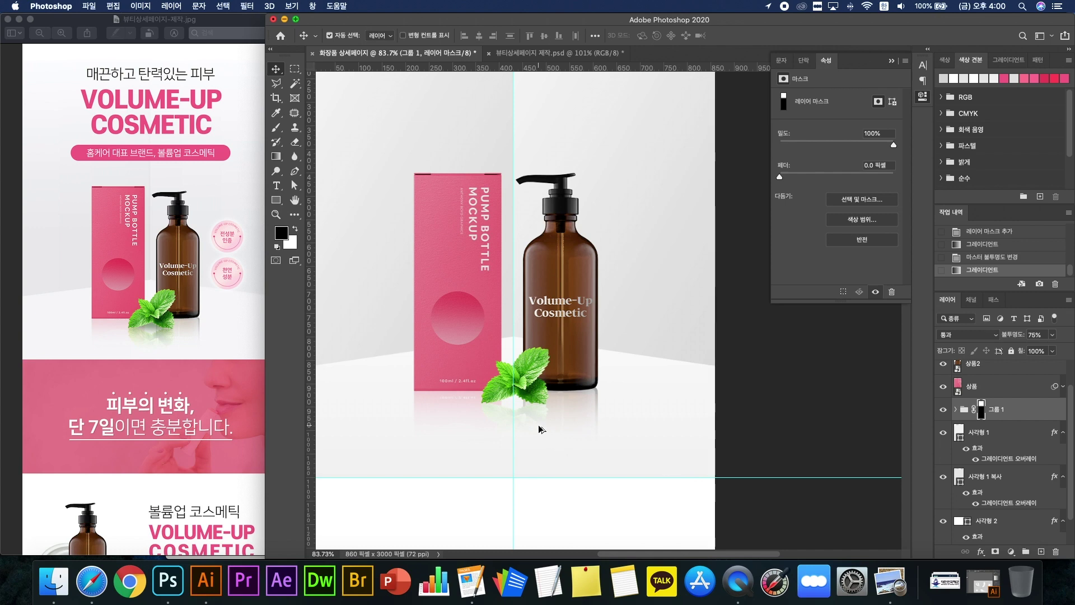
scroll(539, 430, up, 3)
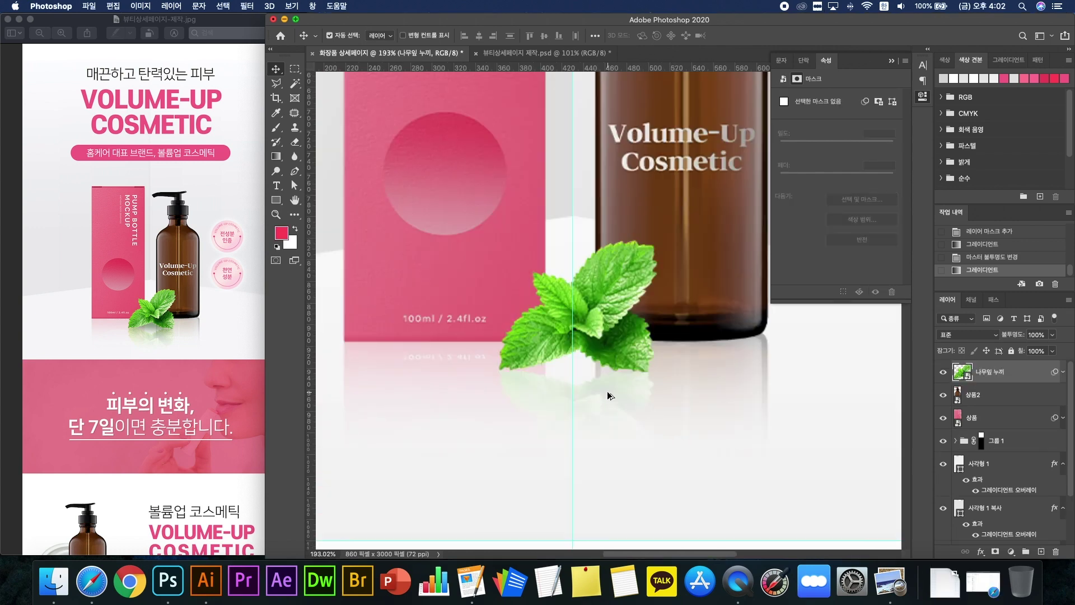
scroll(607, 390, down, 3)
click(630, 391)
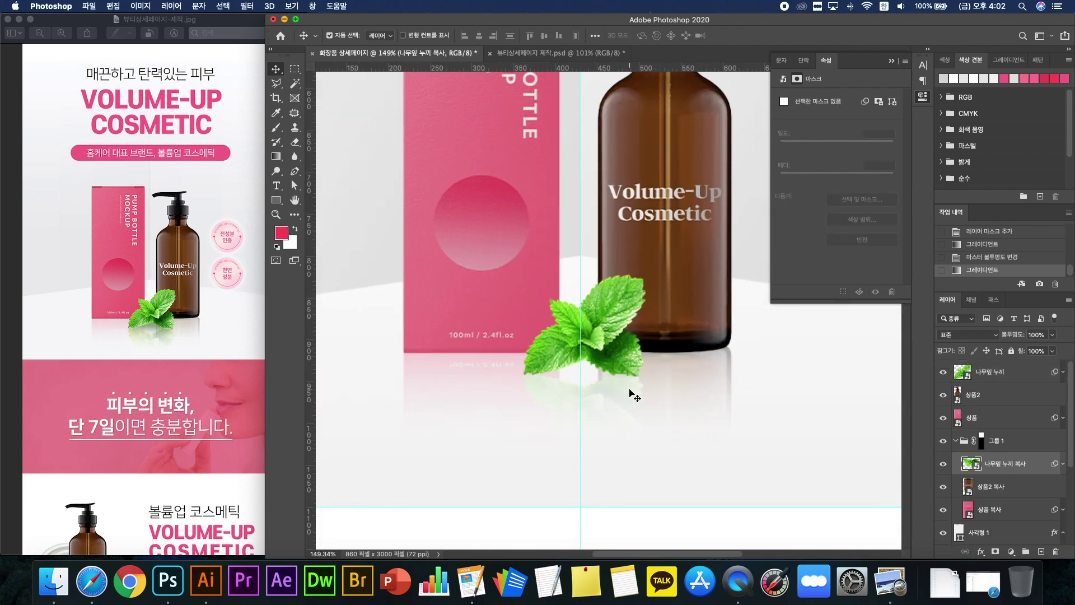
key(Down)
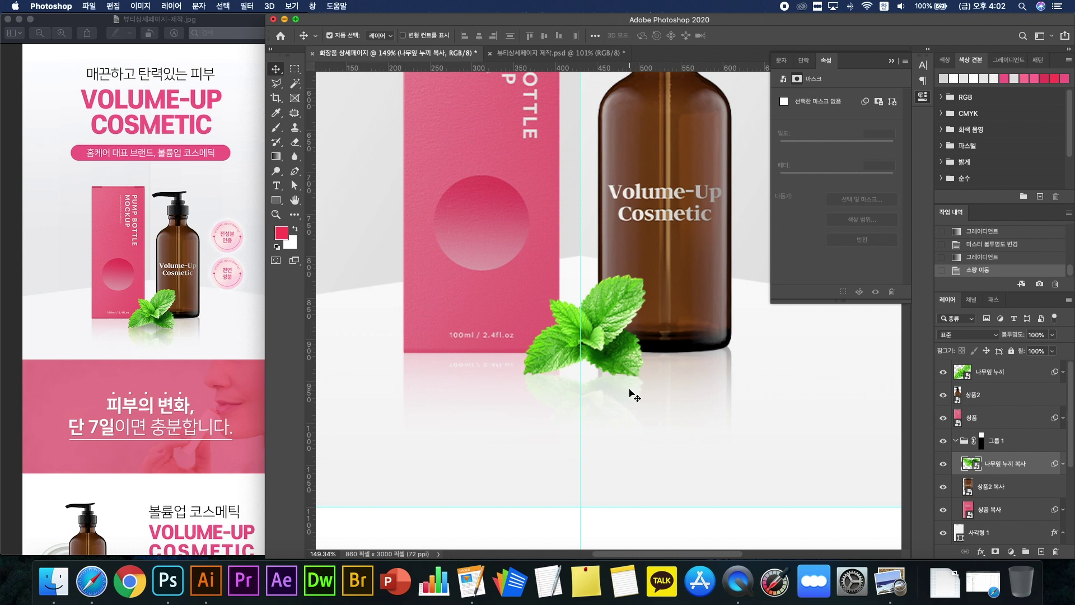
scroll(629, 391, up, 2)
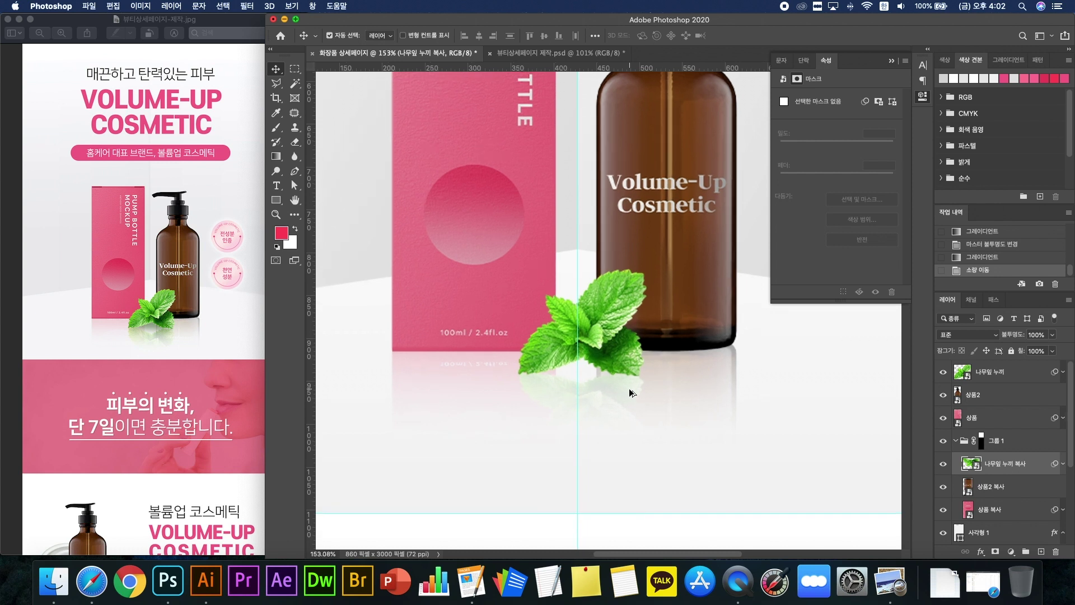
click(459, 343)
click(649, 335)
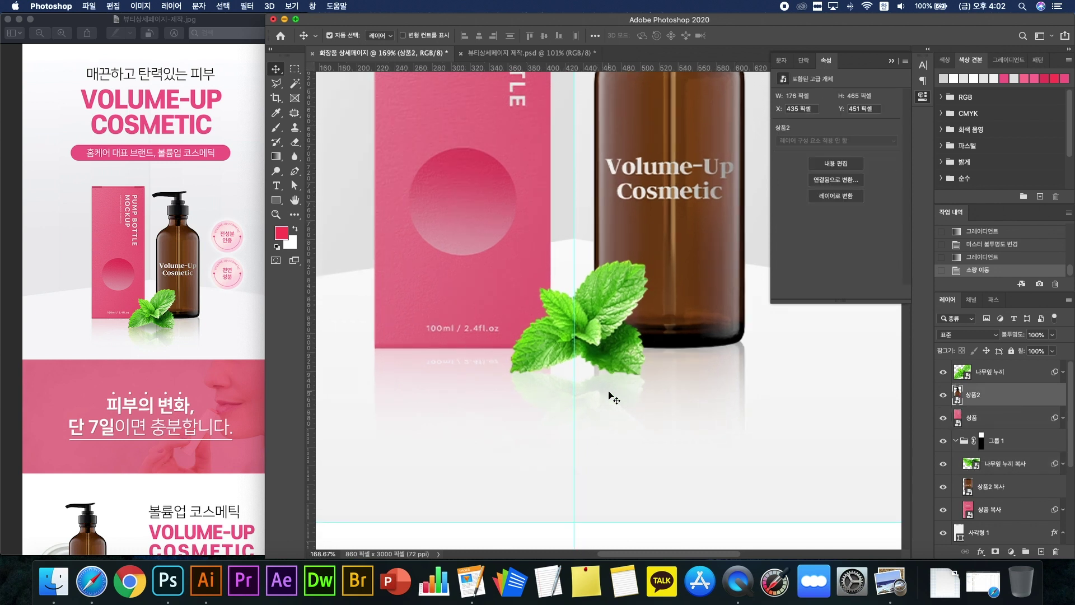
click(638, 338)
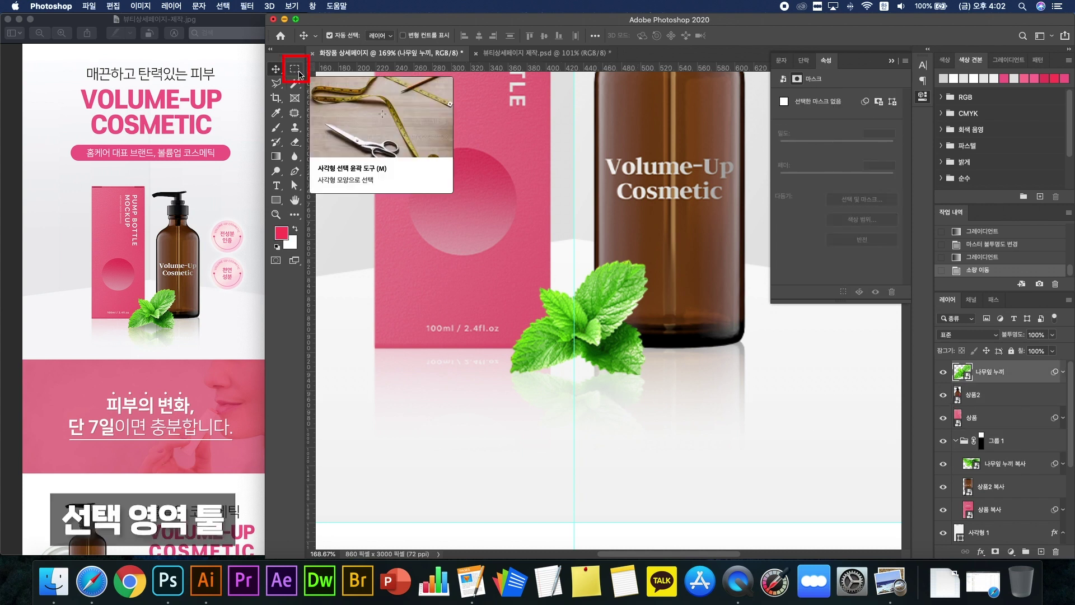
Step: Activate the Elliptical Marquee tool and set its feather to 5 px
click(300, 74)
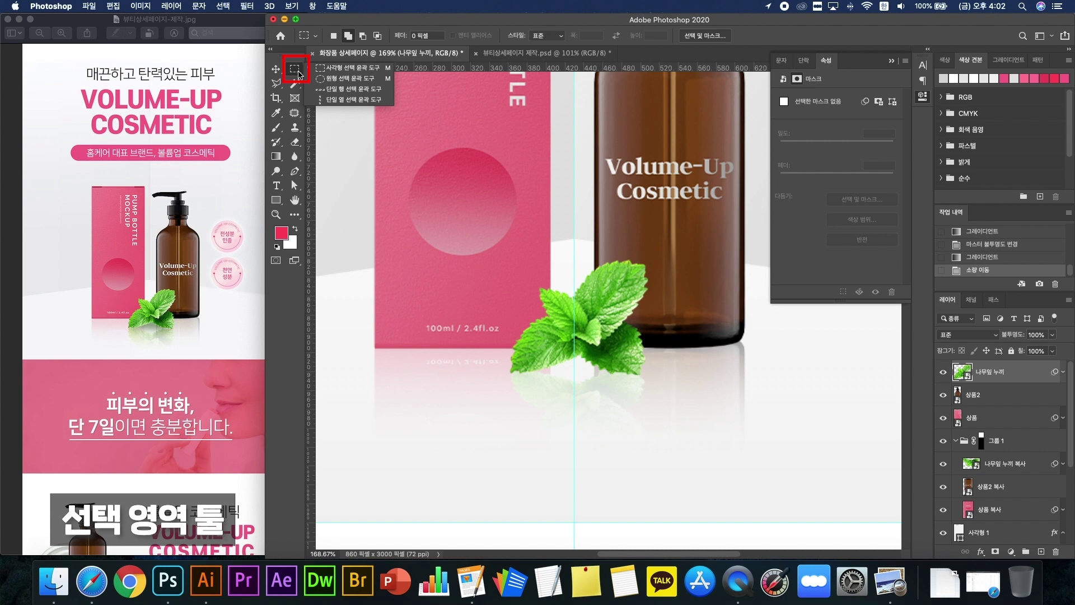
click(340, 79)
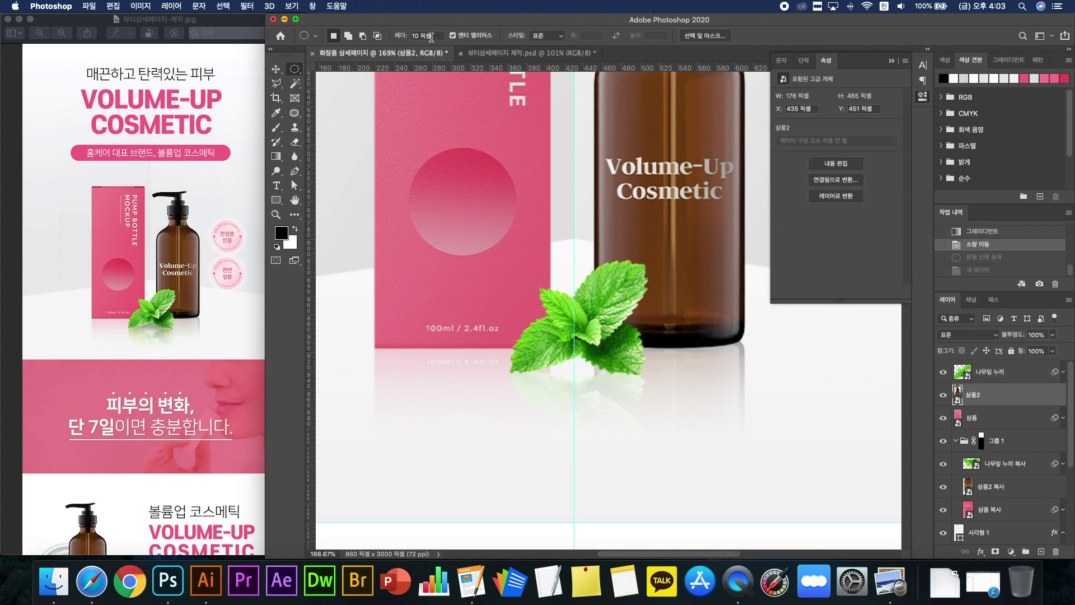
click(433, 36)
text(5)
key(Return)
Step: Create a new empty layer and place it directly below the mint layer 나무잎 누끼
click(1004, 381)
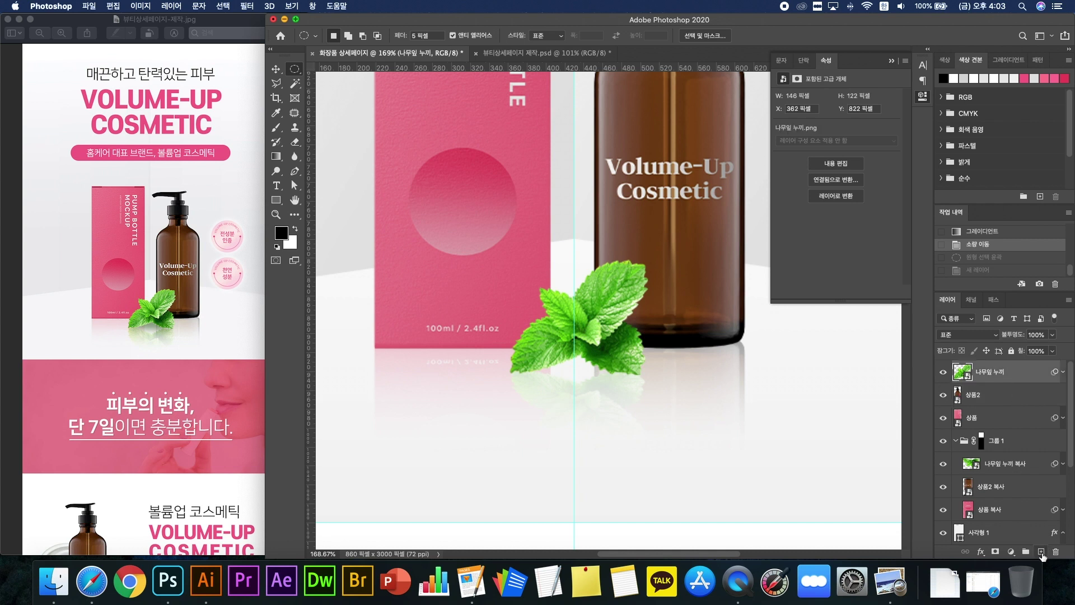
click(1041, 552)
drag(980, 372, 984, 410)
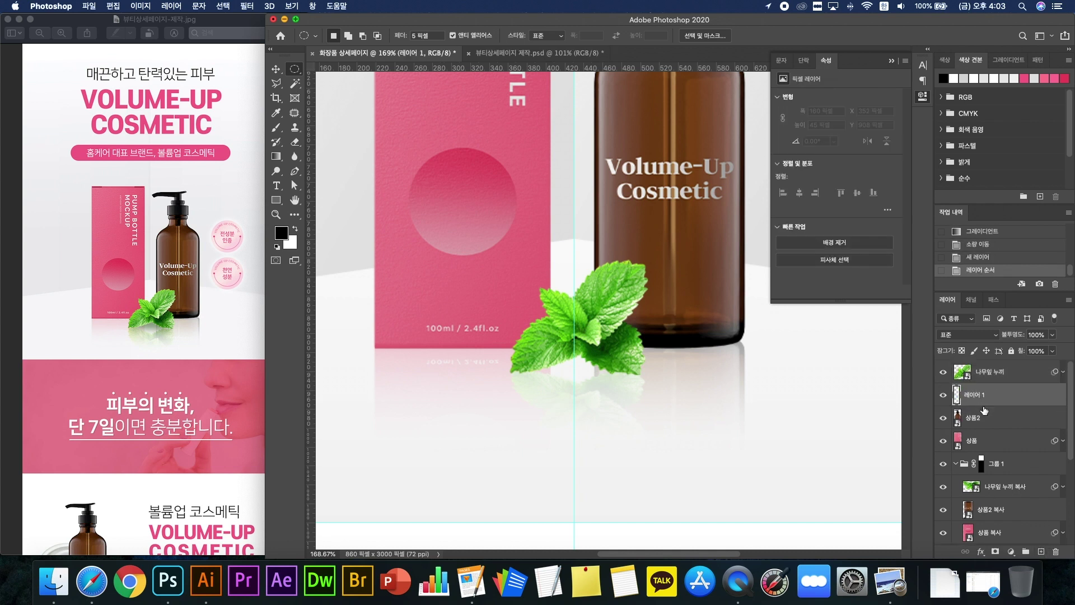
Step: Select a flat ellipse beneath the mint leaves, fill it with black on 레이어 1, and deselect it
drag(511, 369, 637, 382)
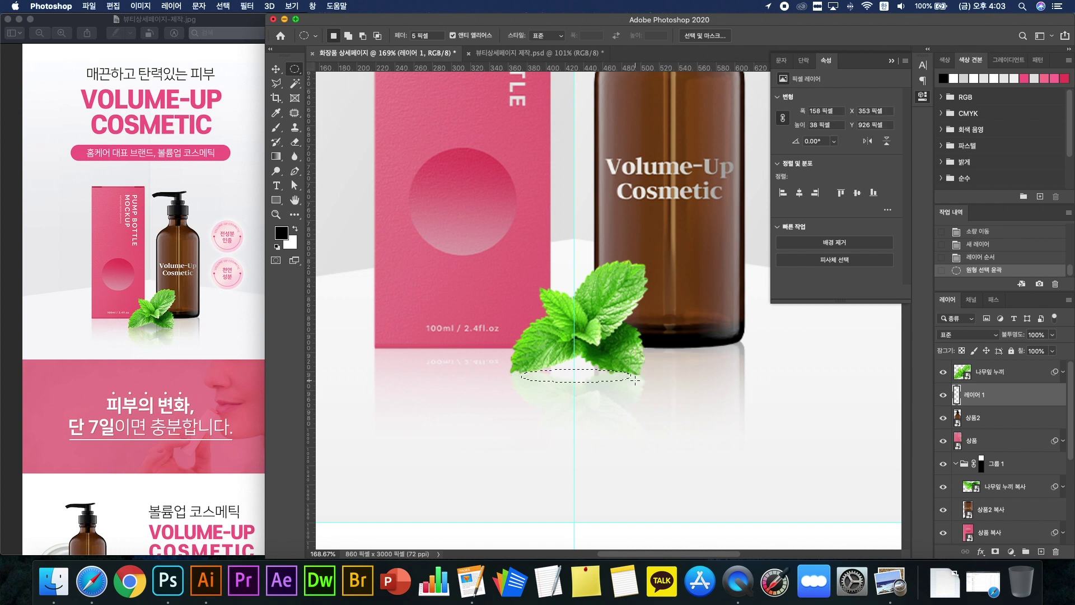
key(alt+BackSpace)
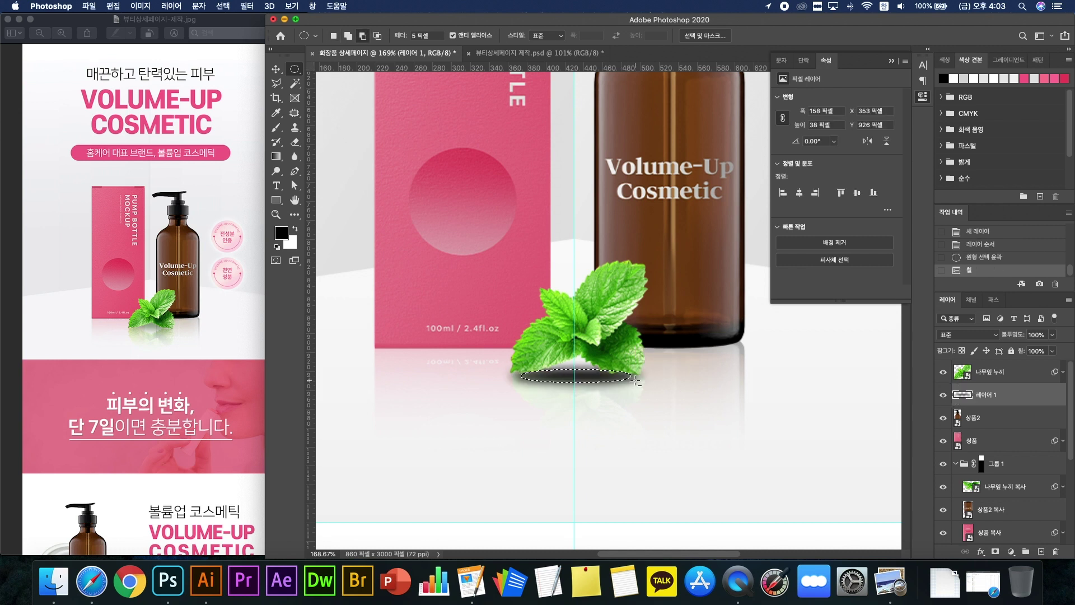
key(super+d)
Step: Move the mint's black shadow up to Y 923 px, close against the underside of the leaves
click(277, 71)
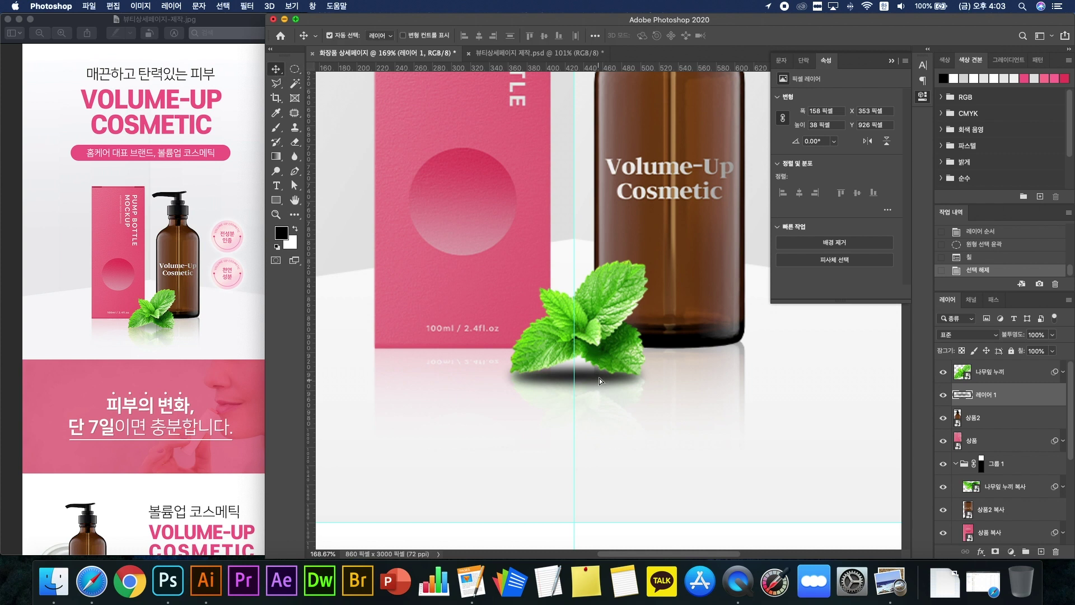
drag(599, 380, 599, 380)
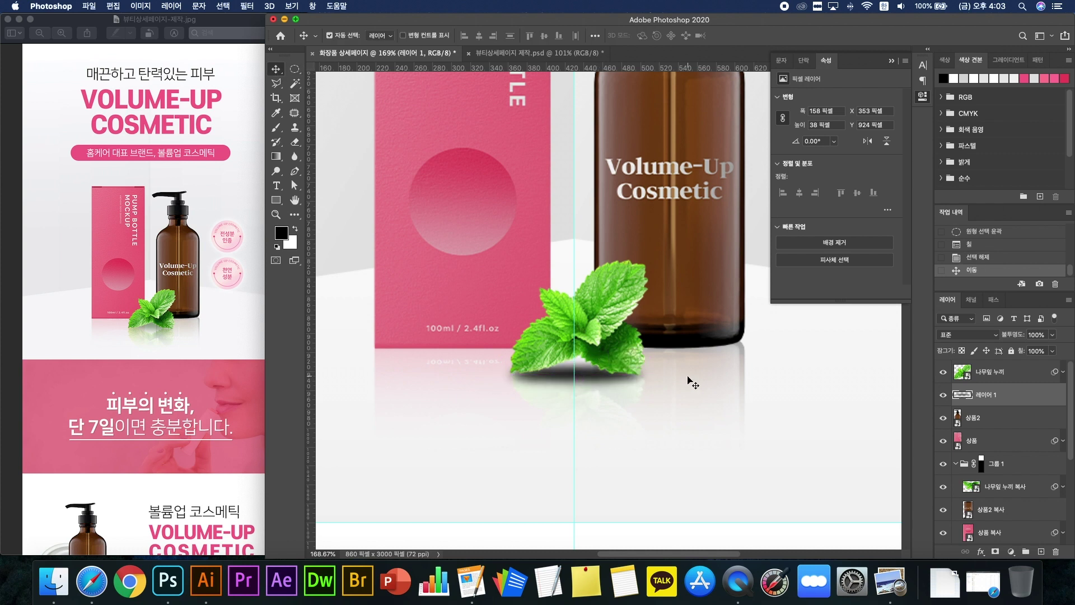
key(Up)
Step: Try lowering the opacity of the shadow layer 레이어 1 to 24%
click(1052, 334)
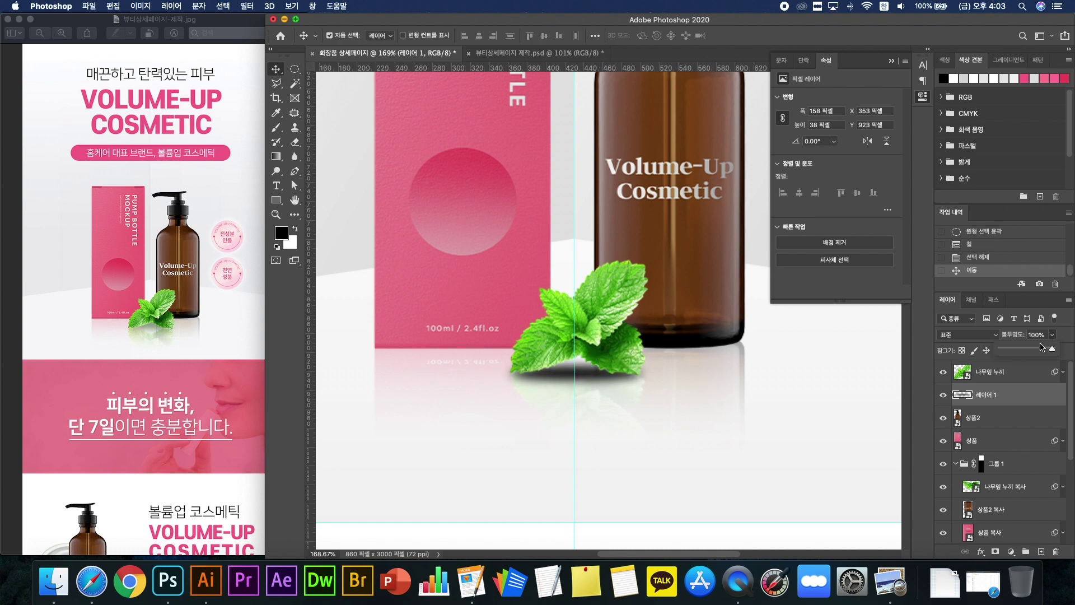
drag(1040, 347, 1014, 352)
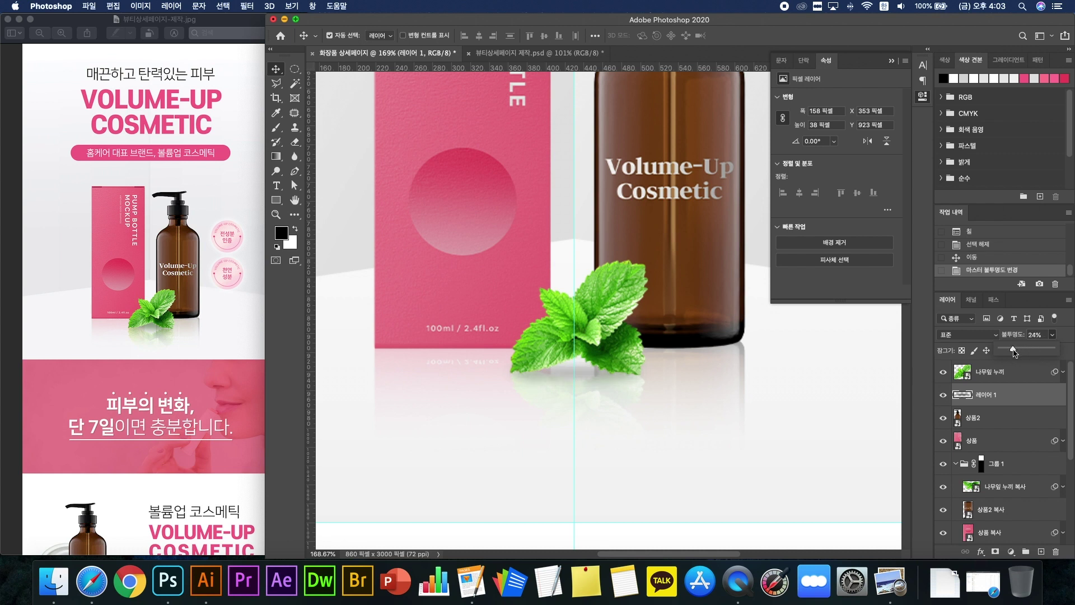
key(Escape)
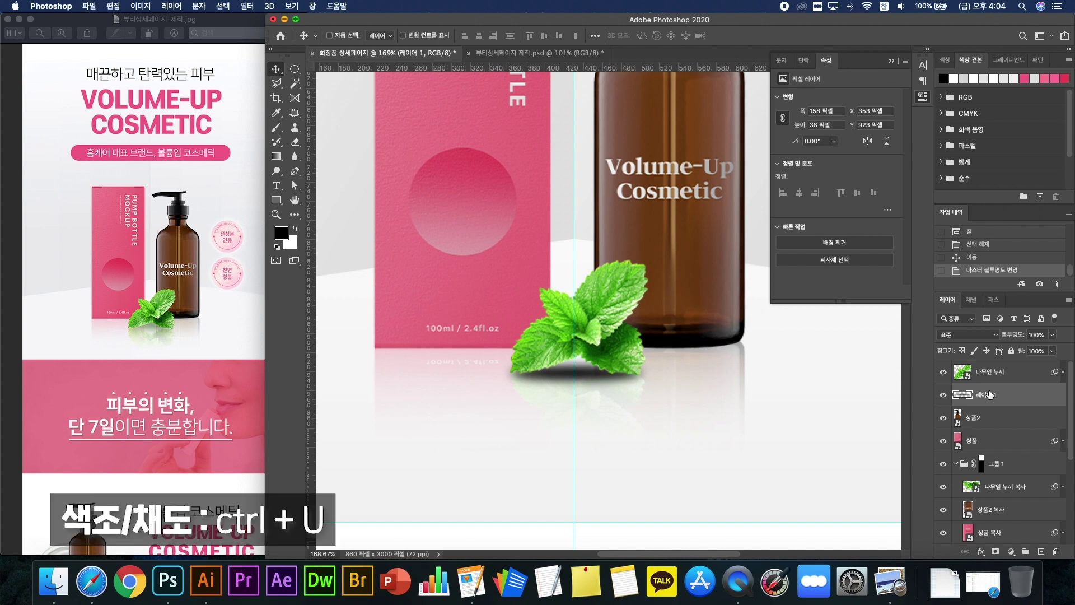
Step: Colorize the mint's shadow on 레이어 1 using Hue/Saturation with hue 95, saturation 32 and lightness +12
key(ctrl+u)
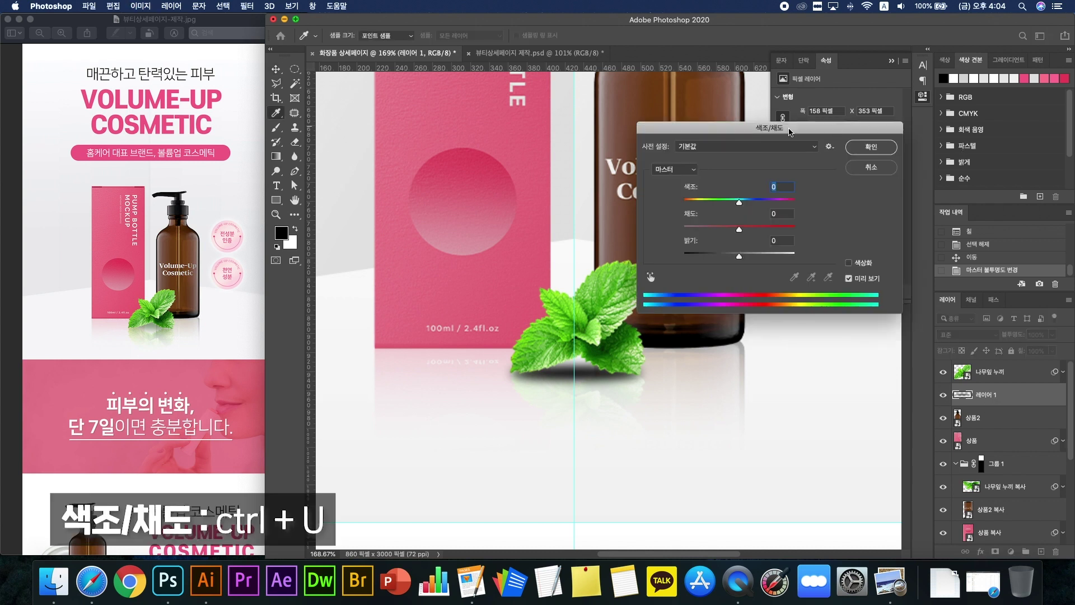
drag(790, 132, 847, 224)
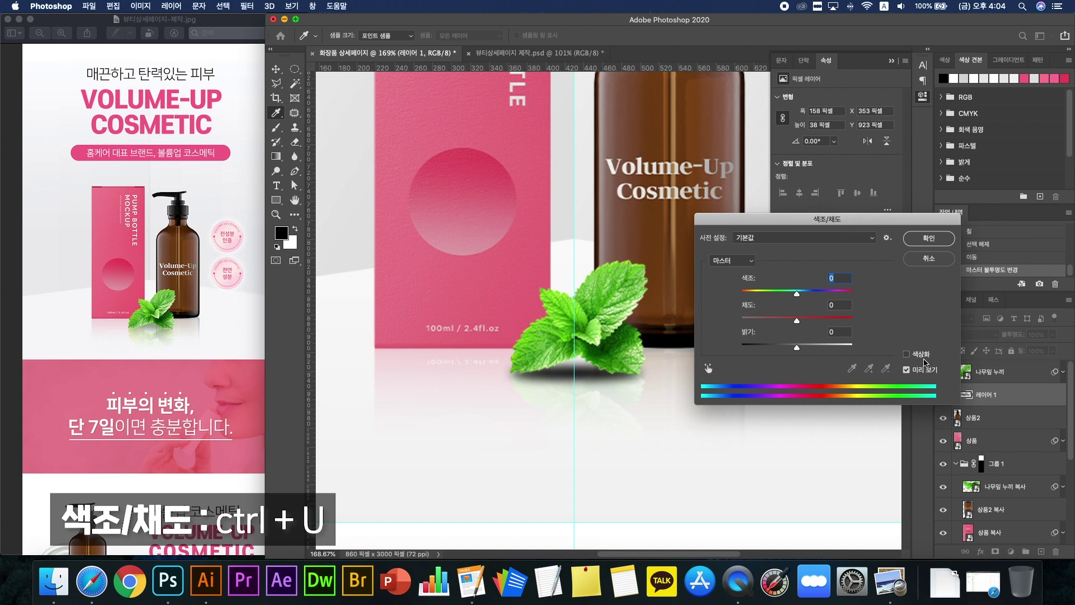
click(906, 354)
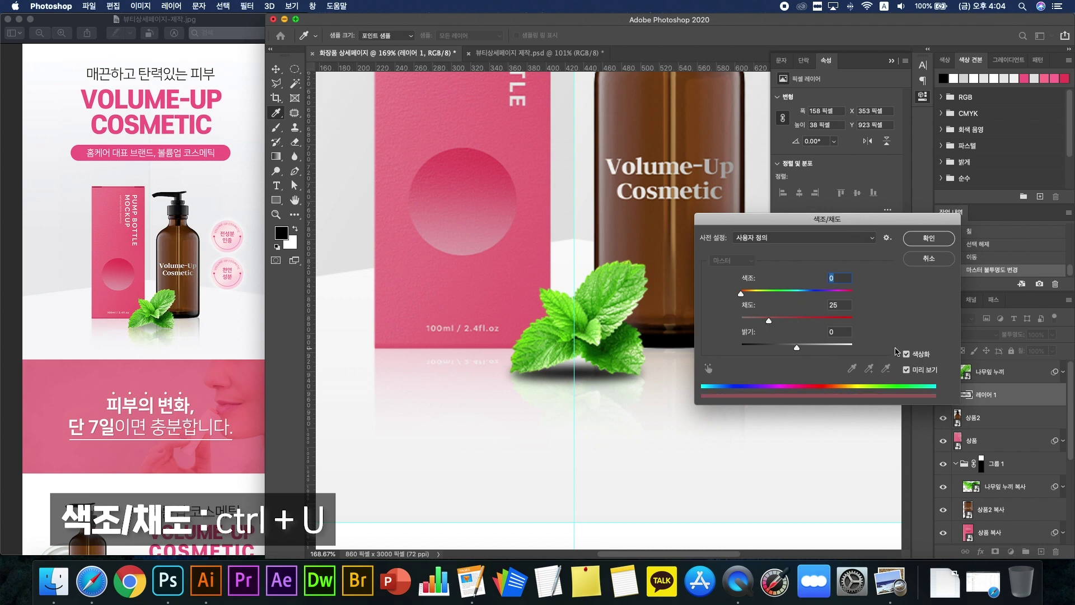
drag(808, 348, 812, 348)
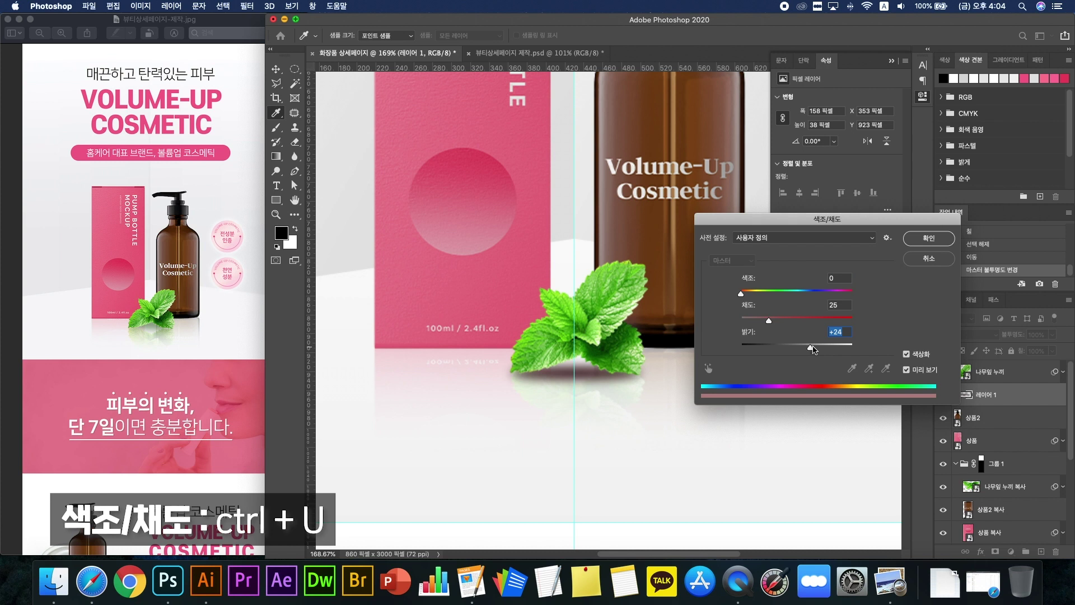
click(793, 317)
drag(742, 294, 772, 294)
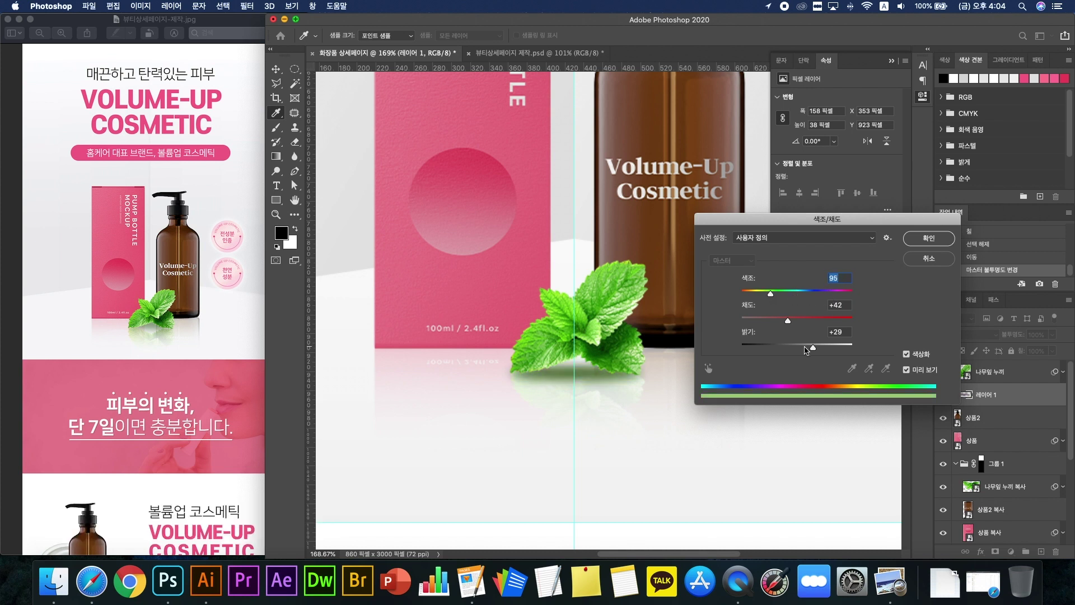
click(777, 321)
click(804, 349)
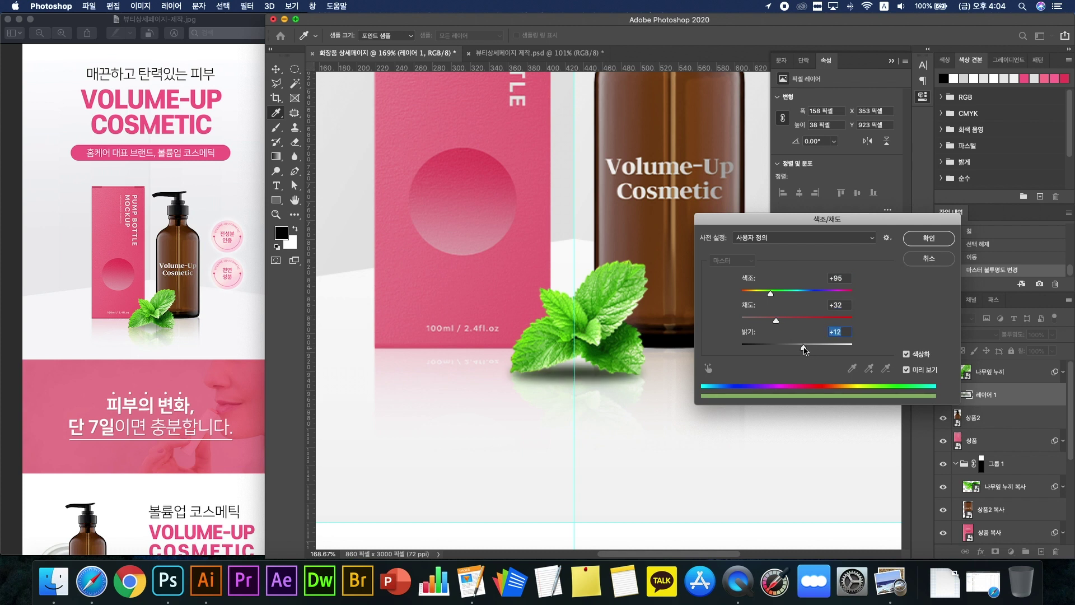
click(916, 244)
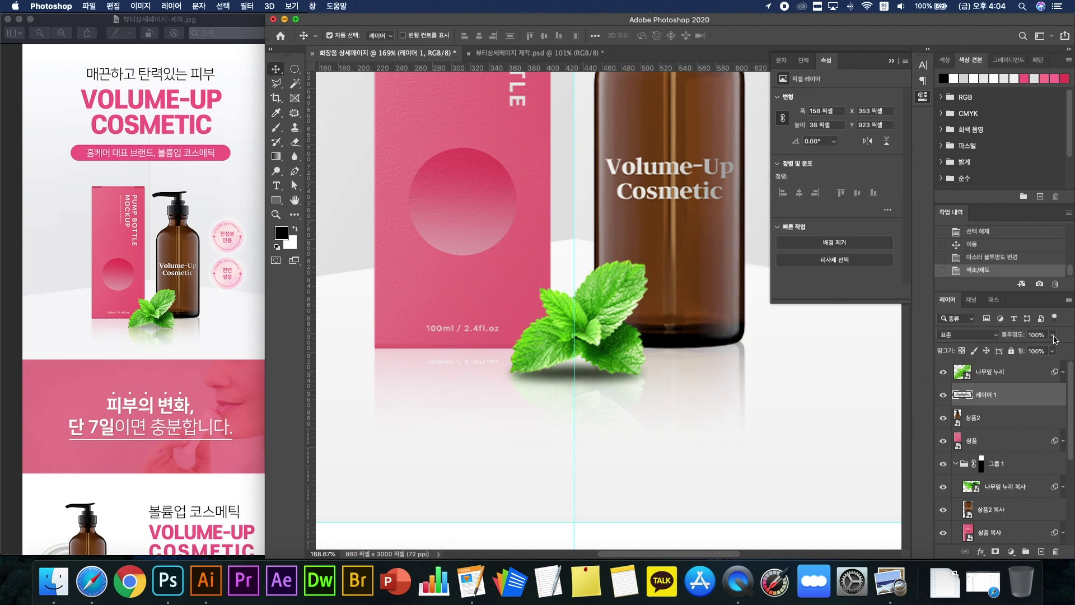
Step: Set the opacity of the mint's shadow to 65% and scale it proportionally to 86.58%
click(1053, 335)
click(1023, 350)
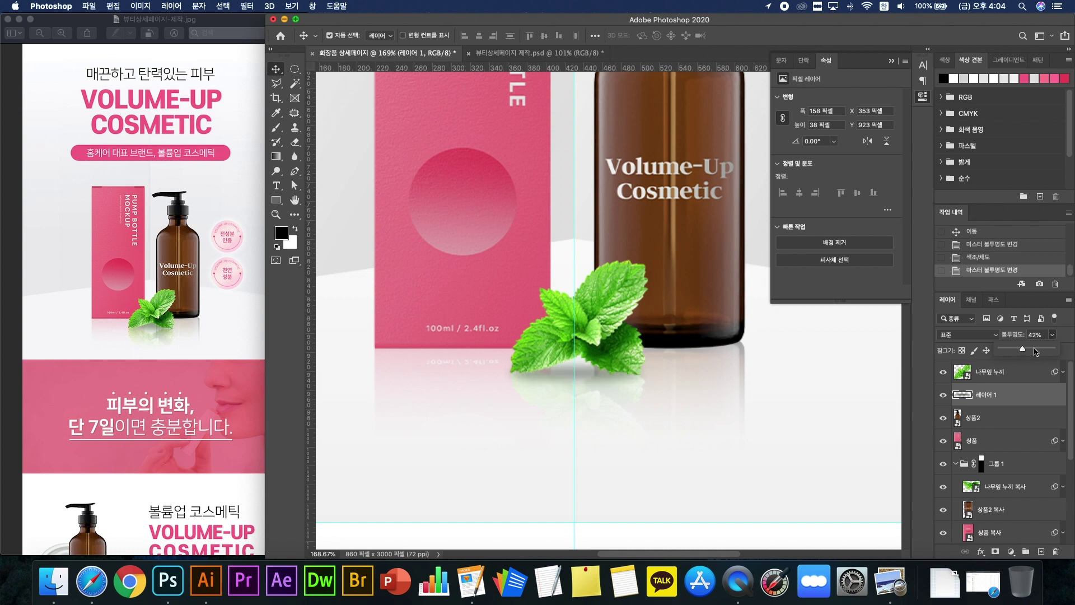
key(ctrl+t)
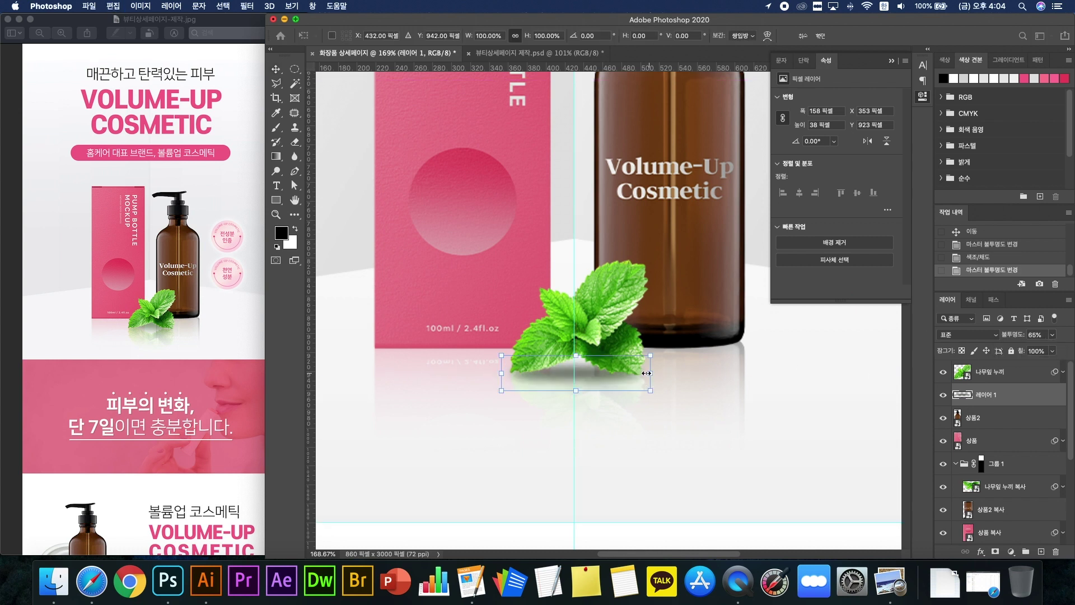
drag(650, 373, 640, 372)
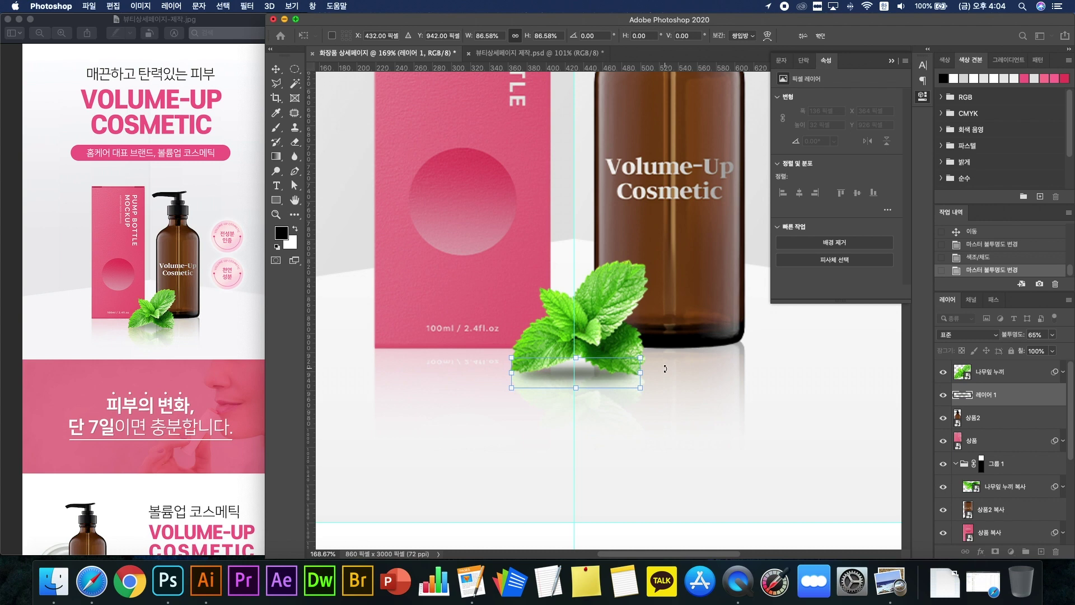
key(Return)
Step: Soften the edges of the mint's shadow with a 67 px eraser at 0% hardness and nudge the shadow slightly down
scroll(568, 335, down, 3)
scroll(640, 348, up, 4)
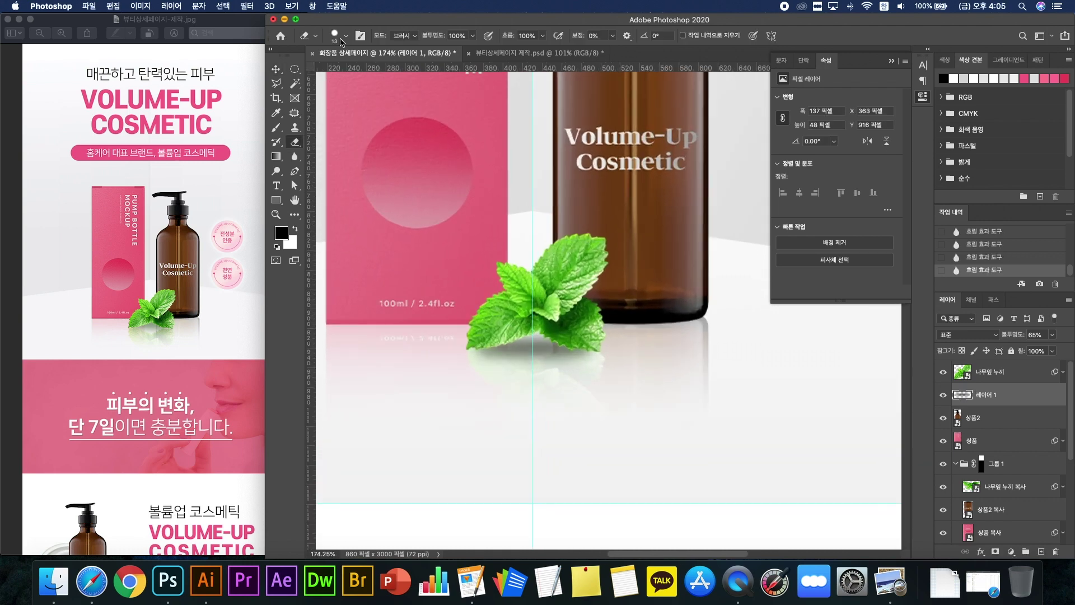
click(341, 39)
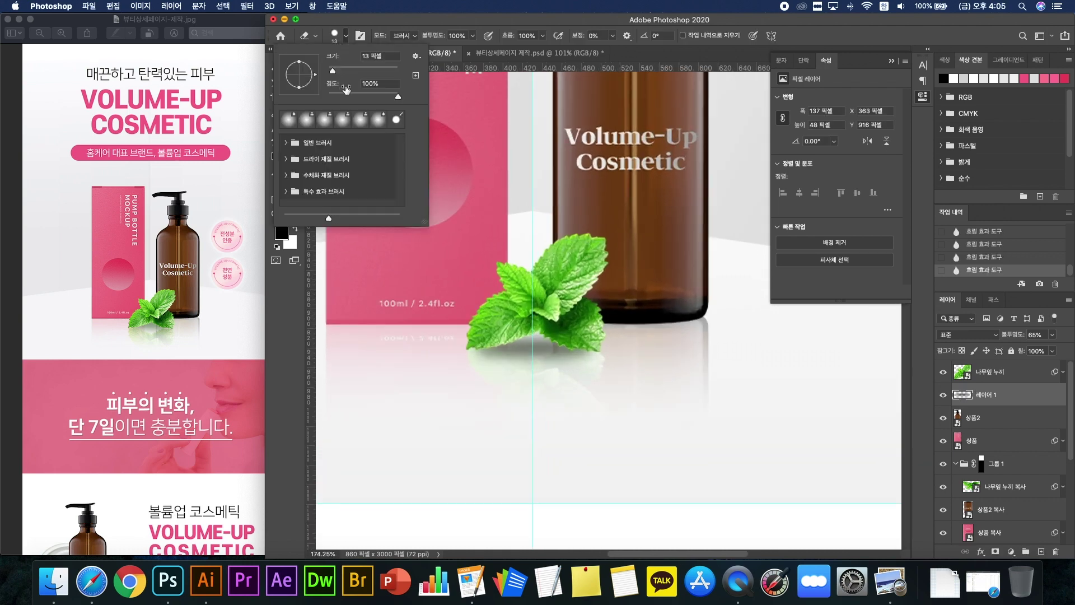
mouse_move(347, 89)
mouse_down()
mouse_move(330, 95)
mouse_move(351, 73)
mouse_up()
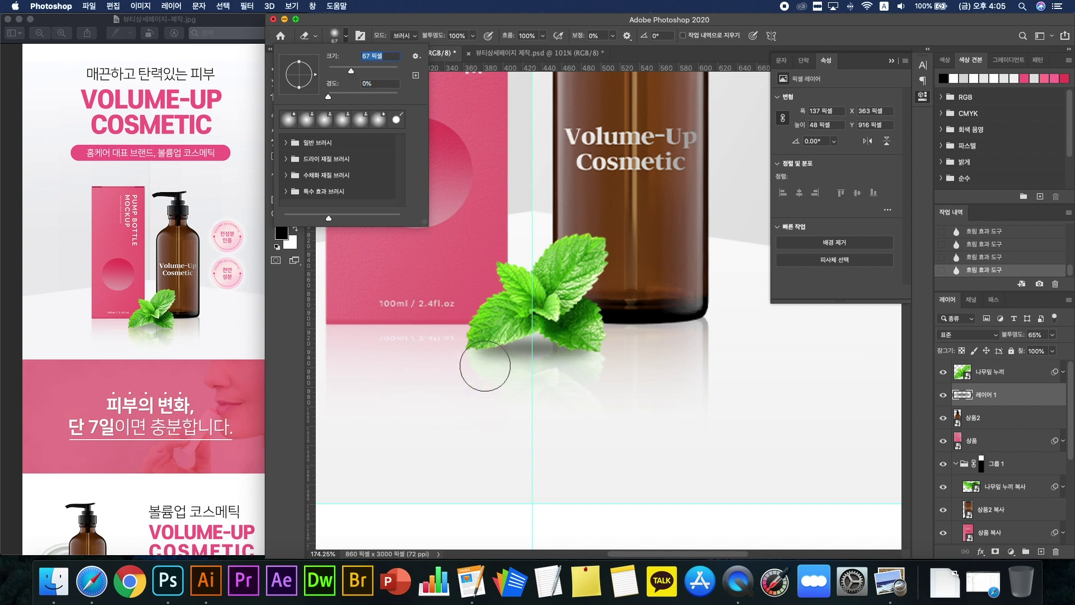
click(482, 371)
click(493, 375)
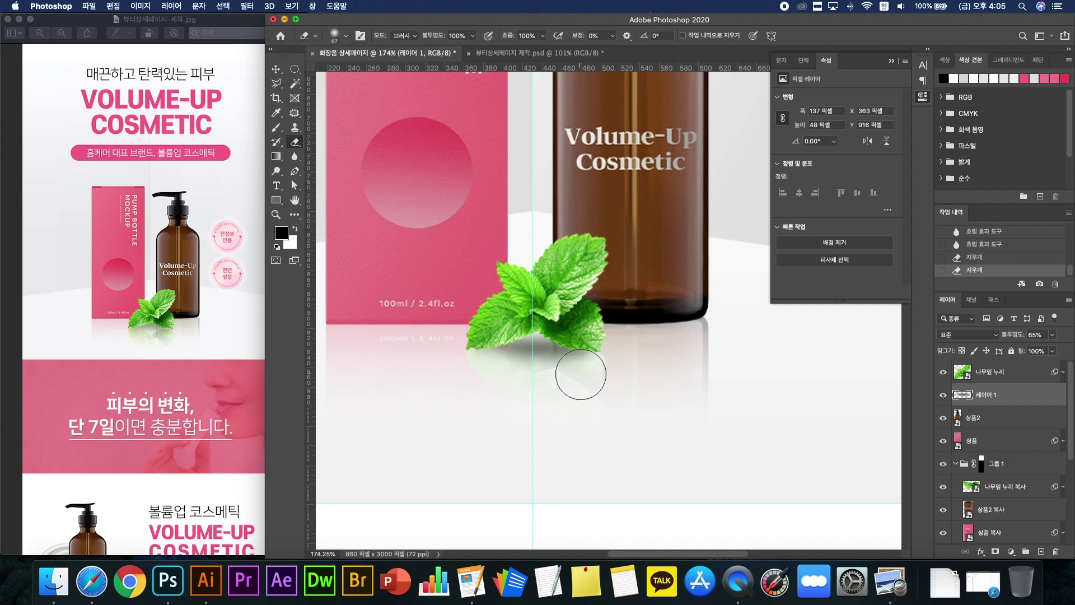
click(580, 376)
key(v)
scroll(665, 411, down, 2)
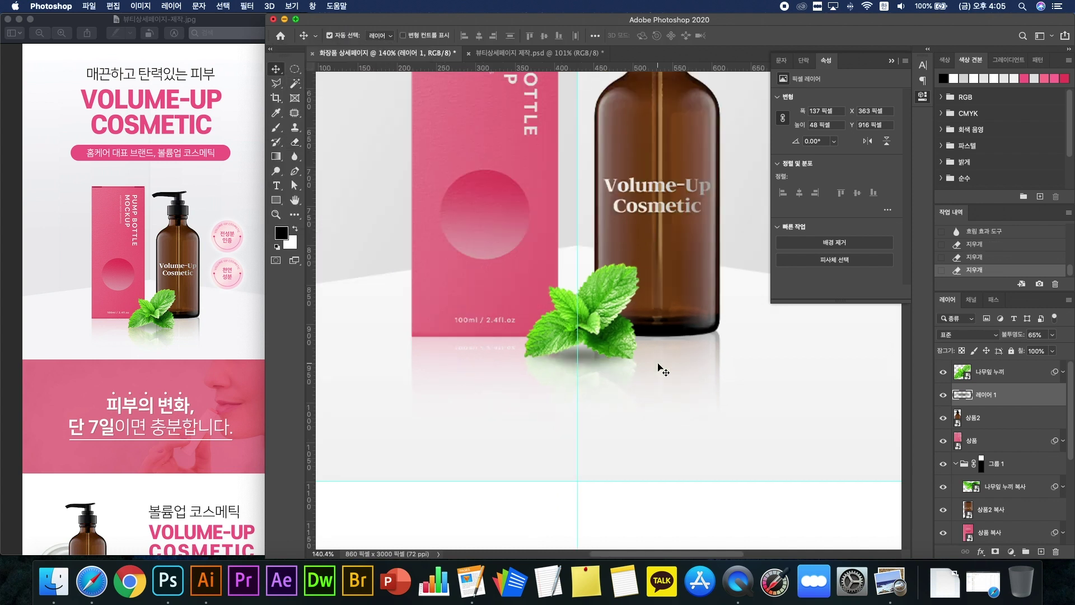
key(Down)
Step: Create a new empty layer and place it directly below the bottle layer 상품2
drag(658, 364, 602, 403)
click(644, 359)
click(776, 383)
click(609, 324)
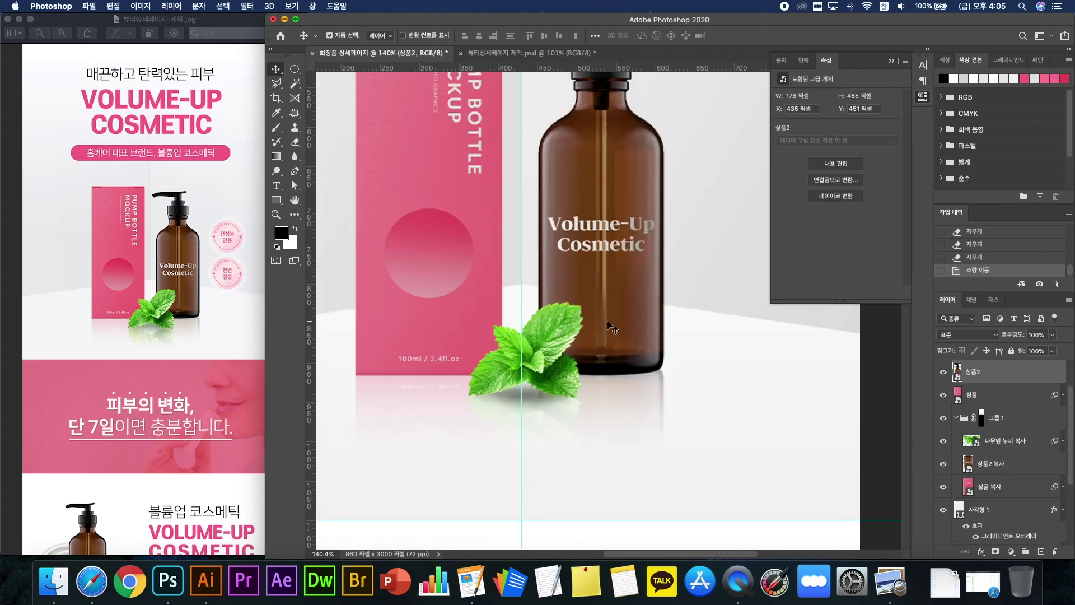
scroll(617, 368, up, 3)
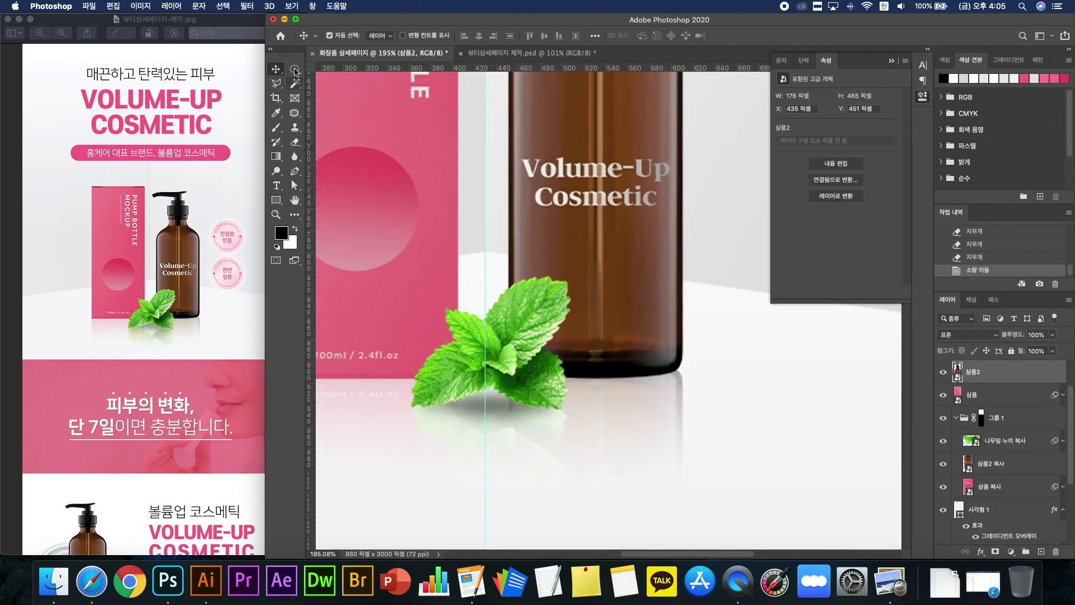
click(294, 68)
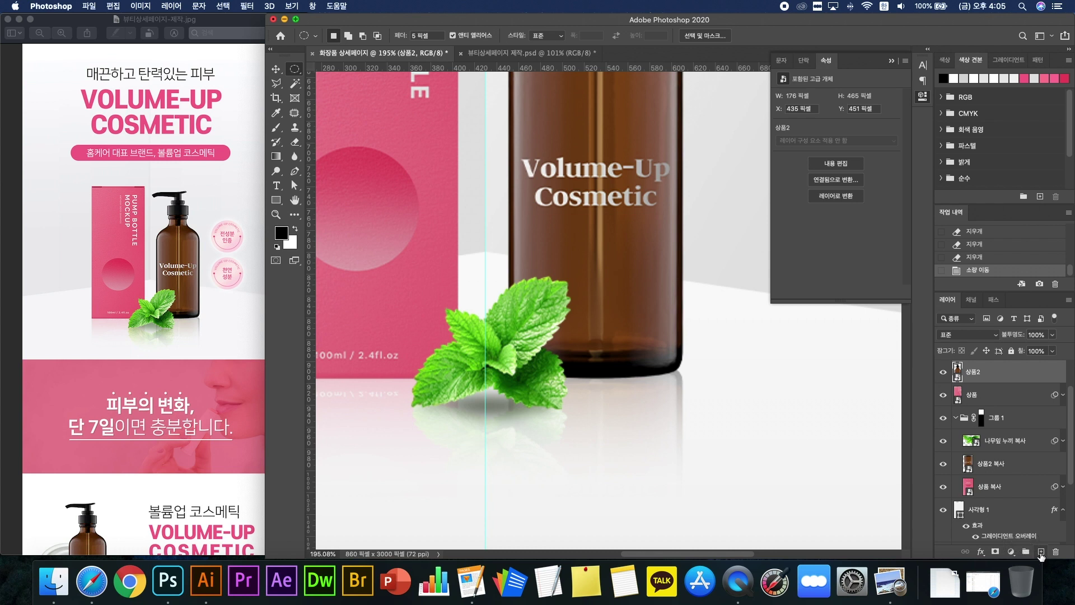
click(1041, 551)
drag(993, 381, 990, 404)
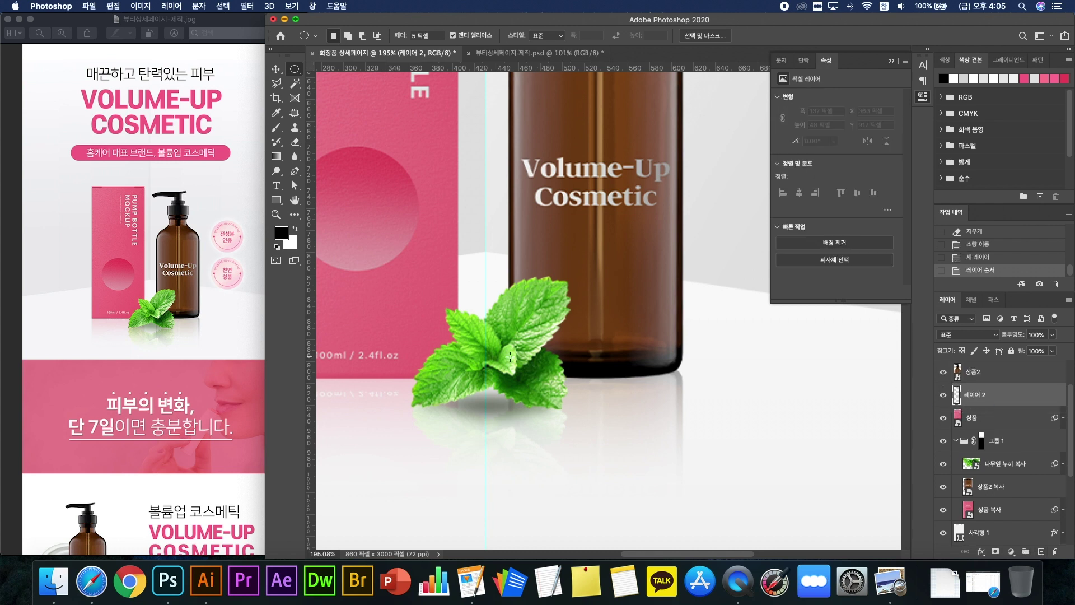
Step: Select a flat ellipse of about 181 x 48 px at the bottle's base, fill it with black on 레이어 2, and deselect it
drag(510, 357, 677, 382)
key(alt+BackSpace)
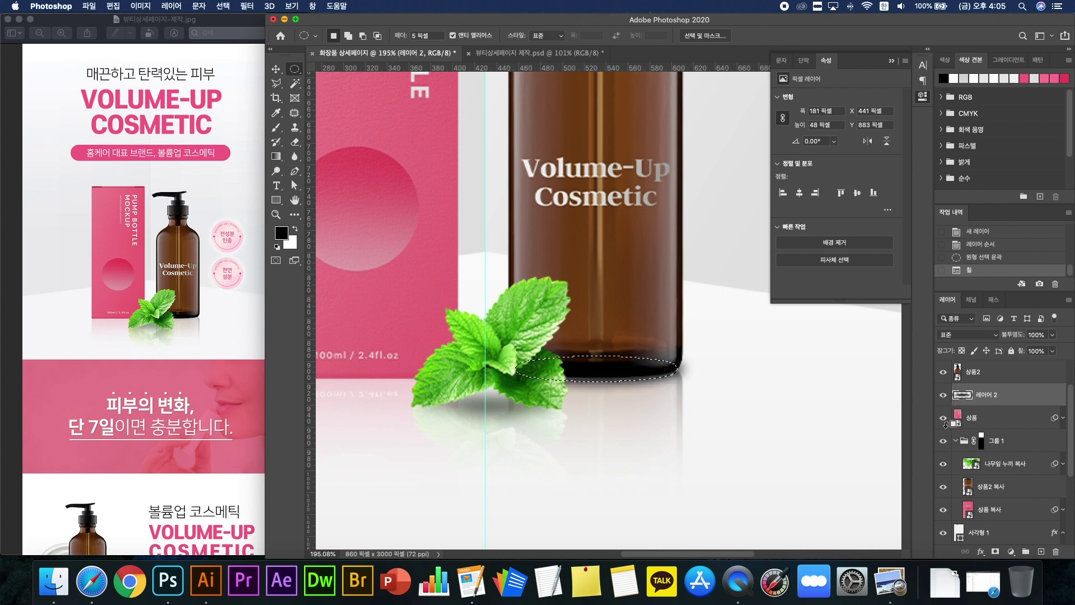
key(super+d)
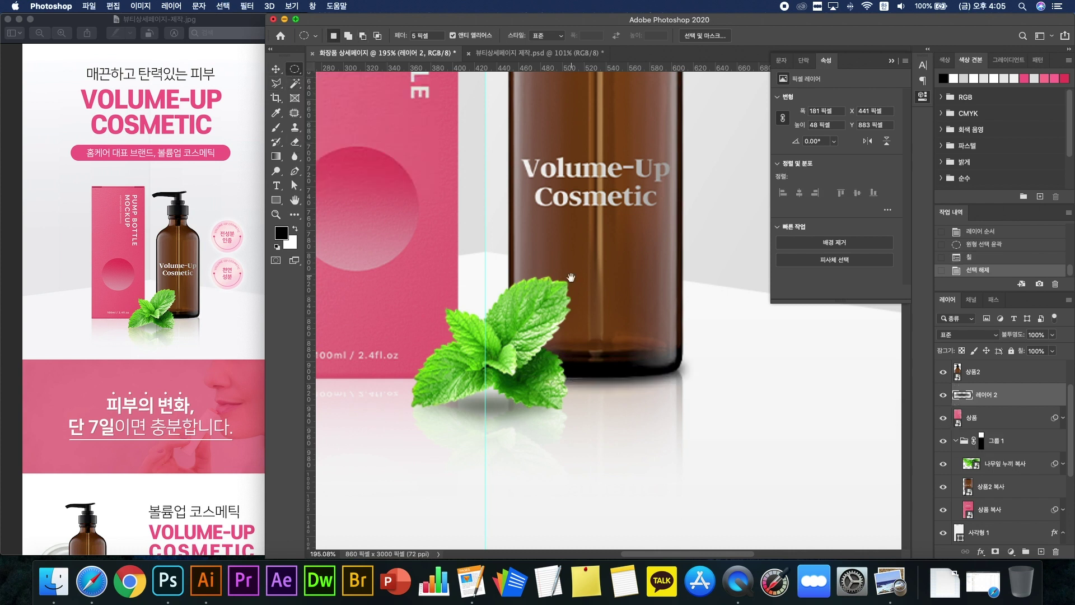
Step: Create a new empty layer and place it directly below the pink box layer 상품
drag(570, 277, 671, 283)
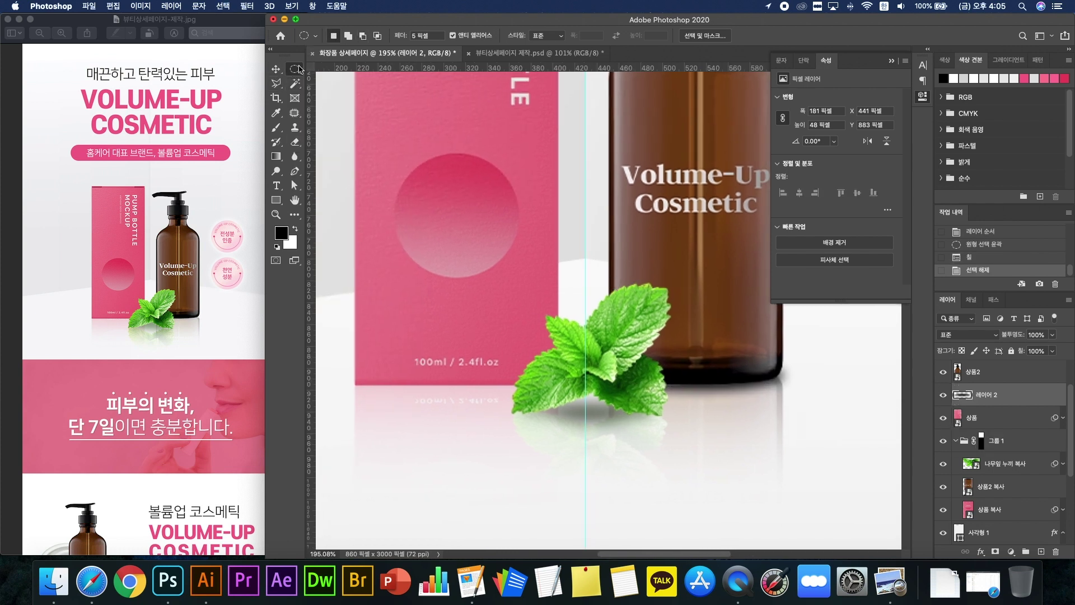
right_click(296, 69)
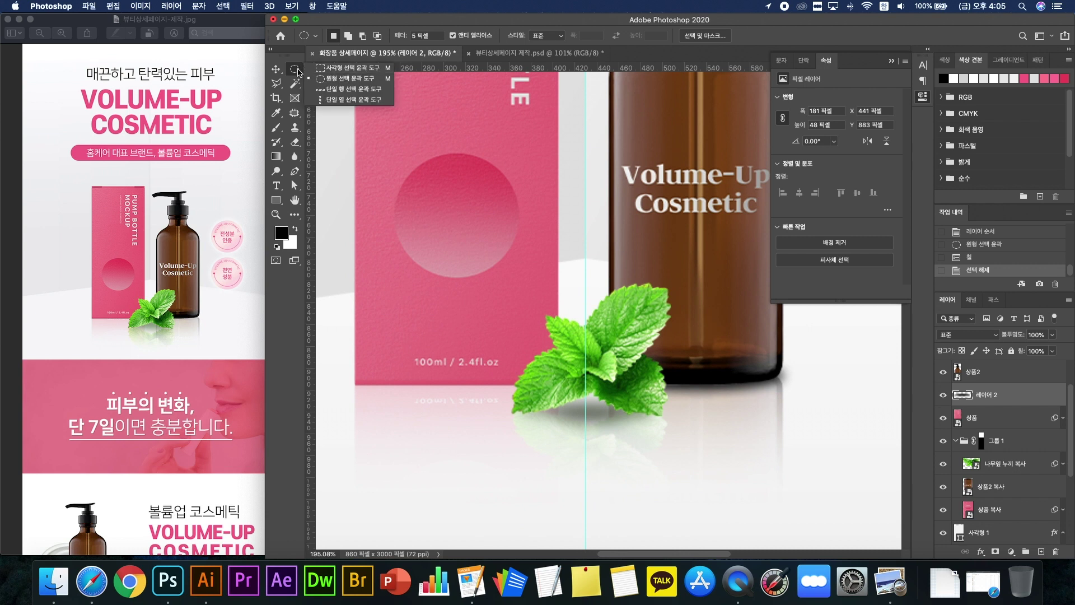
click(371, 393)
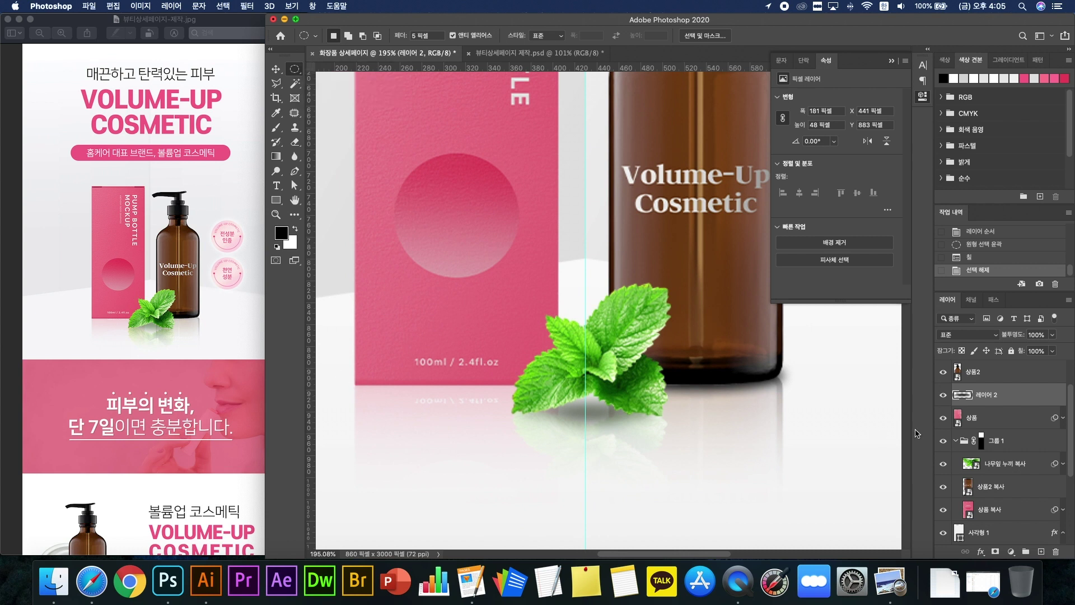
click(1010, 421)
click(1041, 551)
drag(1012, 420, 1009, 451)
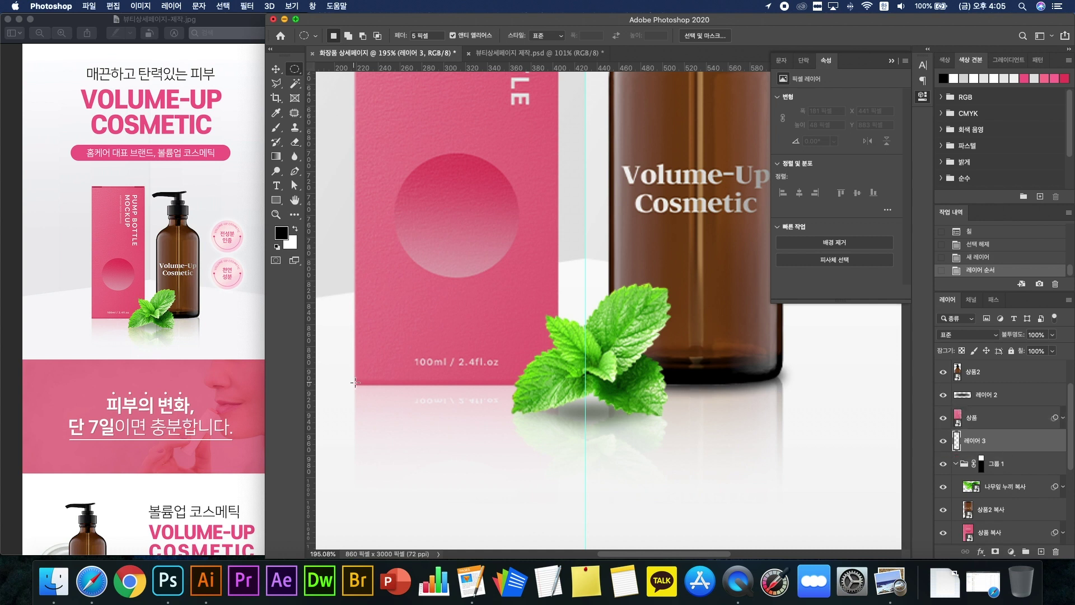
Step: Fill a thin ellipse of about 218 x 31 px along the pink box's lower edge with black on 레이어 3, and deselect it
drag(355, 383, 582, 404)
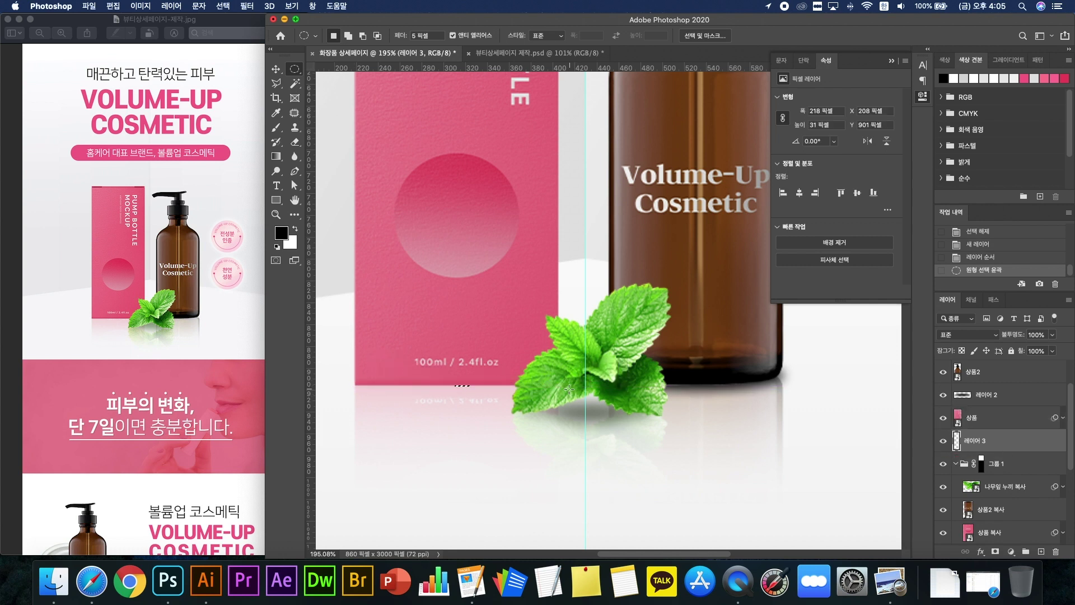
key(alt+BackSpace)
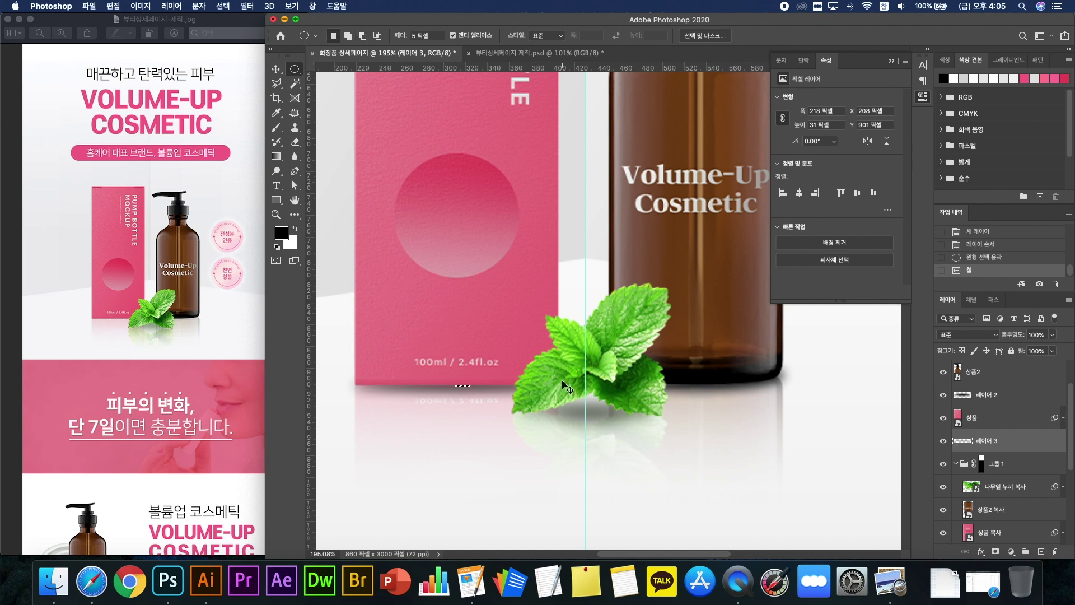
key(super+d)
Step: Lower the opacity of both shadow layers, 레이어 2 and 레이어 3, to 60%
click(276, 68)
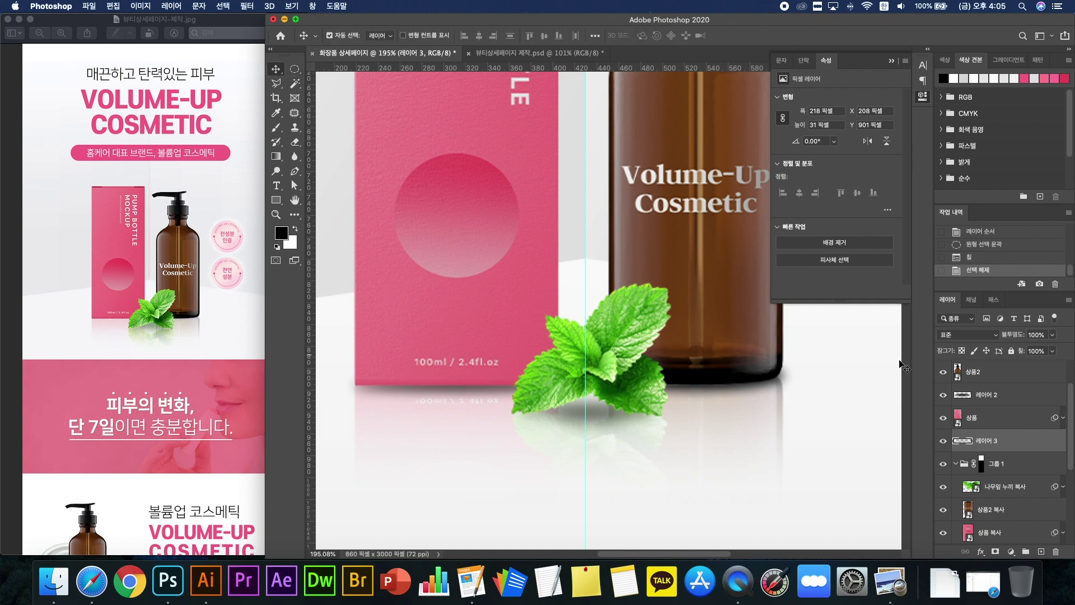
super+click(1007, 403)
click(1051, 334)
mouse_move(1053, 348)
mouse_down()
mouse_move(1019, 350)
mouse_move(1039, 350)
mouse_up()
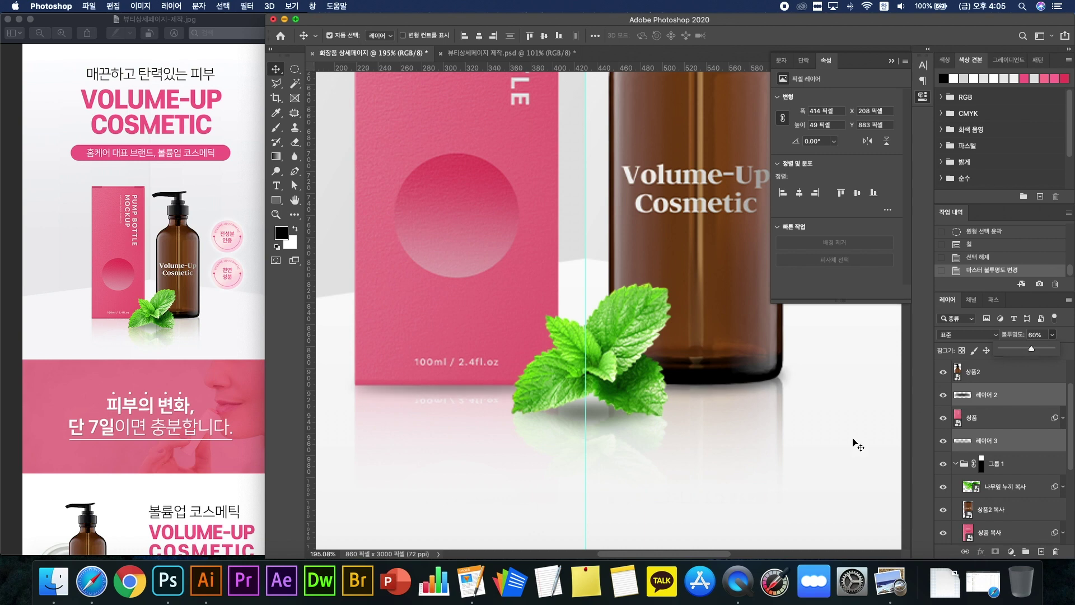
Step: Deselect all layers and examine the whole hero composition of box, bottle and mint
click(829, 447)
scroll(829, 448, down, 5)
drag(846, 424, 758, 437)
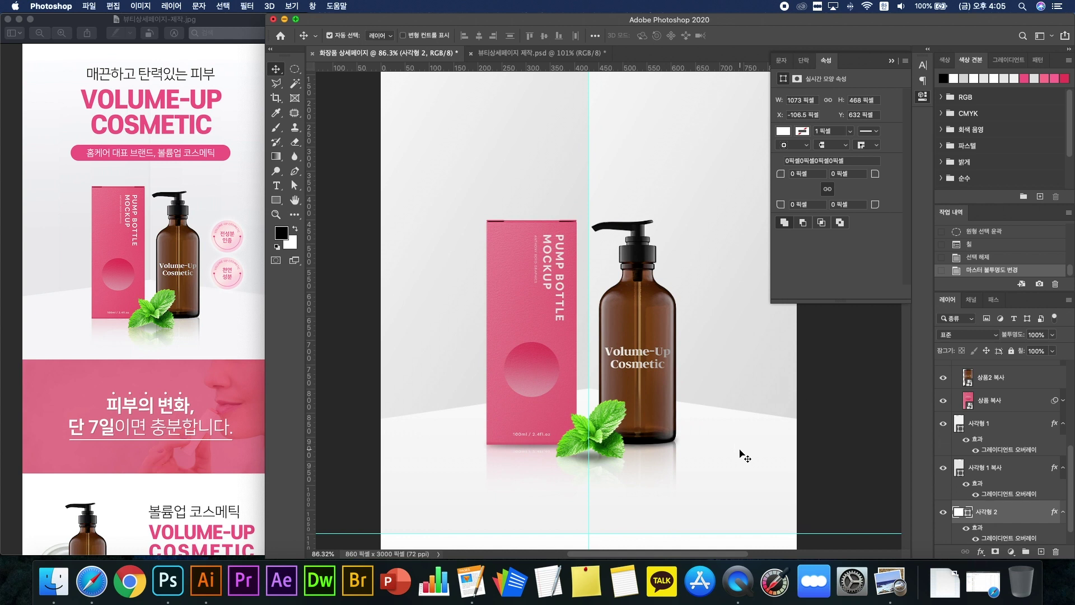
click(857, 457)
drag(753, 410, 728, 406)
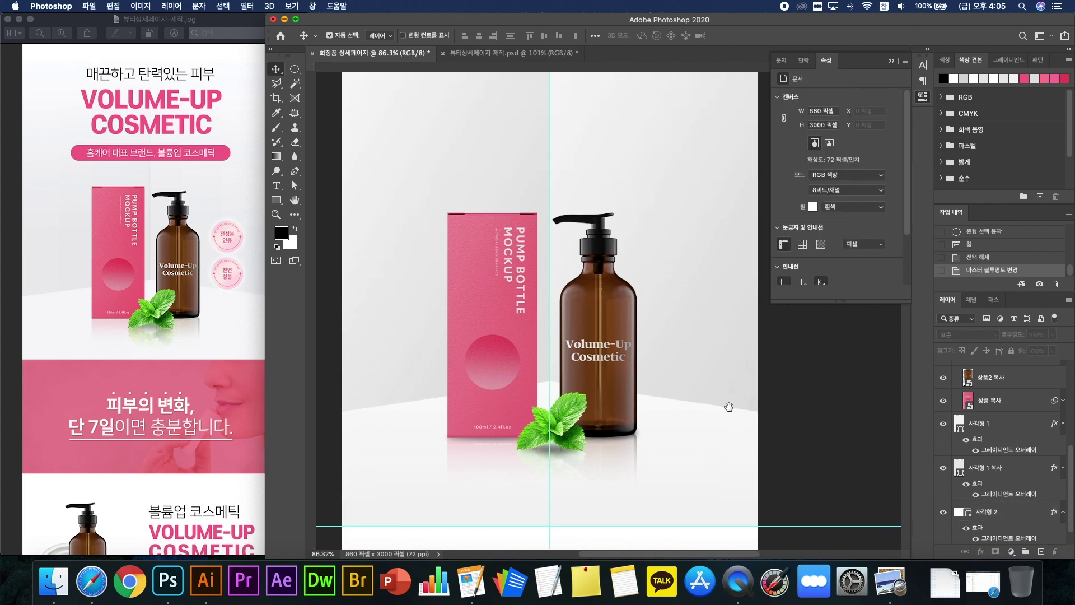
click(842, 423)
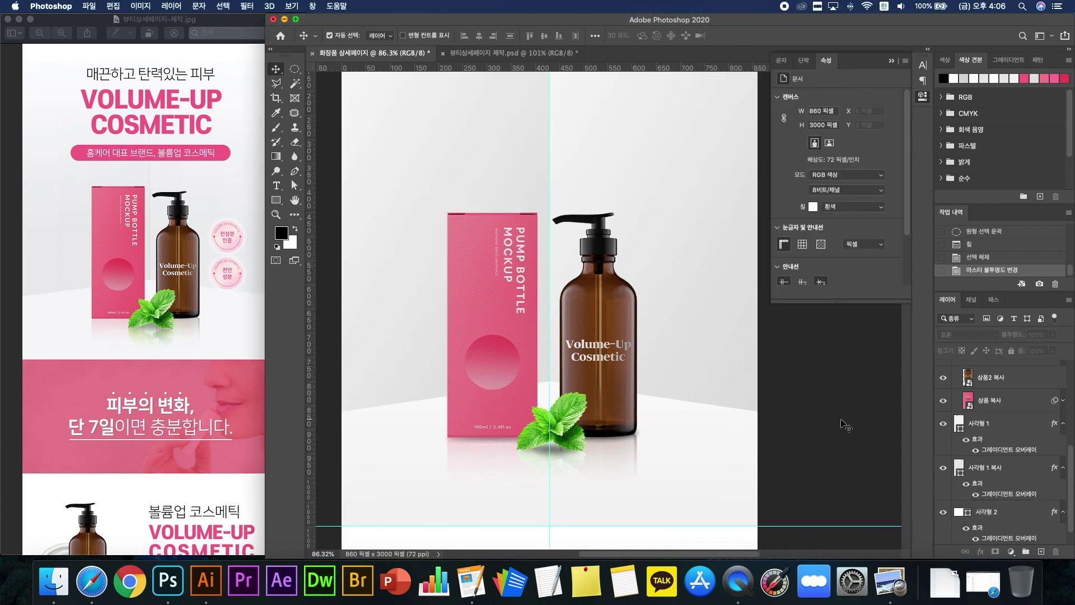
drag(739, 350, 750, 385)
scroll(651, 400, down, 2)
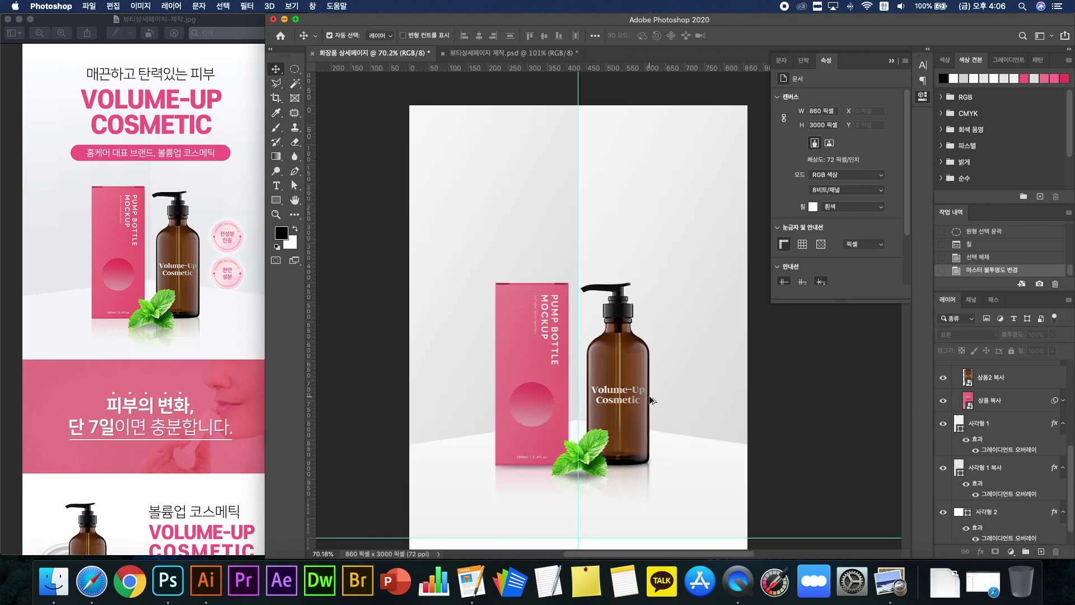
Step: Open the copy file 텍스트 from the 화장품_로션 folder in TextEdit and place its window beside the page, showing its beginning
click(191, 211)
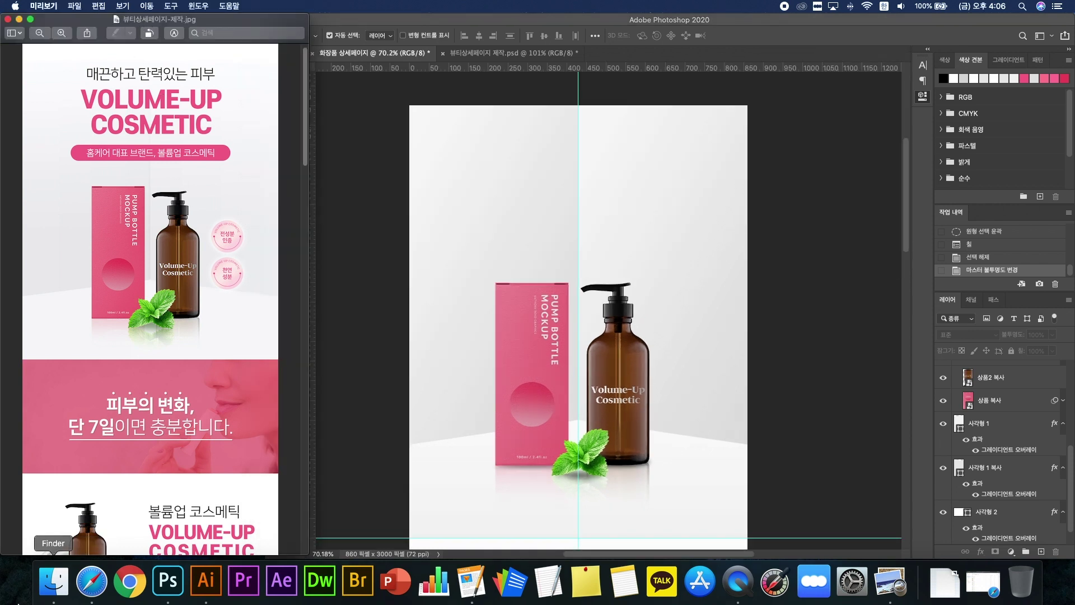
click(54, 581)
drag(581, 106, 787, 103)
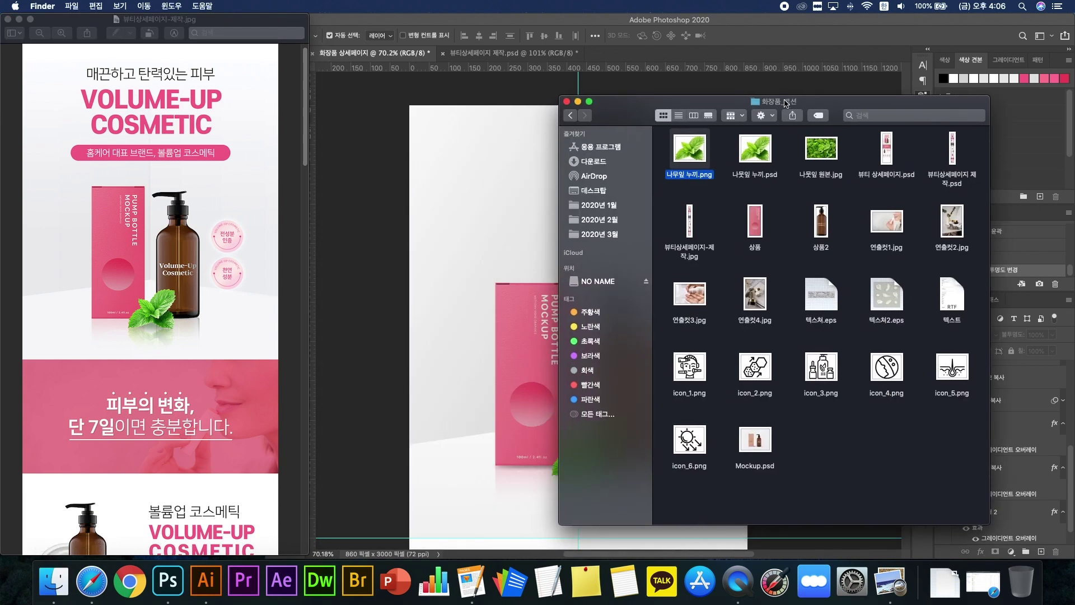
double_click(953, 301)
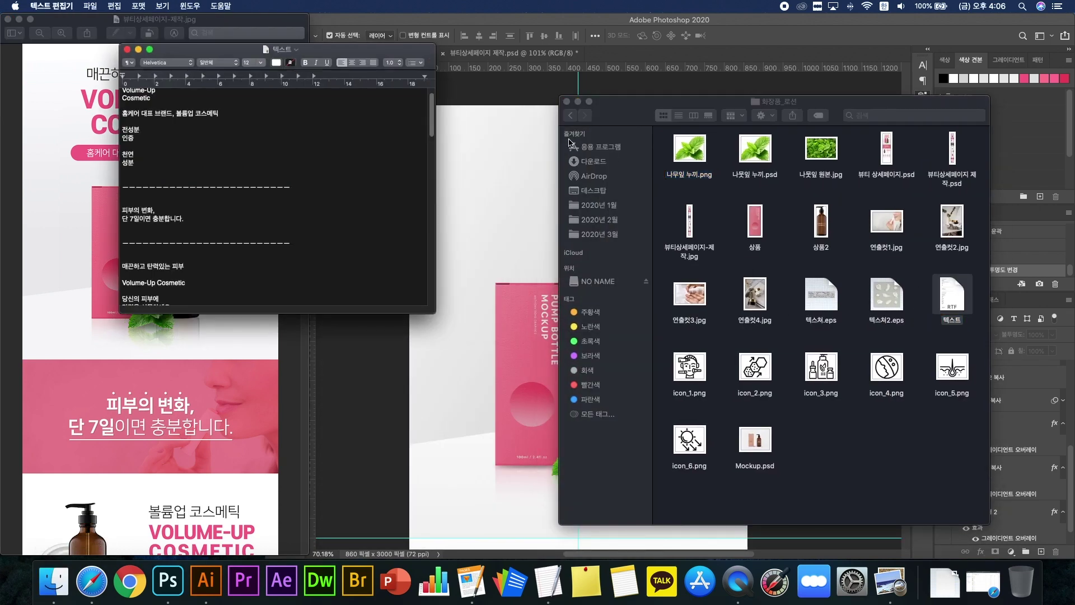
click(548, 94)
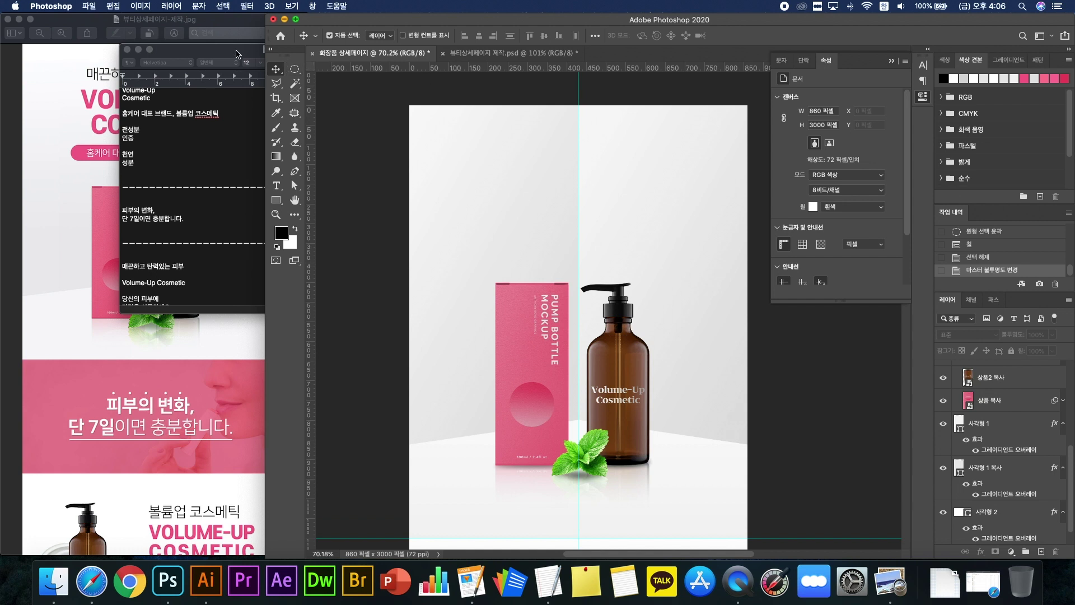
drag(238, 54, 205, 227)
scroll(154, 297, up, 1)
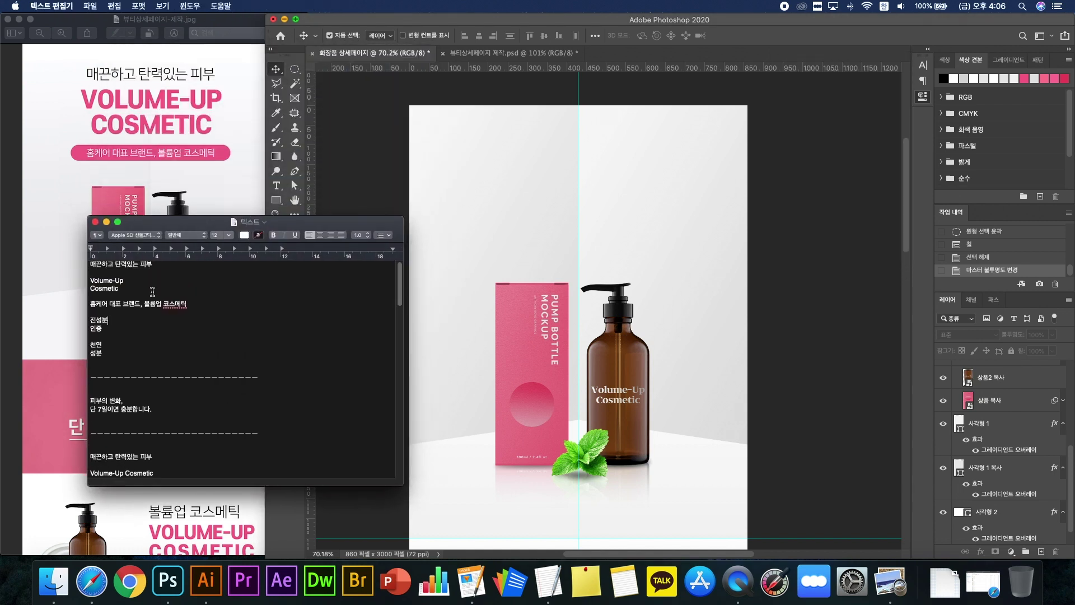
Step: Copy the line 매끈하고 탄력있는 피부 and paste it into Photoshop as a new text layer near the page's top centre
drag(159, 266, 75, 263)
key(cmd+c)
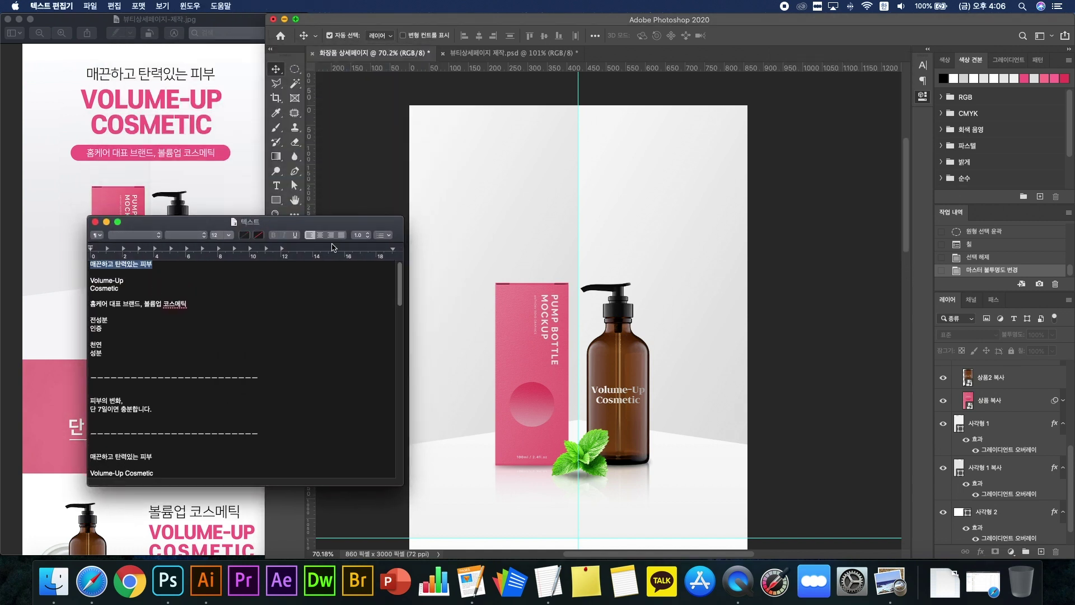
click(508, 191)
click(276, 185)
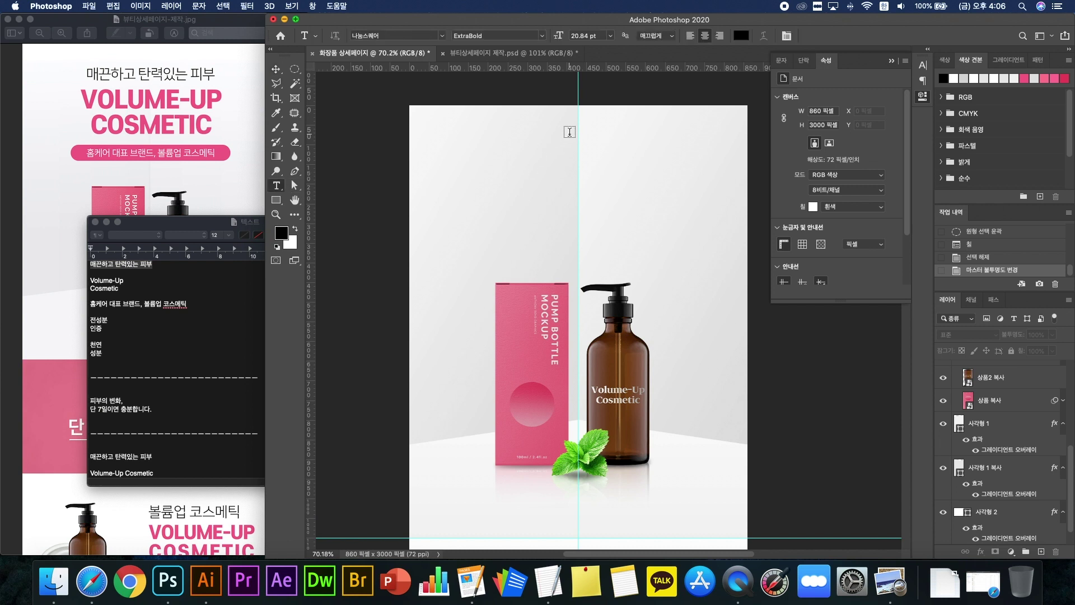
click(570, 132)
key(cmd+v)
Step: Copy the two-line title Volume-Up Cosmetic from the text file and paste it as a text layer below the headline
click(235, 270)
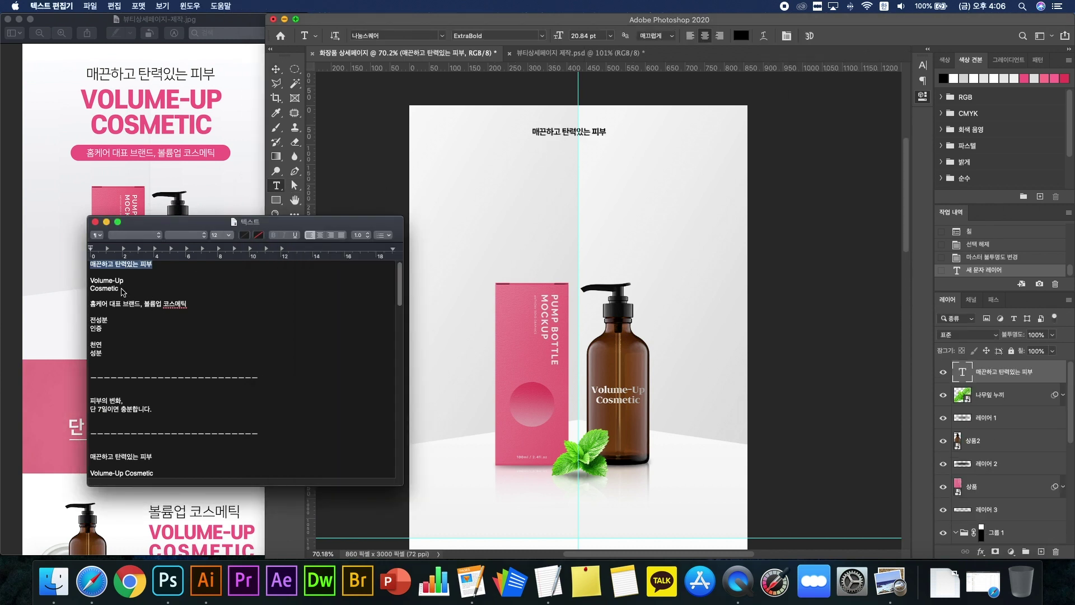
drag(123, 291, 89, 278)
key(cmd+c)
click(504, 208)
click(560, 157)
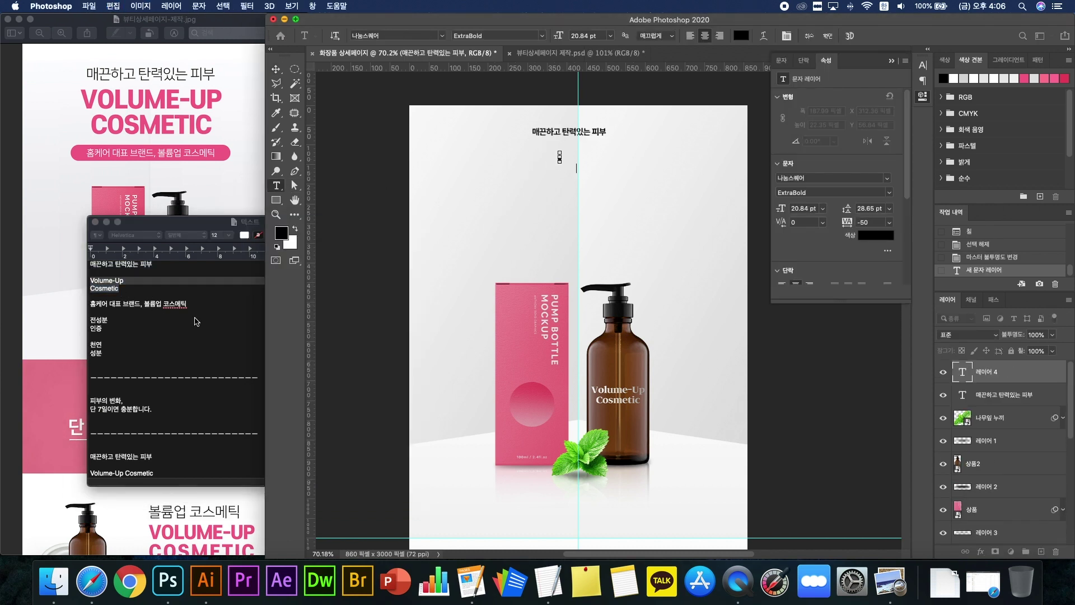
key(cmd+v)
Step: Copy 홈케어 대표 브랜드, 볼륨업 코스메틱 from the text file and paste it as a text layer below the title
click(195, 330)
drag(206, 311, 193, 362)
key(cmd+c)
click(600, 223)
key(cmd+v)
Step: Add 전성분 인증 and 천연 성분 as separate text layers and arrange them one above the other beside the bottle
click(667, 283)
key(cmd+v)
click(90, 344)
click(757, 392)
key(cmd+v)
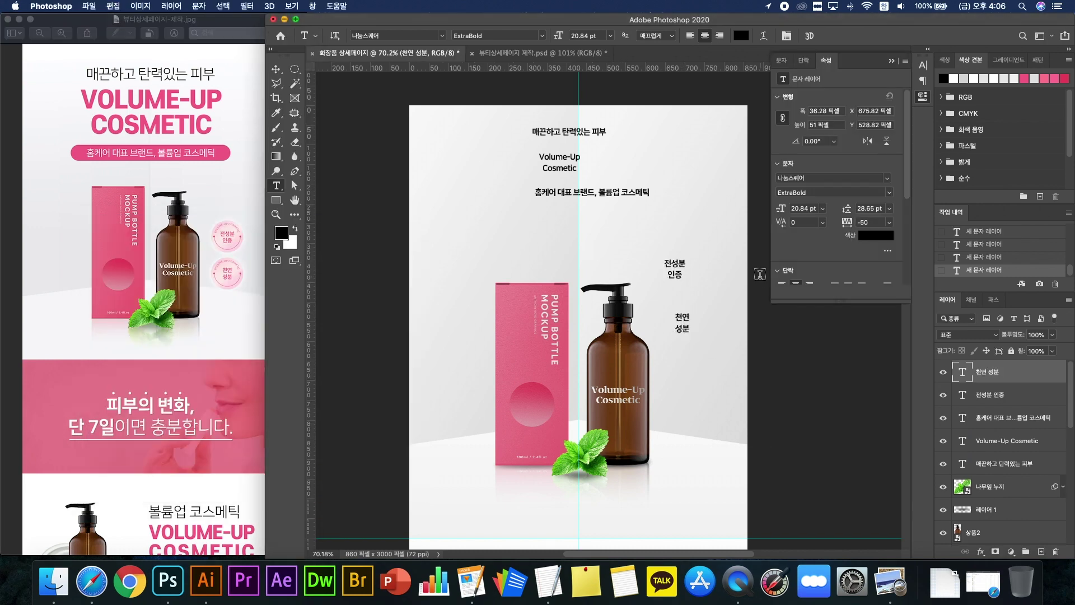
click(719, 339)
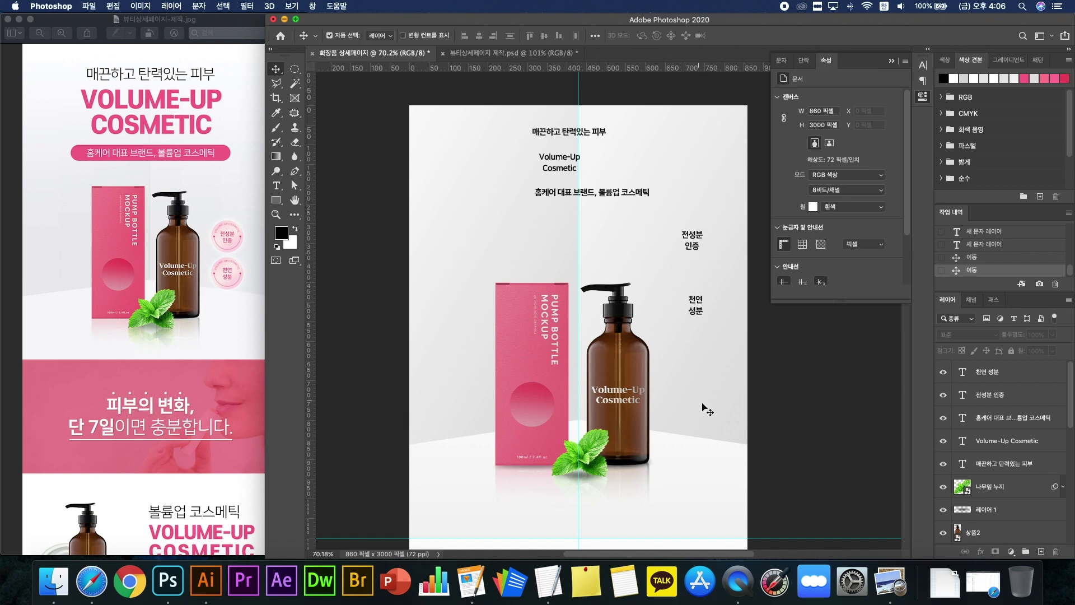
Step: Try moving the box, bottle and mint layers together to the right, and undo the move
drag(786, 351, 408, 472)
drag(551, 330, 585, 322)
key(super+z)
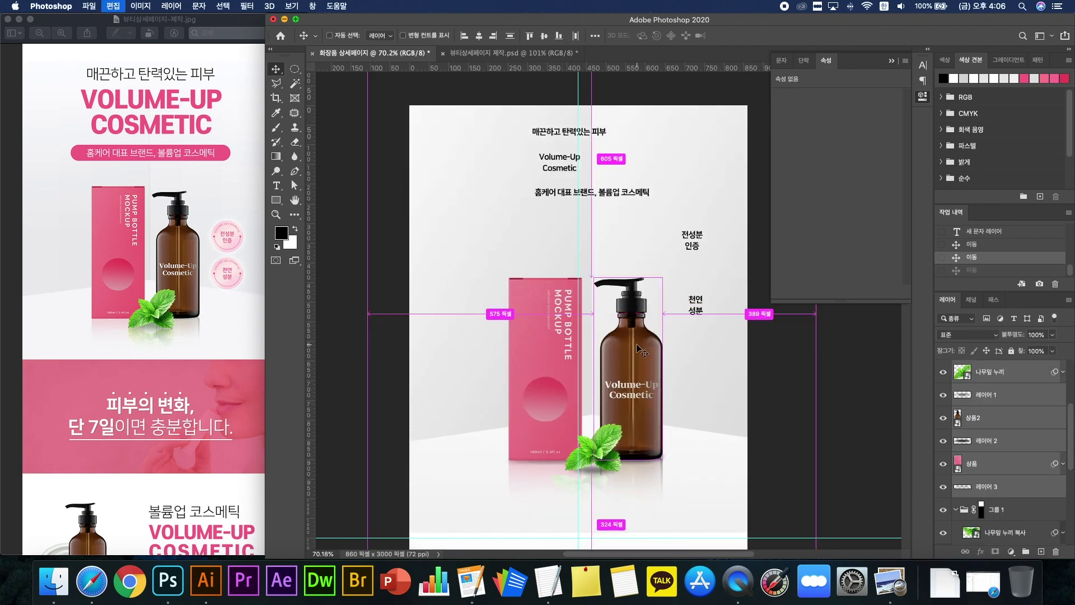
Step: Group all product, shadow and backdrop layers below the text layers and lock the group
click(786, 374)
drag(786, 366, 326, 527)
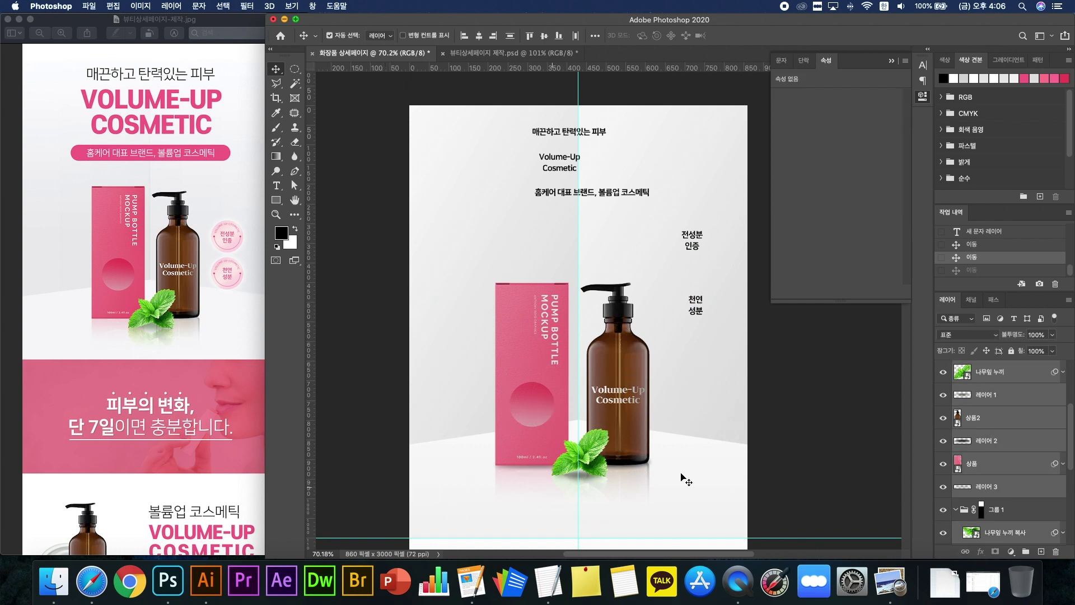
scroll(1005, 500, down, 3)
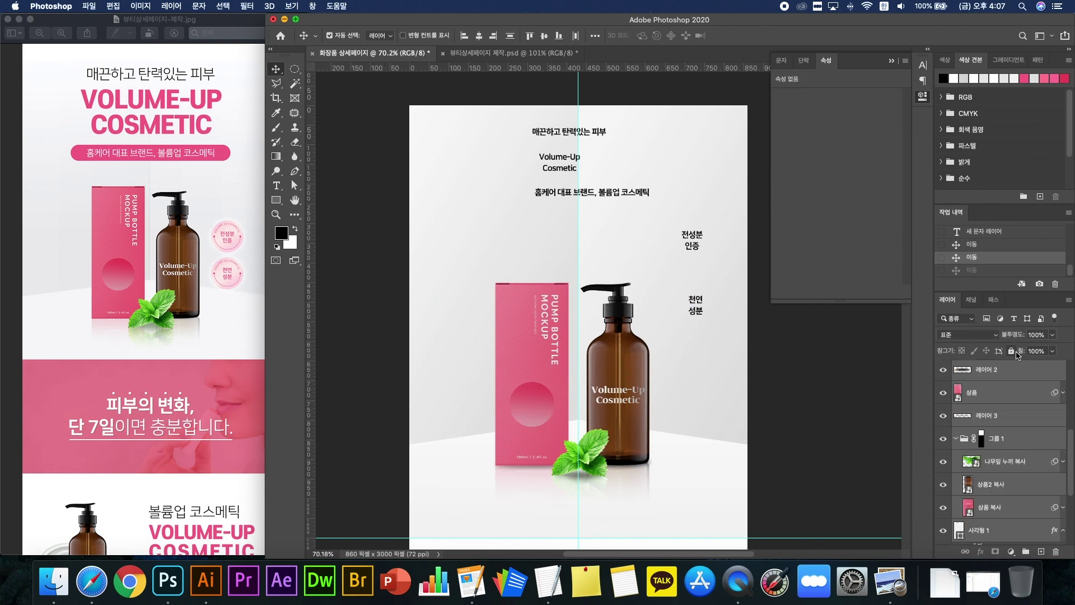
key(super+g)
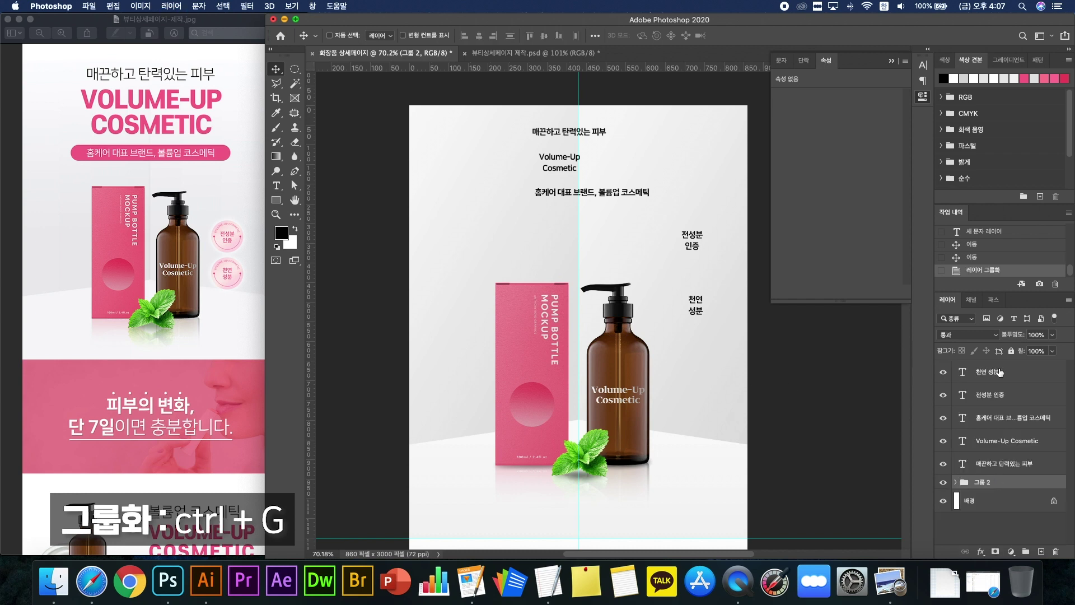
click(1012, 352)
click(777, 462)
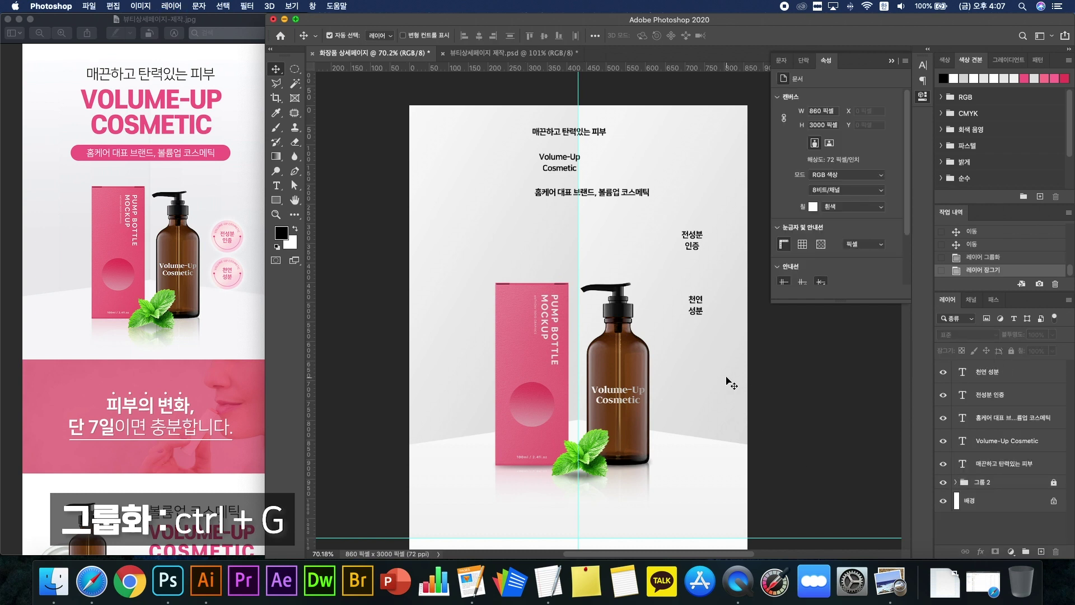
Step: Select the headline, title and tagline text layers and move them together slightly down the page
drag(727, 377, 551, 445)
drag(720, 407, 519, 444)
scroll(567, 189, up, 3)
drag(578, 134, 613, 282)
drag(563, 224, 558, 256)
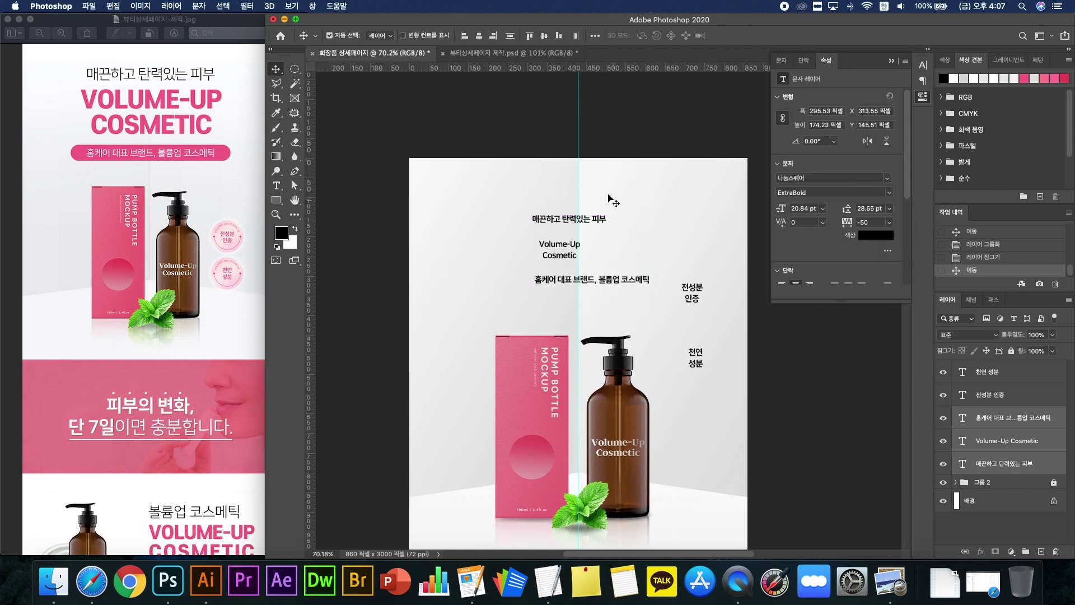
Step: Centre the headline, title and tagline text layers horizontally on the 배경 layer and deselect them
drag(609, 184, 516, 301)
drag(482, 168, 592, 304)
super+click(997, 504)
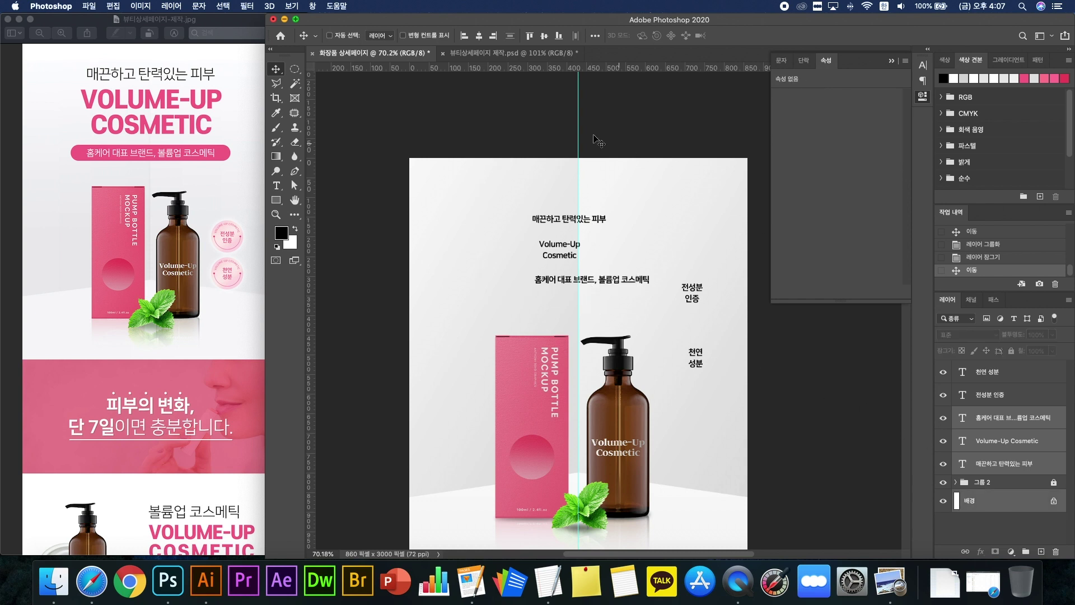
click(479, 36)
click(483, 40)
click(544, 165)
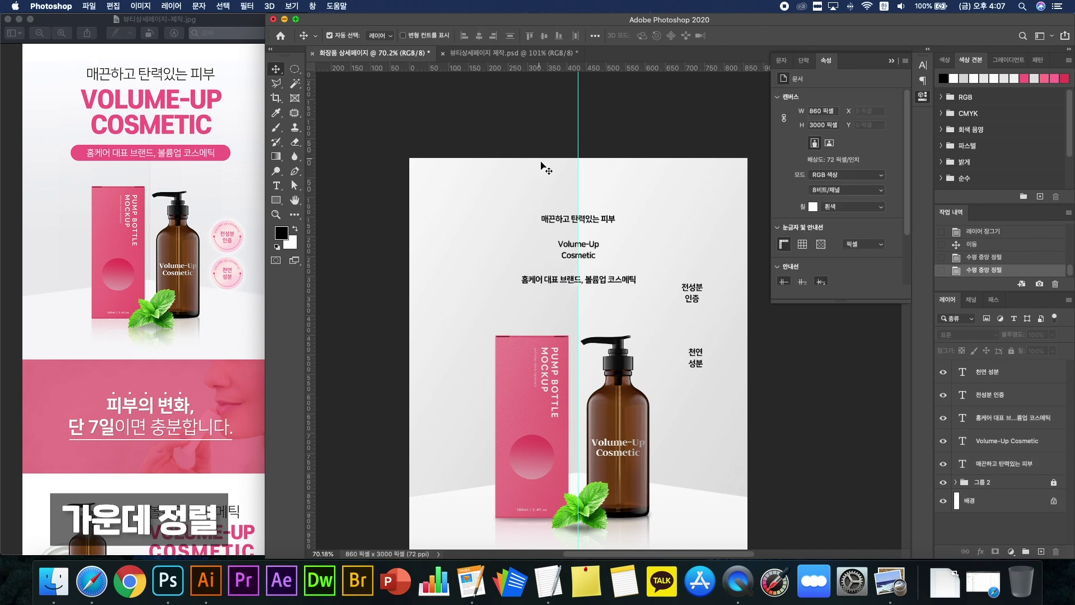
Step: Set the headline 매끈하고 탄력있는 피부 to 나눔스퀘어 Regular at 48 pt
drag(560, 188, 602, 222)
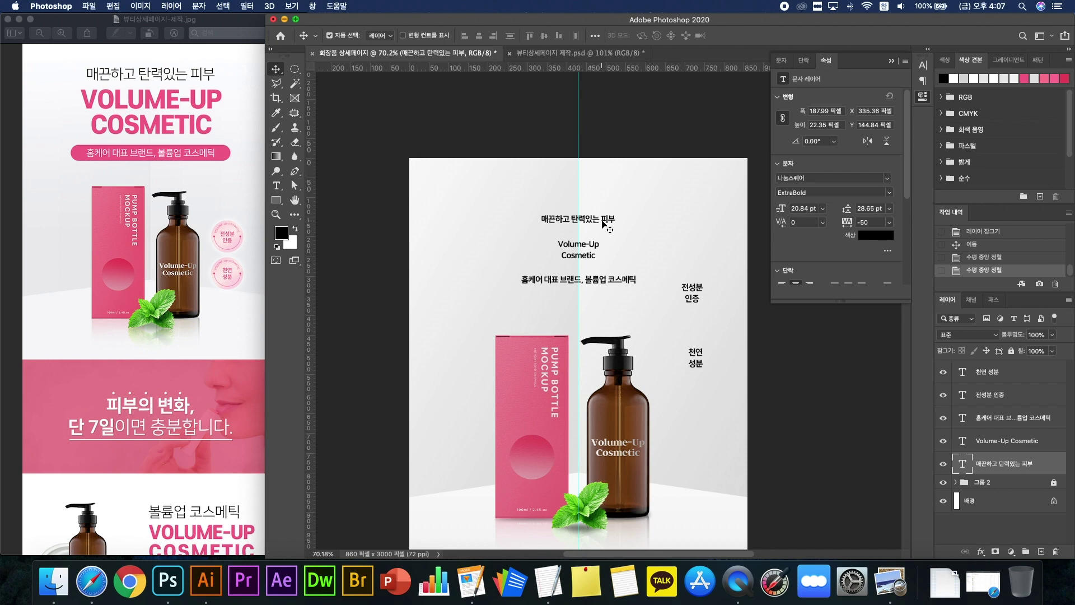
click(887, 178)
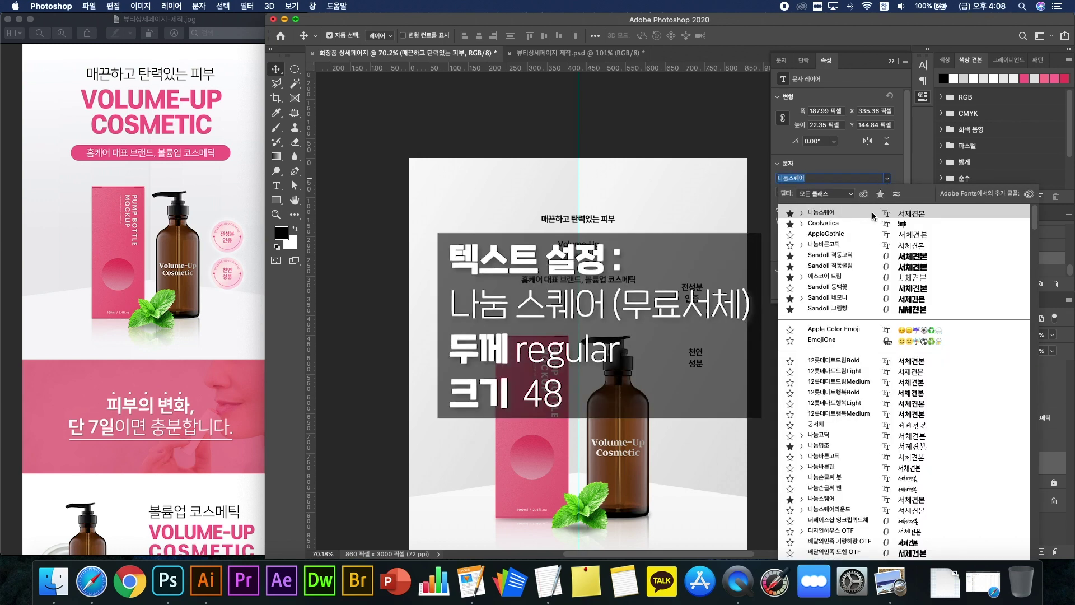
click(881, 207)
click(889, 193)
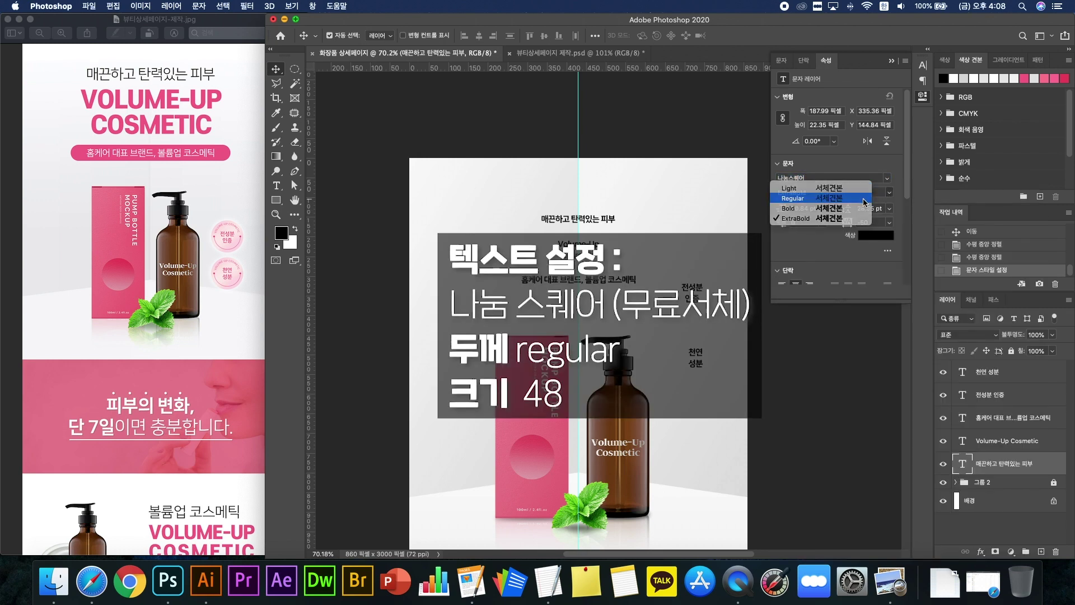
click(832, 211)
click(822, 209)
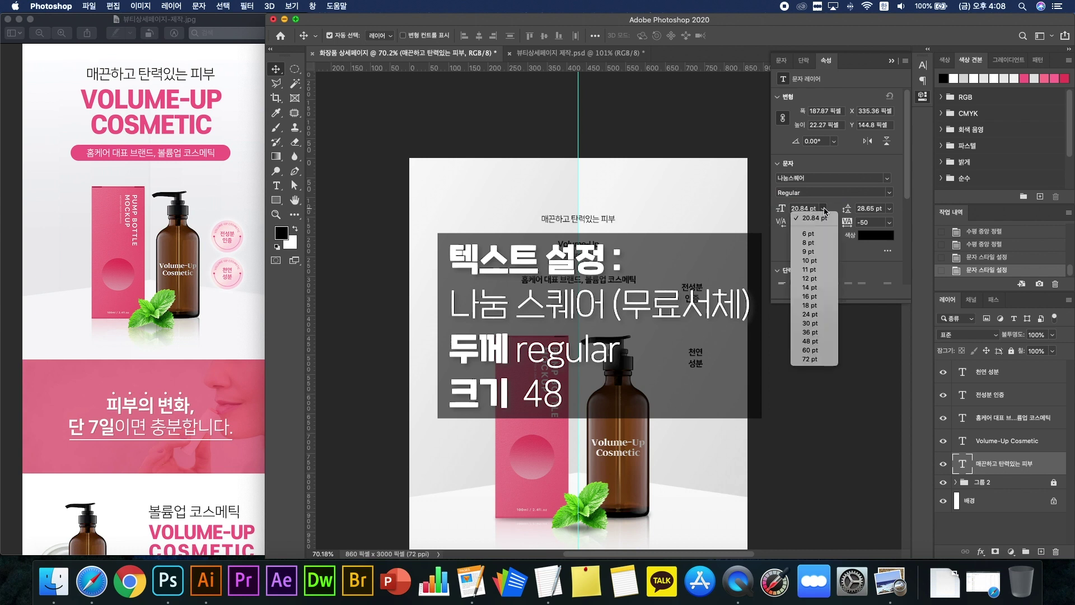
click(806, 341)
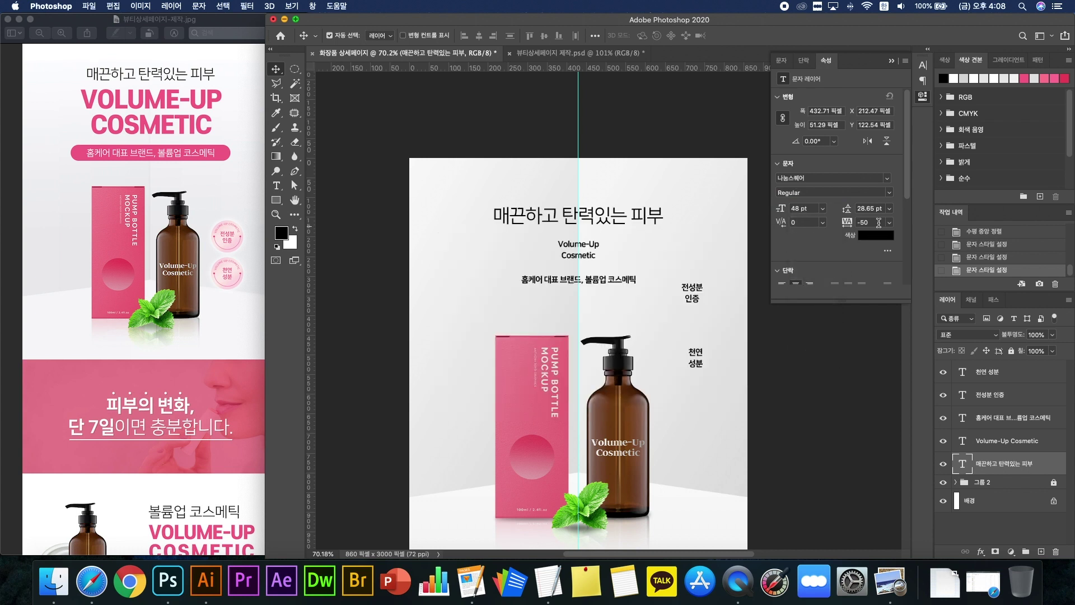
Step: Set the headline's tracking to -25 and move it up about 37 px
click(889, 222)
click(889, 223)
click(889, 223)
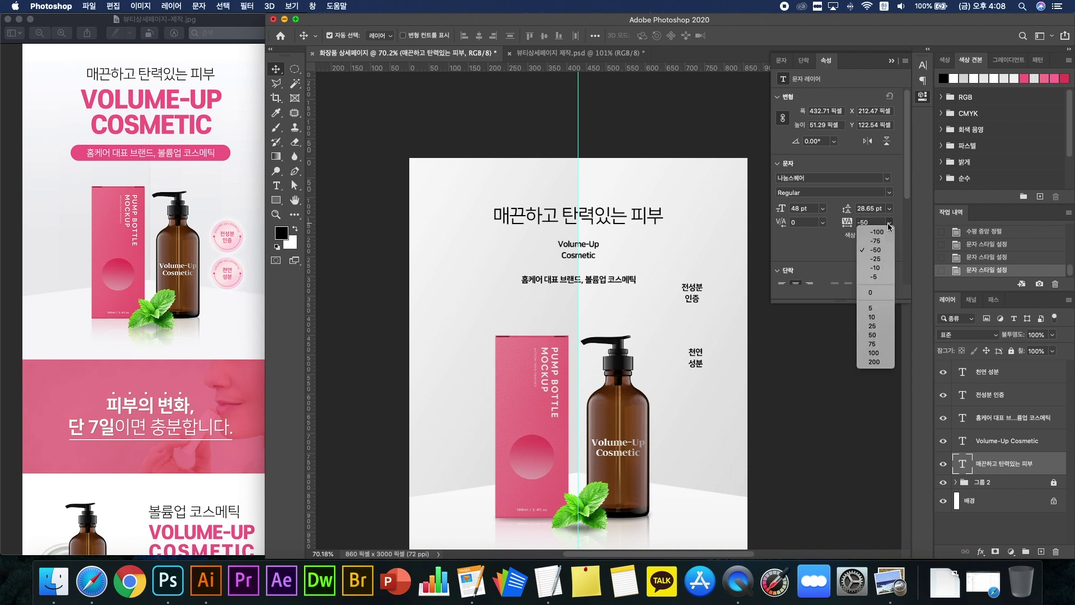
click(875, 258)
click(605, 193)
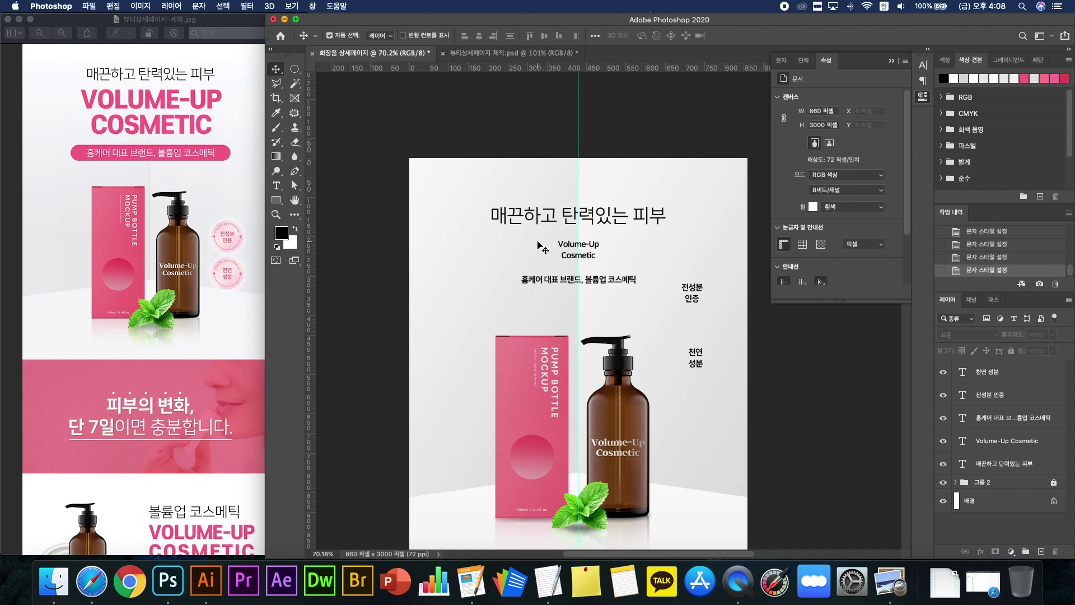
drag(571, 218, 571, 207)
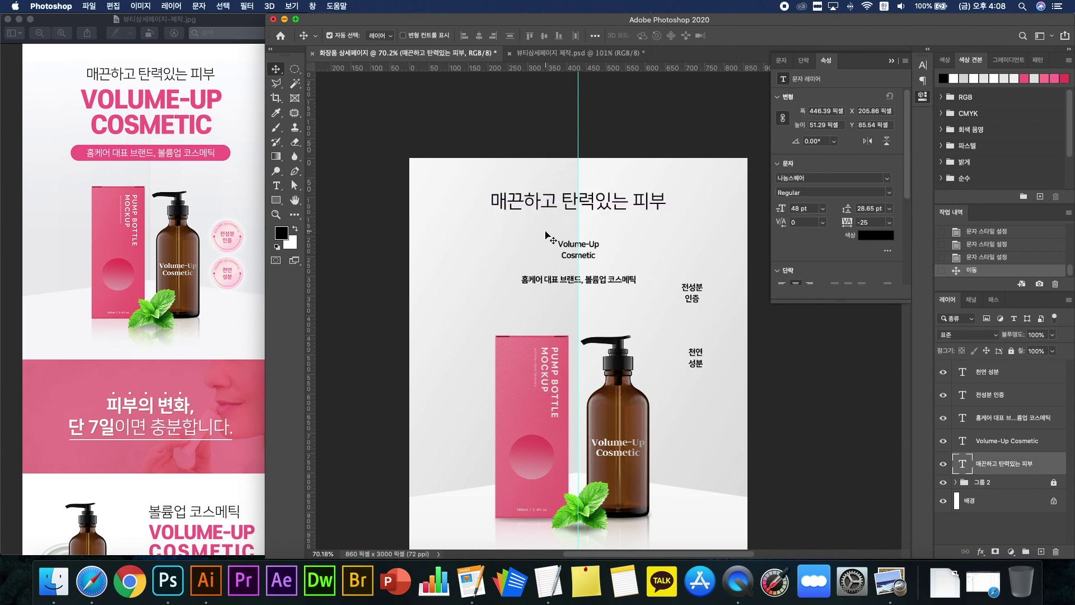
Step: Select the Volume-Up Cosmetic text layer and show its full character settings
click(561, 246)
click(611, 234)
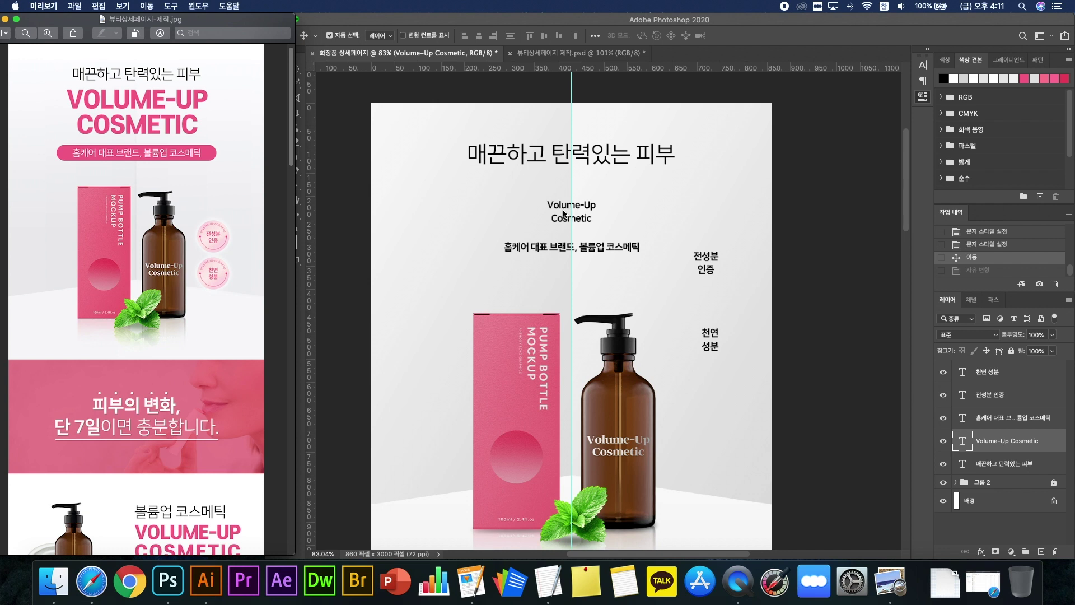
click(592, 207)
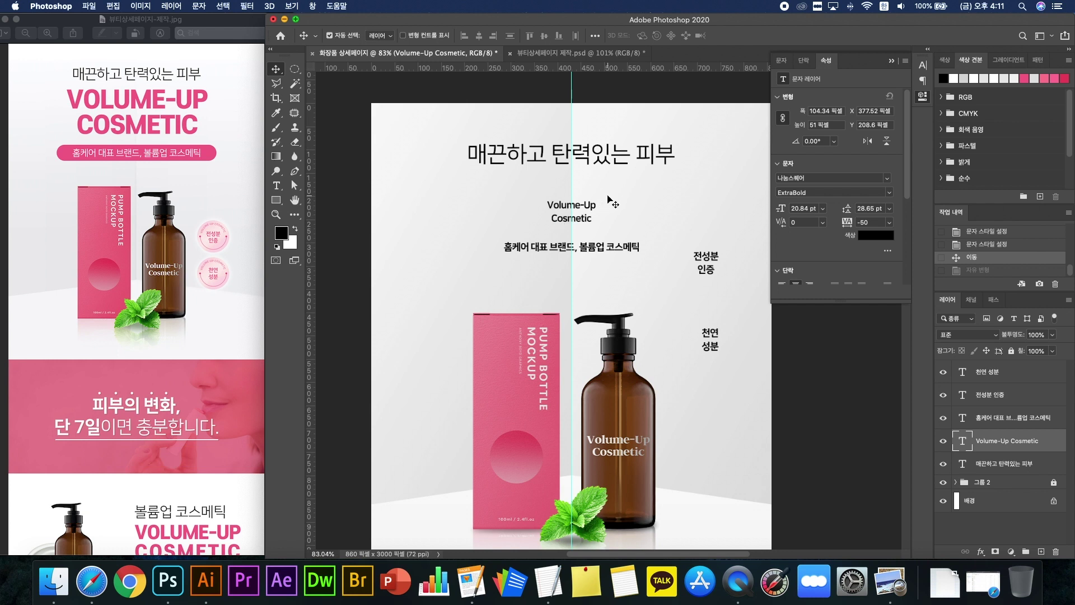
drag(611, 200, 535, 229)
scroll(827, 207, down, 1)
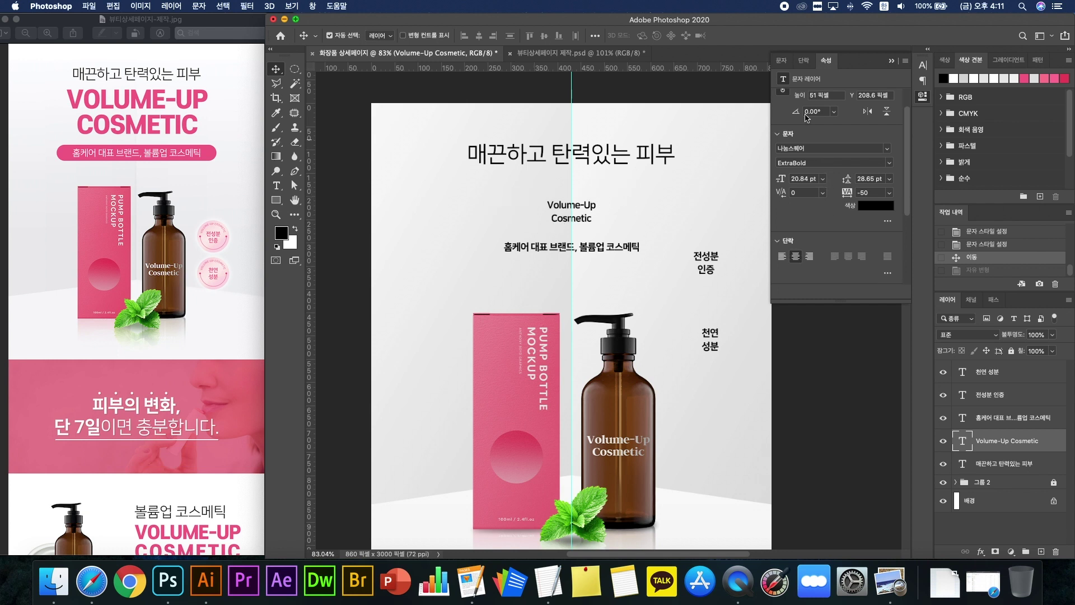
click(782, 64)
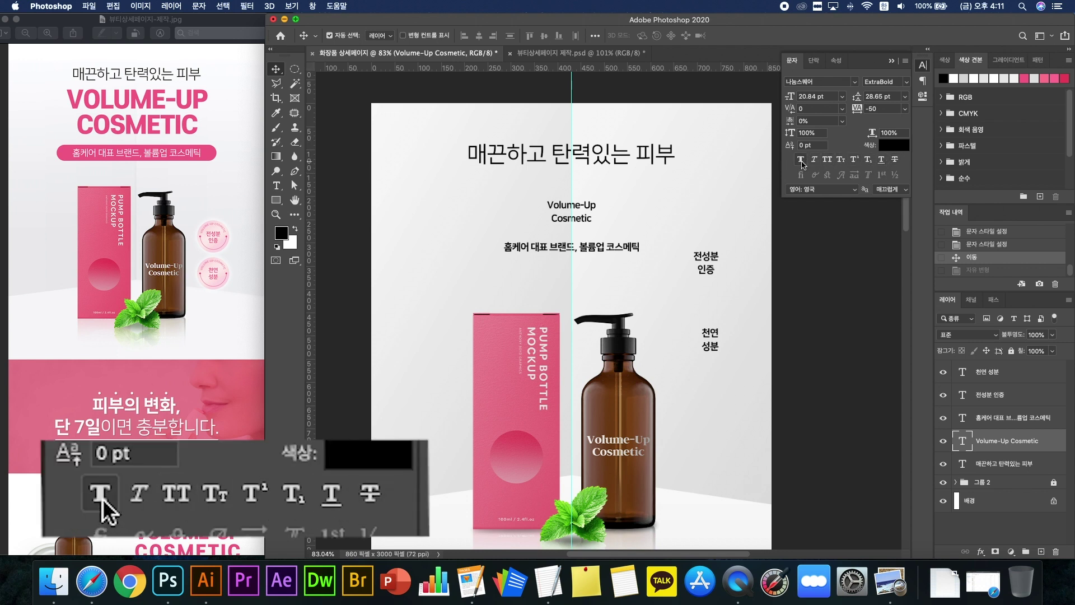
Step: Try Faux Bold and Faux Italic on the Volume-Up Cosmetic text, switching each one off again
scroll(664, 190, up, 5)
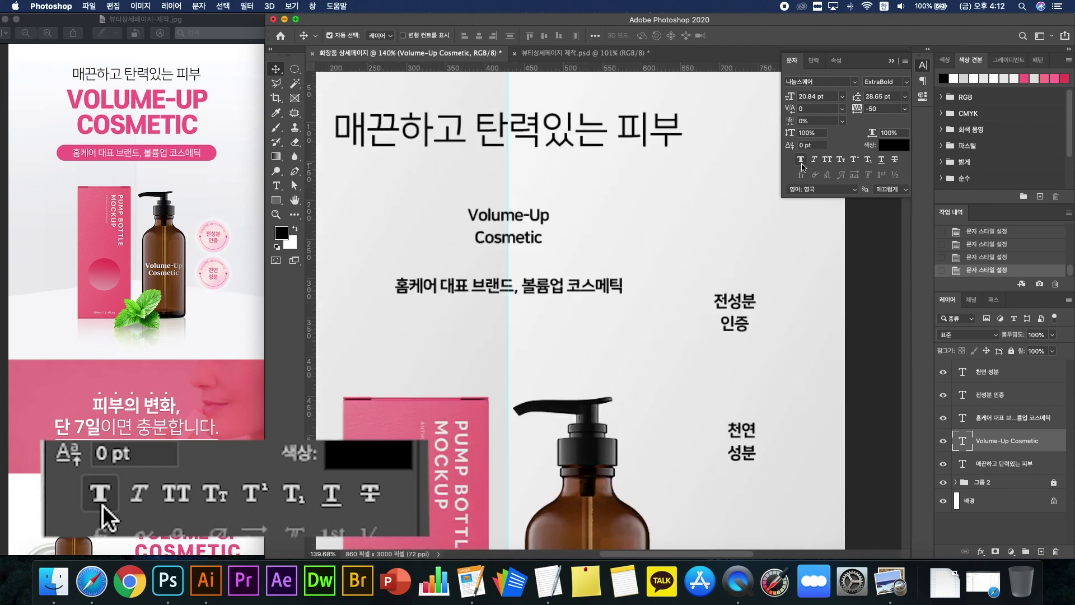
click(801, 162)
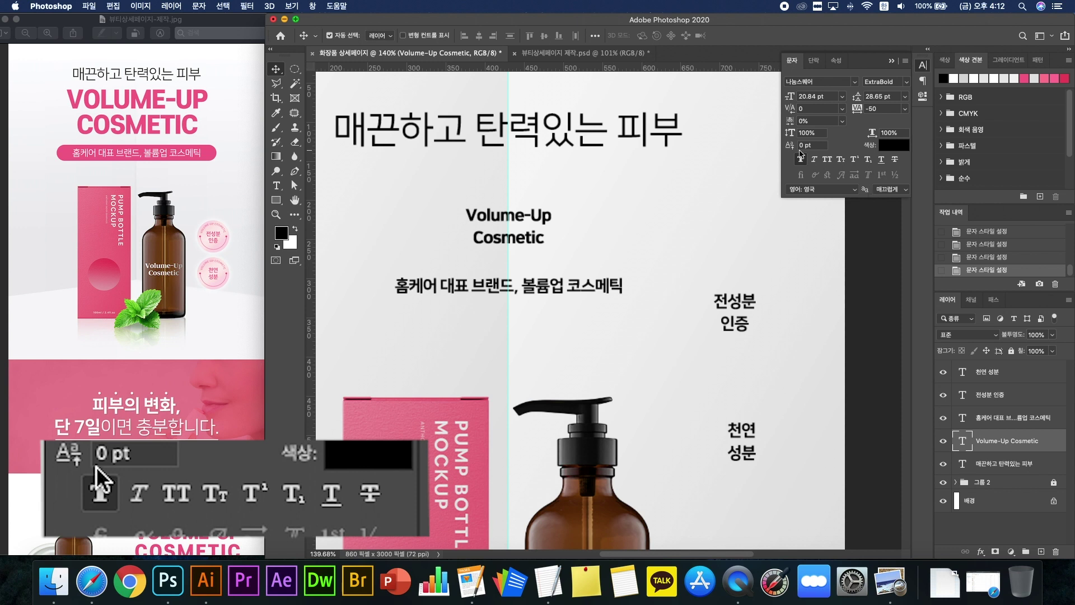
click(801, 162)
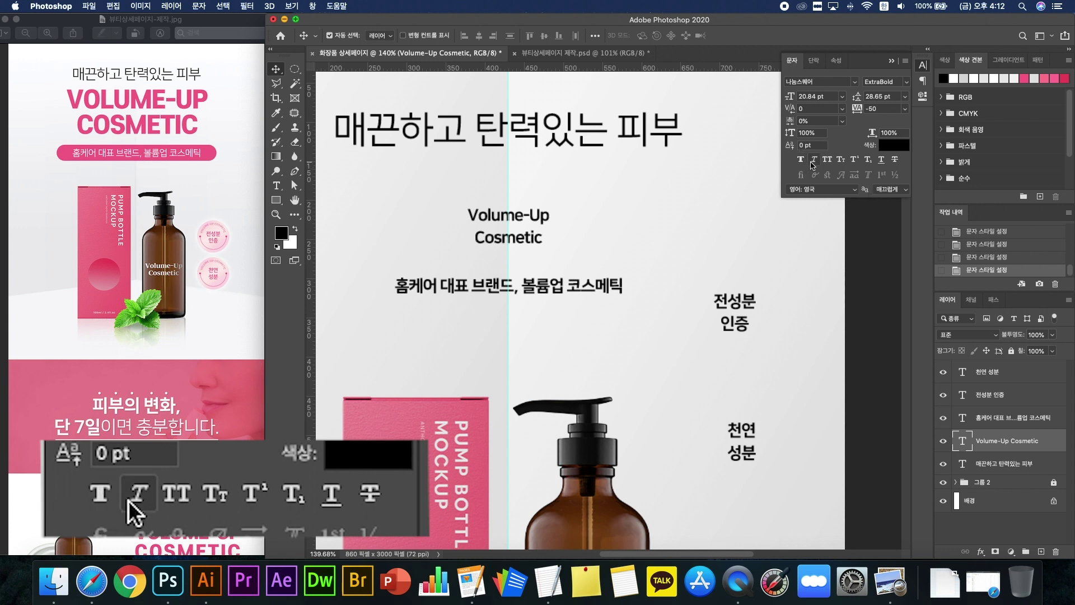
click(813, 161)
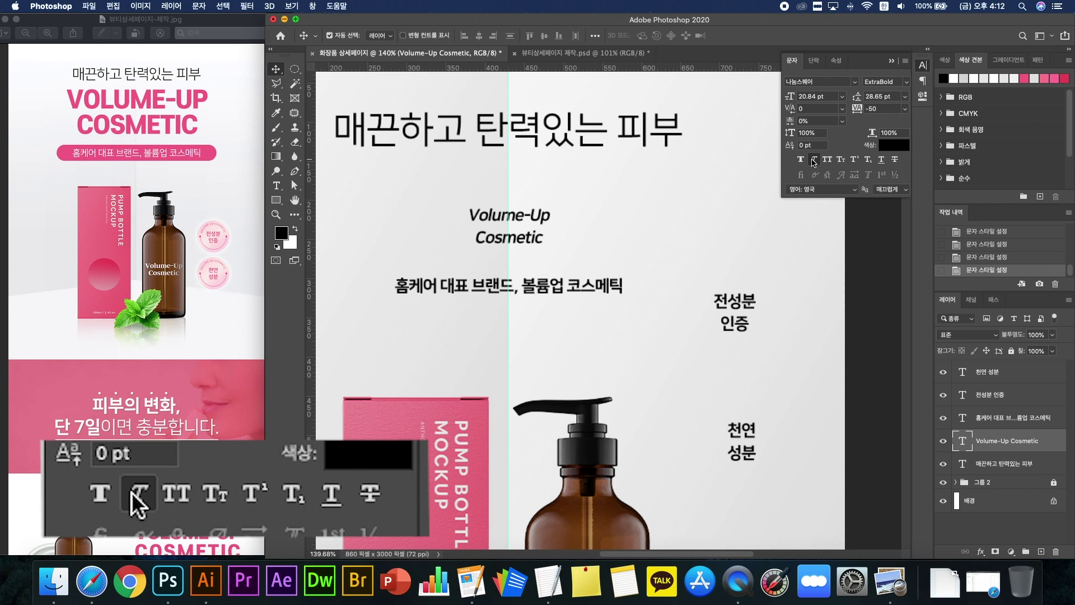
click(814, 162)
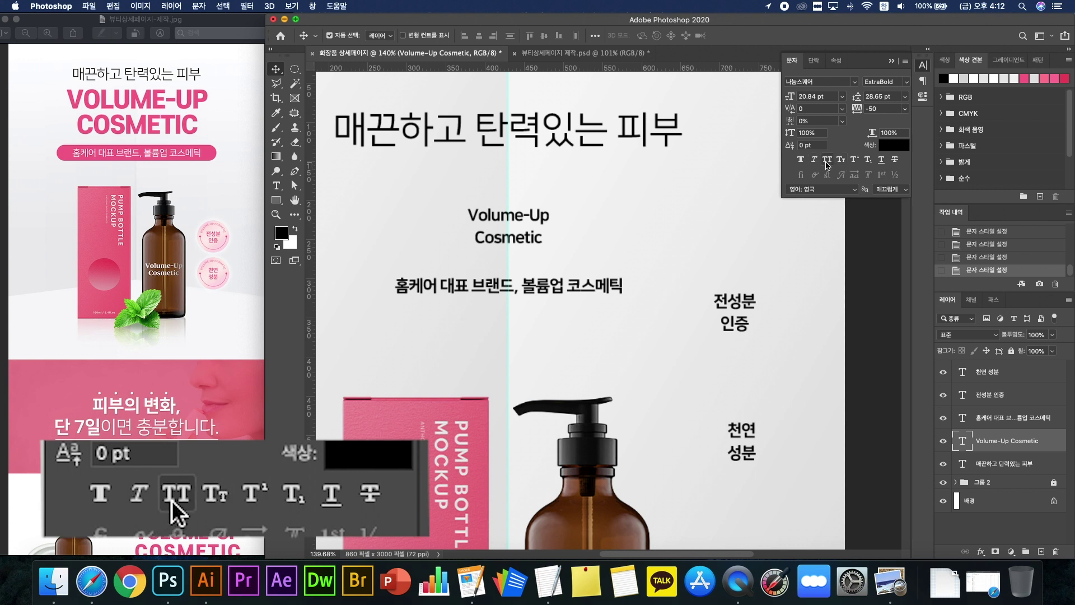
Step: Try All Caps on the Volume-Up Cosmetic text and switch it to Small Caps for comparison
click(827, 161)
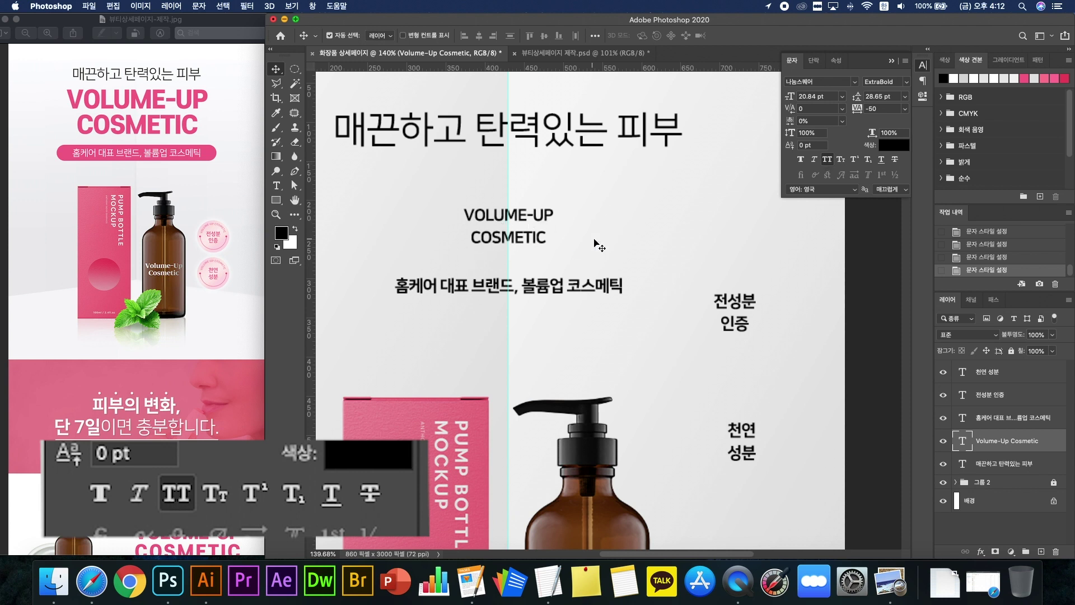
click(830, 159)
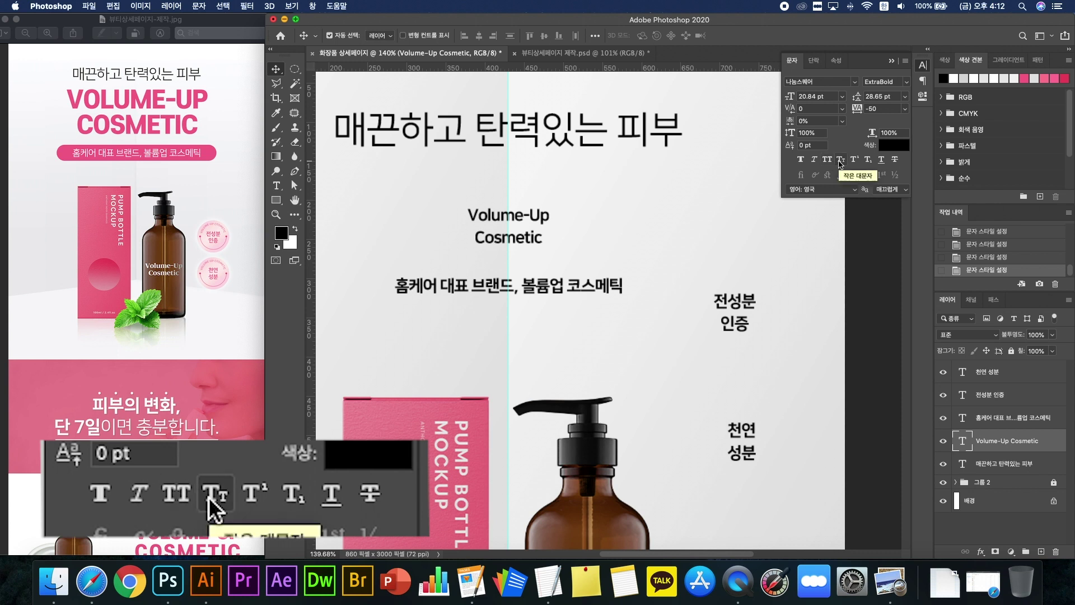
click(841, 159)
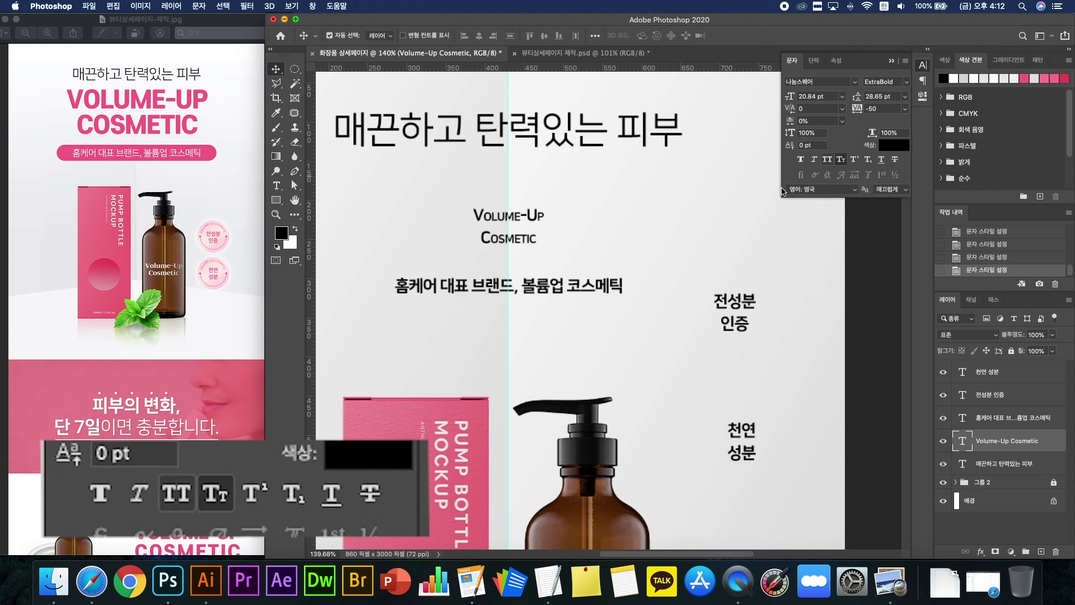
click(833, 163)
click(843, 165)
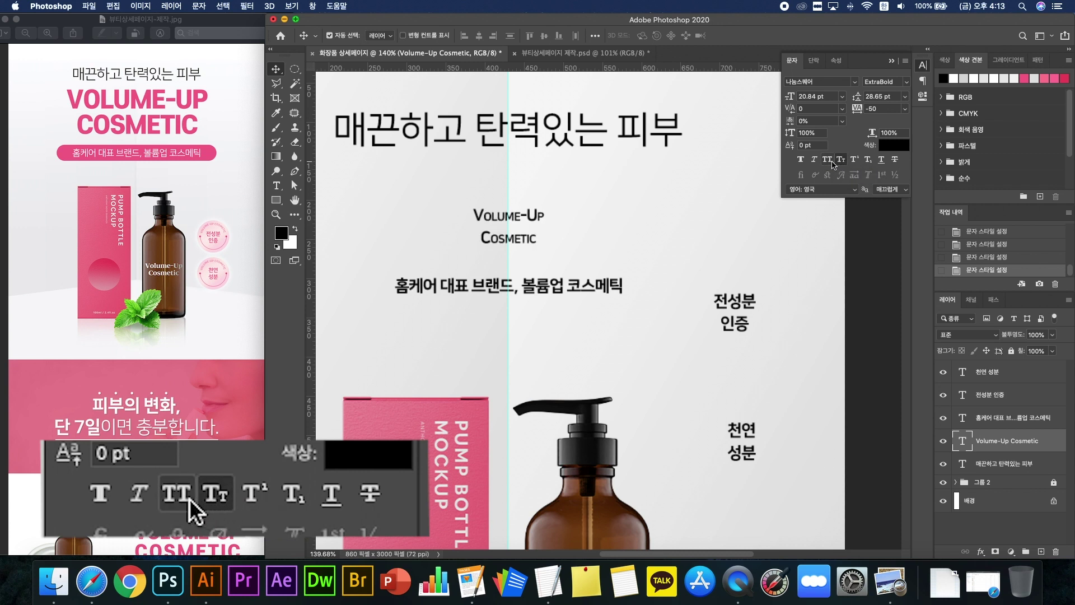
Step: Try All Caps and Superscript on the "Volume-Up Cosmetic" text, switching each style off again
click(833, 163)
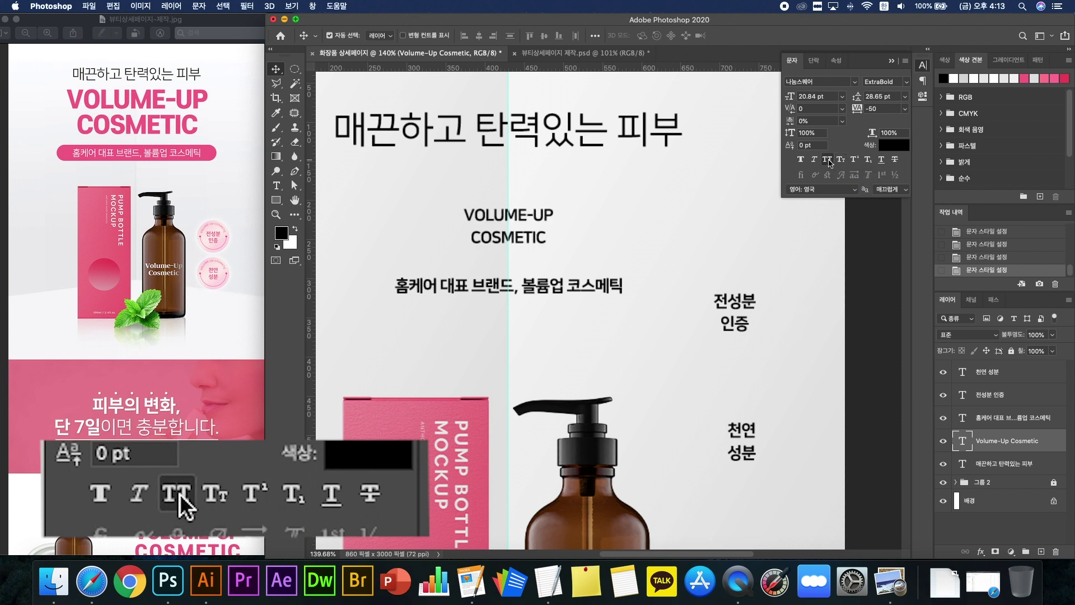
click(829, 163)
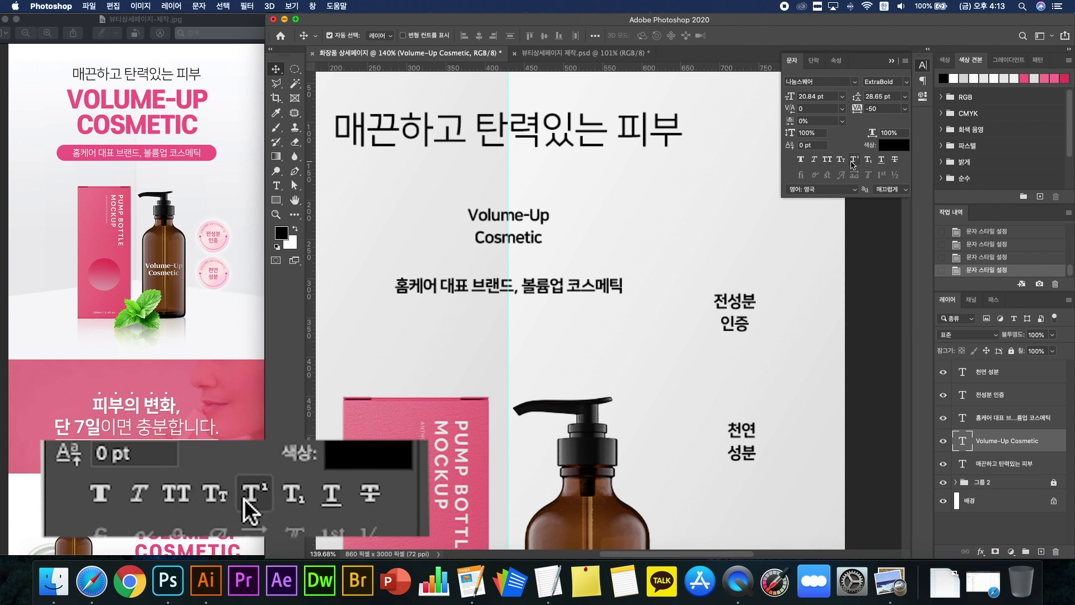
click(854, 160)
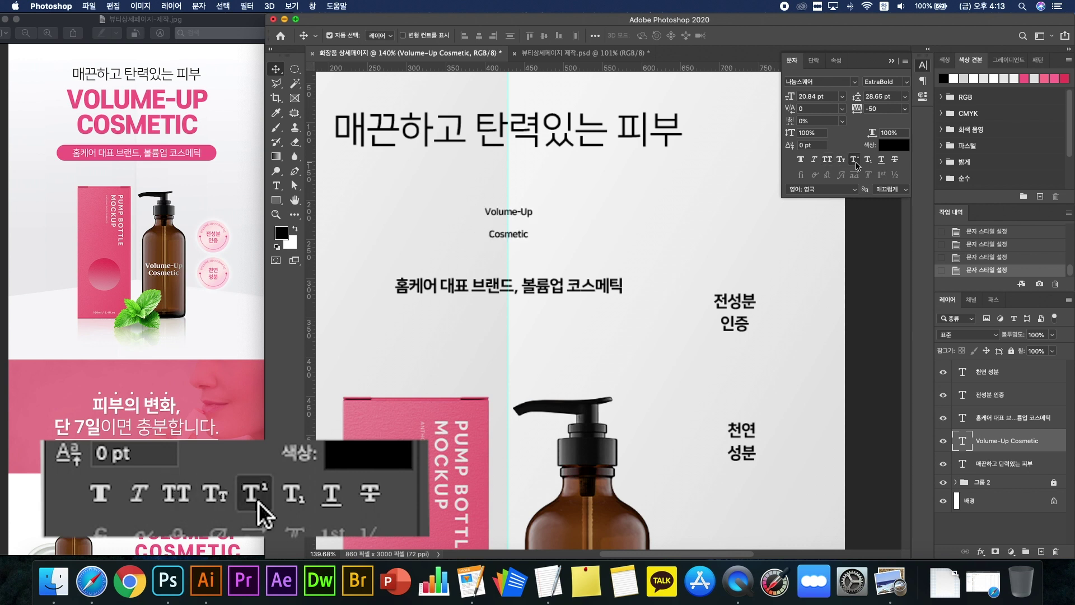
click(854, 161)
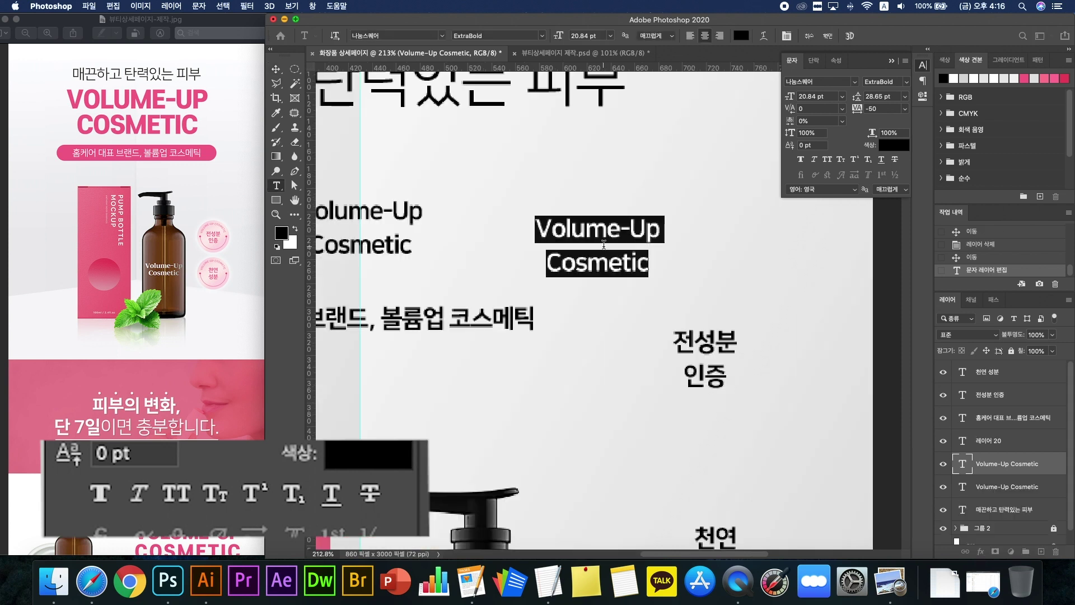
Step: Replace the duplicated "Volume-Up Cosmetic" text with "m2" and format the 2 as superscript
text(m)
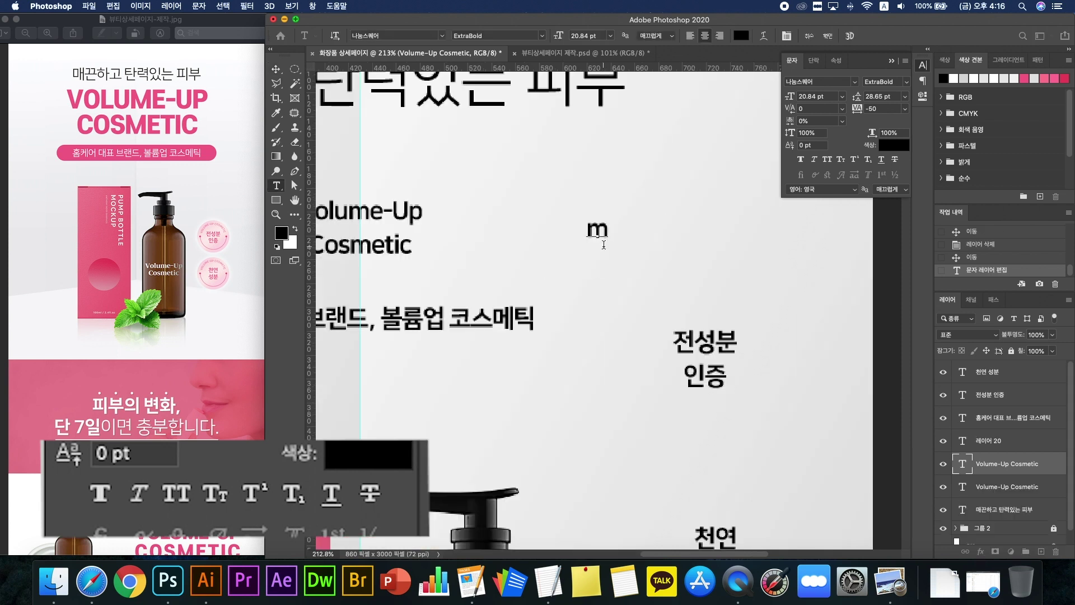
text(2)
drag(601, 227, 616, 229)
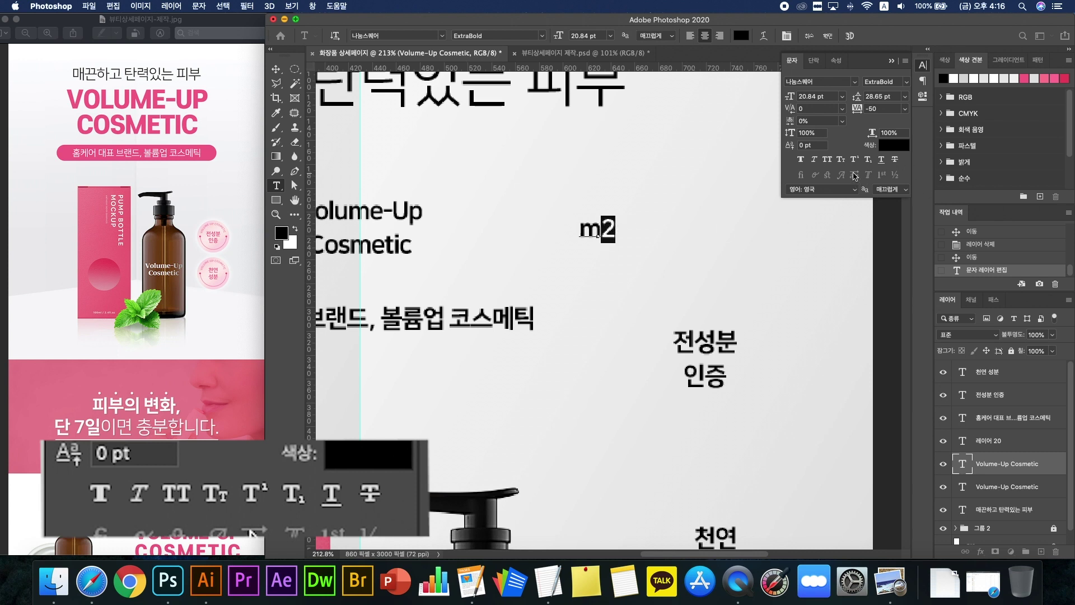
click(857, 160)
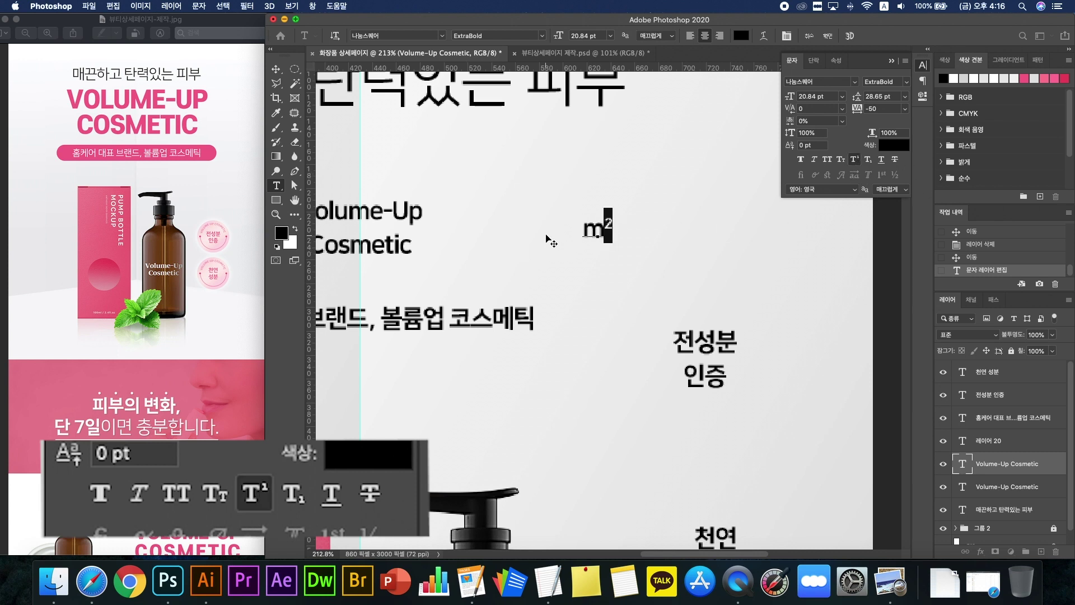
key(super+Return)
key(v)
Step: Duplicate the m² text just below the original and change the copy to a plain "m"
drag(585, 230, 592, 276)
scroll(607, 257, up, 3)
double_click(595, 273)
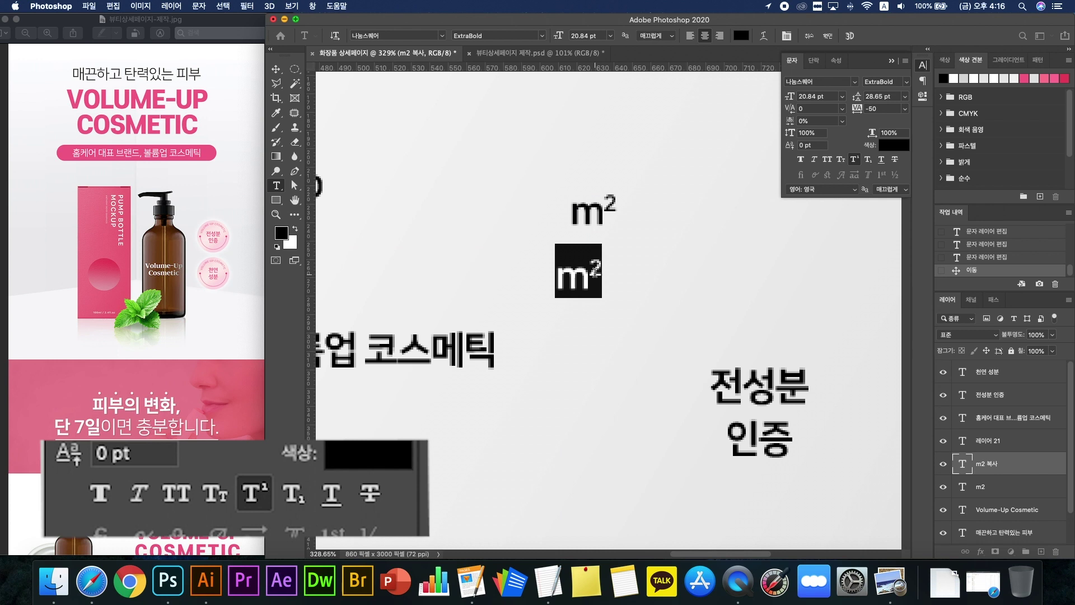
text(m)
key(super+Return)
Step: Duplicate the "m" as a separate "2", scale it to about 40%, and nudge it up into exponent position
key(v)
mouse_move(592, 274)
mouse_down()
mouse_move(634, 267)
mouse_move(606, 268)
mouse_up()
double_click(628, 265)
text(2)
key(super+Return)
key(super+t)
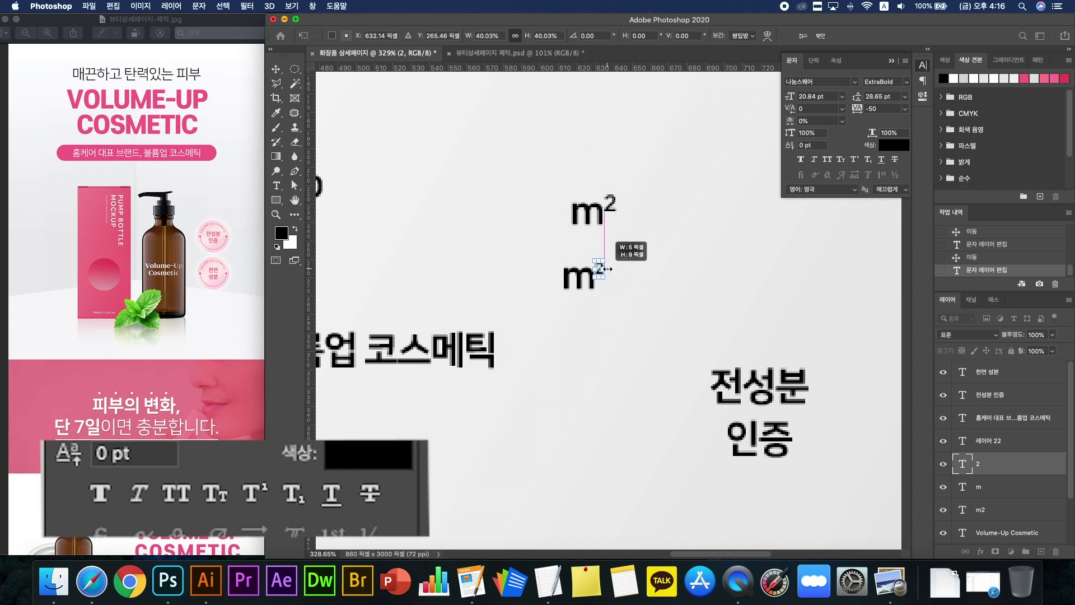
key(Return)
key(Up)
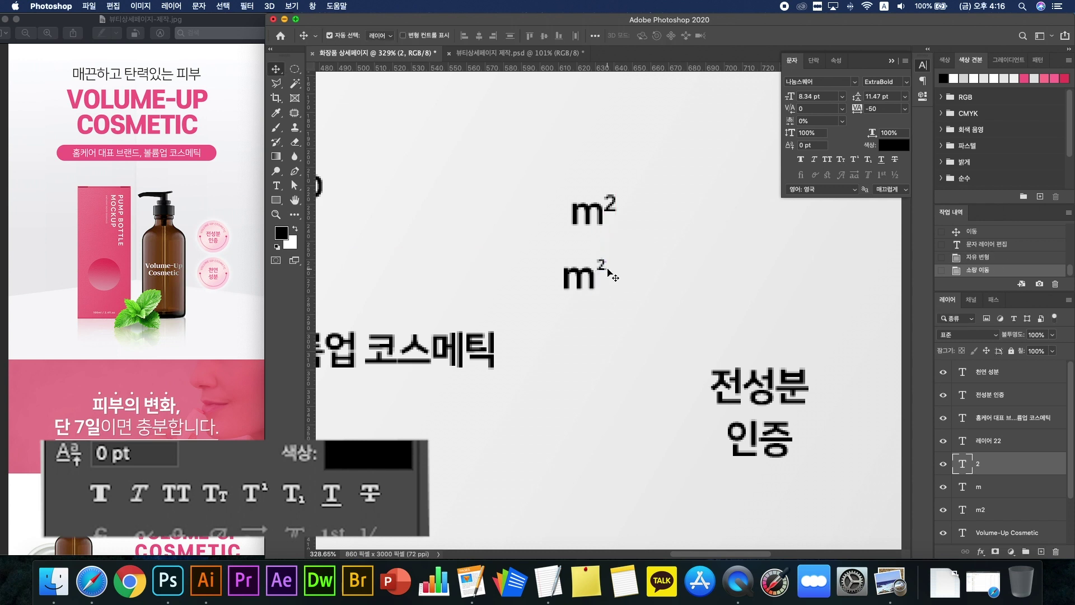
Step: Delete the separate "m" and "2" text layers below the m² text
drag(627, 289, 587, 263)
key(Delete)
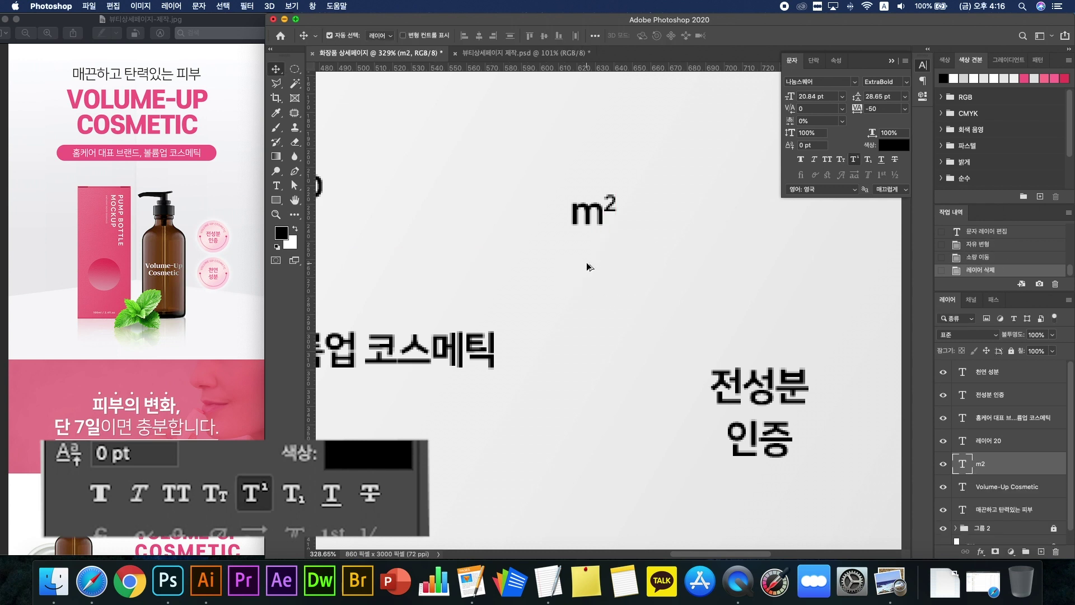
Step: Format the 2 in the remaining m² text as subscript
scroll(589, 267, down, 3)
scroll(598, 238, up, 3)
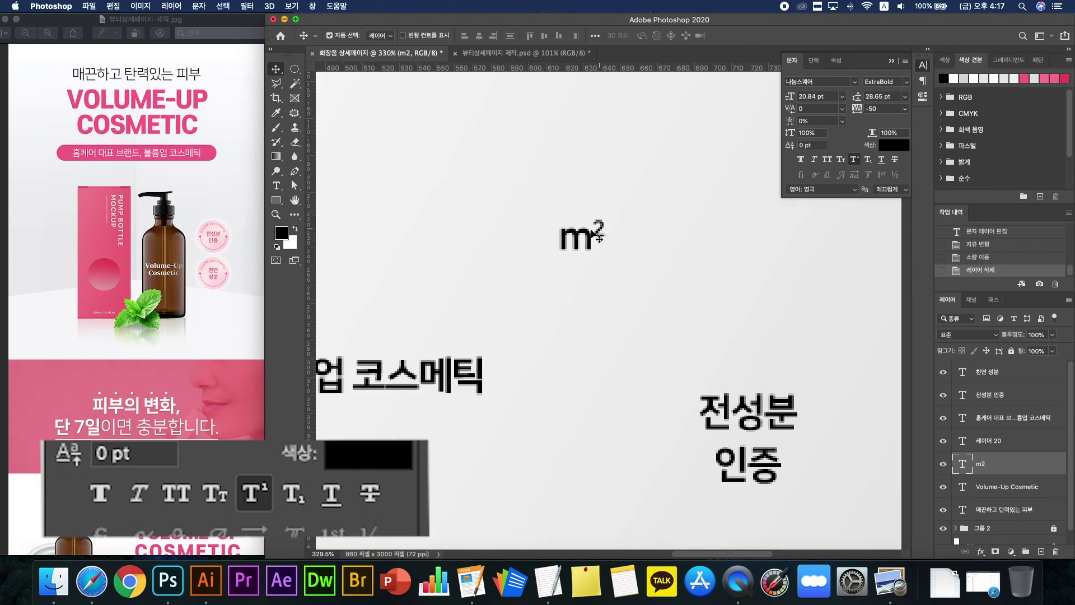
double_click(599, 235)
drag(593, 240, 609, 238)
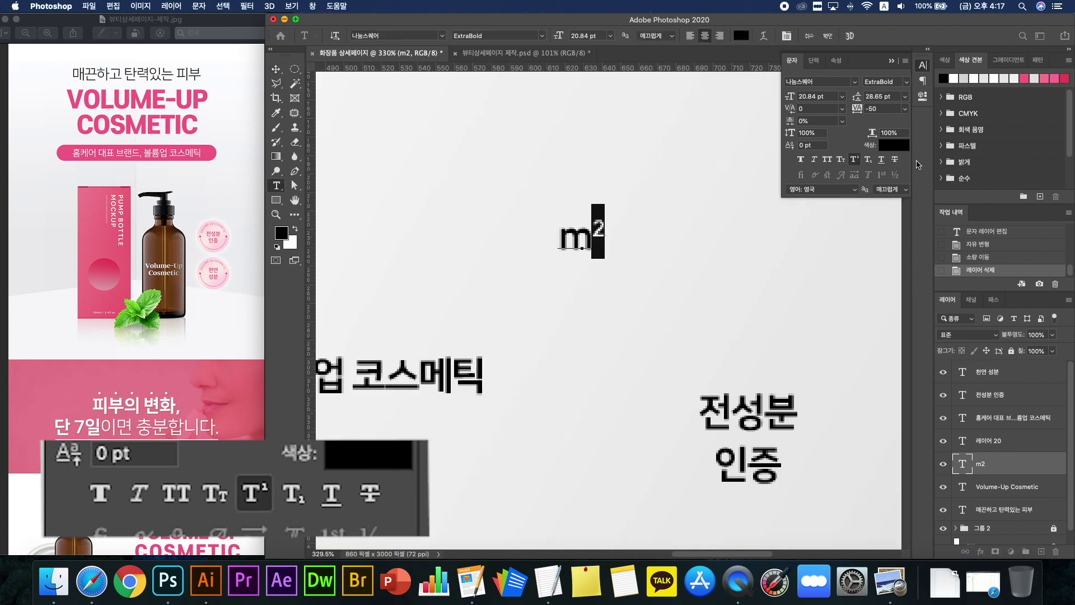
click(868, 161)
click(604, 252)
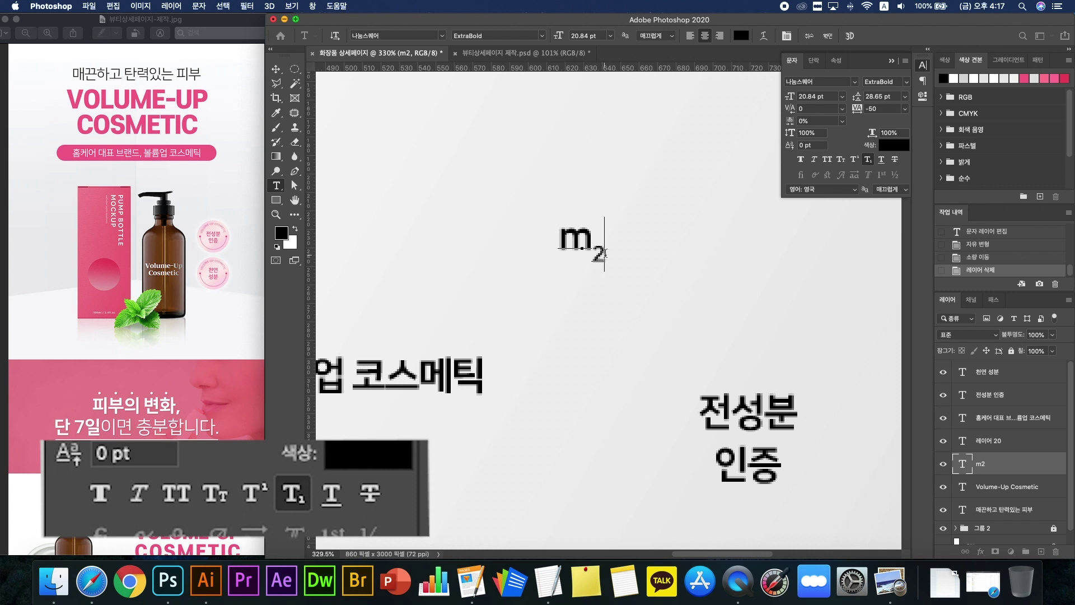
key(super+Return)
key(v)
Step: Undo the subscript change and delete the m² text layer
key(super+z)
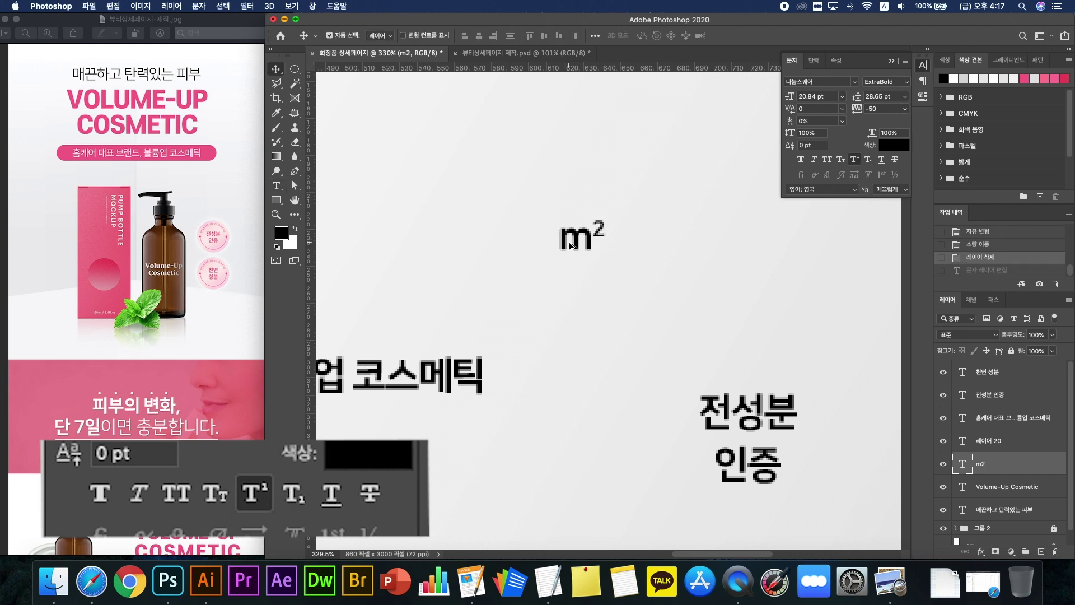
scroll(571, 242, down, 5)
key(BackSpace)
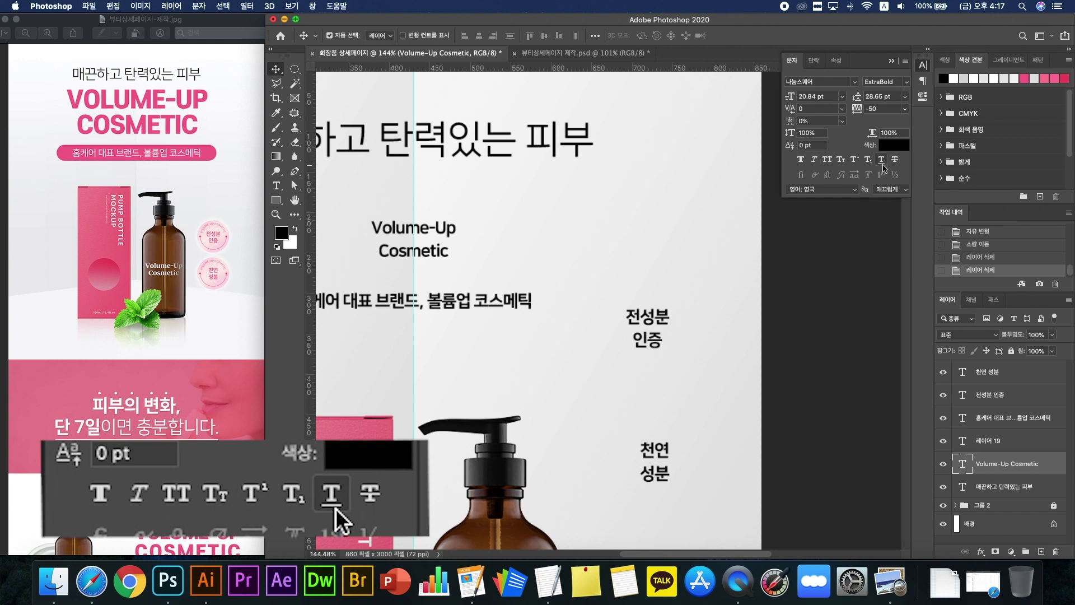
Step: Try Underline and Strikethrough on the "Volume-Up Cosmetic" text, removing each one again
click(882, 160)
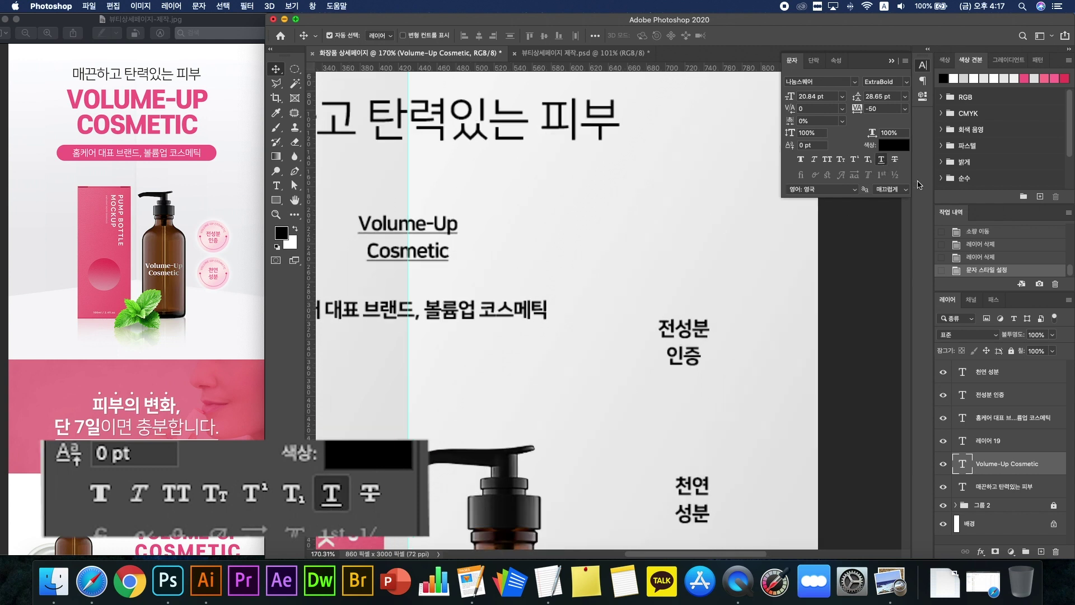
click(882, 161)
click(895, 160)
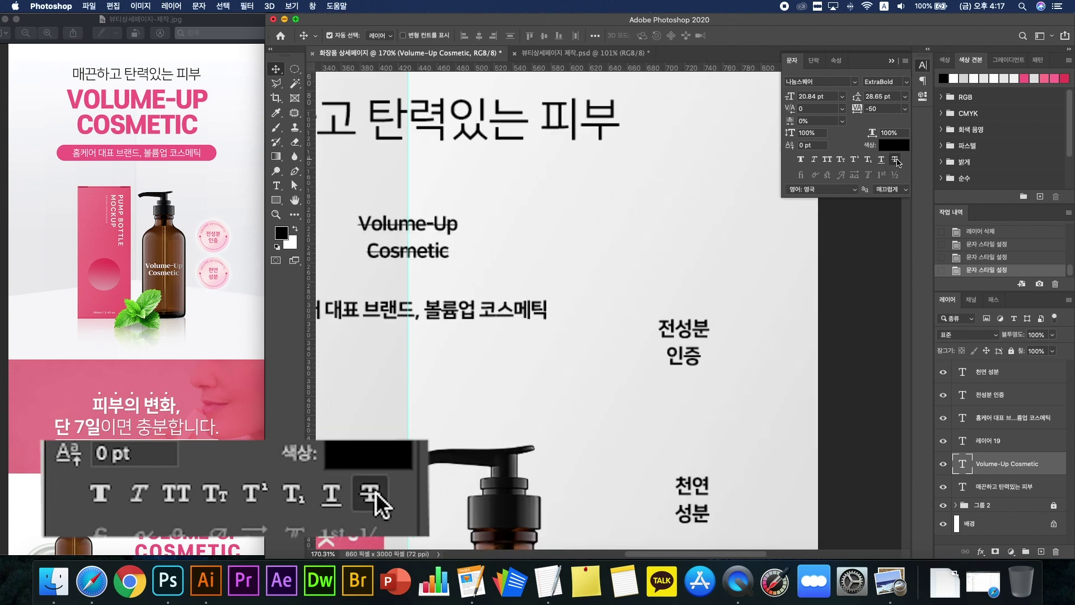
click(895, 161)
click(636, 234)
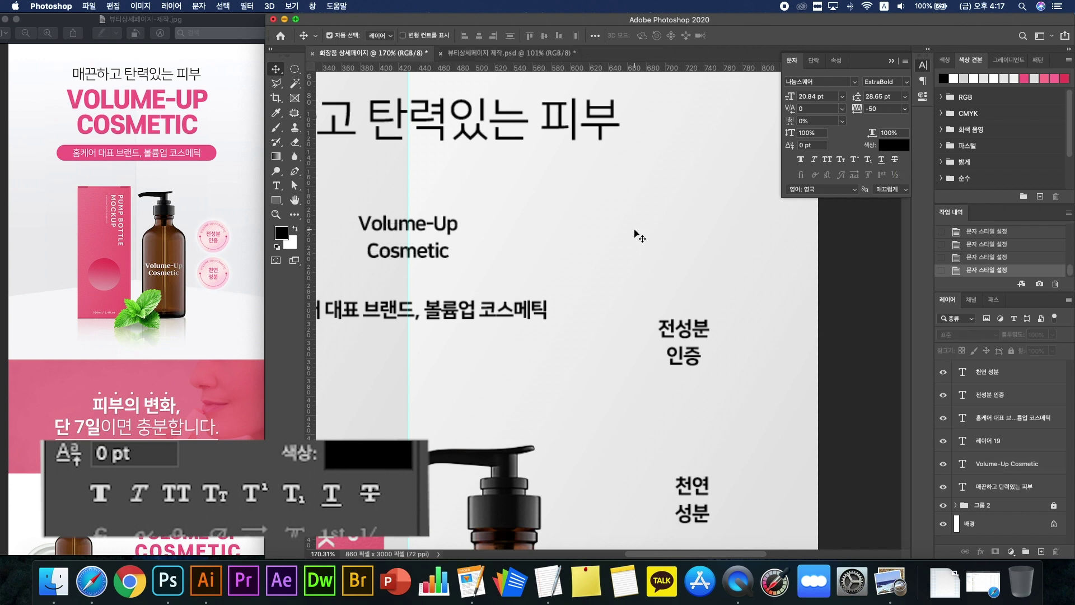
Step: Apply All Caps to the "Volume-Up Cosmetic" heading
scroll(607, 257, down, 5)
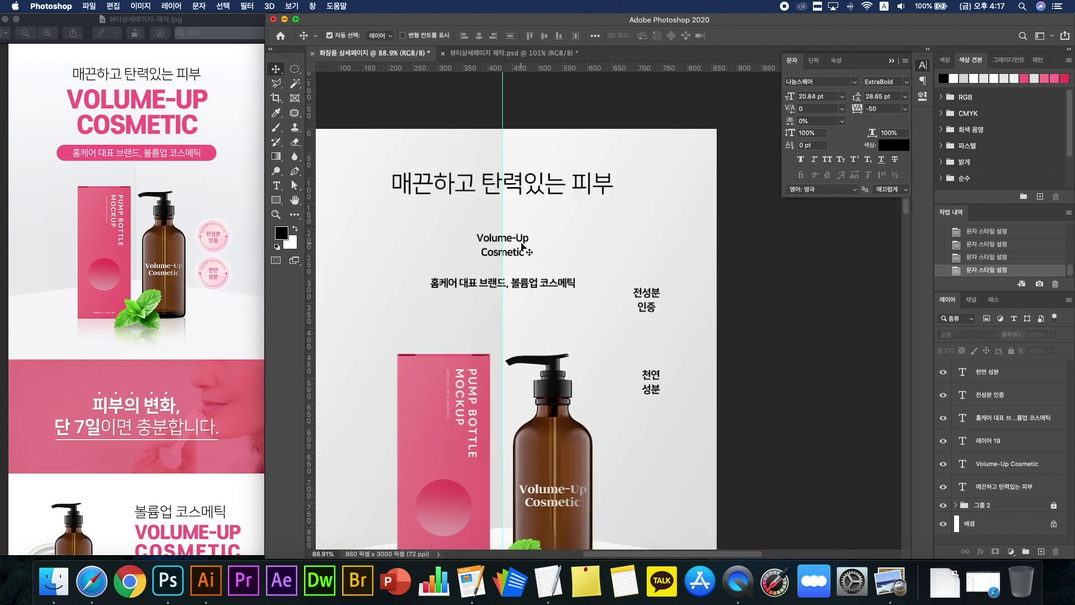
click(524, 243)
click(824, 161)
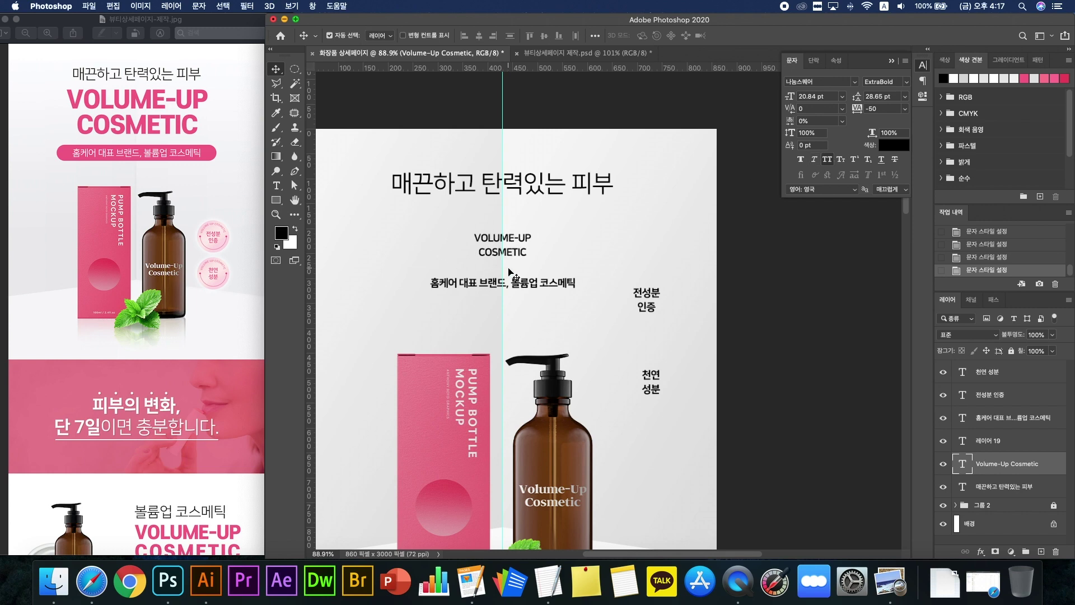
Step: Set the "Volume-Up Cosmetic" heading's font to 에스코어 드림 with the 8 Heavy weight
click(859, 82)
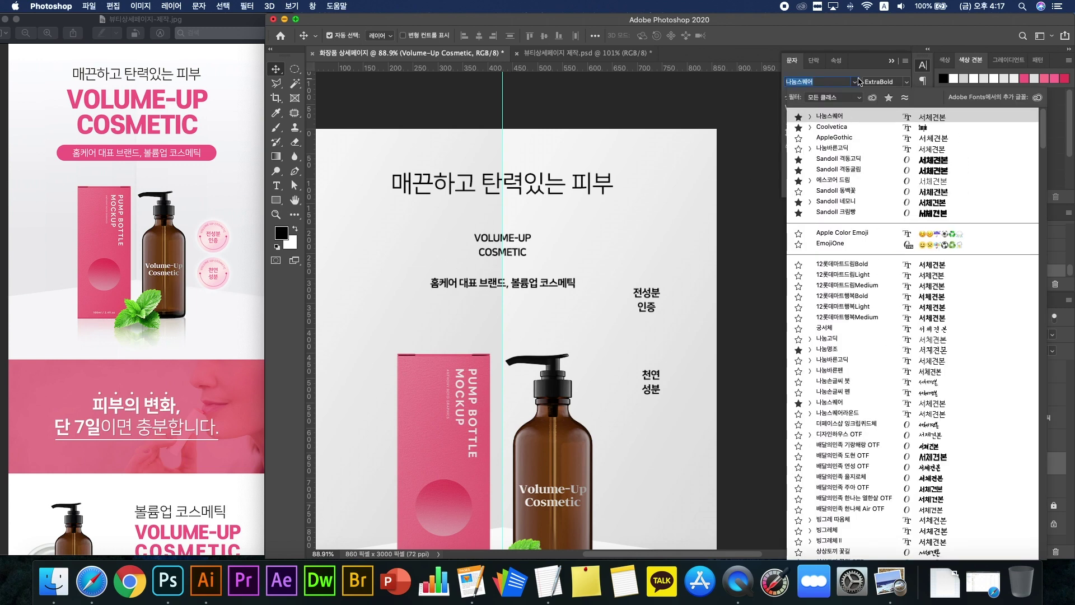
click(858, 179)
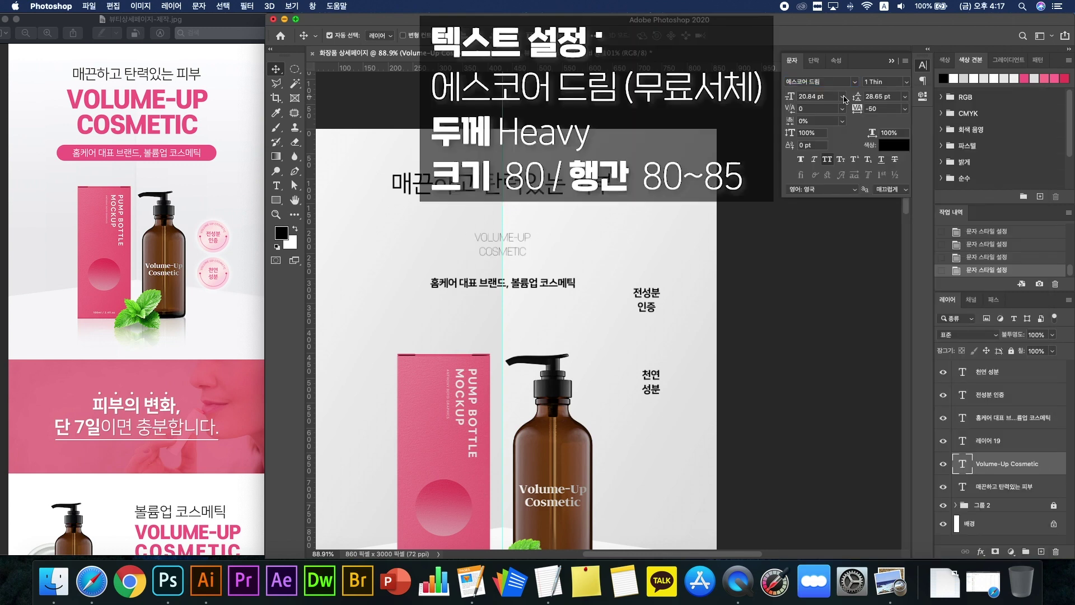
click(905, 83)
click(898, 150)
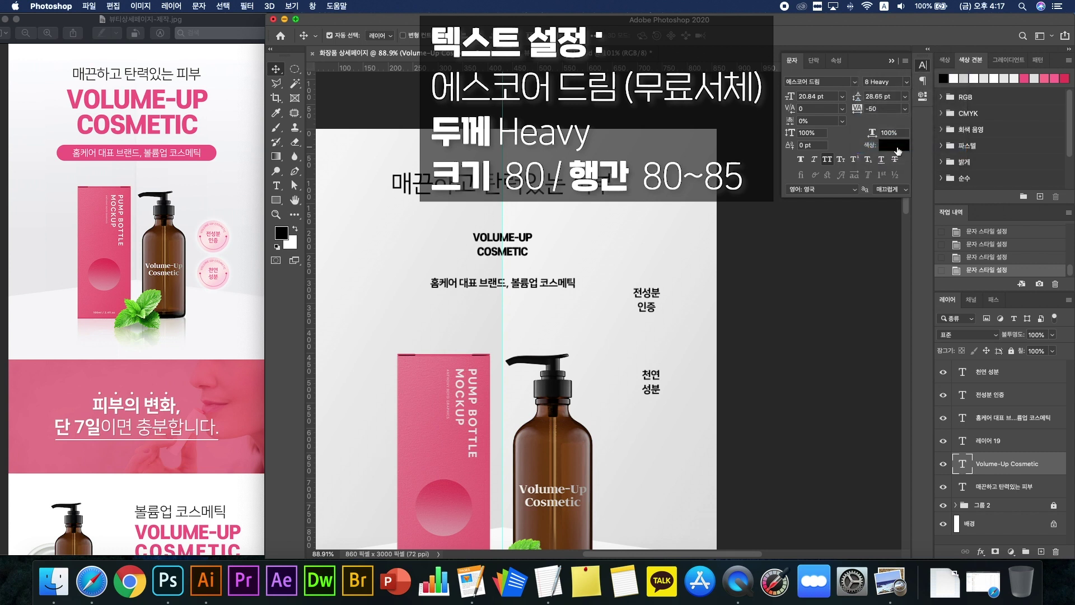
Step: Set the heading's font size to 80 pt and its tracking to -25
click(844, 98)
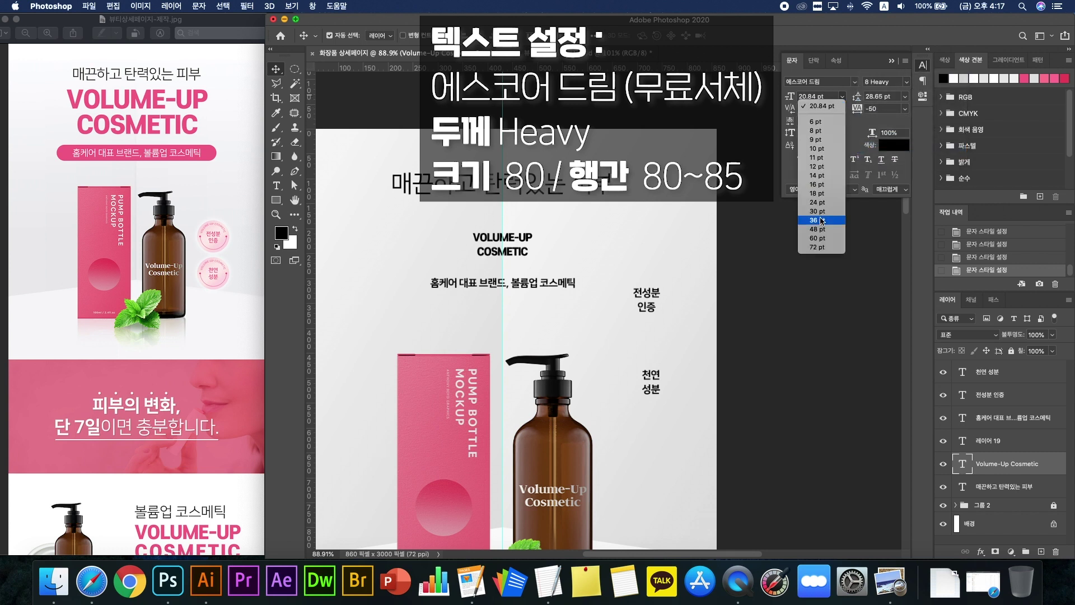
click(824, 246)
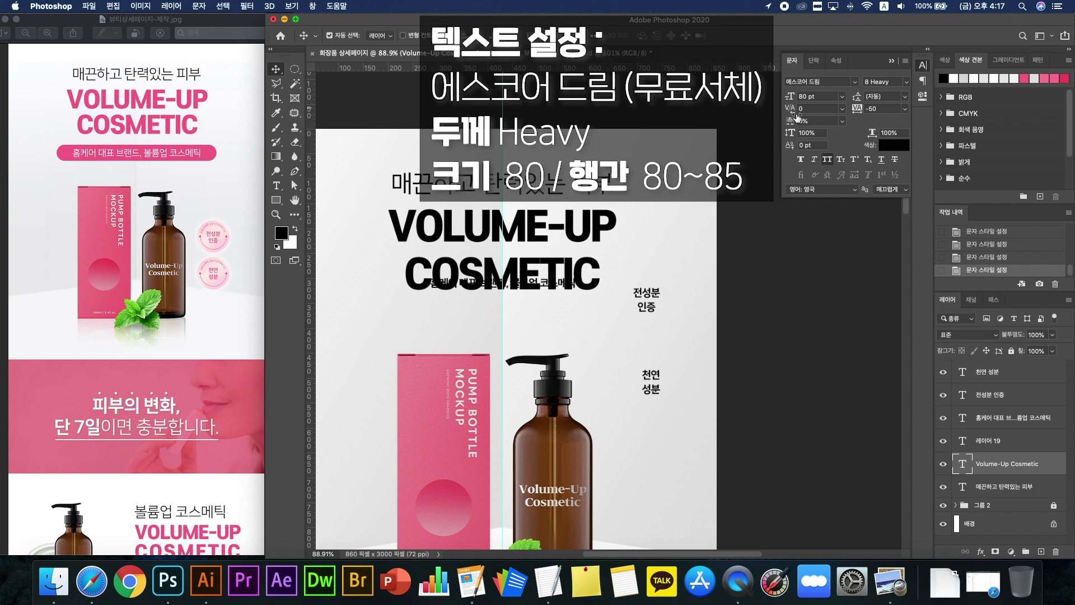
click(905, 108)
click(890, 149)
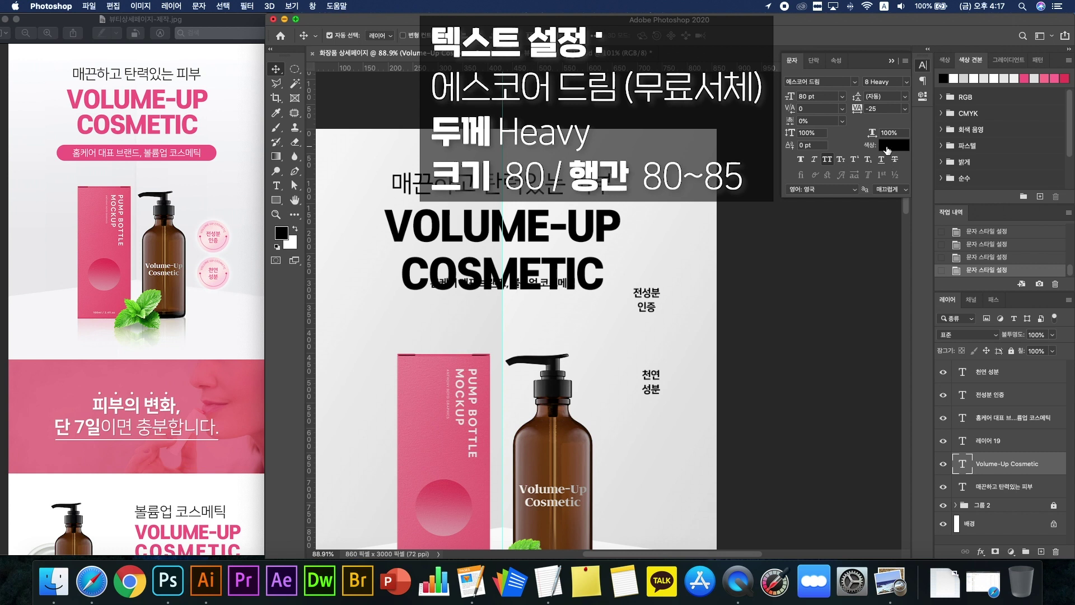
Step: Set the line spacing of the two-line heading to 80 pt
click(905, 96)
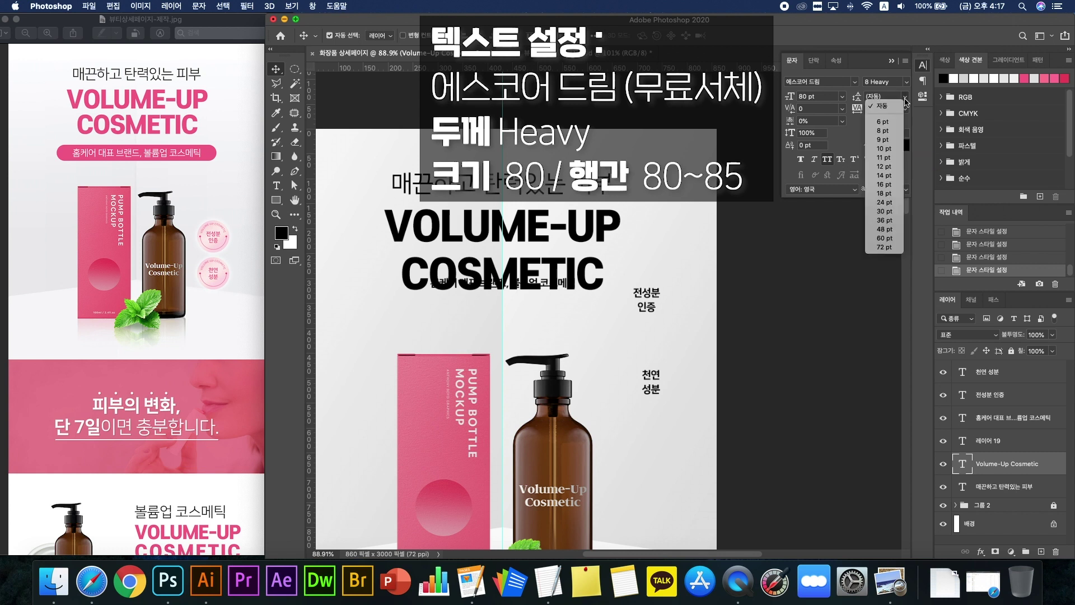
click(871, 104)
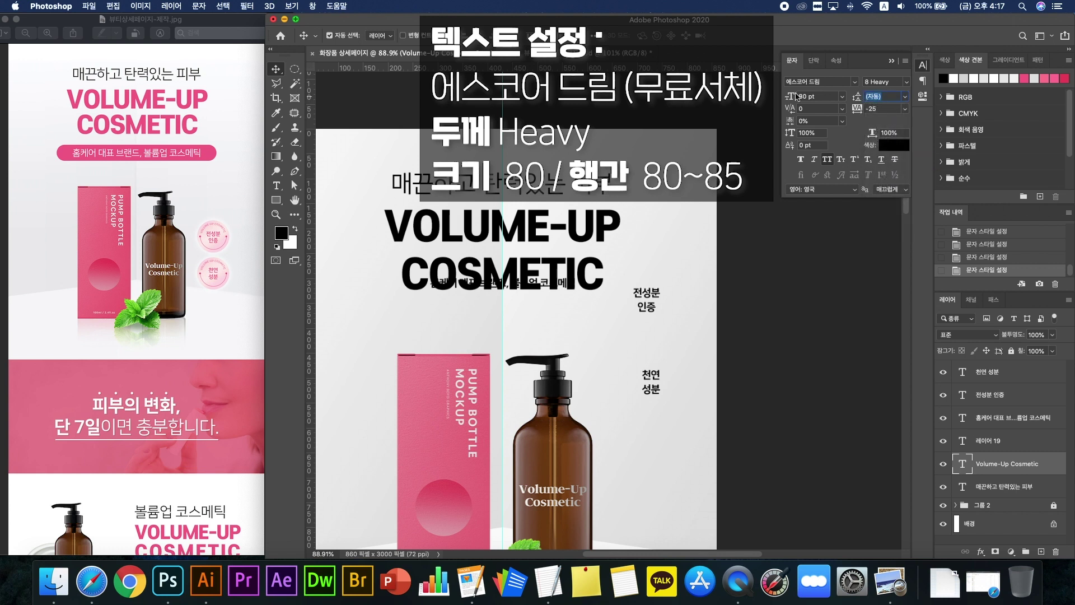
text(80)
key(Return)
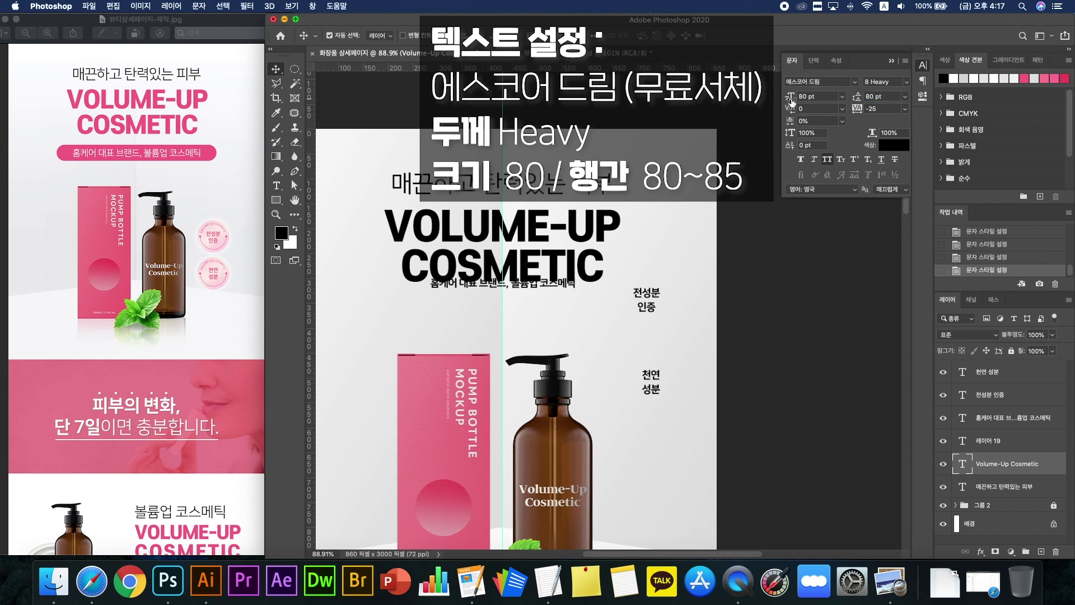
Step: Move the "홈케어 대표 브랜드, 볼륨업 코스메틱" line straight down, clear of the enlarged heading
drag(548, 286, 550, 324)
drag(549, 321, 549, 322)
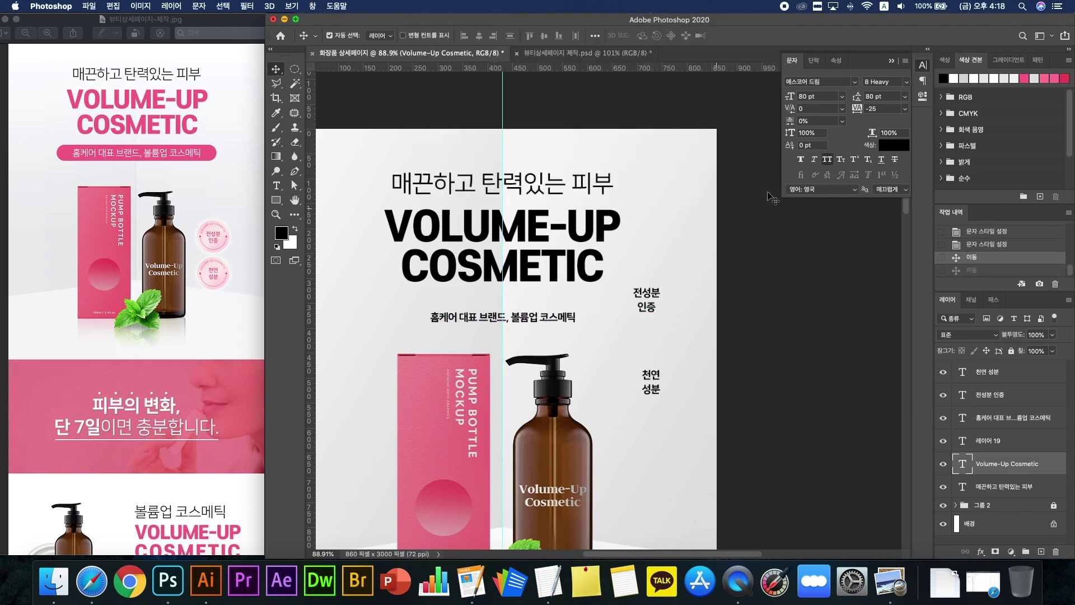
Step: Color the "Volume-Up Cosmetic" heading pink (f6788e), sampling from the circle on the pink box and fine-tuning the shade
click(906, 147)
drag(511, 354, 778, 283)
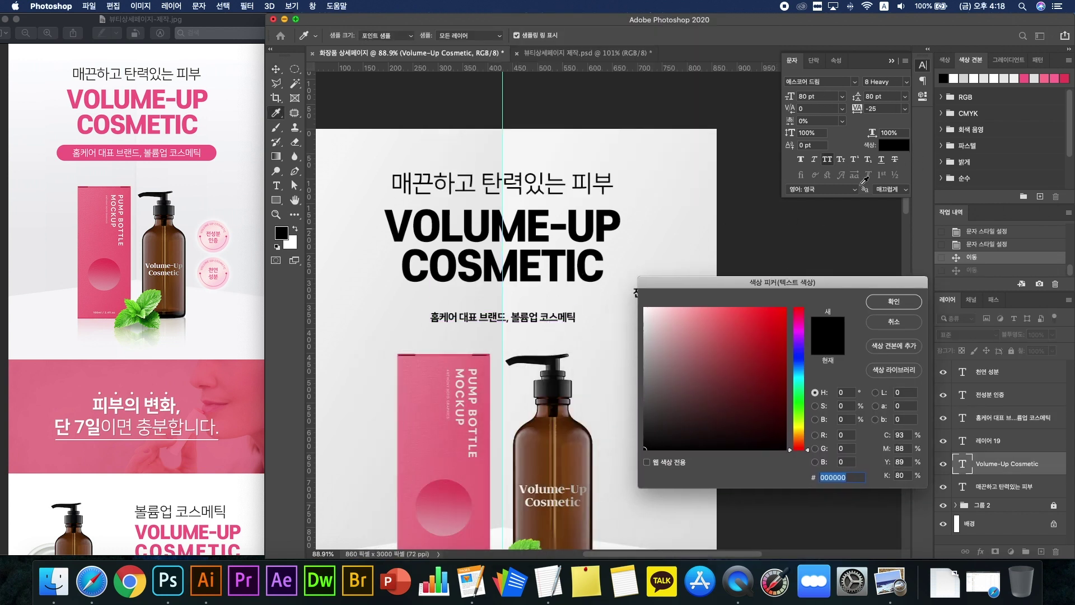
click(440, 446)
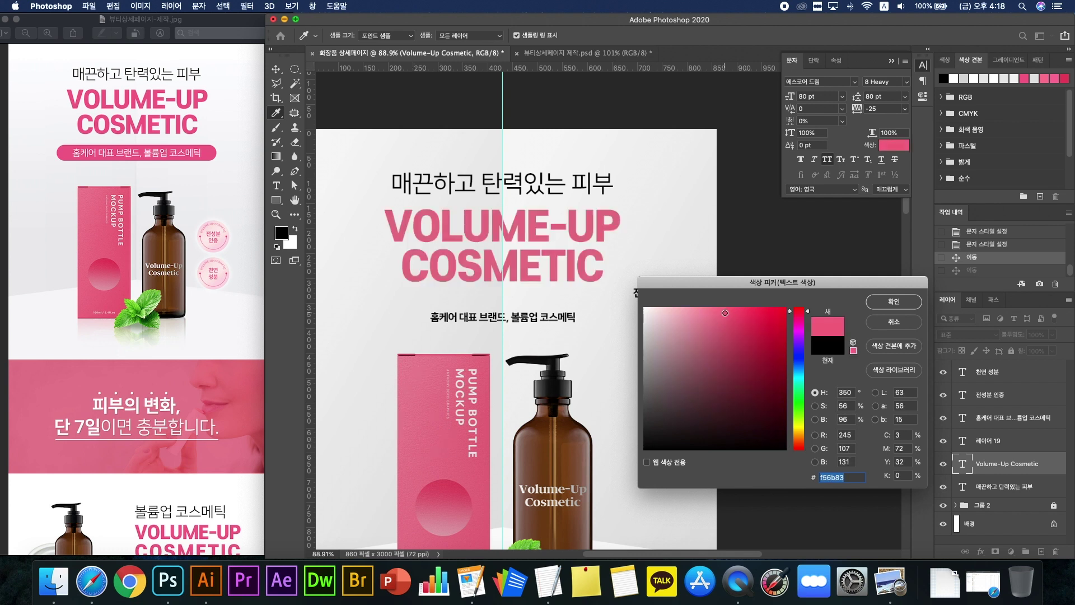
click(724, 305)
click(447, 450)
click(447, 450)
click(718, 312)
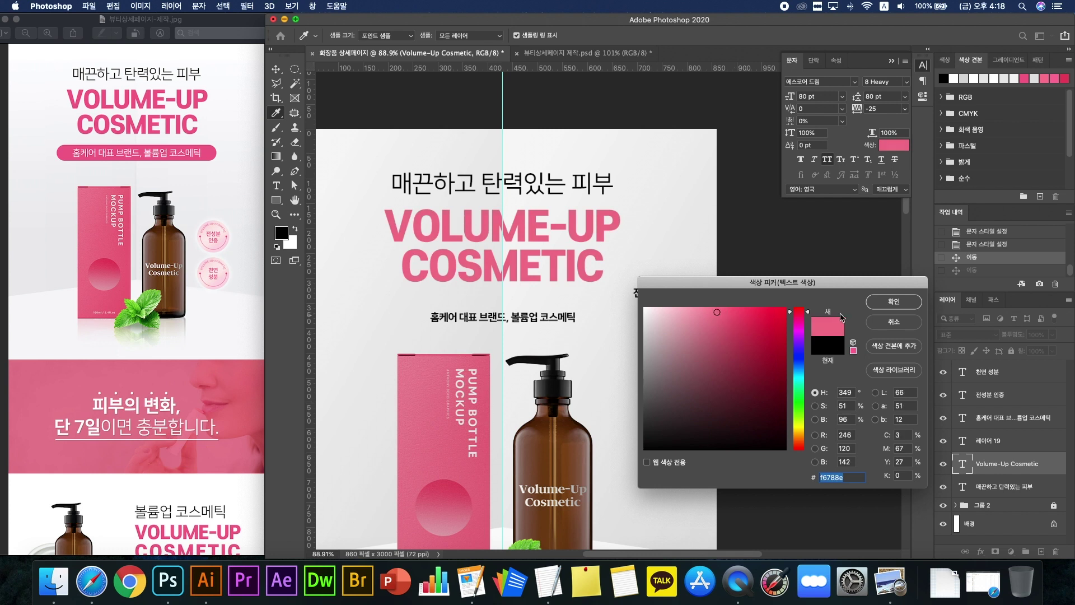
click(892, 303)
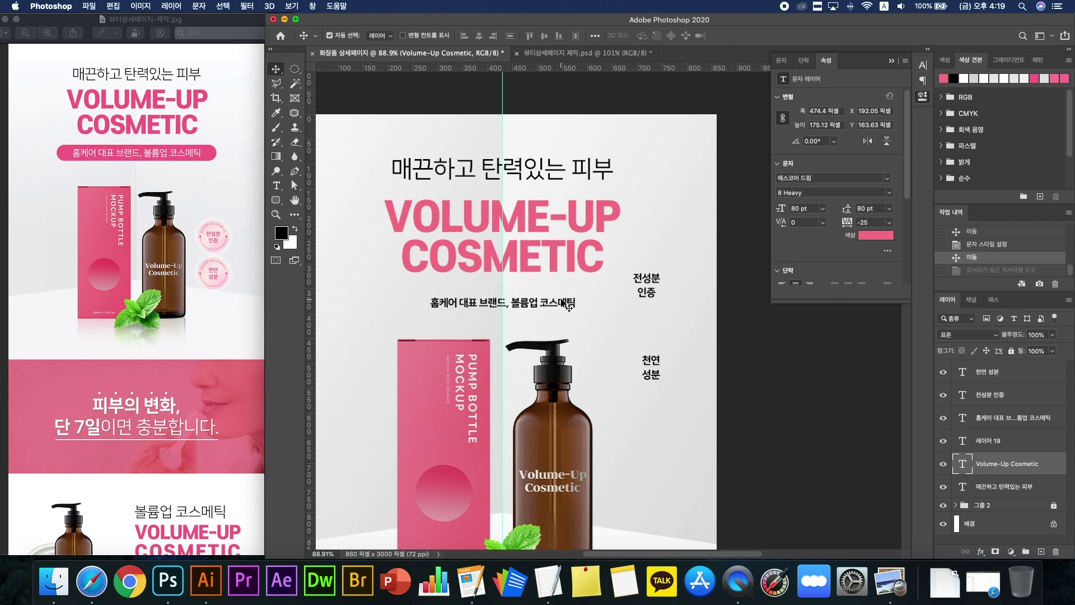
Step: Set the "홈케어 대표 브랜드, 볼륨업 코스메틱" line to Regular weight, 30 pt size and -25 tracking
click(568, 305)
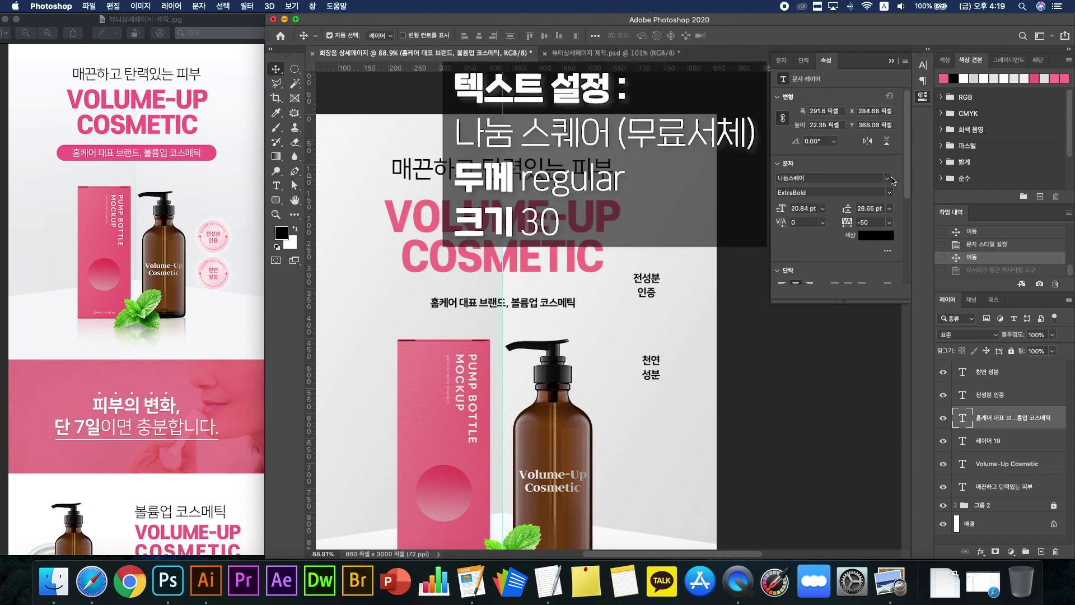
click(893, 195)
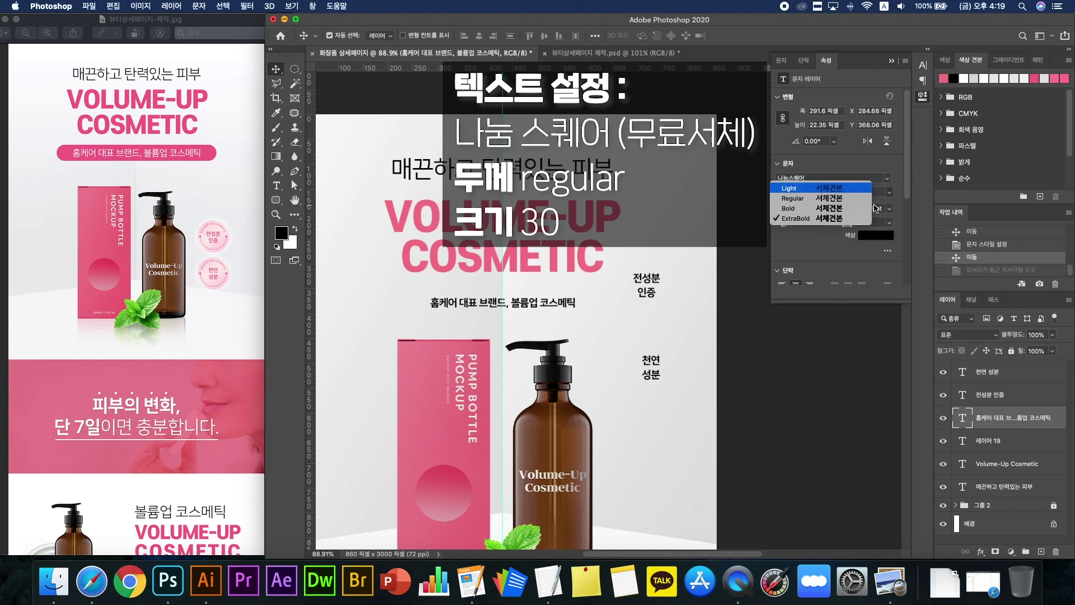
click(819, 211)
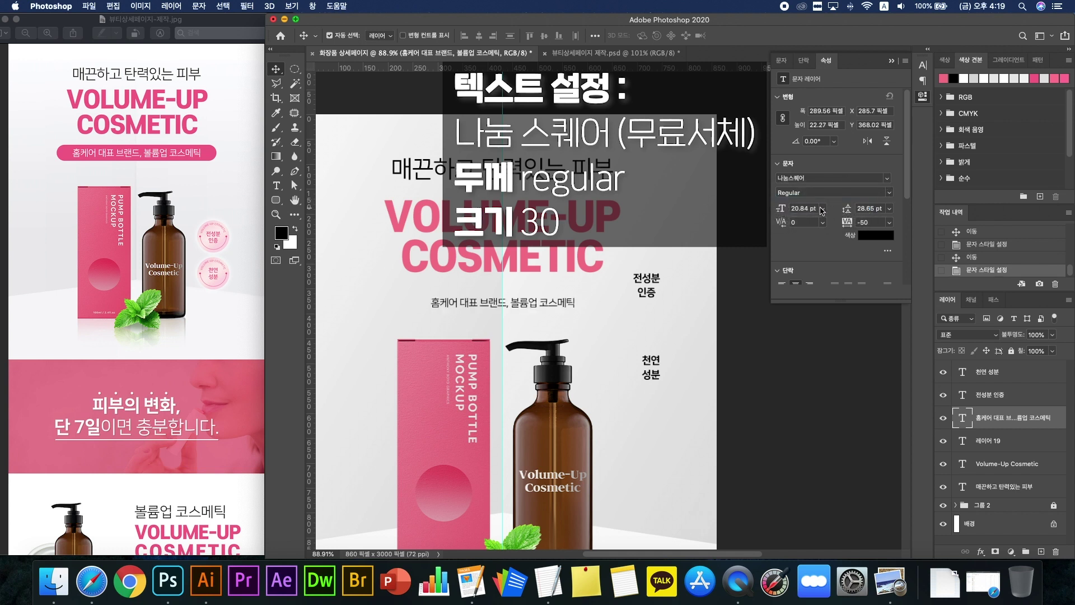
click(822, 209)
click(824, 323)
click(887, 224)
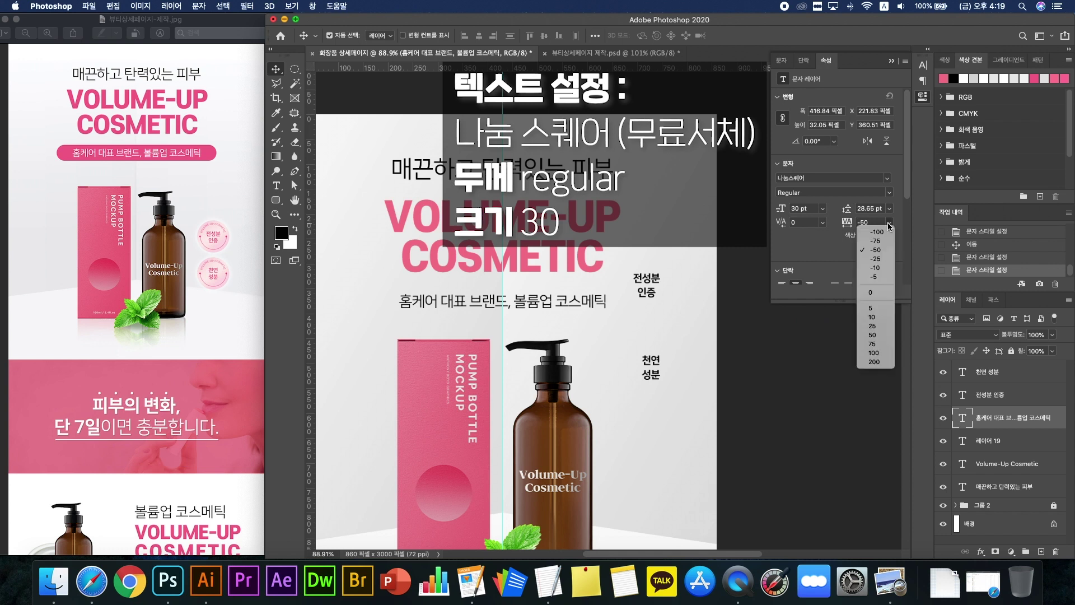
click(890, 263)
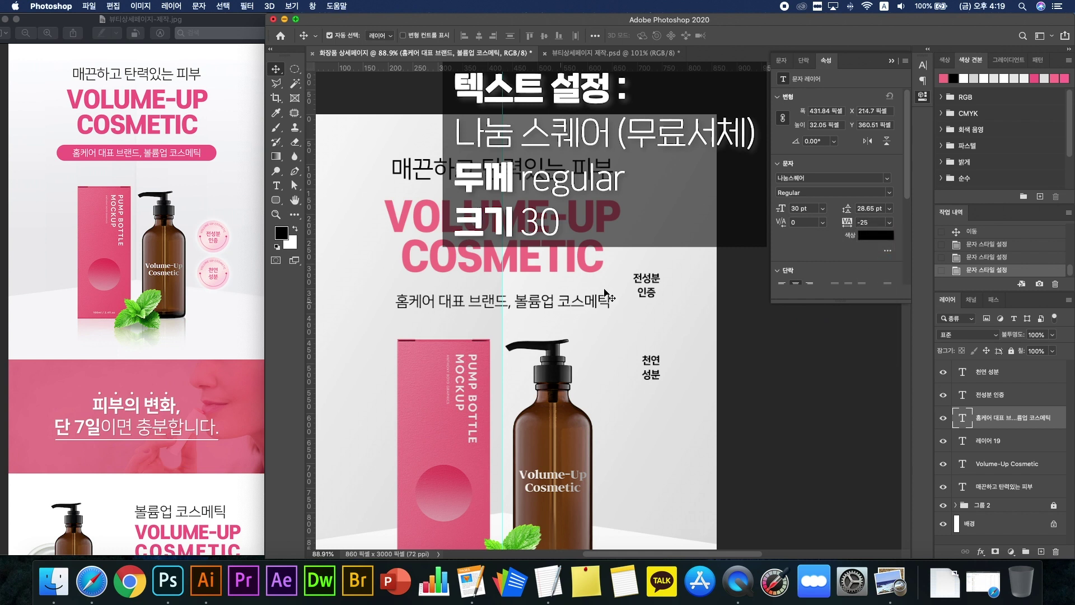
Step: Move the "전성분 인증" and "천연 성분" labels down beside the lower part of the bottle
drag(652, 287, 655, 426)
drag(659, 368, 663, 499)
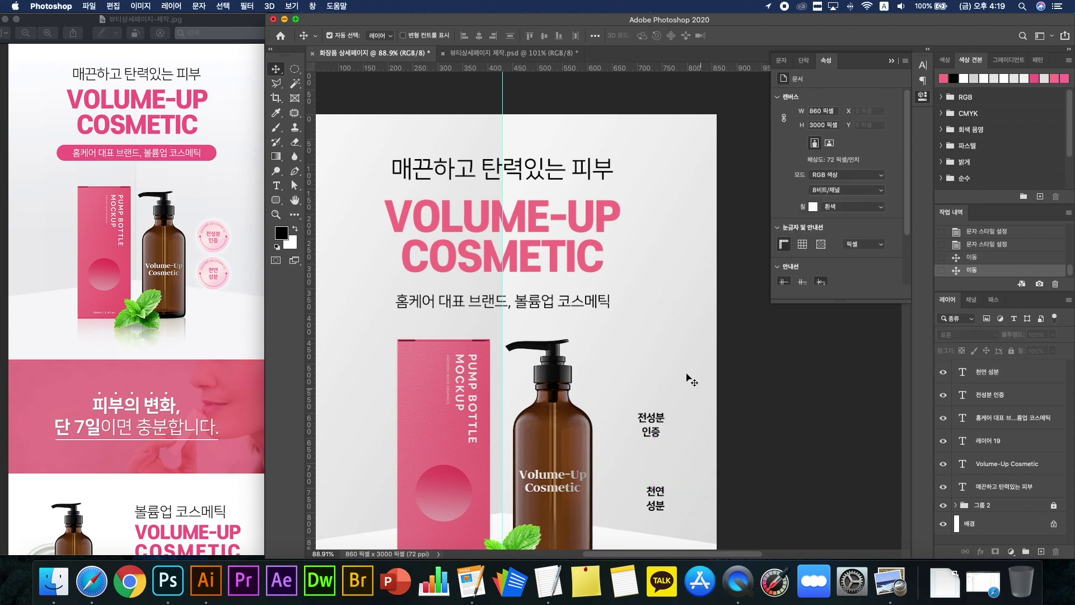
Step: Draw a rounded rectangle of about 501 × 52 px over the "홈케어 대표 브랜드, 볼륨업 코스메틱" line
click(491, 294)
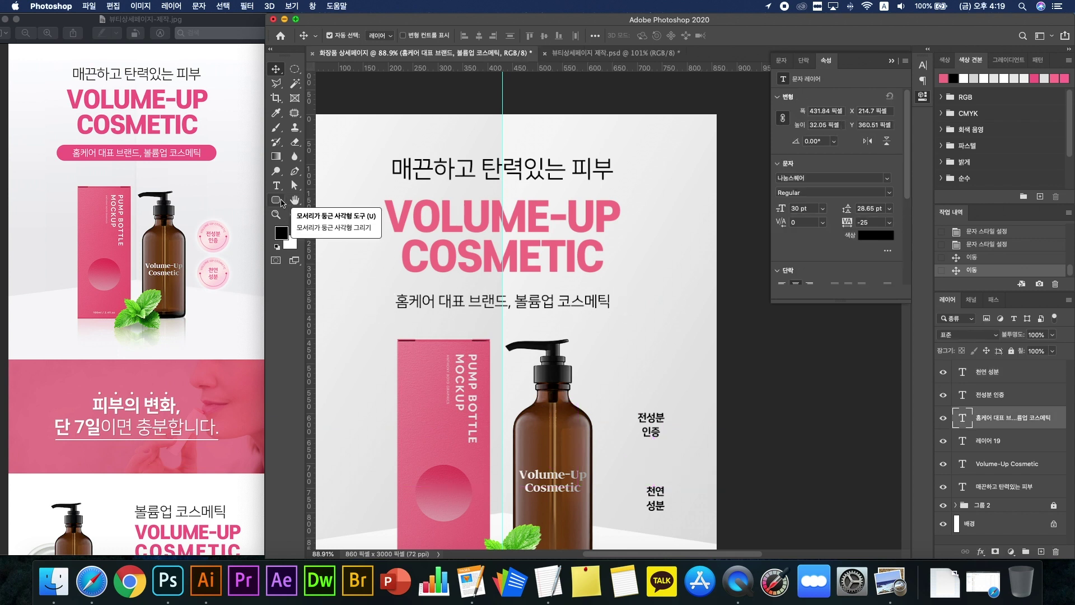
click(280, 202)
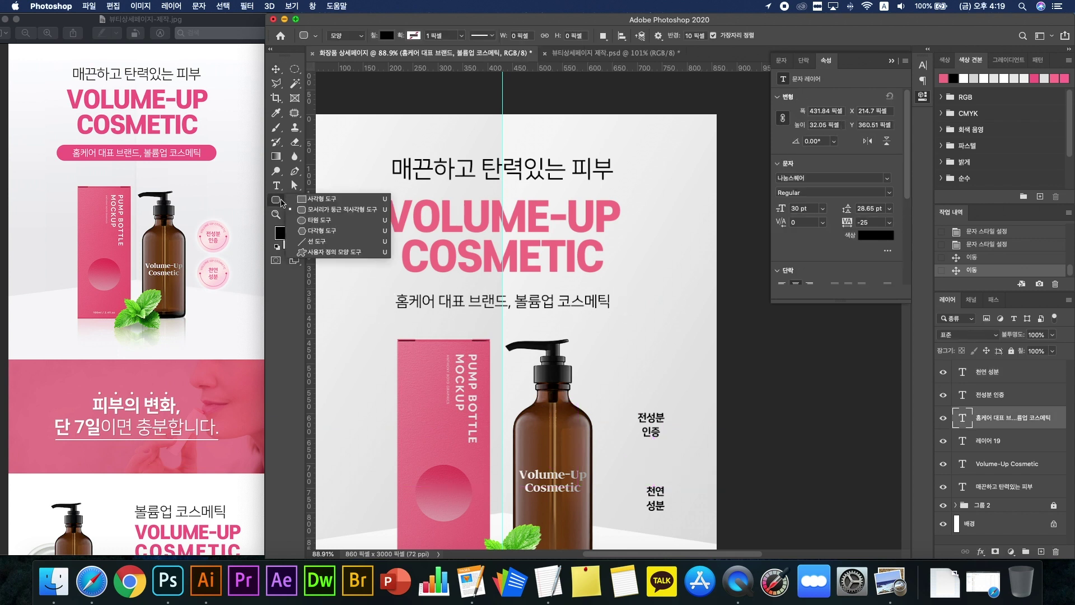
click(312, 210)
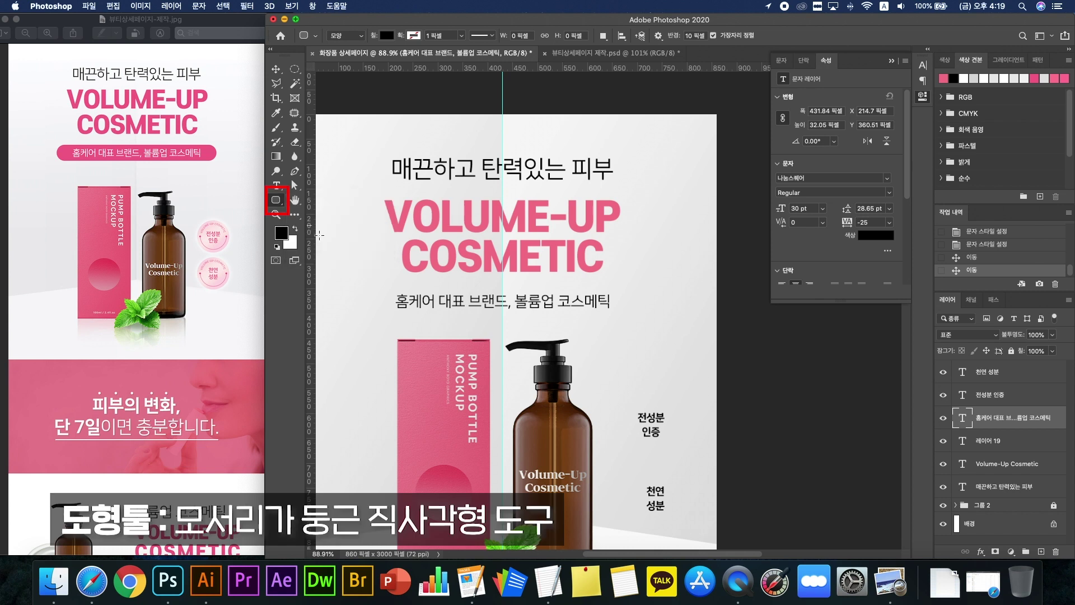
drag(379, 289, 628, 314)
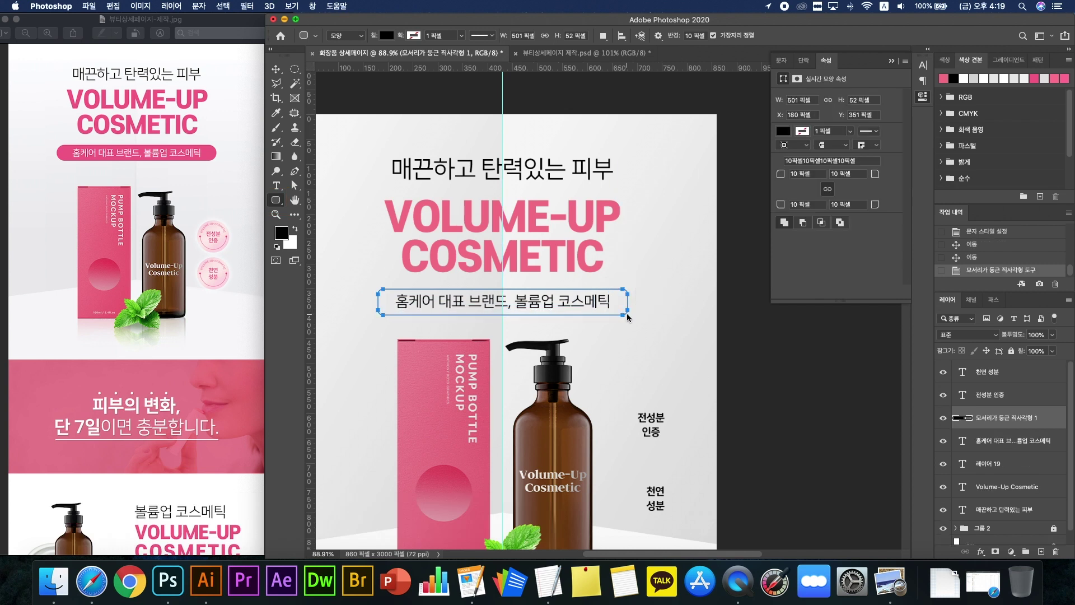
Step: Fill the rounded rectangle with pink f6788e, sampled from the "VOLUME-UP COSMETIC" heading
click(784, 131)
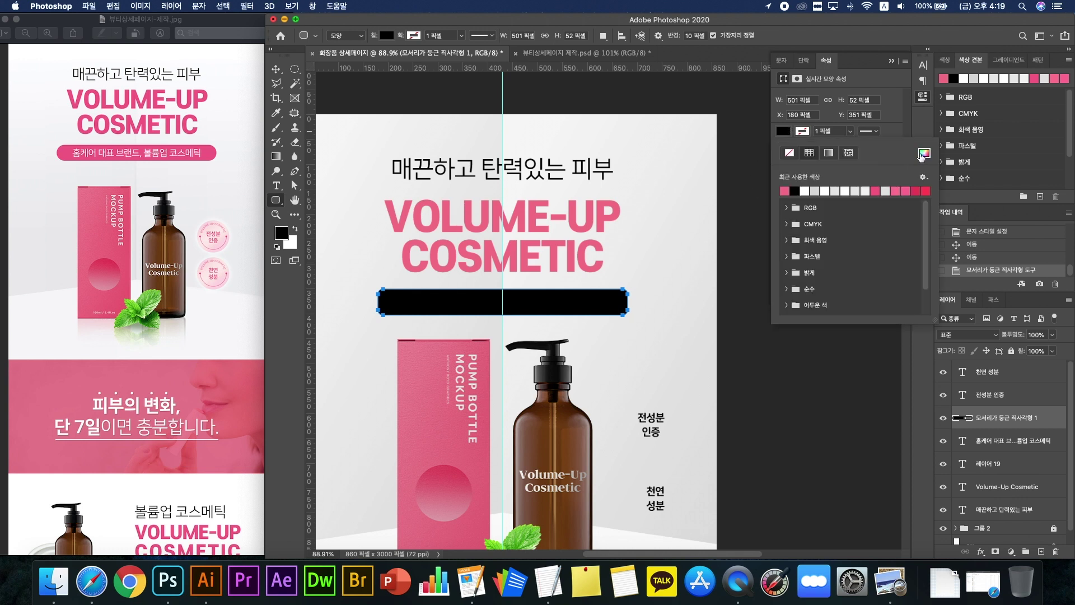
click(922, 154)
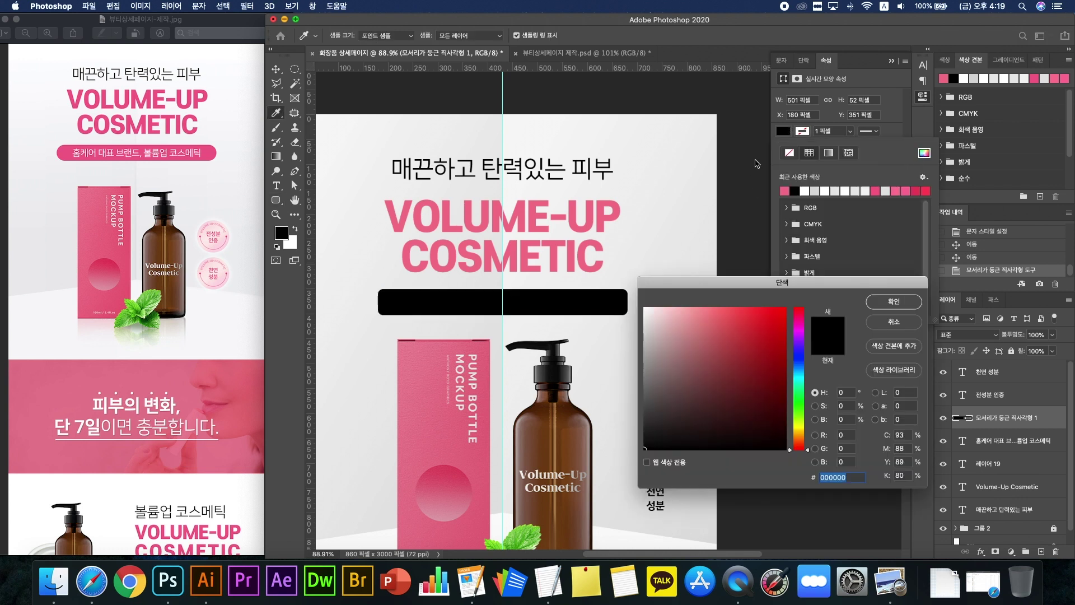
click(575, 214)
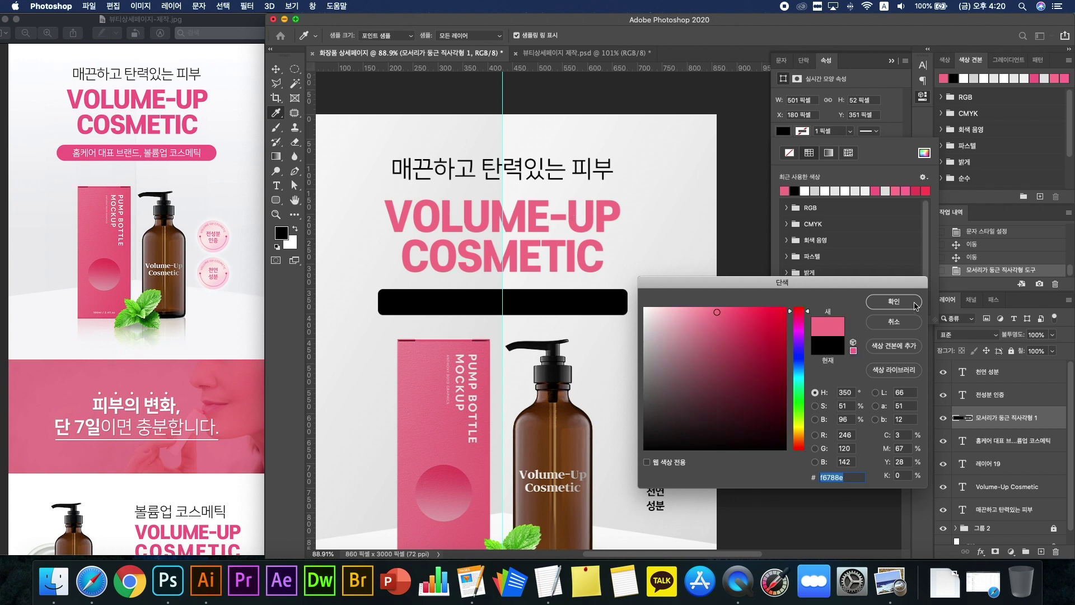
click(894, 302)
click(900, 130)
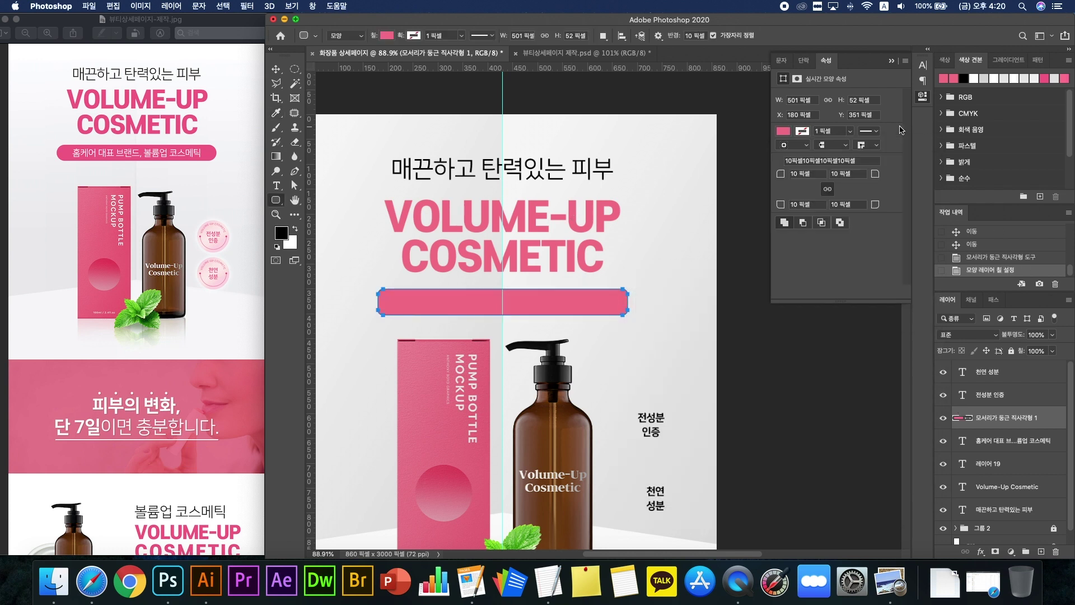
Step: Set all corner radii of the pink rectangle to 26 px
drag(857, 176, 834, 175)
text(26)
key(Return)
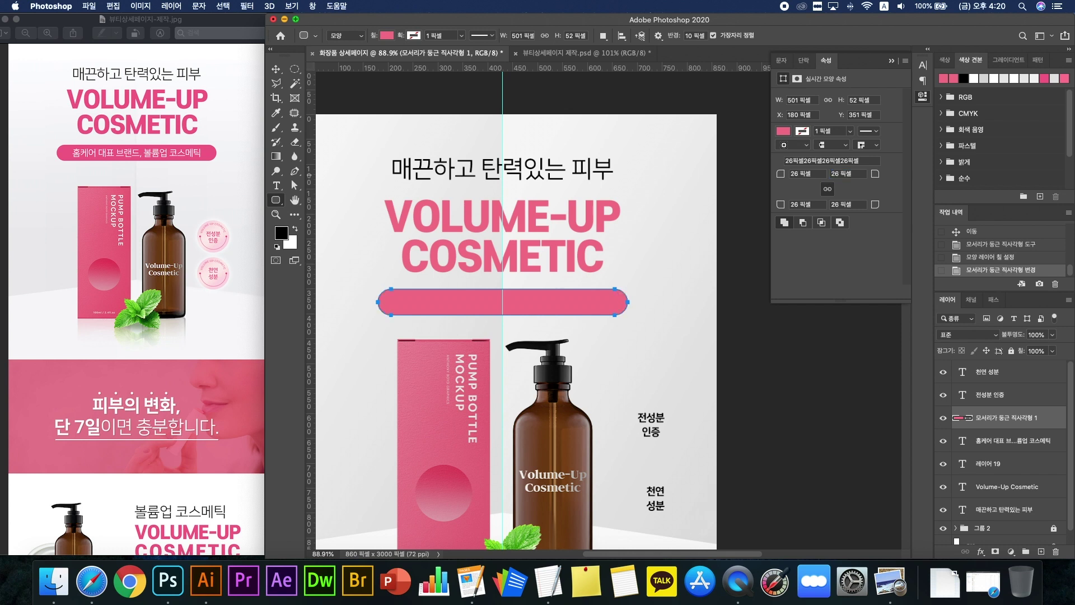
Step: Place the pink rectangle's layer beneath the "홈케어 대표 브랜드" text layer and align their vertical centers
click(276, 70)
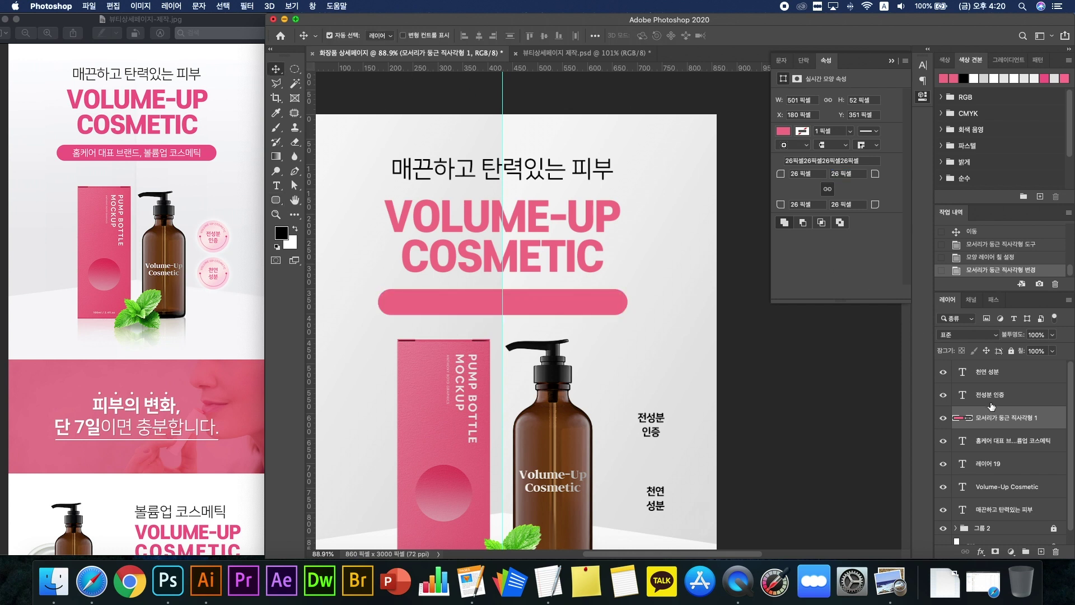
drag(998, 424, 998, 451)
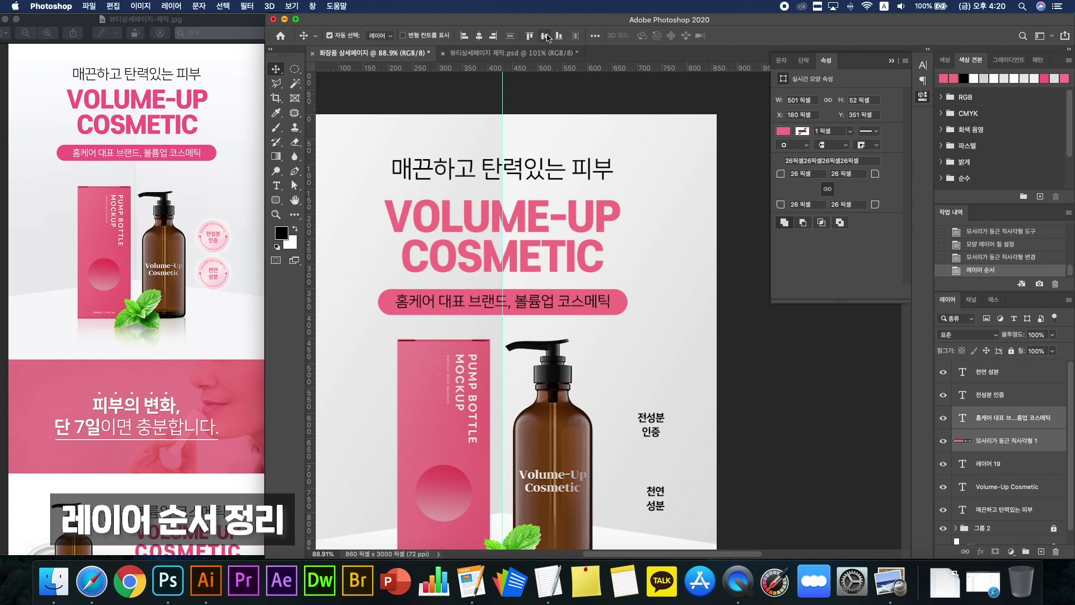
click(547, 37)
Step: Center the "홈케어 대표 브랜드" text and its pink bar horizontally on the background layer
scroll(1030, 476, down, 1)
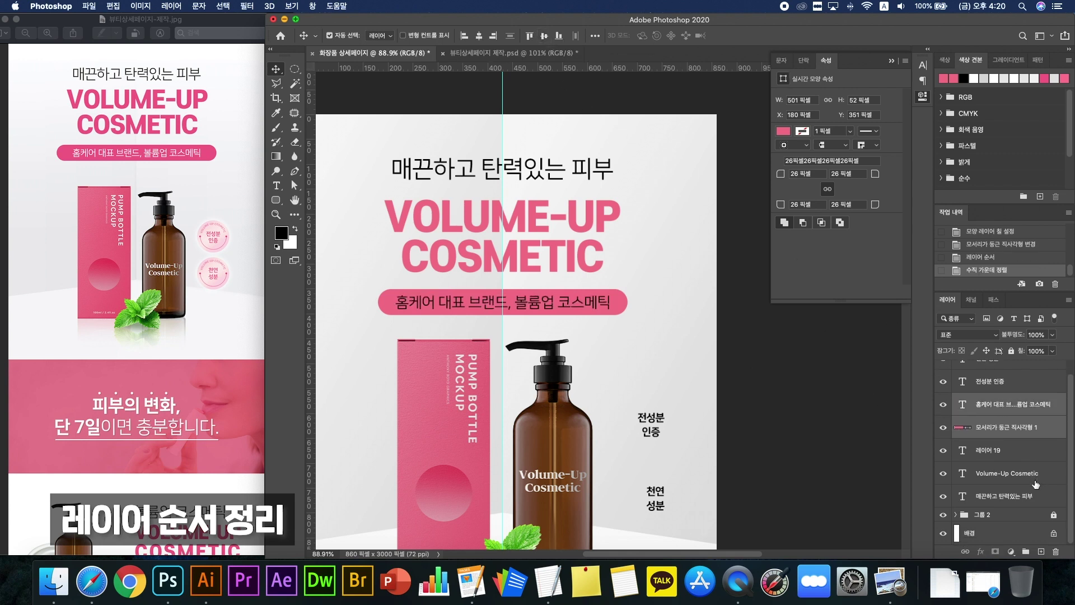
super+click(995, 538)
click(479, 35)
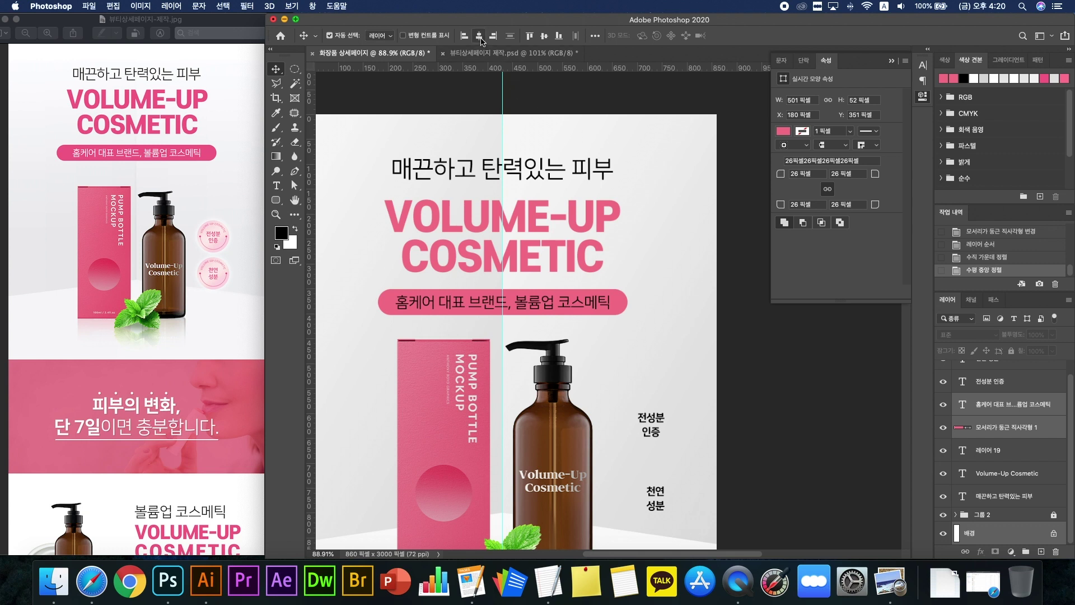
click(745, 346)
Step: Color the text on the pink bar white (ffffff)
click(594, 303)
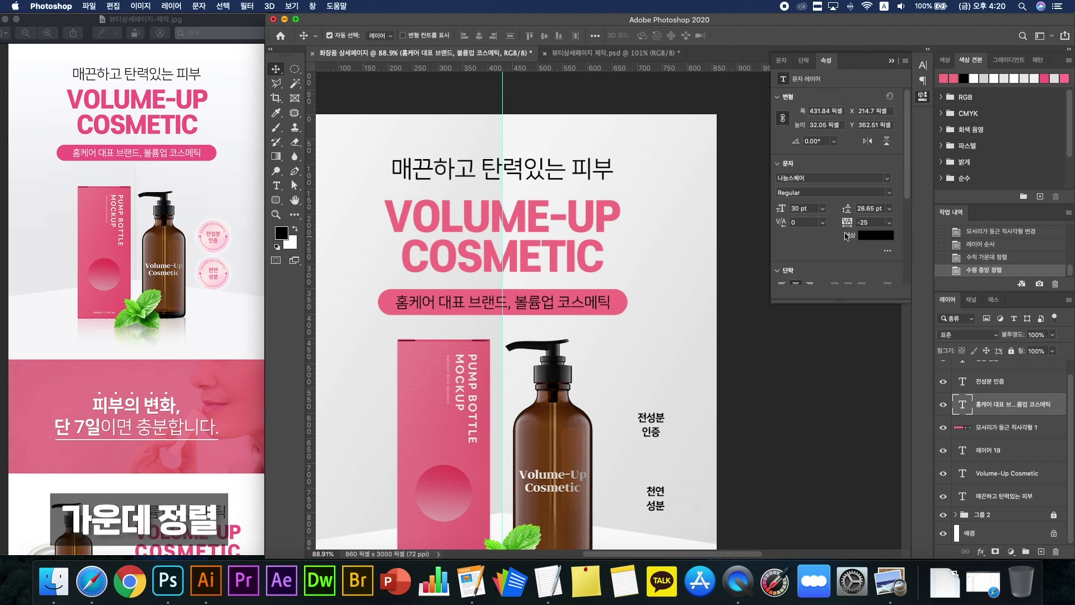
click(872, 235)
click(673, 303)
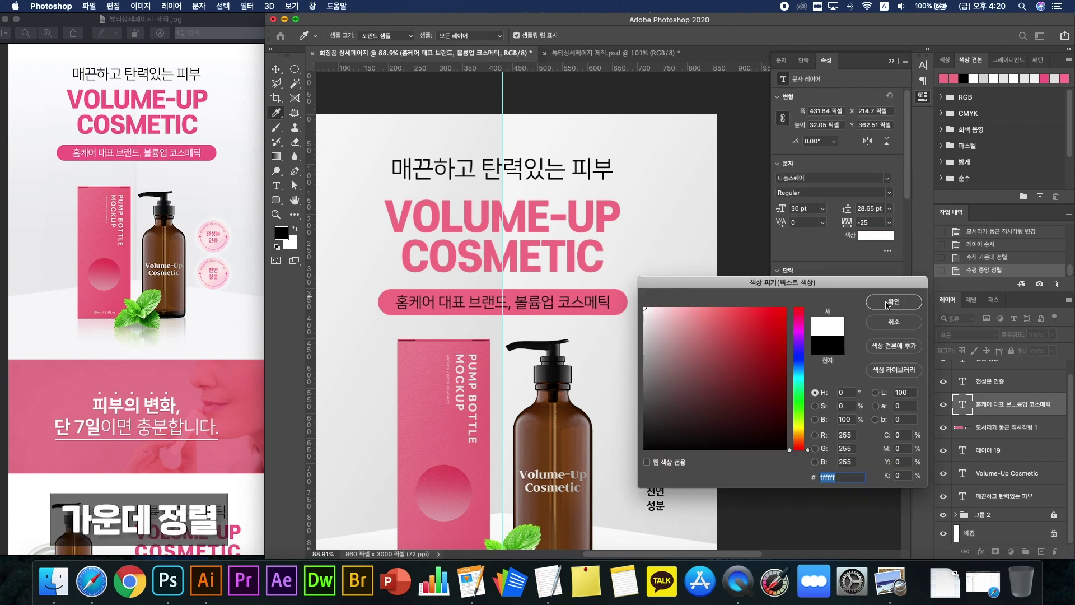
click(893, 301)
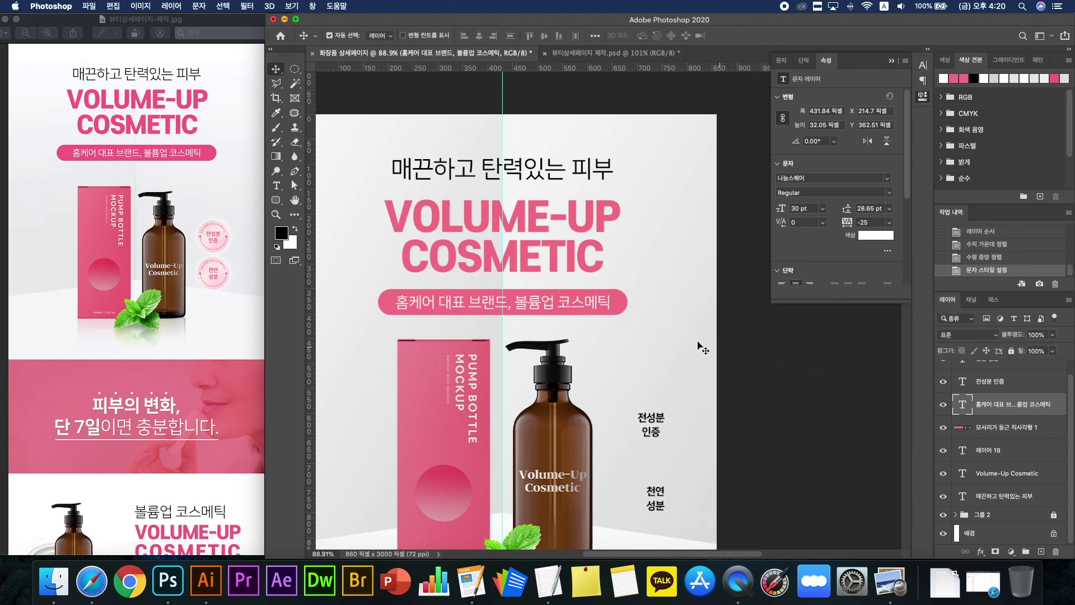
Step: Widen the pink bar symmetrically to about 513 px
click(621, 297)
key(super+t)
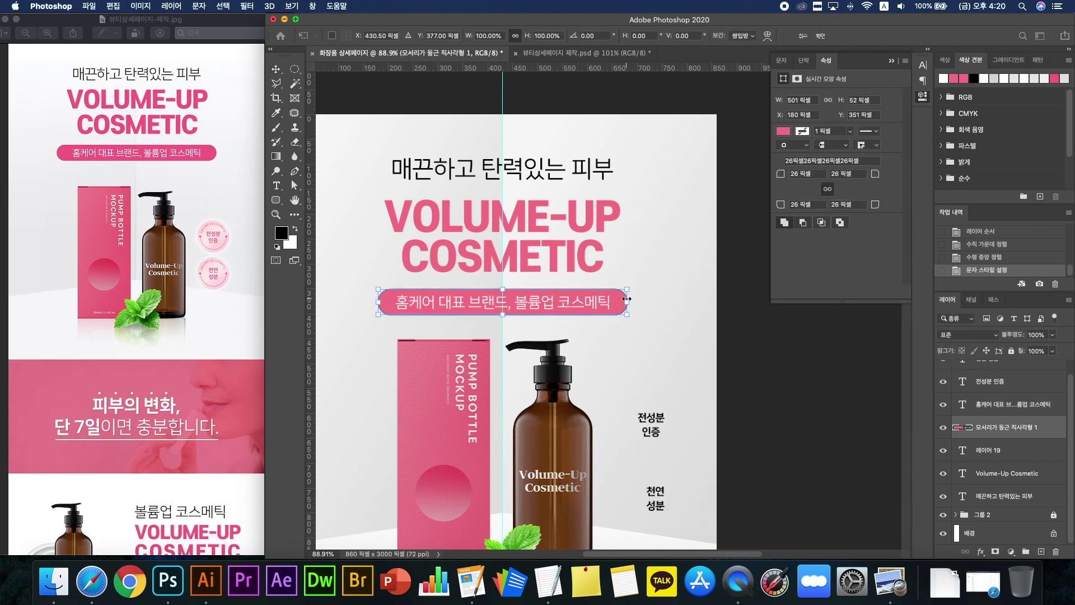
drag(629, 299, 632, 299)
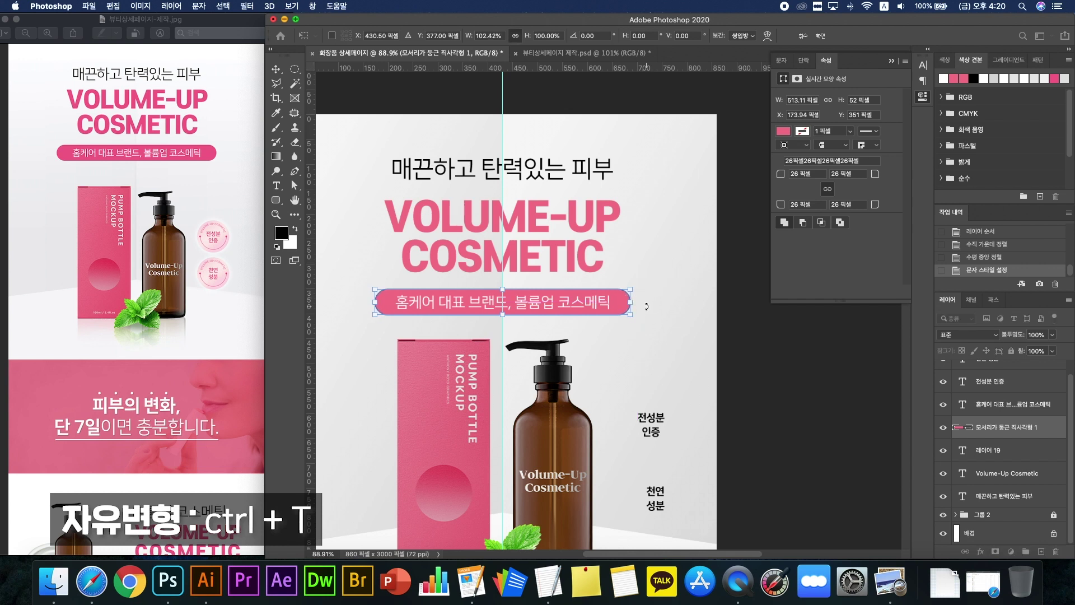
key(Return)
Step: Move the whole title block, including the pink bar, straight up so the bar sits at Y 343 px
scroll(646, 306, down, 3)
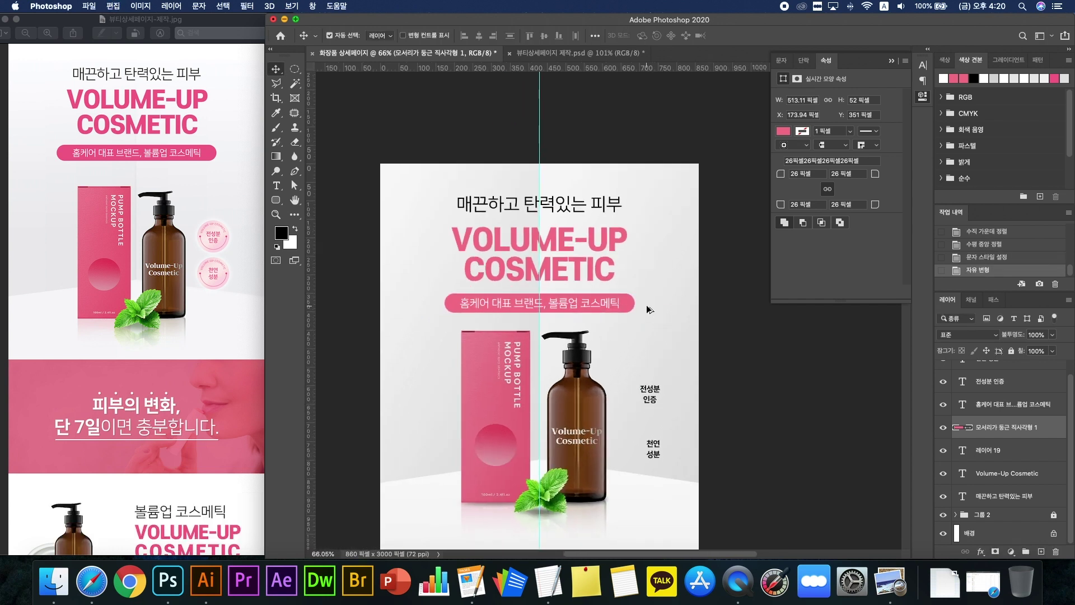
scroll(487, 303, up, 1)
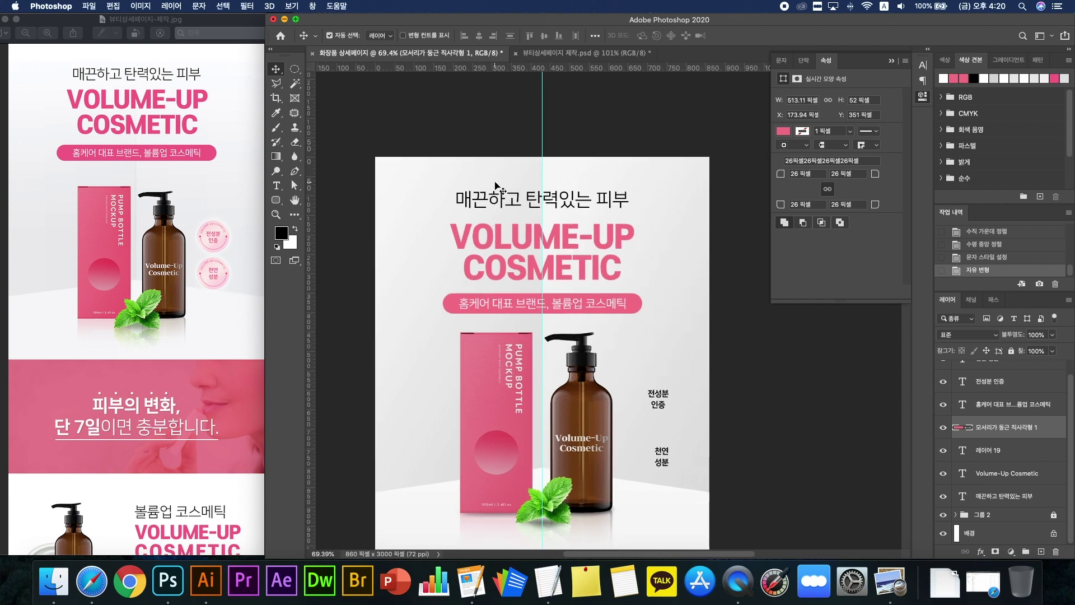
drag(501, 172, 589, 312)
drag(600, 267, 603, 232)
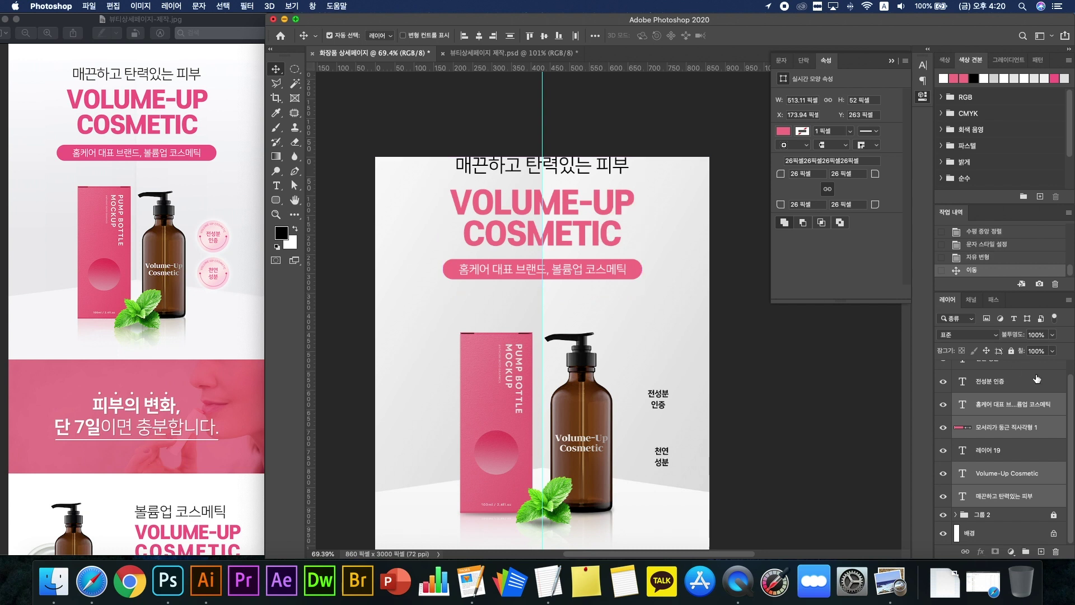
key(shift+Down)
key(shift+Down)
key(shift+Down)
key(shift+Down)
key(shift+Down)
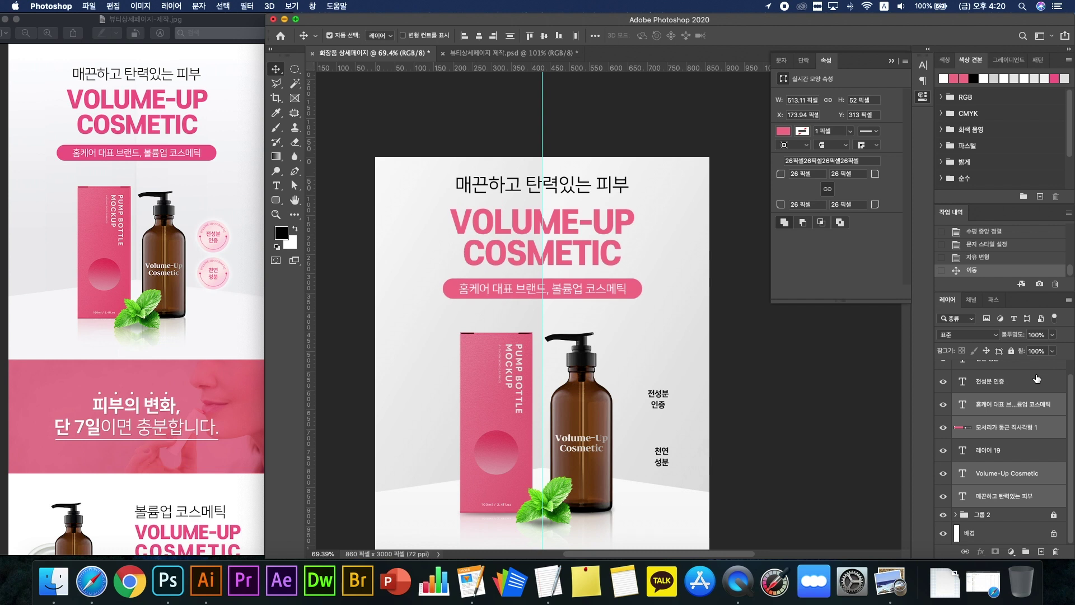
key(shift+Down)
key(shift+Down)
key(shift+Down)
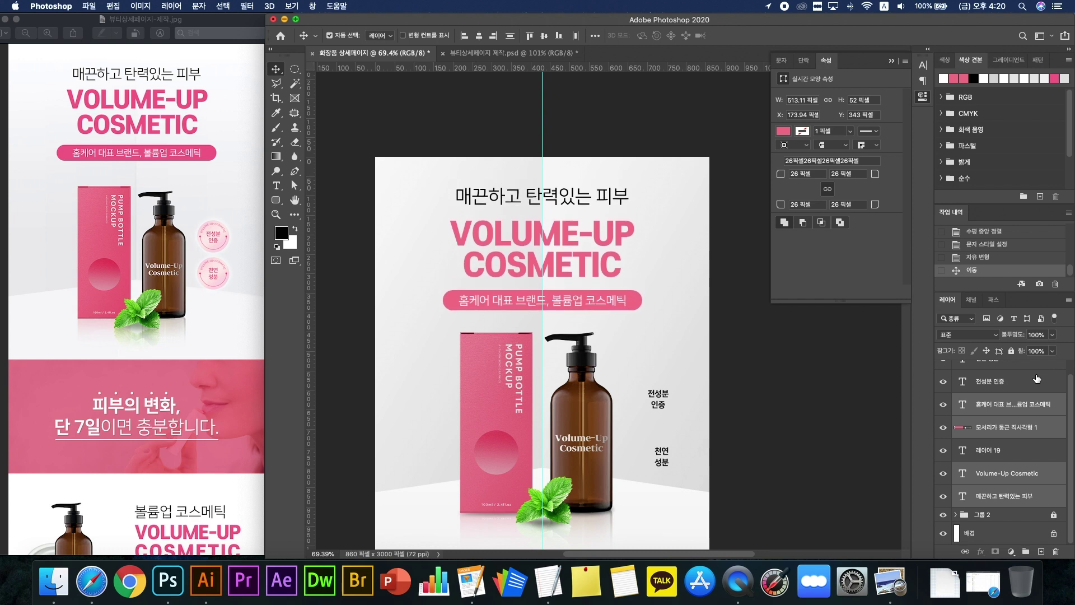
click(684, 242)
Step: Move the "VOLUME-UP COSMETIC" heading straight up, closer to the "매끈하고 탄력있는 피부" line
drag(610, 238, 610, 223)
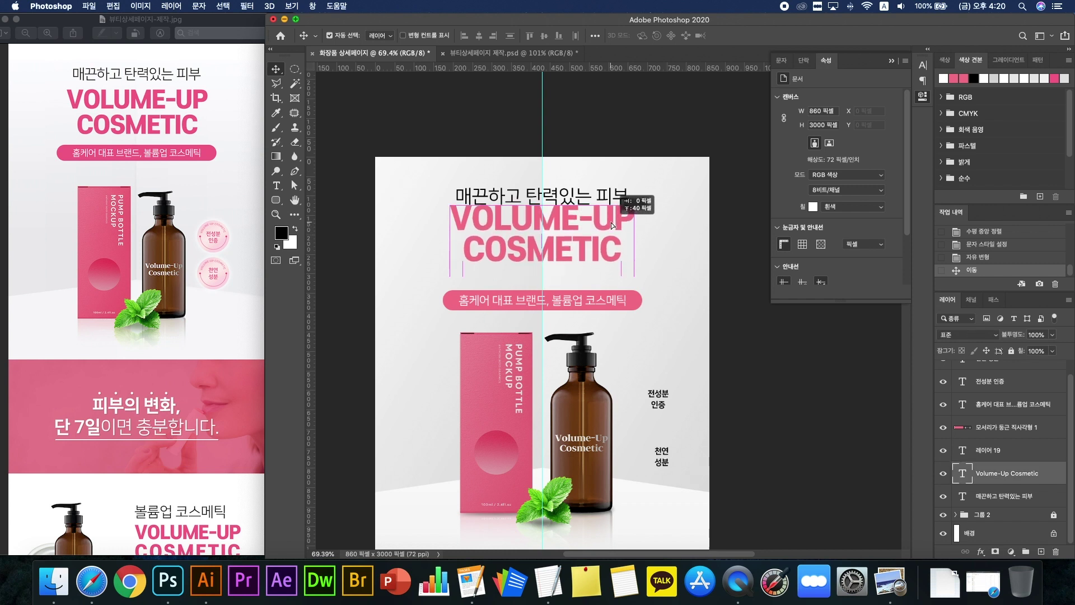
key(shift+Down)
key(shift+Down)
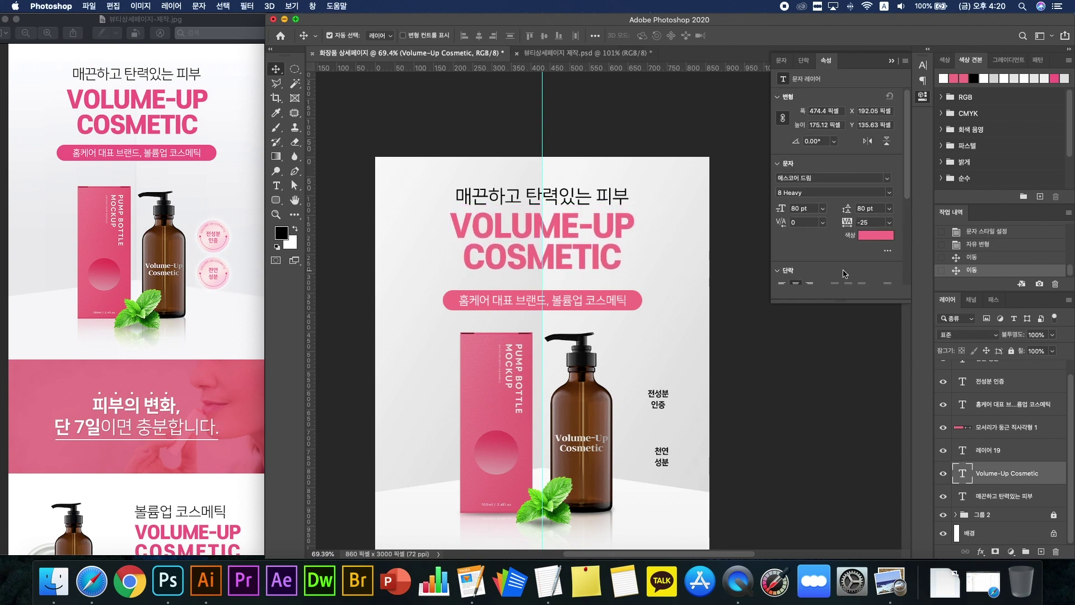
Step: Move the pink bar and its text together up toward the heading, placing the bar at Y 329 px
drag(677, 302, 554, 281)
key(shift+Down)
key(shift+Down)
key(shift+Down)
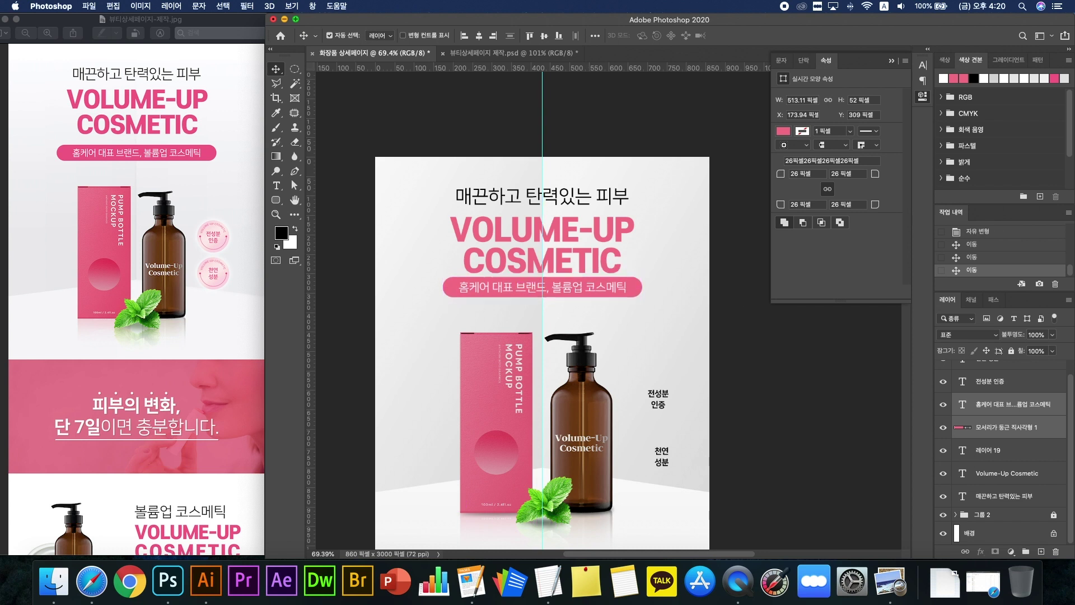
scroll(813, 393, down, 5)
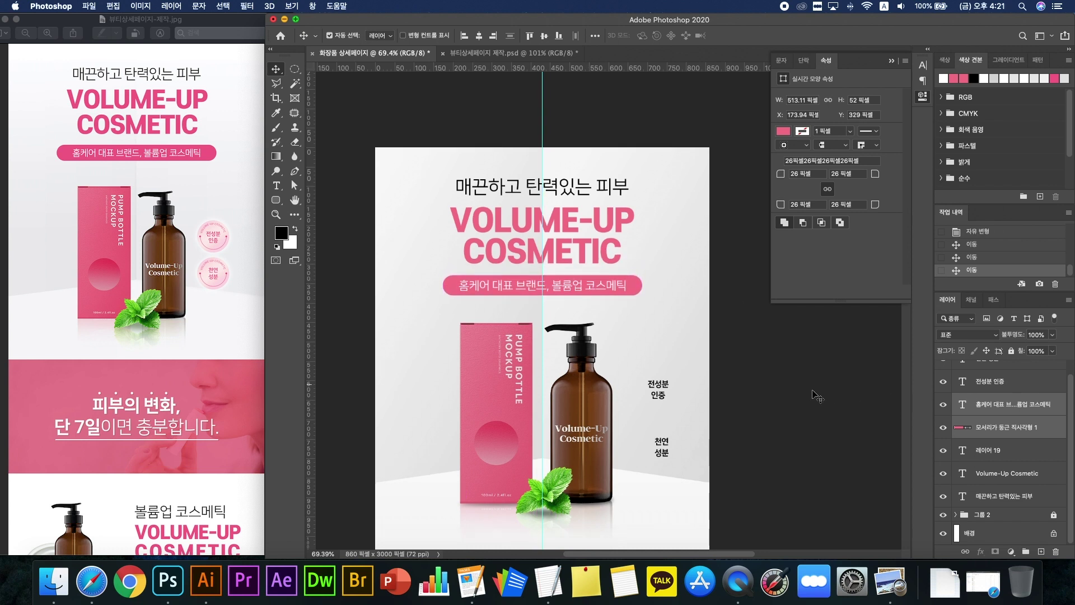
click(811, 406)
key(super+minus)
scroll(809, 406, down, 3)
scroll(808, 406, up, 2)
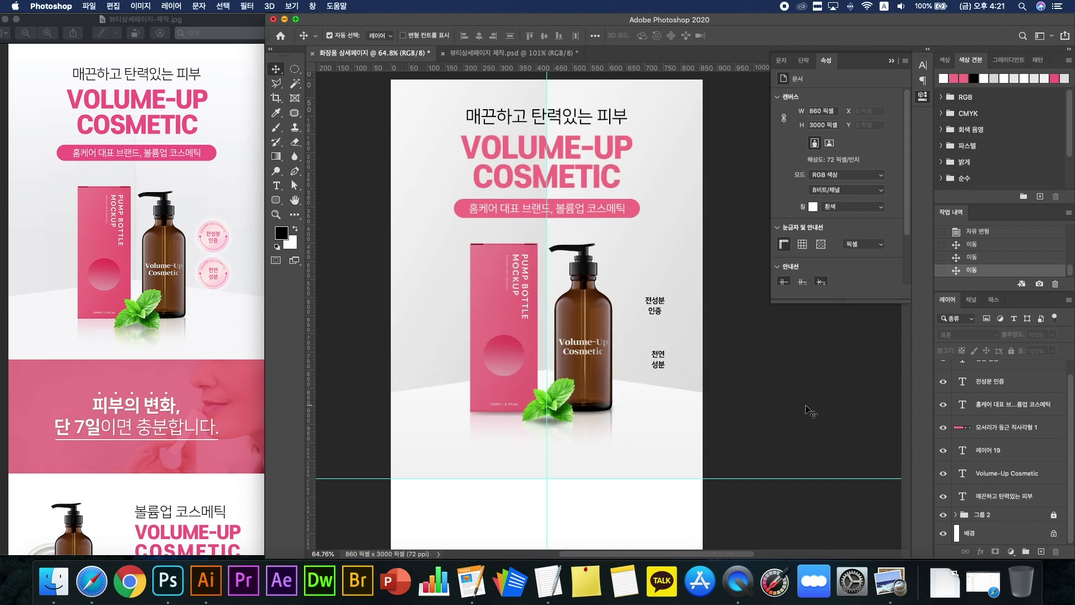
scroll(808, 406, down, 1)
scroll(806, 406, up, 1)
scroll(694, 375, up, 3)
drag(674, 309, 654, 358)
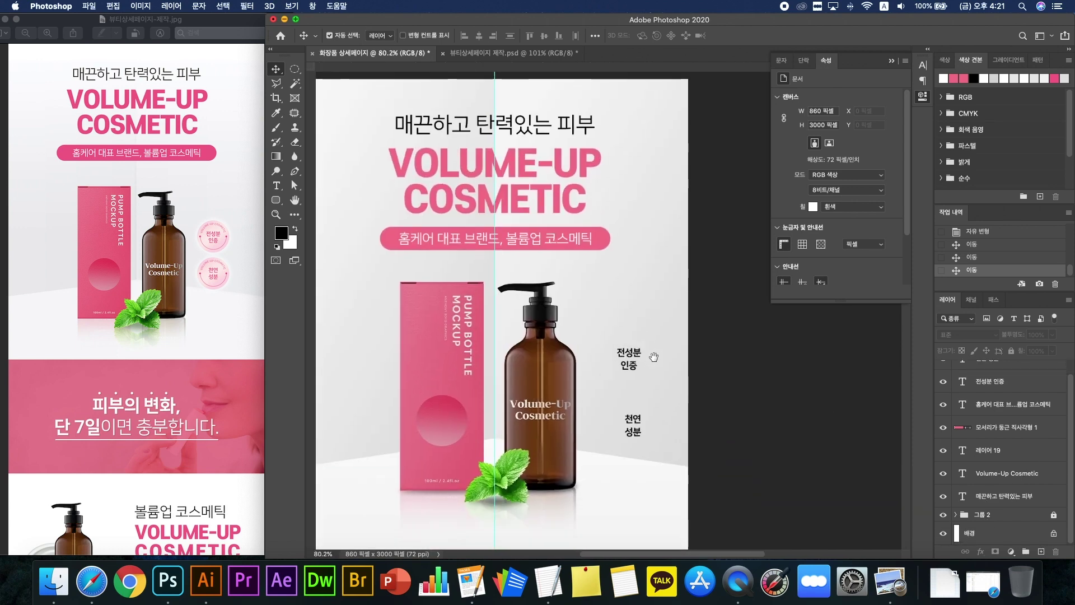
Step: Draw a black circle about 105 px wide over the badge captions beside the bottle, following the reference badges
click(227, 246)
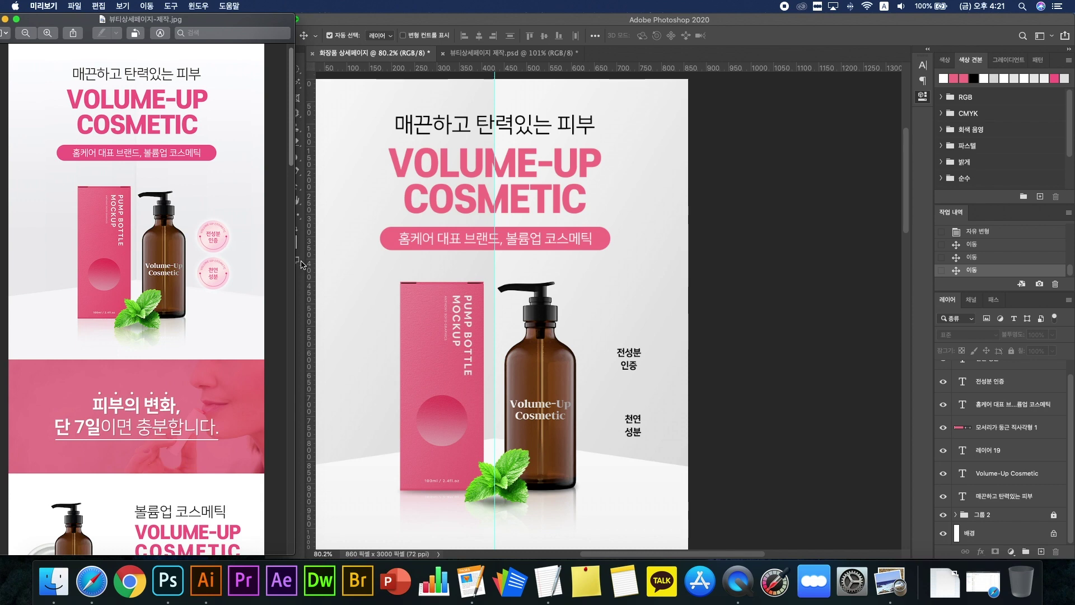
scroll(204, 273, up, 6)
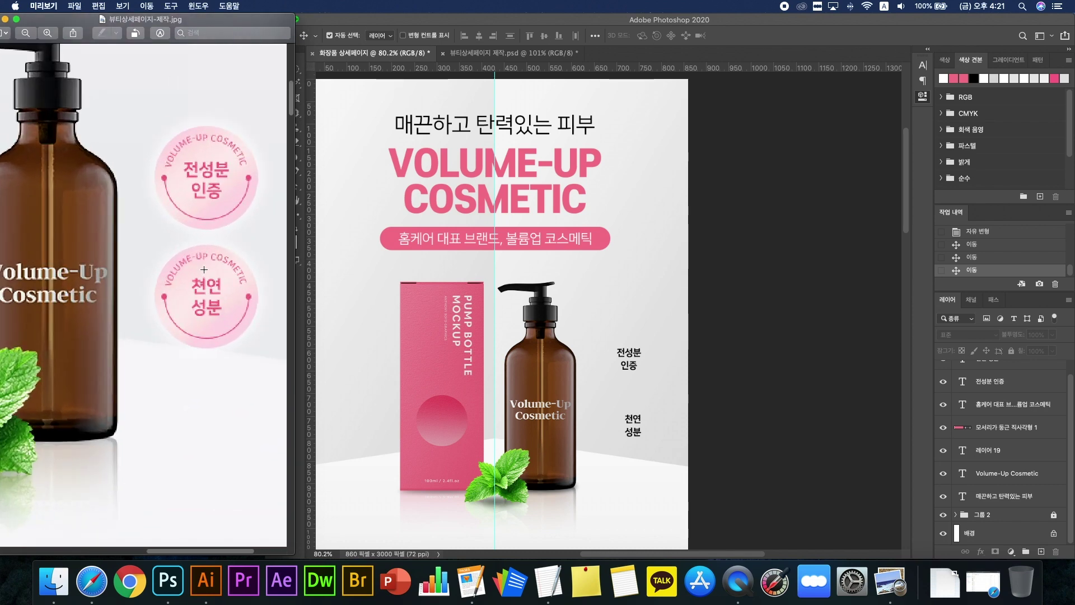
scroll(204, 273, up, 2)
scroll(196, 277, right, 2)
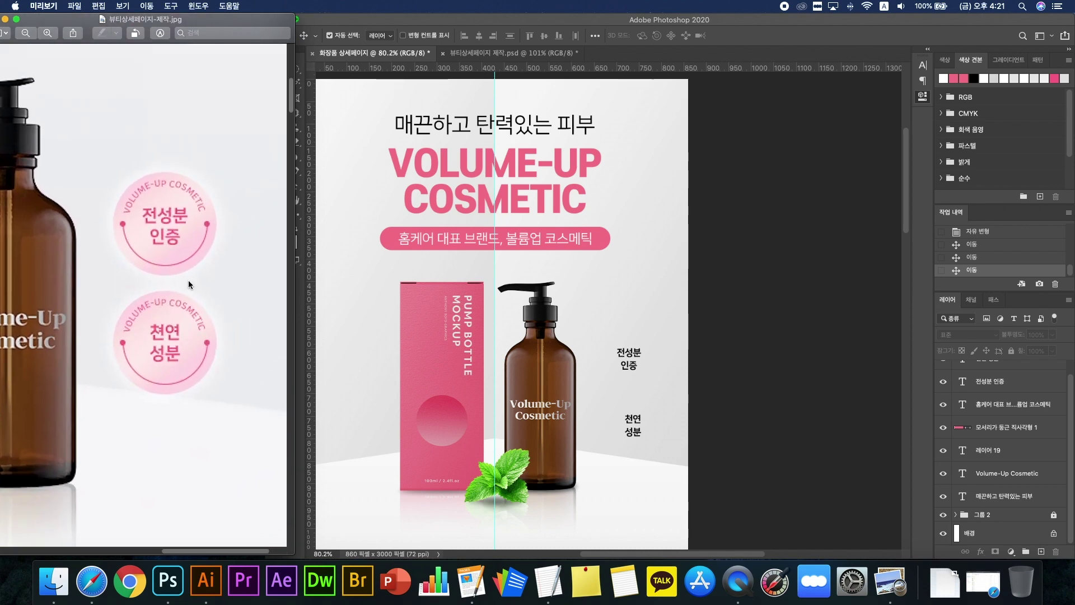
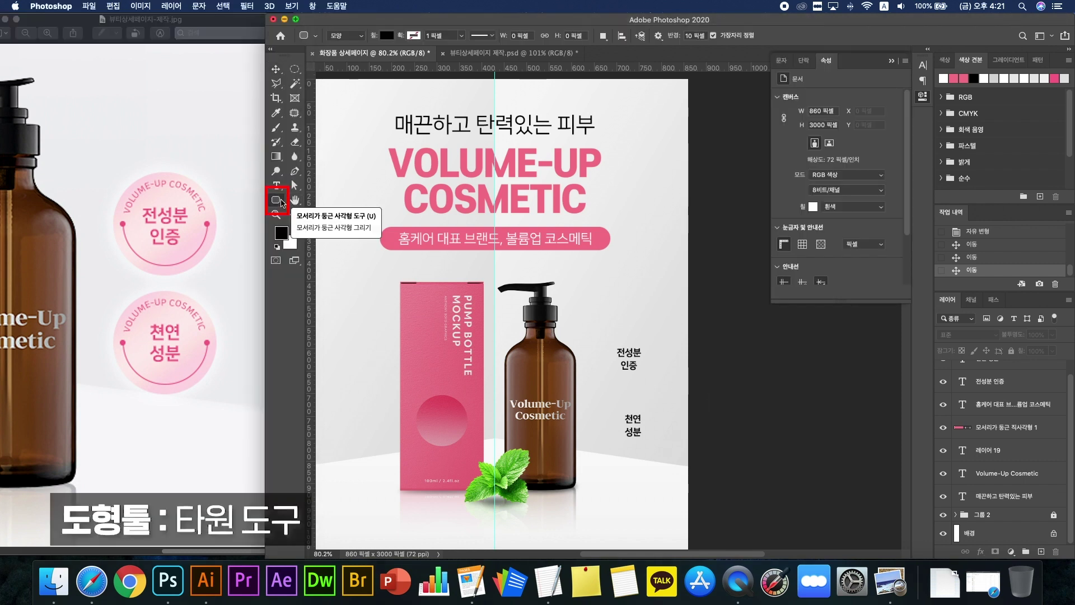
click(280, 203)
click(318, 219)
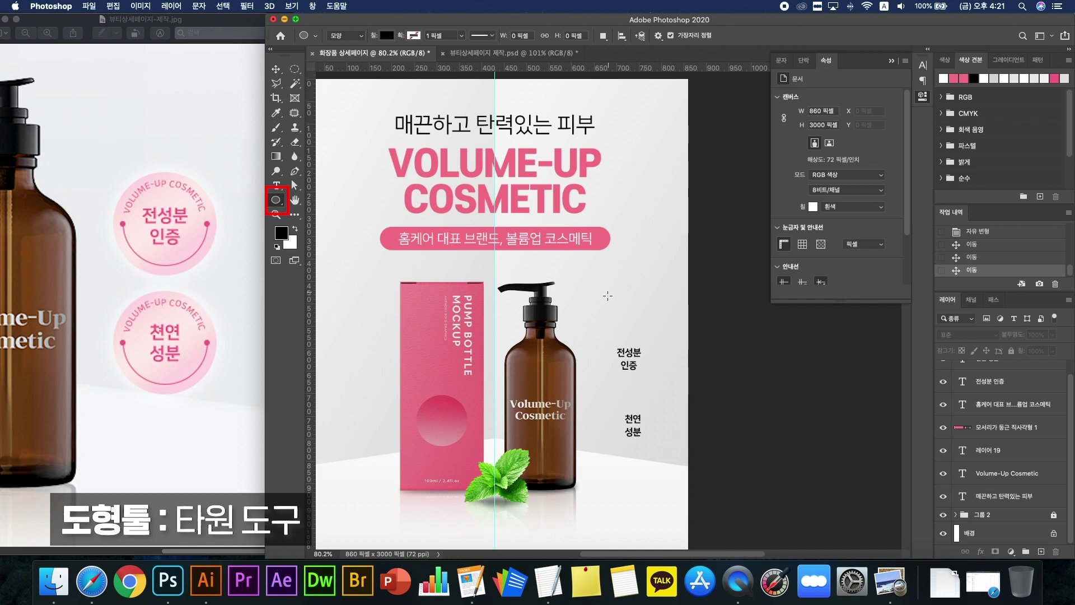
scroll(617, 312, up, 3)
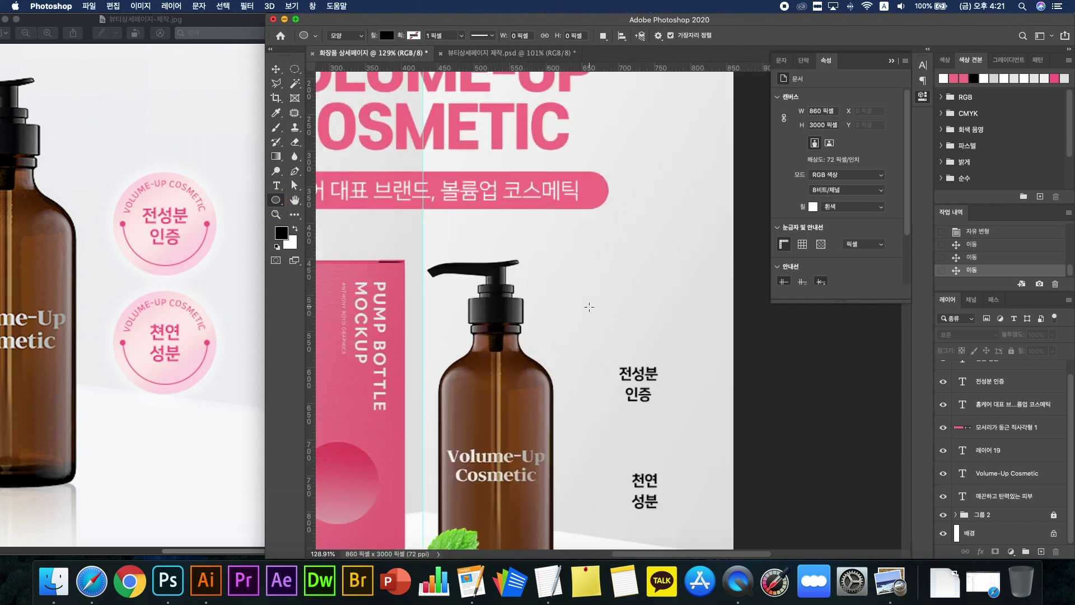
drag(589, 307, 683, 479)
Step: Move the "전성분 인증" and "천연 성분" captions down, clear of the black circle
key(v)
drag(647, 504, 655, 536)
drag(635, 346, 637, 365)
scroll(661, 374, up, 3)
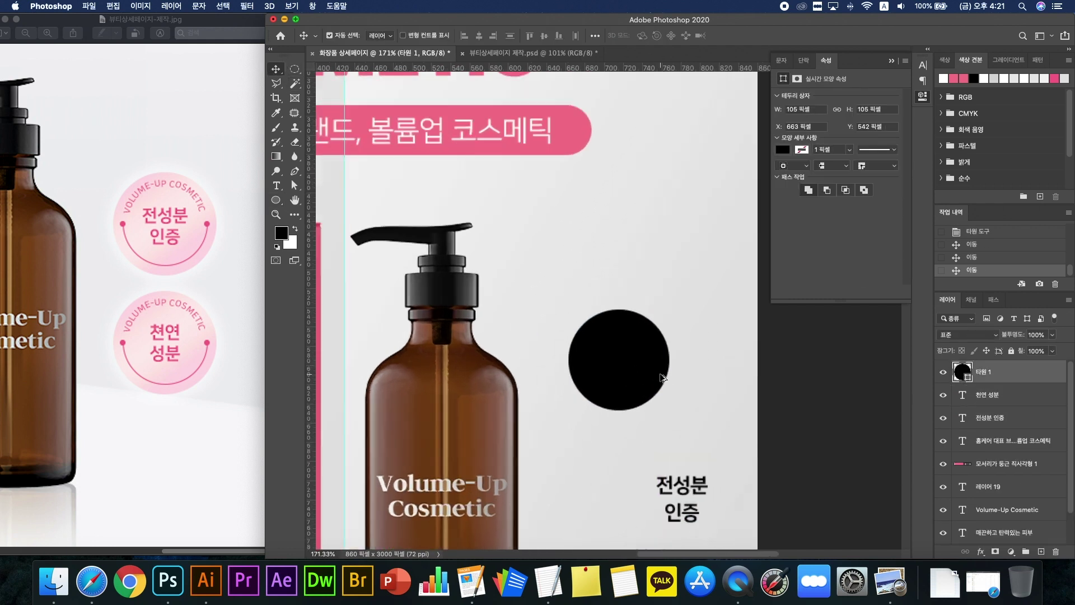
Step: Compare with the reference layout and move the circle closer to the bottle, to X 649 px and Y 536 px
click(207, 325)
scroll(206, 324, down, 5)
scroll(206, 325, down, 4)
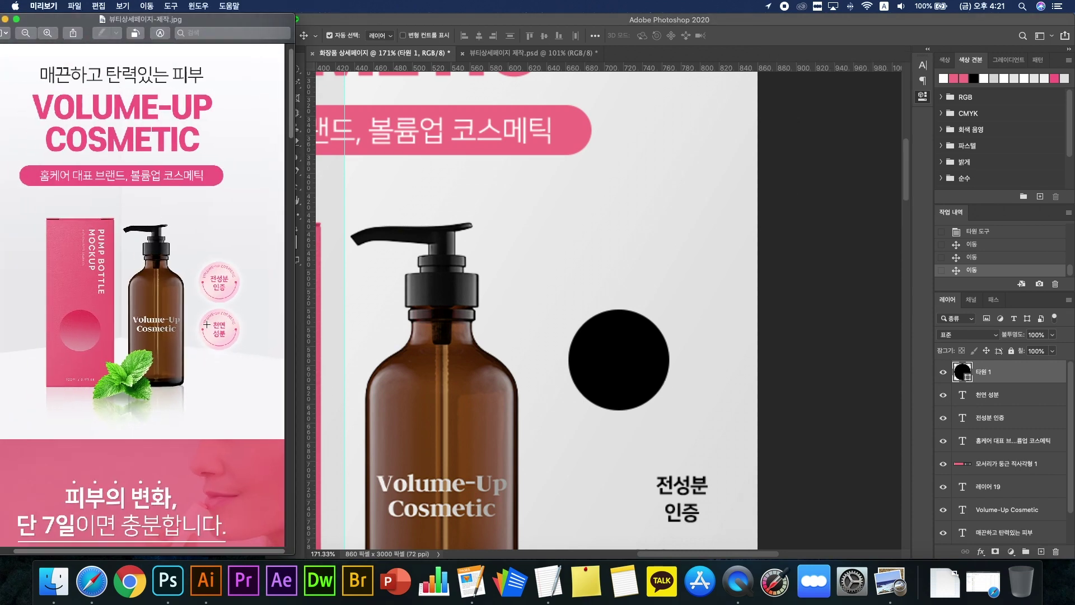
mouse_move(618, 366)
mouse_down()
mouse_move(576, 361)
mouse_move(598, 360)
mouse_up()
click(793, 434)
scroll(793, 435, down, 1)
click(195, 311)
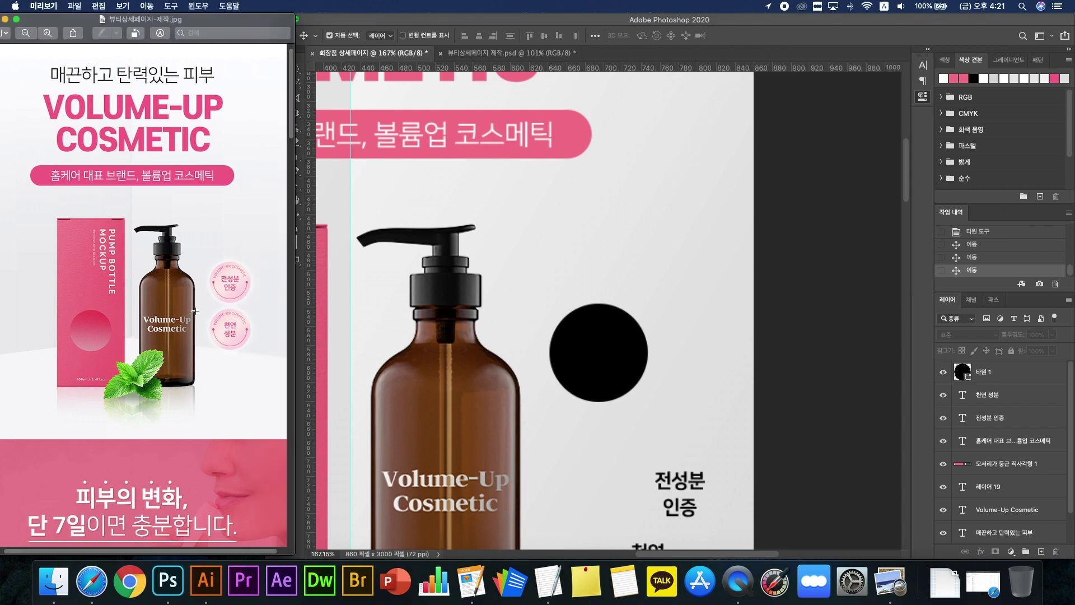
click(793, 413)
scroll(647, 374, up, 4)
drag(591, 363, 599, 364)
scroll(636, 339, up, 5)
Step: Fill the circle with a light pink tint based on the tagline bar's colour, matching the reference badge
click(172, 271)
scroll(241, 284, up, 5)
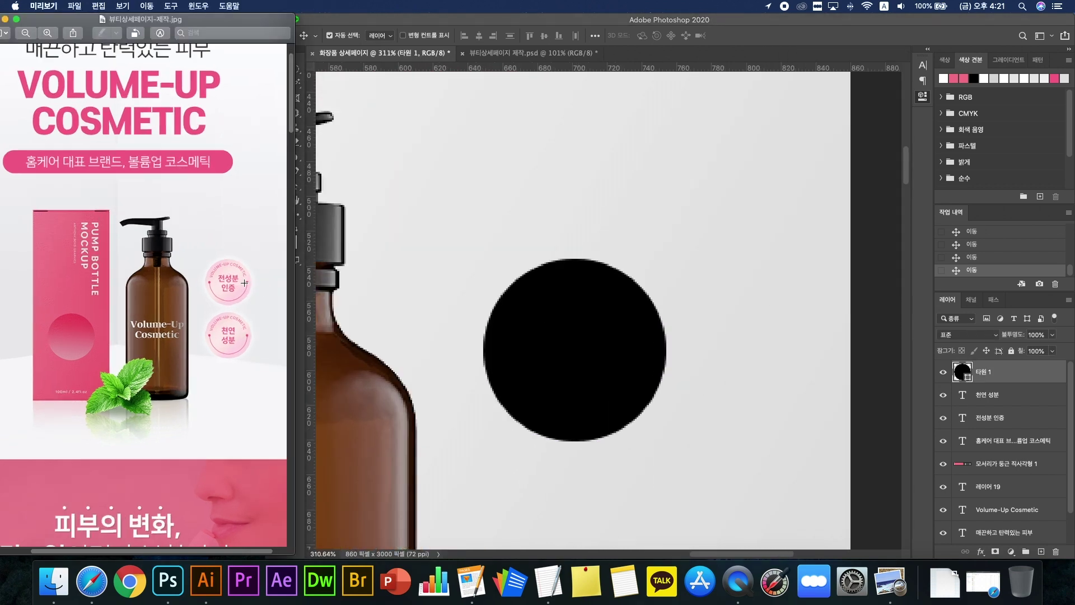
scroll(244, 283, right, 3)
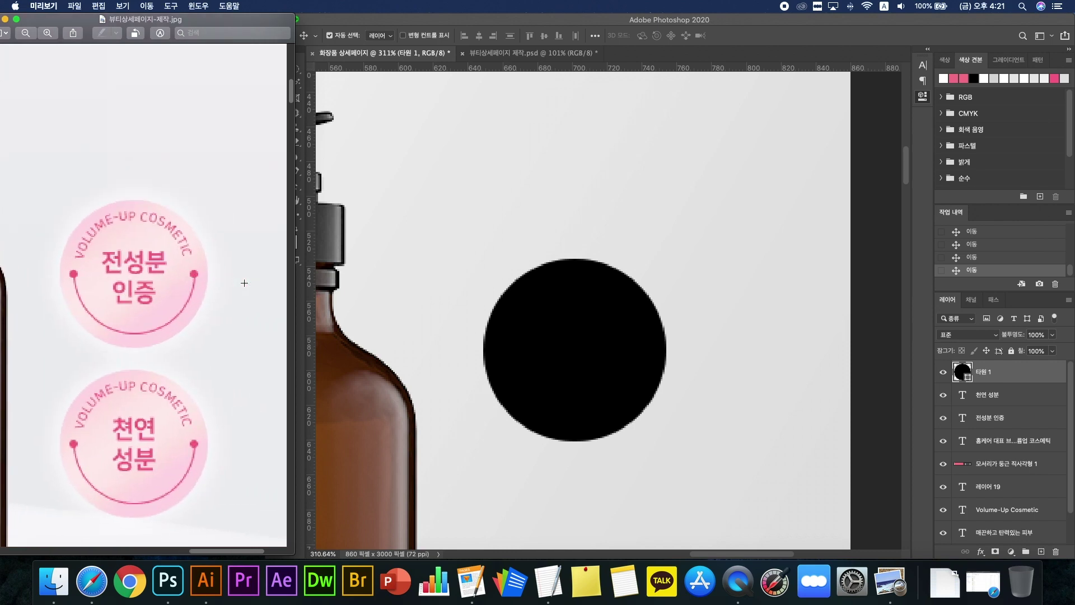
click(661, 141)
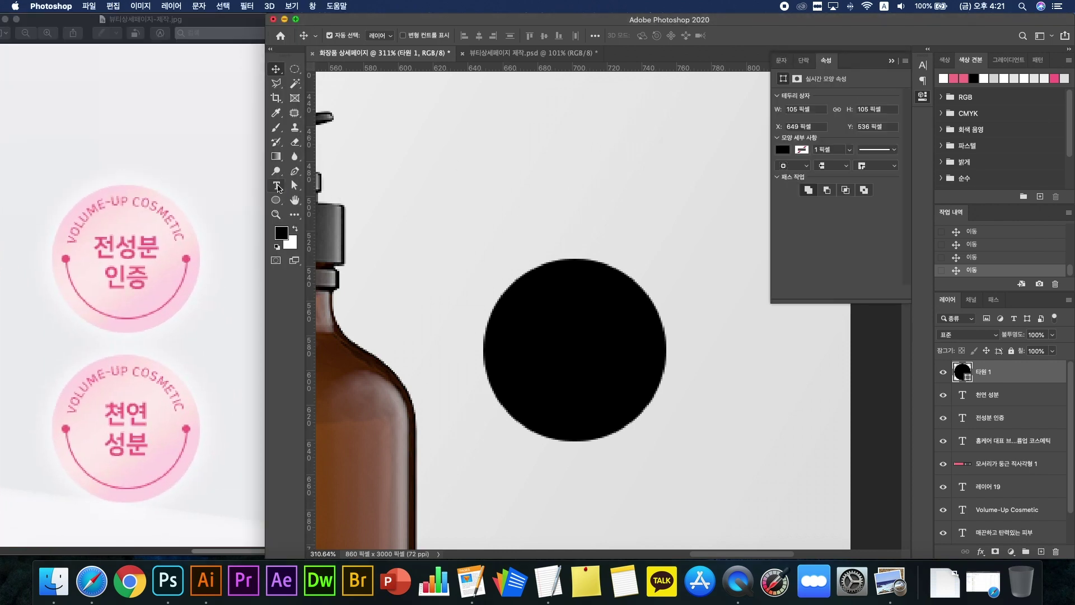
click(779, 149)
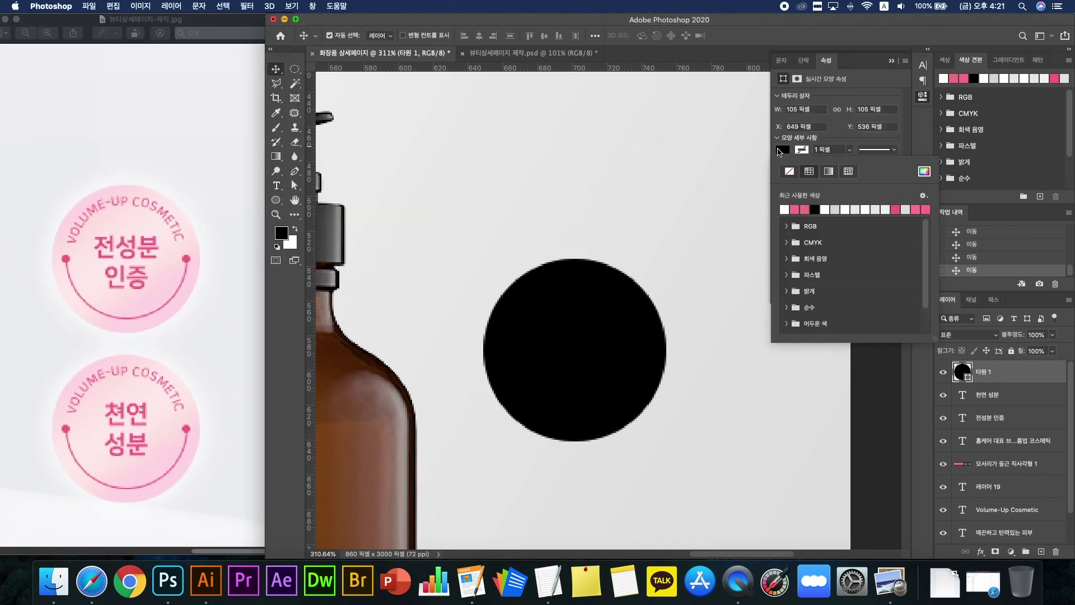
click(924, 171)
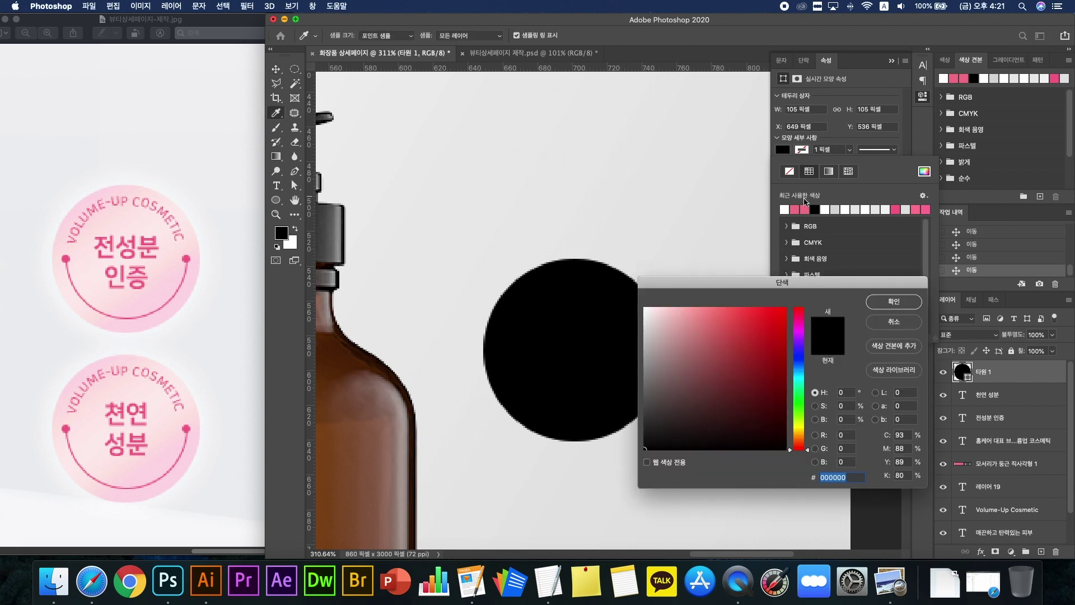
scroll(430, 235, down, 5)
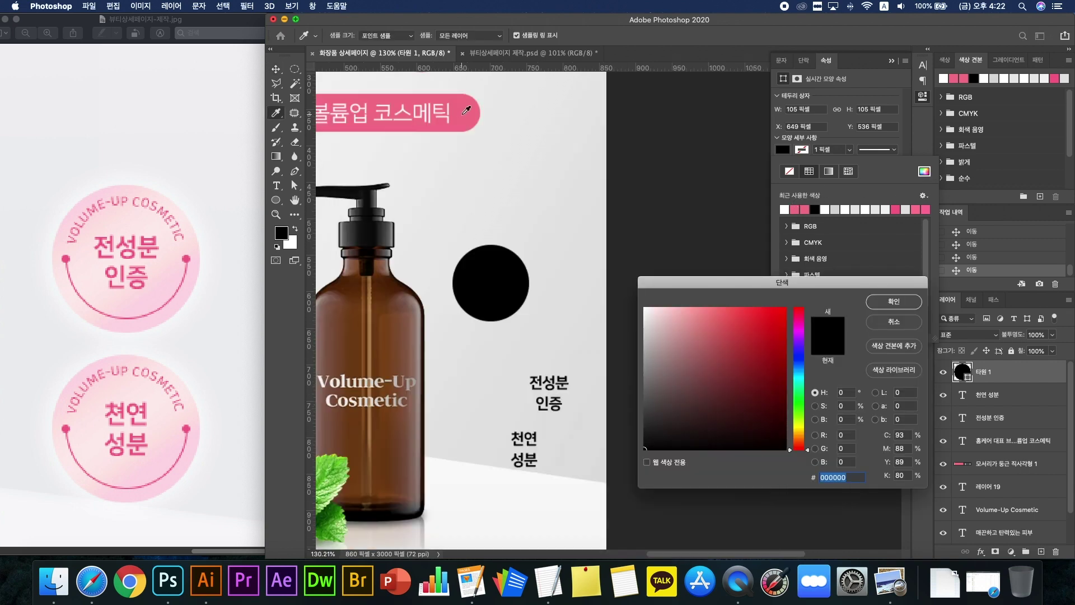
click(463, 114)
scroll(492, 287, up, 5)
click(664, 307)
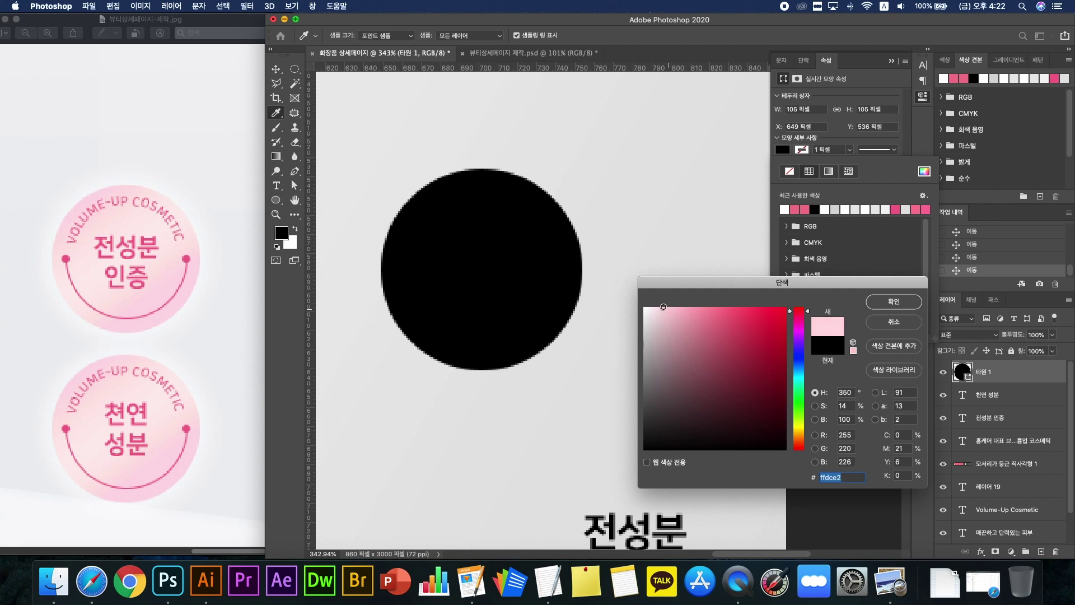
click(661, 308)
click(908, 305)
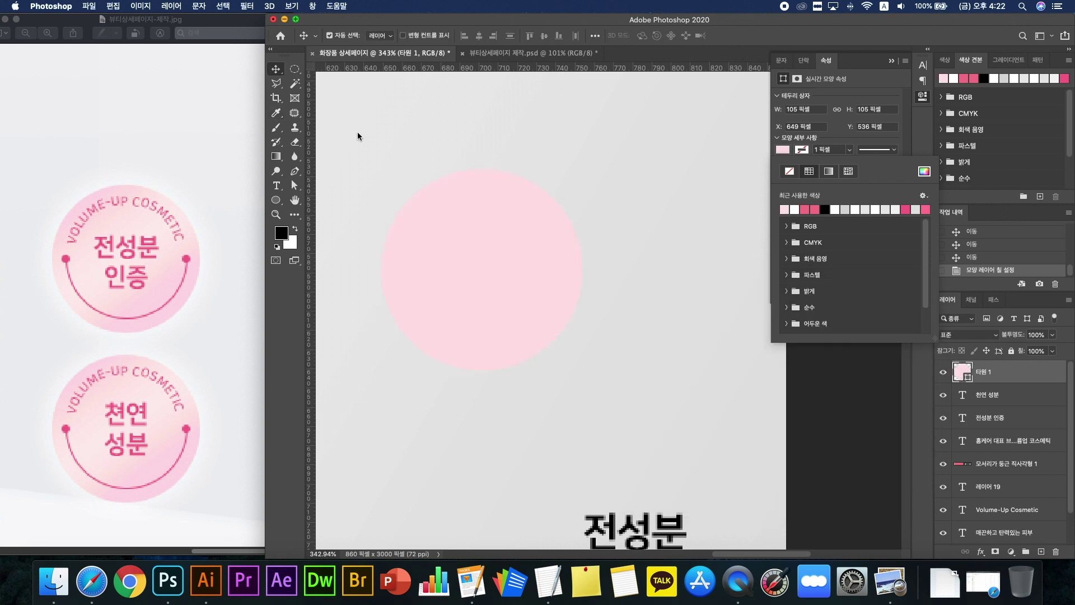
click(278, 69)
click(603, 146)
click(545, 250)
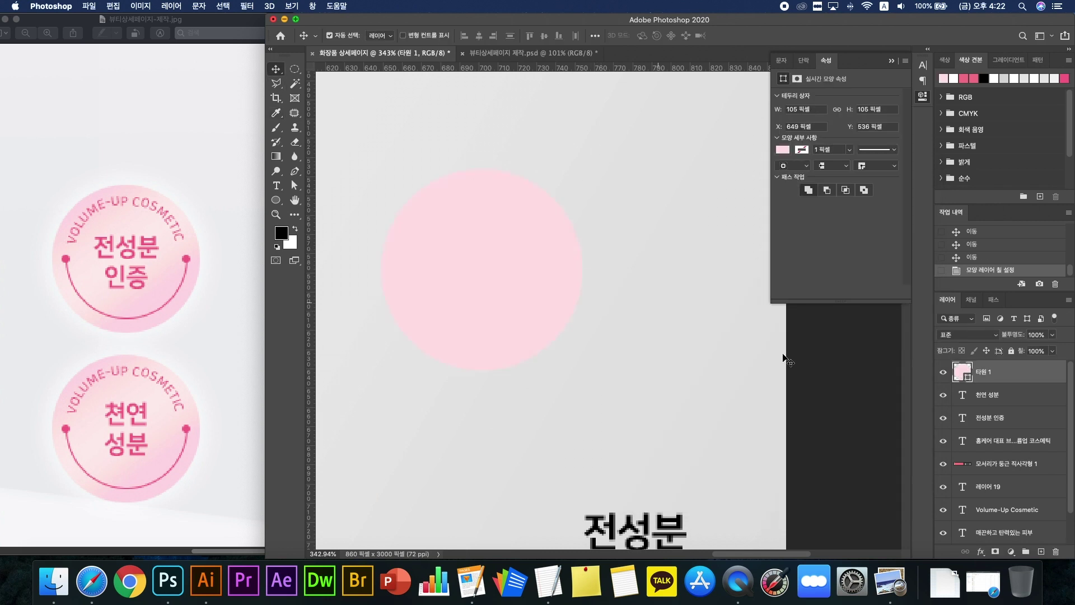
Step: Add a Gradient Overlay to the circle and set the gradient's first colour stop to pink ffe0e5
click(980, 553)
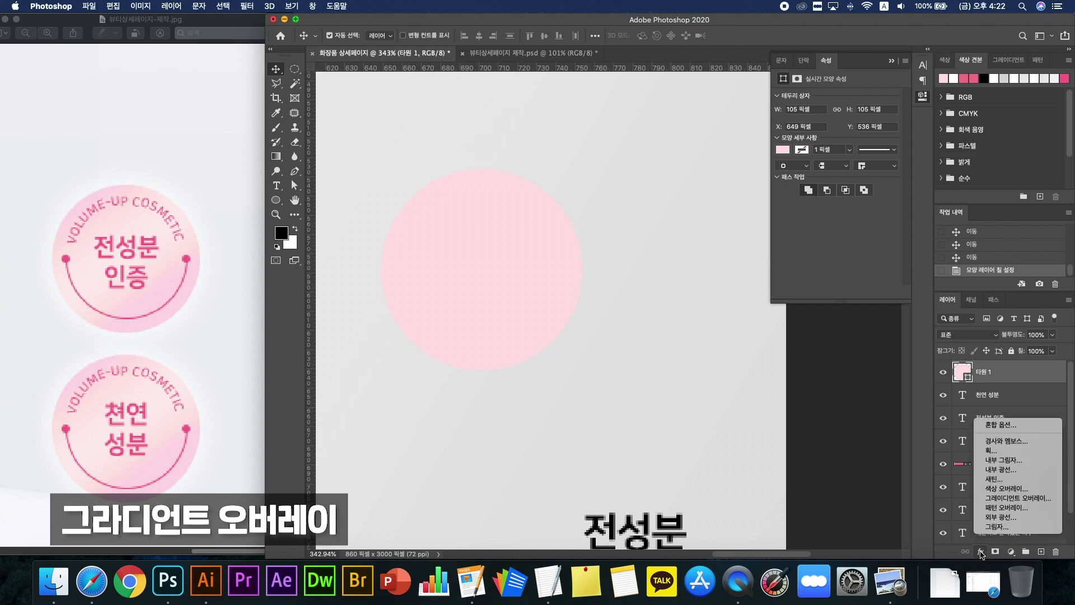
click(1011, 502)
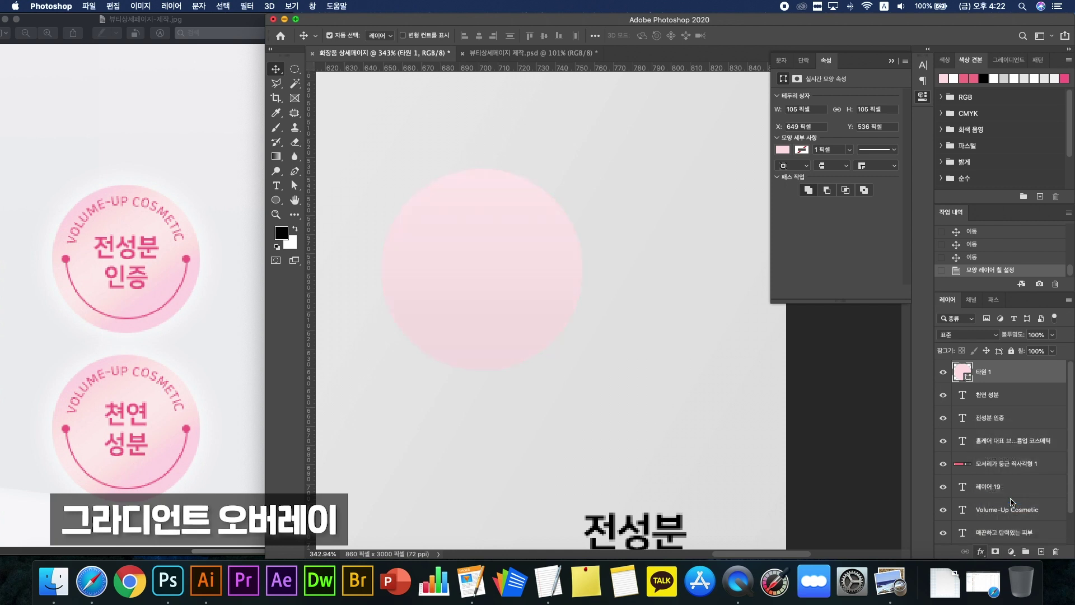
click(840, 305)
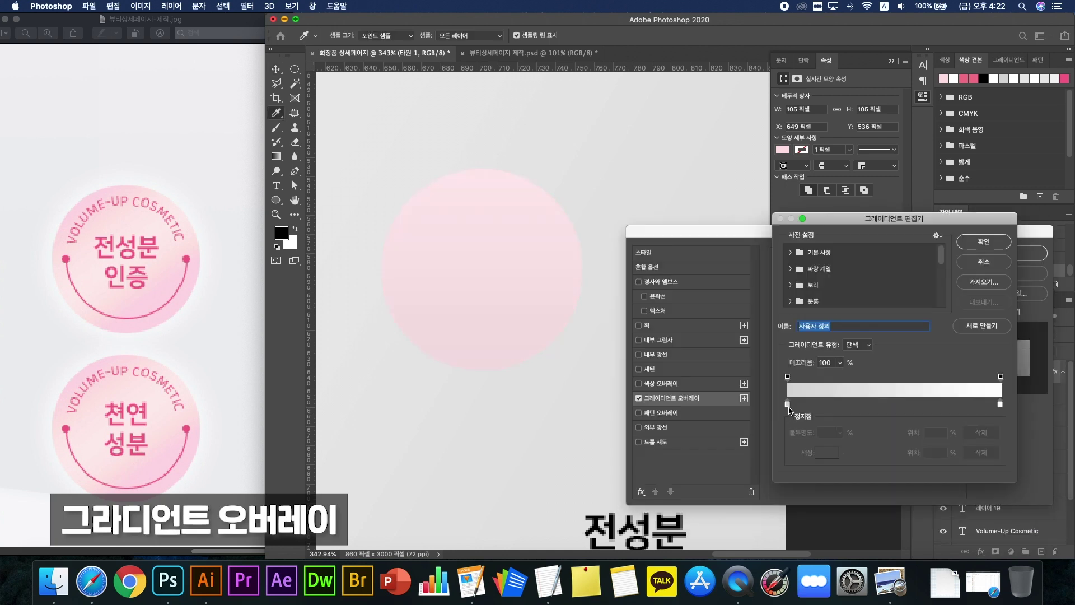
click(787, 404)
click(828, 452)
click(556, 301)
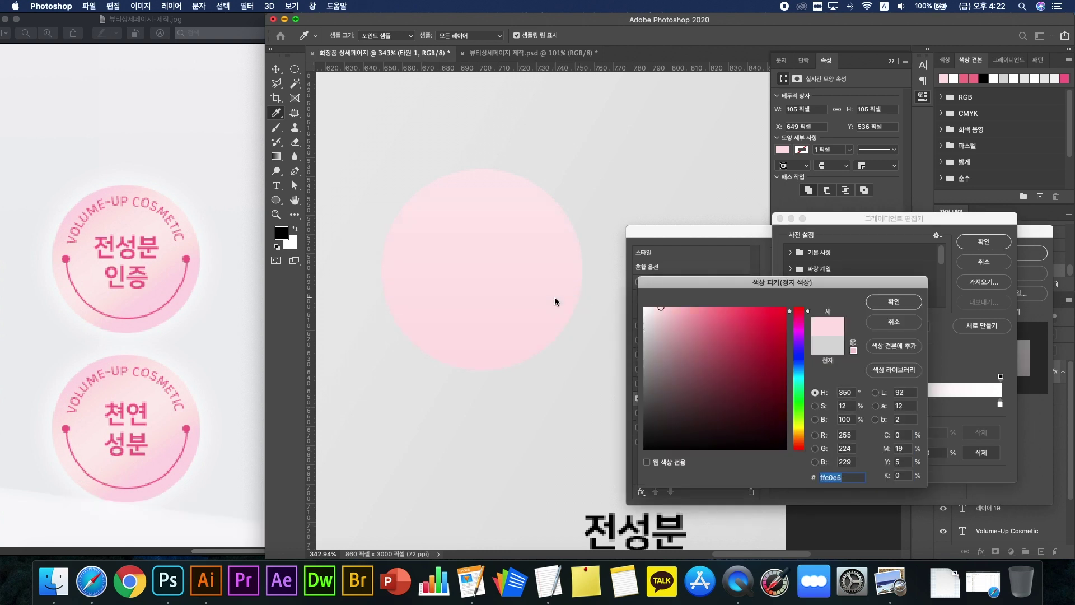
click(880, 305)
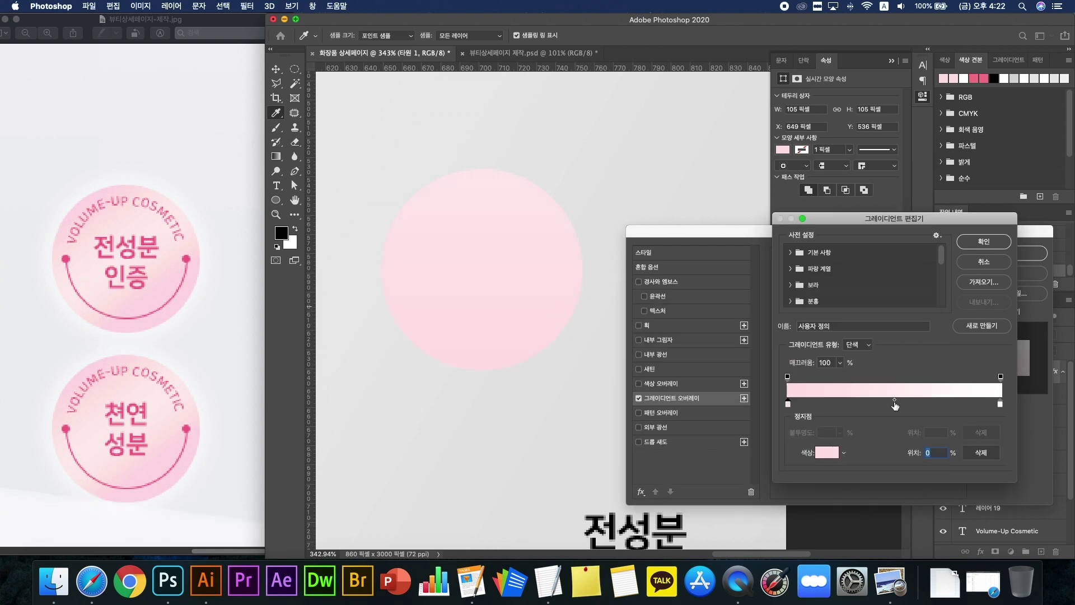
Step: Add a white (ffffff) colour stop in the middle of the gradient
click(894, 404)
click(819, 457)
click(644, 308)
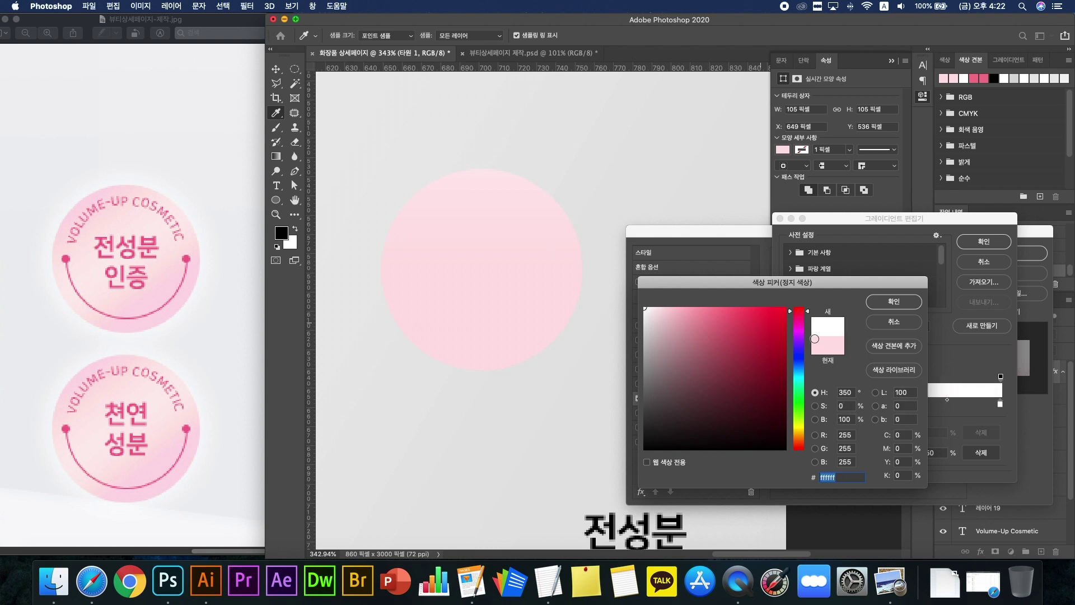
click(895, 301)
Step: Replace the gradient's white end stop with the start stop's pink at 100% and accept the pink-white-pink gradient
drag(1004, 407, 902, 426)
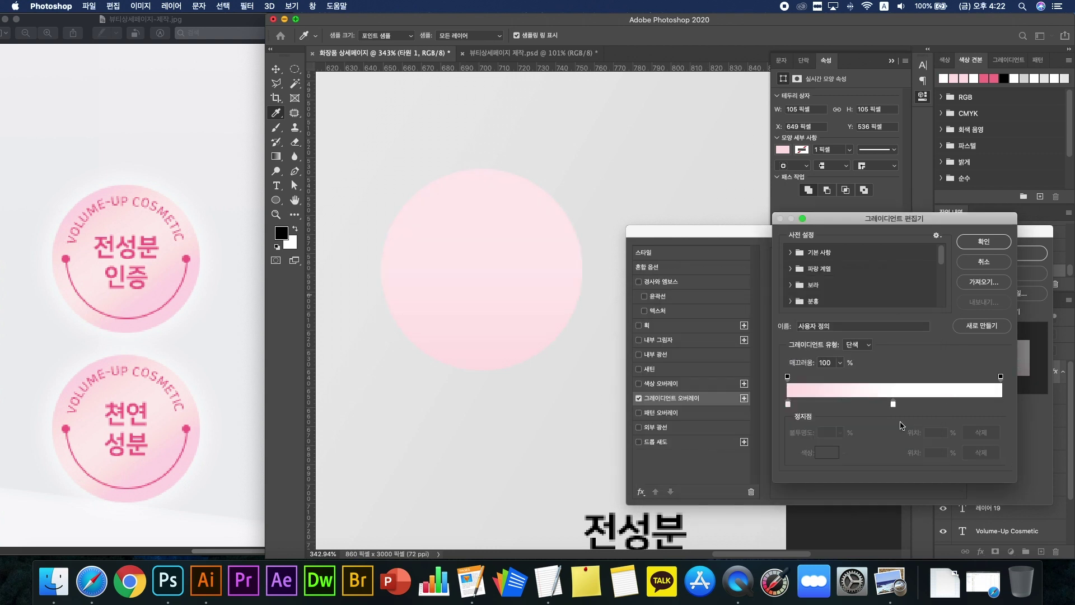
click(789, 404)
click(1000, 405)
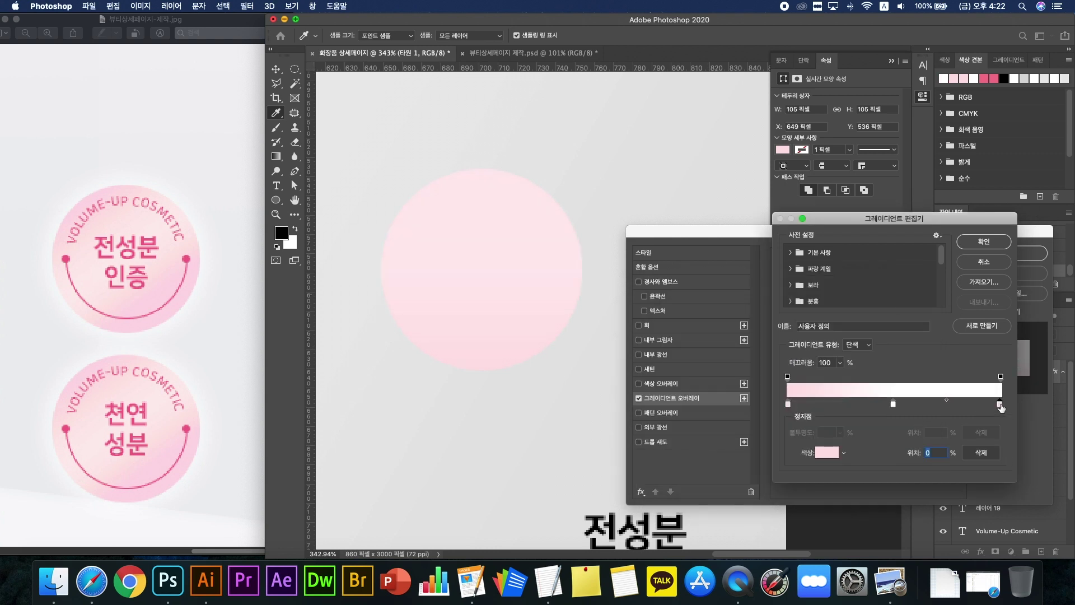
drag(1000, 404, 916, 412)
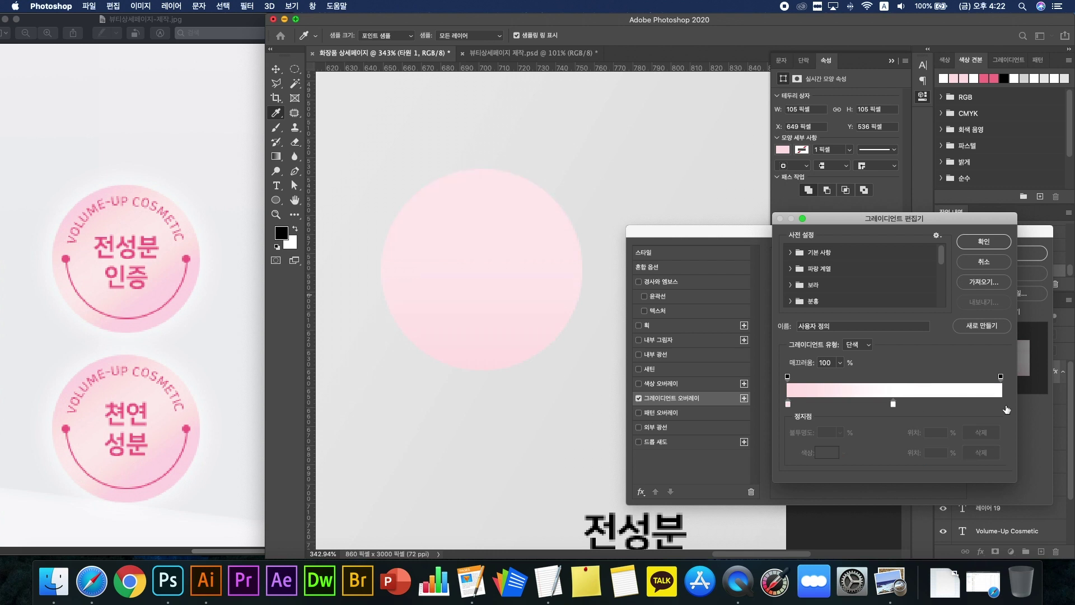
click(788, 404)
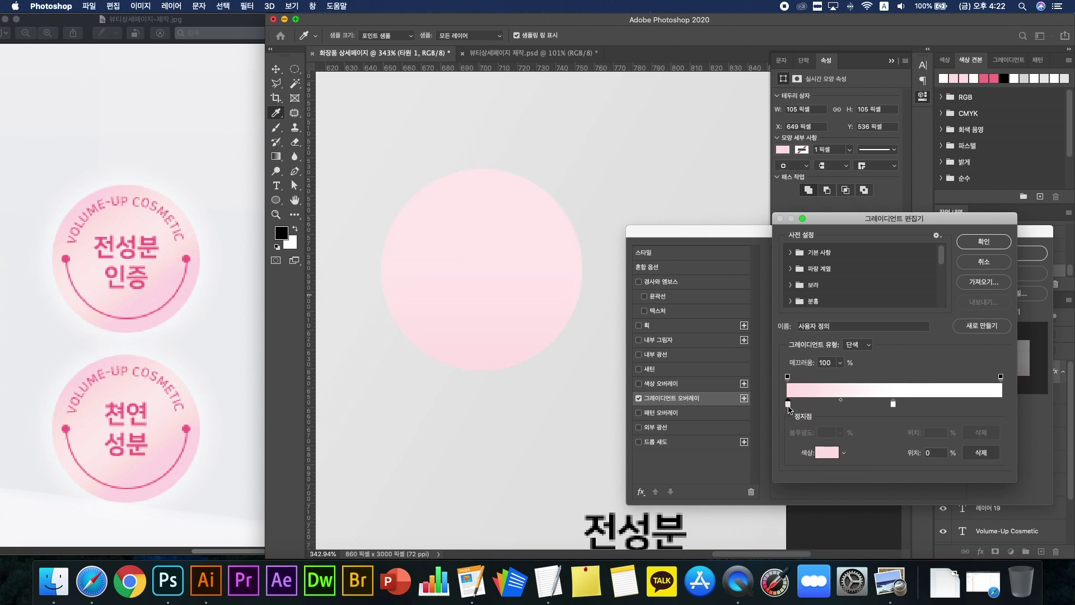
click(1003, 404)
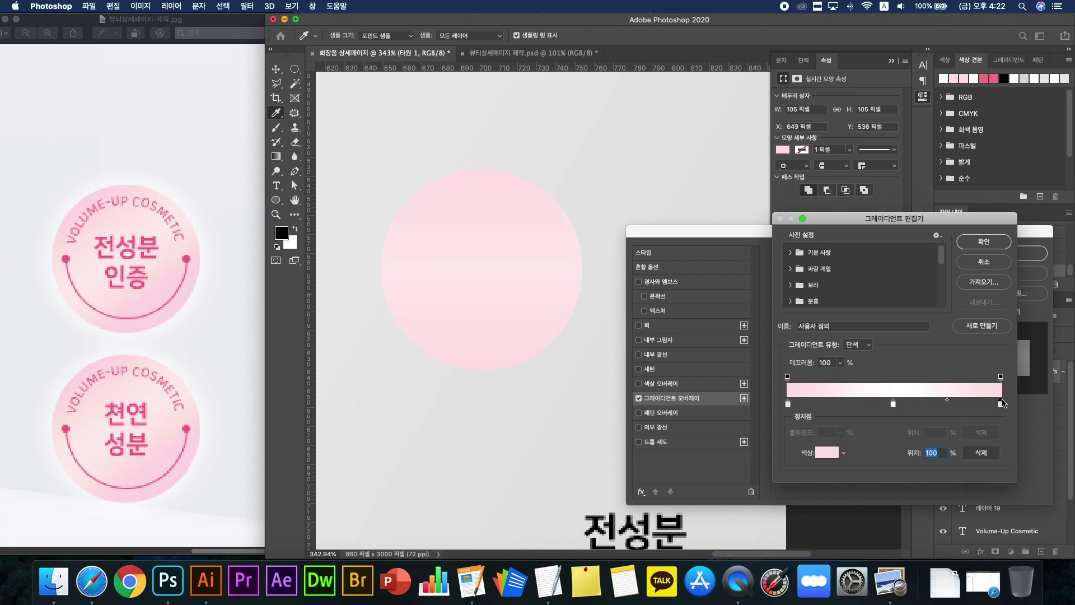
click(787, 405)
click(1000, 404)
click(989, 242)
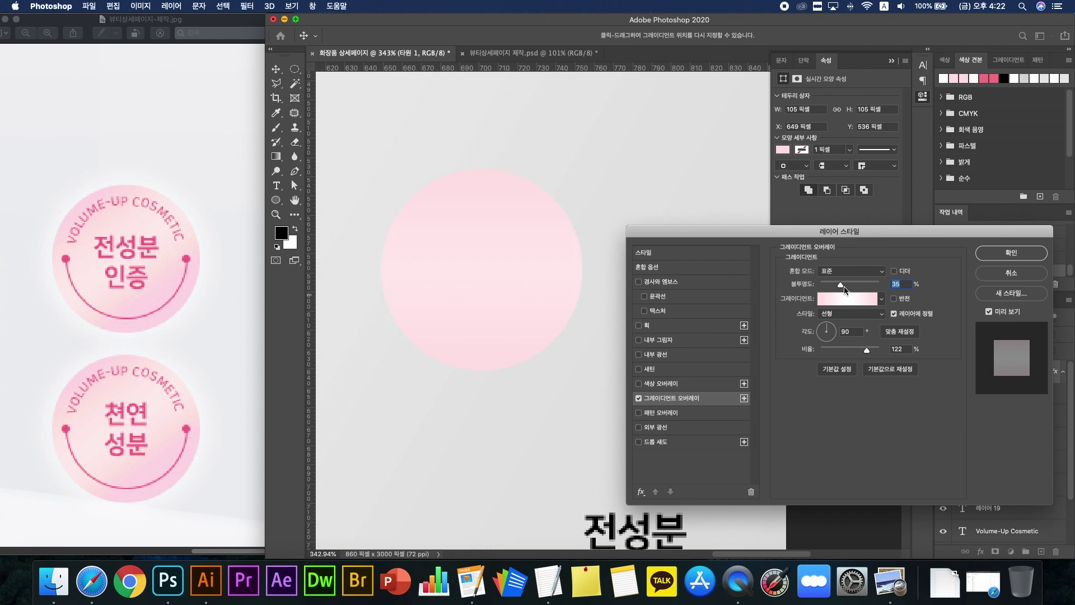
Step: Set the circle's gradient overlay to 61% opacity, a 135° angle and 84% scale
drag(844, 286, 870, 285)
drag(856, 351, 853, 352)
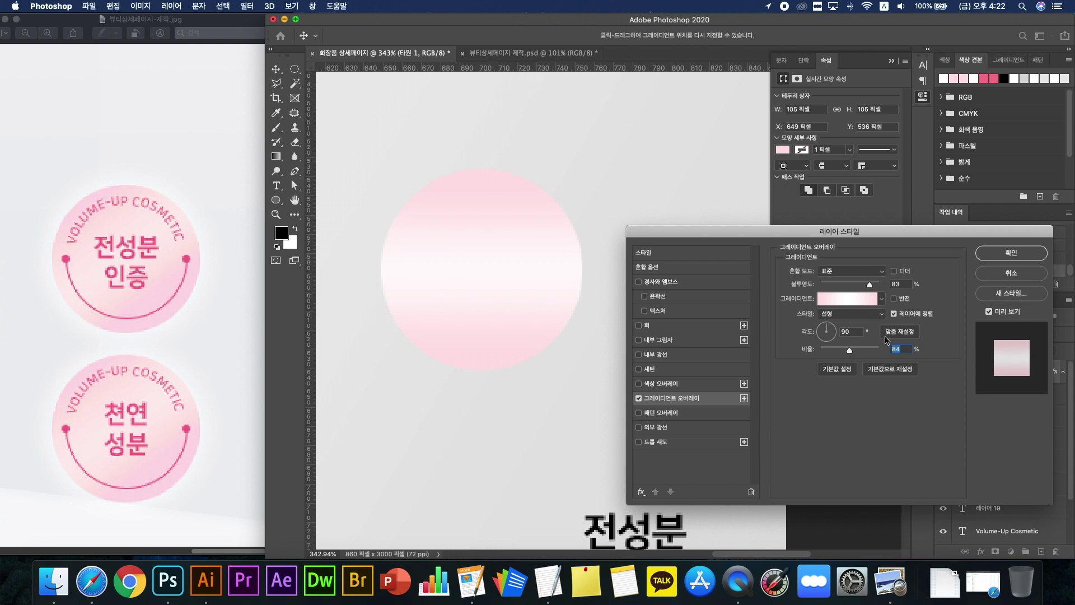
click(823, 334)
drag(822, 331, 823, 330)
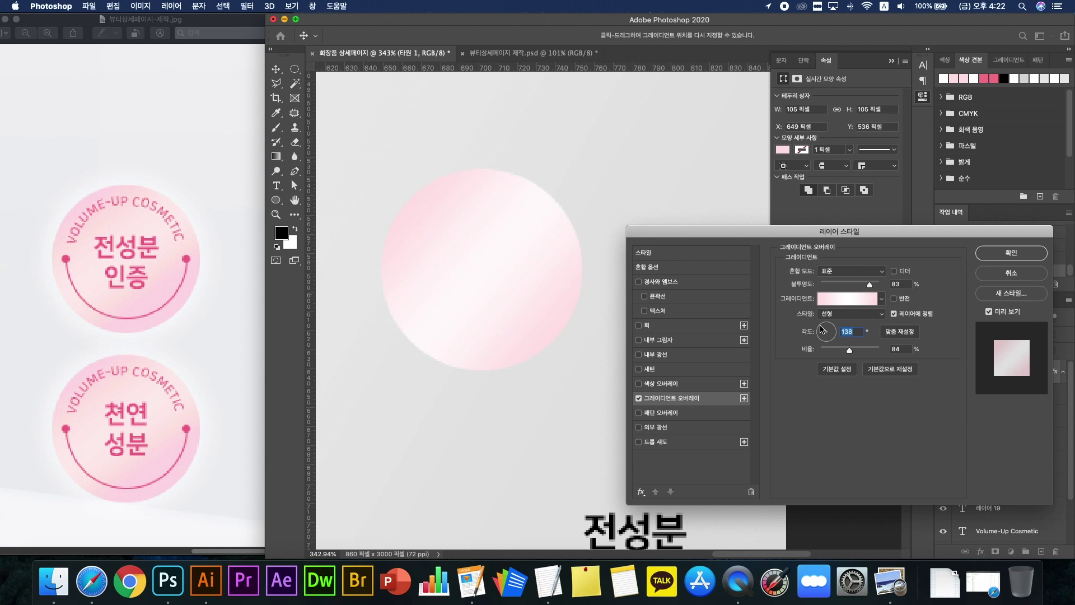
text(135)
drag(871, 283, 856, 283)
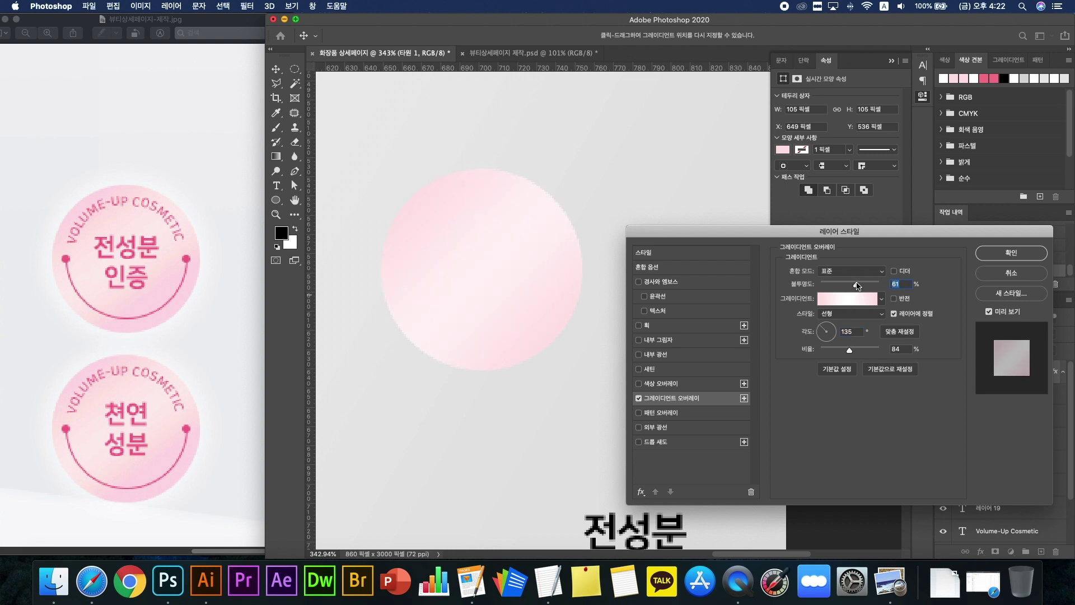
Step: Change the start colour stop of the circle's gradient overlay to the slightly deeper pink ffd2d9
click(836, 305)
click(787, 403)
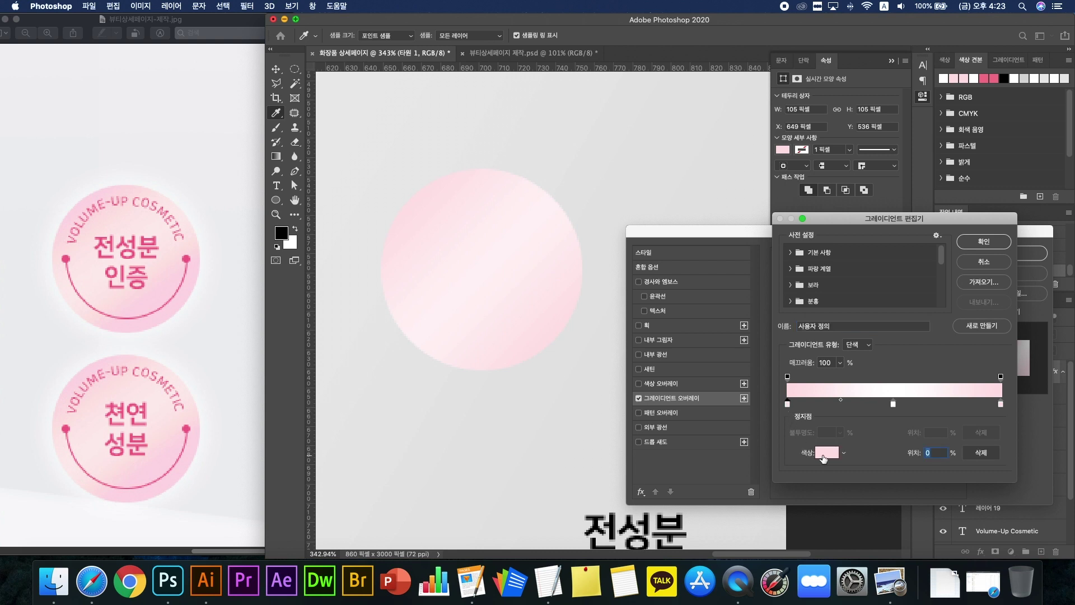
click(823, 459)
drag(668, 319, 668, 303)
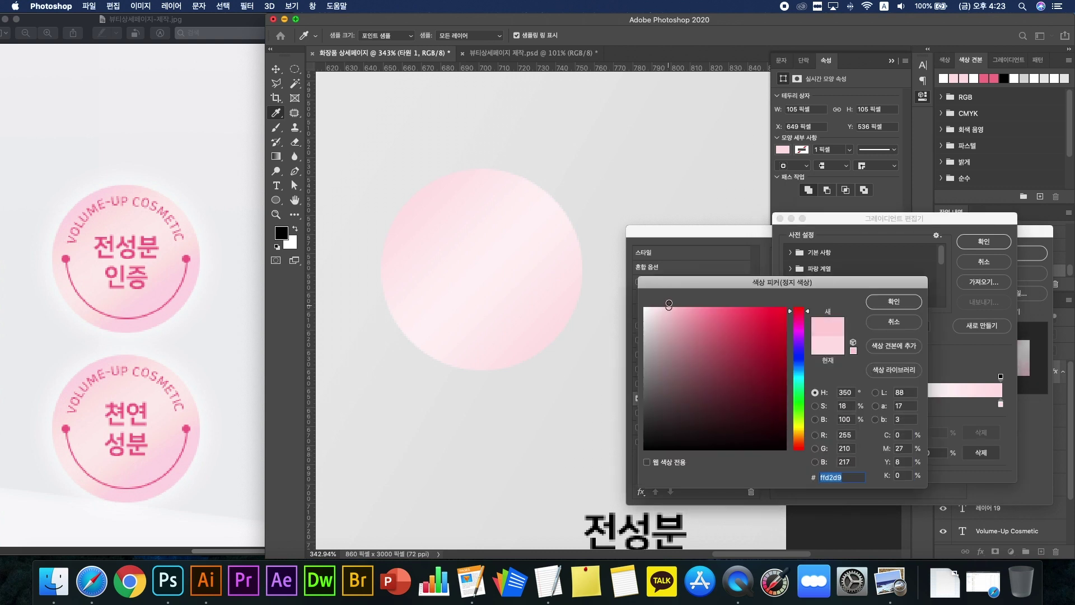
click(871, 306)
Step: Replace the gradient's end stop with a copy of the start stop's pink at 100% and accept the gradient
click(1001, 404)
click(827, 452)
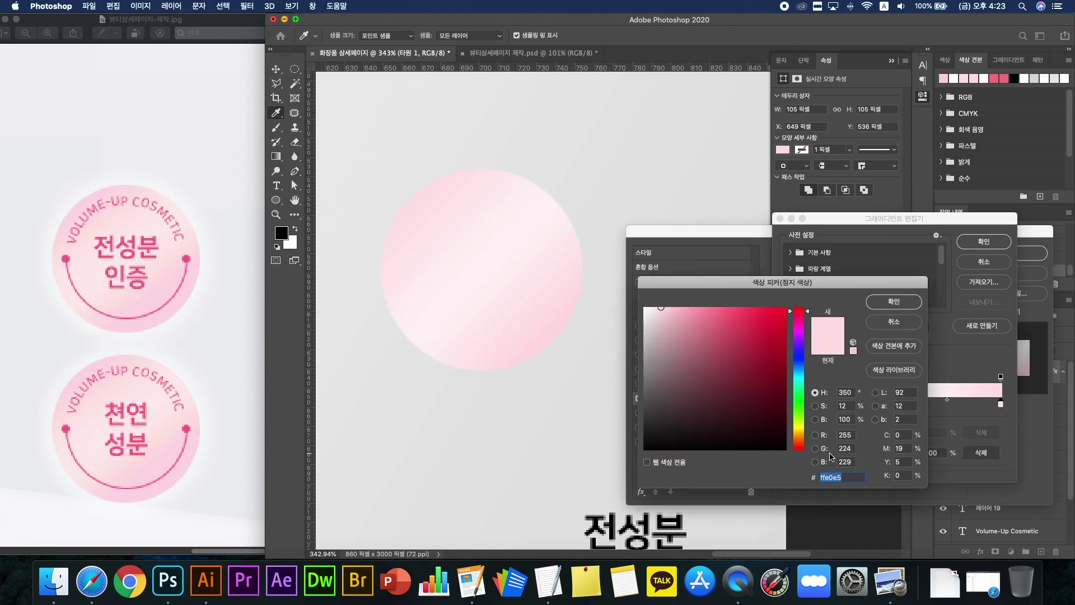
click(874, 308)
drag(1001, 403, 1009, 261)
click(788, 405)
click(1001, 404)
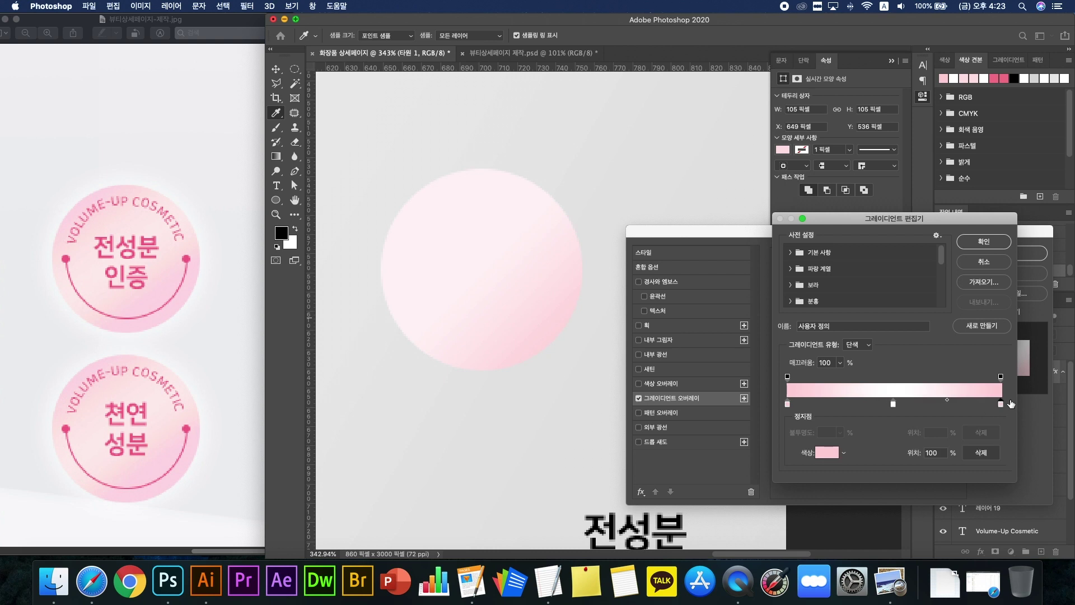
click(984, 242)
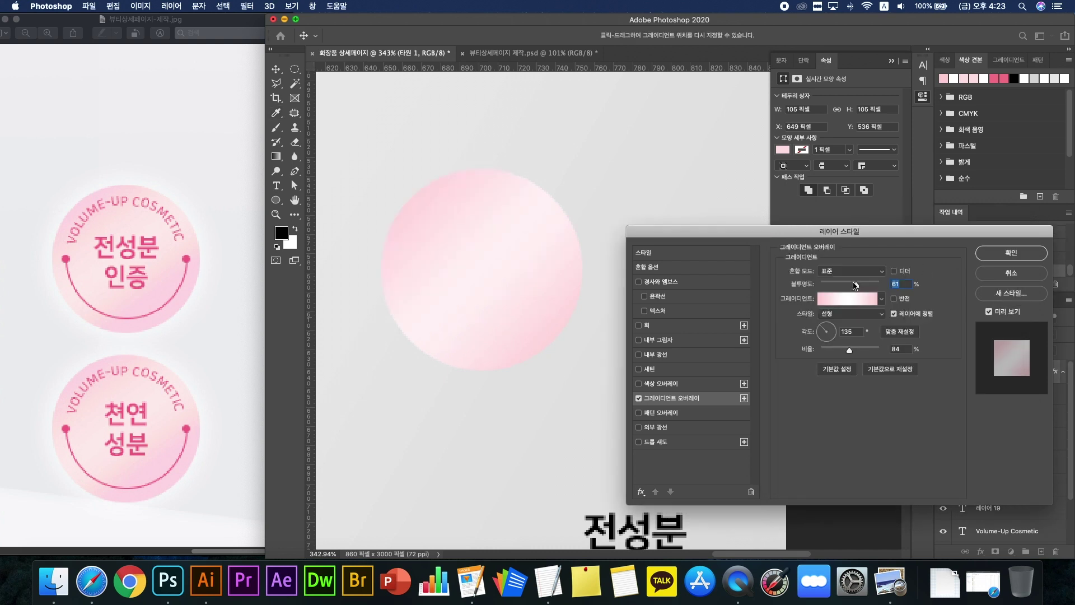
Step: Lower the gradient overlay's opacity slightly and apply the layer style to the circle
drag(855, 285, 853, 286)
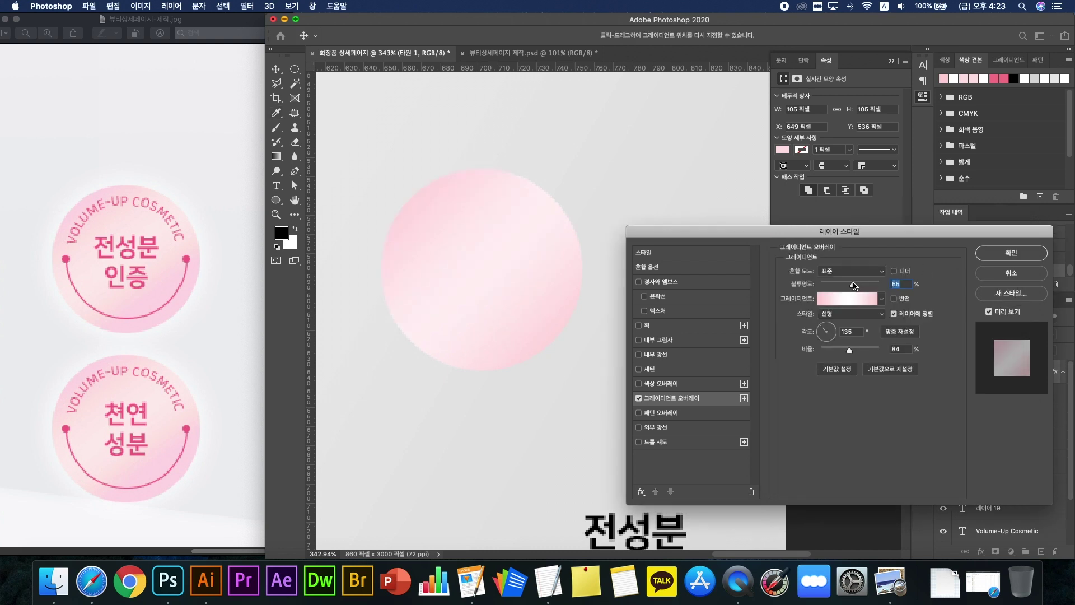
click(988, 251)
click(688, 339)
Step: Draw an 88 × 88 px circle inside the gradient circle with the Ellipse tool
scroll(688, 339, down, 5)
key(u)
scroll(568, 306, up, 5)
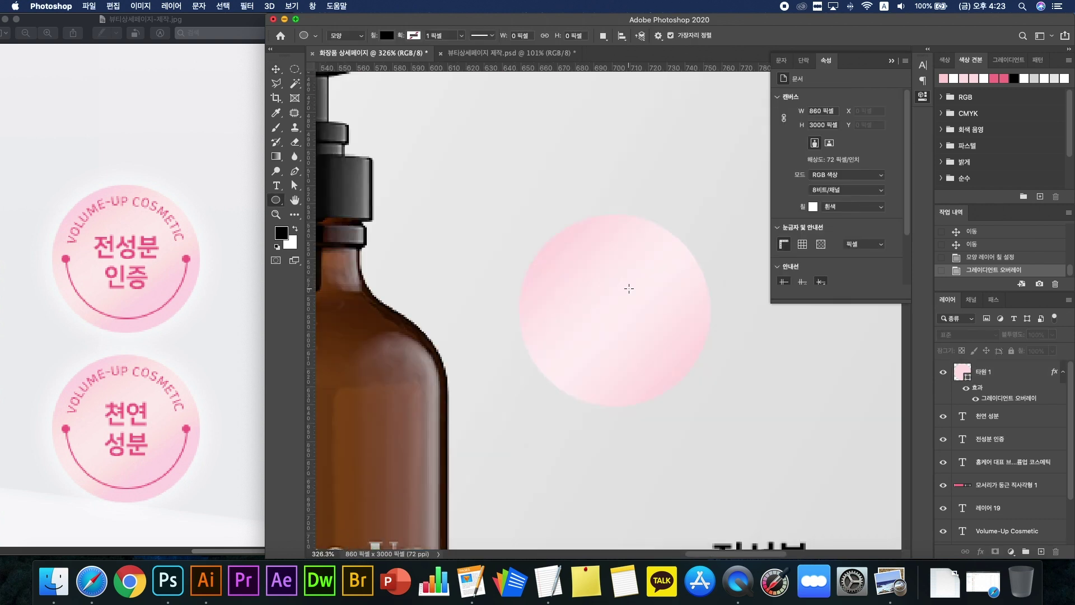
scroll(531, 313, up, 1)
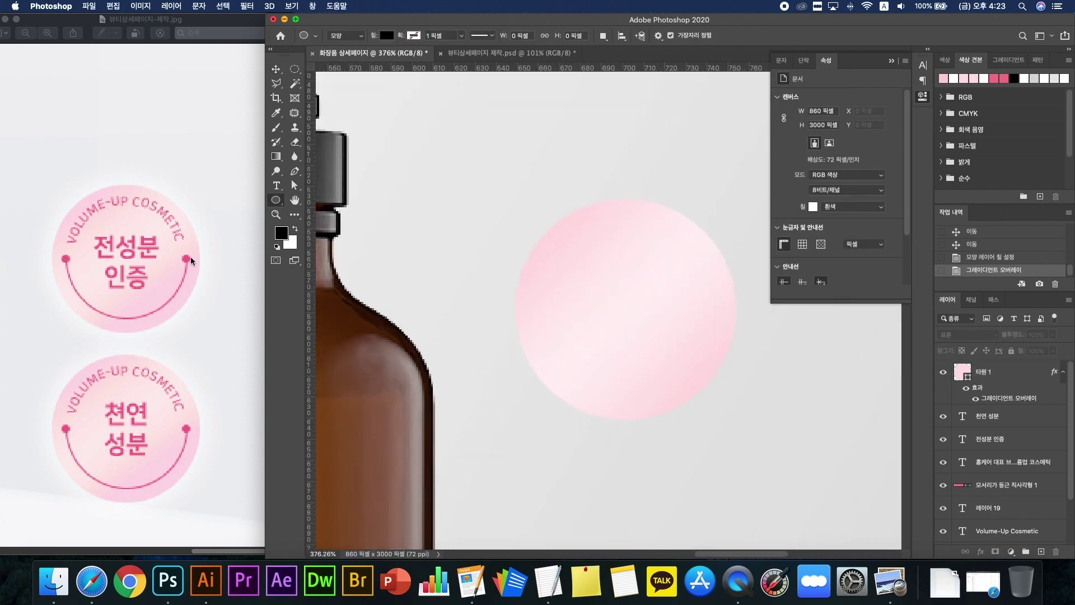
click(276, 68)
click(674, 333)
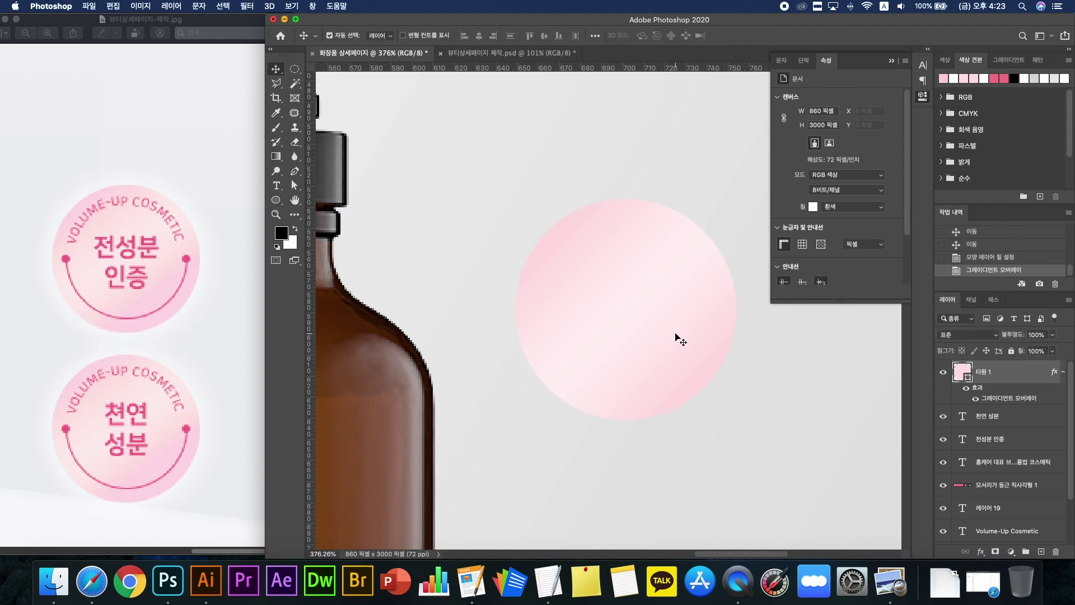
key(u)
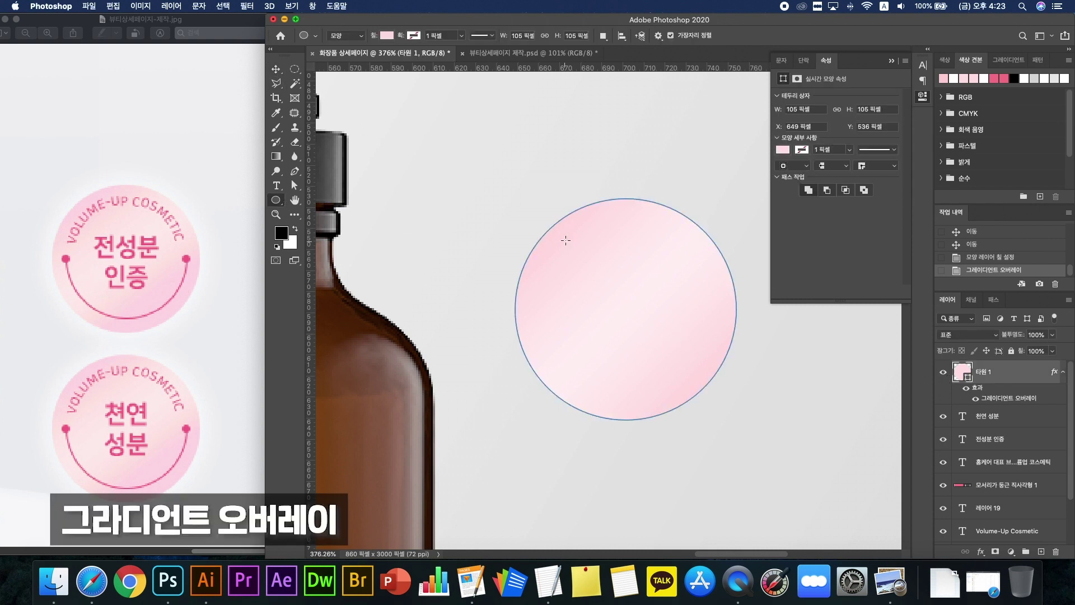
drag(532, 214, 715, 399)
Step: Remove the inner circle's fill and give it a stroke in pink f6788e sampled from the tagline bar
click(414, 36)
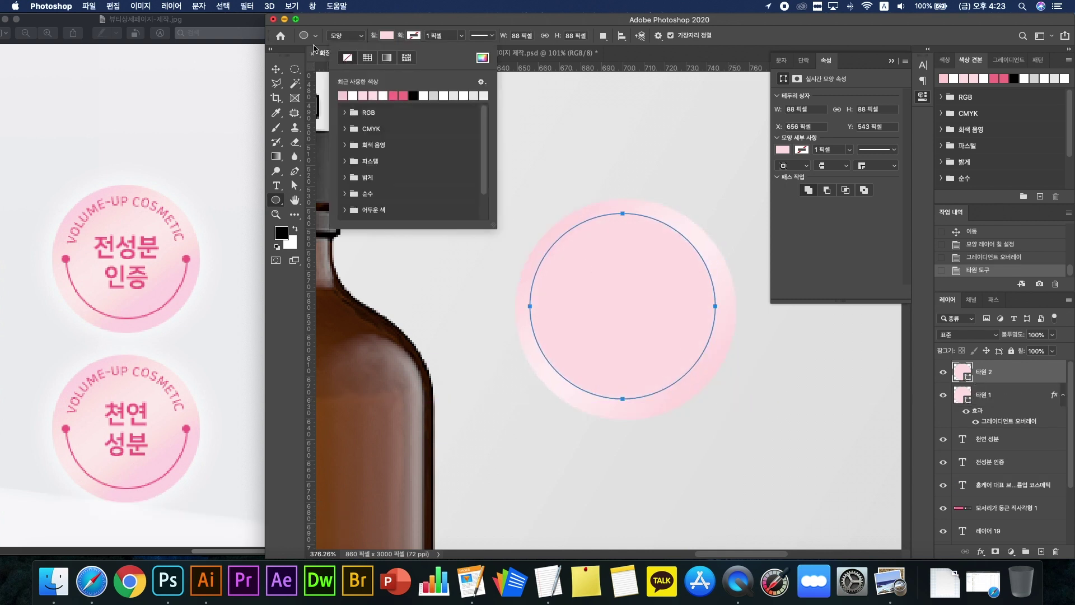
click(394, 26)
click(386, 35)
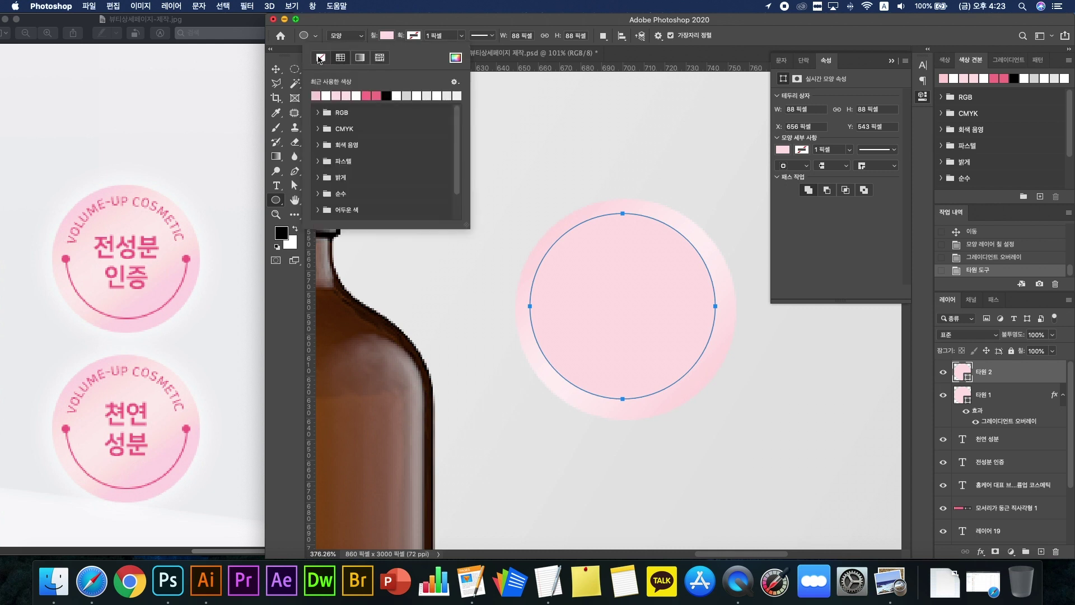
click(320, 58)
click(415, 37)
scroll(580, 178, up, 10)
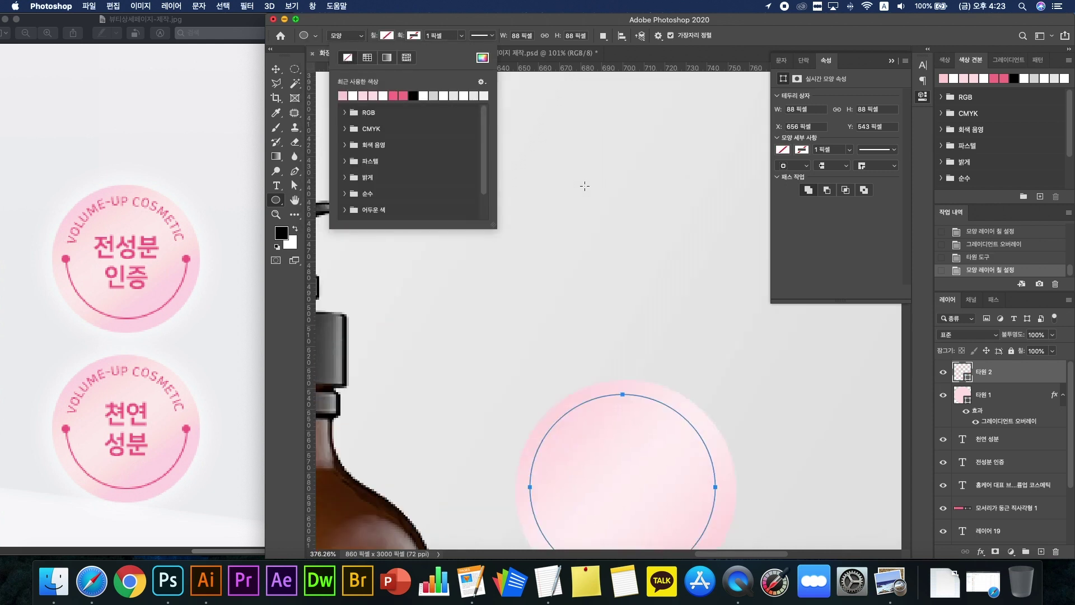
click(483, 57)
click(548, 279)
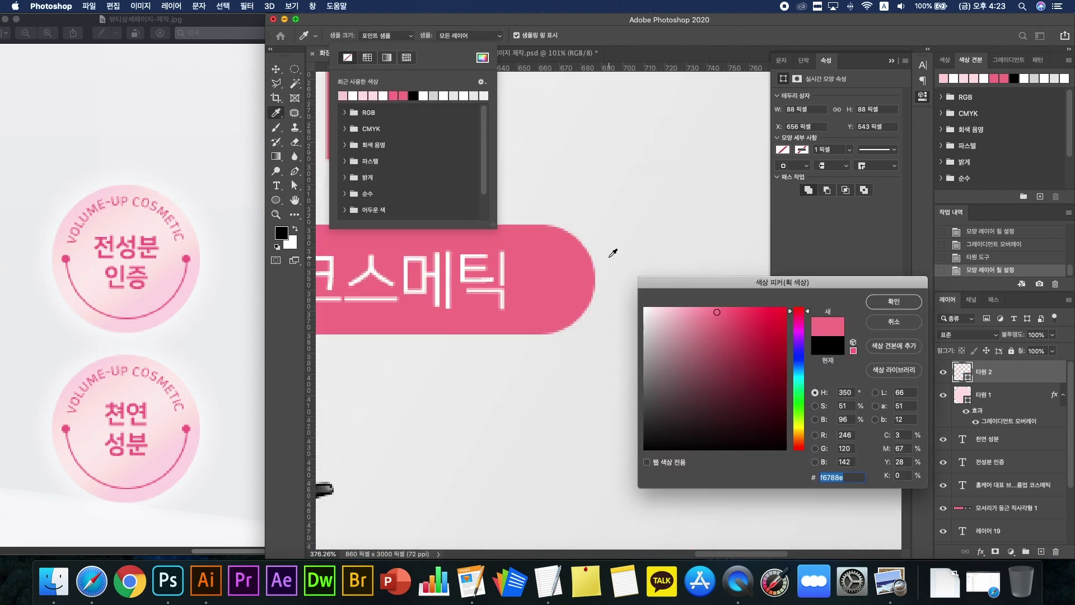
click(885, 309)
scroll(604, 396, down, 10)
key(v)
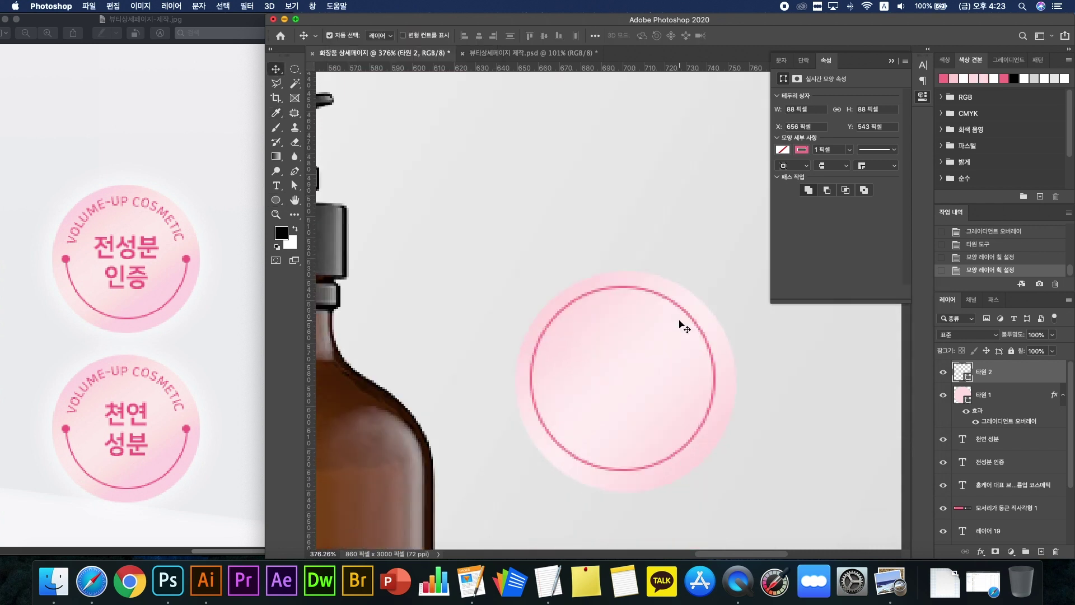
scroll(684, 327, down, 2)
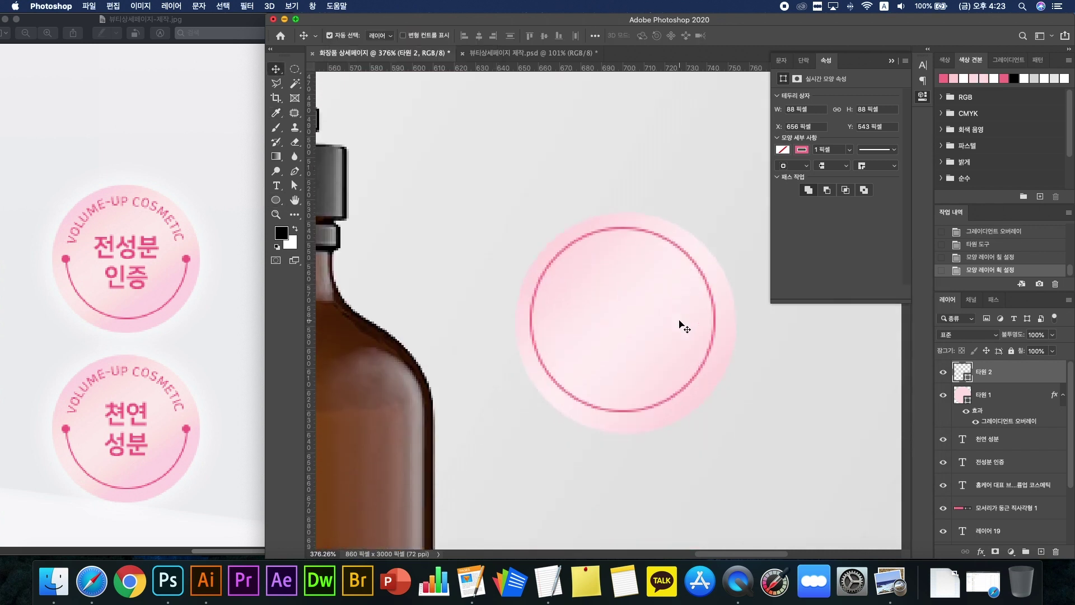
Step: Align the ring and the gradient circle on their horizontal and vertical centres
shift+click(1000, 402)
click(479, 35)
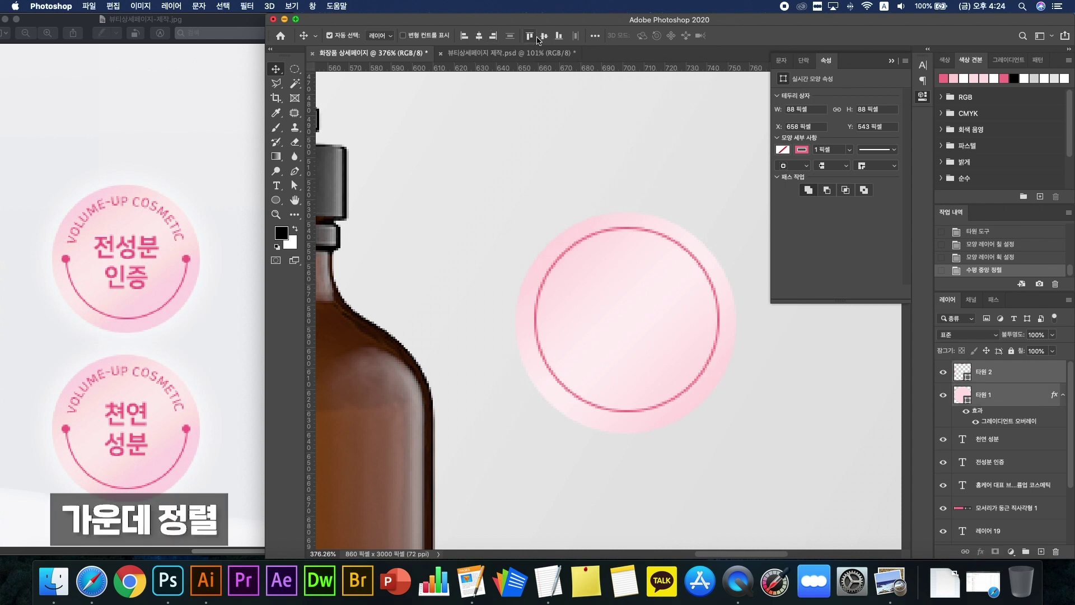
click(543, 35)
click(694, 178)
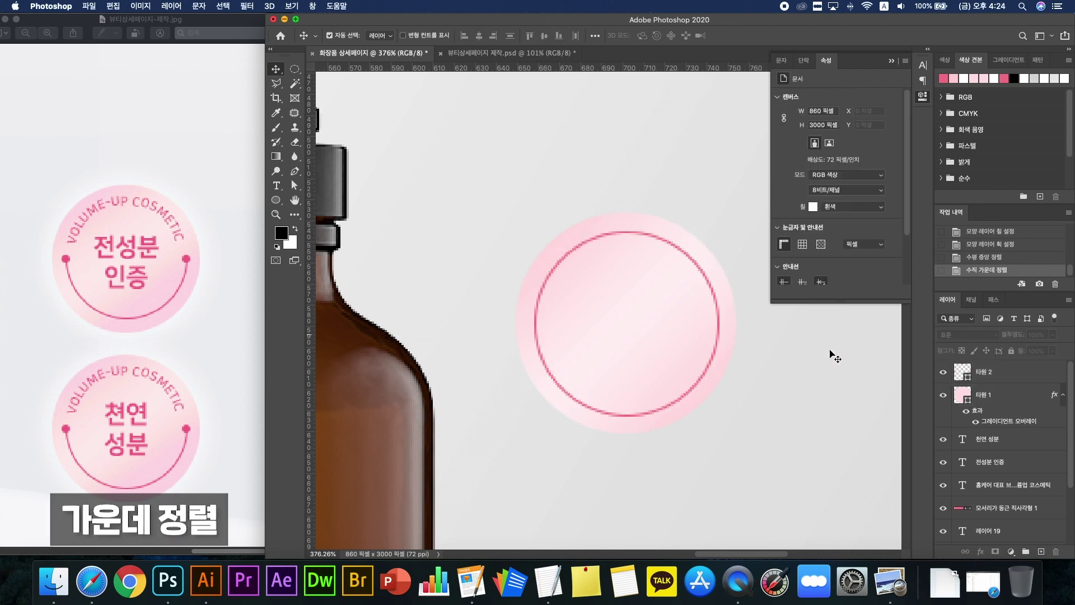
Step: Enlarge the ring slightly with Free Transform to about 90 × 89 px
click(1012, 376)
key(super+t)
drag(719, 232, 724, 229)
key(Return)
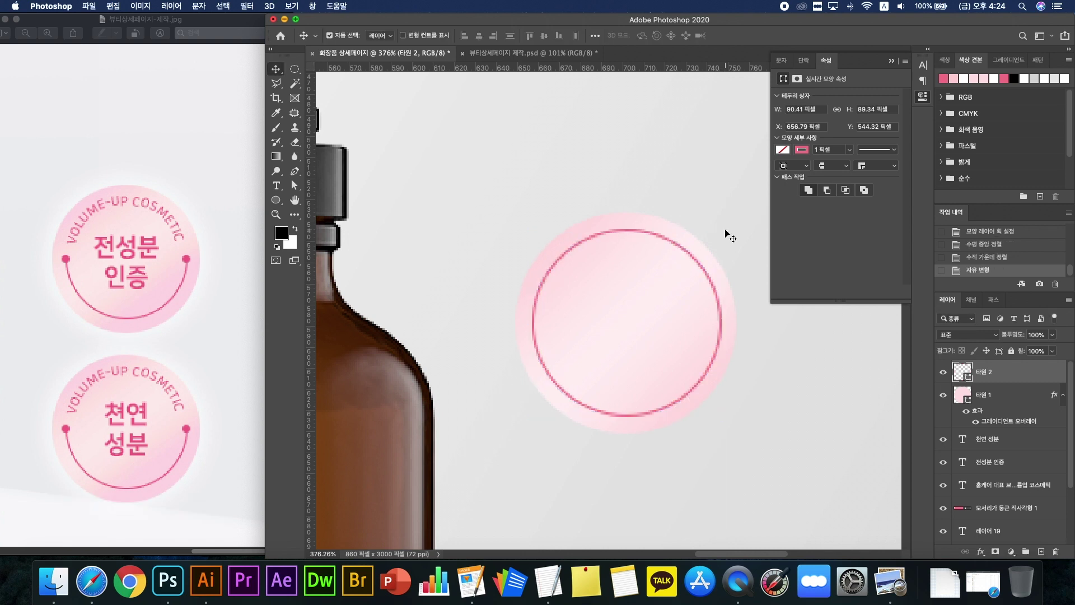
Step: Draw a 7 × 7 px dot on the ring's left edge with no stroke and the ring's pink as fill
click(275, 199)
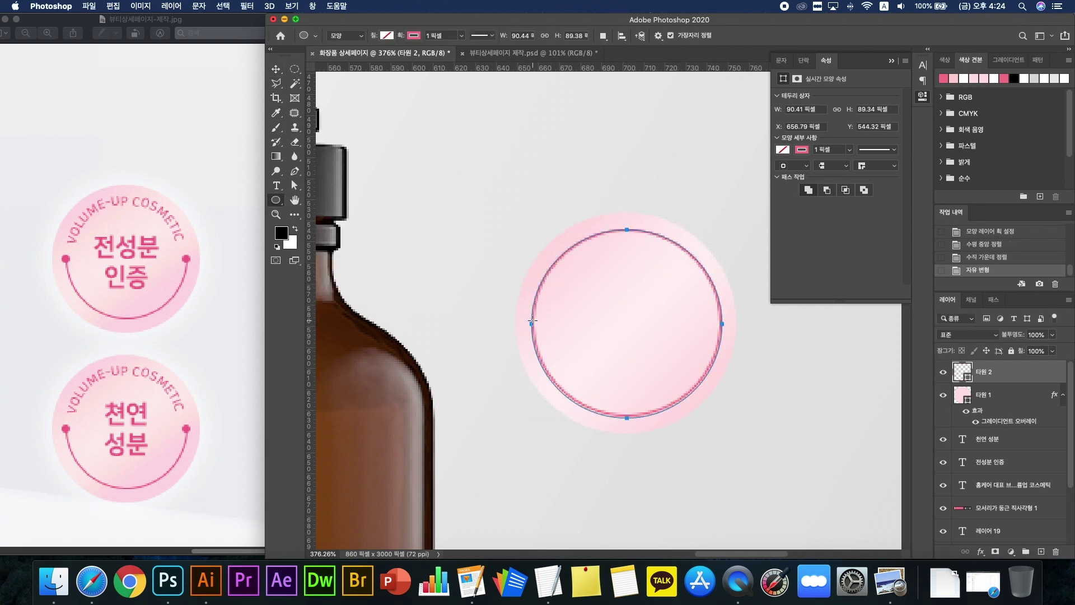
drag(531, 324, 535, 326)
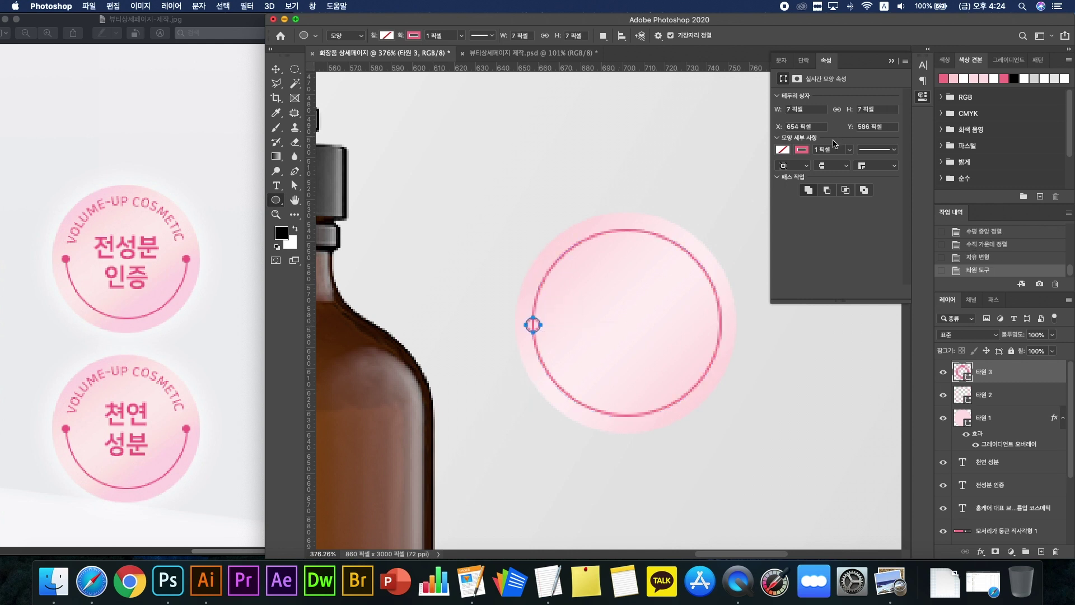
click(801, 151)
click(789, 172)
click(782, 150)
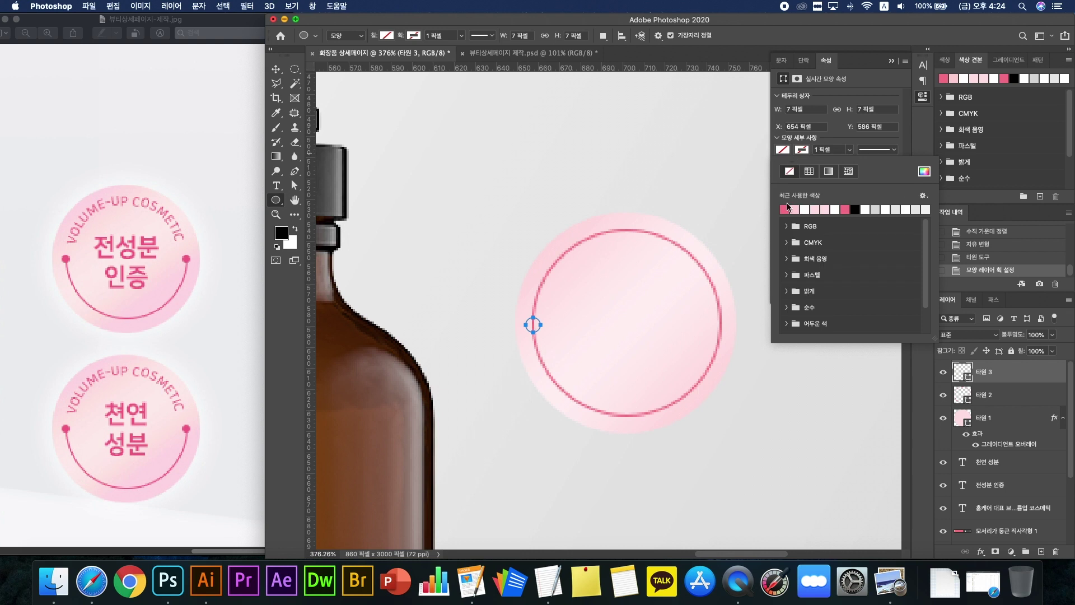
click(785, 209)
Step: Duplicate the dot onto the ring's right edge and nudge the copy into place at X 743 px
click(276, 69)
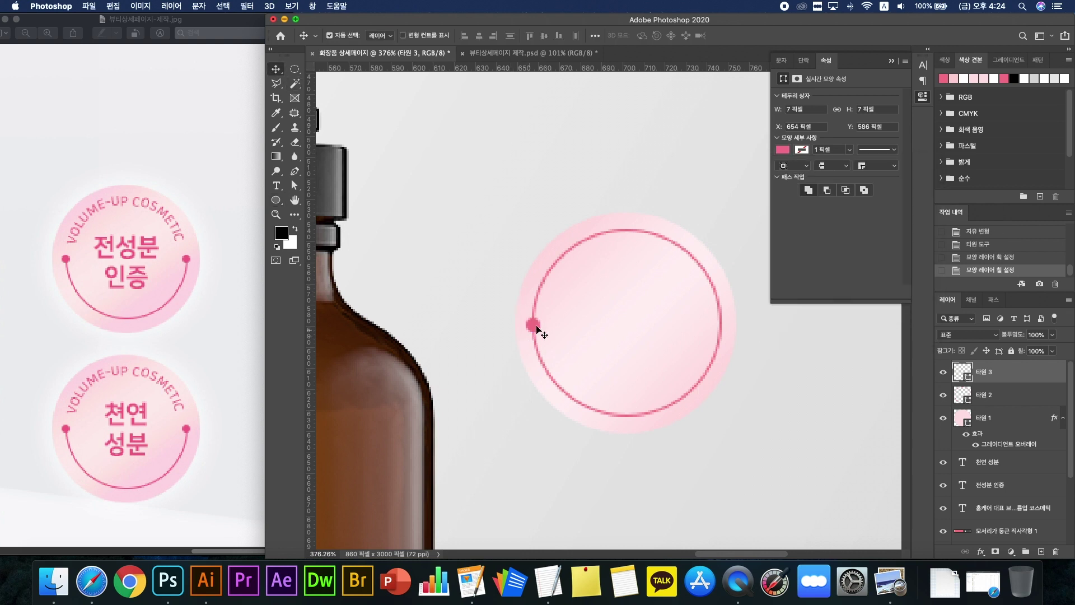
drag(536, 327, 750, 339)
key(Left)
Step: Align both dots, the ring and the gradient circle on their vertical centres
shift+click(1005, 439)
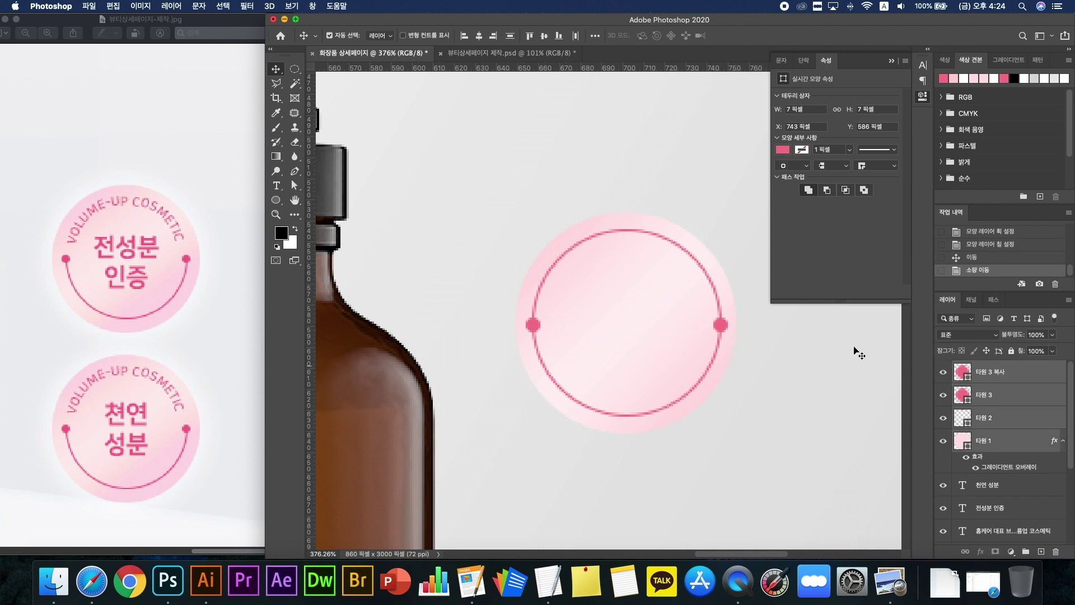
click(544, 36)
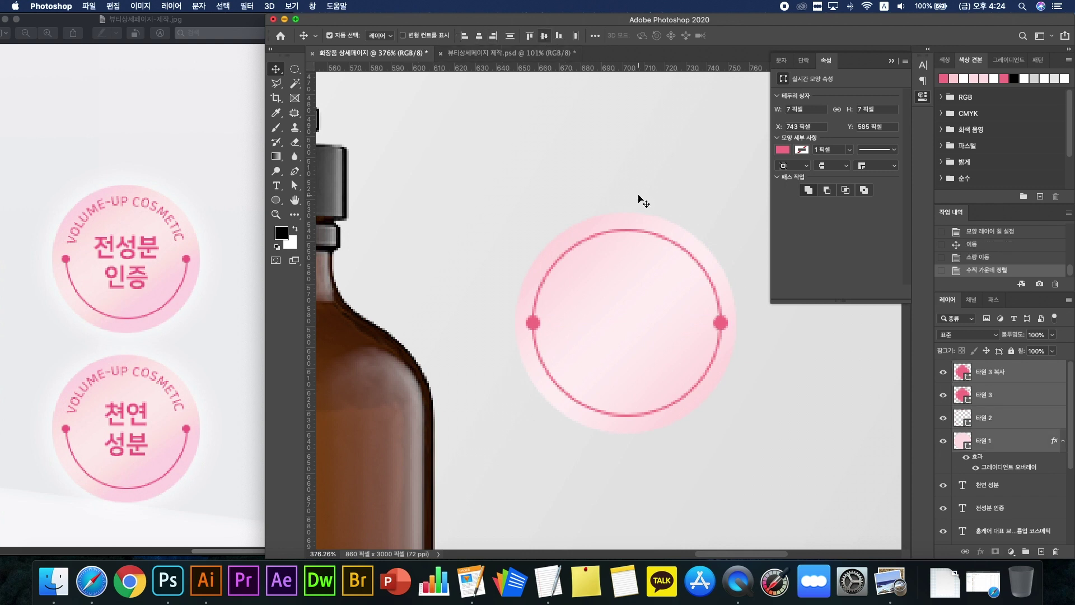
click(658, 293)
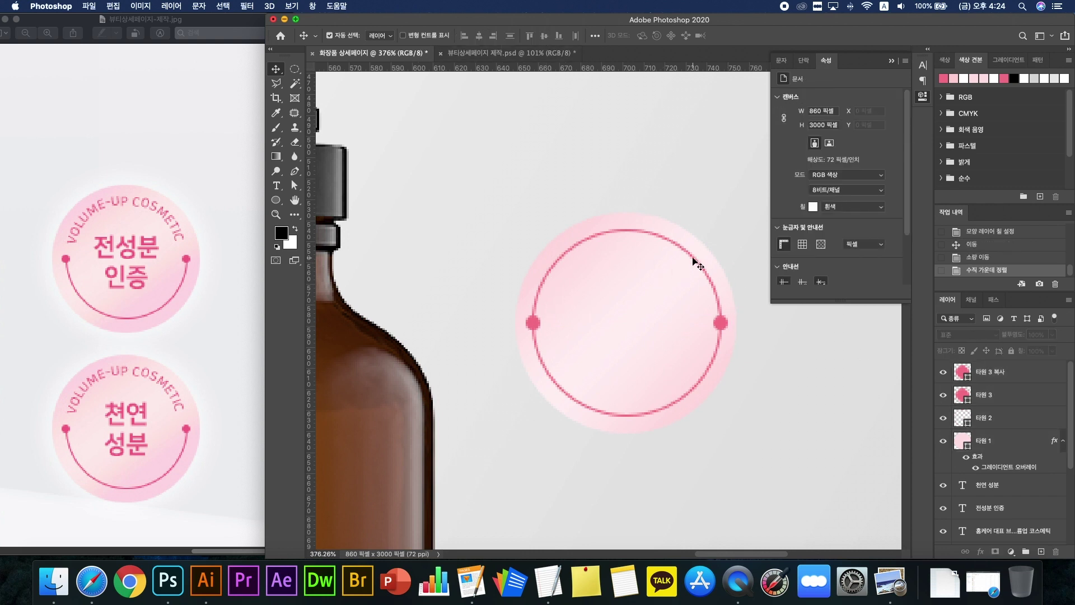
Step: Select the ring's lower half with the Rectangular Marquee and add a layer mask that keeps only the lower arc
drag(620, 235, 610, 229)
key(super+z)
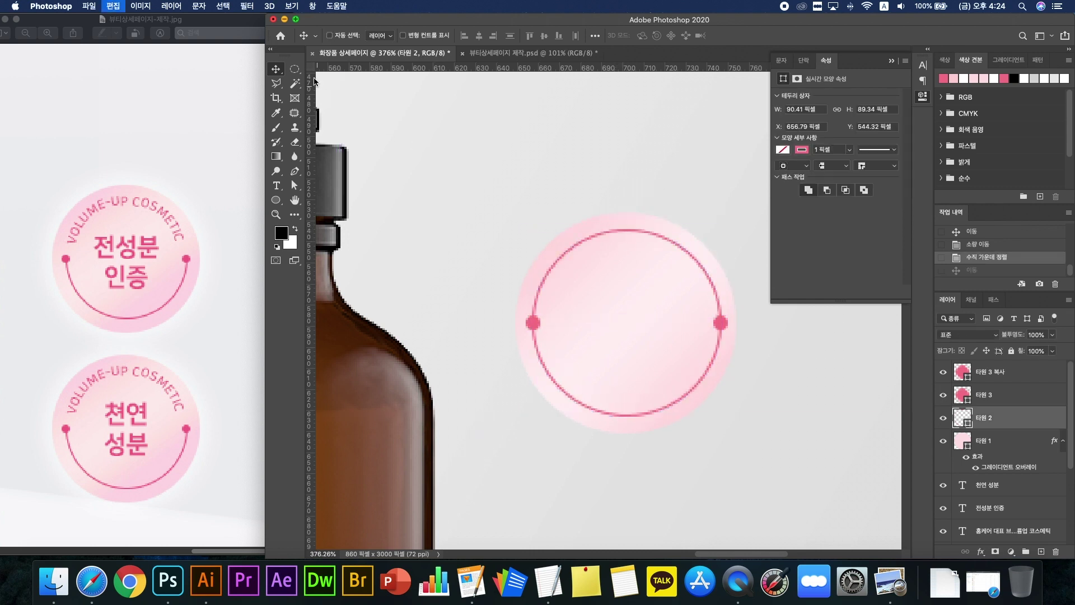
click(294, 70)
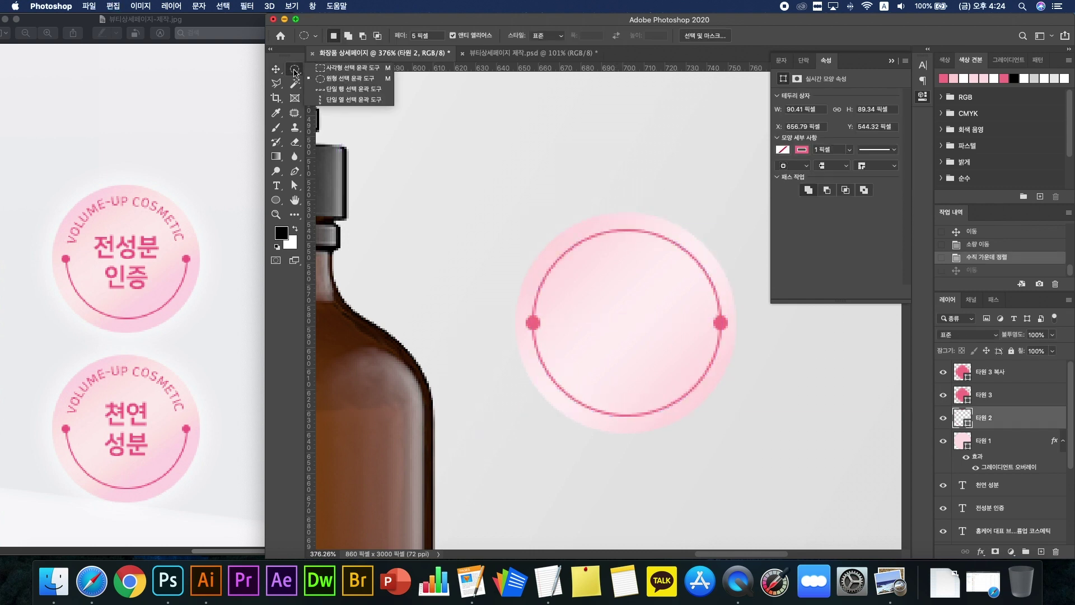
click(313, 68)
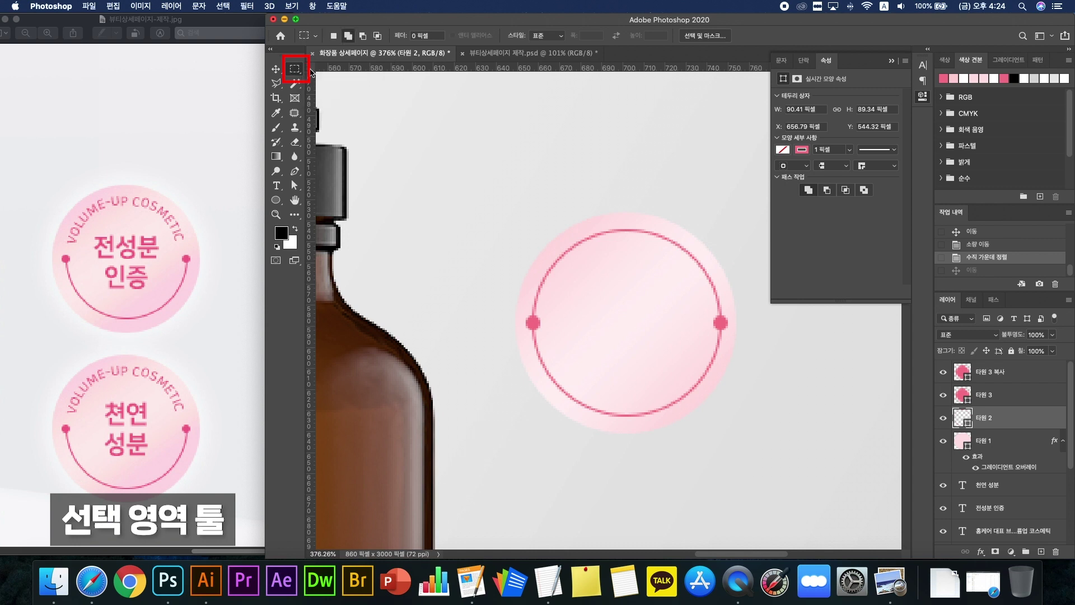
click(940, 418)
click(940, 418)
click(940, 418)
click(940, 418)
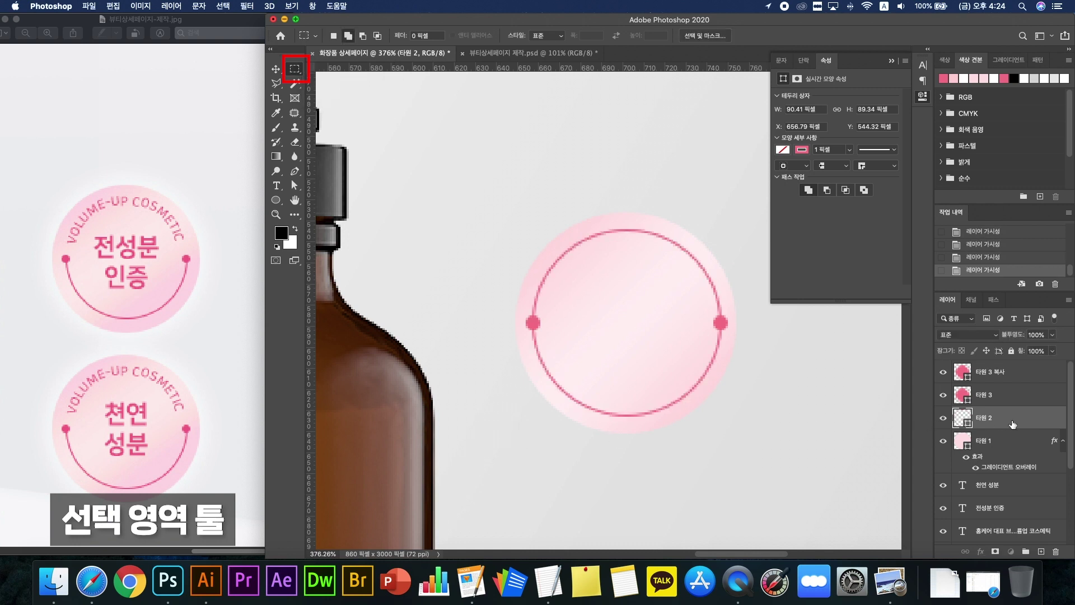
drag(494, 452, 762, 323)
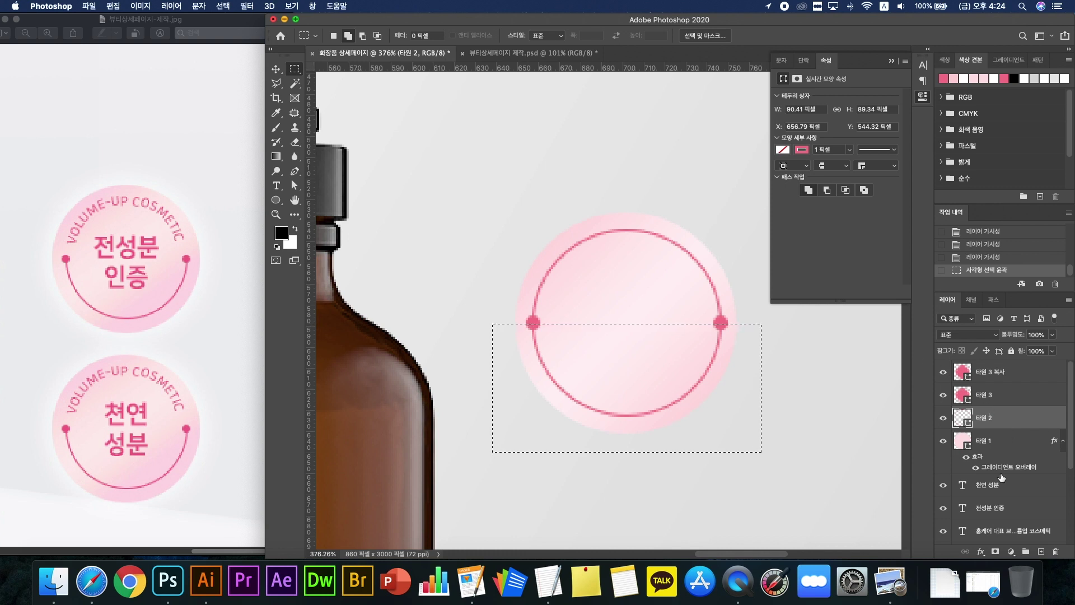
click(995, 552)
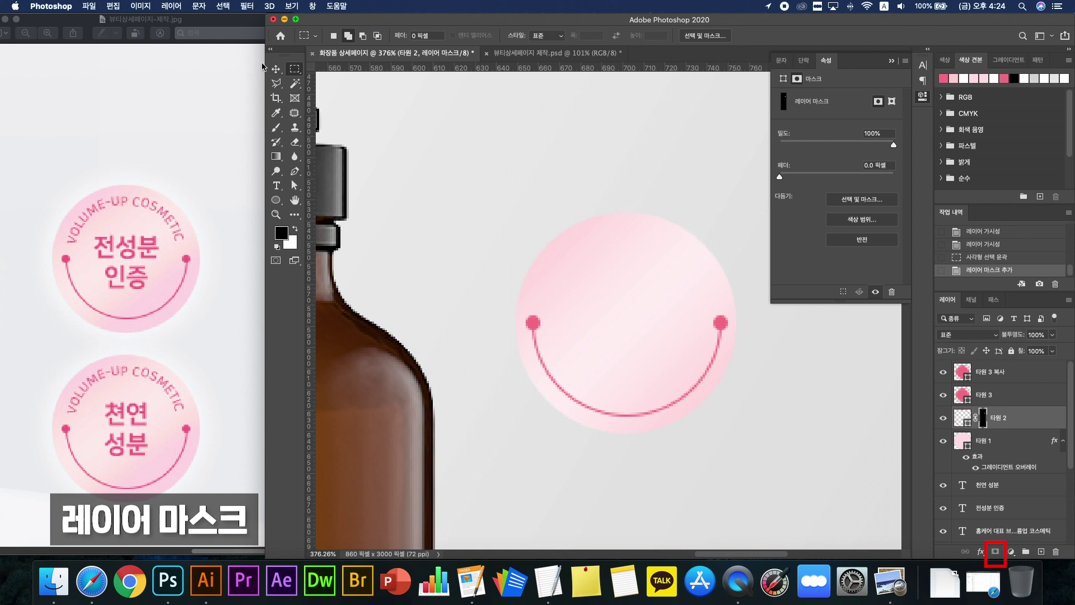
Step: Draw a dome-shaped arch about 75 × 34 px inside the badge's upper half with the Pen tool, using the dots' pink fill
click(297, 172)
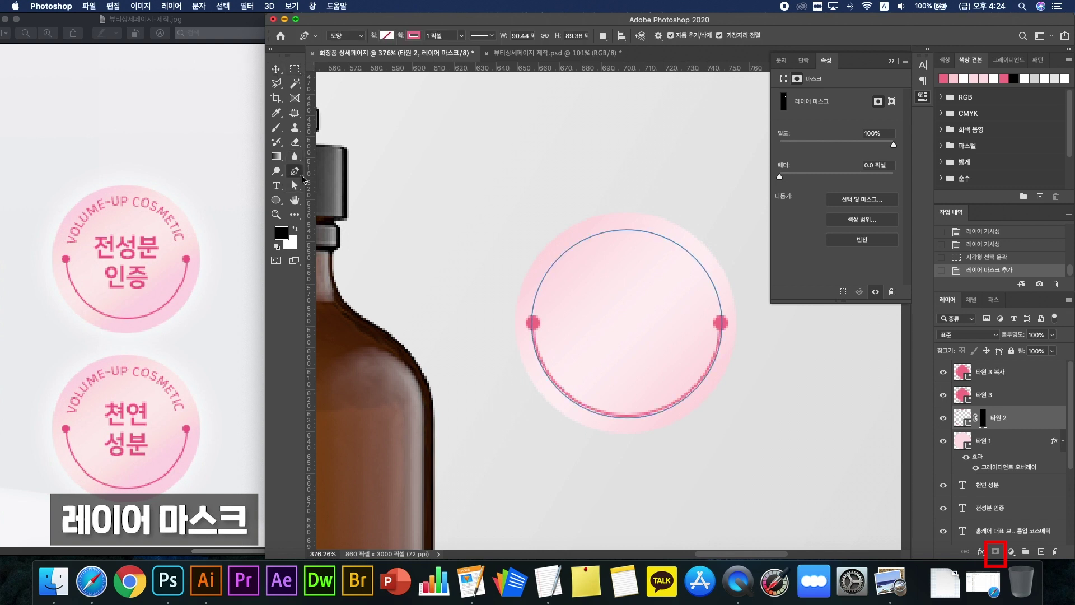
click(992, 439)
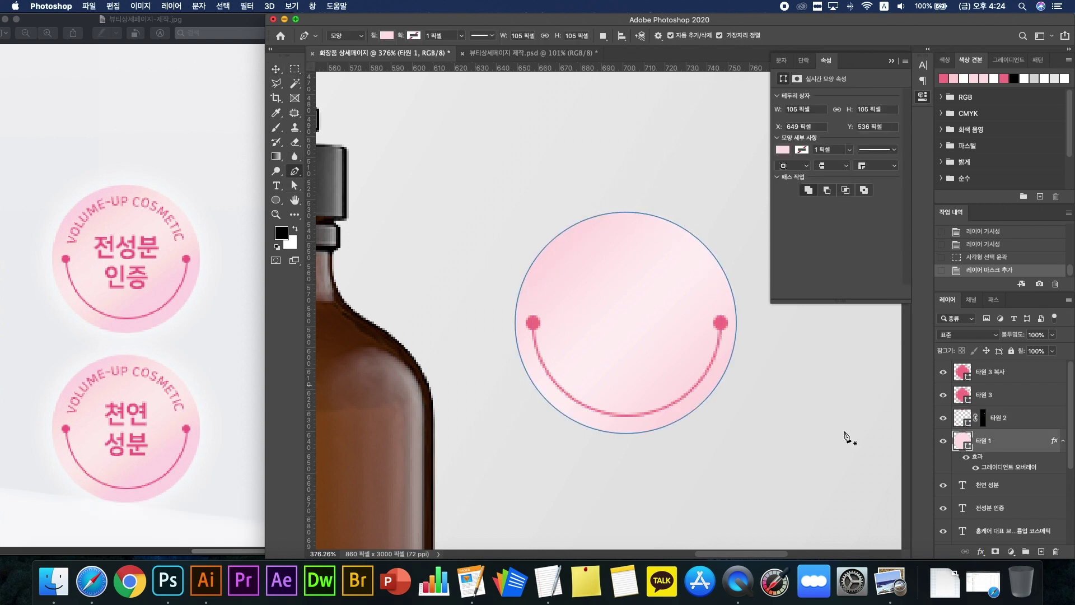
click(1002, 372)
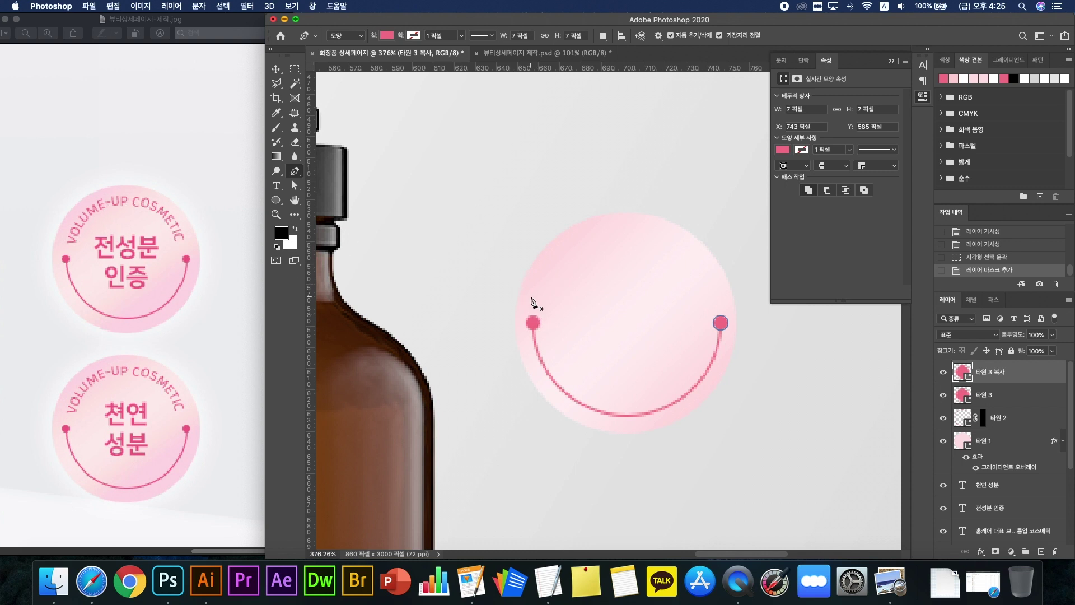
click(544, 317)
drag(631, 245, 702, 248)
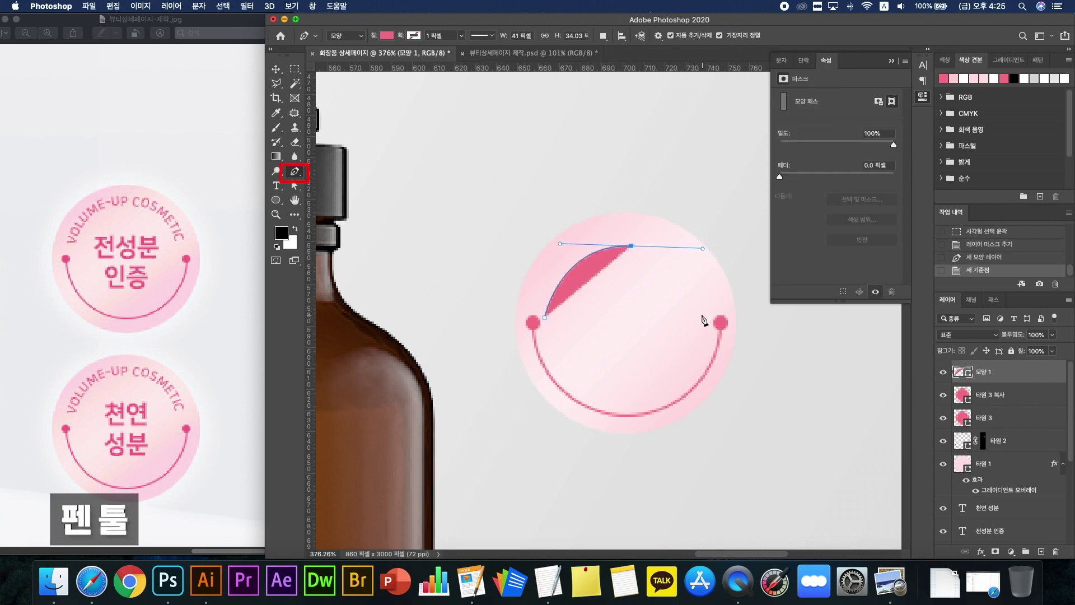
drag(699, 311, 702, 323)
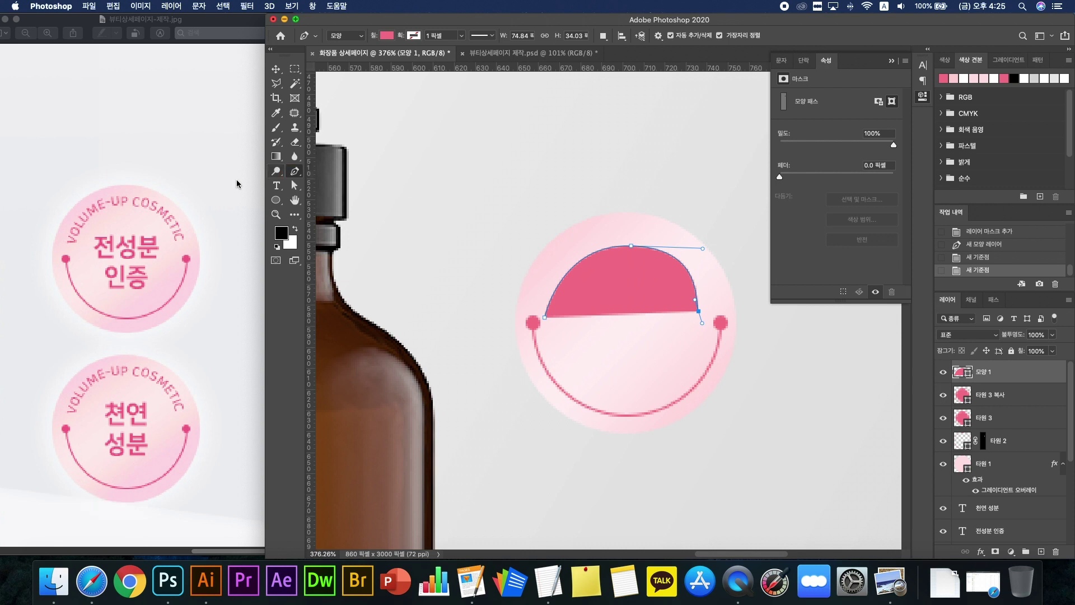
Step: Reshape the arch into an even curve about 74 × 34 px by adjusting its apex, direction handles and right end point
click(297, 187)
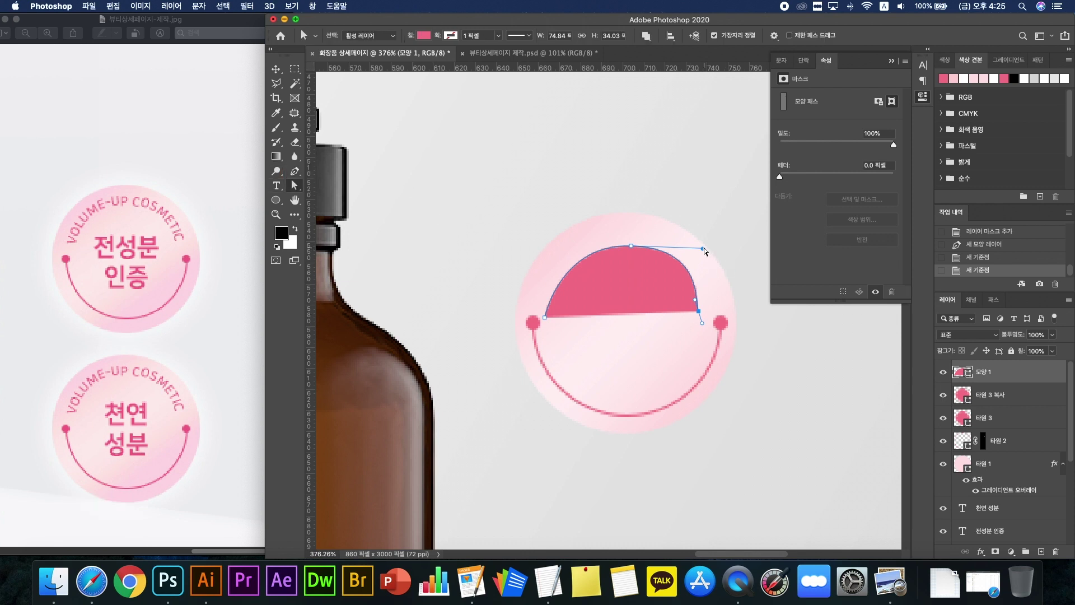
drag(703, 247, 627, 245)
drag(555, 243, 562, 246)
drag(674, 247, 681, 246)
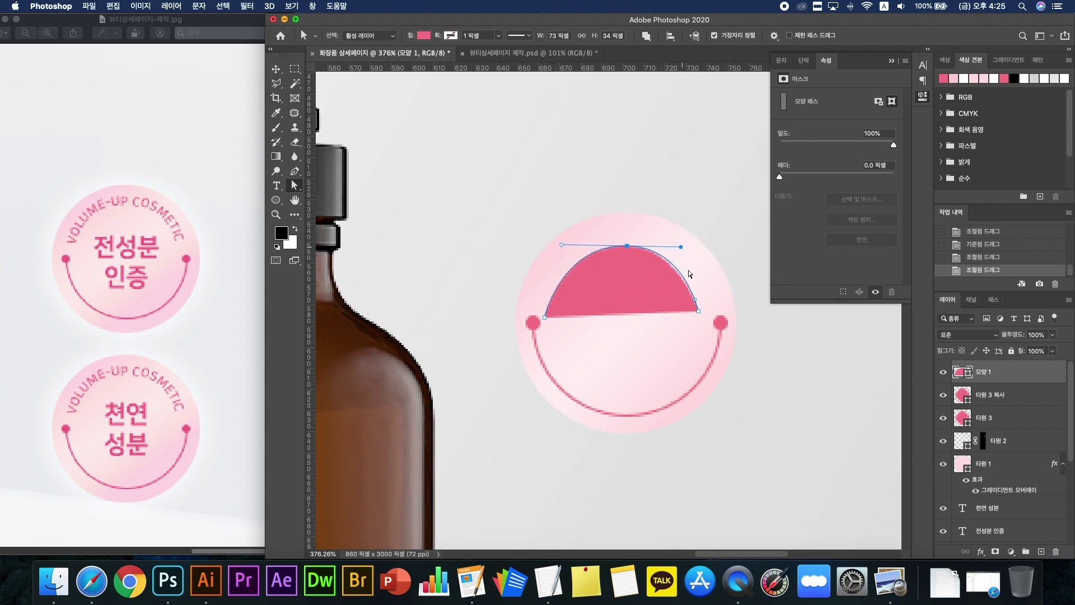
drag(698, 311, 702, 319)
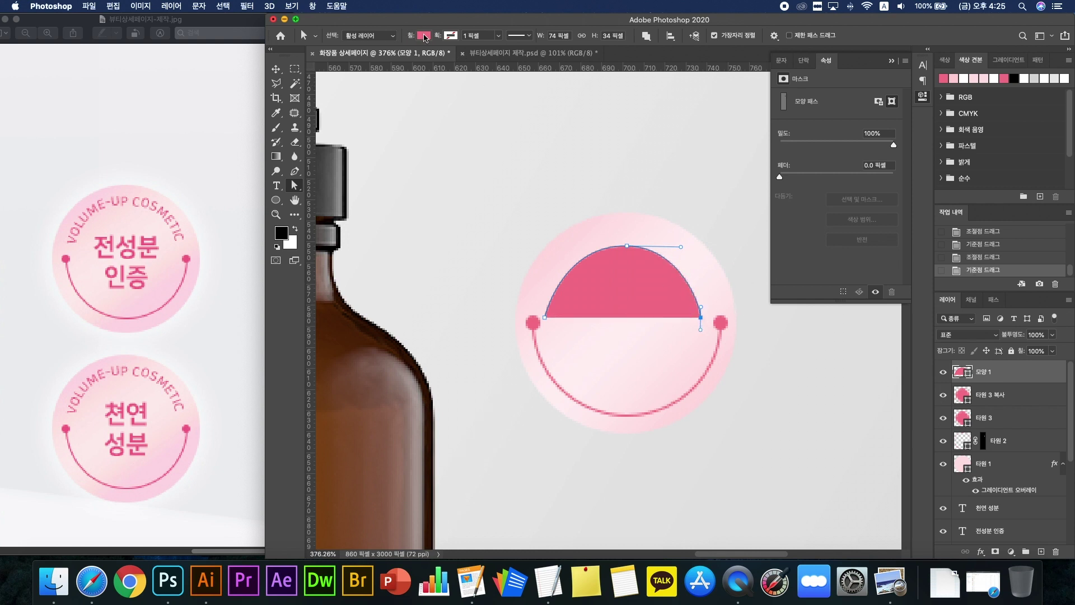
Step: Remove the arch shape's fill, leaving only its path
click(424, 36)
click(358, 58)
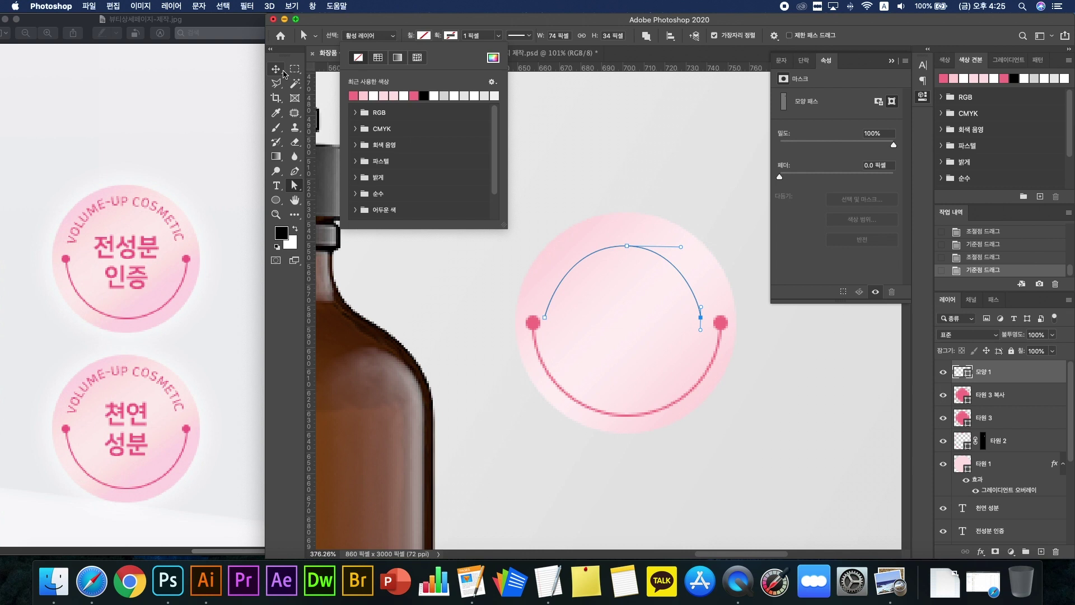
key(Return)
Step: Create type on the arch path with the placeholder text "dfsdfsdfsd"
click(276, 185)
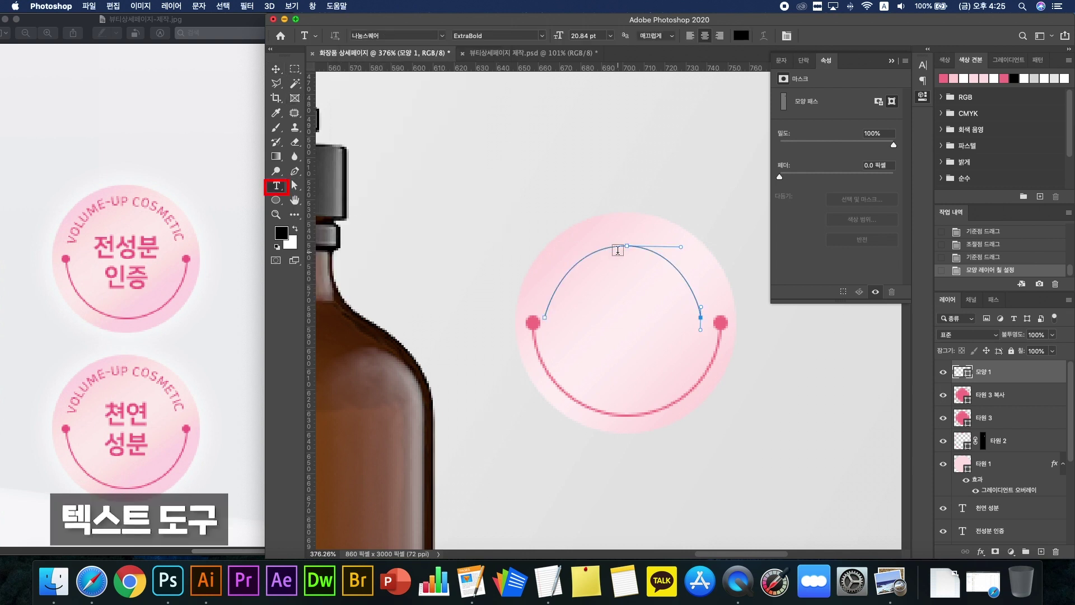
click(627, 243)
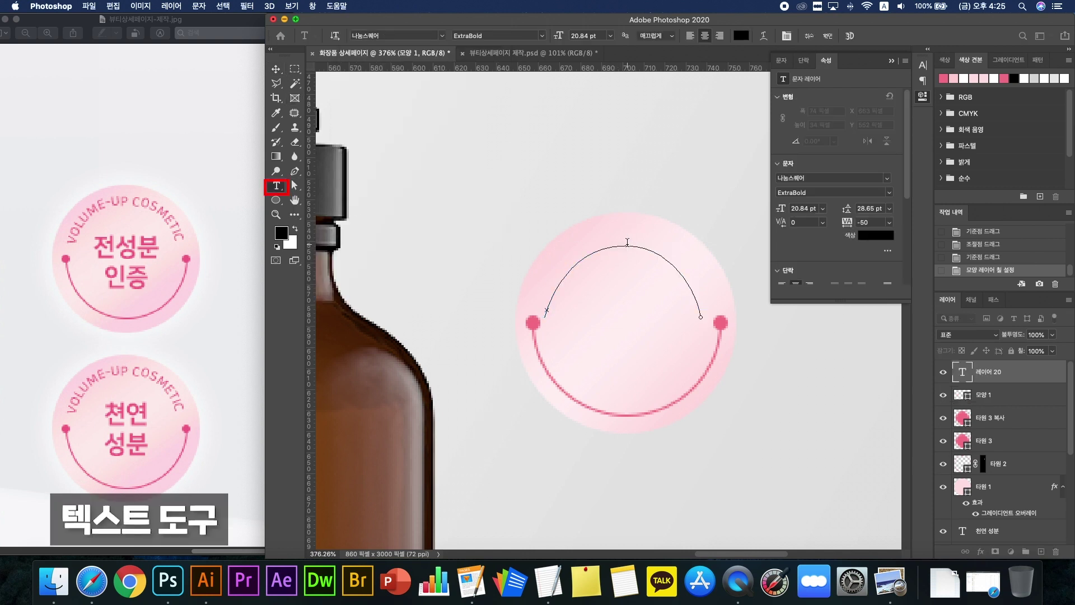
text(dfsdfsdfsd)
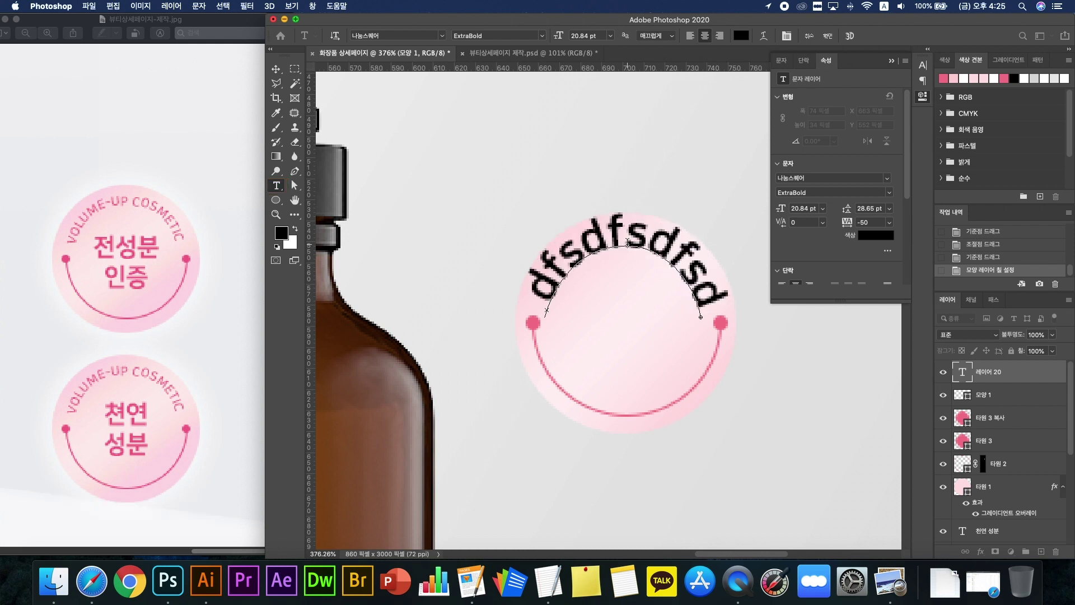
Step: Copy "Volume-Up Cosmetic" from the text document in TextEdit and paste it over the placeholder on the arch path in Photoshop
double_click(678, 233)
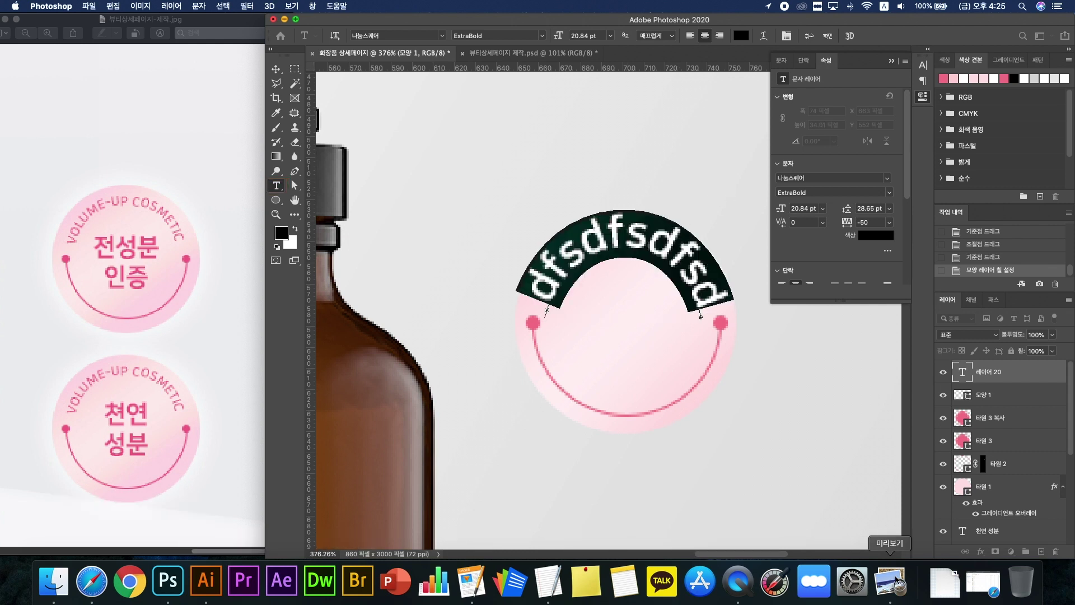
click(561, 585)
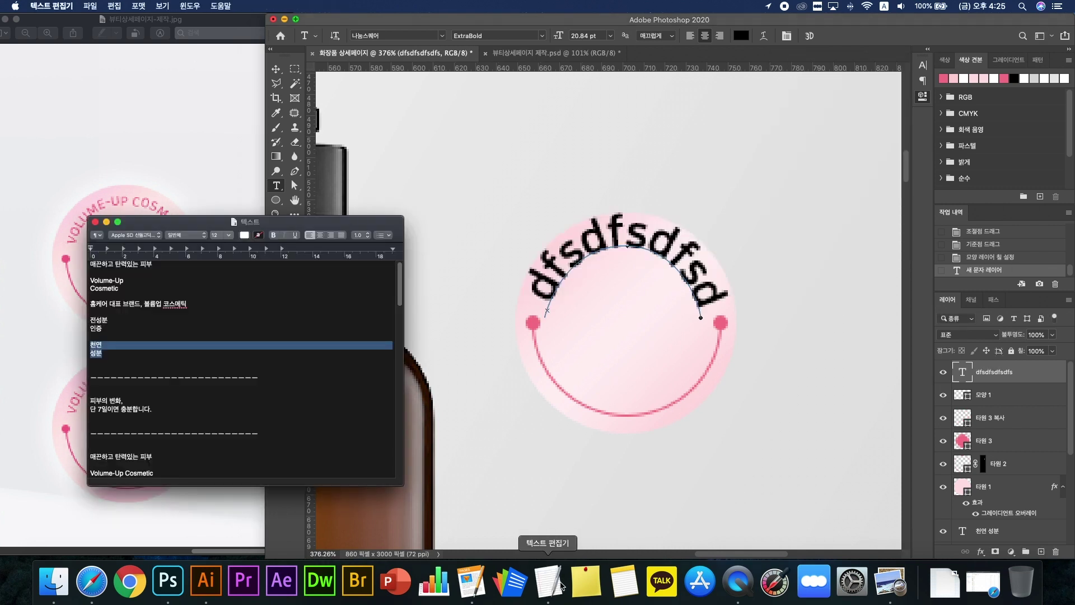
click(116, 298)
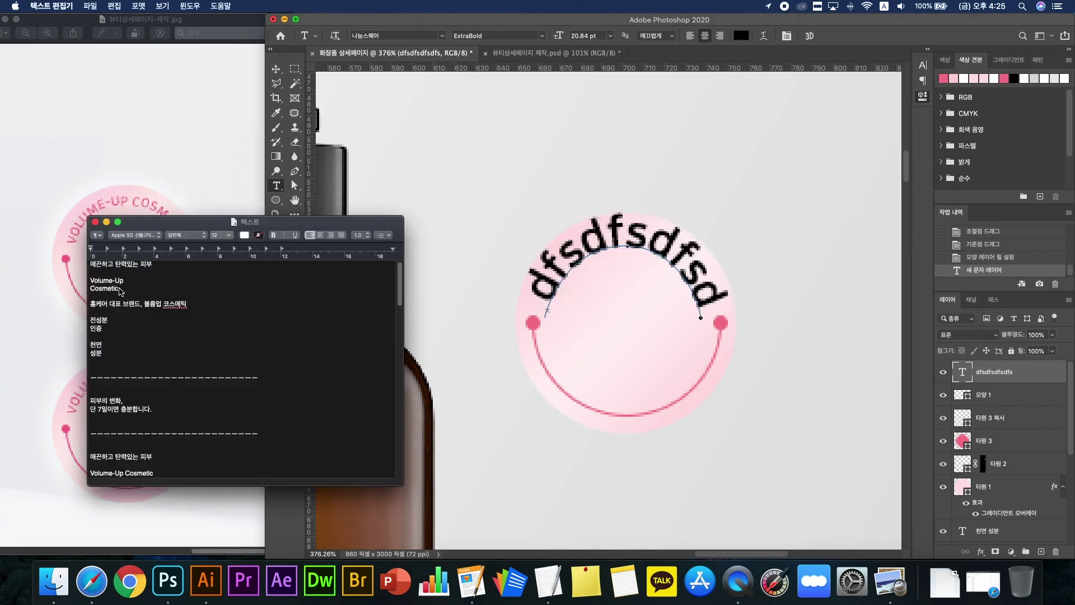
drag(154, 473, 92, 475)
key(super+c)
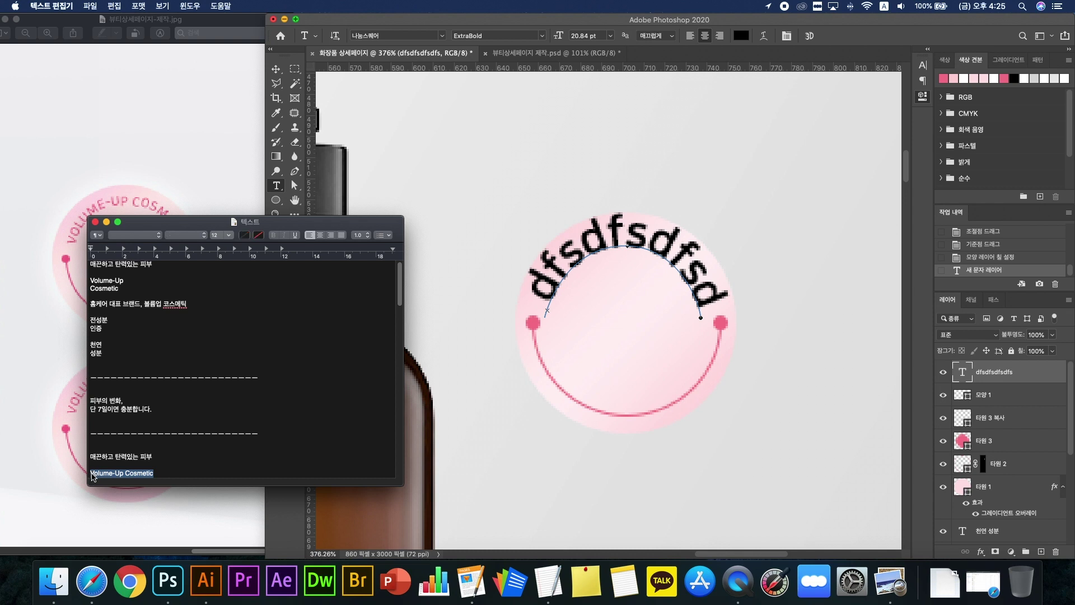
click(486, 313)
double_click(563, 266)
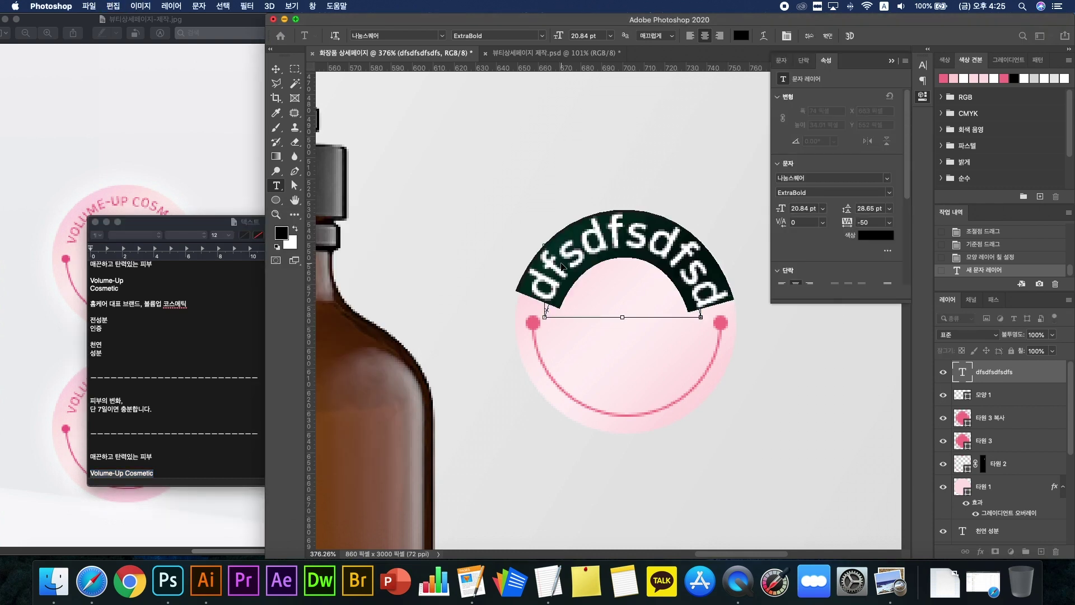
key(super+v)
click(172, 185)
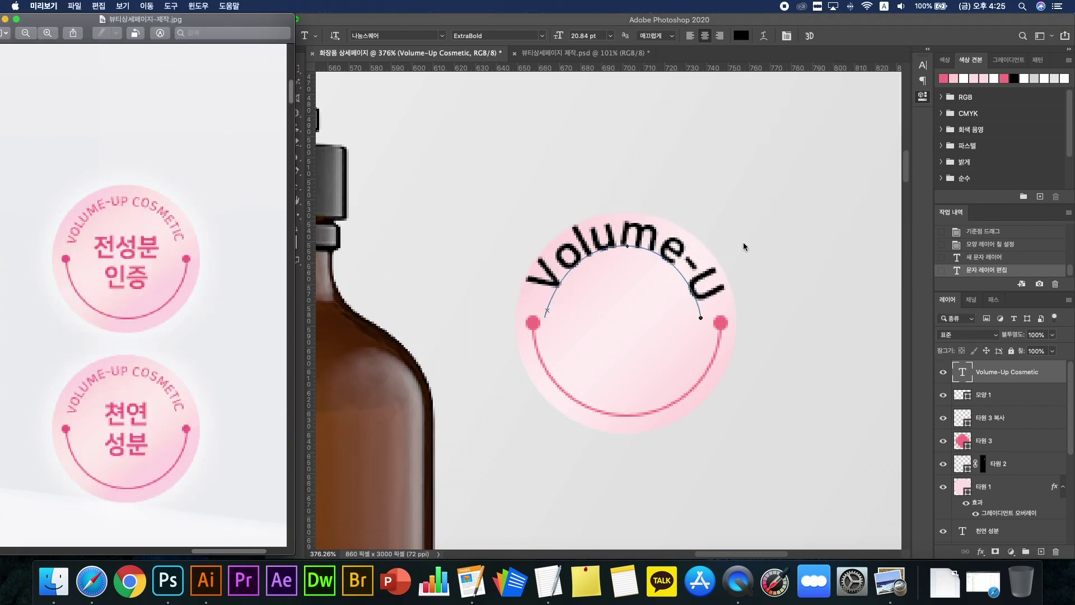
Step: Set the whole curved "Volume-Up Cosmetic" text to 9 pt after trying 10 pt
click(642, 231)
click(642, 229)
key(super+a)
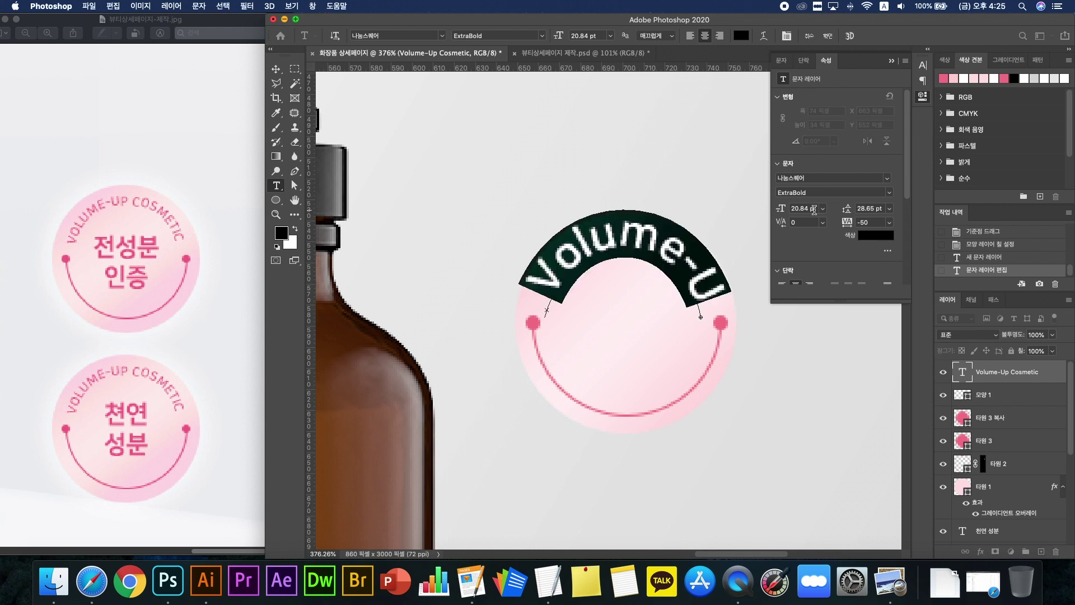
click(821, 209)
click(812, 250)
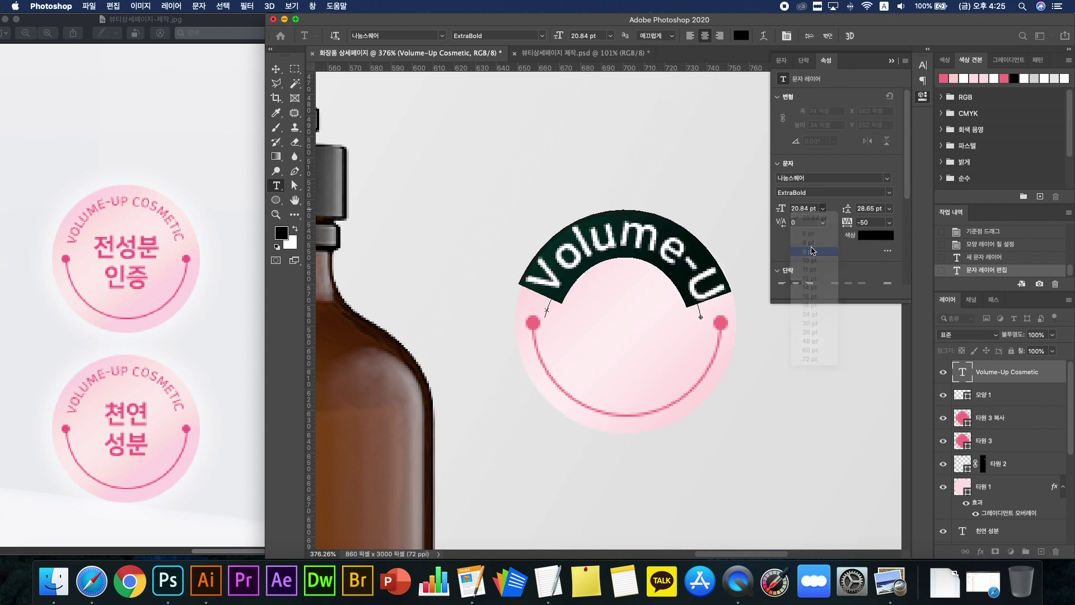
click(822, 208)
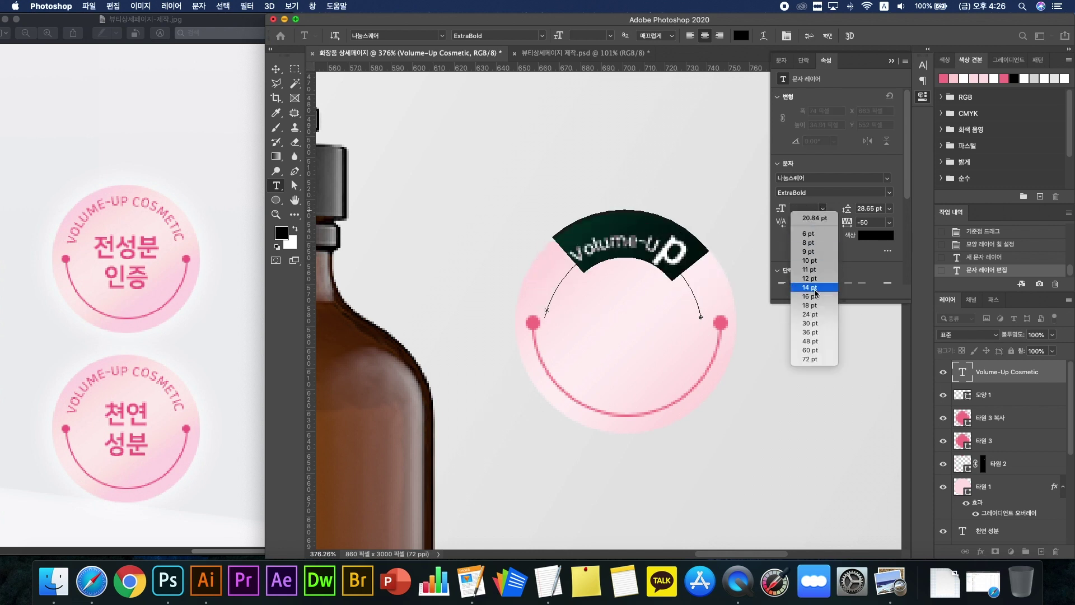
click(811, 260)
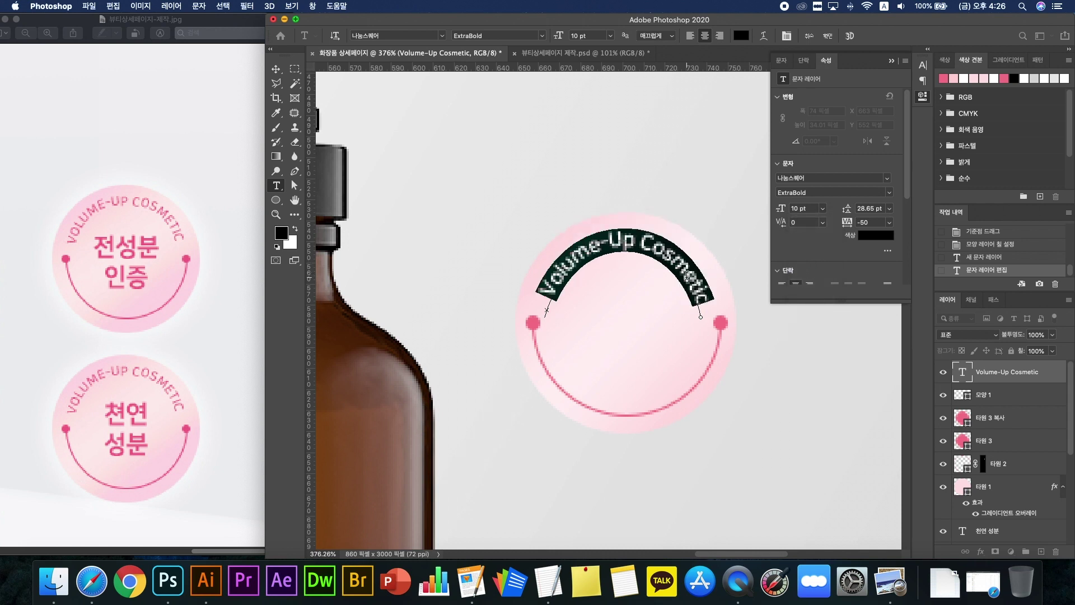
click(822, 208)
click(811, 249)
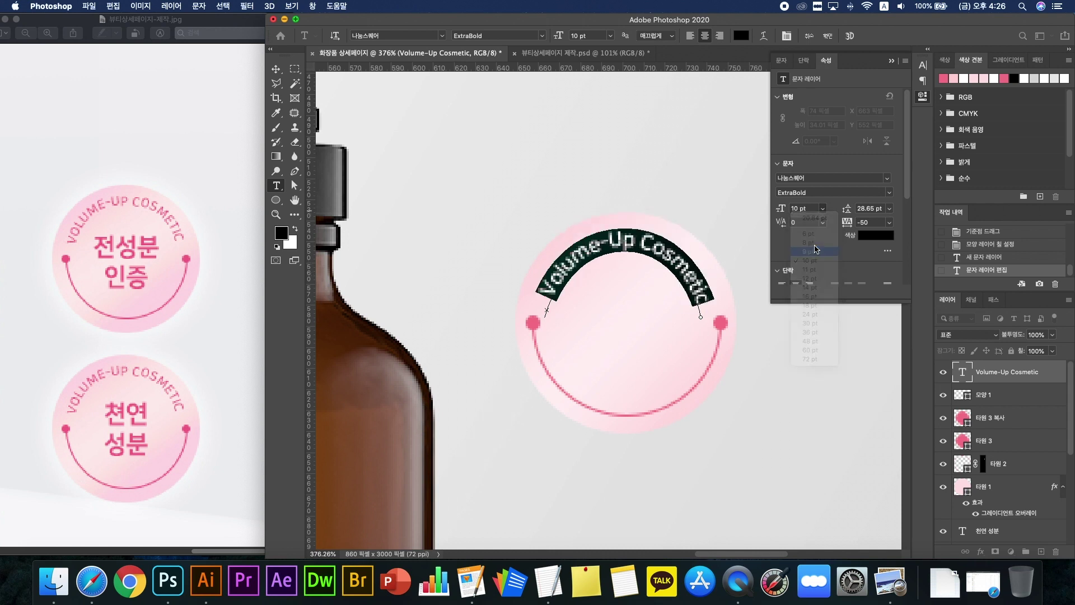
Step: Try the curved text's tracking at 100, settle on 50 and commit the text edit
click(890, 224)
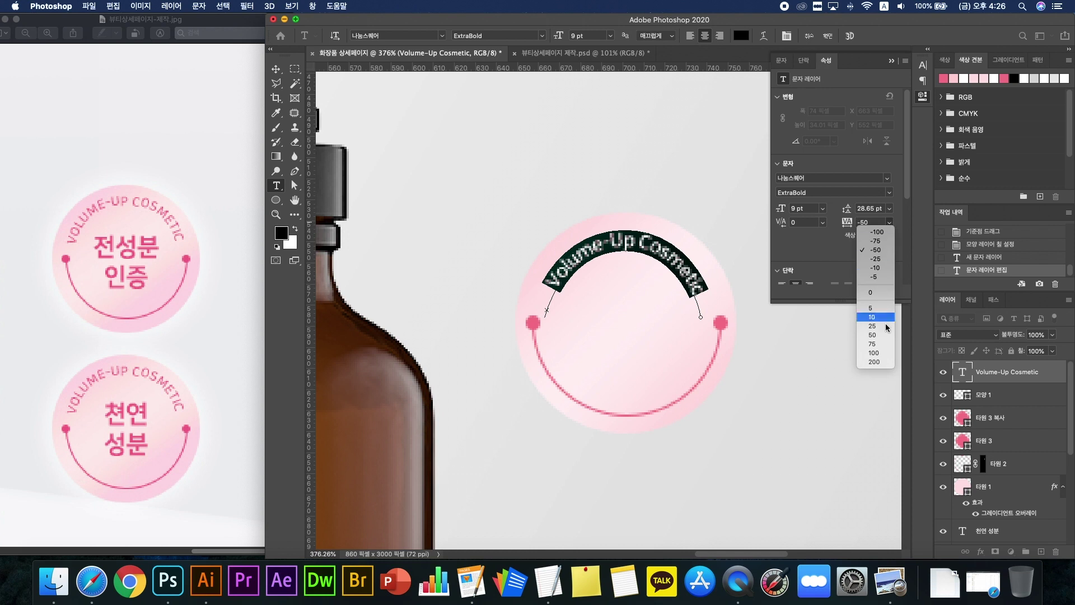
click(891, 359)
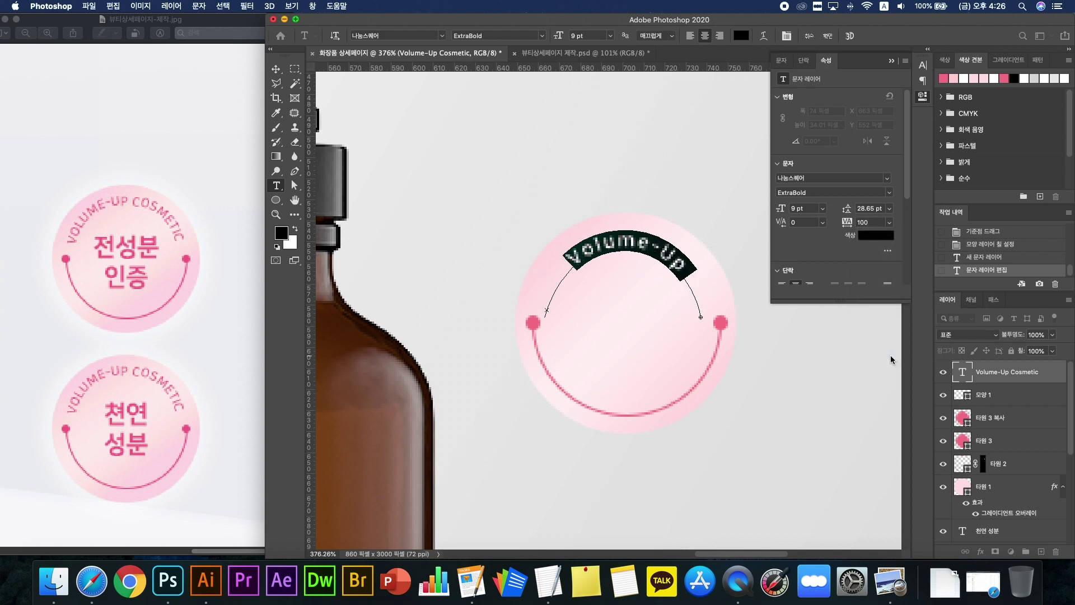
click(890, 222)
click(880, 338)
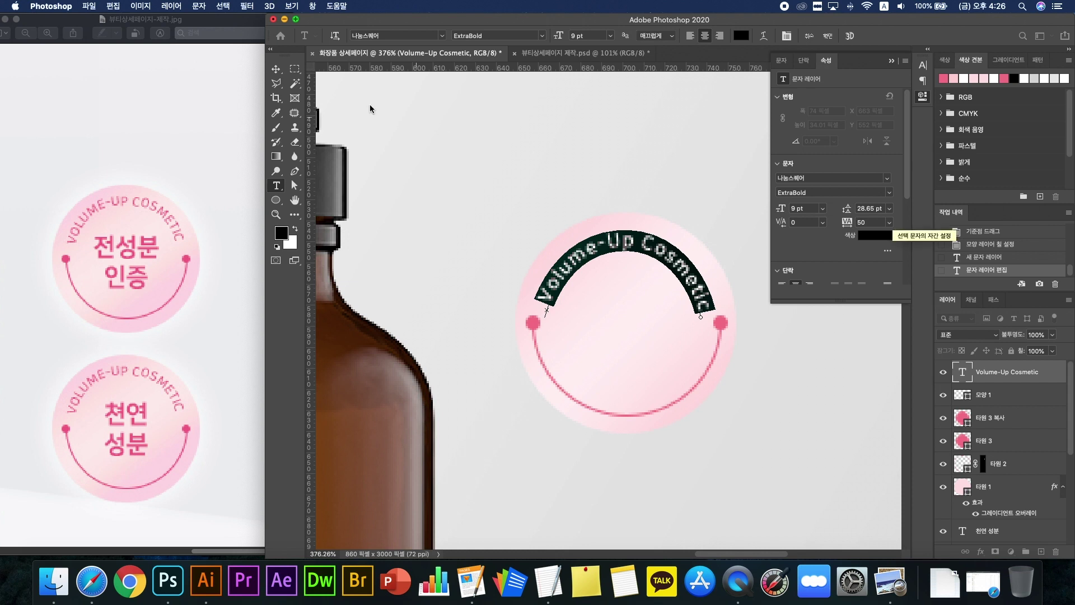
click(275, 68)
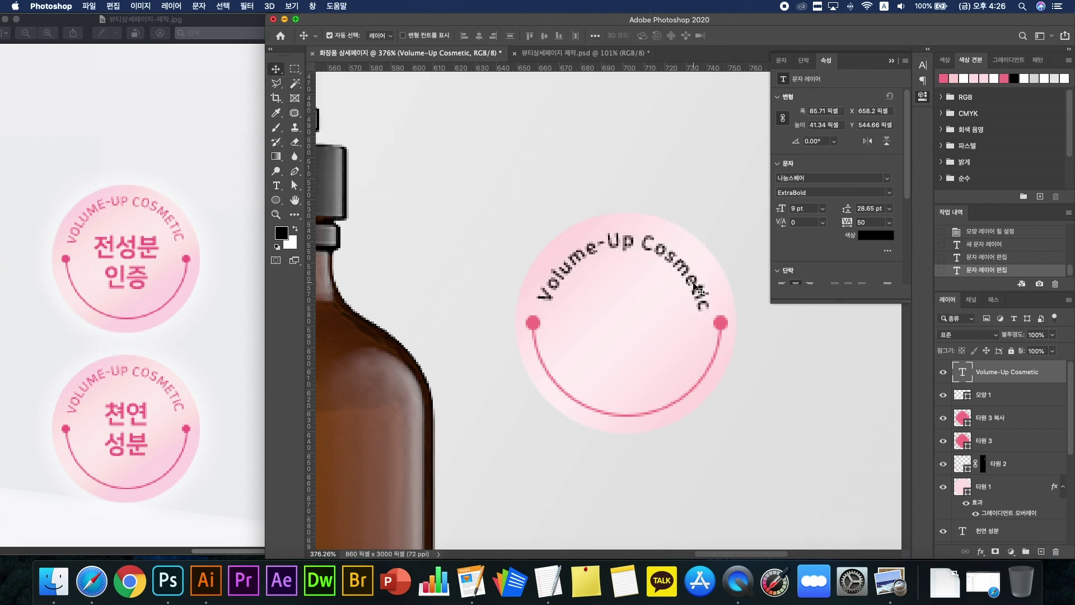
Step: Turn on All Caps for the curved text and set its tracking to 25
scroll(812, 255, down, 2)
click(921, 66)
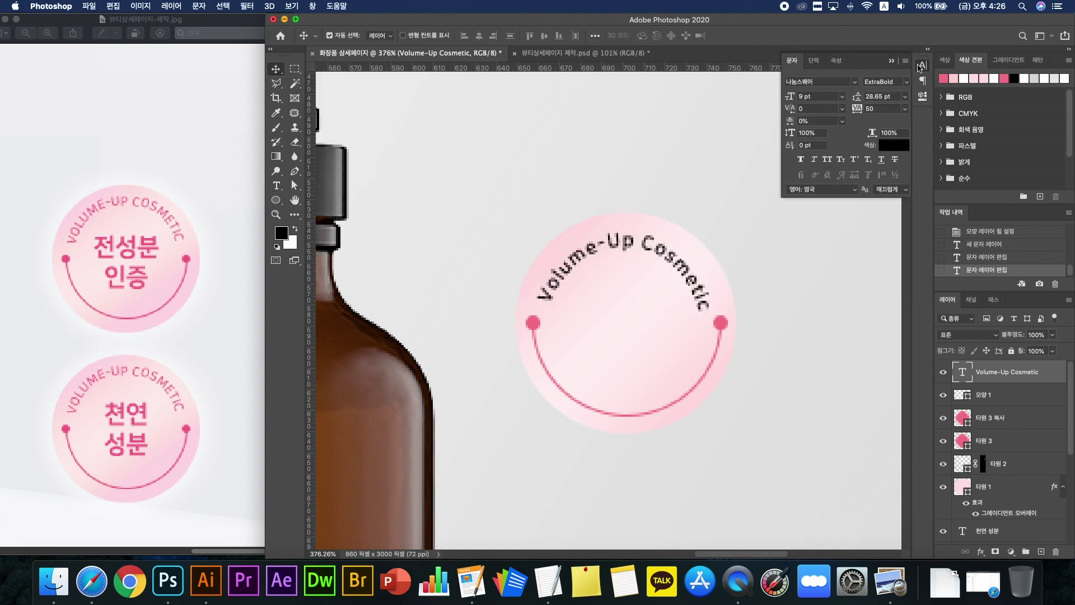
click(828, 160)
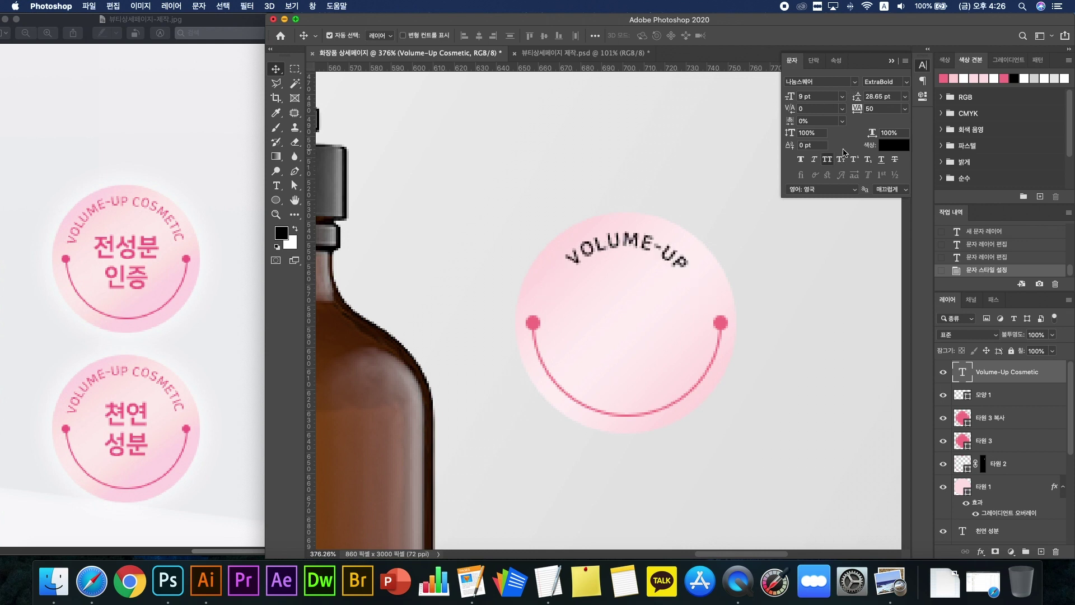
click(905, 112)
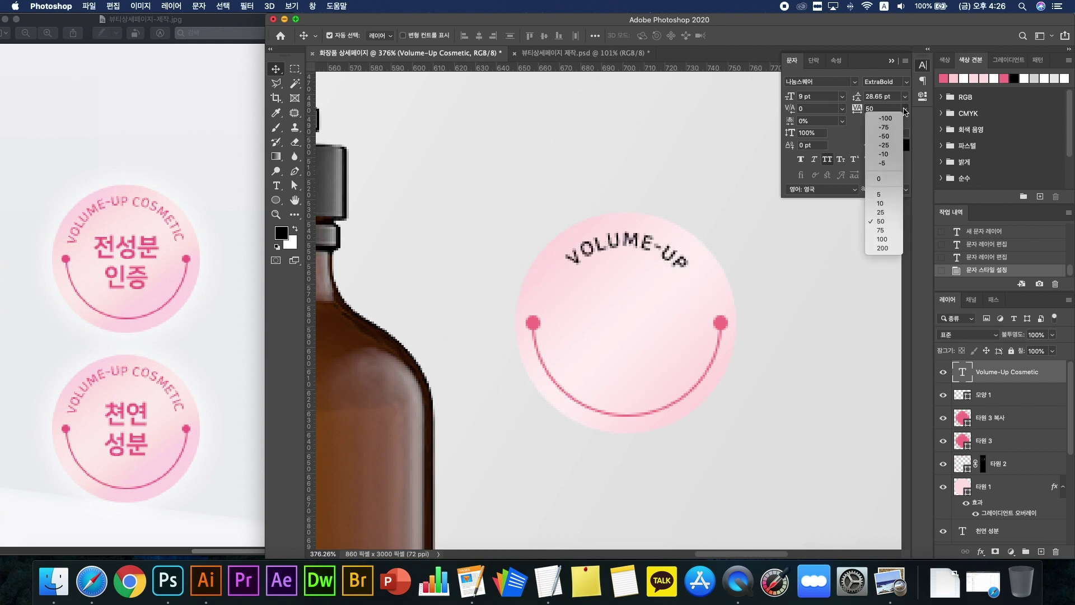
click(900, 213)
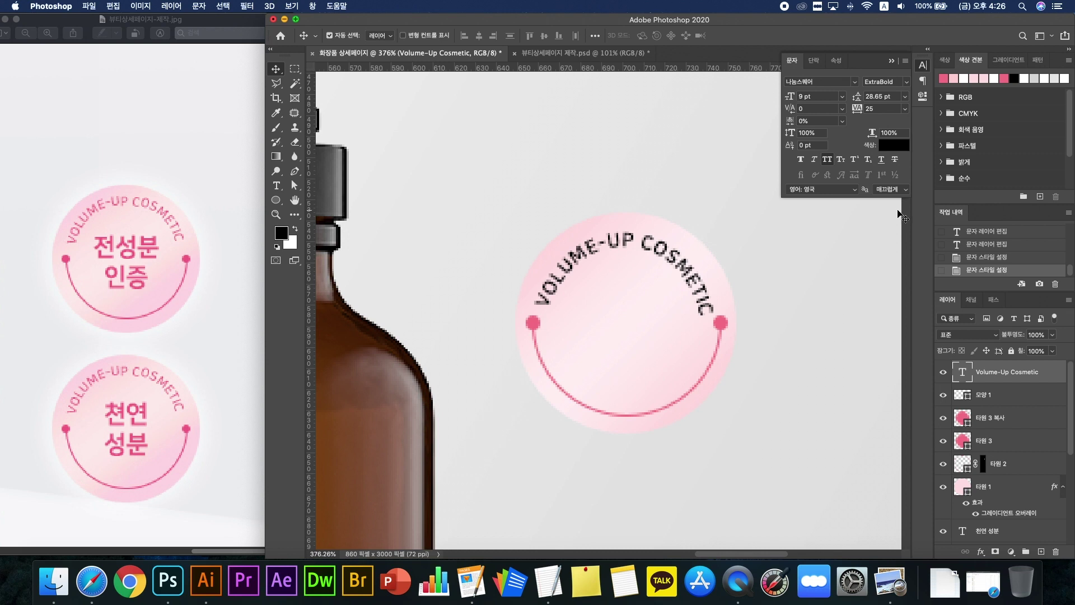
Step: Try the curved text at 6 pt, then set its font size to 8 pt
click(842, 96)
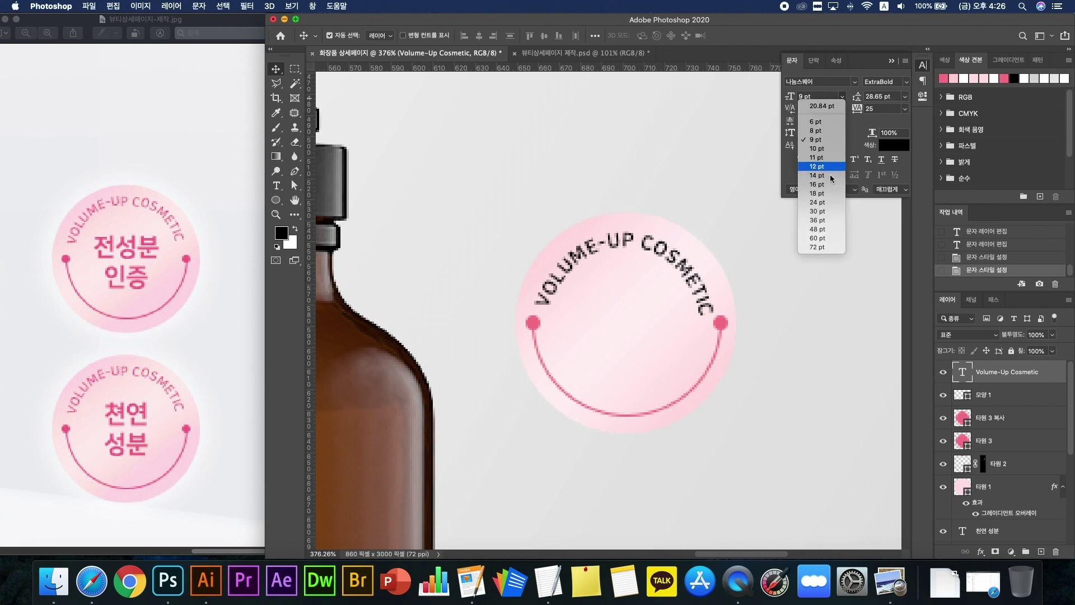
click(826, 123)
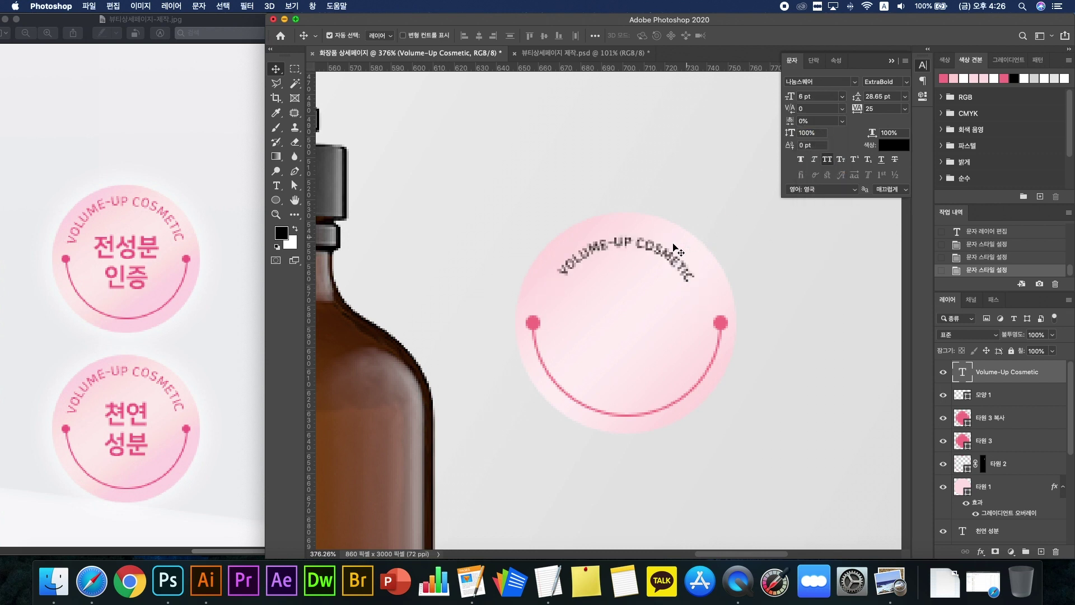
click(834, 96)
text(8)
key(Return)
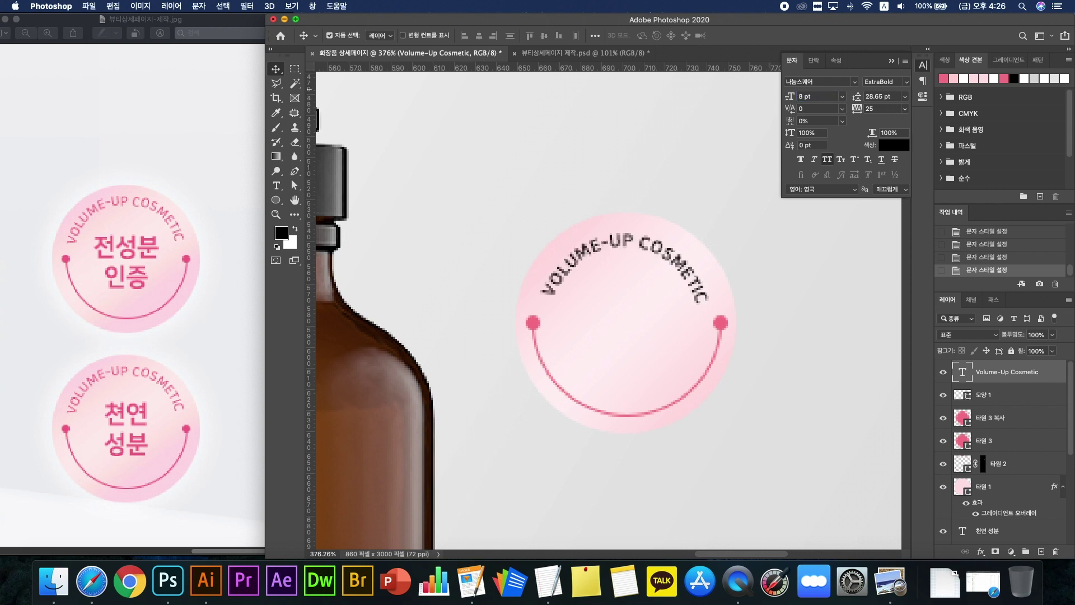
Step: Set the curved text's tracking to 35
click(882, 108)
text(35)
key(Return)
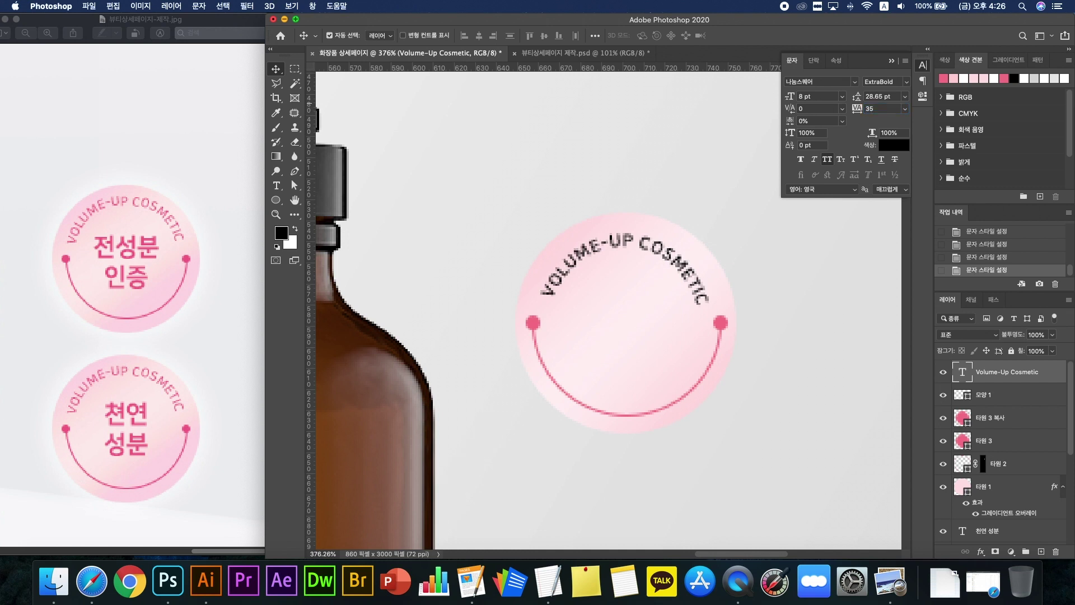
Step: Set the curved text's tracking to 50 and place a horizontal guide across the badge near the text's lower ends
text(50)
key(Return)
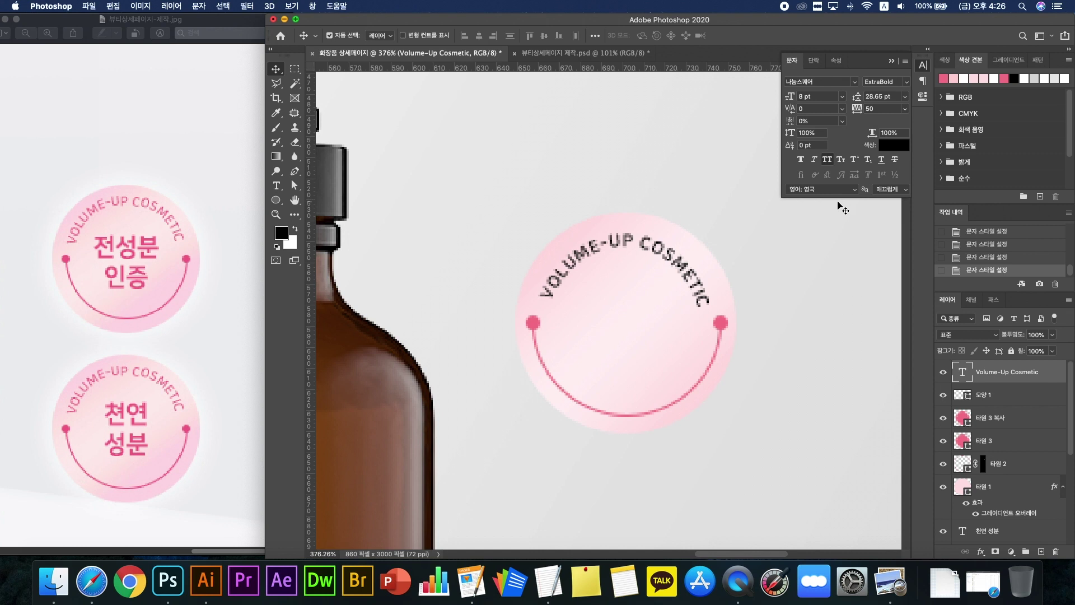
drag(747, 68, 728, 302)
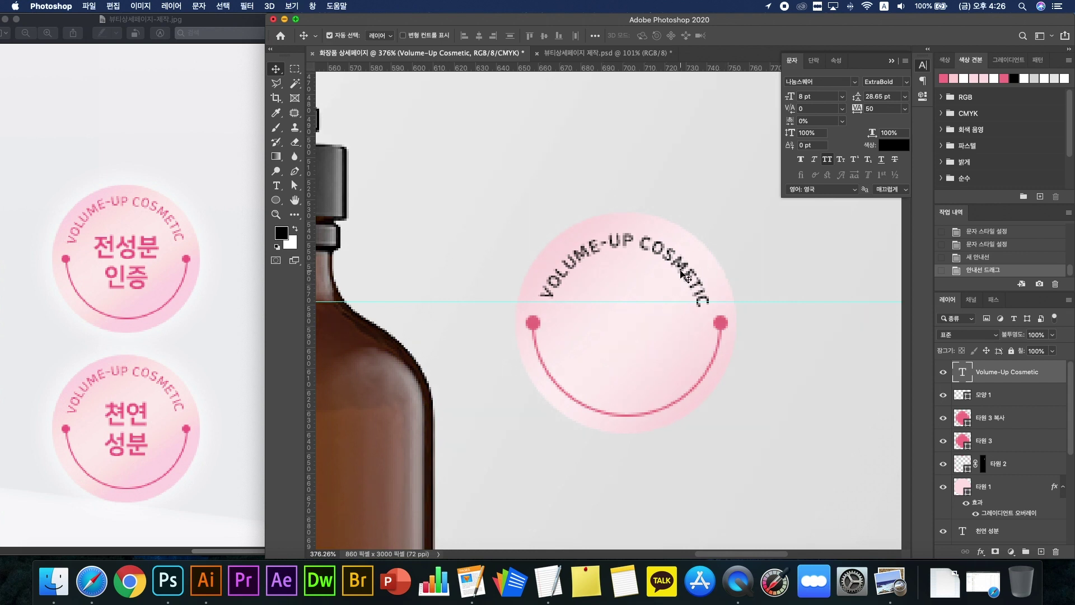
Step: Delete the leftover shape layer 모양 1 beneath the curved text layer
click(1001, 390)
key(BackSpace)
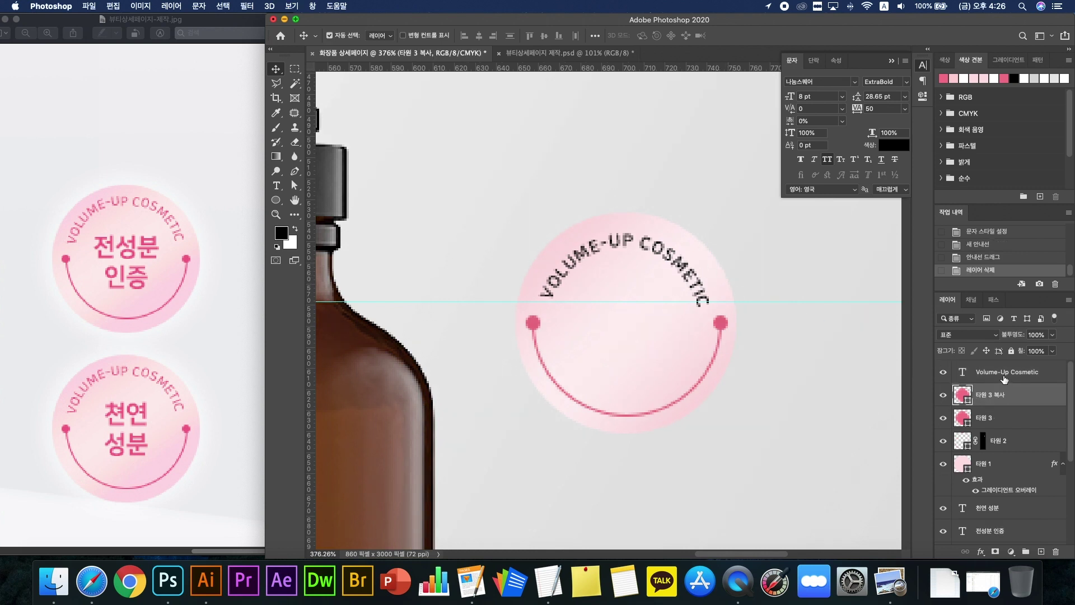
Step: Rotate the curved text by about -3° to level its ends, nudge it up, and remove the horizontal guide
click(1004, 376)
key(cmd+t)
drag(739, 260, 742, 255)
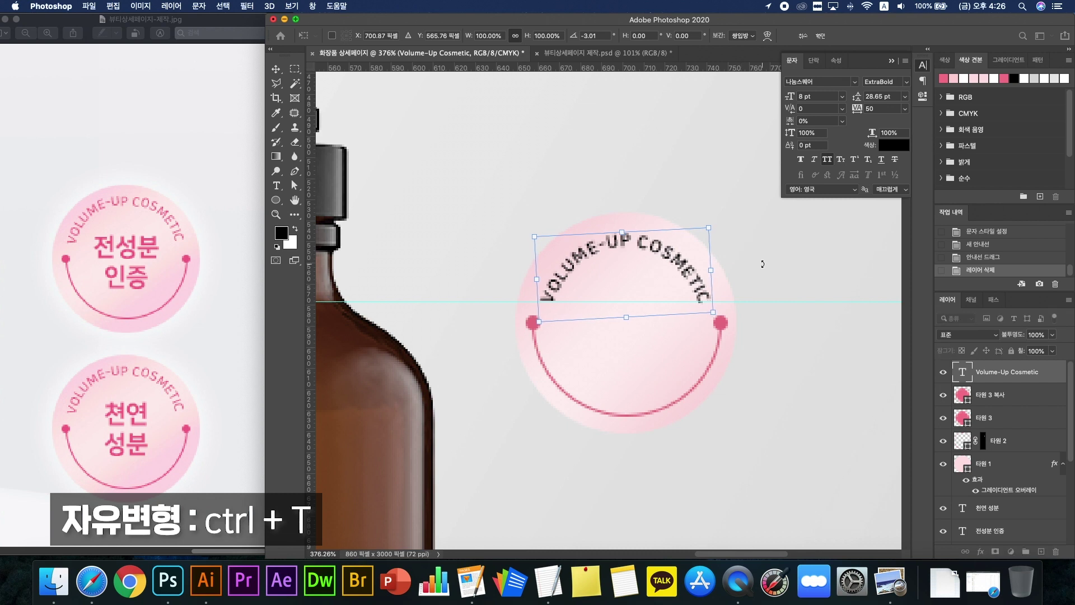
key(Up)
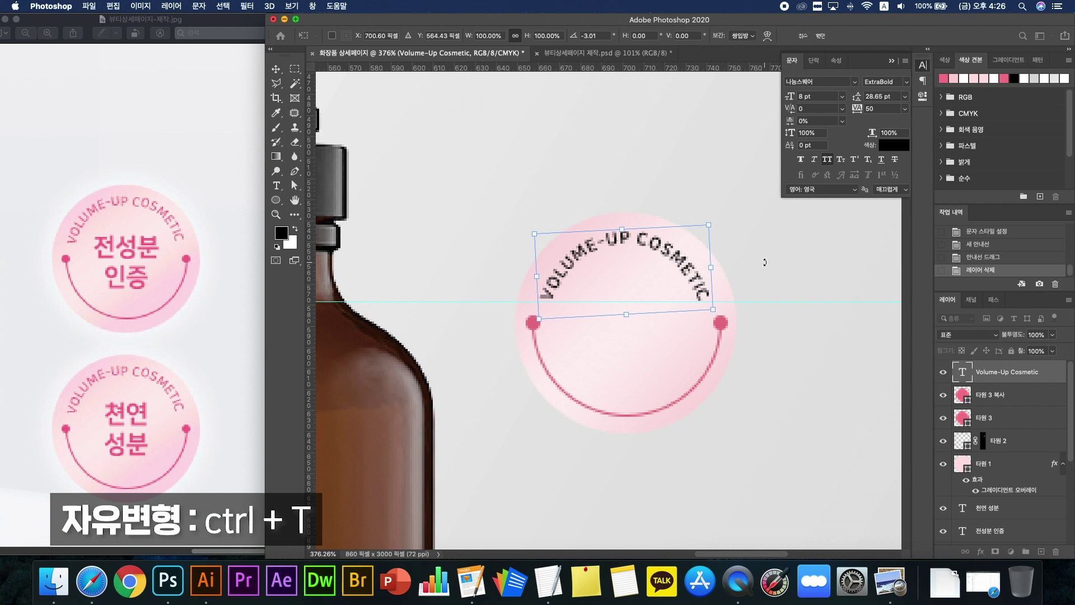
key(Return)
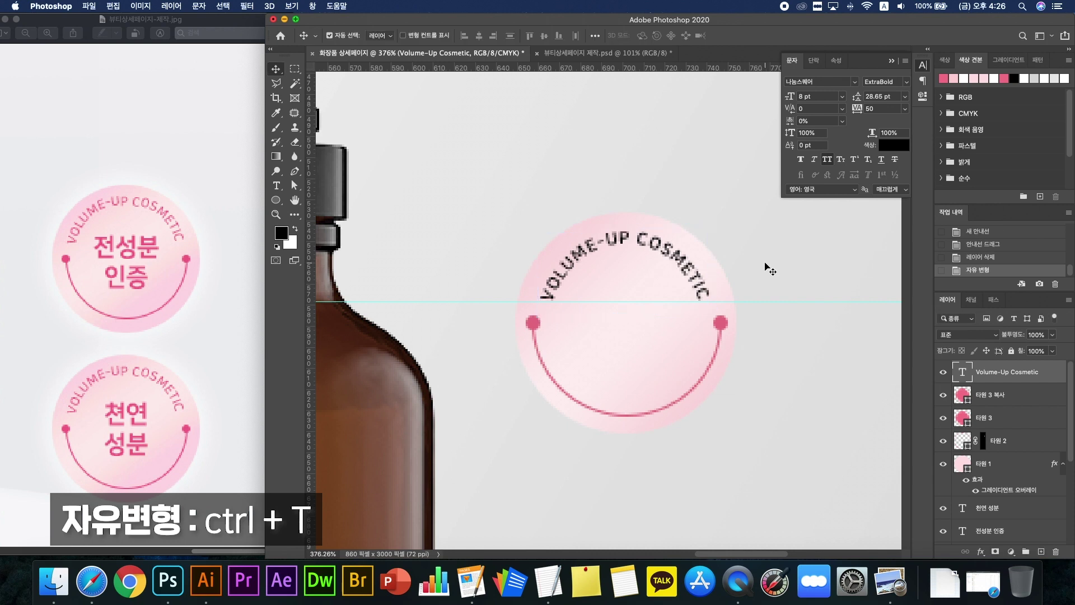
drag(763, 301, 745, 67)
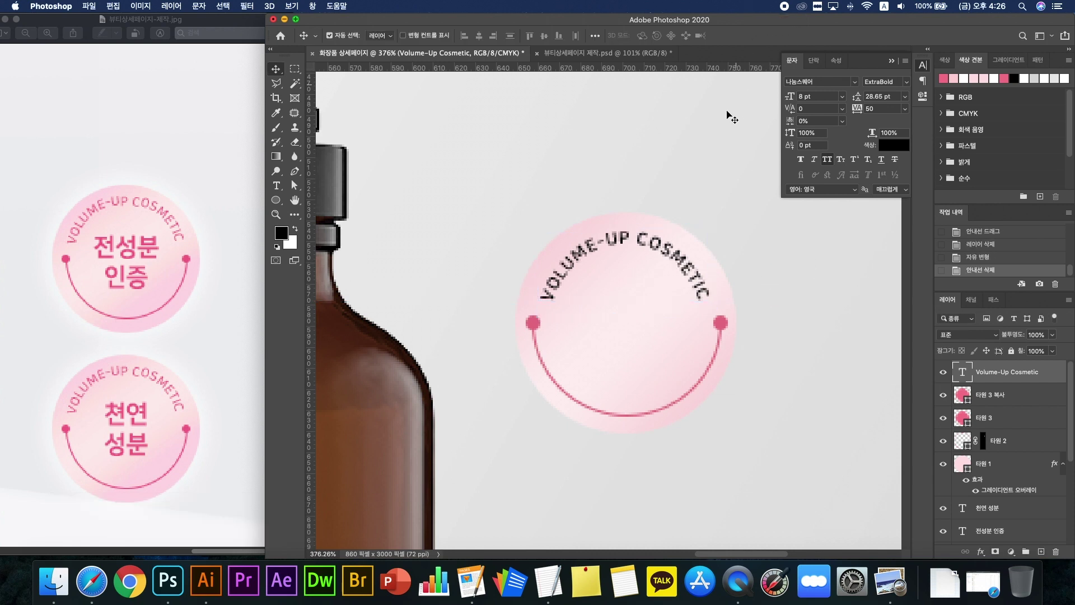
Step: Scale the curved text up slightly to about 8.33 pt and nudge it down inside the badge
key(super+t)
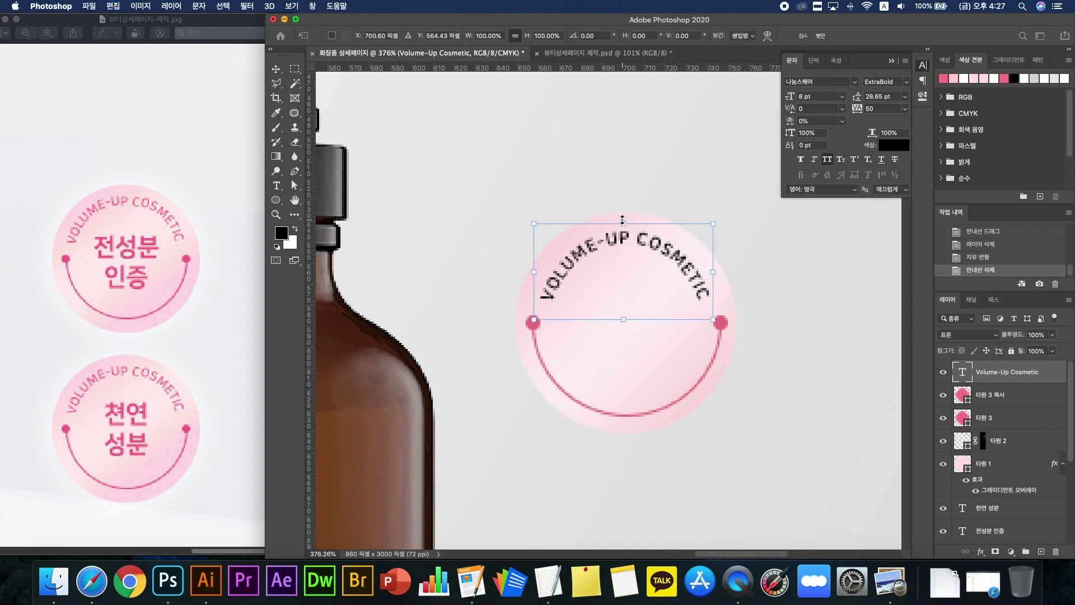
drag(622, 220, 622, 215)
key(Return)
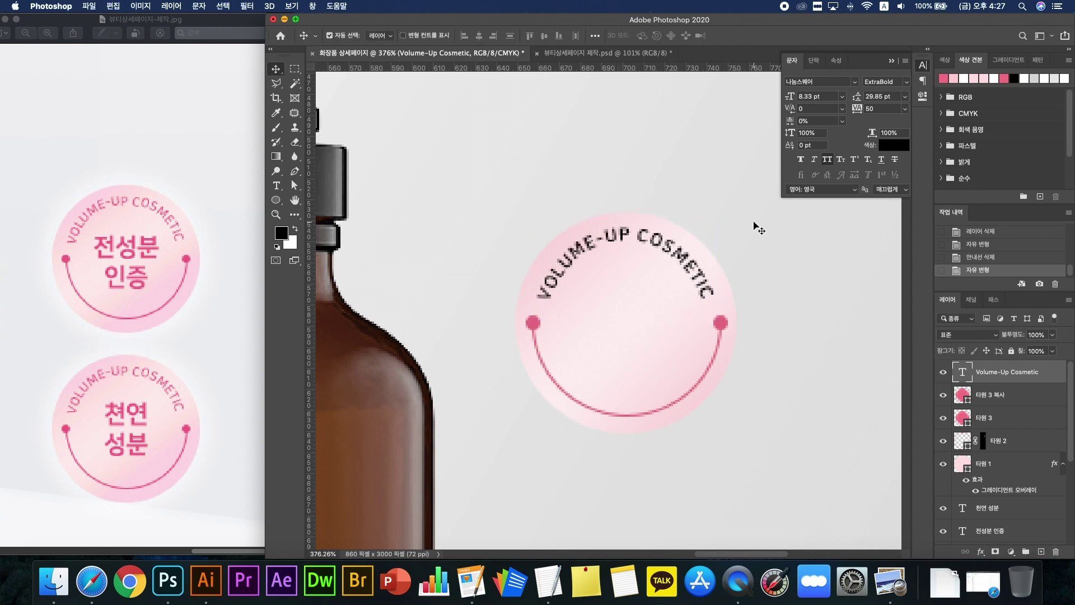
key(Down)
Step: Recolor the curved text with the pink f6788e sampled from the badge's dot
click(899, 145)
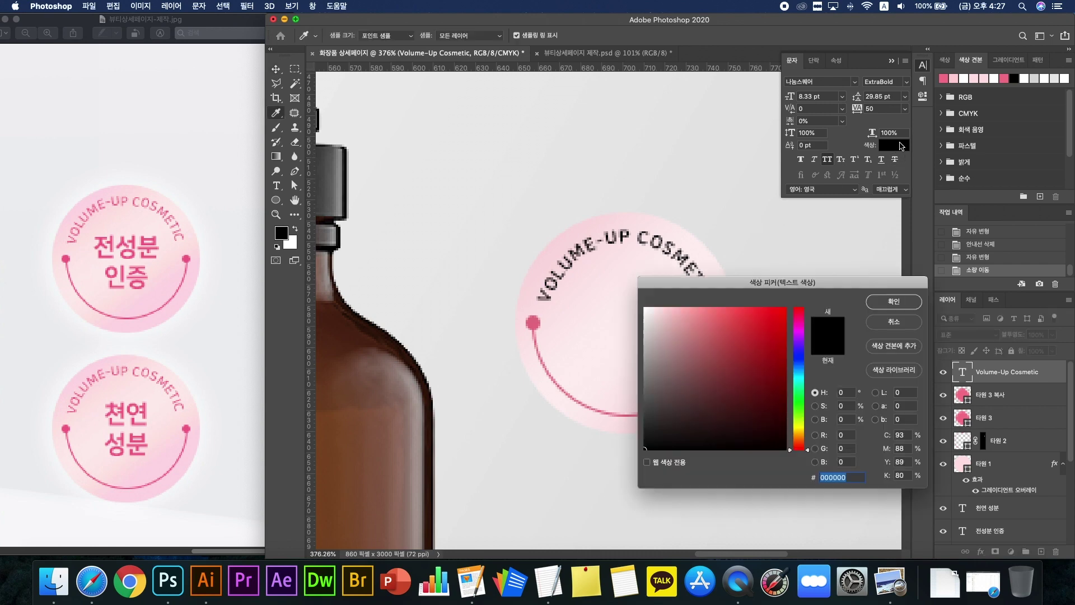
click(540, 319)
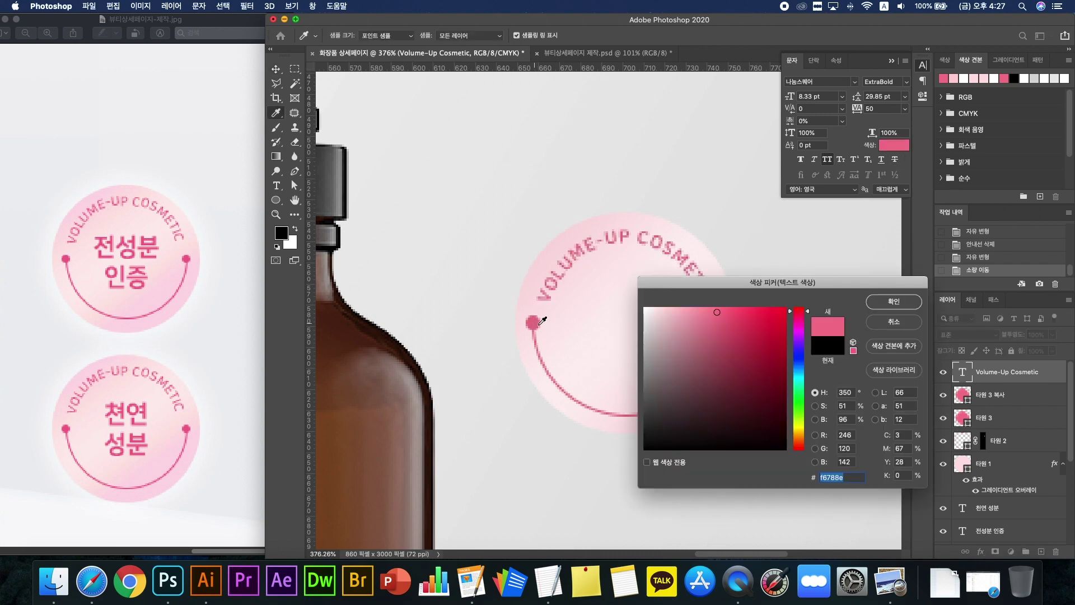
click(891, 302)
Step: Move the 전성분 인증 and 천연 성분 texts up beneath the badge, bringing the 전성분 인증 layer to the top
scroll(557, 258, down, 5)
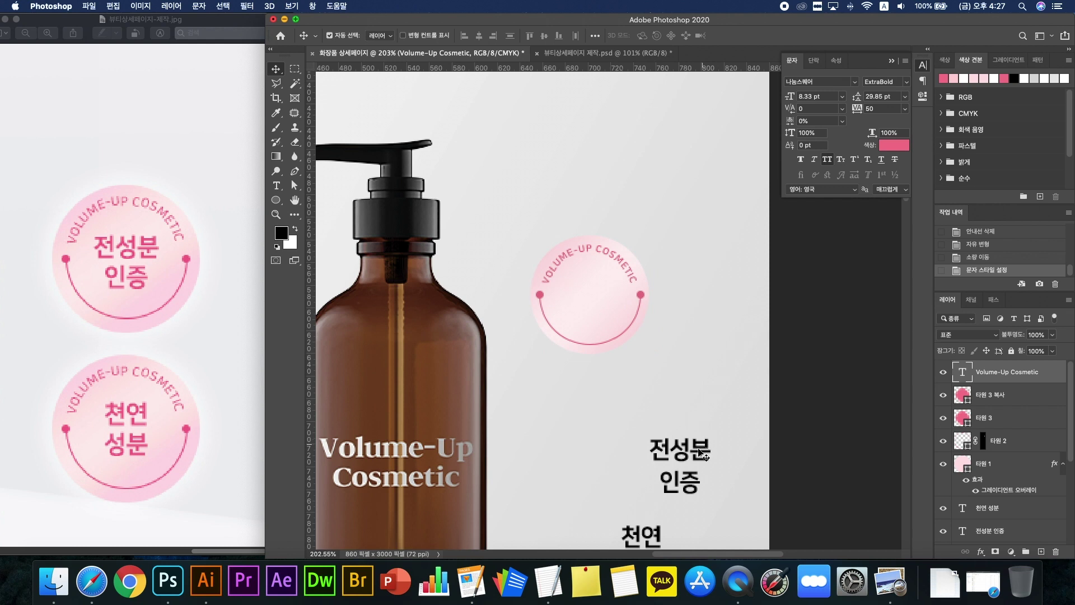
drag(702, 452, 684, 365)
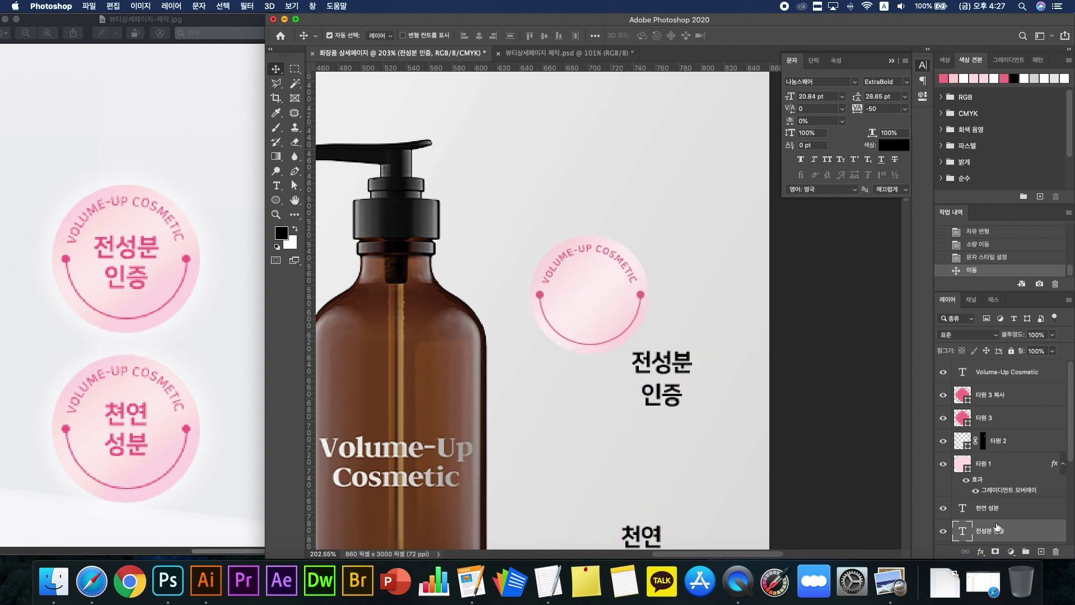
drag(996, 531, 999, 368)
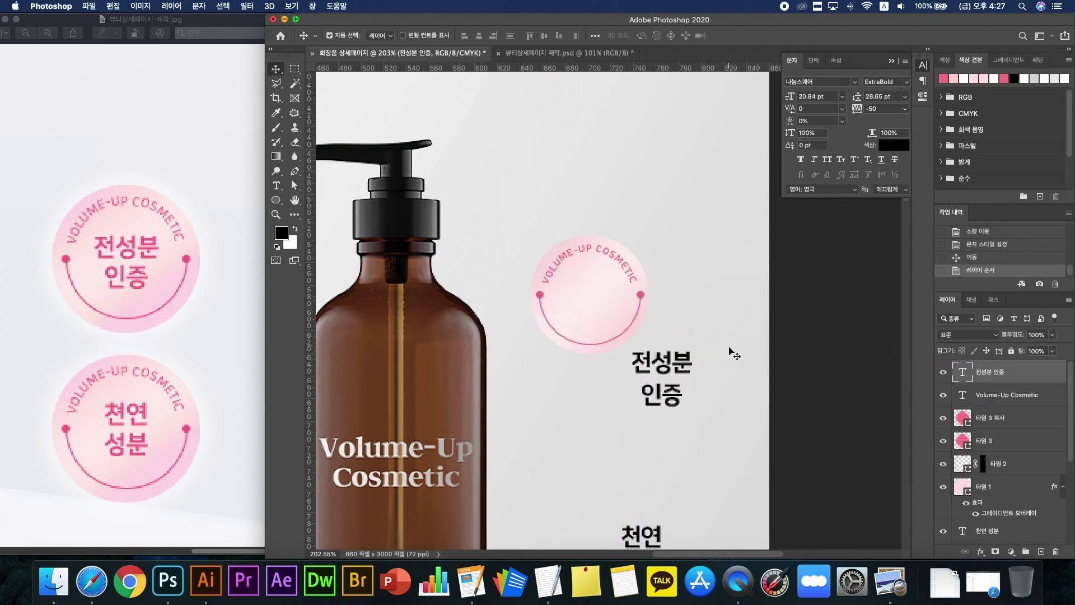
scroll(740, 423, down, 2)
drag(670, 488, 694, 404)
Step: Recolor both Korean badge texts with the pink f6788e sampled from the rounded banner above the bottle
click(895, 147)
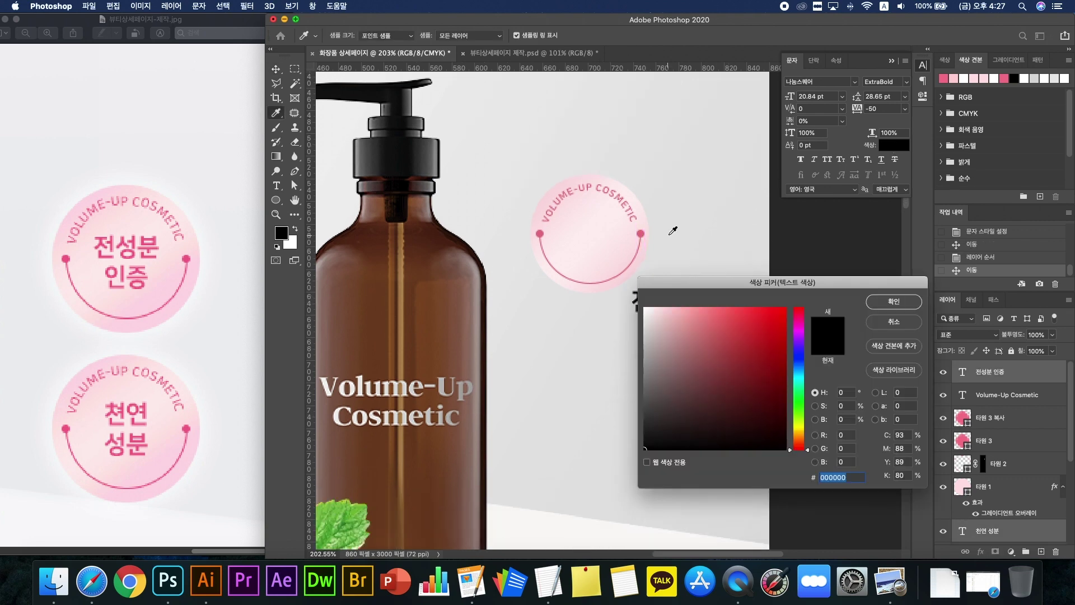
scroll(522, 192, up, 6)
click(551, 158)
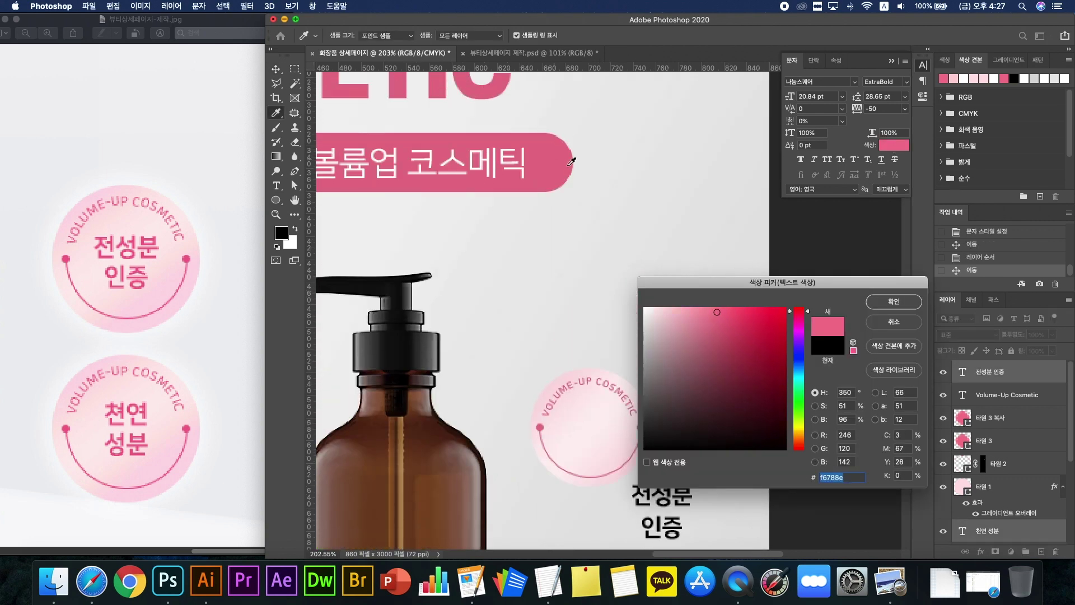
click(892, 301)
scroll(876, 226, down, 6)
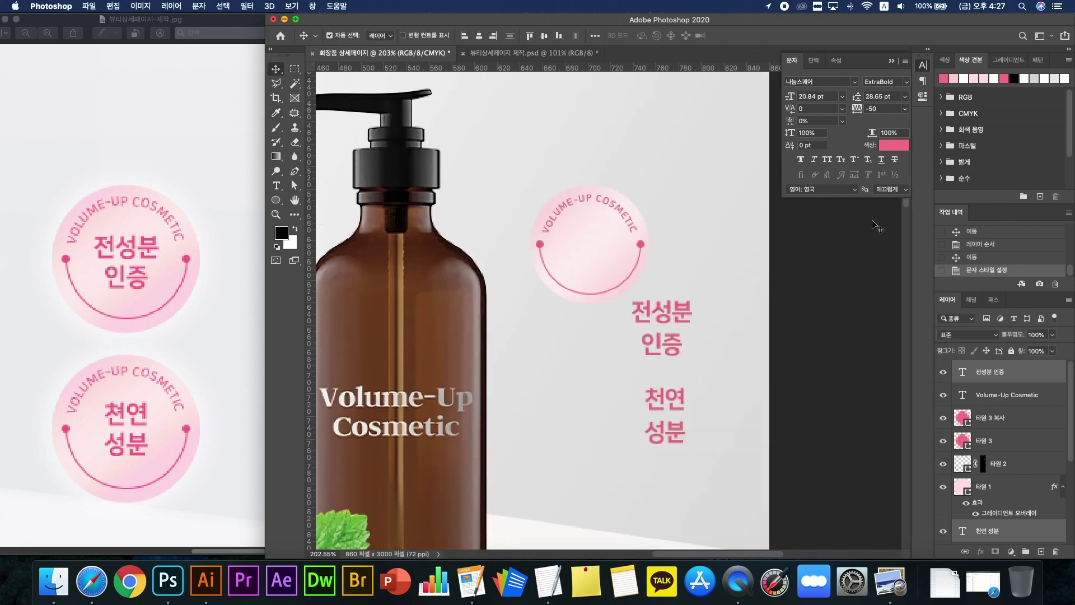
Step: Set the leading of both Korean badge texts to Auto
click(903, 99)
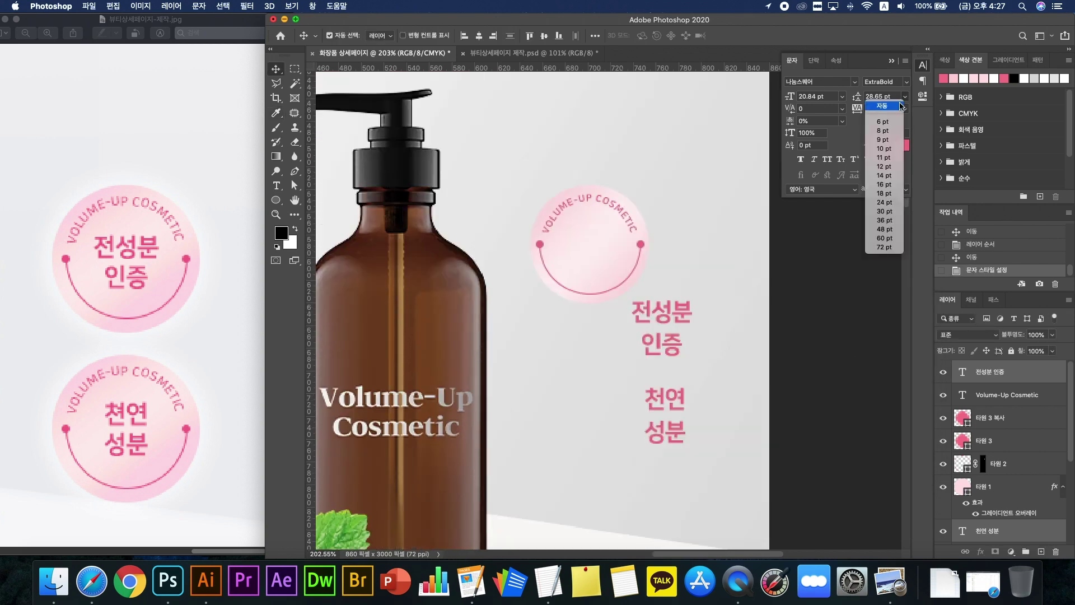
click(901, 105)
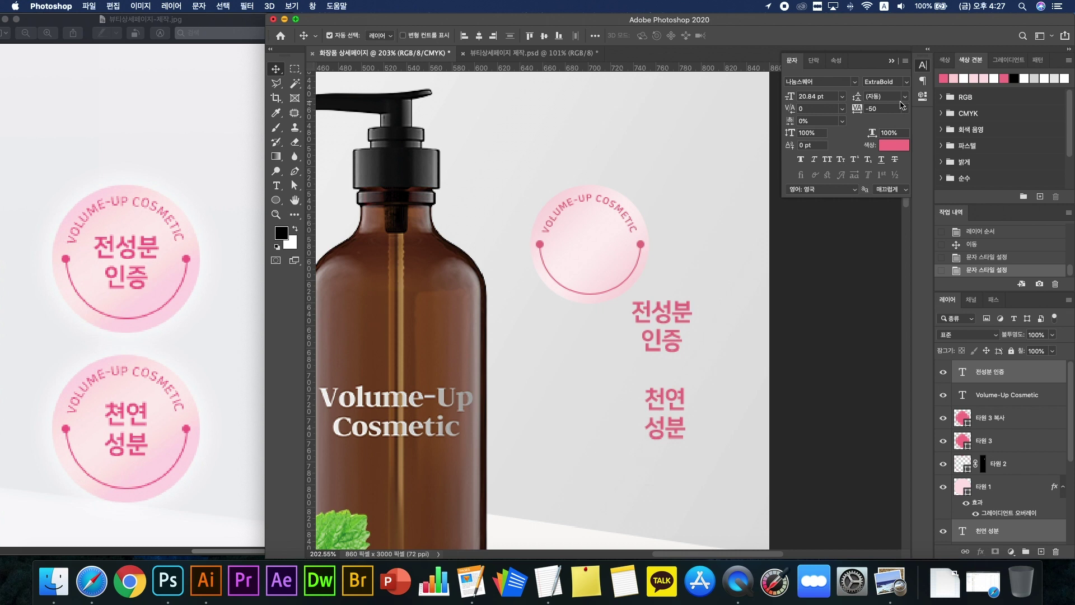
Step: Try a leading of 30 pt on both Korean badge texts and undo it
click(903, 99)
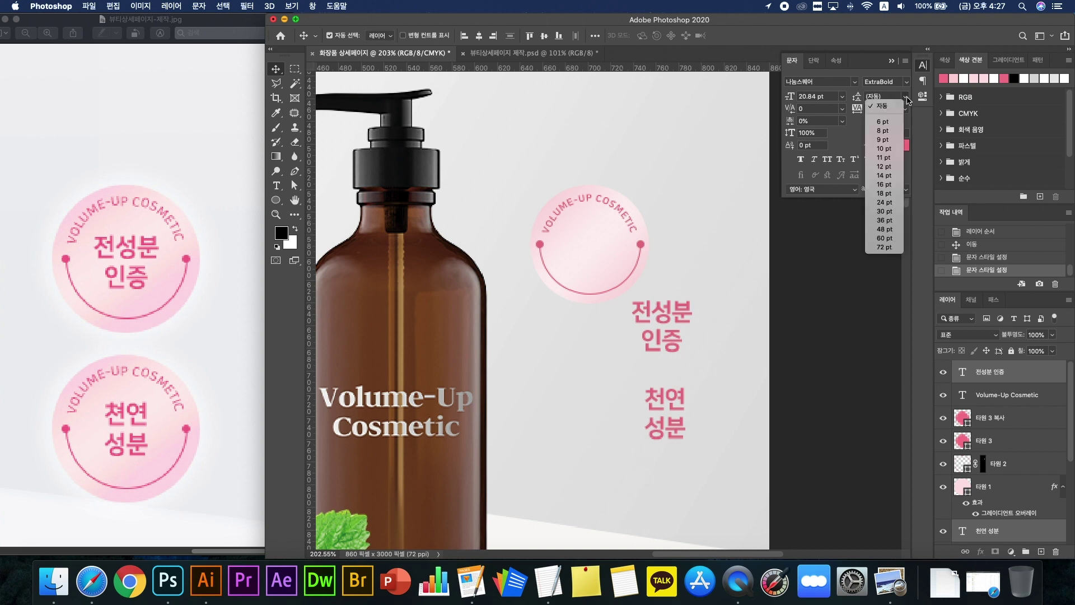
click(899, 217)
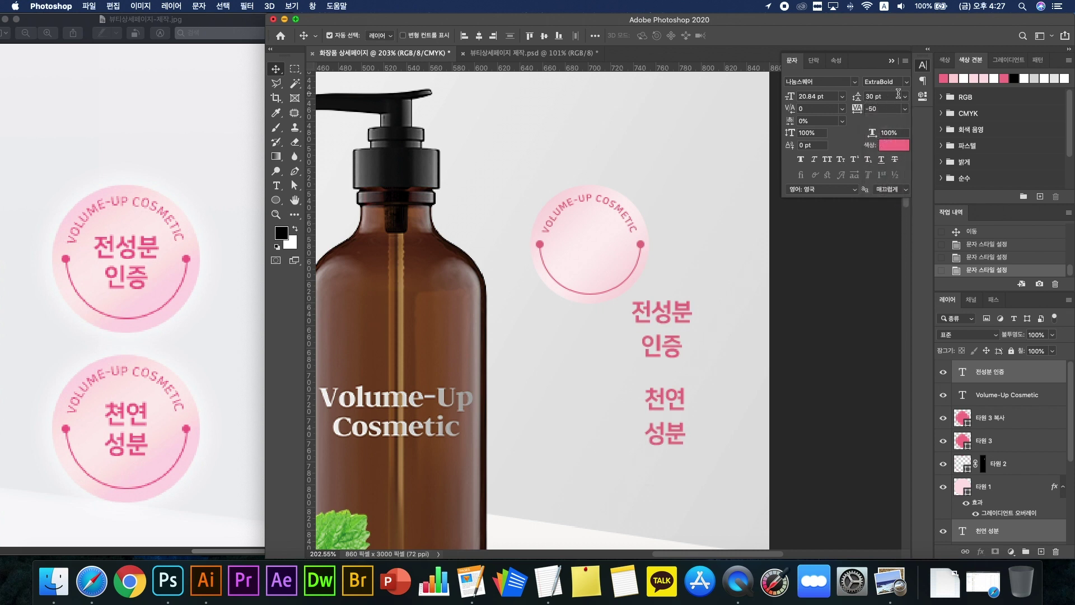
key(super+z)
click(903, 99)
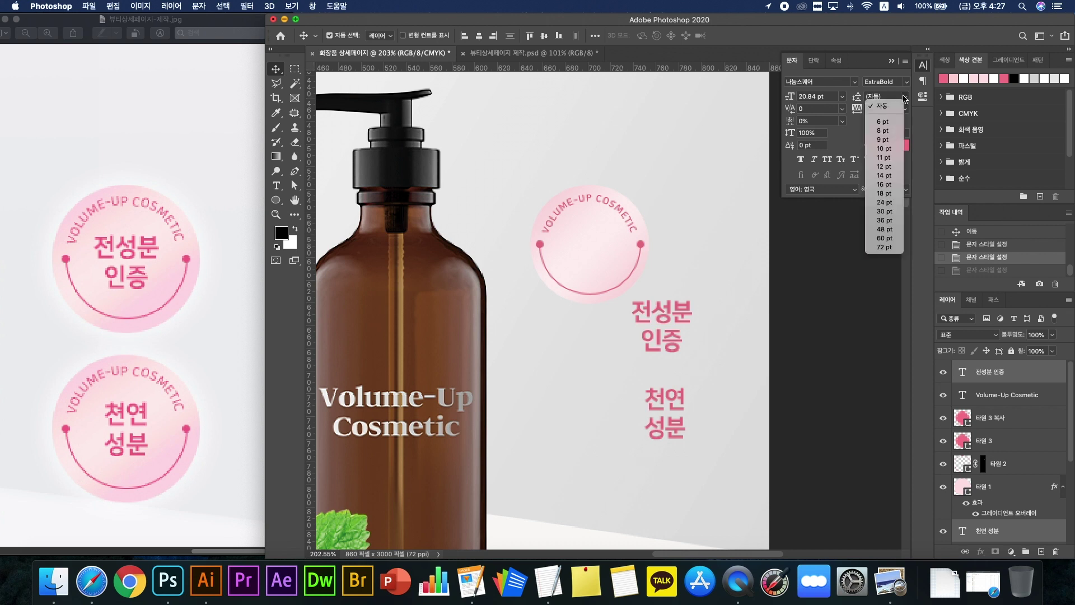
click(784, 156)
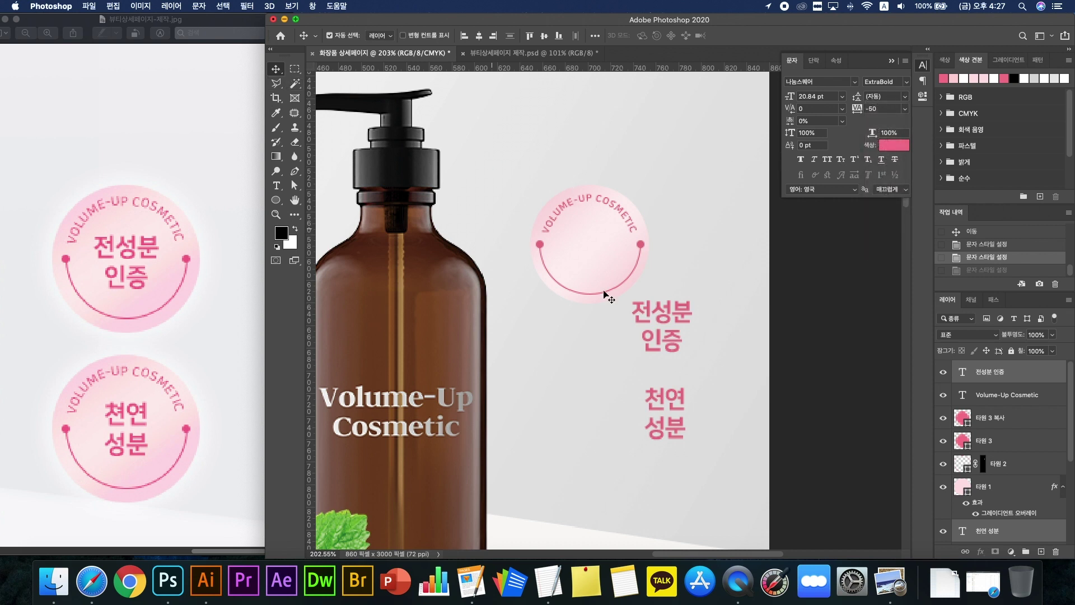
Step: Move both texts together so 전성분 인증 sits inside the badge, and set their font size to 19 pt
drag(662, 311, 592, 233)
click(814, 96)
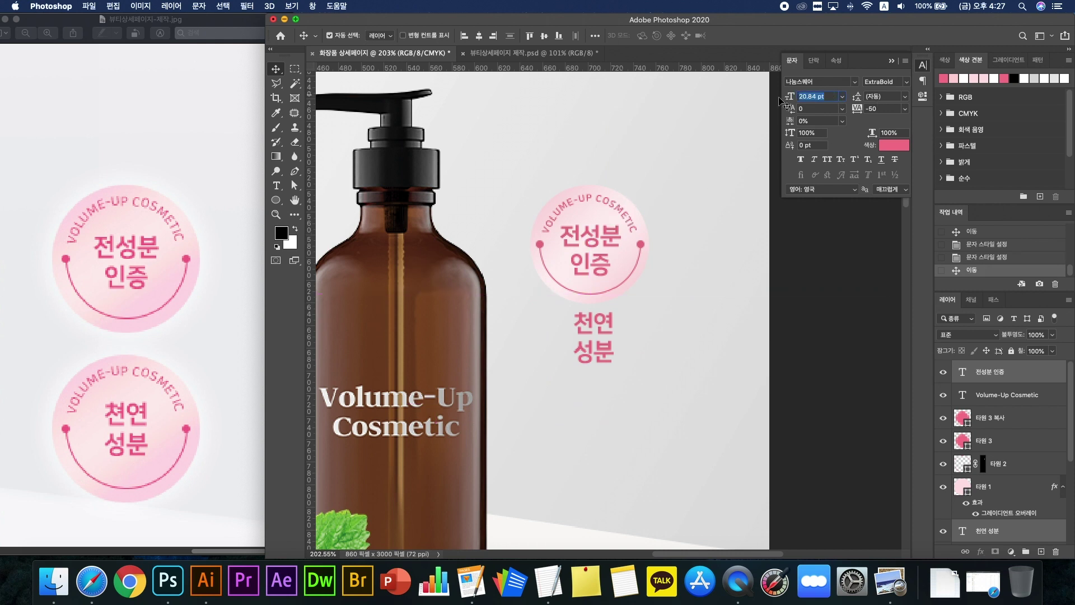
text(19)
key(Return)
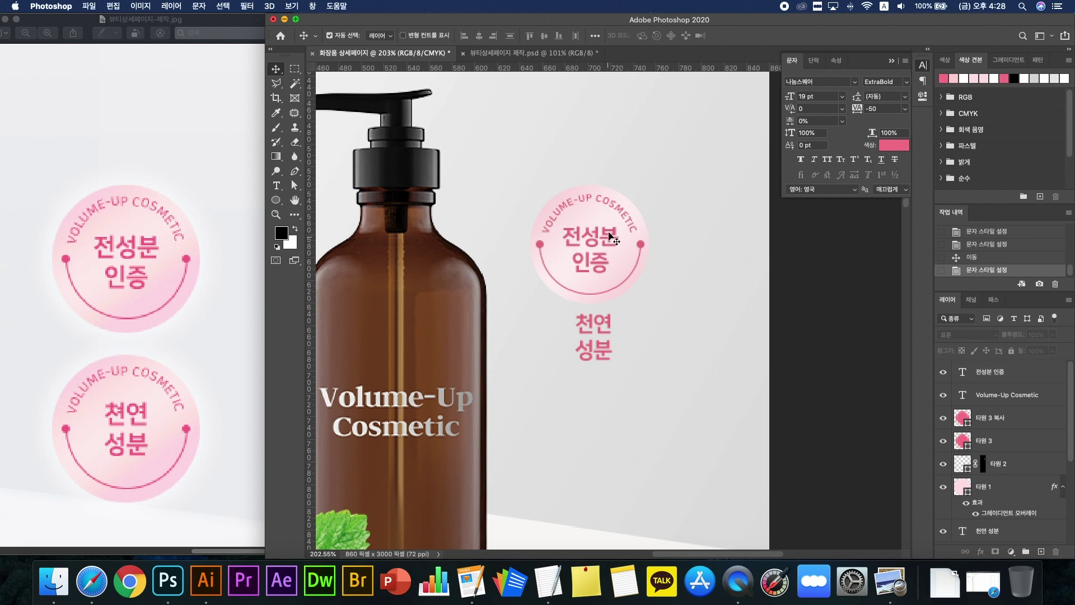
Step: Align the 전성분 인증 text's horizontal center with the badge circle
click(595, 255)
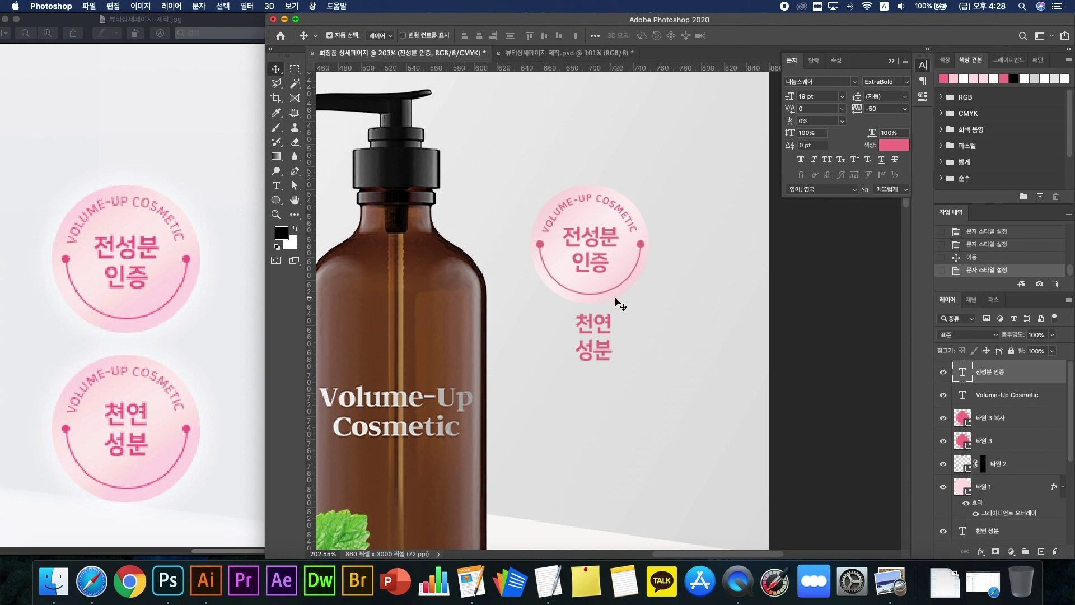
shift+click(616, 302)
click(480, 37)
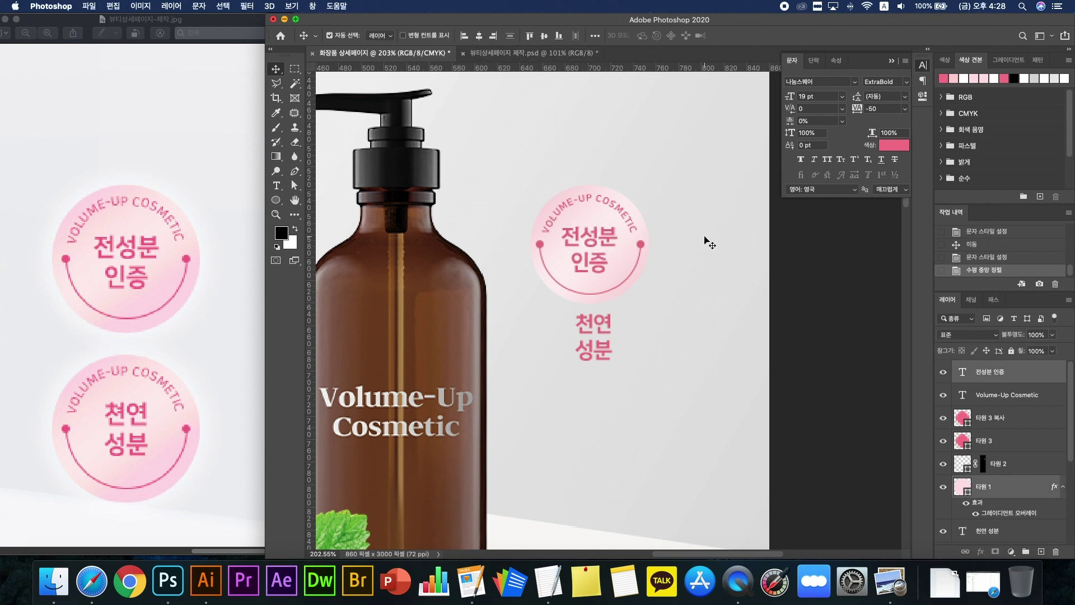
Step: Move the 천연 성분 text straight down away from the badge and nudge the 전성분 인증 text up slightly
drag(607, 341, 608, 510)
scroll(631, 387, down, 3)
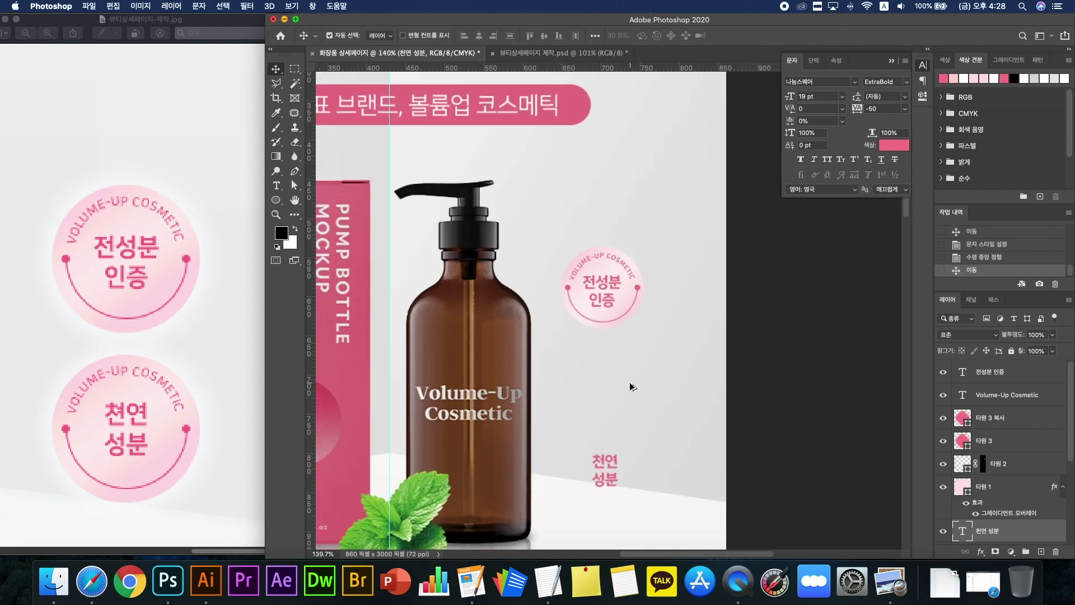
click(614, 302)
key(Up)
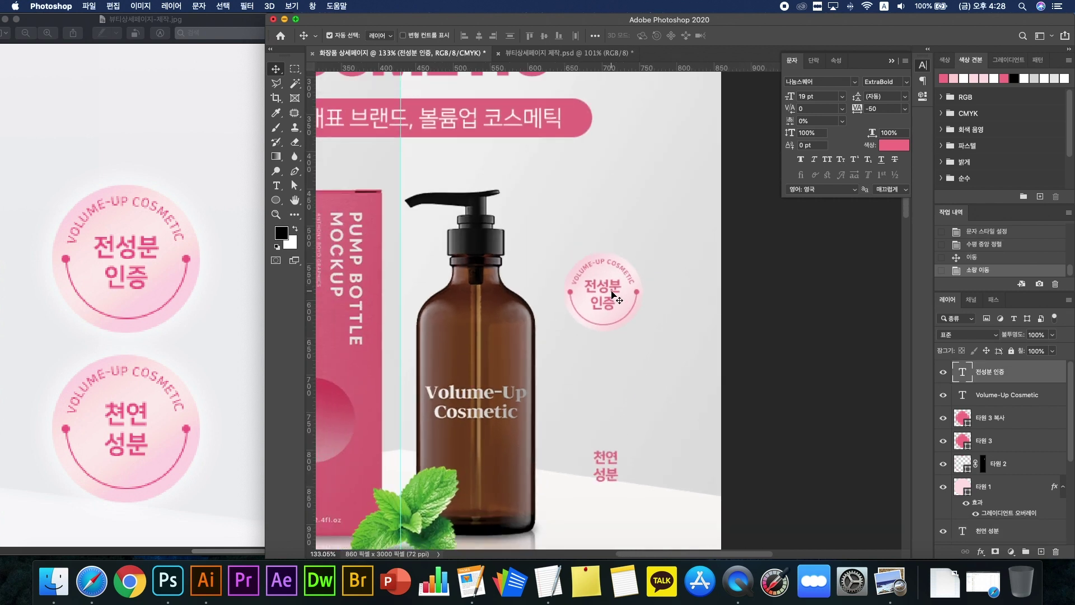
Step: Duplicate the complete badge with its texts, arc and dots directly below the original
drag(673, 358, 554, 230)
drag(623, 291, 625, 387)
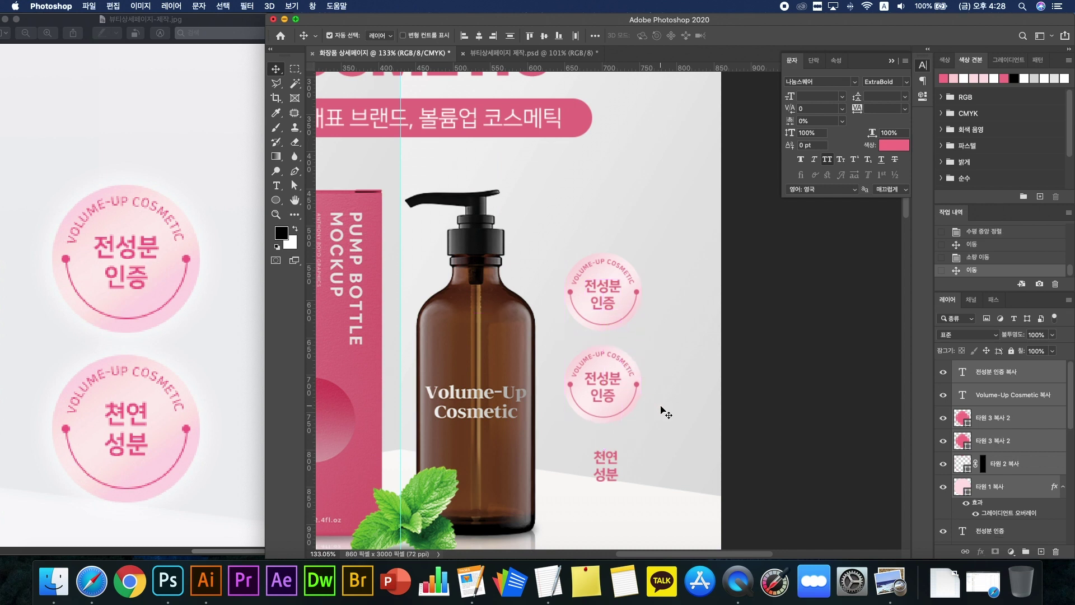
Step: Replace the lower badge's wording with 천연 성분 copied from the loose text, and delete that loose text layer
drag(610, 458, 611, 443)
double_click(611, 443)
key(super+c)
key(super+Return)
double_click(610, 397)
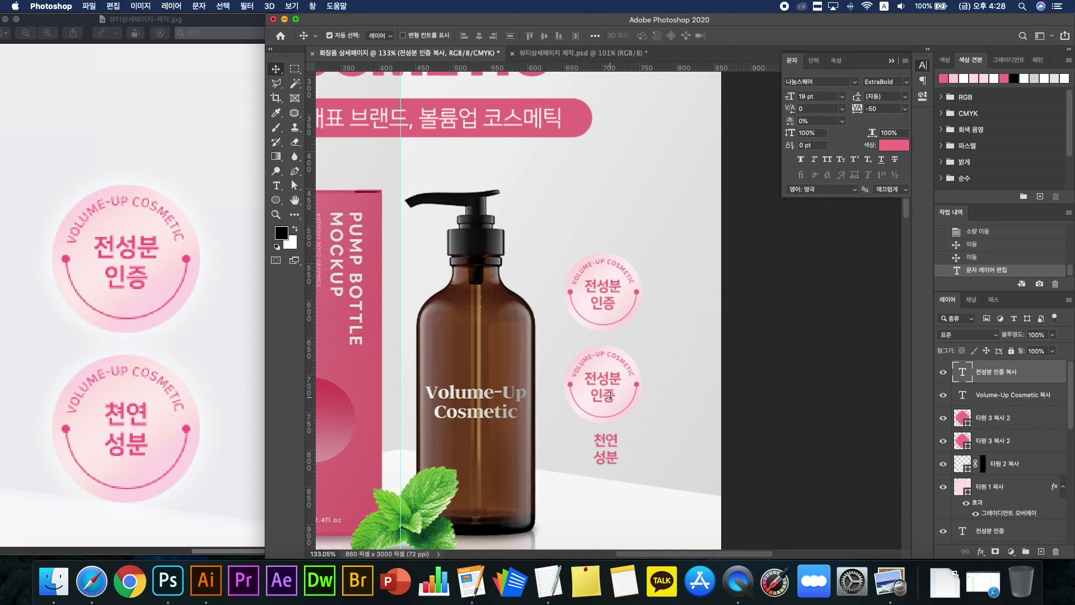
key(super+v)
key(super+Return)
click(606, 446)
key(Delete)
Step: Compare the size and placement of both badges on the full page with the reference image
scroll(726, 482, down, 1)
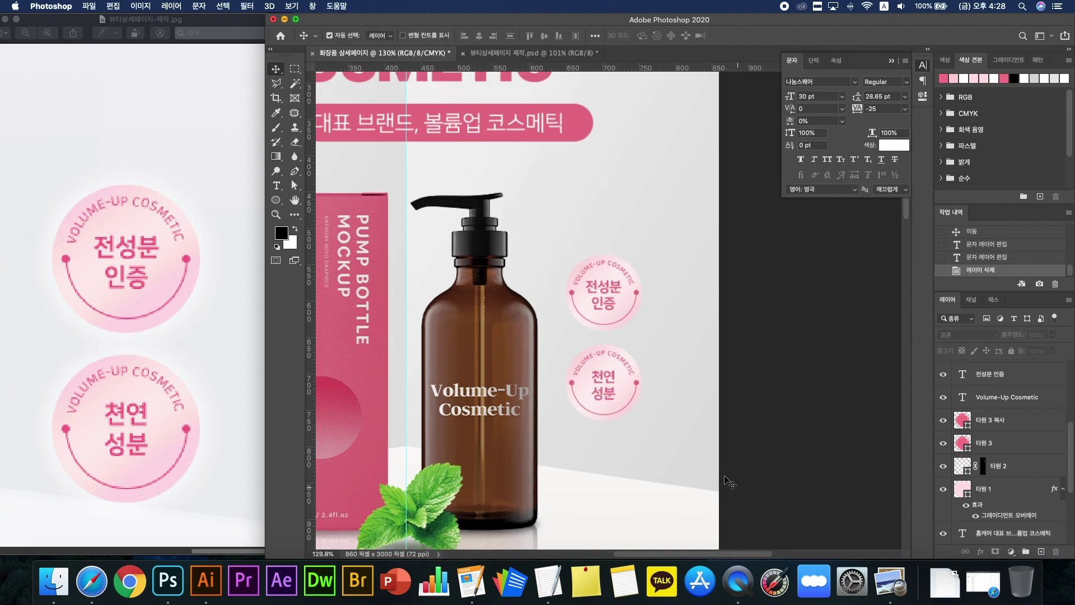
scroll(727, 481, down, 2)
click(231, 331)
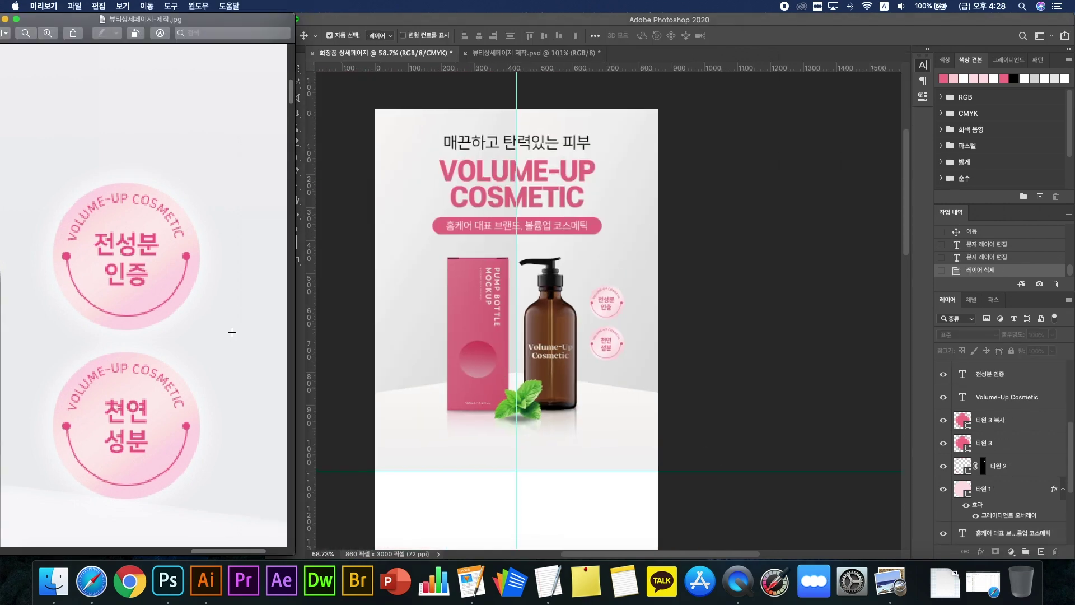
scroll(232, 332, down, 5)
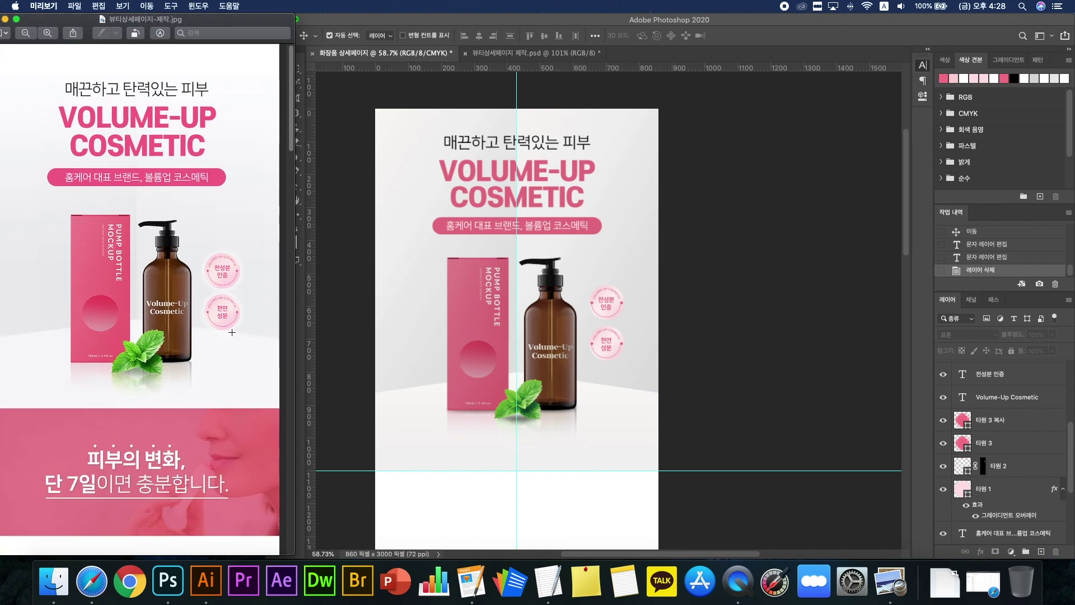
scroll(636, 338, up, 1)
click(575, 261)
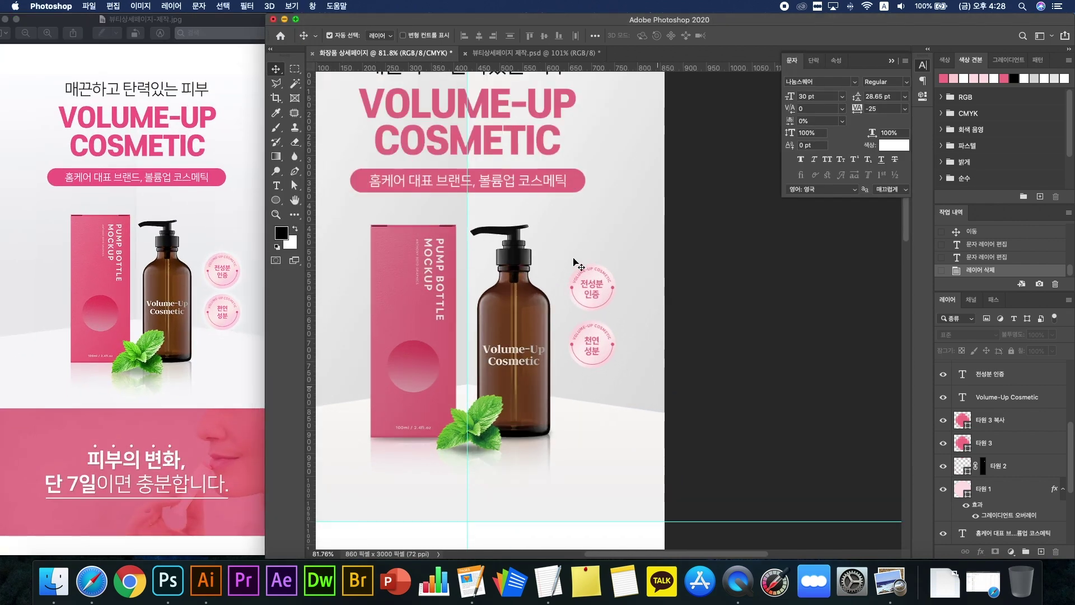
Step: Move both round badges slightly down beside the bottle, enlarge them to about 105%, and compare them with the reference
drag(577, 263, 648, 381)
mouse_move(596, 299)
mouse_down()
mouse_move(596, 325)
mouse_move(592, 288)
mouse_up()
key(ctrl+t)
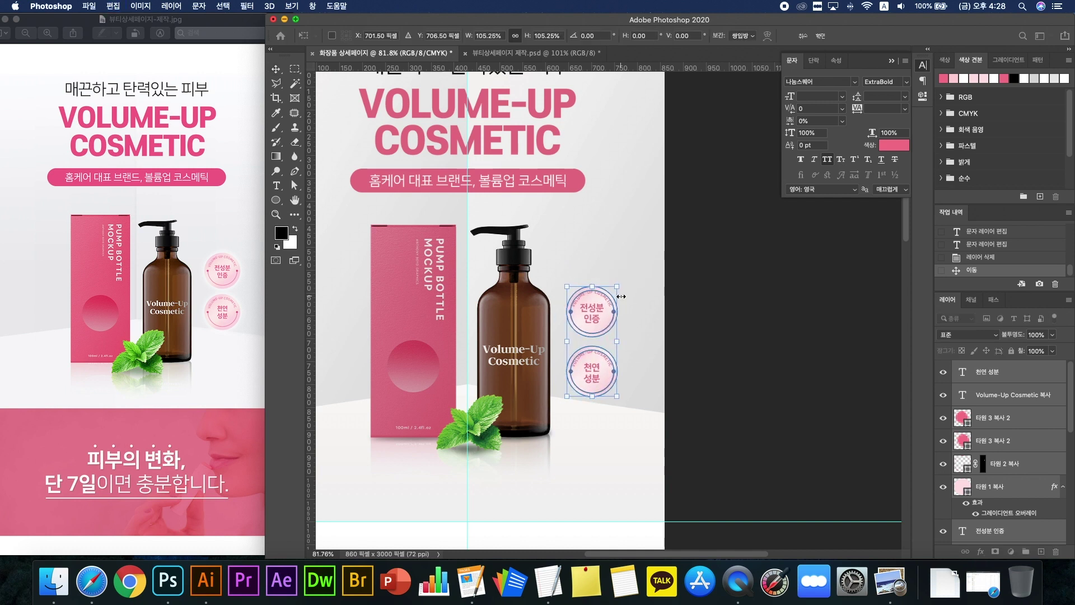
key(Return)
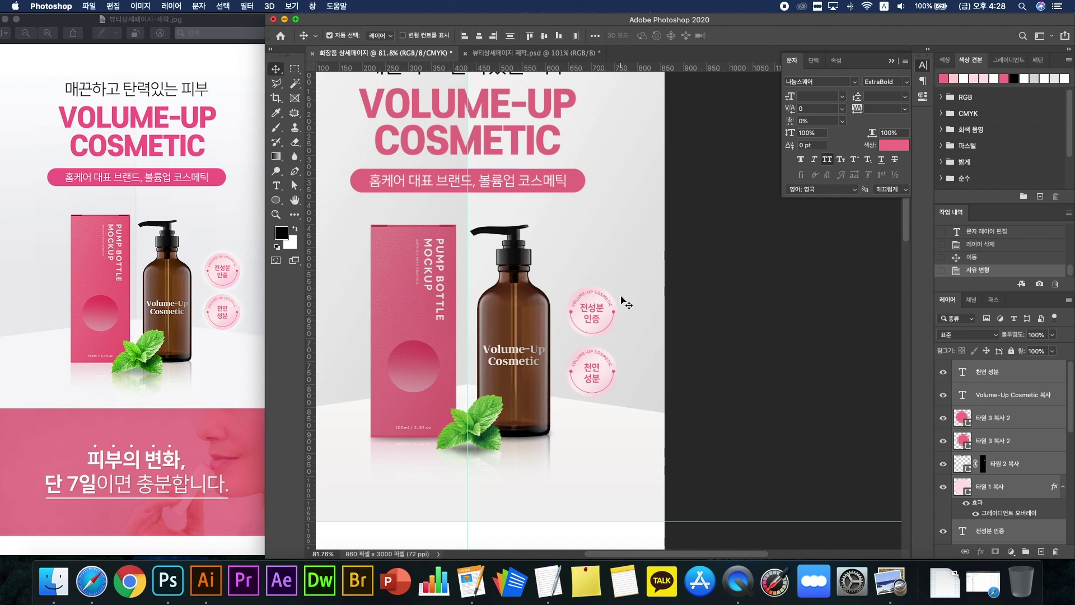
click(223, 275)
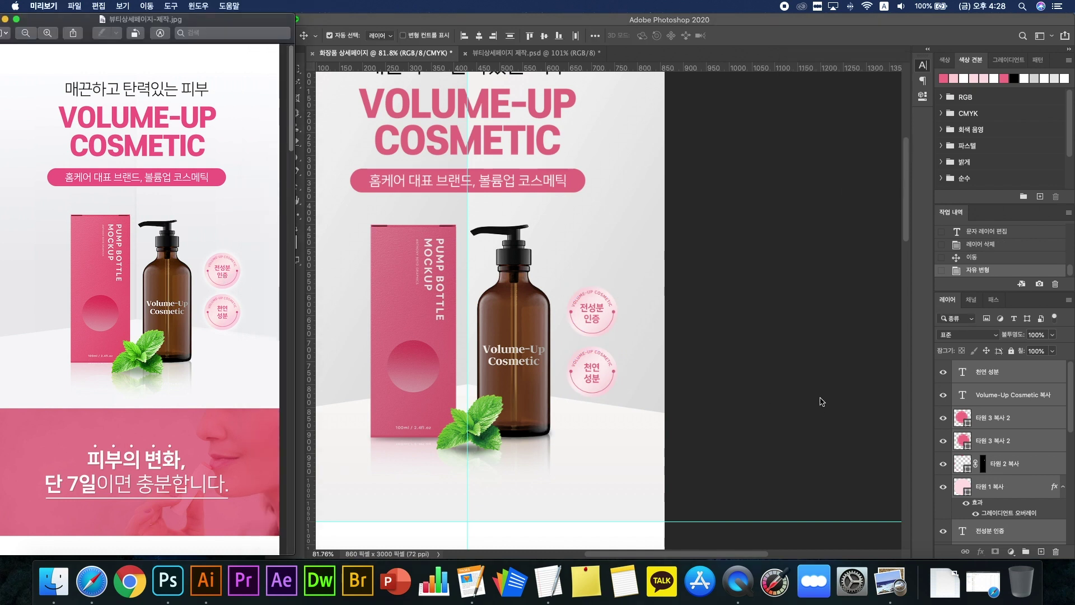
click(731, 387)
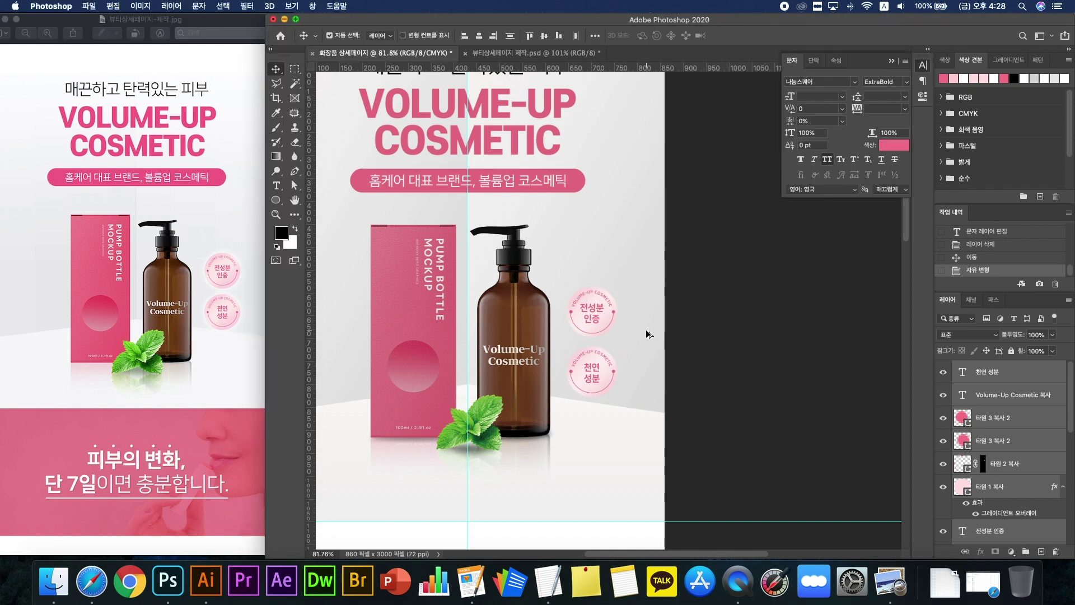
Step: Add a white outer glow with a size of 32 px to the 전성분 인증 badge's circle and adjust the glow's opacity
scroll(648, 333, up, 4)
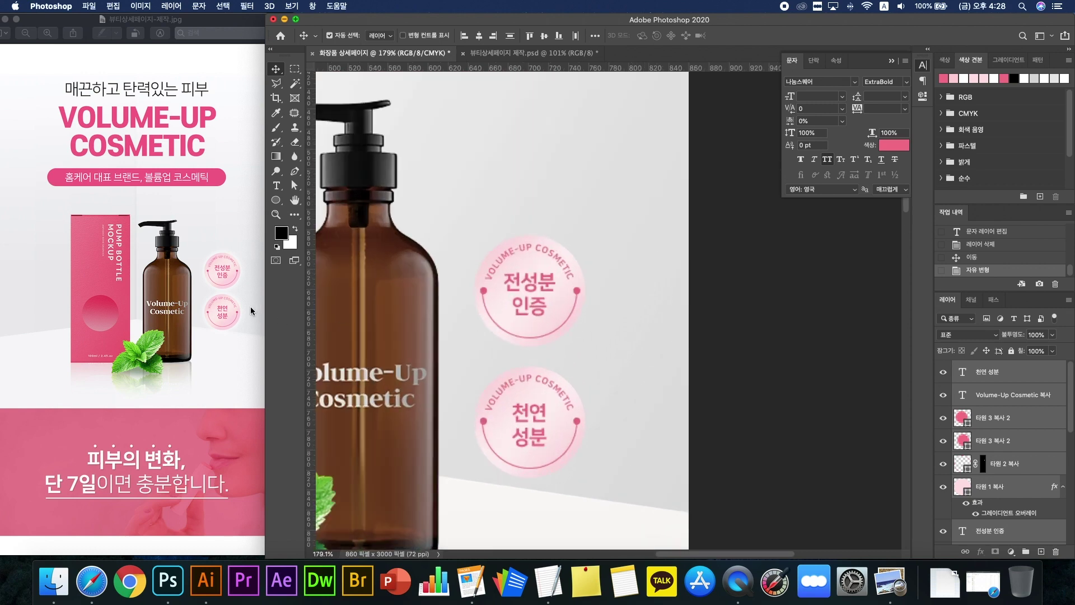
click(234, 277)
scroll(234, 277, up, 5)
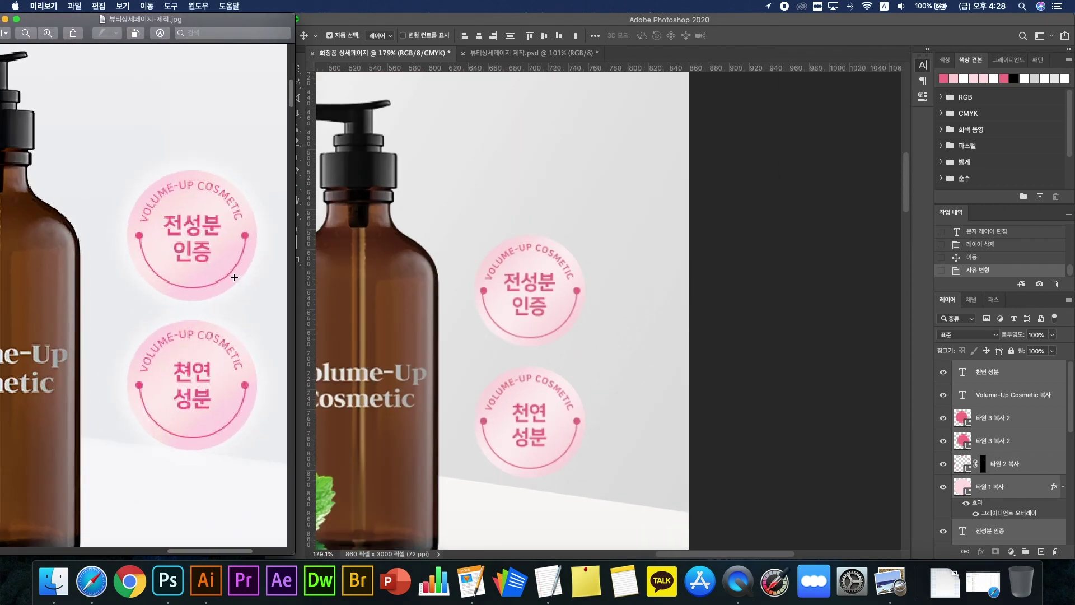
click(311, 100)
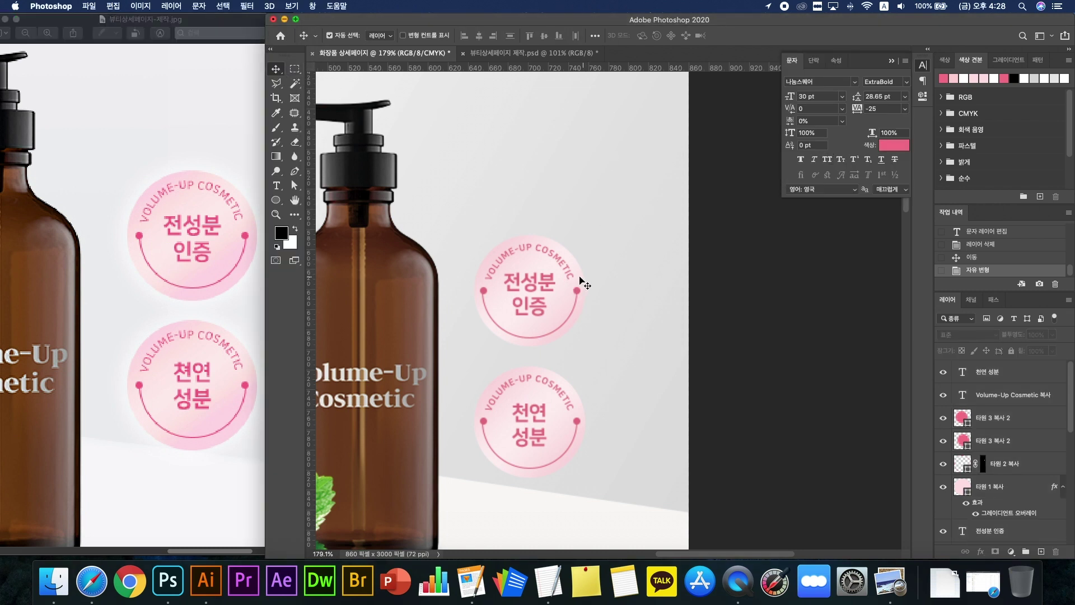
click(585, 286)
scroll(1000, 512, down, 3)
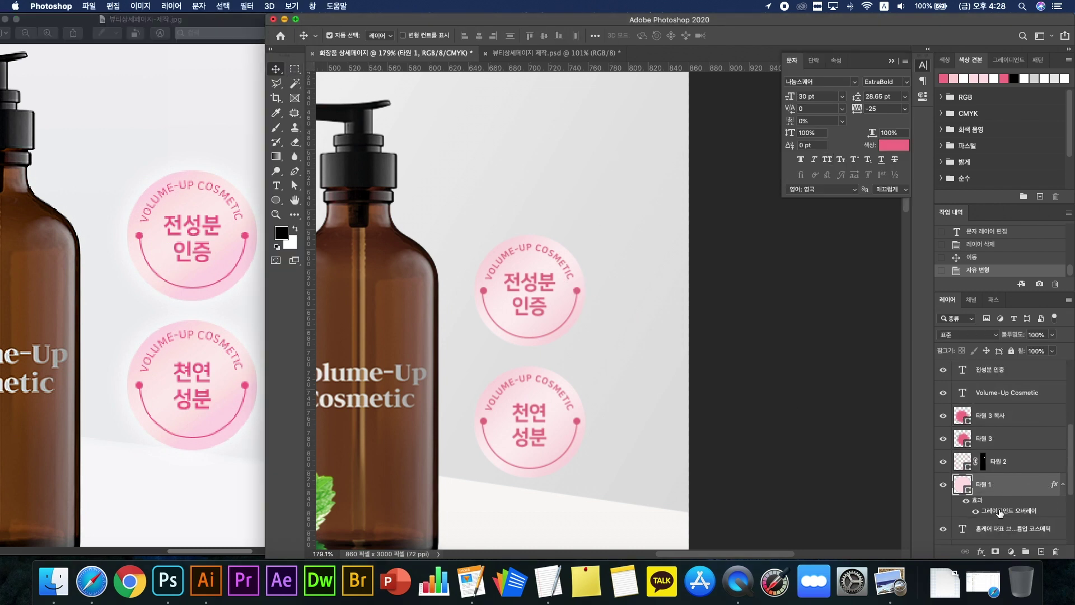
double_click(999, 512)
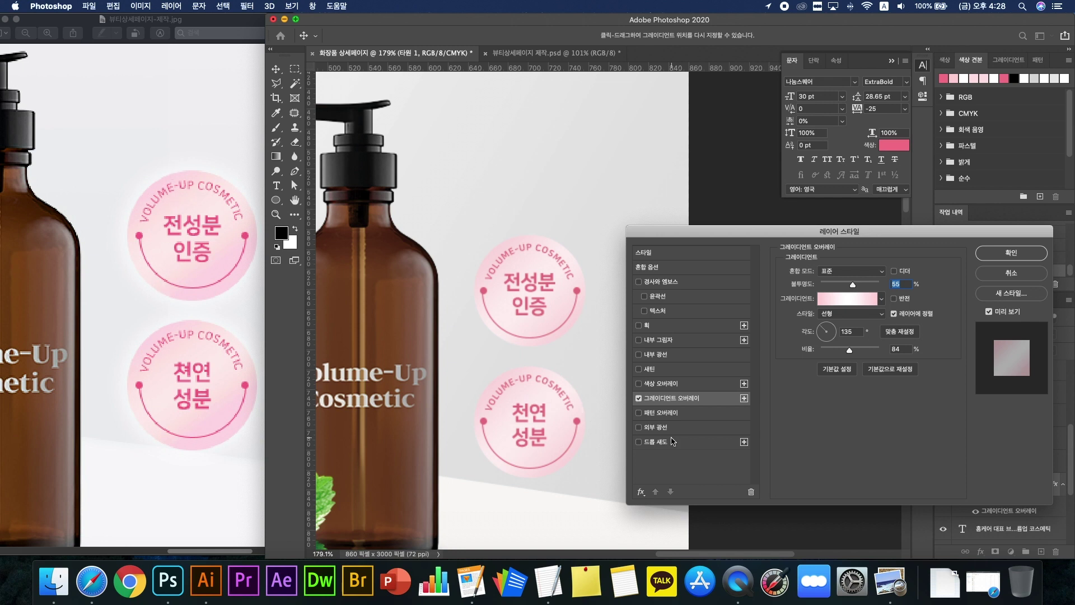
click(675, 427)
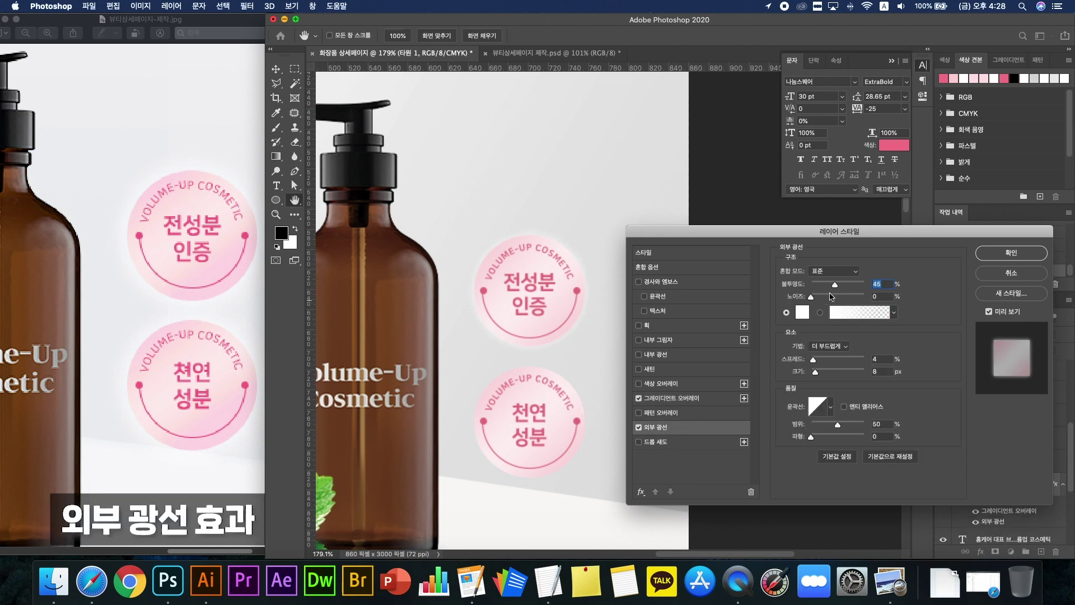
drag(821, 371, 820, 373)
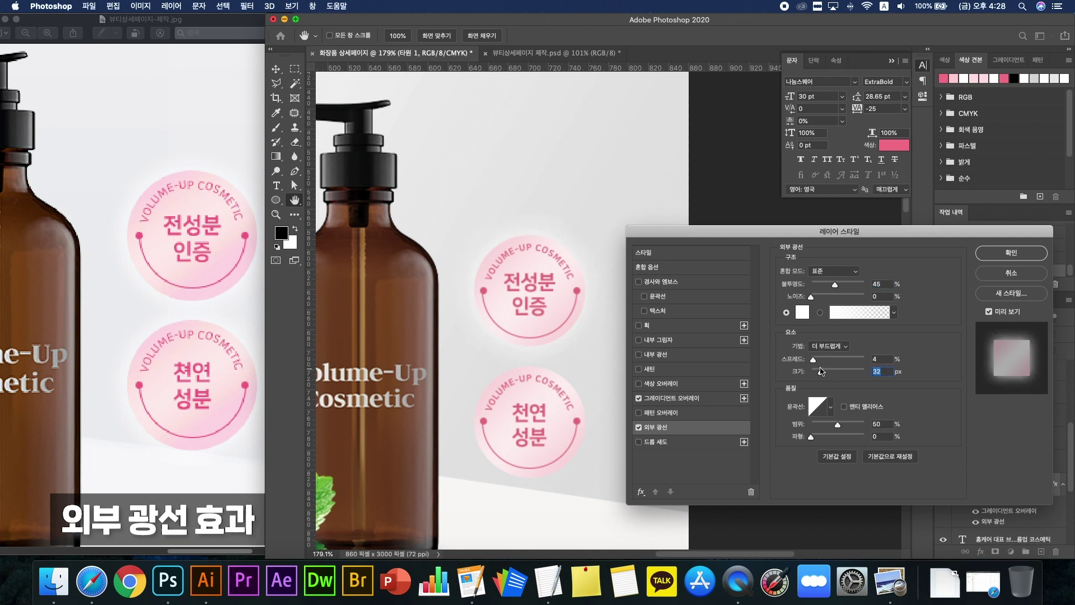
drag(844, 283, 835, 284)
click(1010, 252)
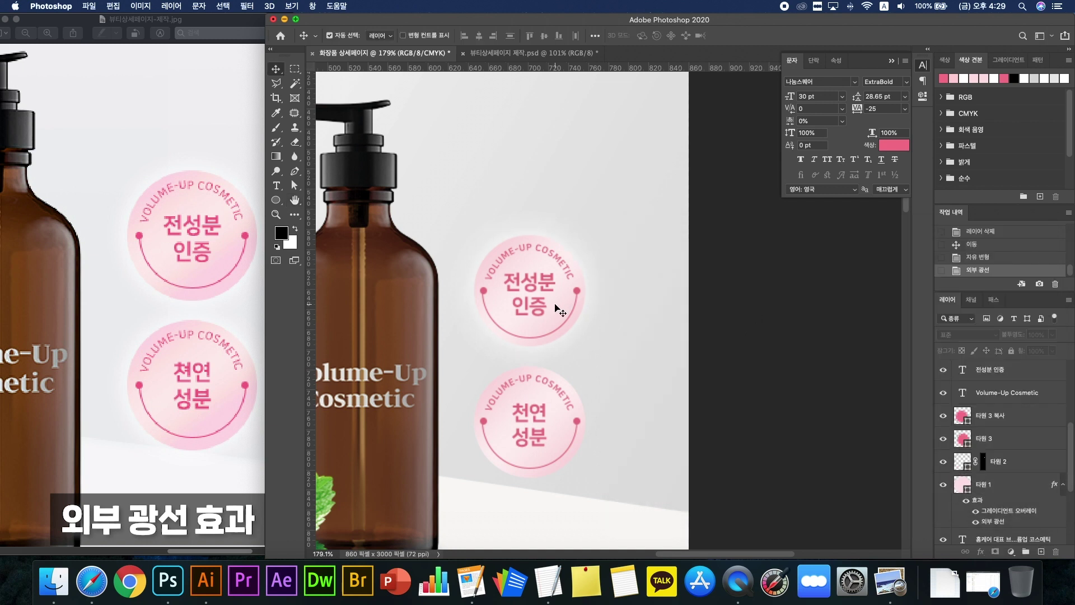
Step: Copy the layer effects of the 전성분 인증 badge's circle onto the 천연 성분 badge's circle
scroll(560, 313, up, 2)
click(568, 339)
scroll(966, 472, down, 3)
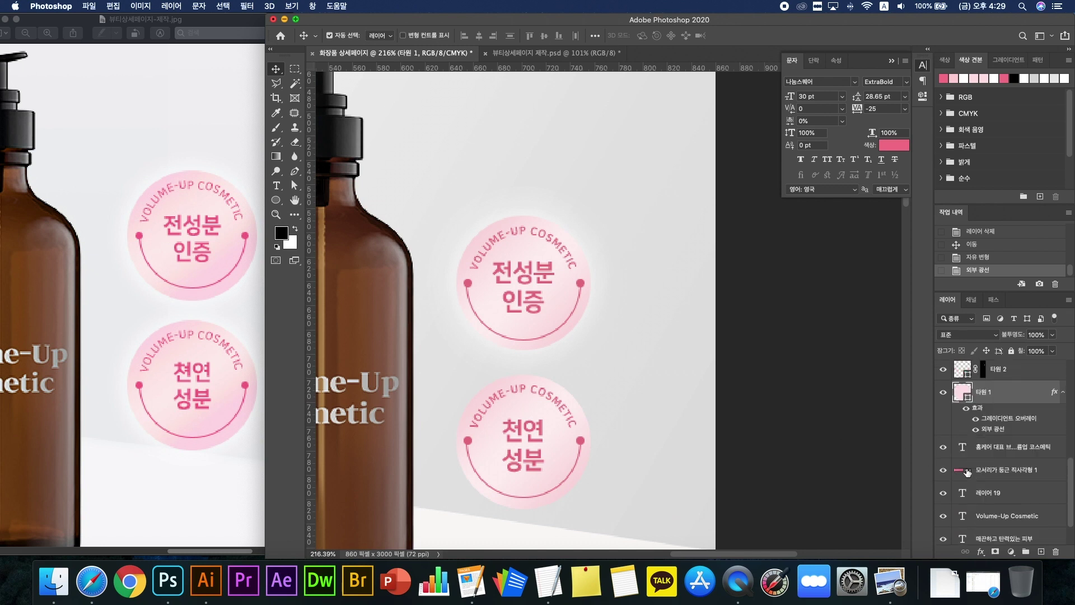
scroll(979, 412, up, 6)
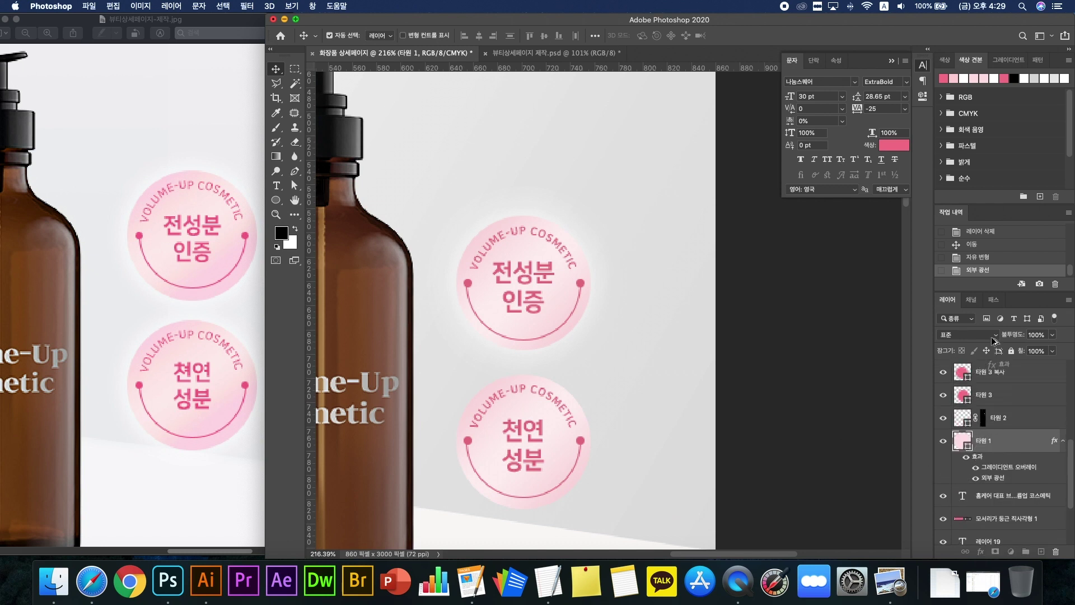
drag(988, 417, 976, 481)
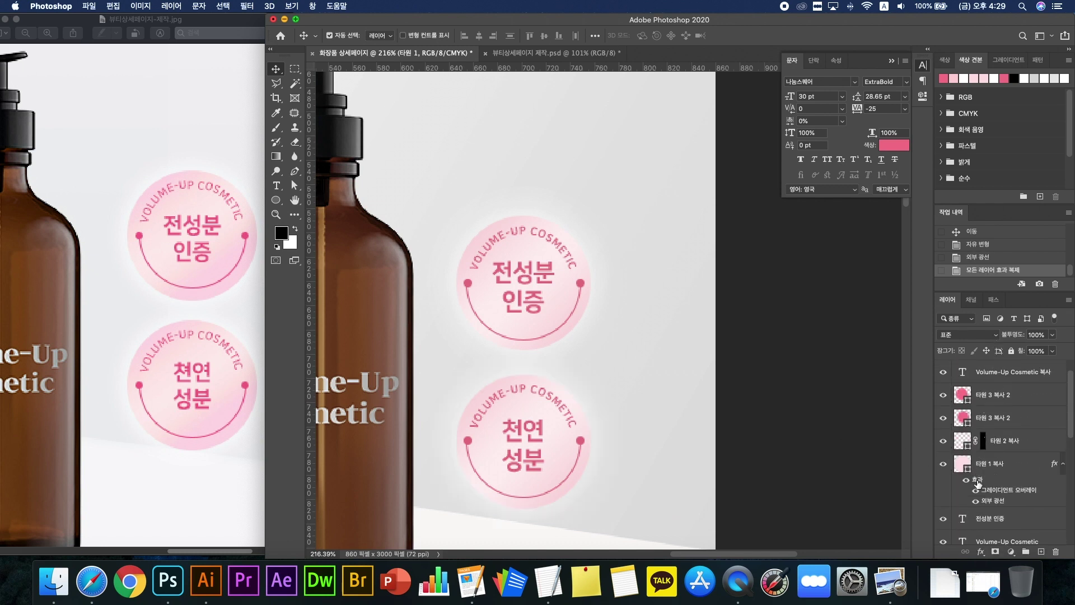
click(679, 398)
scroll(680, 398, down, 10)
scroll(679, 398, up, 5)
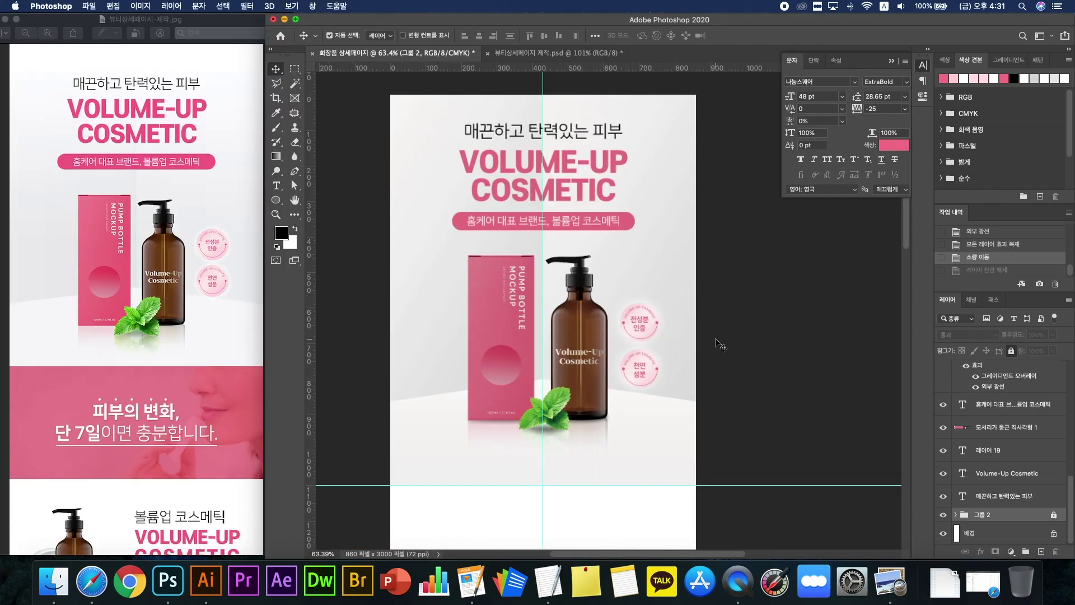
Step: Unlock the 그룹 2 layer group
click(709, 327)
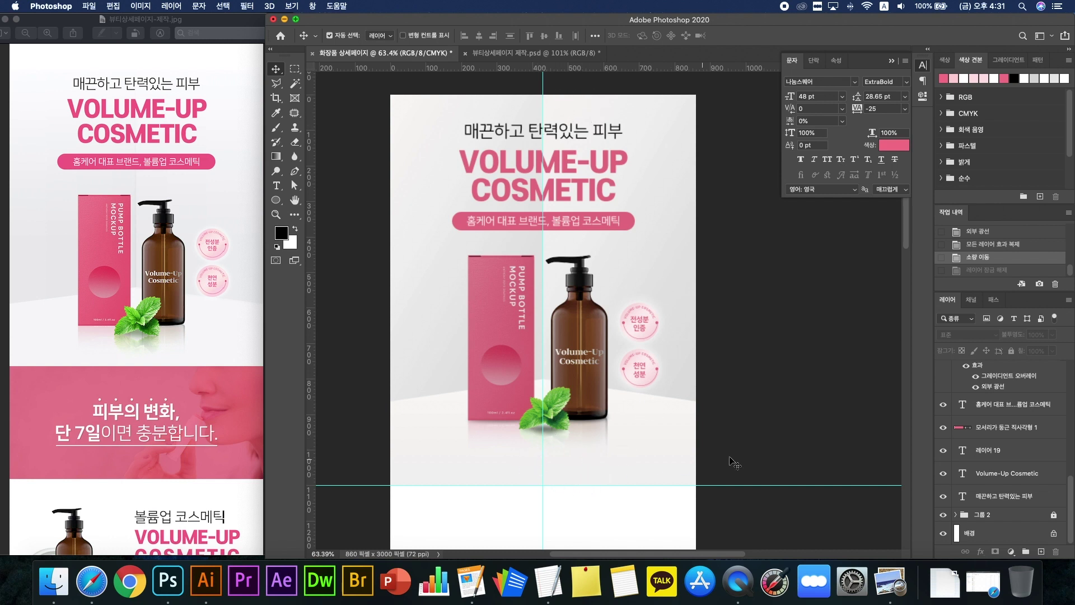
click(1003, 518)
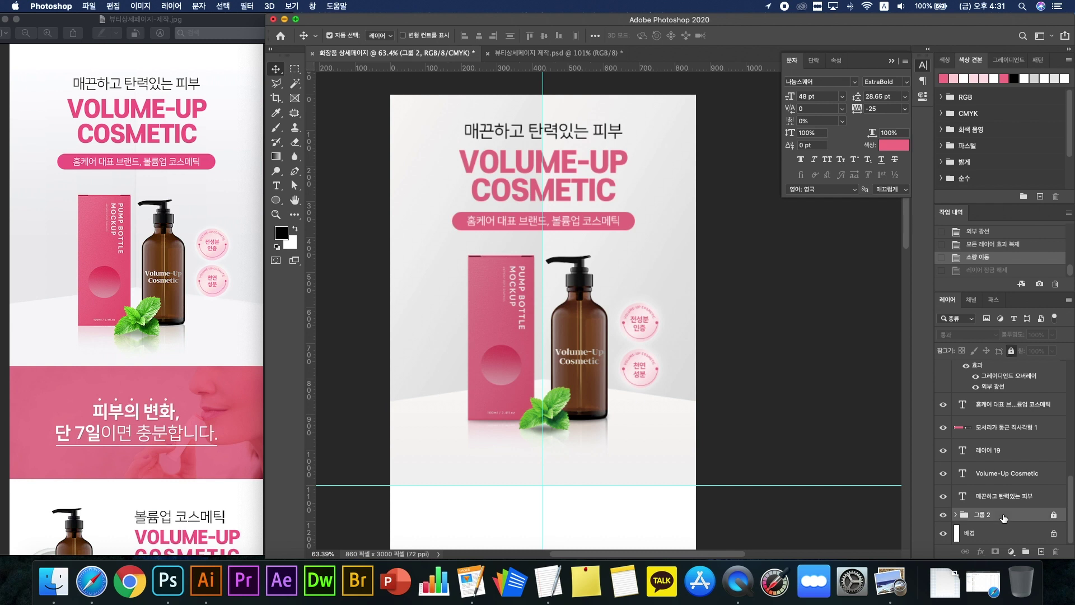
click(1014, 353)
click(741, 464)
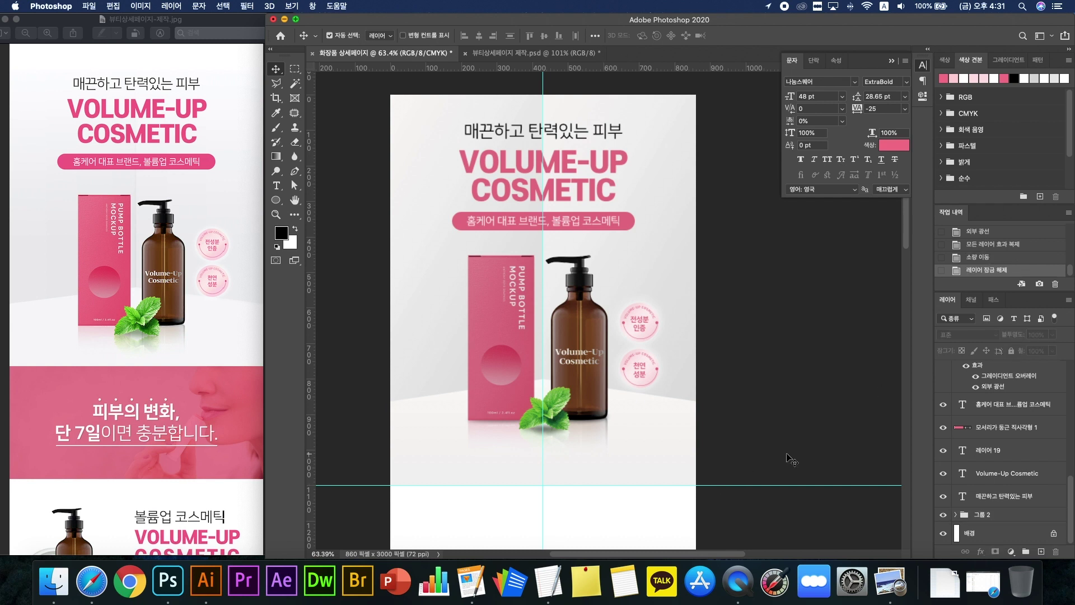
Step: Lock the three background shape layers 사각형 1, 사각형 1 복사 and 사각형 2
click(686, 434)
shift+click(692, 374)
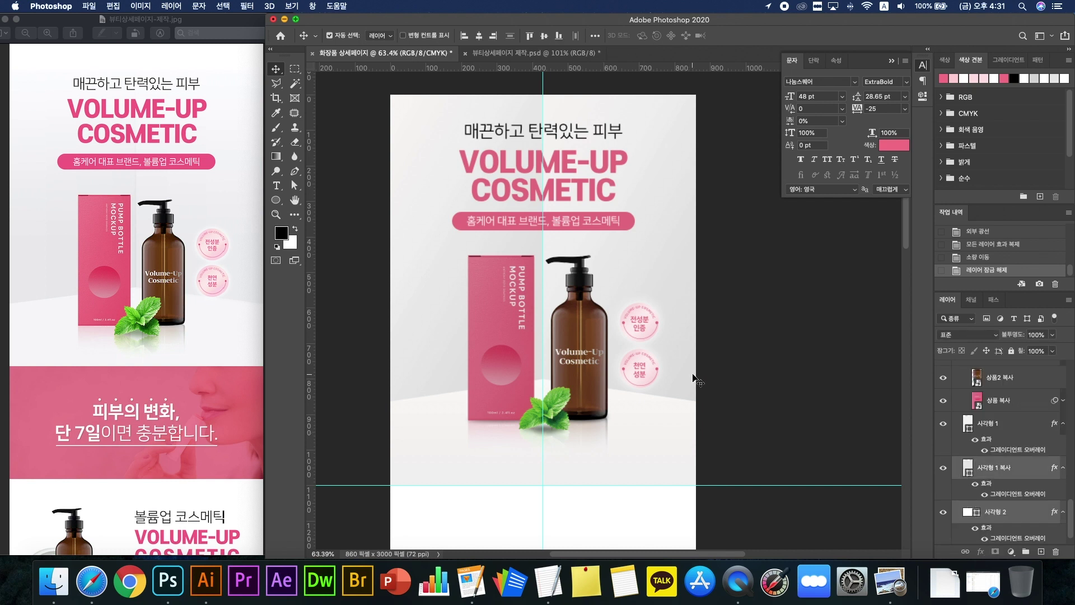
shift+click(988, 425)
click(1011, 351)
scroll(1004, 448, down, 1)
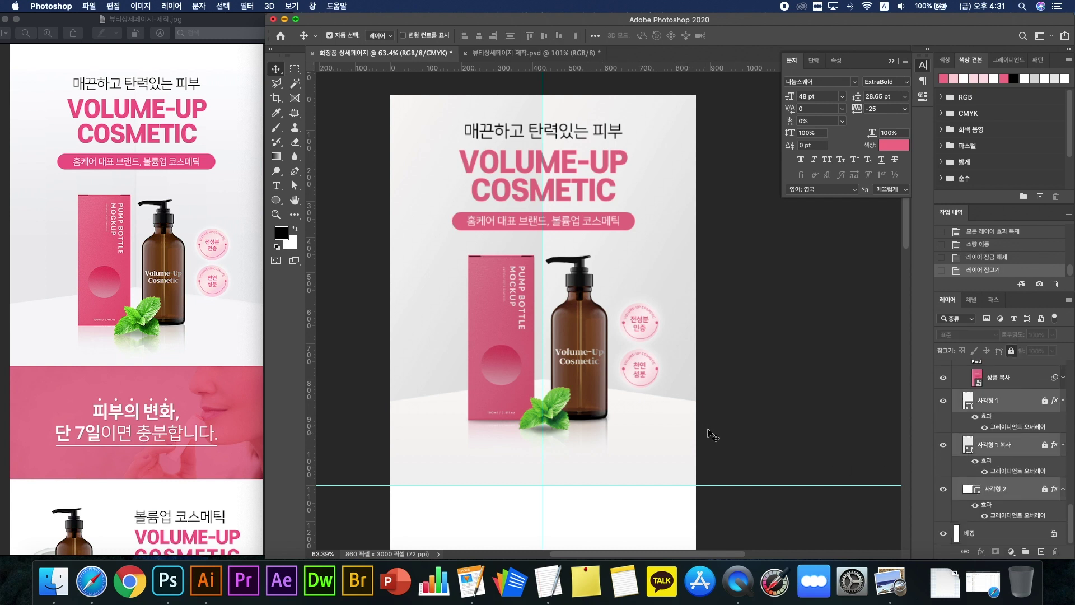
Step: Move all the titles, products and badges together down by 28 px, leaving the background shapes in place
drag(662, 410, 426, 75)
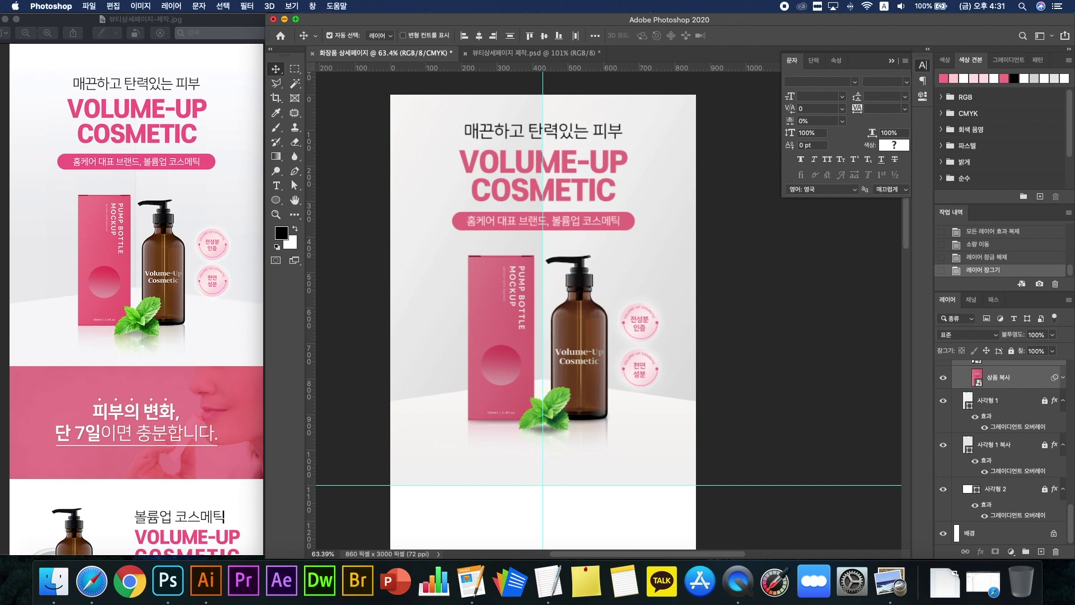
super+click(1009, 495)
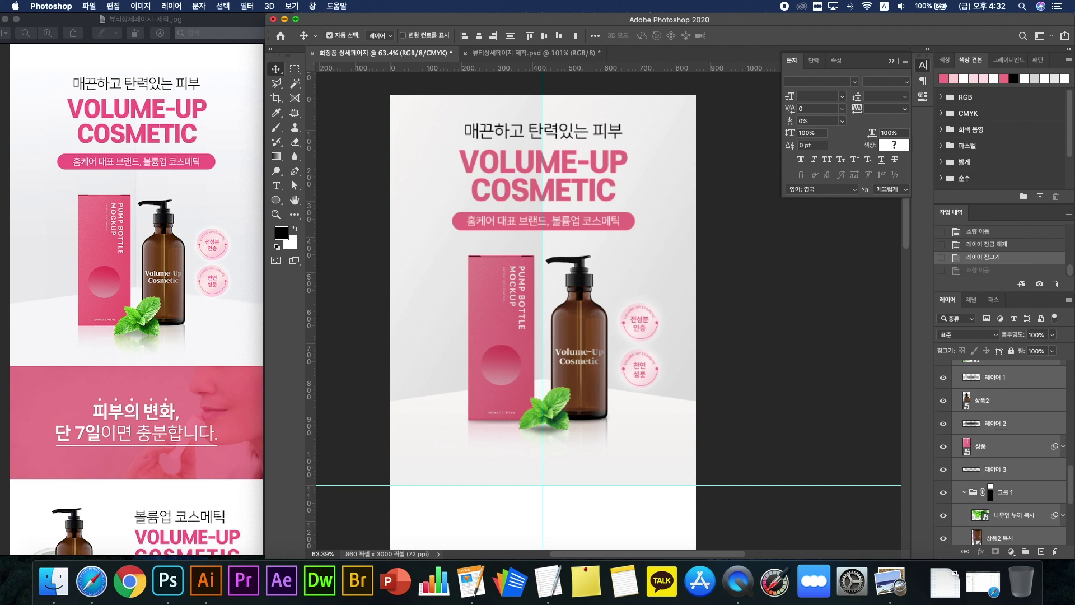
key(shift+Down)
key(shift+Down)
key(shift+Down)
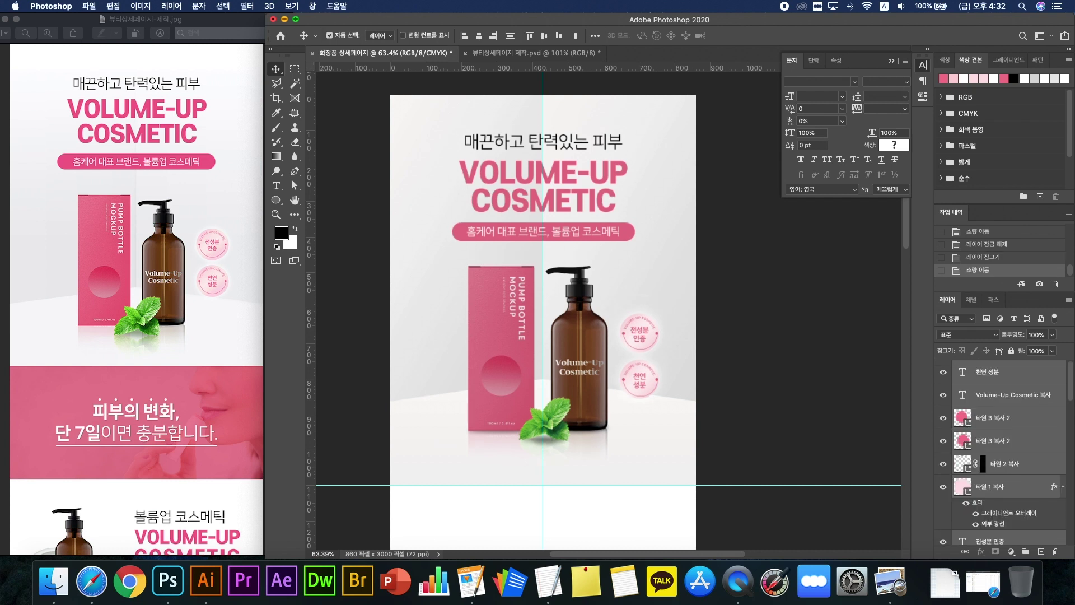
key(Up)
key(Up)
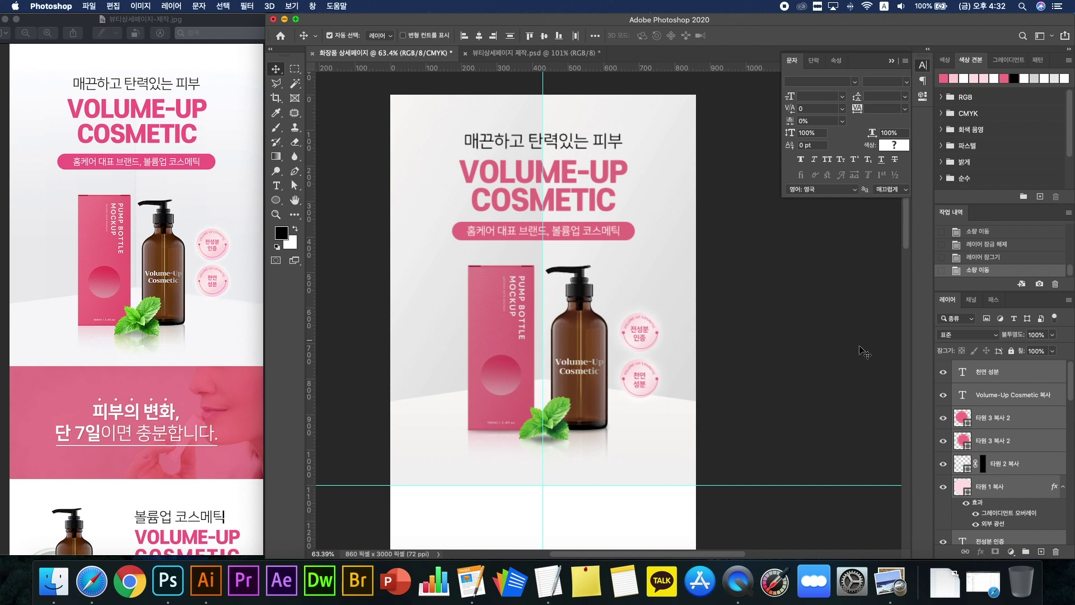
click(834, 351)
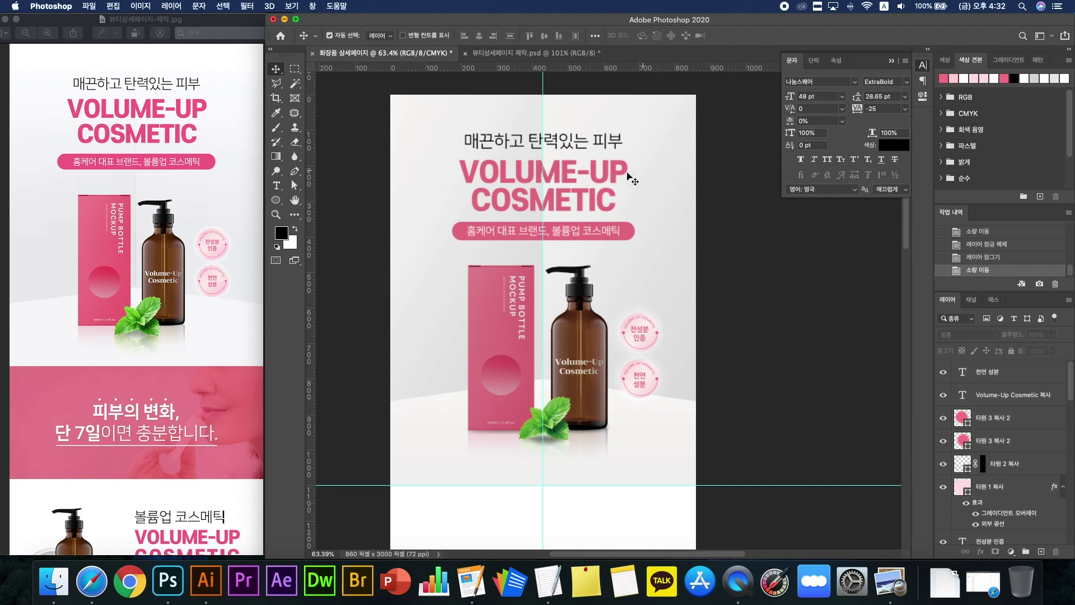
Step: Set the font weight of the top line 매끈하고 탄력있는 피부 to Light
click(586, 143)
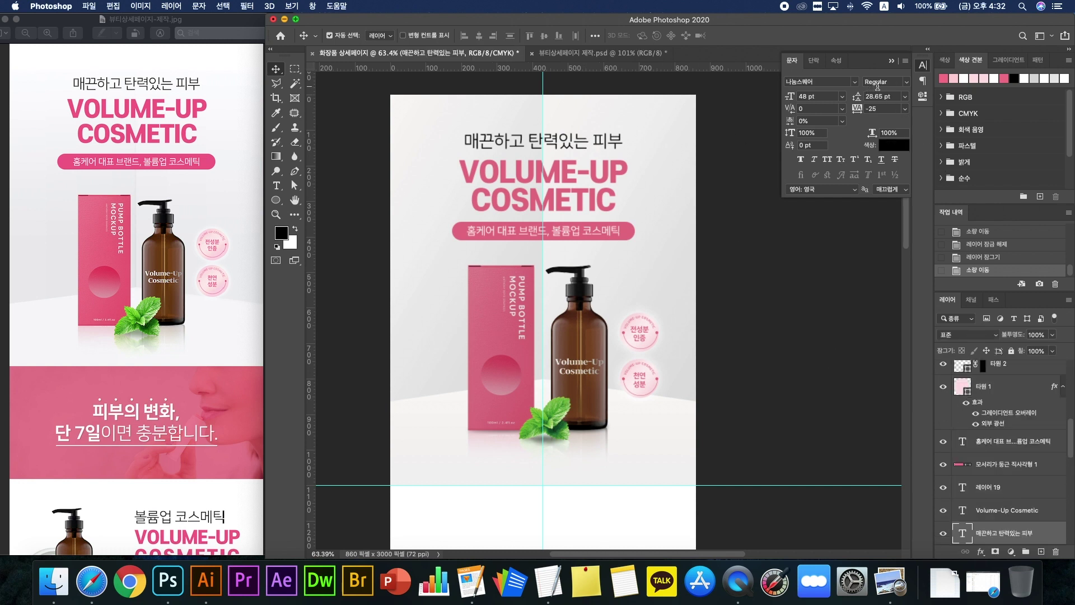
click(908, 85)
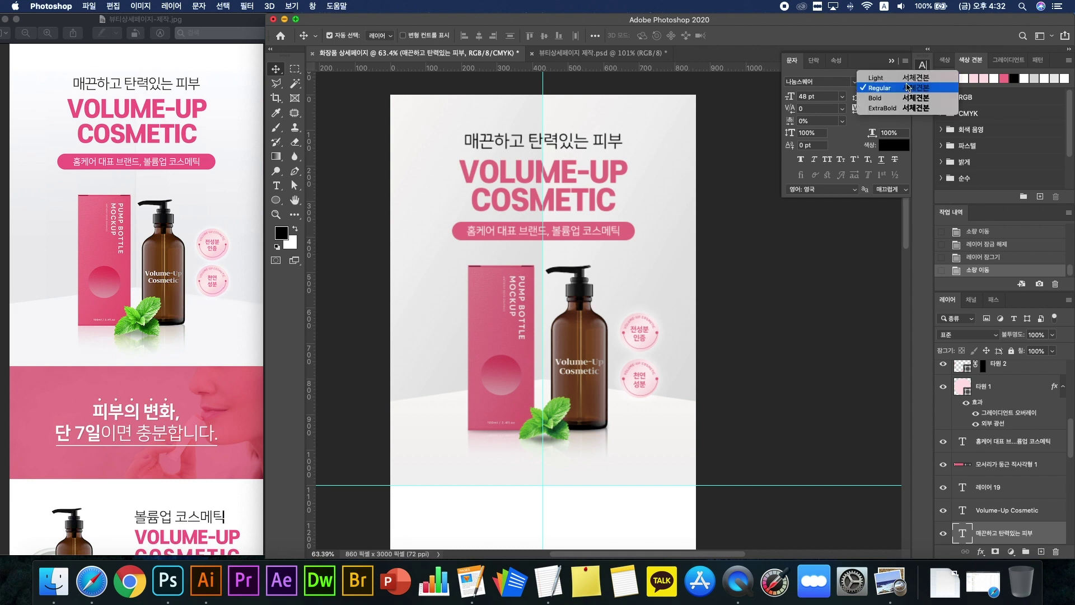
click(907, 75)
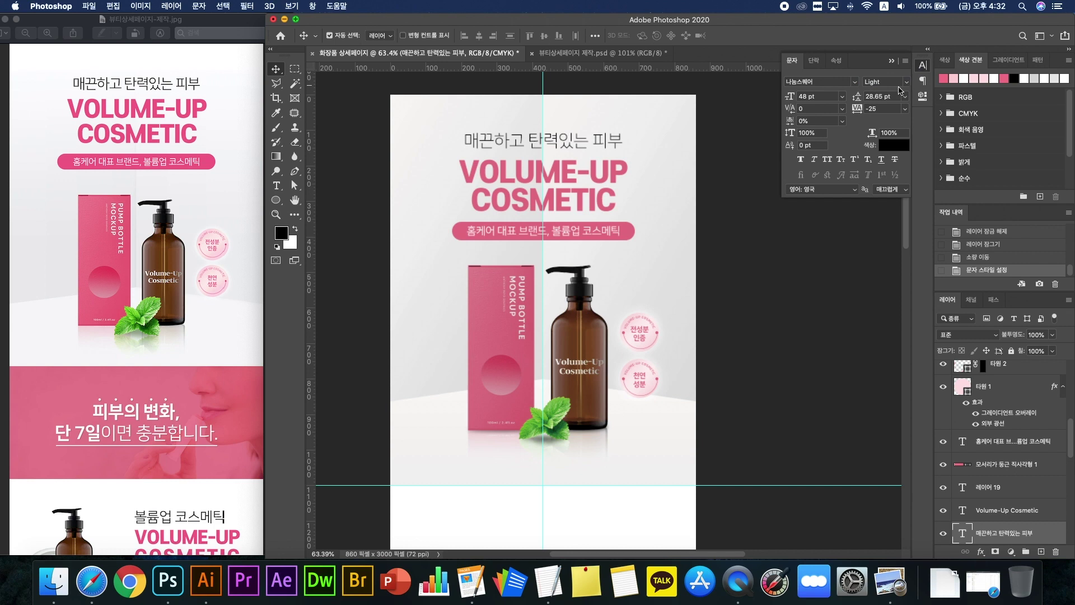
click(749, 160)
scroll(647, 147, up, 5)
scroll(646, 148, down, 5)
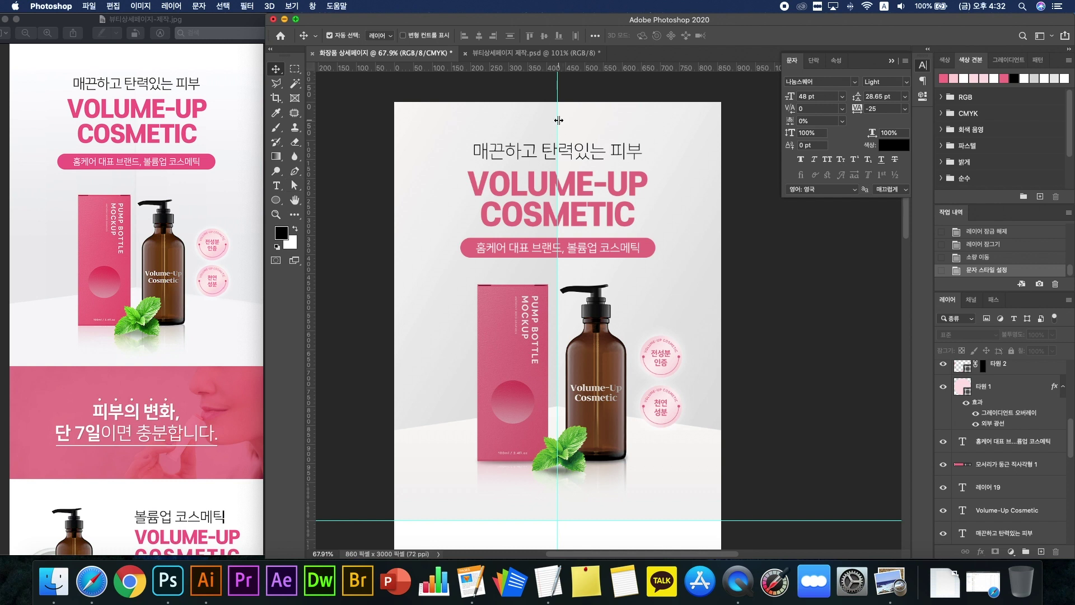
Step: Move the vertical centre guide off the canvas, past the page's left edge
drag(558, 120, 360, 120)
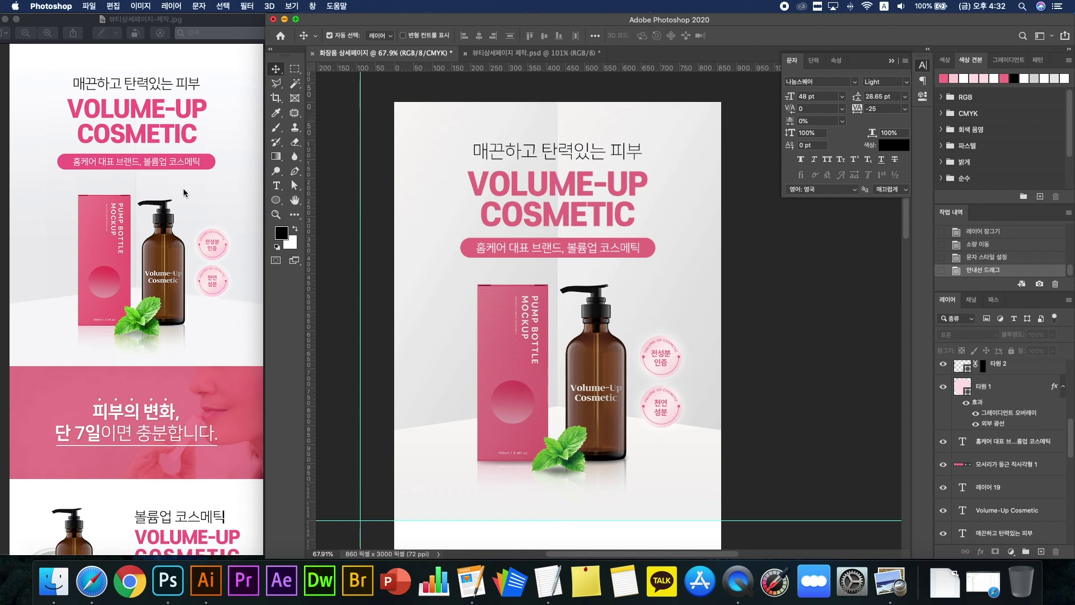
scroll(551, 187, up, 2)
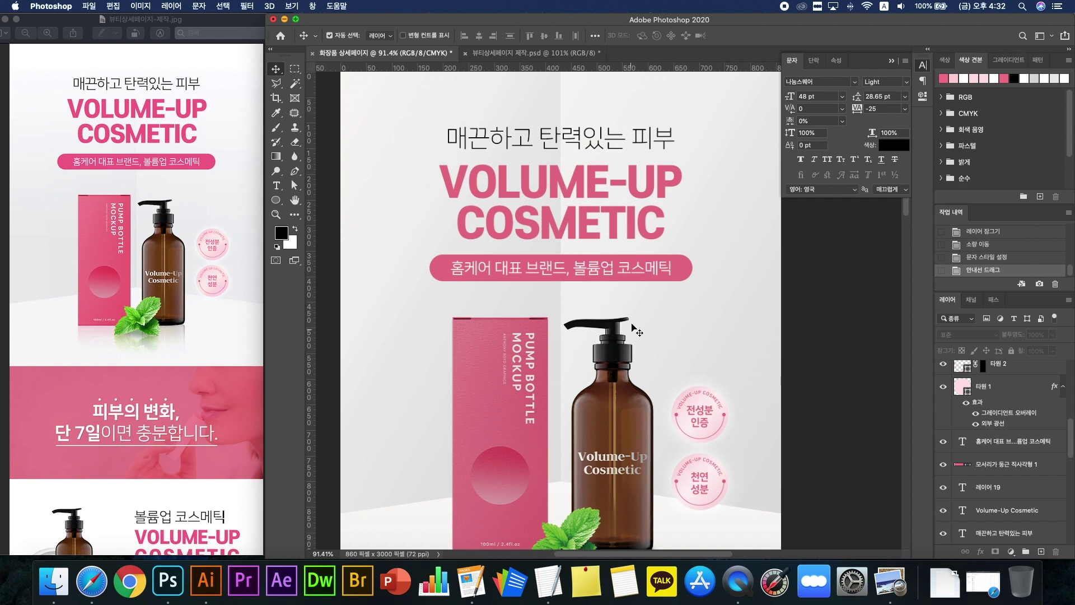
scroll(645, 323, down, 2)
Step: Unlock the three background shape layers 사각형 1, 사각형 1 복사 and 사각형 2 and put them in one group
scroll(989, 462, down, 5)
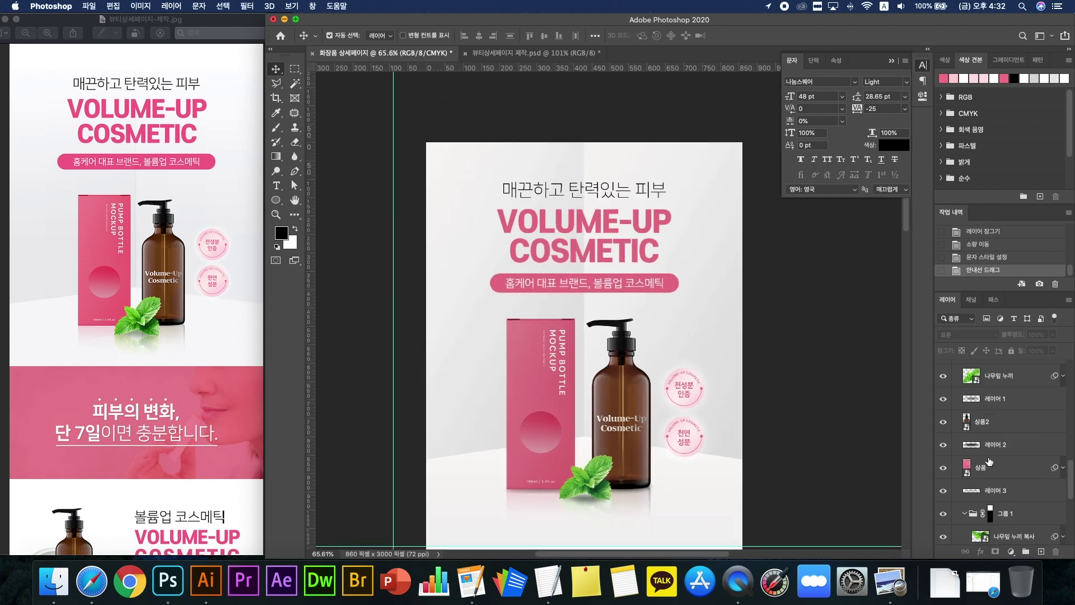
click(1002, 401)
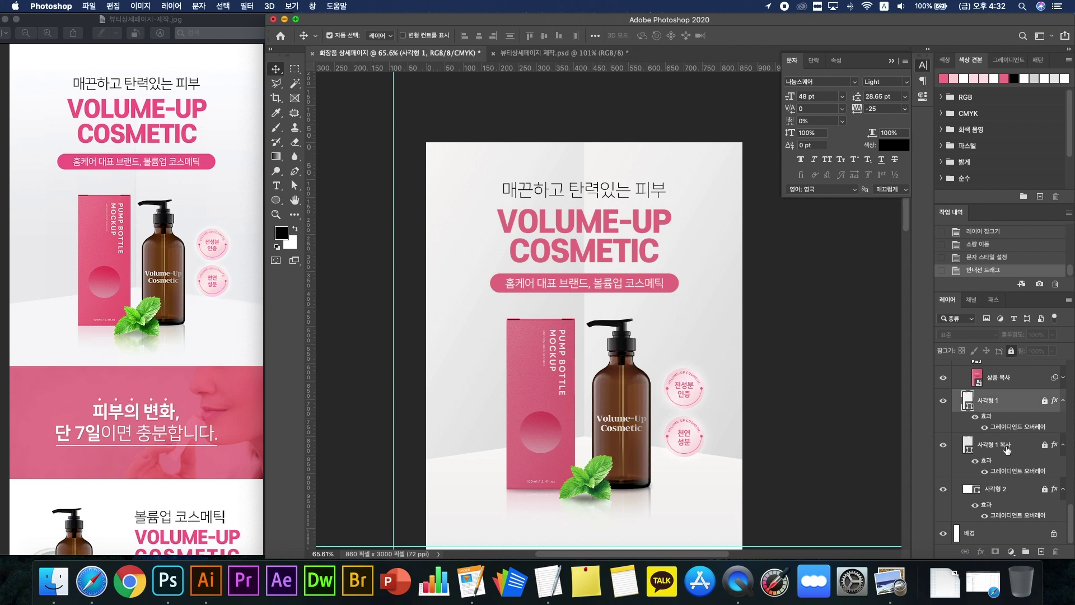
shift+click(999, 444)
shift+click(1001, 488)
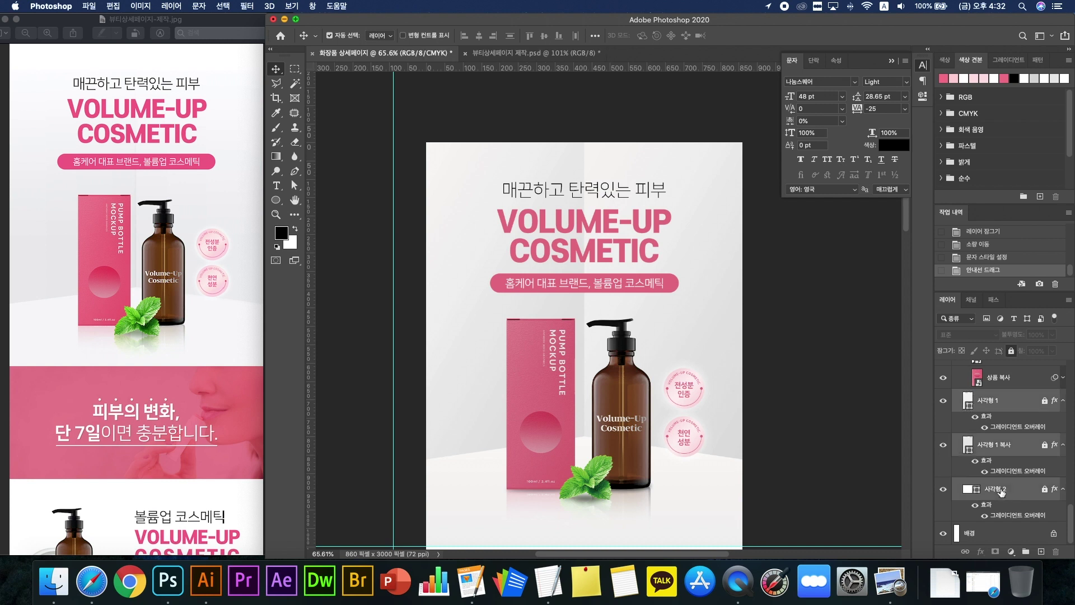
click(1011, 351)
click(1063, 404)
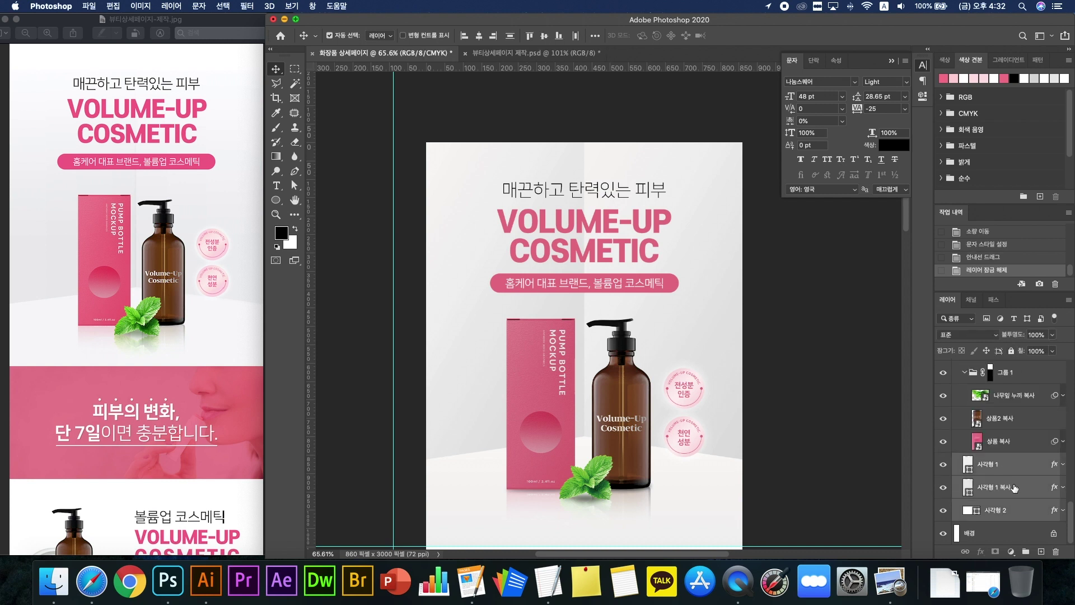
key(ctrl+g)
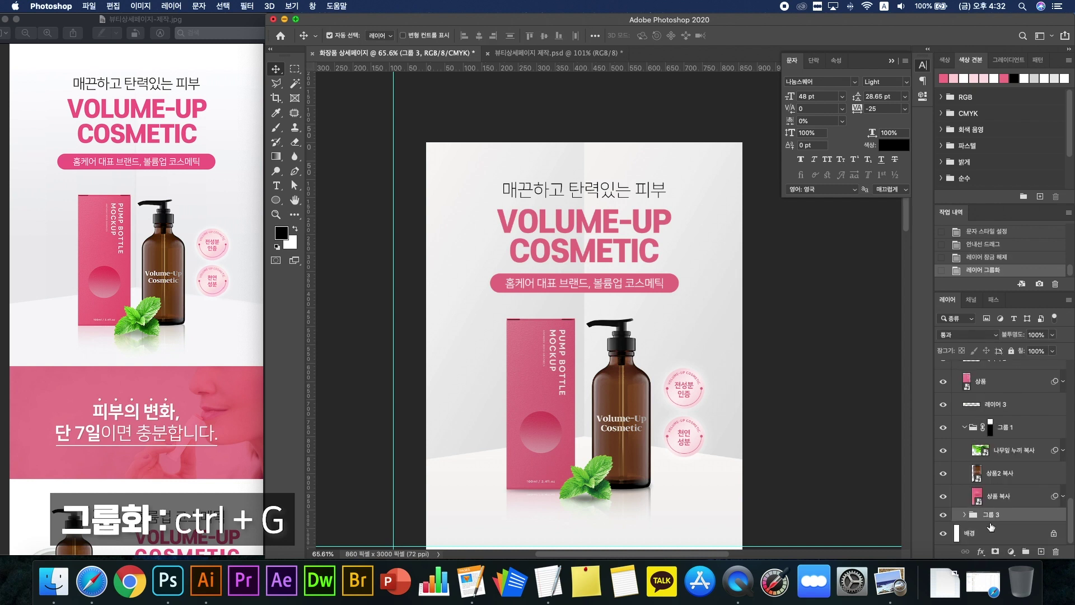
Step: Add a layer mask to the background shapes' group and fade its upper part with a vertical black-to-transparent gradient from the page's top edge
click(995, 551)
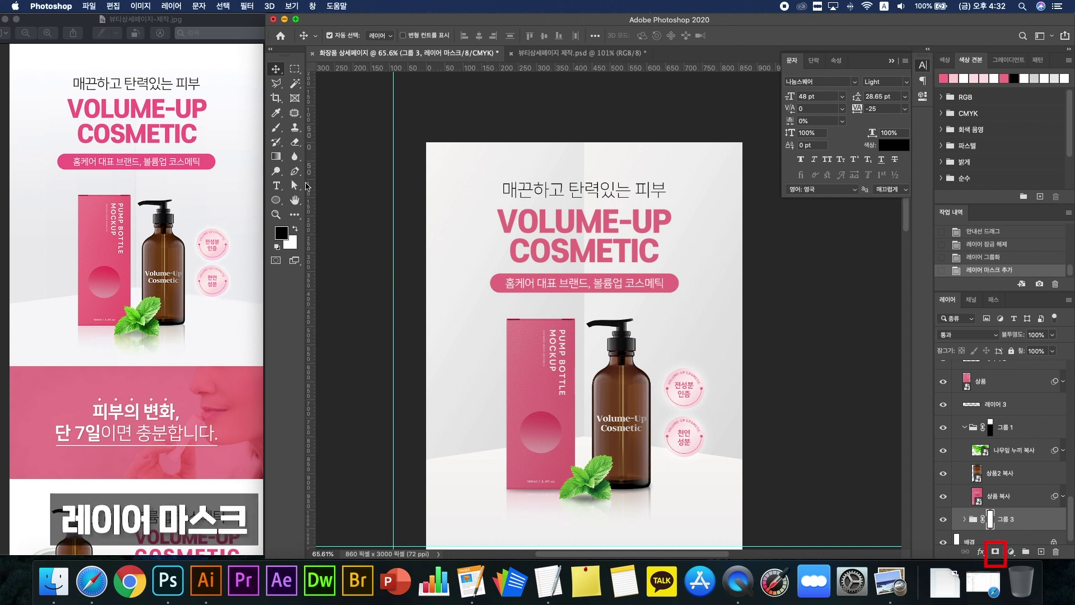
click(275, 156)
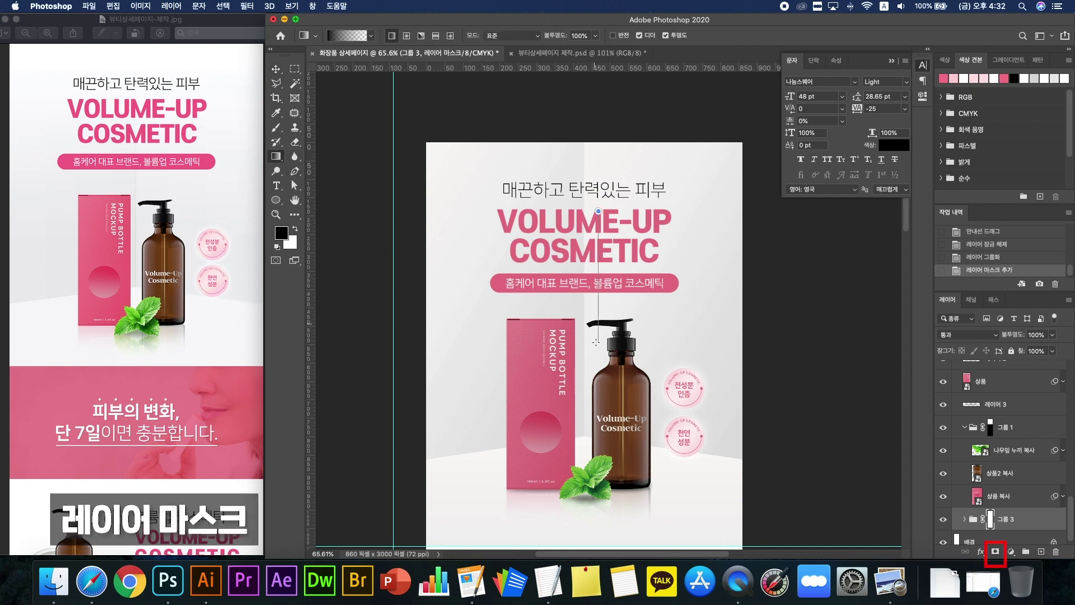
drag(595, 341, 596, 340)
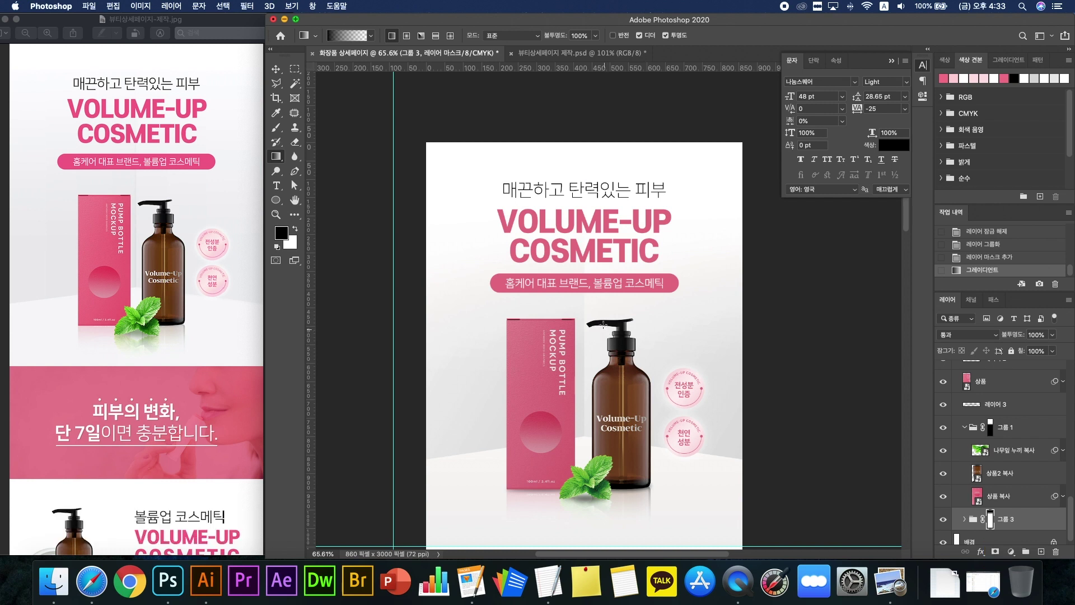
key(super+z)
drag(614, 146, 616, 367)
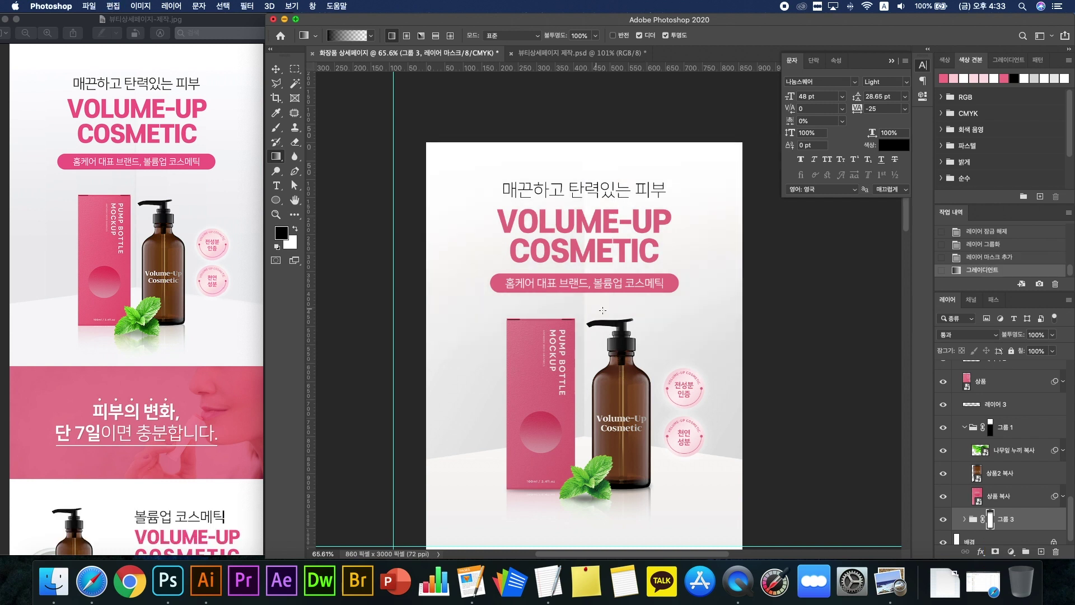
click(275, 68)
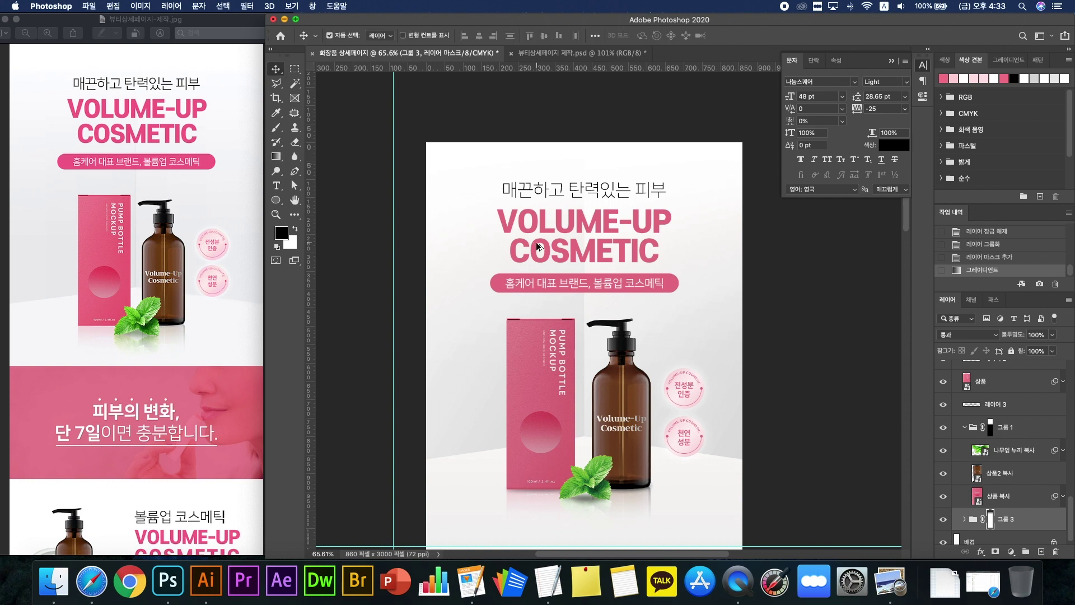
Step: Set the opacity of the background shapes' group to 67%
scroll(539, 248, down, 2)
scroll(539, 248, down, 1)
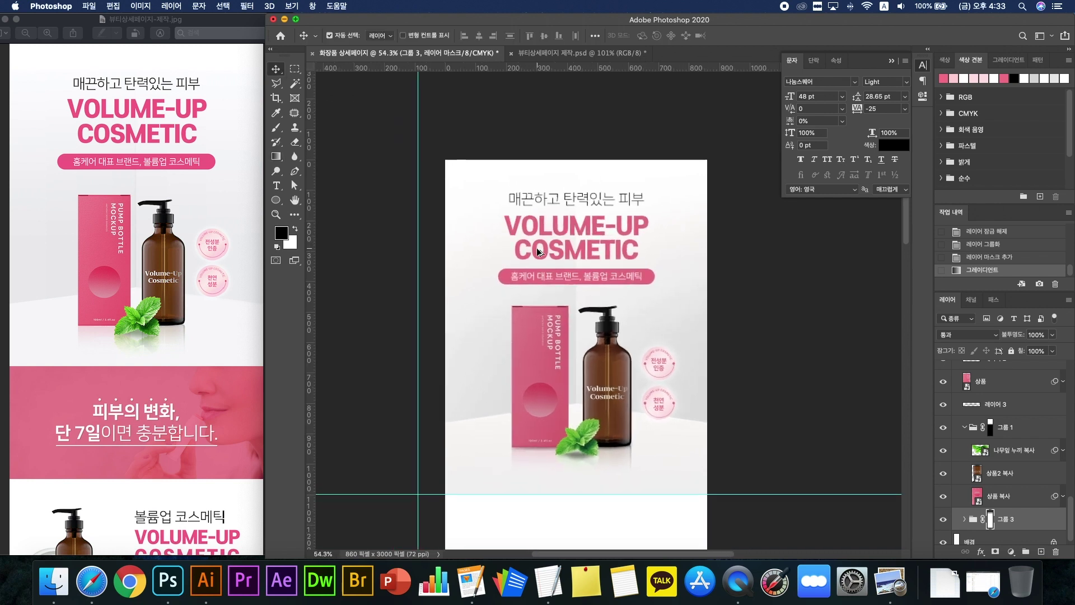
click(1052, 335)
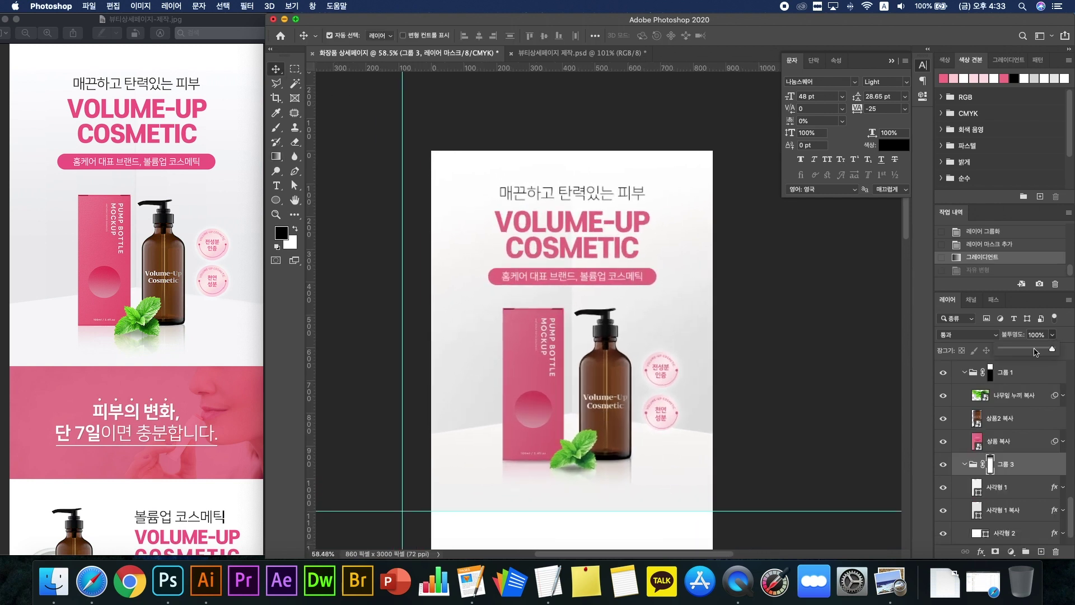
drag(1047, 350, 1037, 350)
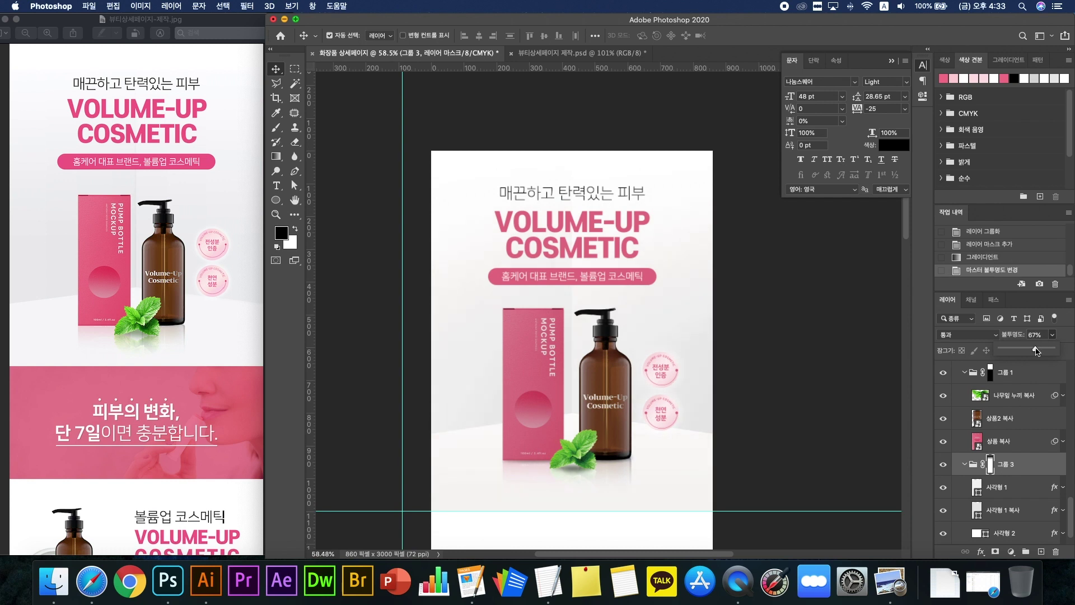
click(821, 363)
scroll(821, 363, down, 5)
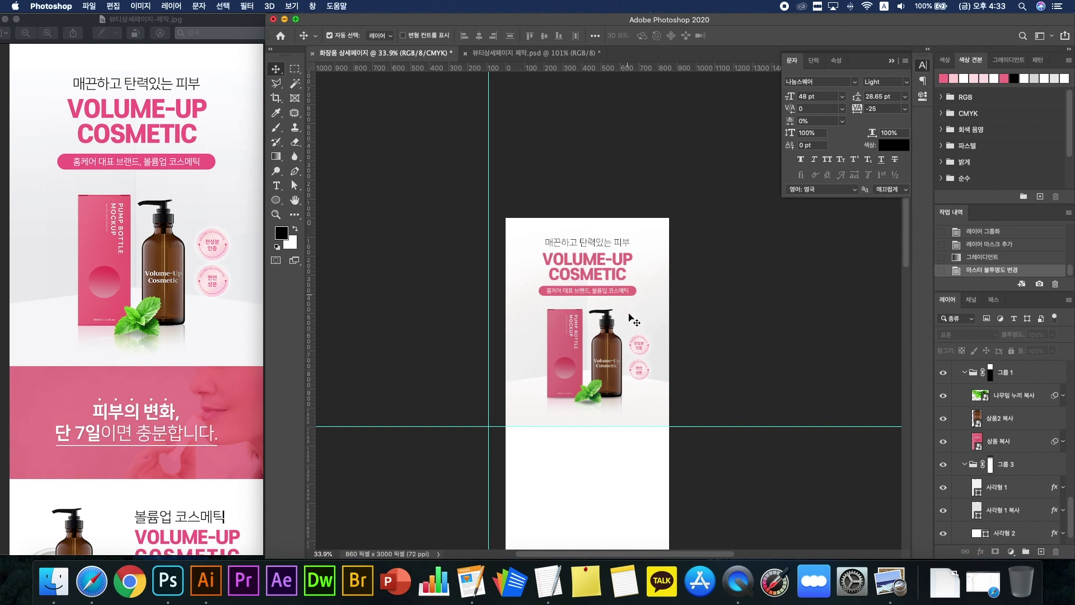
scroll(617, 348, up, 5)
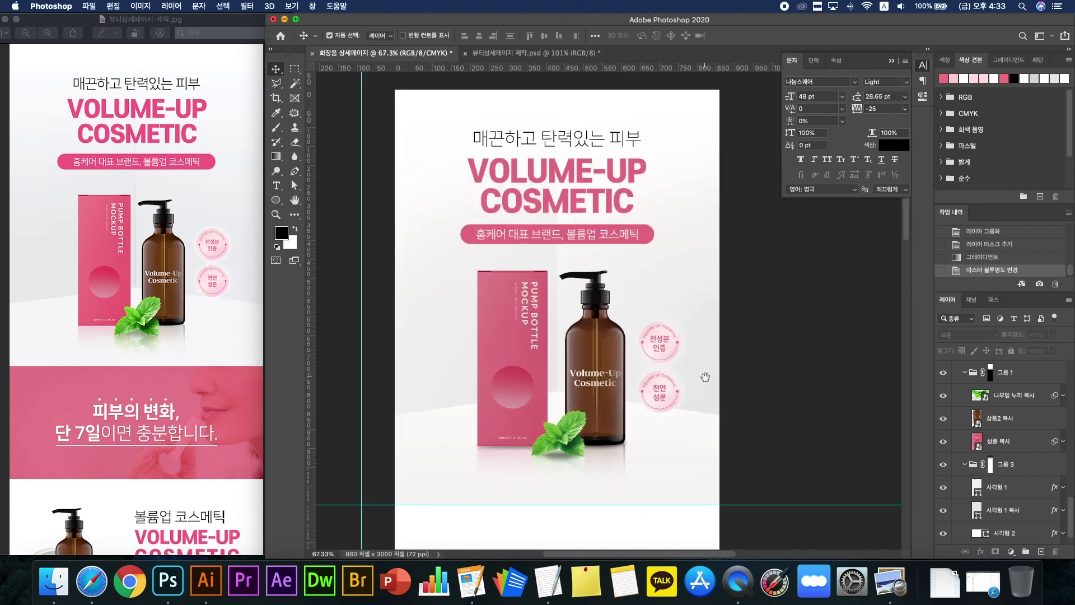
Step: Move the vertical guide from outside the page back to the page's horizontal centre
scroll(704, 377, down, 5)
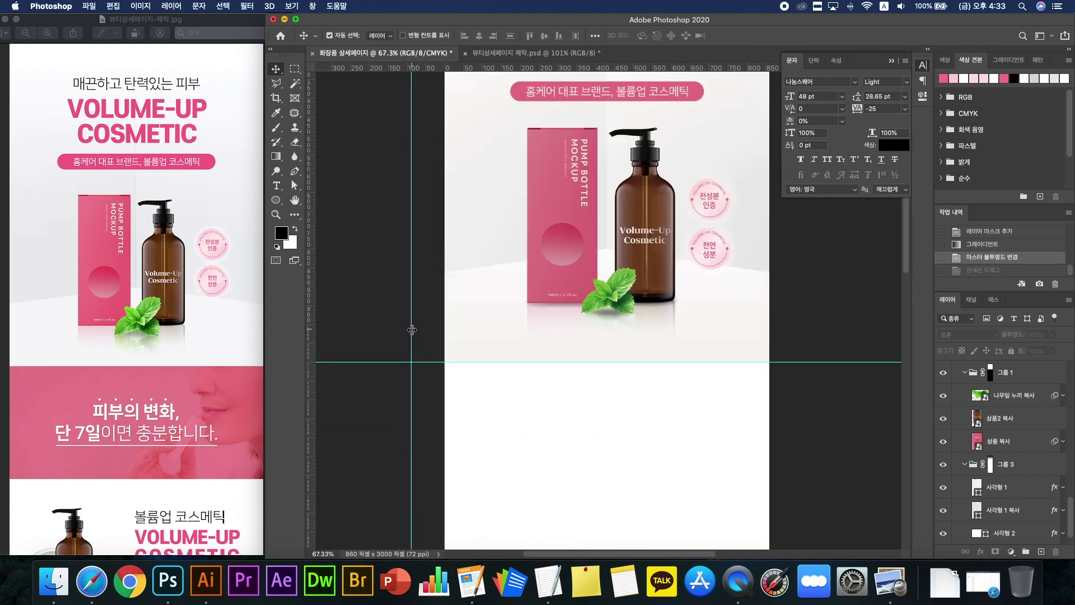
drag(411, 329, 606, 303)
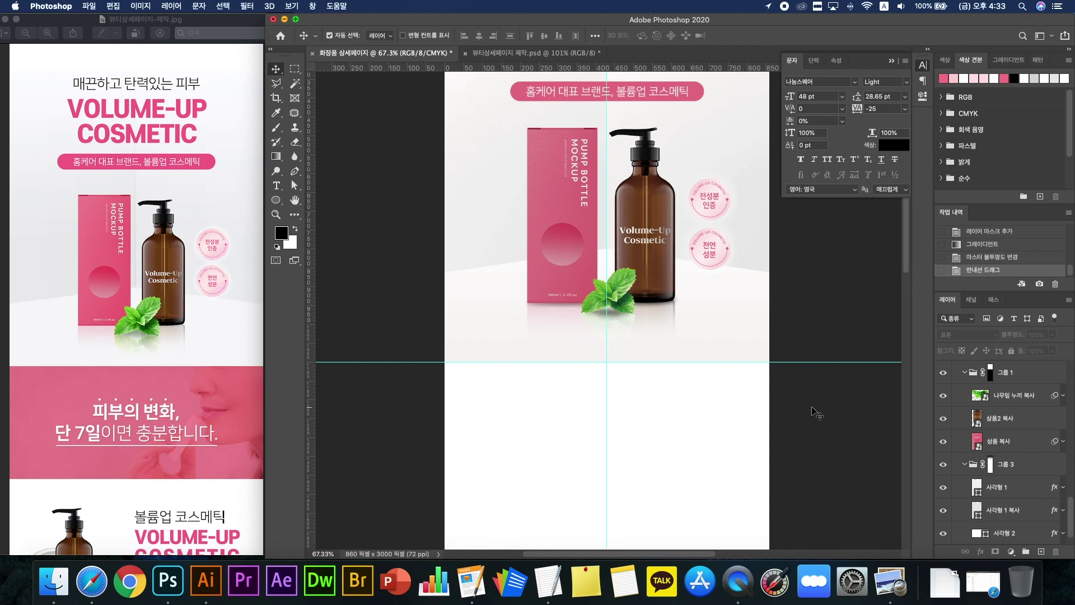
scroll(681, 441, down, 1)
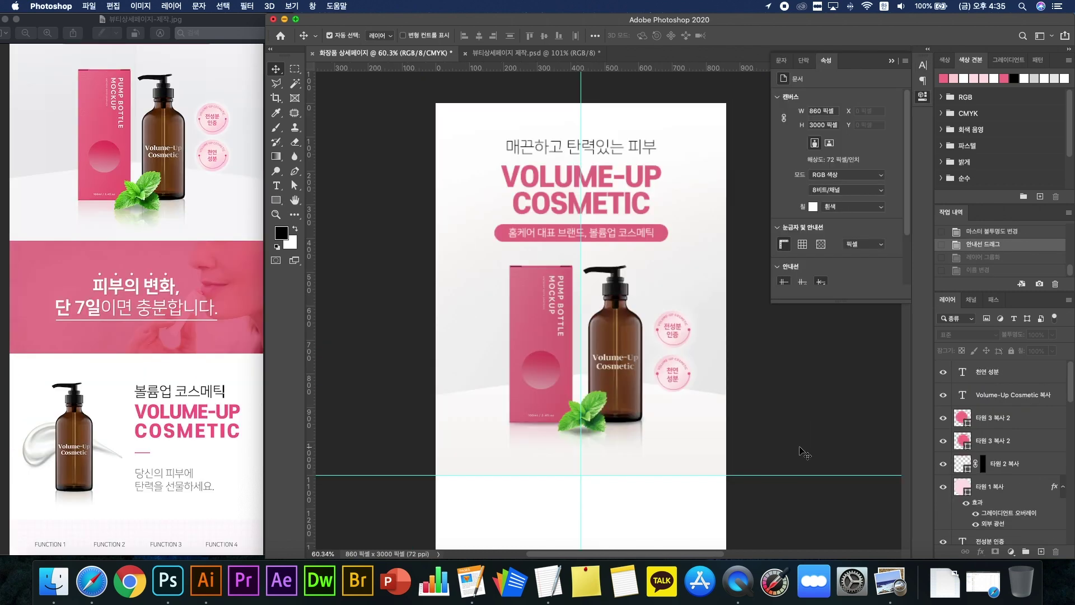
Step: Group all the hero section's layers, from 천연 성분 down to 사각형 2, leaving out the 배경 layer
click(981, 380)
scroll(1008, 473, down, 5)
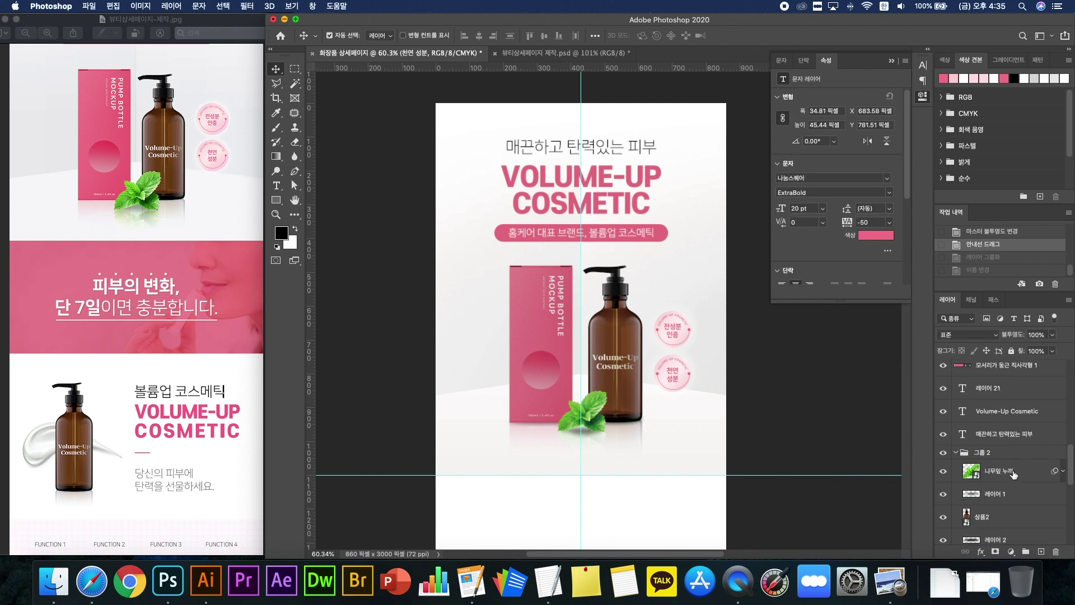
scroll(1010, 476, down, 2)
shift+click(1013, 516)
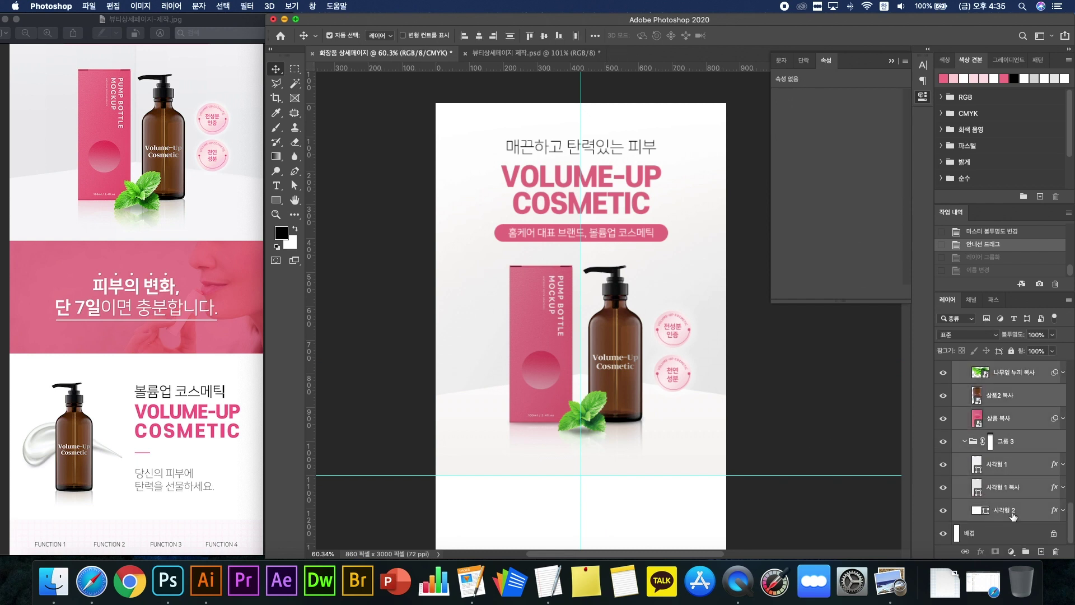
key(ctrl+g)
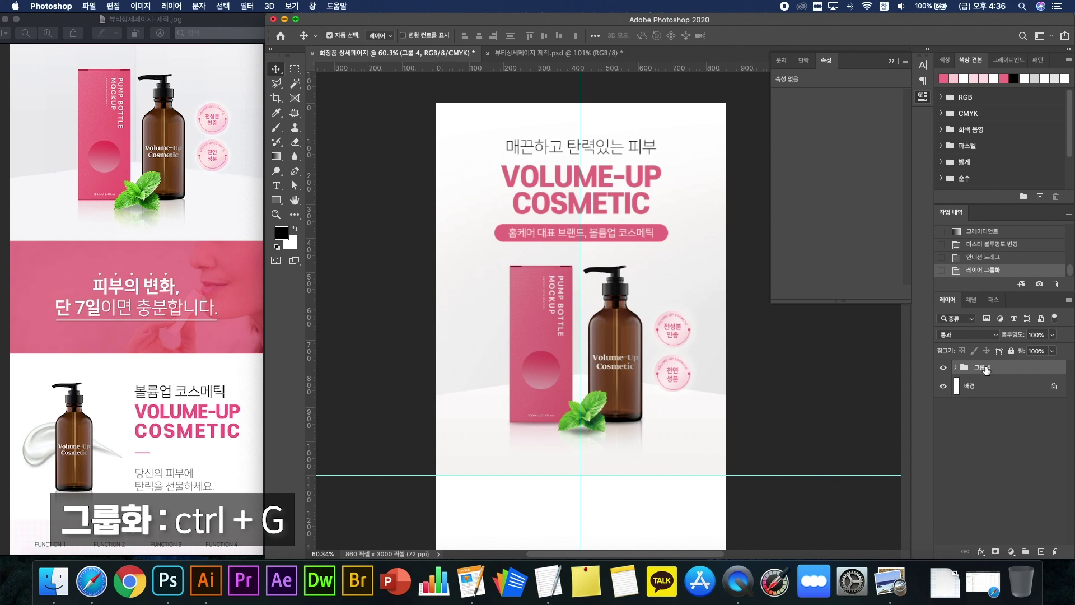
Step: Rename the new group as 1 인트로 and lock it
double_click(985, 367)
text(1 인트로)
key(Return)
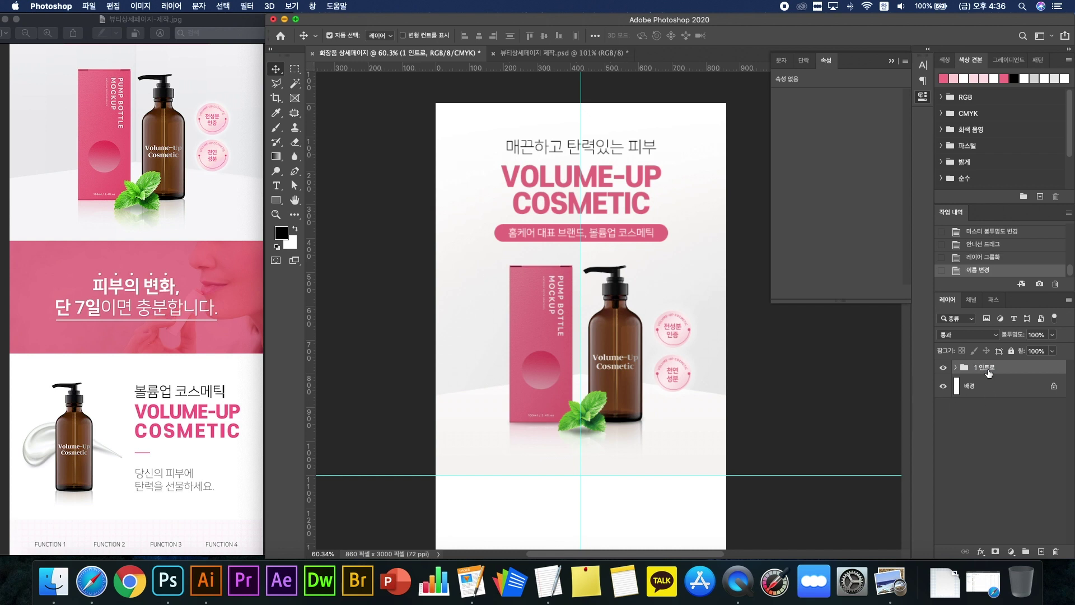
click(1012, 352)
click(740, 448)
Step: Draw a black rectangle about 922 × 376 px across the full page width, starting at the horizontal guide below the hero section
drag(740, 448, 720, 235)
key(ctrl+r)
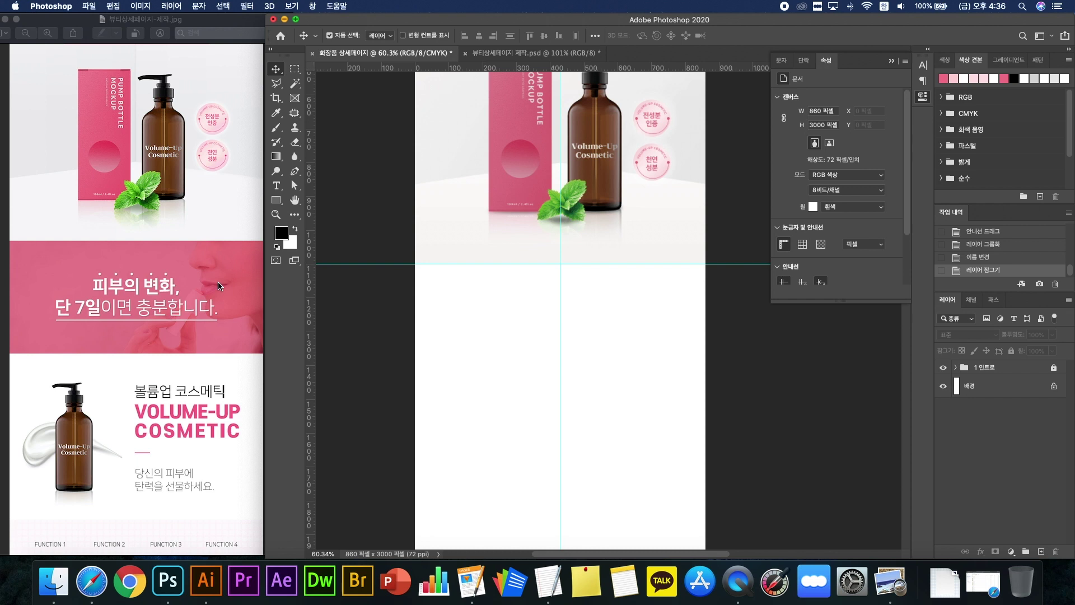
click(276, 200)
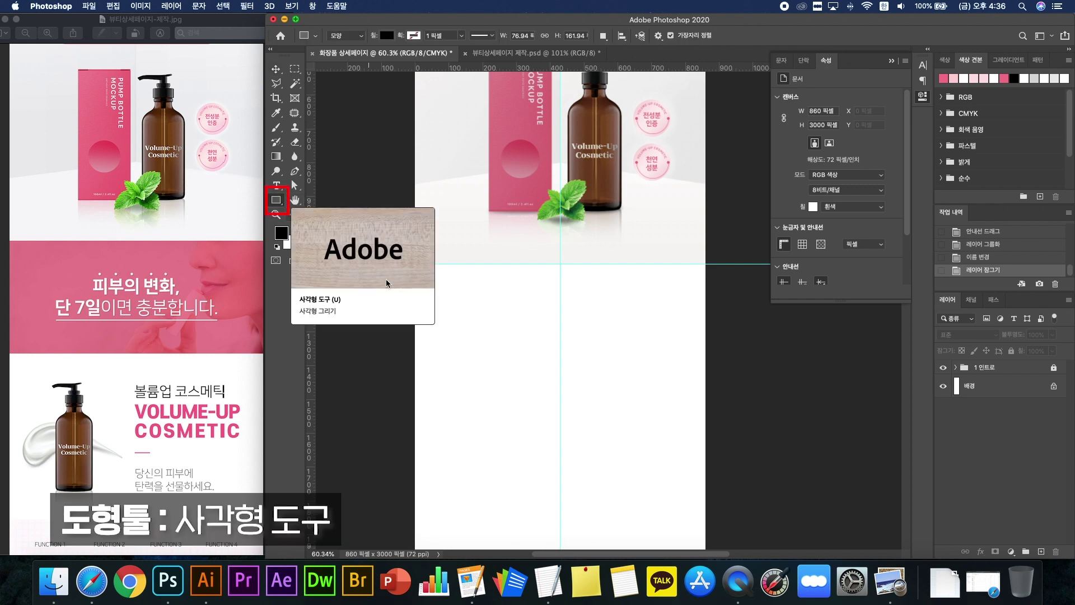
drag(402, 391, 713, 264)
key(v)
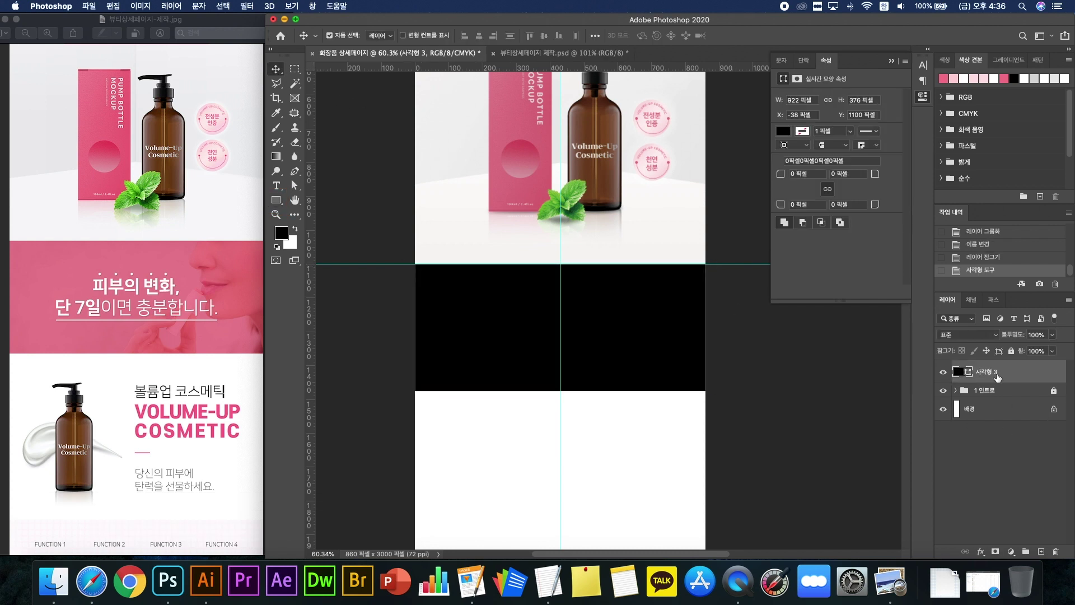
Step: Centre the black rectangle horizontally on the 배경 layer
super+click(987, 415)
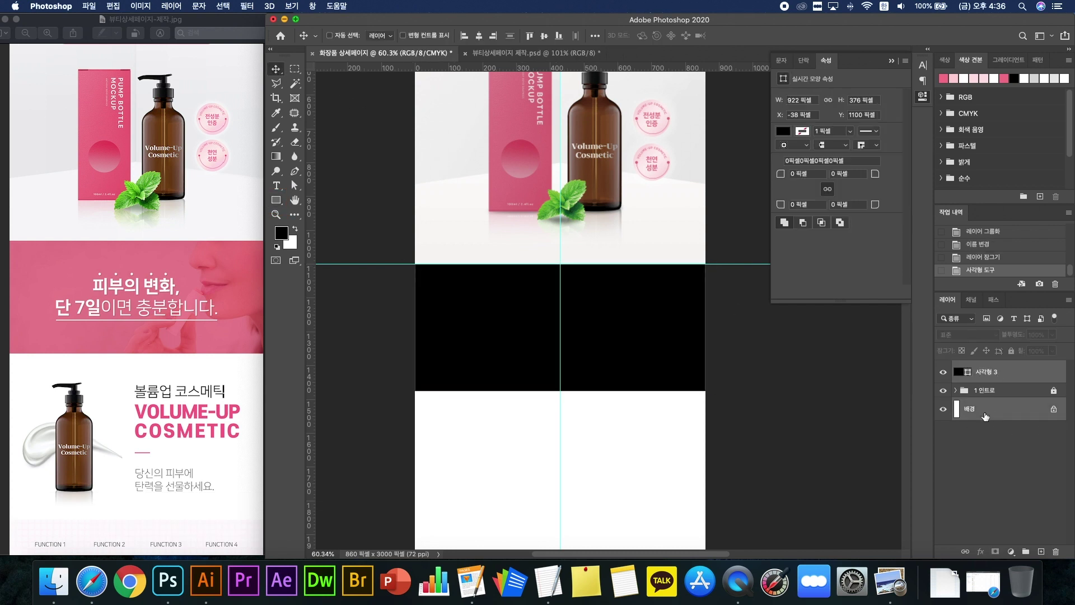
click(480, 37)
click(408, 196)
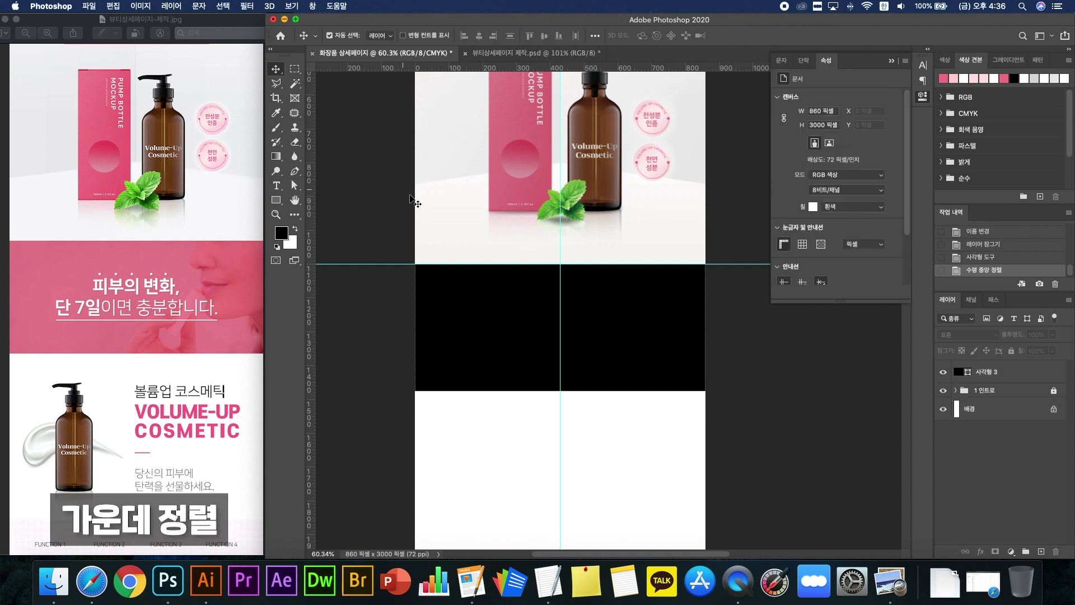
Step: Recolour rectangle 사각형 3 with the pink f6788e sampled from the rounded bar behind the hero's subtitle
click(622, 358)
double_click(959, 372)
scroll(575, 179, up, 5)
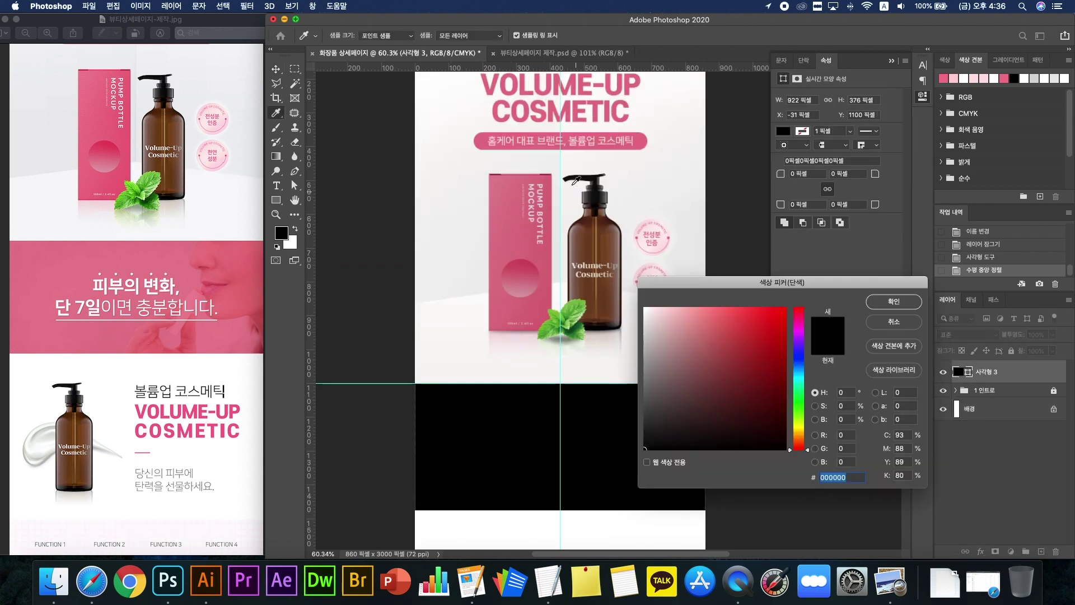
click(638, 137)
scroll(638, 140, down, 4)
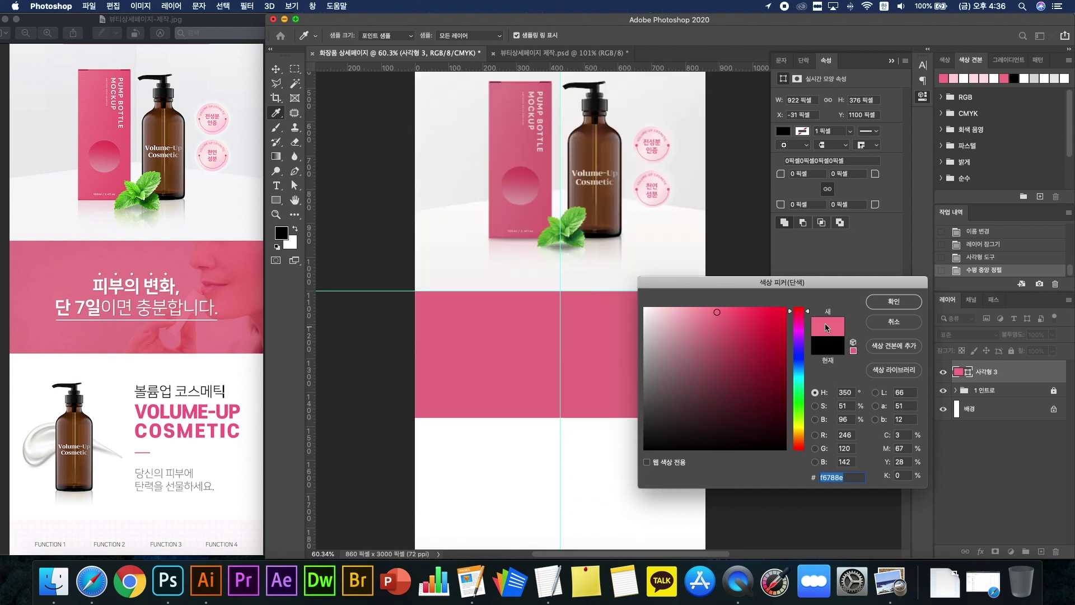
click(911, 302)
scroll(647, 389, down, 1)
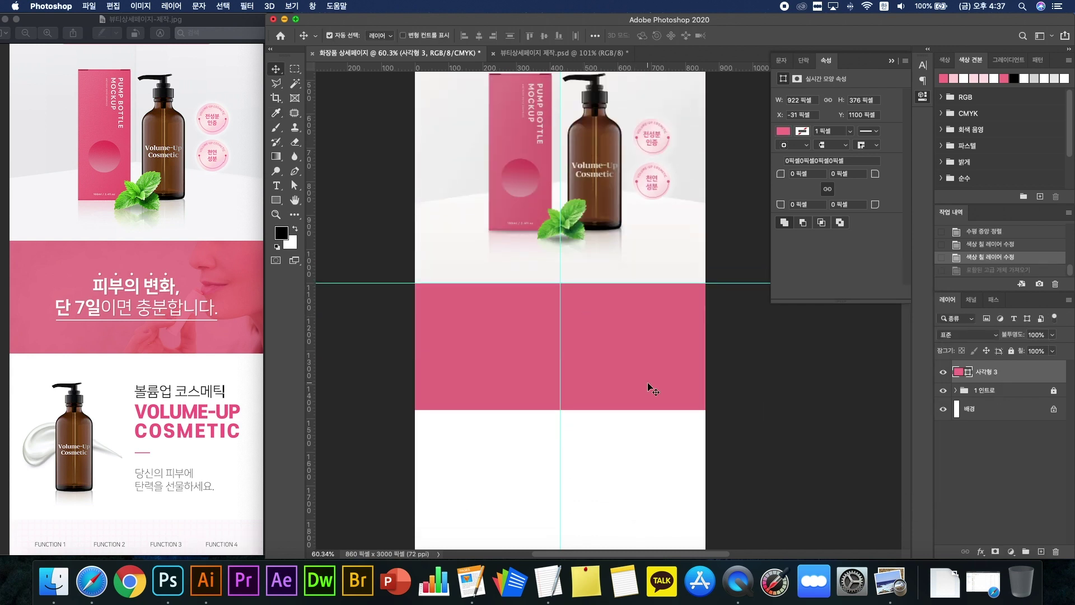
Step: Place the photo 연출컷1.jpg from the 화장품_로션 folder over the pink rectangle
click(637, 452)
click(54, 582)
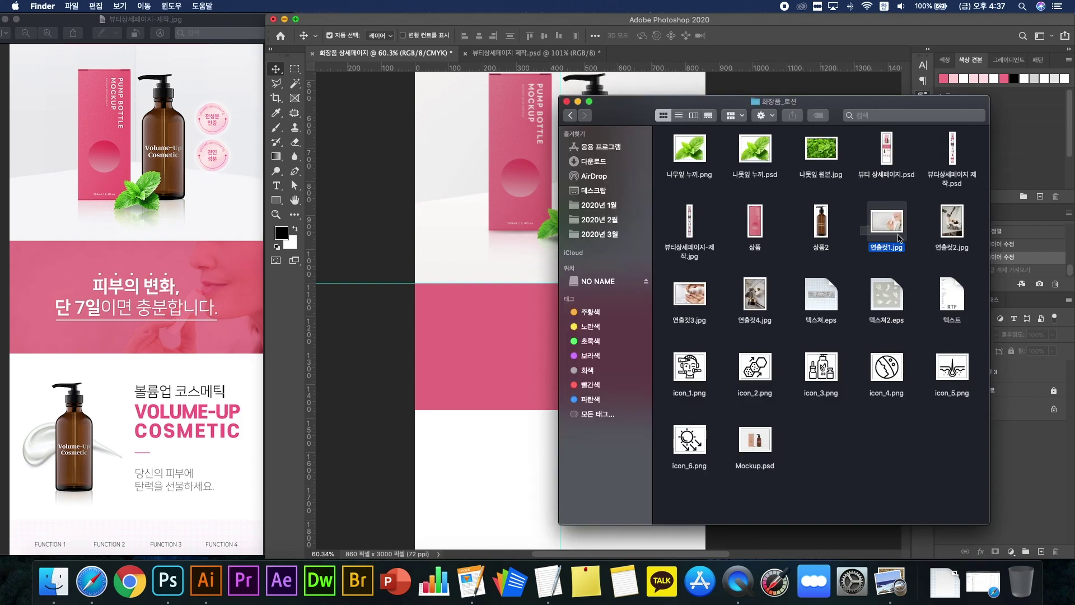
drag(887, 224, 500, 331)
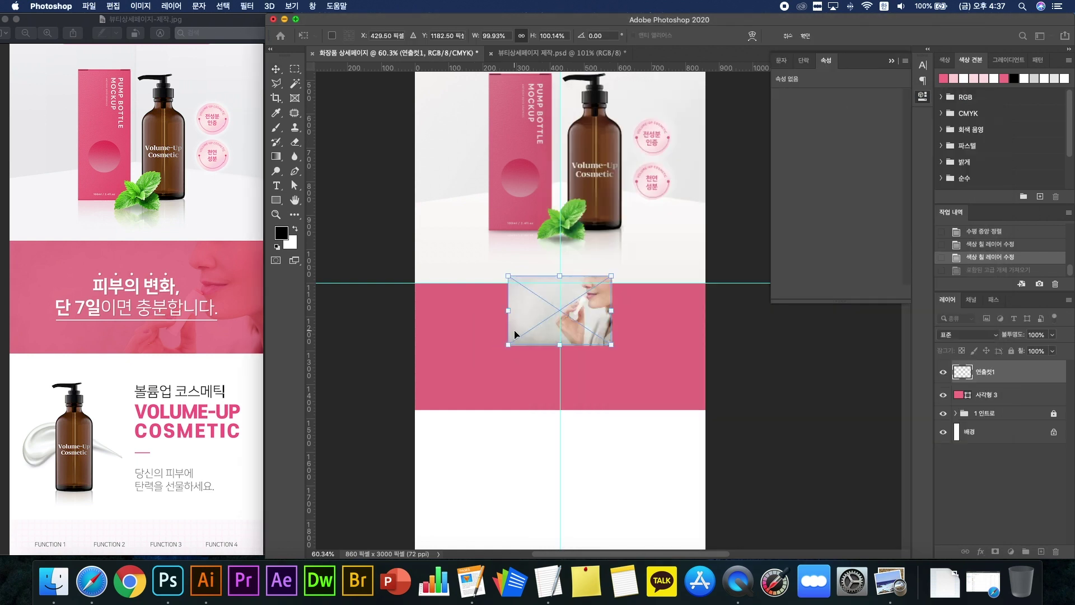
Step: Enlarge the placed photo to about 923 × 617 px so it spans the page width, and move it down to cover the pink rectangle
drag(614, 310, 705, 308)
drag(683, 265, 684, 319)
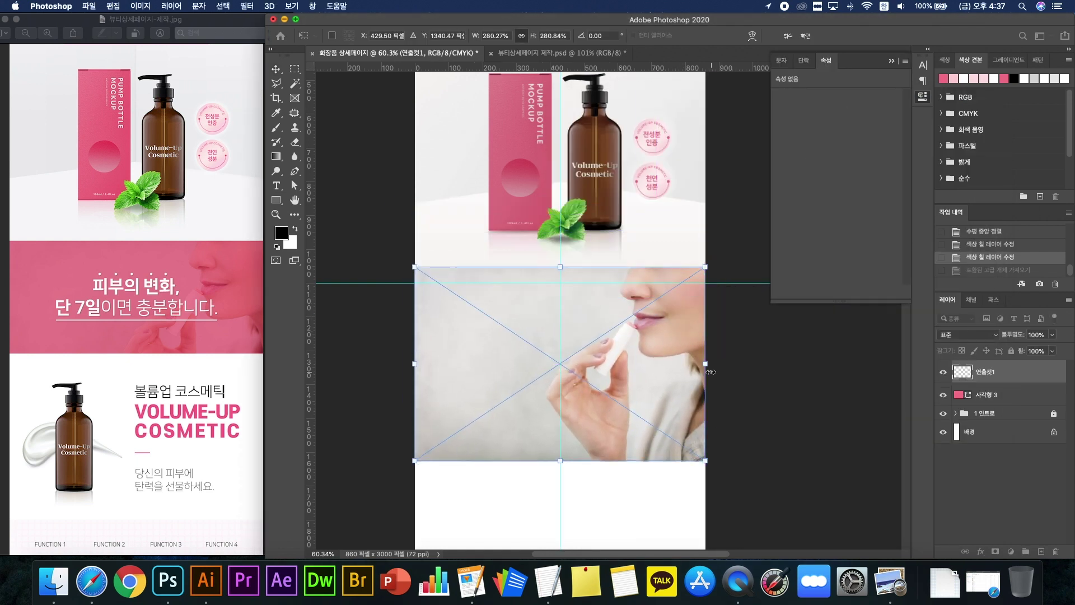
drag(705, 364, 711, 361)
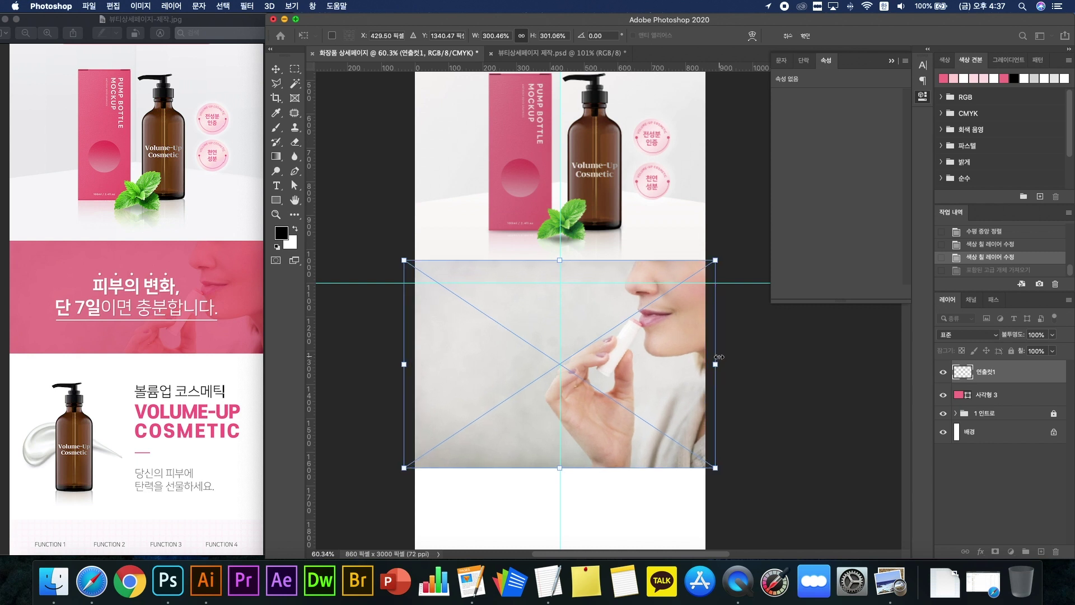
key(Return)
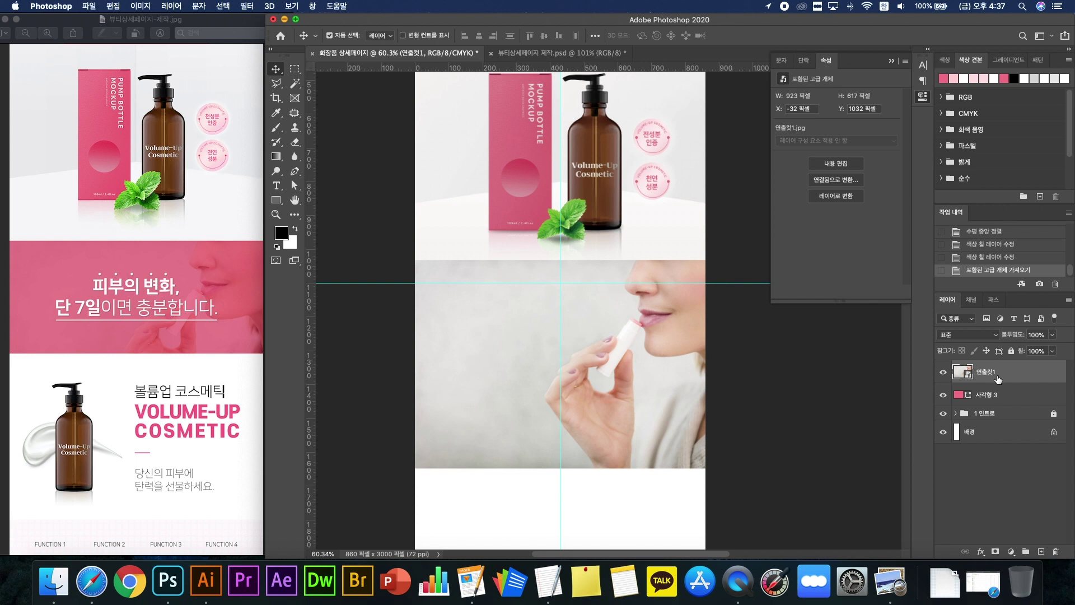
Step: Clip the photo layer 연출컷1 to rectangle 사각형 3 and shift it down and left inside the banner to X -63, Y 1065 px
click(987, 396)
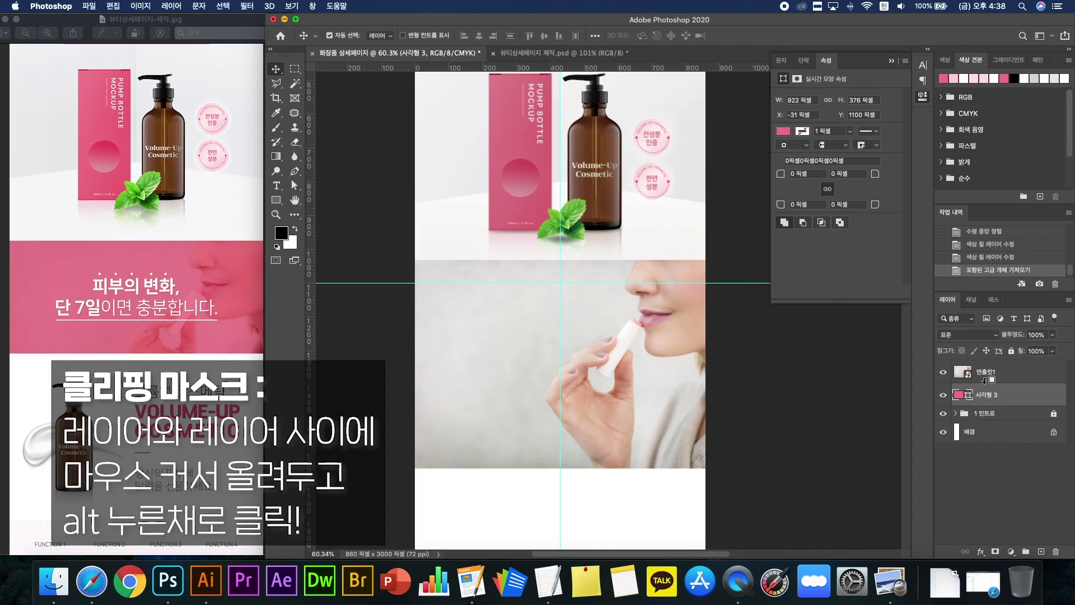
alt+click(677, 307)
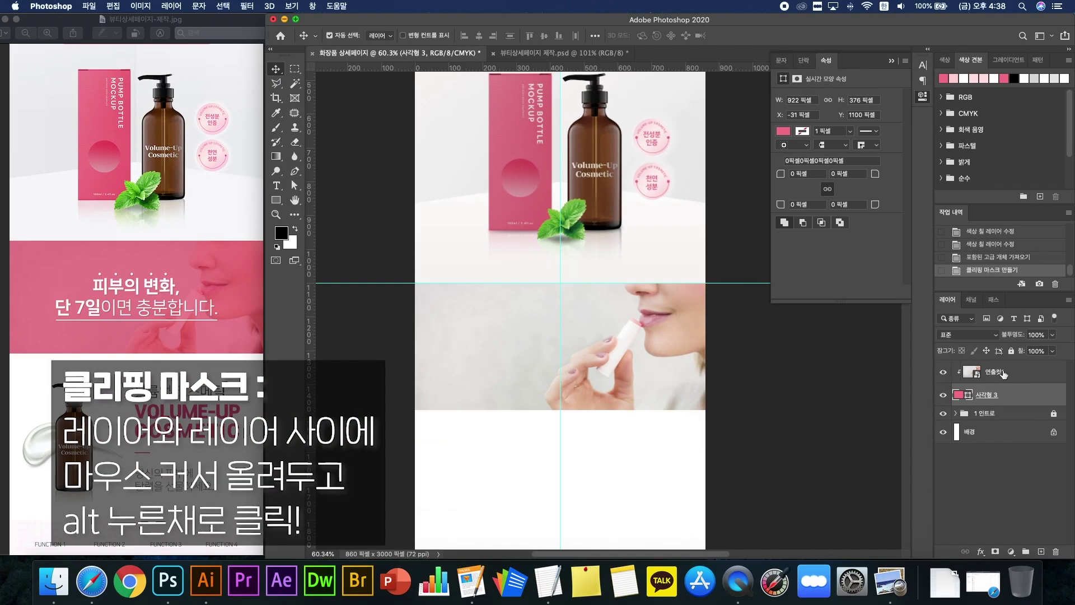
click(1002, 374)
click(996, 398)
click(1001, 376)
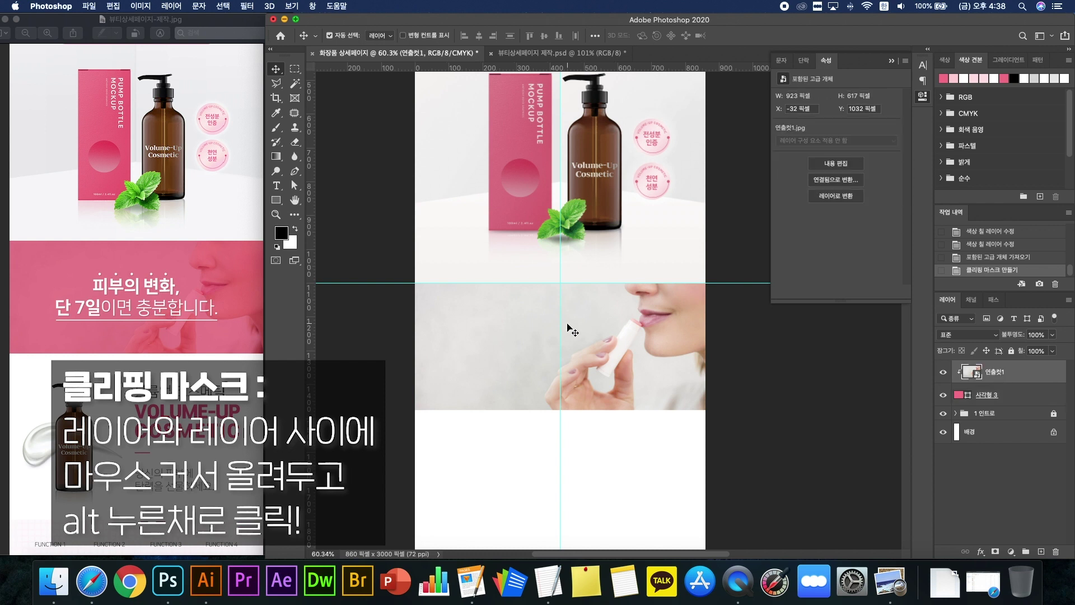
drag(649, 323, 673, 340)
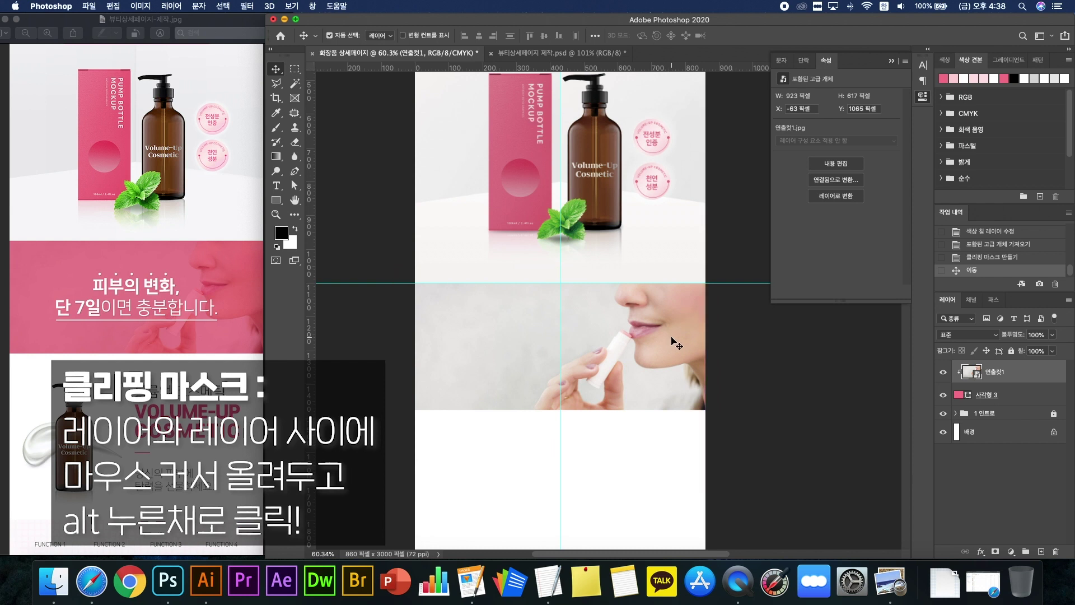
Step: Set the 연출컷1 photo's blend mode to 곱하기 (Multiply) and its opacity to 57%
click(979, 334)
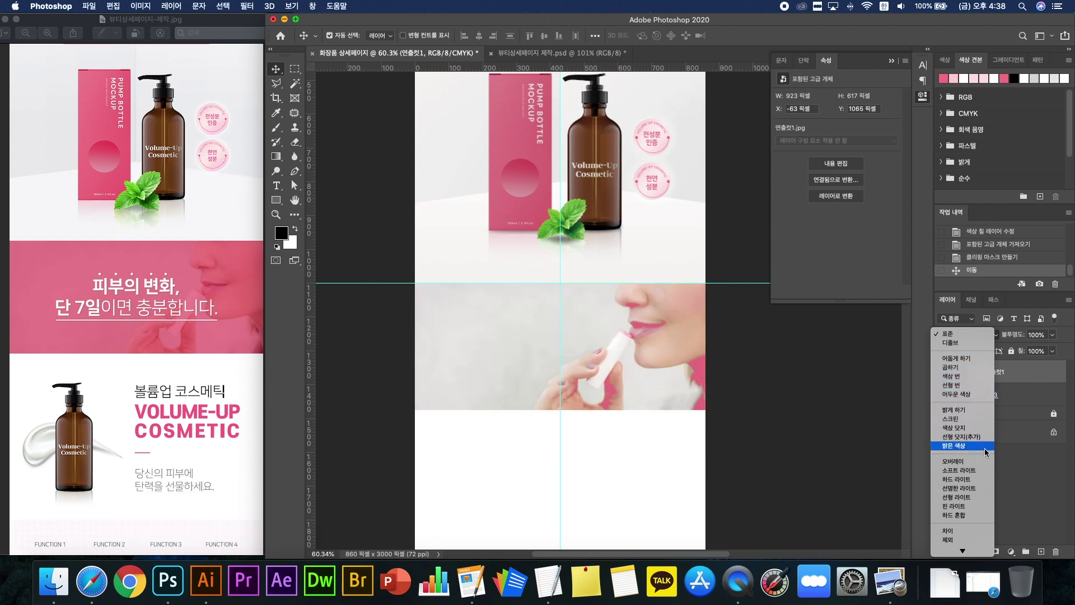
click(982, 370)
click(1053, 334)
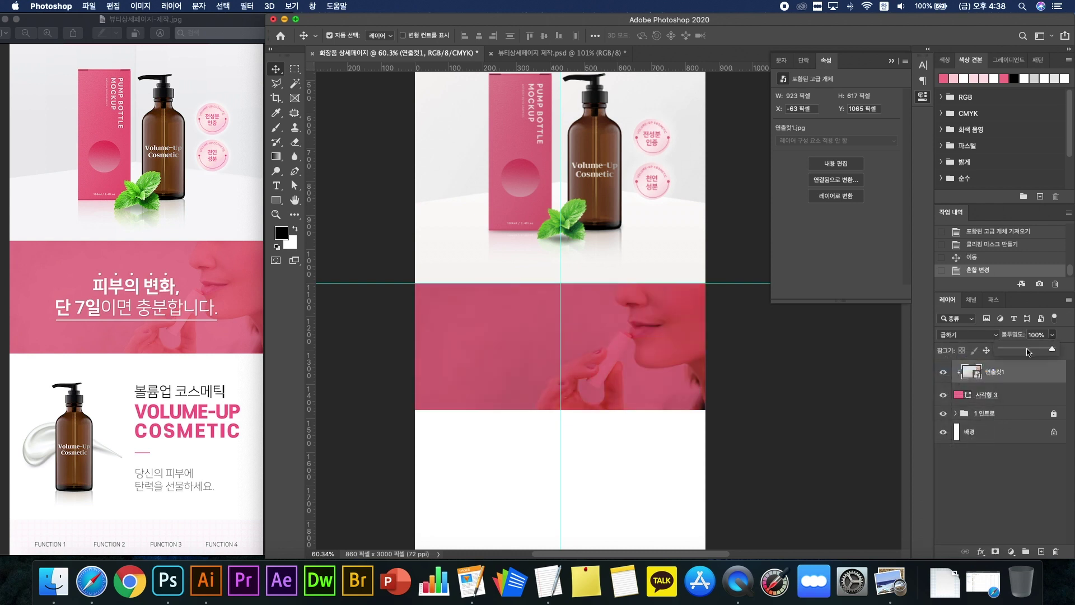
click(1028, 349)
drag(1032, 348, 1031, 348)
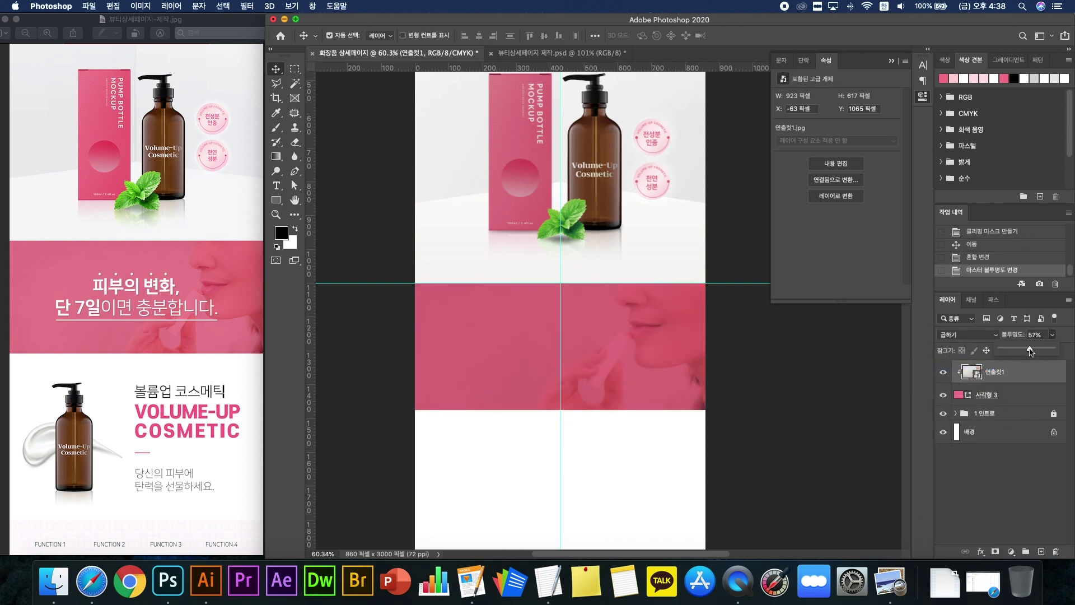
Step: Recolour the banner rectangle 사각형 3 with the brighter pink ff7d94
double_click(966, 394)
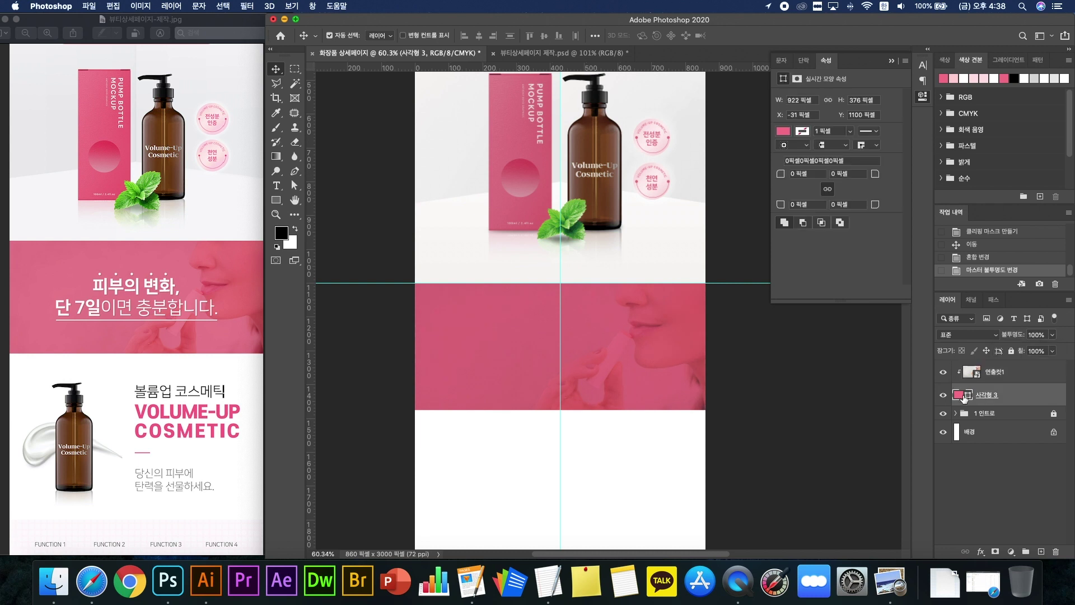
drag(717, 312, 712, 307)
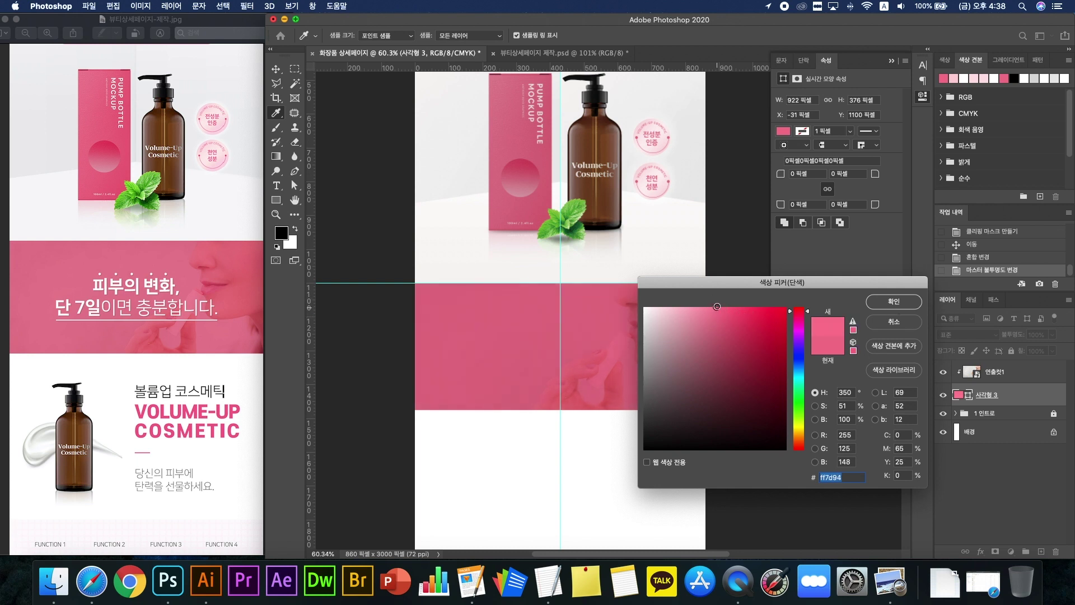
click(893, 302)
click(779, 372)
Step: Switch to the text editor and copy the two lines "피부의 변화, 단 7일이면 충분합니다." from the copy document
drag(577, 297, 604, 315)
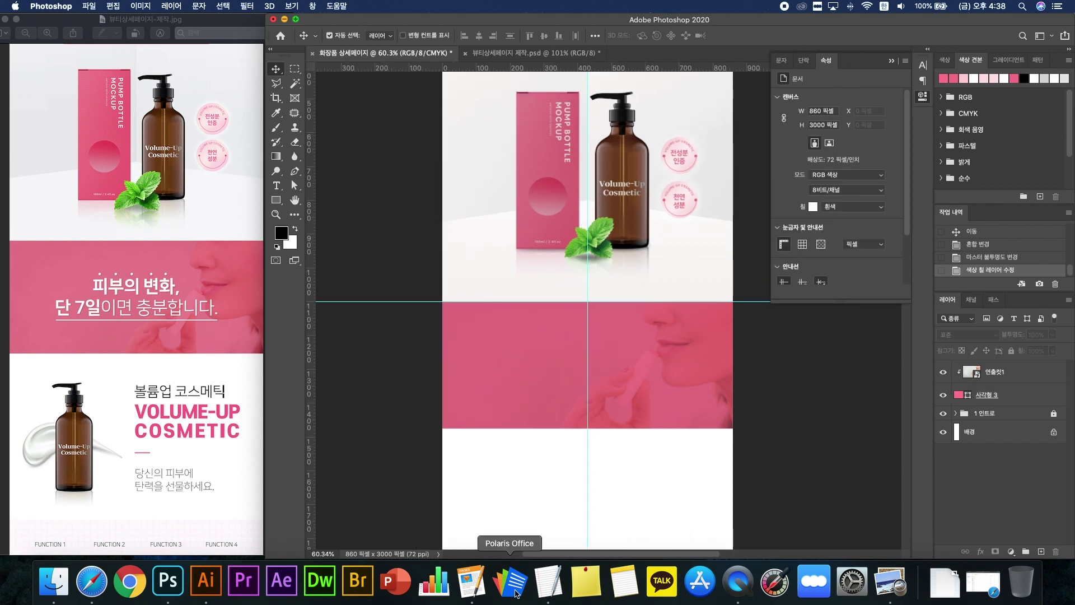
click(549, 578)
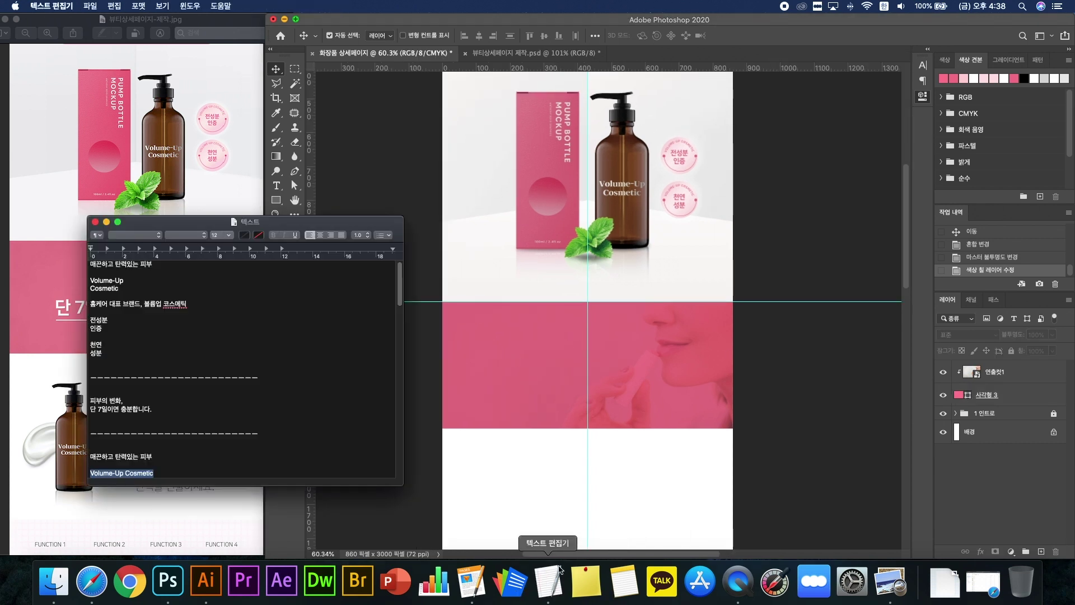
drag(322, 222, 773, 170)
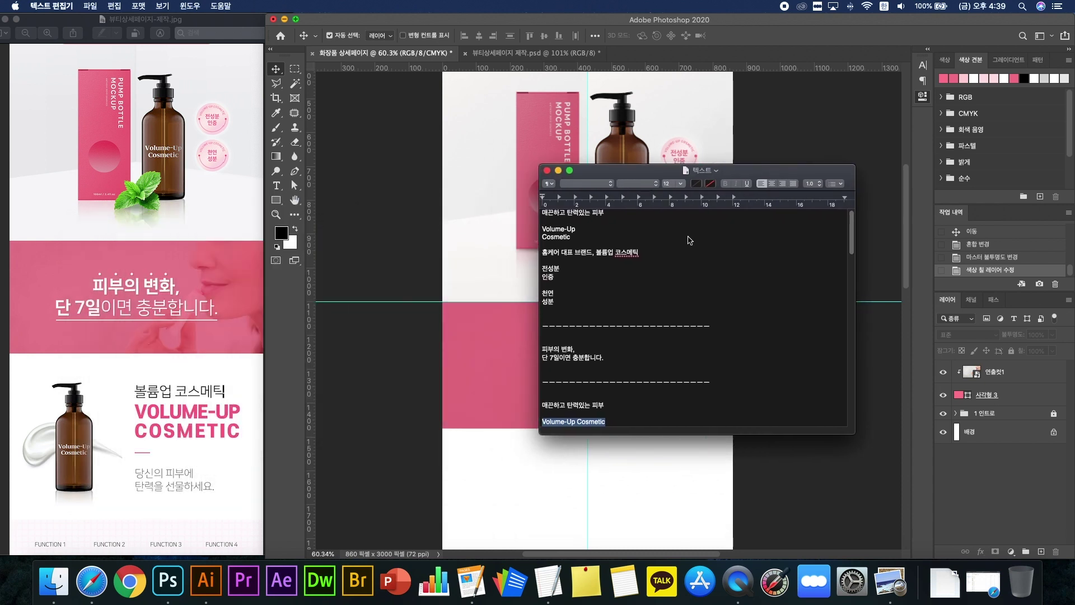
click(624, 235)
drag(623, 358, 536, 352)
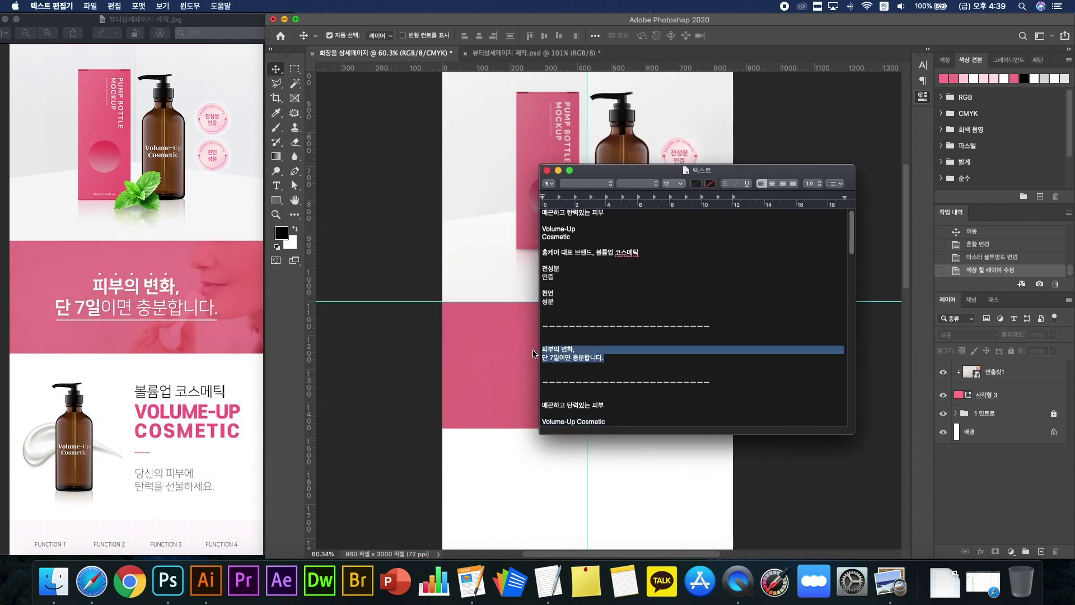
key(super+c)
Step: Return to Photoshop and paste the copied two-line headline as a new text layer on the pink banner
click(490, 445)
scroll(504, 372, up, 4)
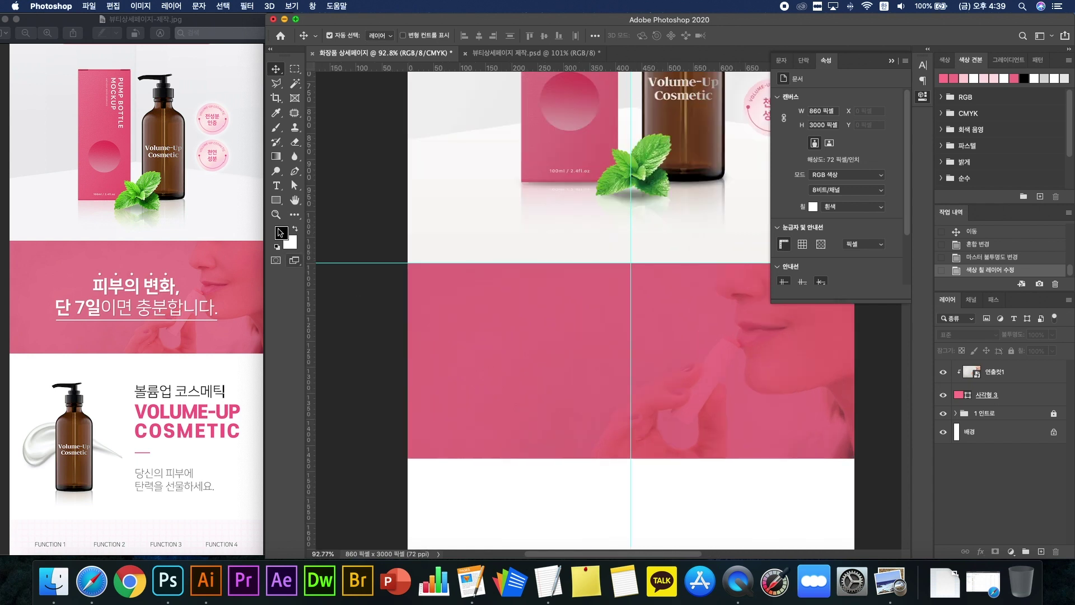
key(t)
click(574, 361)
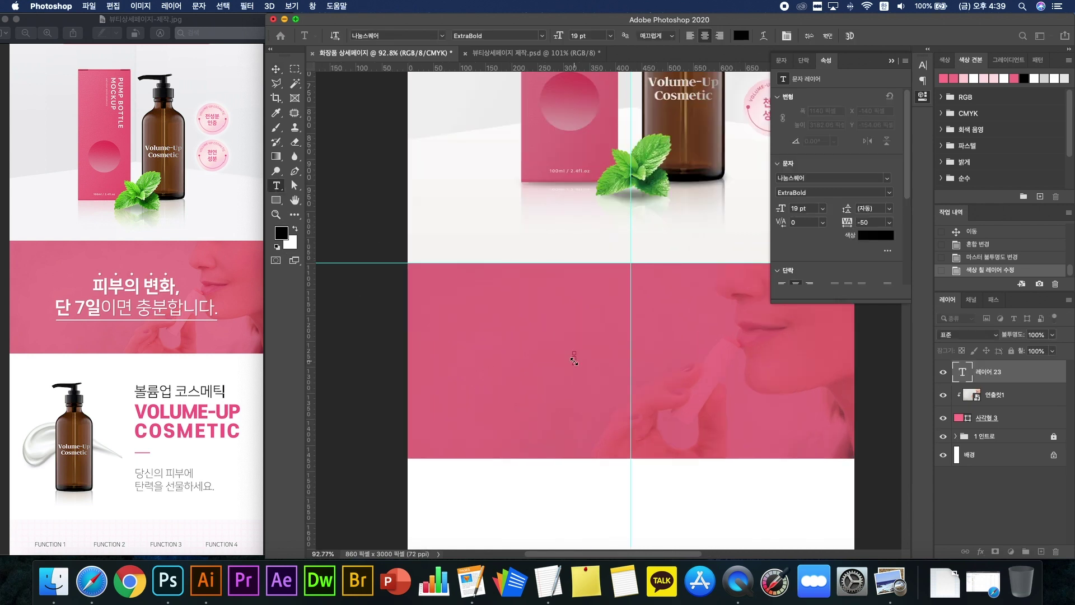
key(super+v)
key(super+Return)
key(v)
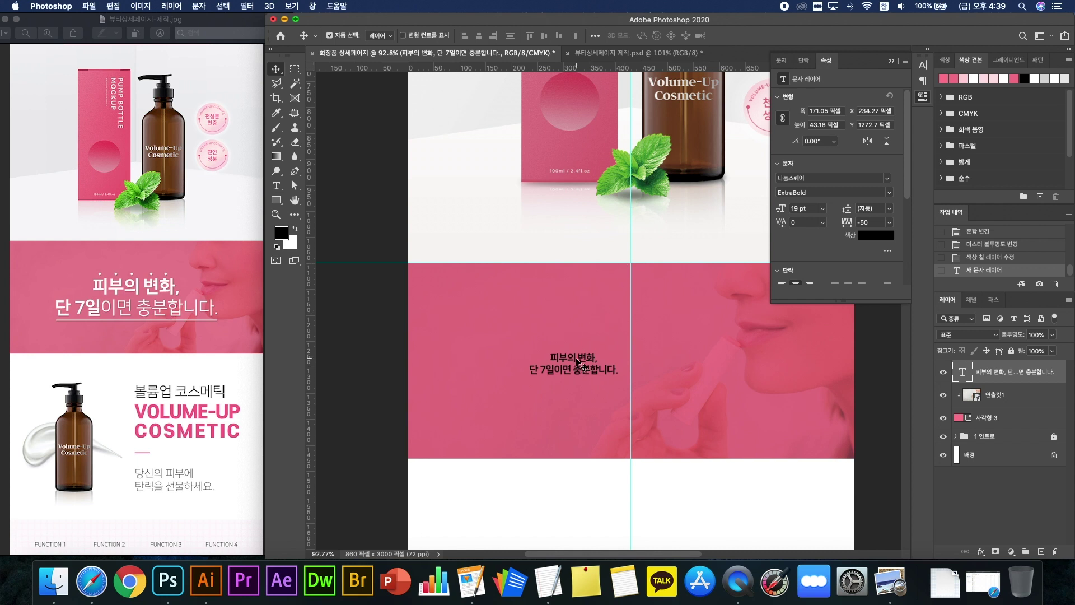
Step: Enlarge the banner headline and set its font size to 48 pt
key(super+t)
drag(574, 353, 592, 329)
key(Return)
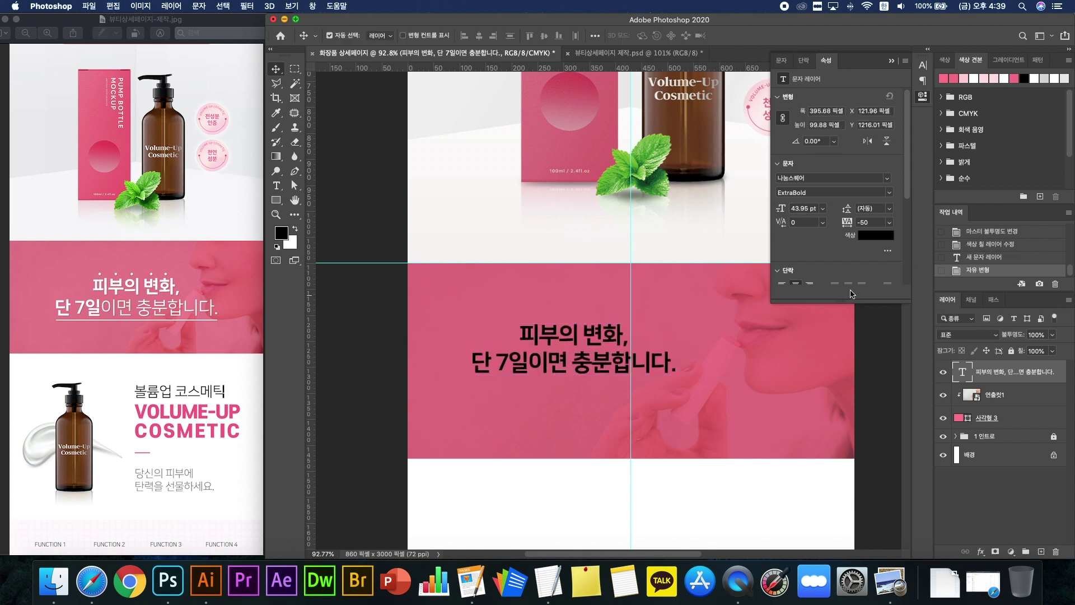
click(823, 209)
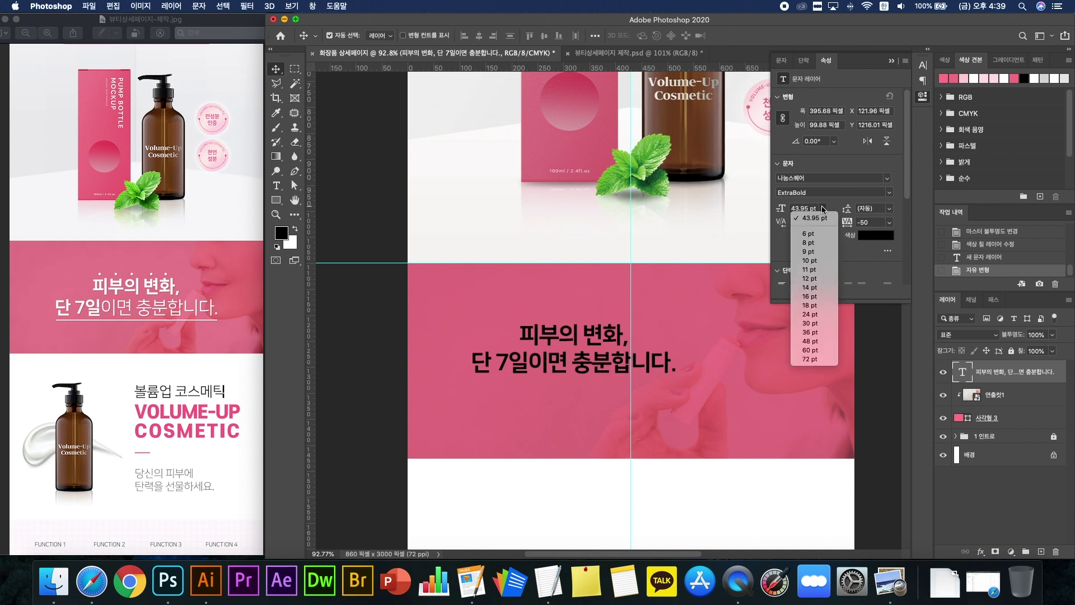
click(828, 341)
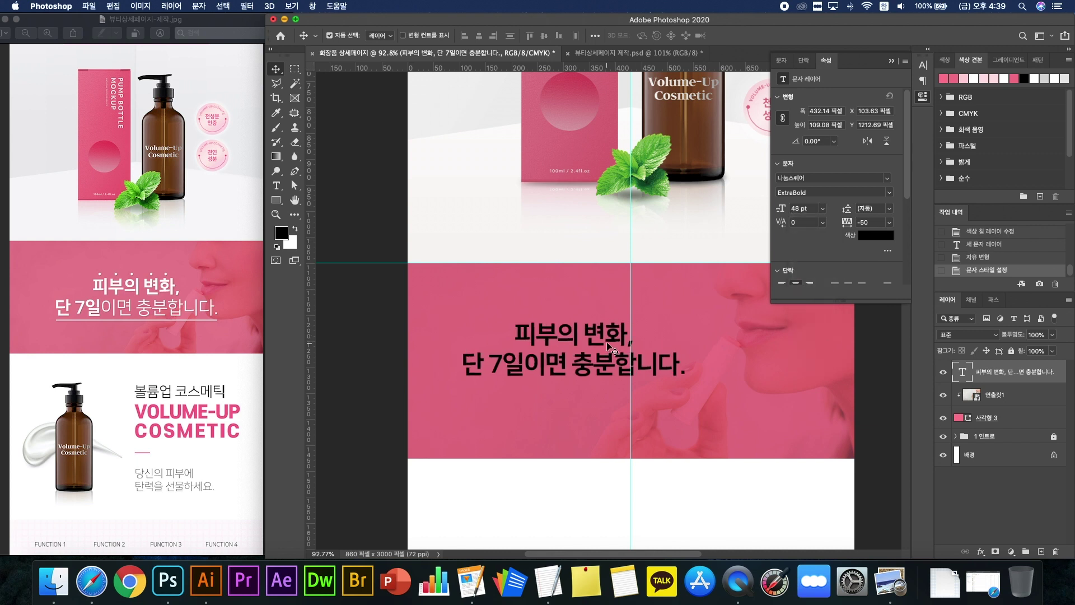
Step: Move the headline toward the banner's middle and centre it horizontally on the 배경 layer
drag(608, 345, 670, 338)
drag(663, 337, 663, 337)
click(998, 454)
click(479, 35)
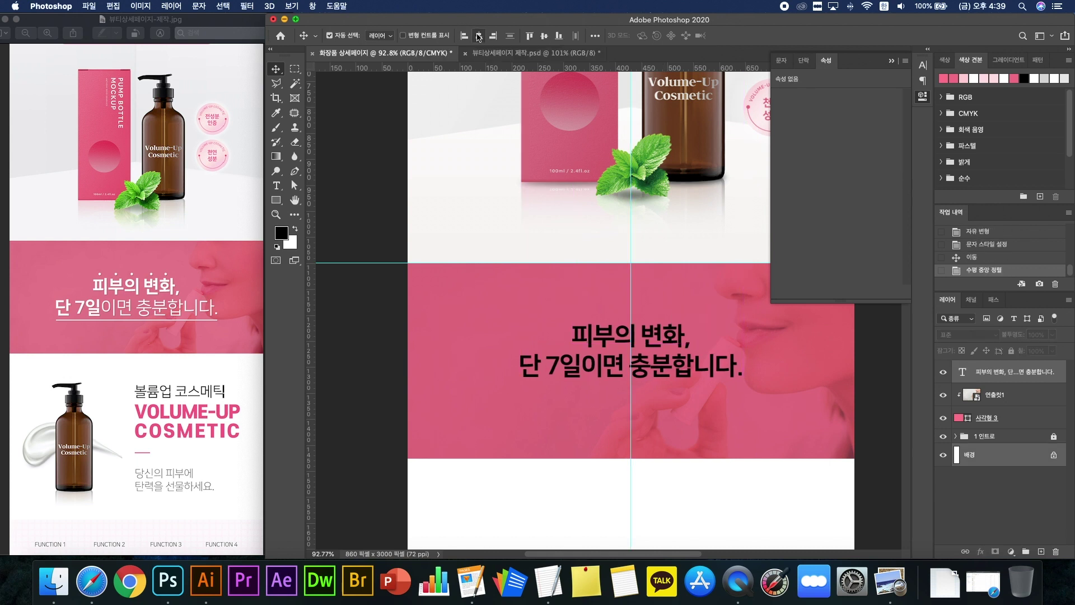
click(368, 145)
Step: Set the banner headline's text colour to white, ffffff
click(659, 345)
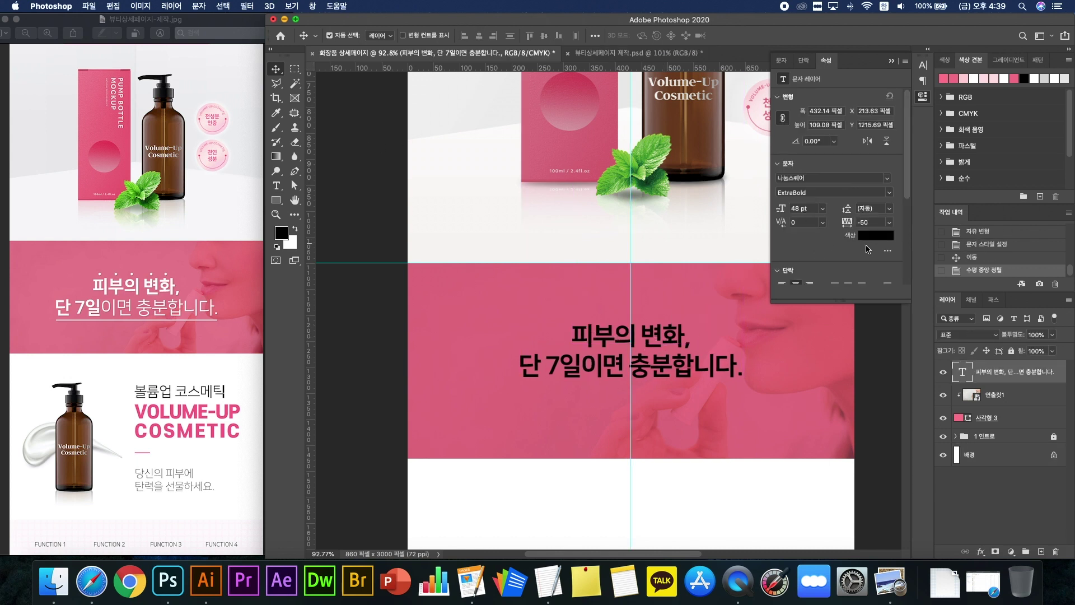
click(877, 235)
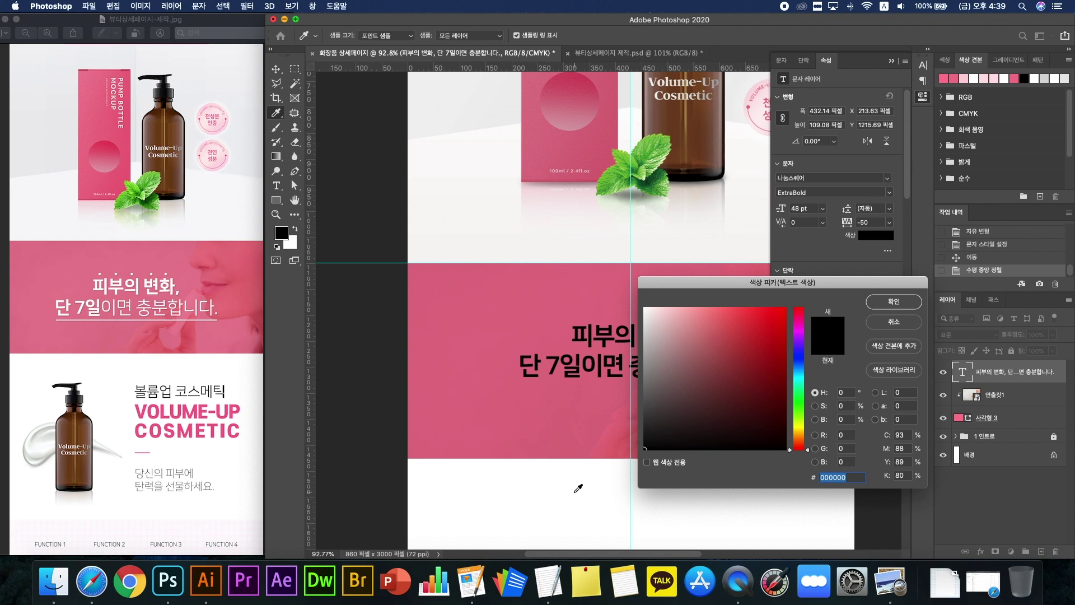
text(ffffff)
click(893, 301)
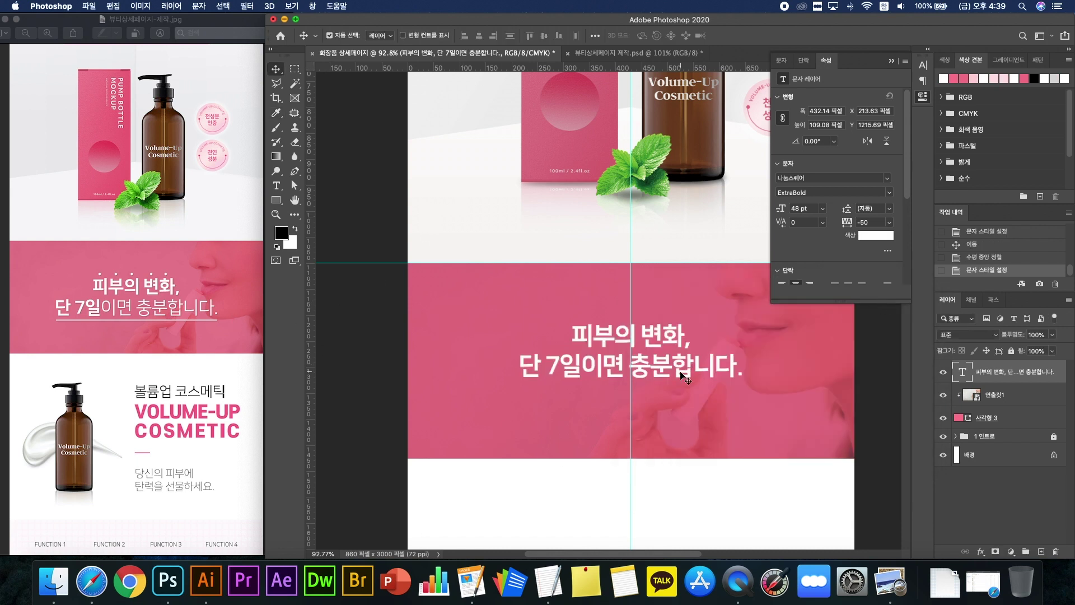
Step: Try a line spacing of 60 pt on the banner headline and settle on 63 pt
click(877, 207)
text(60)
key(Return)
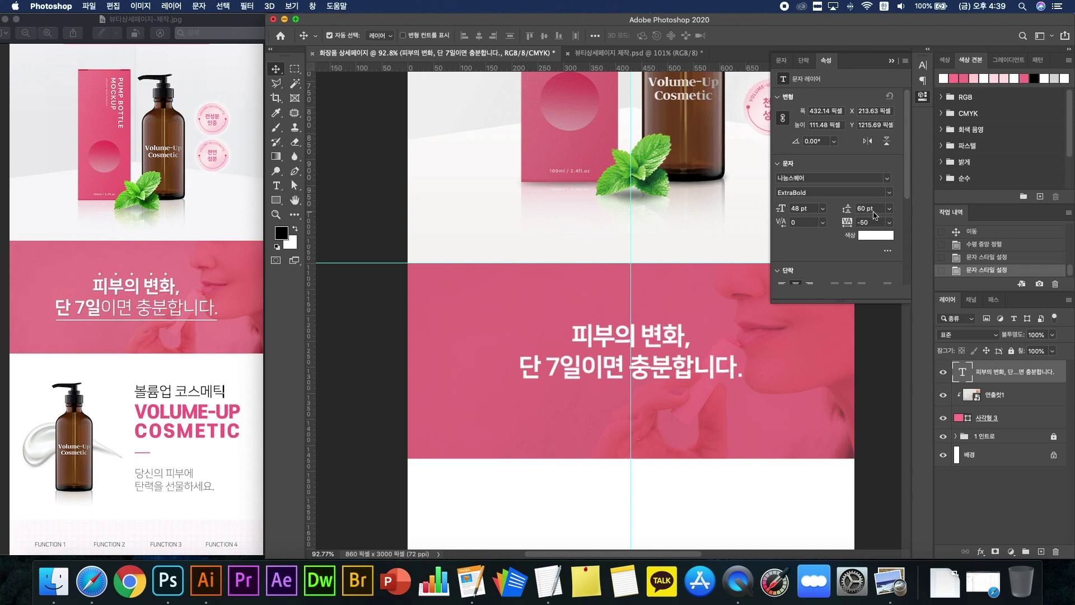
click(868, 209)
text(63)
key(Return)
Step: Try a tracking of -10 on the banner headline and settle on -25
click(889, 222)
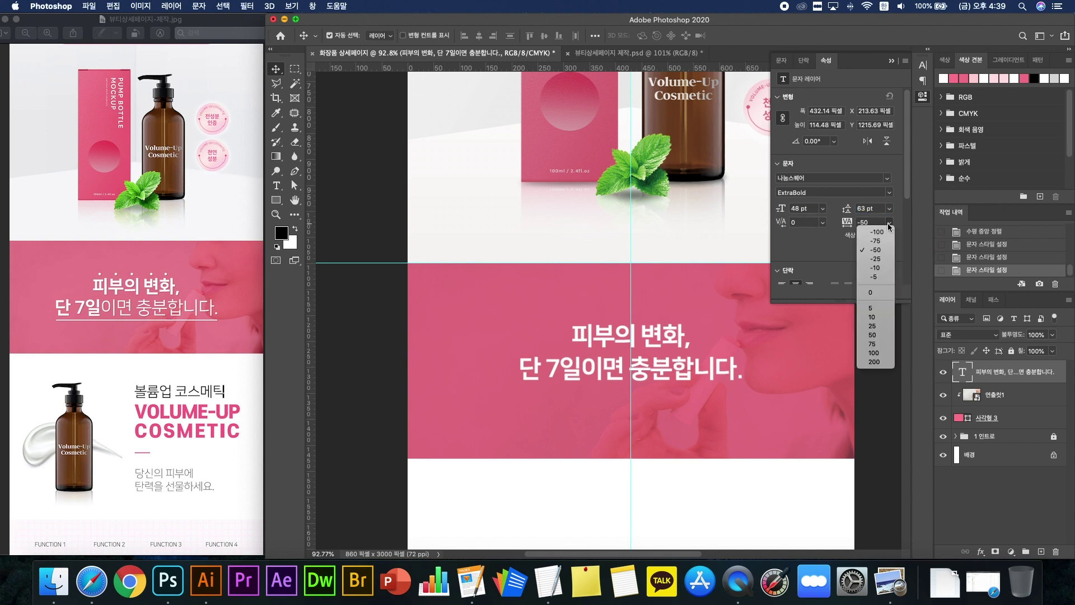
click(881, 268)
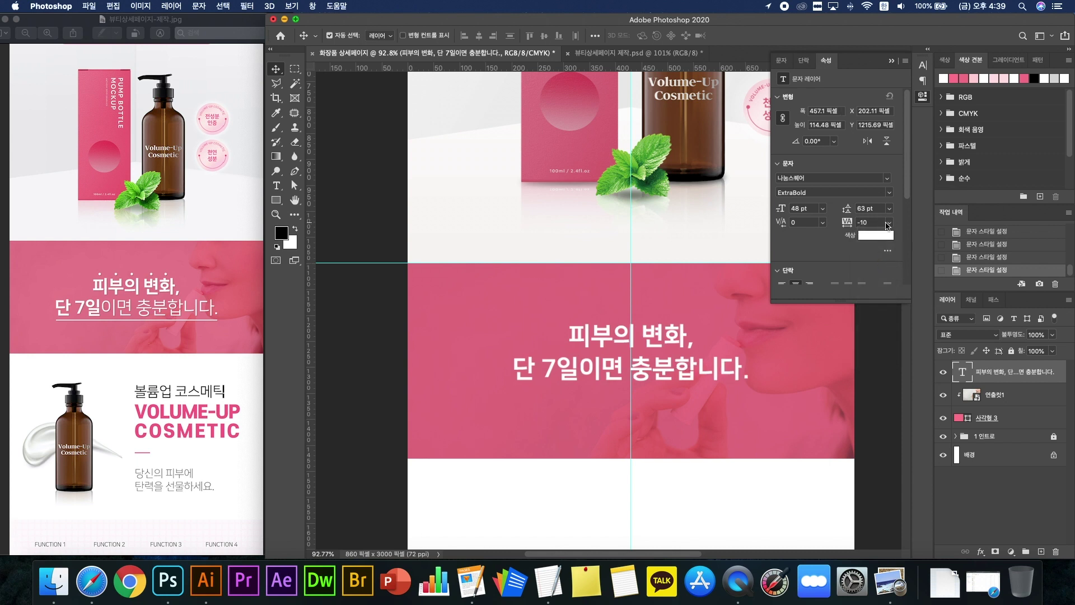
click(886, 226)
click(882, 260)
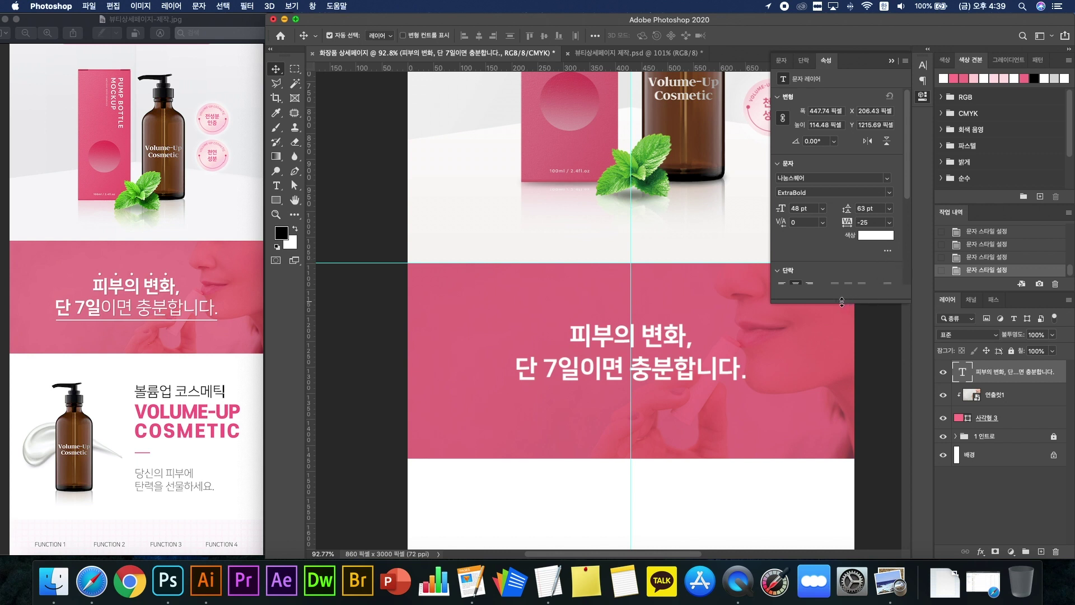
Step: Set the font weight of "단 7일" in the headline's second line to Bold
double_click(698, 372)
click(699, 369)
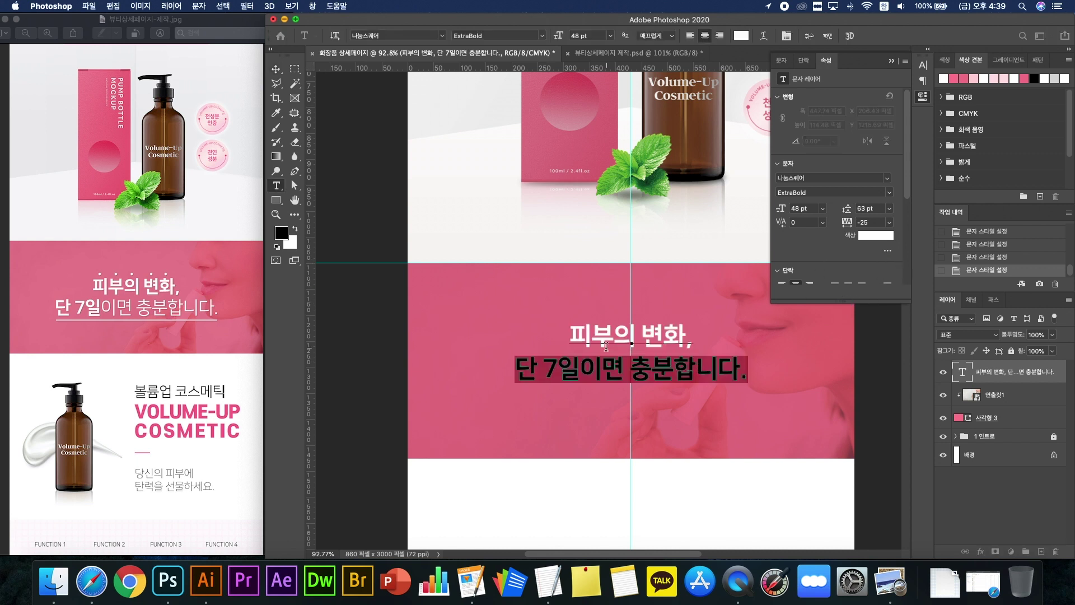
drag(574, 340, 709, 337)
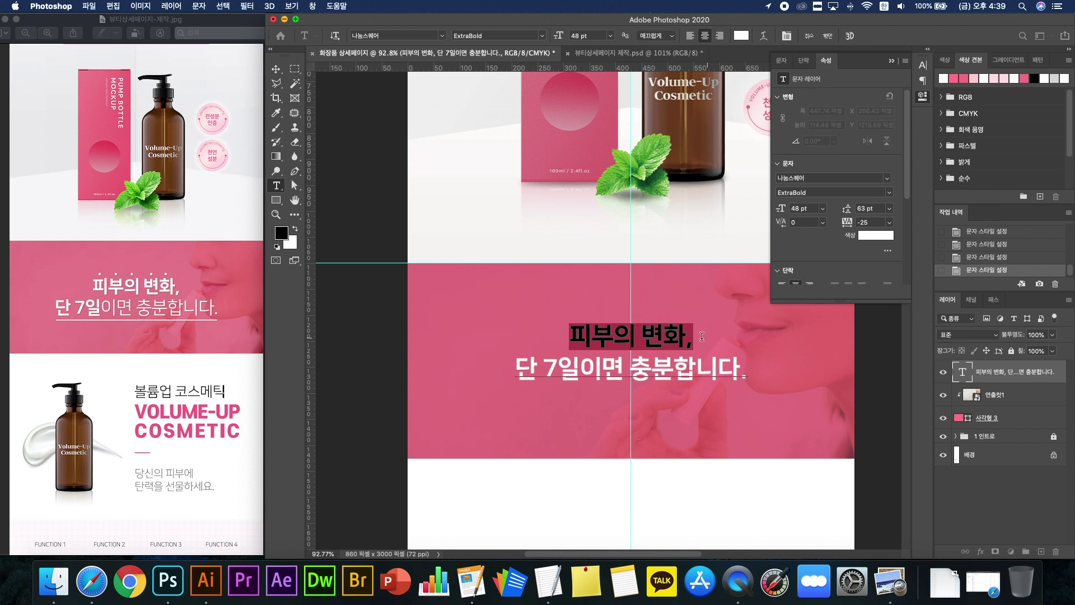
drag(580, 369, 515, 369)
click(884, 192)
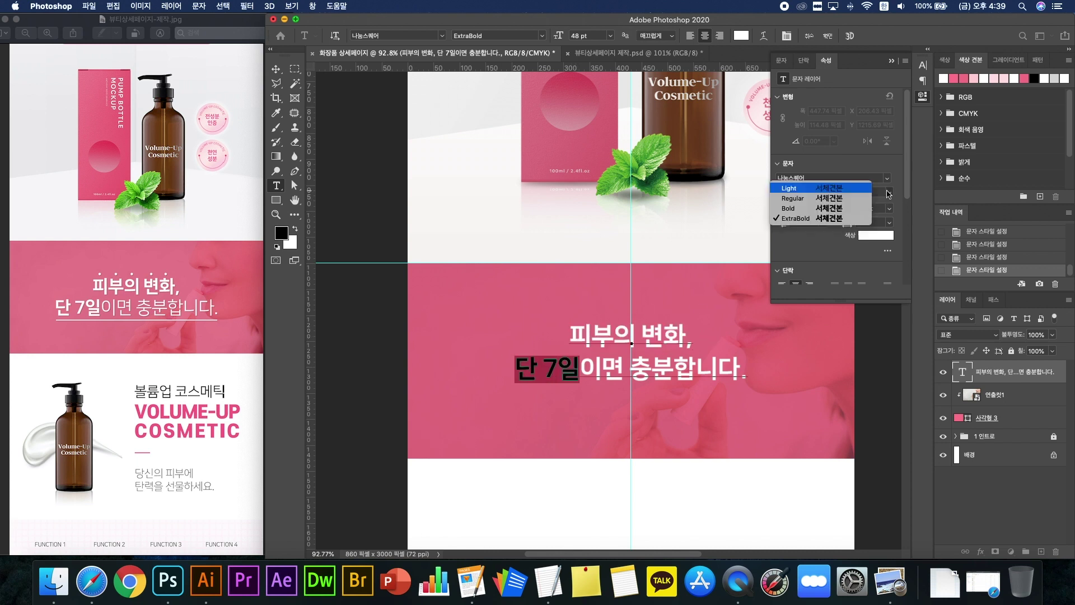
click(869, 209)
Step: Set "이면 충분합니다." in the headline's second line to the Regular weight and commit the text edit
drag(579, 370, 749, 371)
click(884, 193)
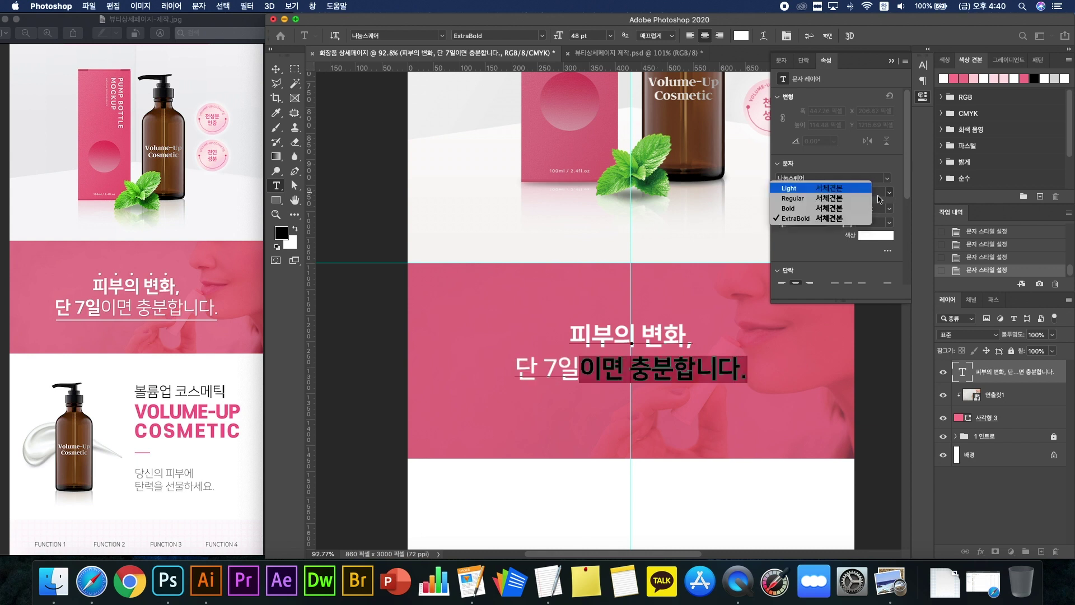
click(862, 203)
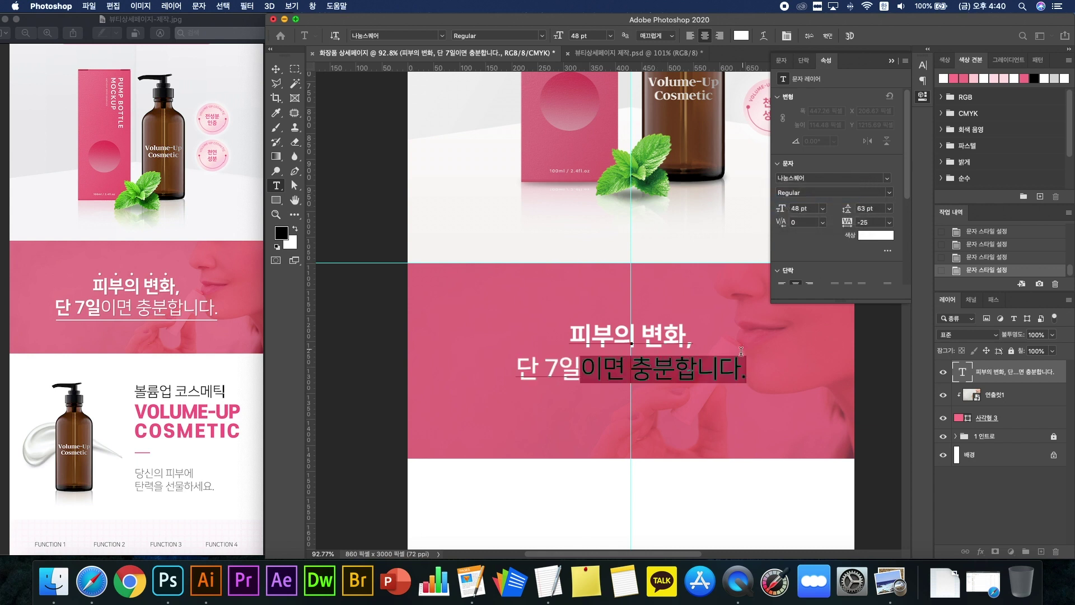
key(Right)
key(super+Return)
key(v)
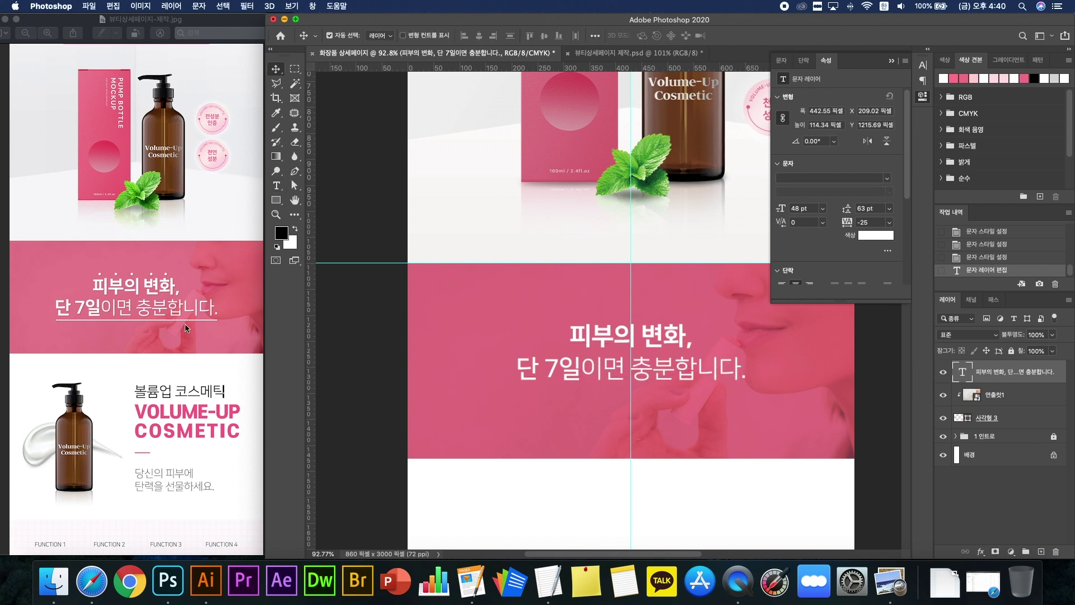
Step: Try the text underline style on the headline's second line and undo it
double_click(620, 373)
triple_click(619, 373)
scroll(854, 213, down, 1)
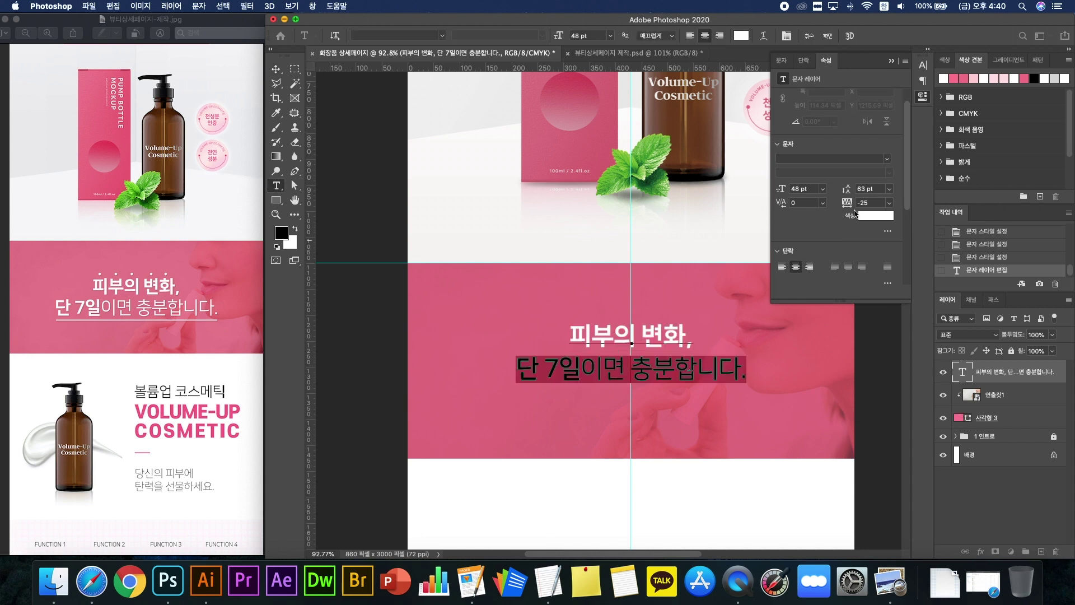
click(927, 71)
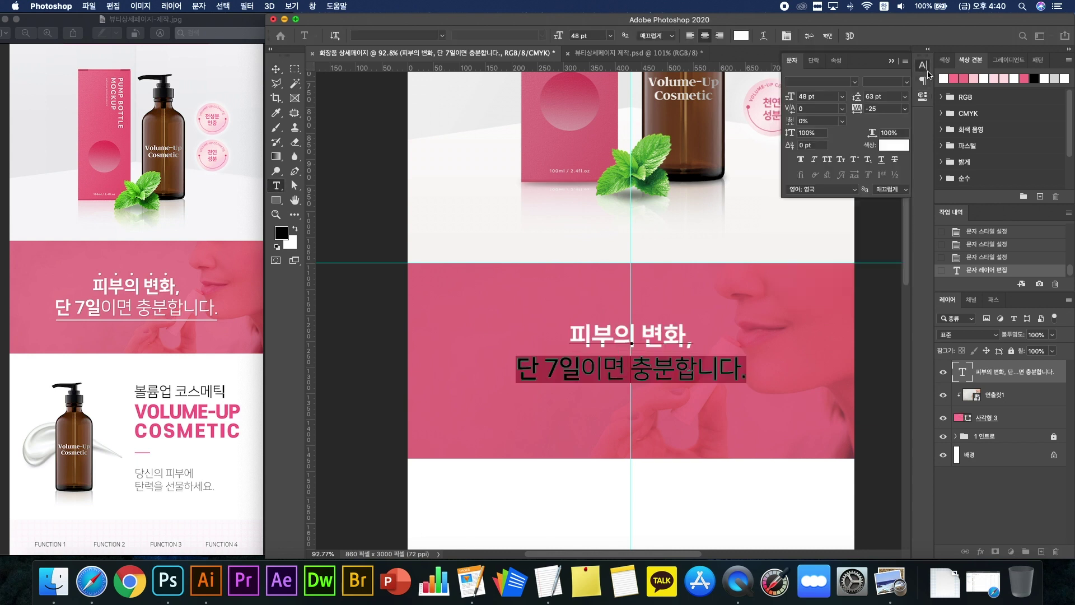
click(880, 159)
click(1010, 375)
key(v)
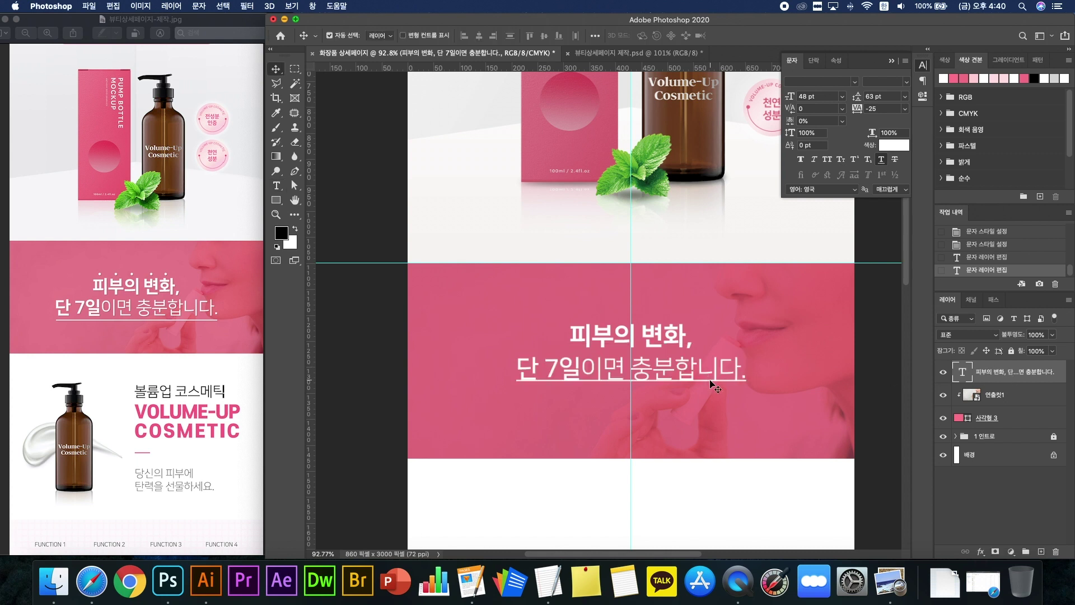
scroll(713, 395, up, 4)
scroll(714, 392, up, 4)
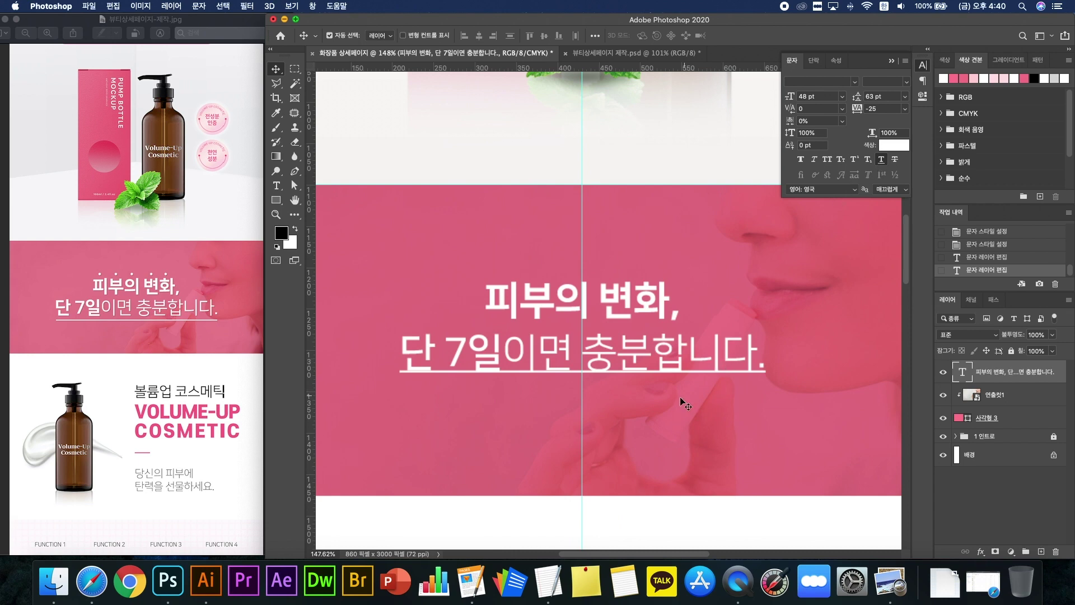
scroll(659, 373, up, 5)
scroll(659, 373, up, 2)
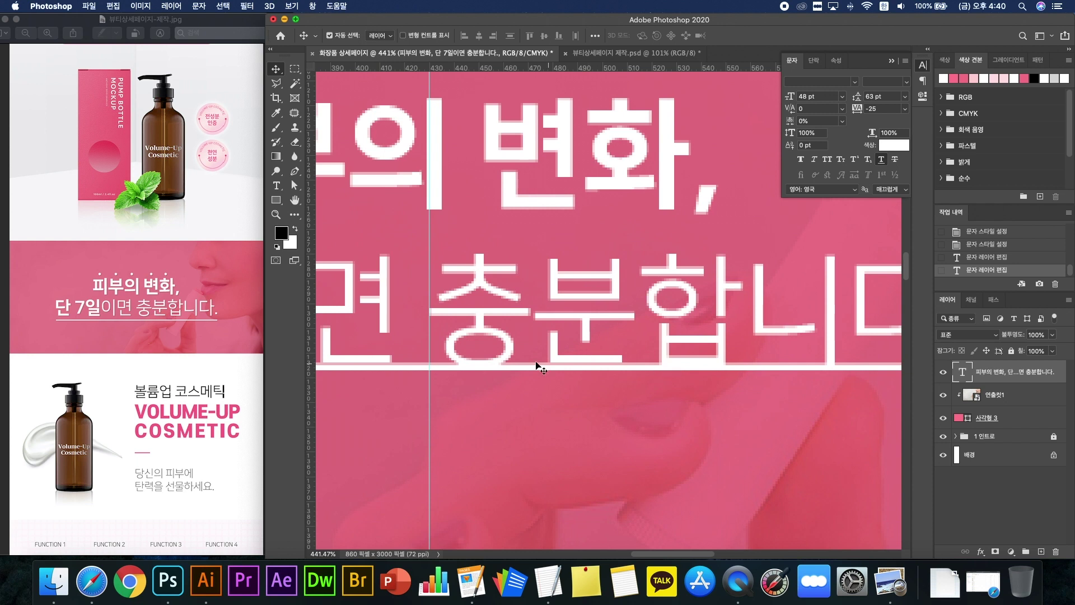
scroll(675, 364, down, 3)
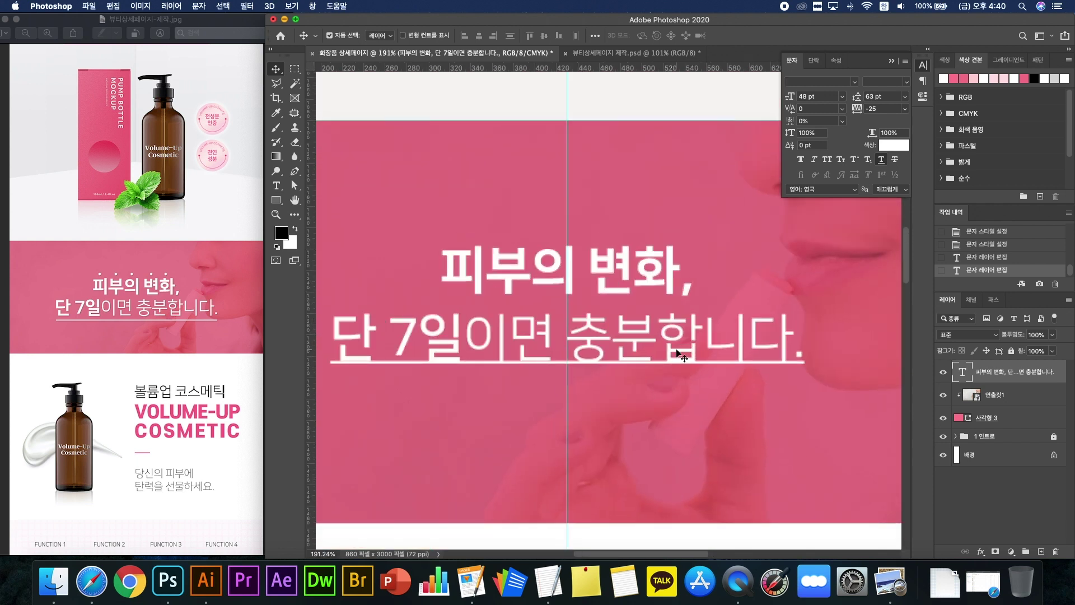
key(super+z)
Step: Draw a rectangle about 204 px wide and 2 px high below the headline's second line and fill it white
click(277, 199)
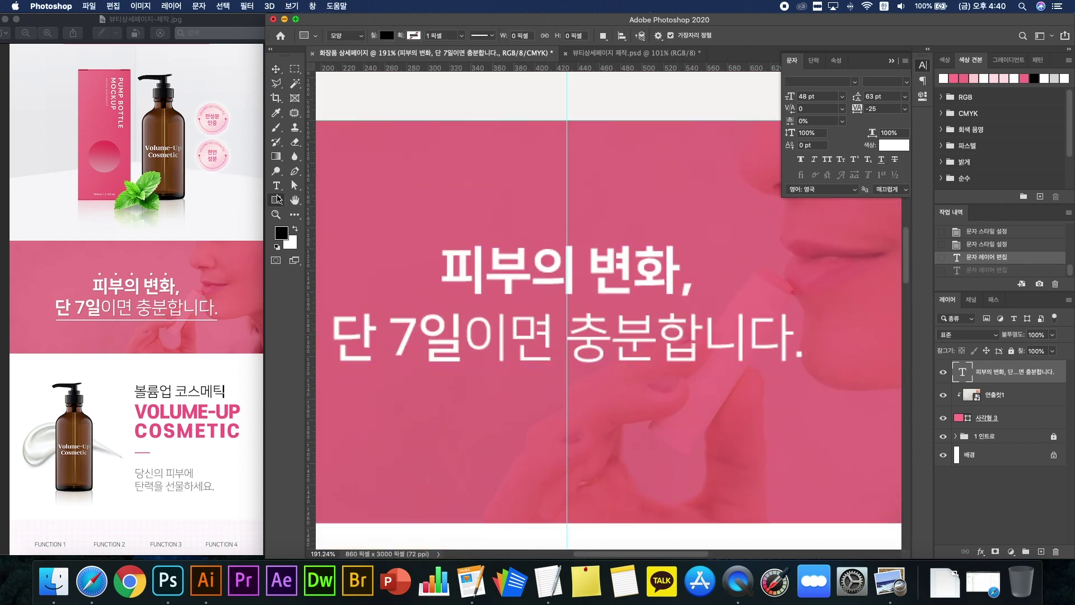
drag(423, 372, 642, 371)
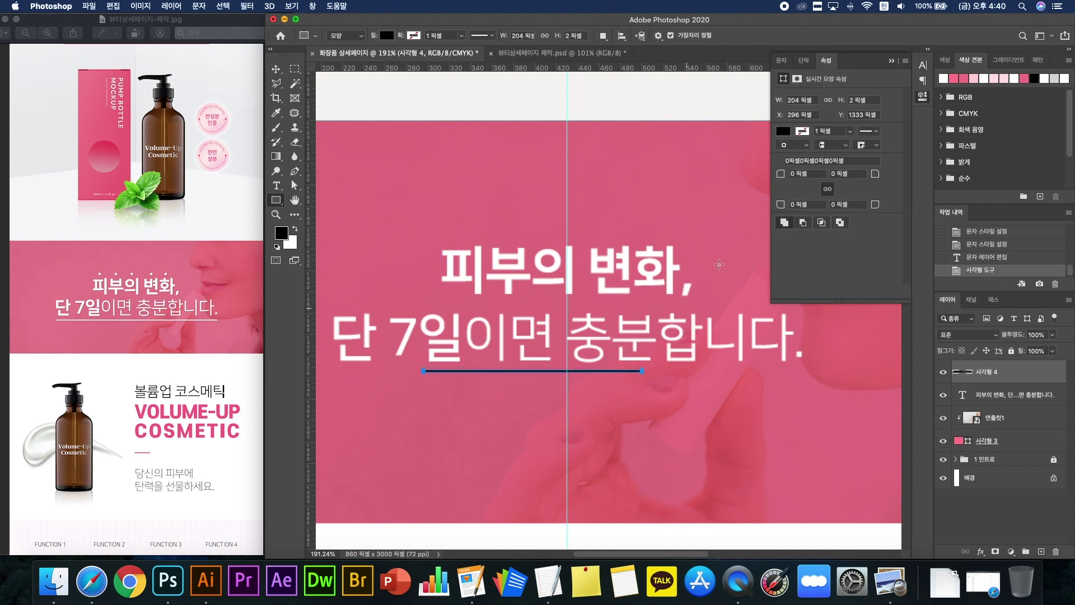
click(783, 131)
click(783, 191)
click(887, 102)
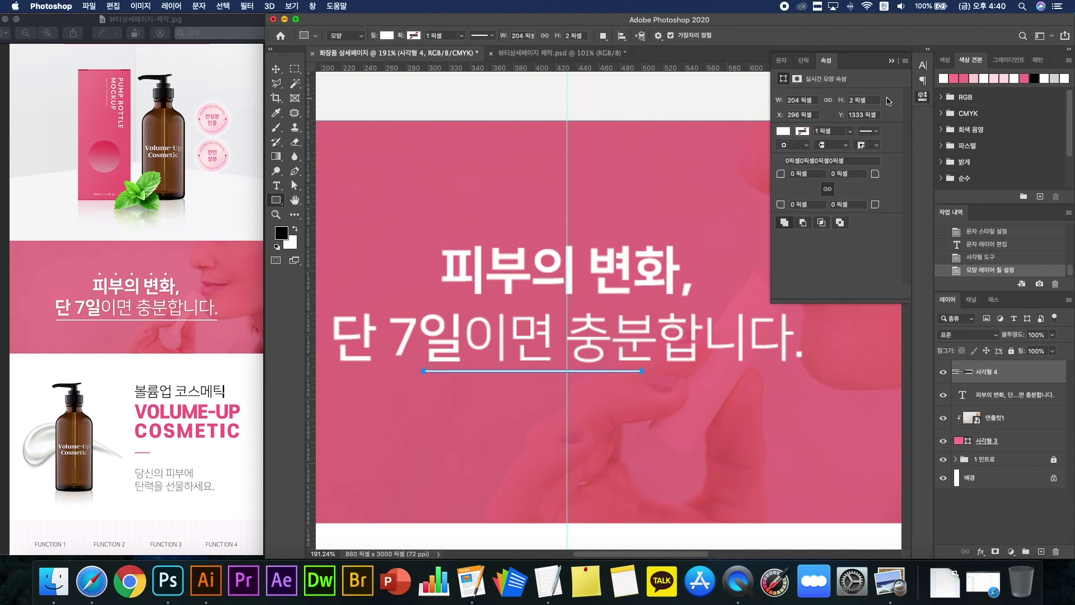
click(874, 102)
Step: Stretch the white line to both ends of the headline's second line, about 437 px wide
key(ctrl+t)
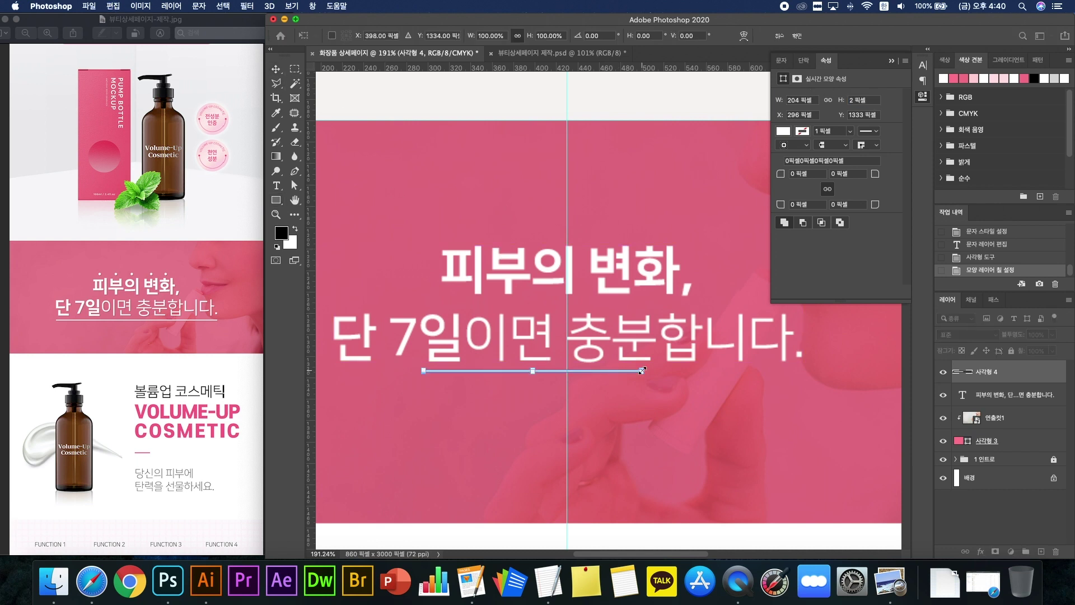
drag(643, 370, 802, 371)
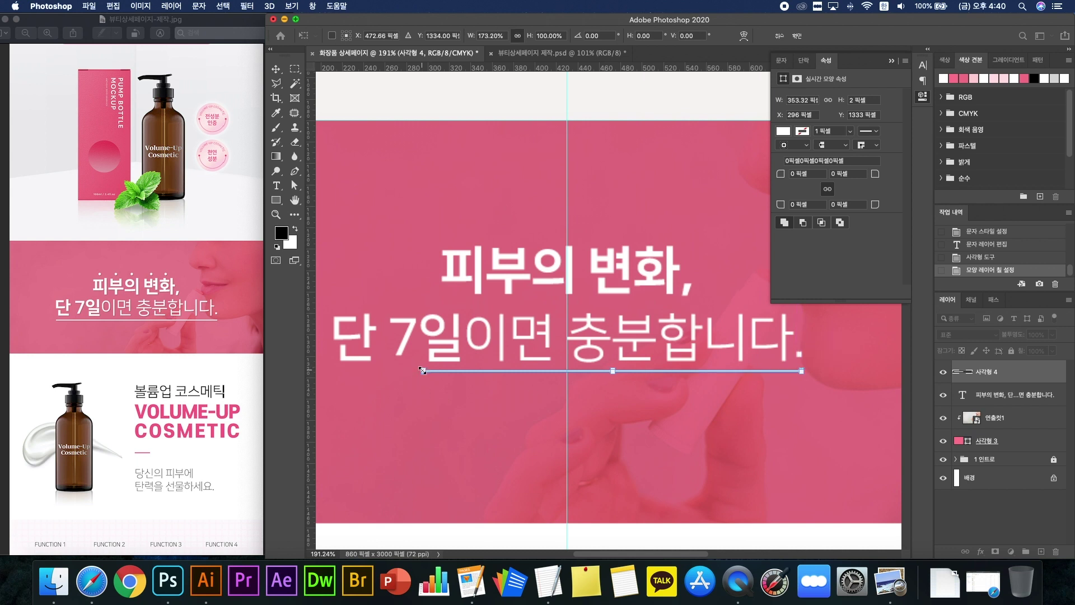
drag(421, 370, 334, 377)
key(Return)
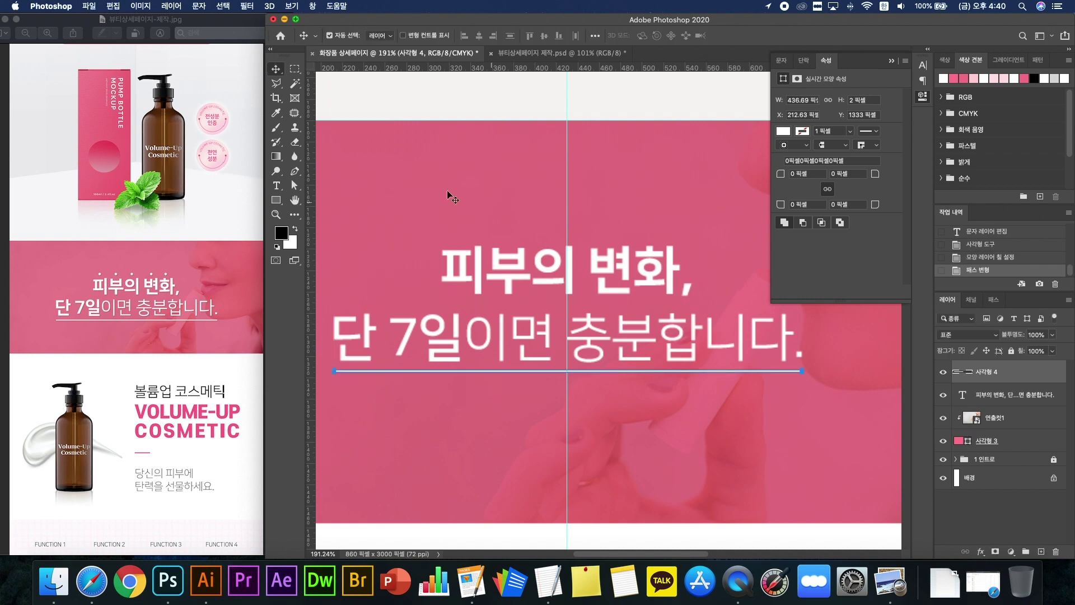
Step: Draw a white 6 px circle above the first character "피" of the headline with the Ellipse tool
click(283, 200)
click(283, 203)
click(297, 222)
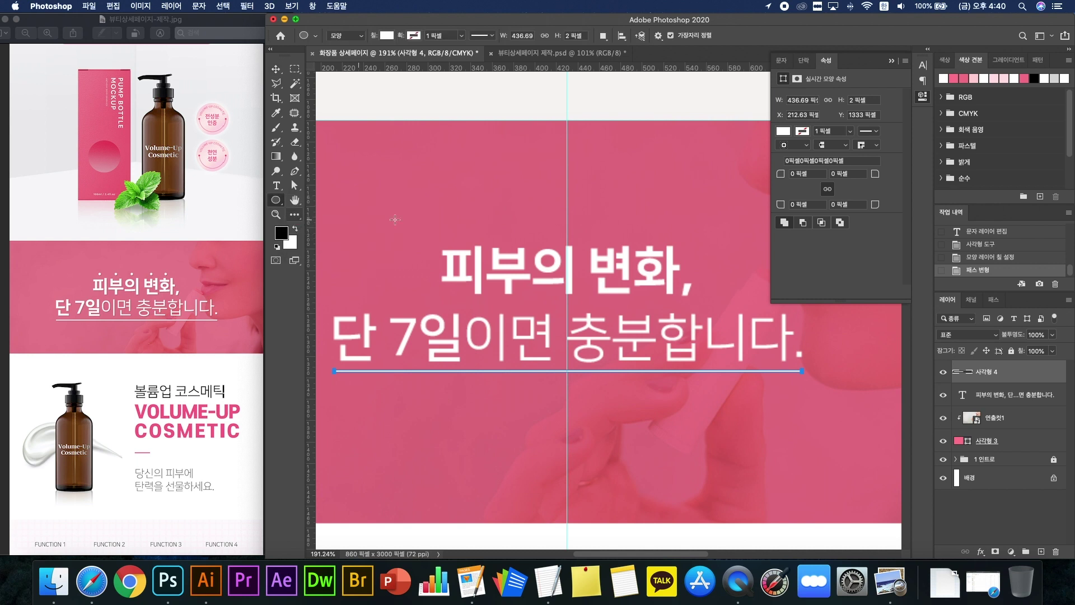
scroll(463, 223, up, 2)
scroll(464, 223, up, 2)
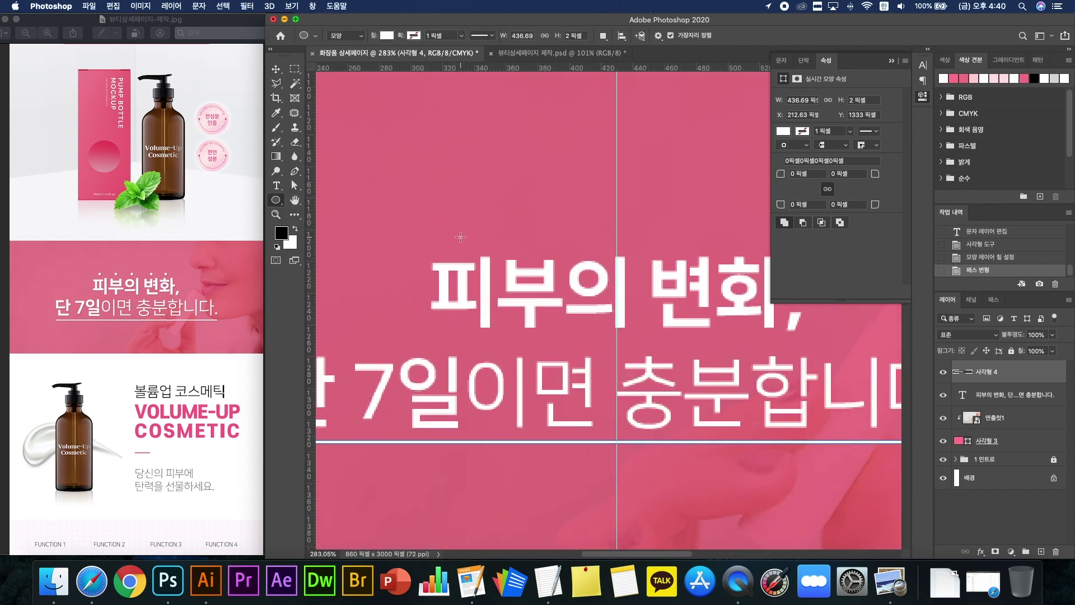
drag(461, 237, 464, 240)
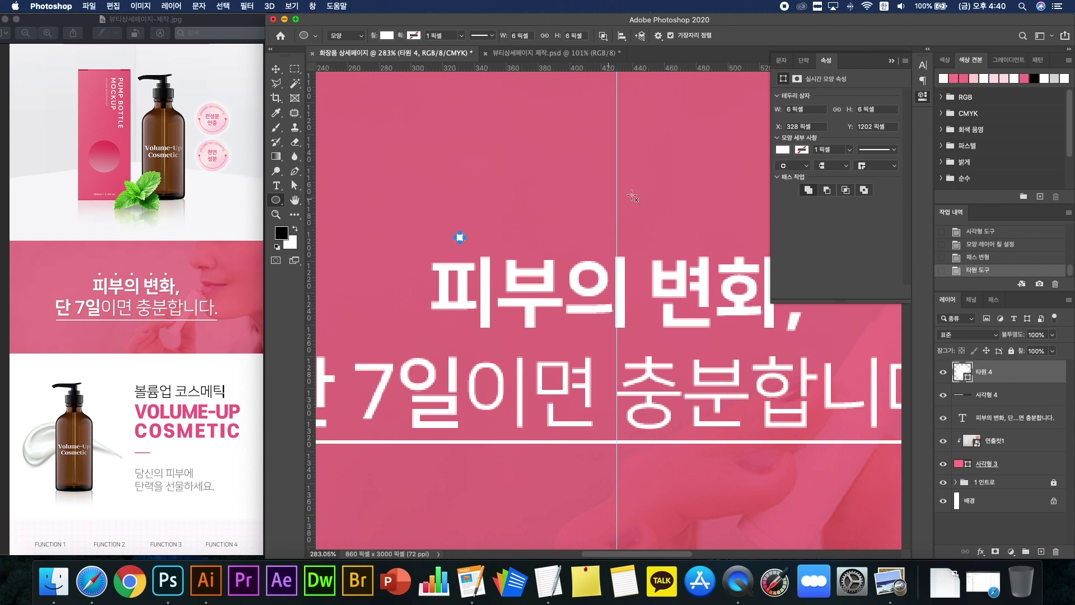
Step: Copy the dot above "부" and "의", and nudge the third dot to X 414 px and the first to X 327 px
click(276, 69)
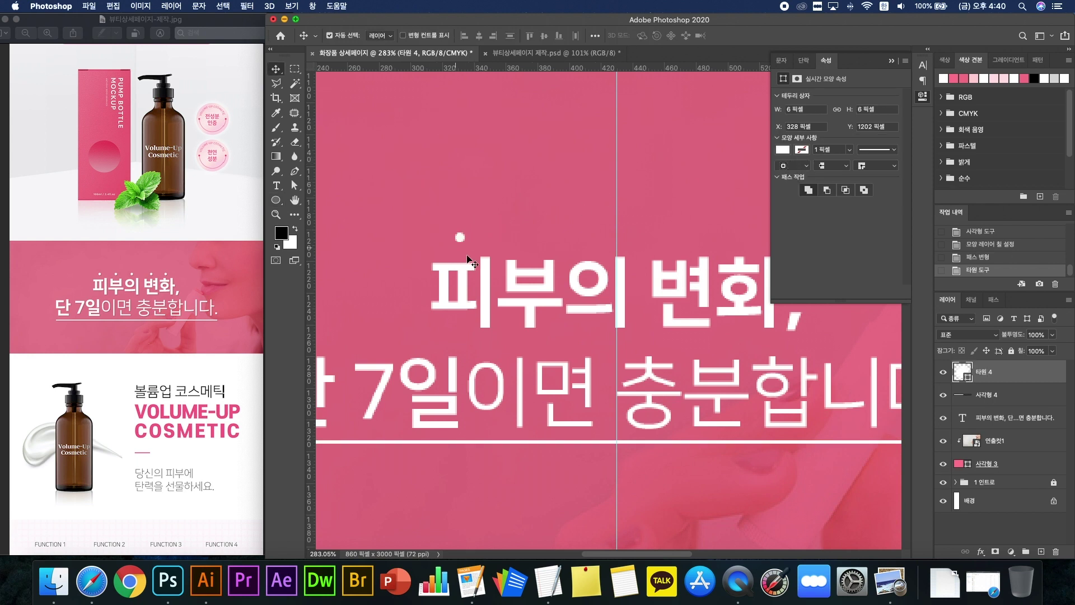
drag(459, 238, 601, 242)
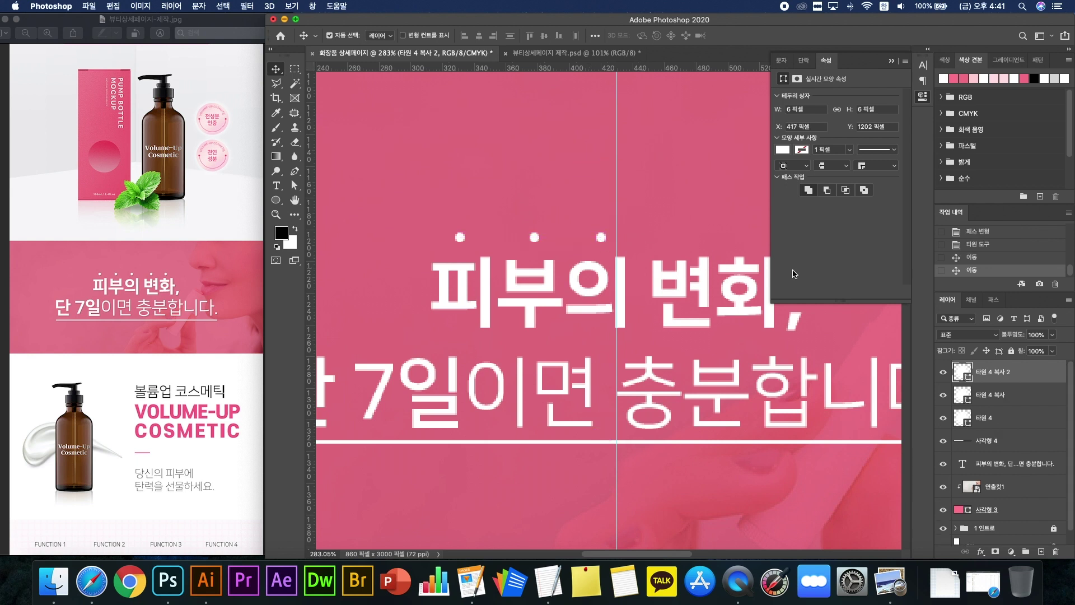
key(Left)
key(Left)
key(Left)
click(463, 238)
key(Left)
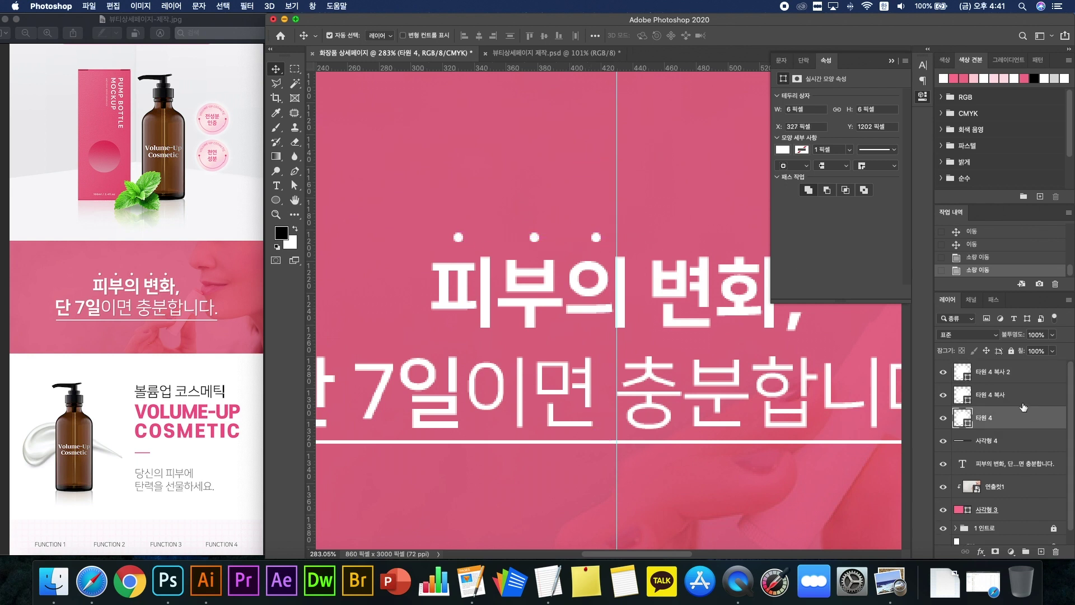
Step: Distribute the three dots evenly horizontally, nudge the first dot to X 329 px and distribute them again
shift+click(1016, 374)
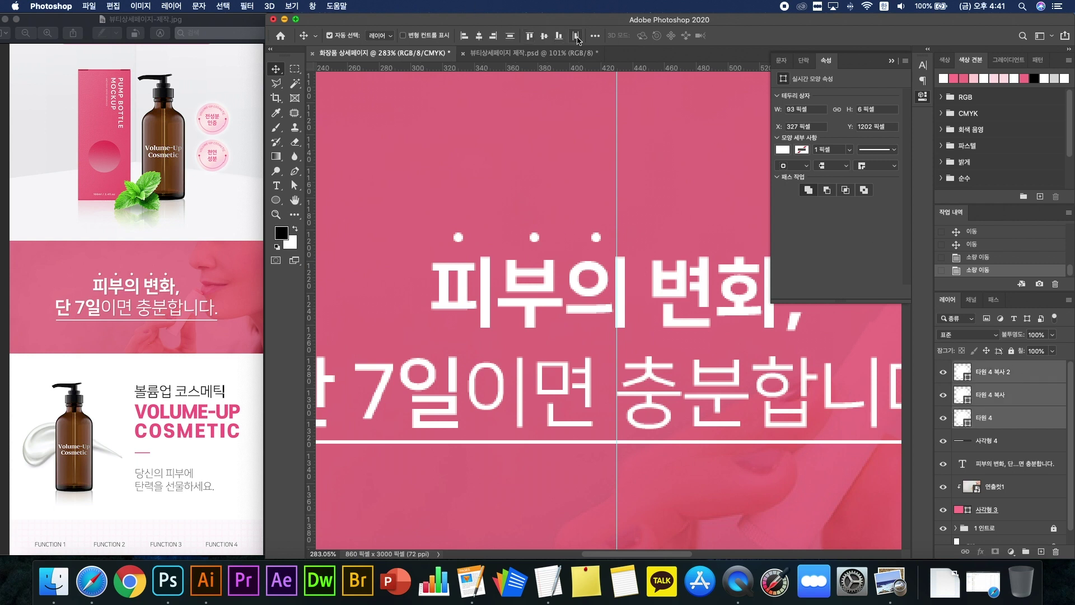
click(577, 37)
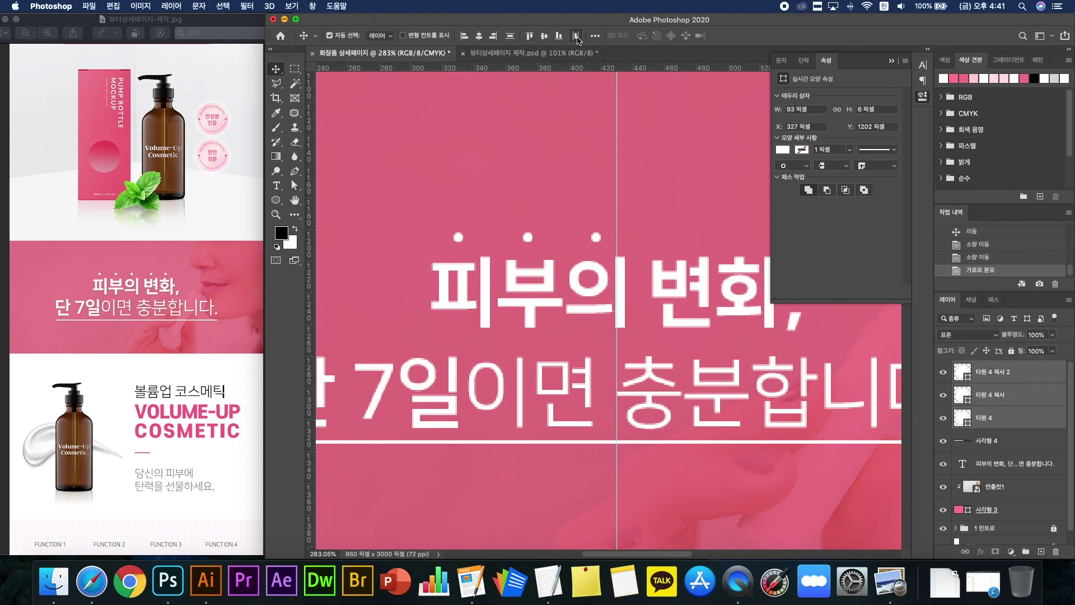
click(594, 187)
click(460, 237)
key(Right)
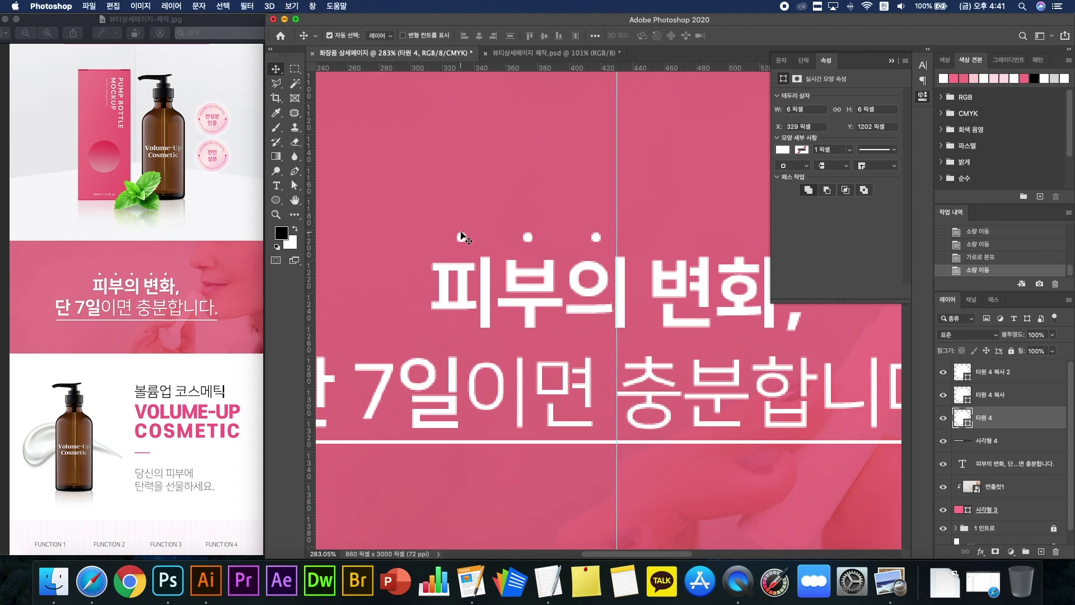
shift+click(1041, 375)
click(576, 36)
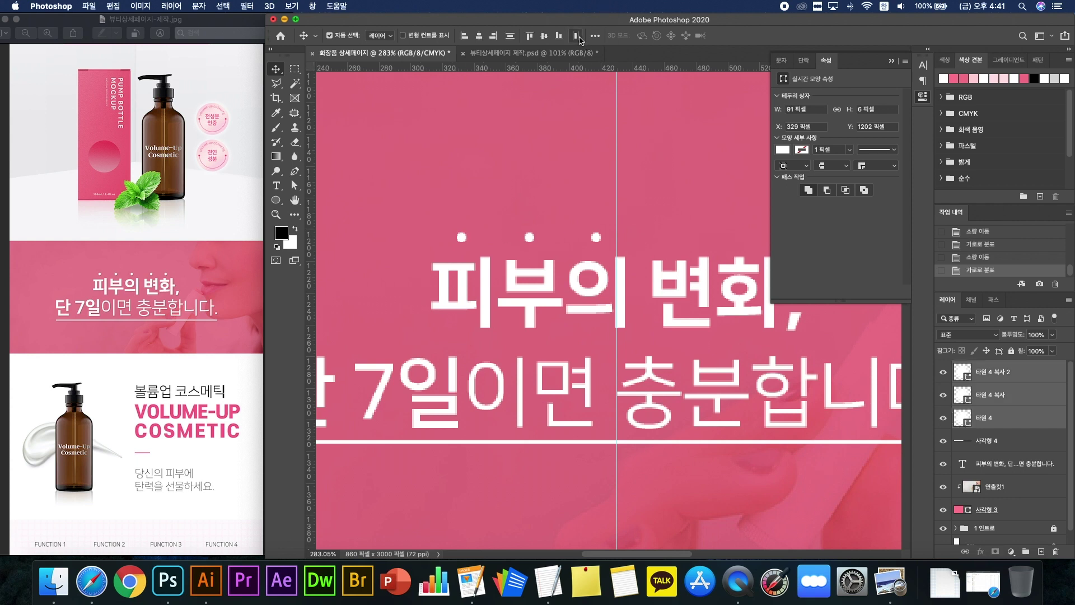
Step: Copy the second and third dots together to above "변" and "화" in the headline
click(597, 187)
click(597, 238)
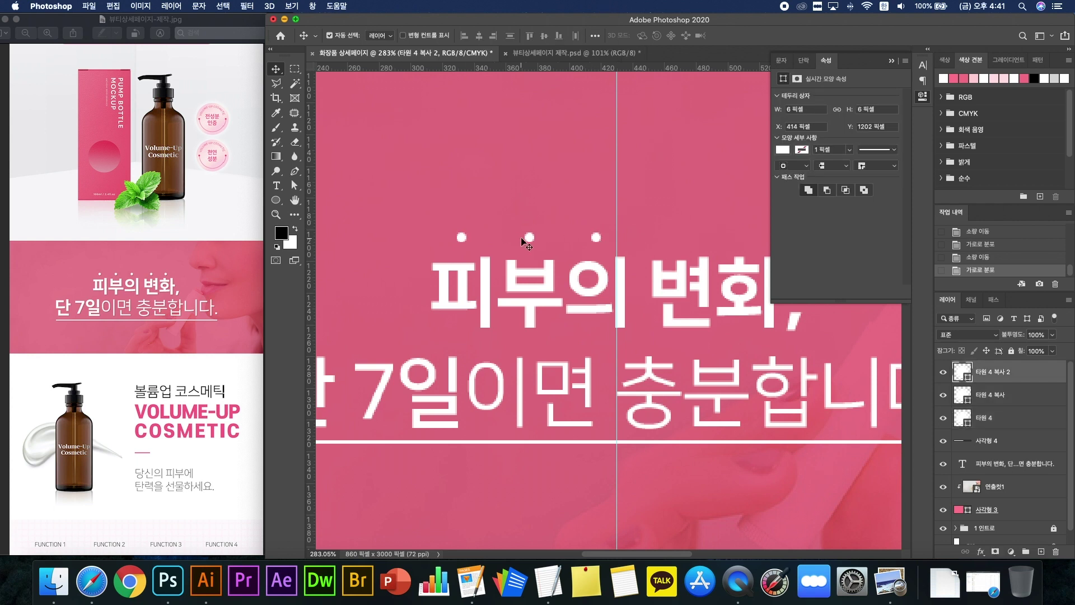
shift+click(530, 238)
drag(529, 238, 677, 237)
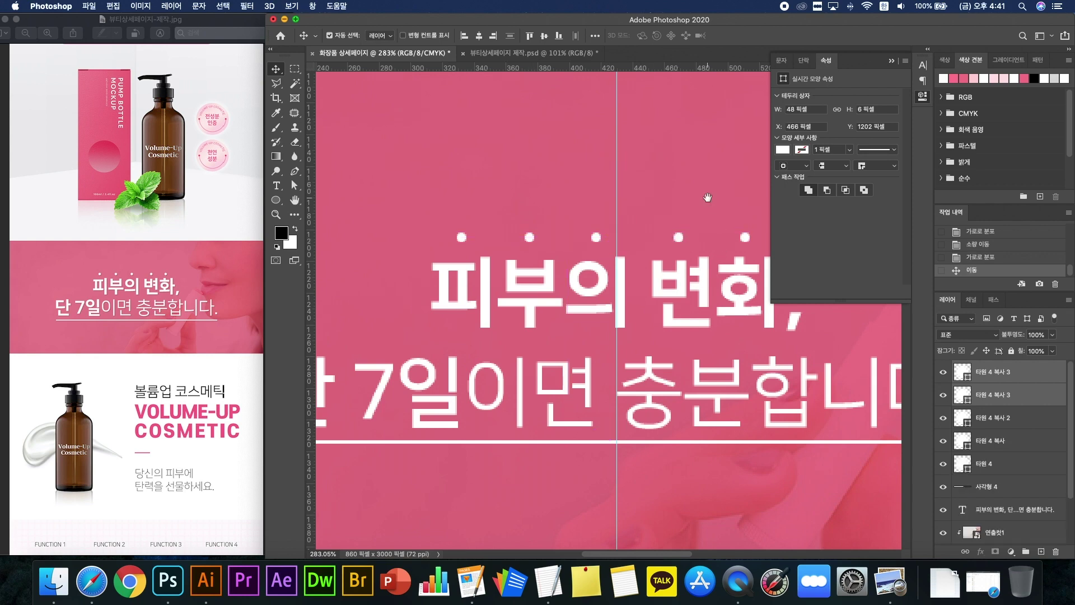
scroll(640, 203, down, 5)
scroll(641, 205, down, 3)
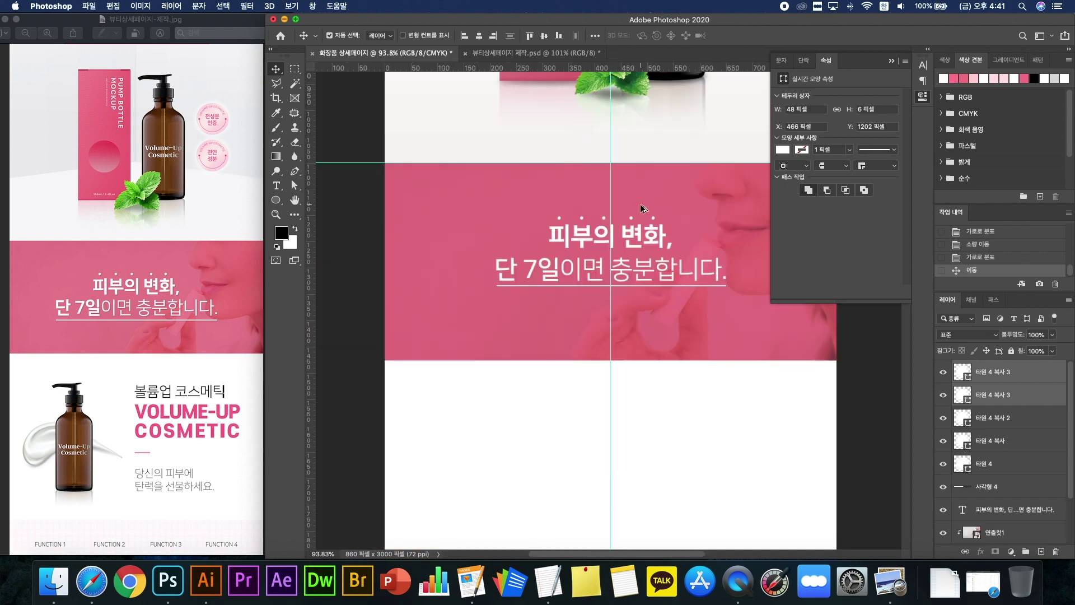
Step: Move all five dots down closer to the headline, to Y 1204 px
scroll(640, 205, up, 4)
click(1017, 466)
shift+click(1013, 381)
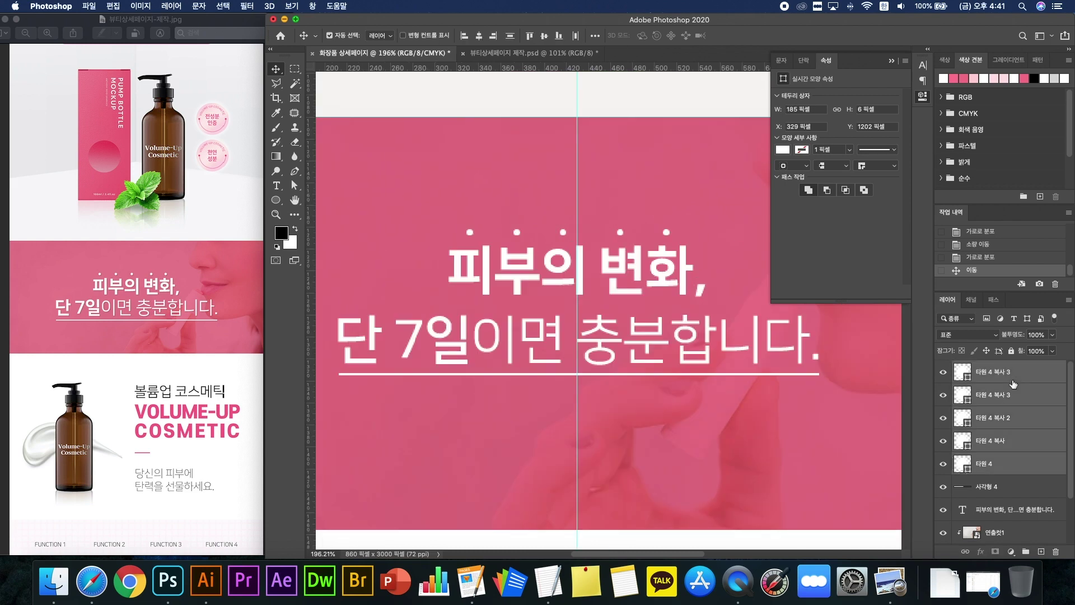
key(Down)
key(Down)
key(Down)
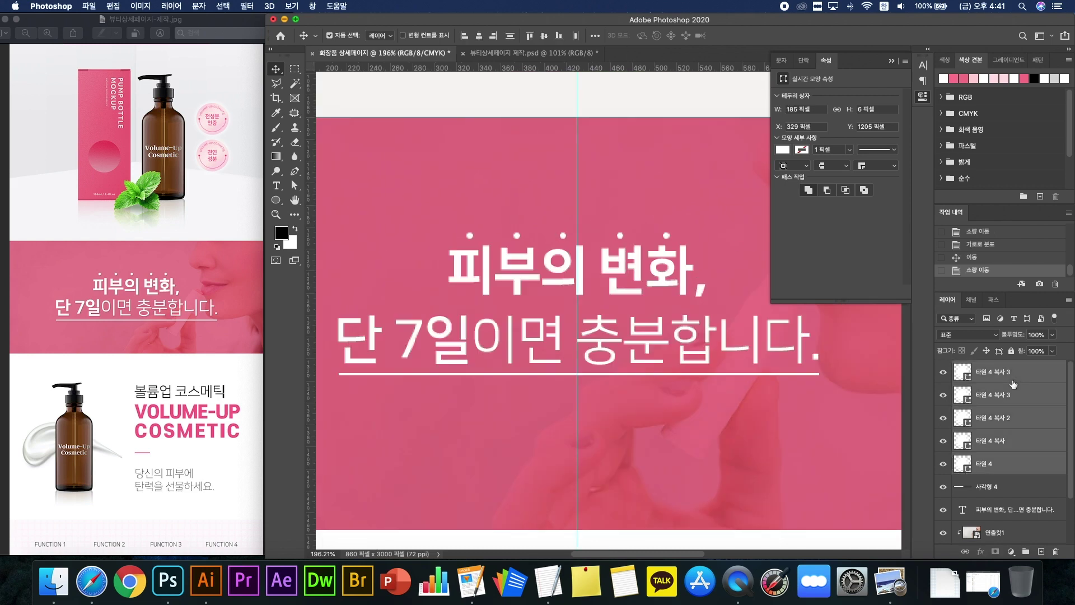
key(Up)
Step: Shorten the pink banner rectangle from its lower edge to a height of about 357 px
scroll(722, 374, down, 5)
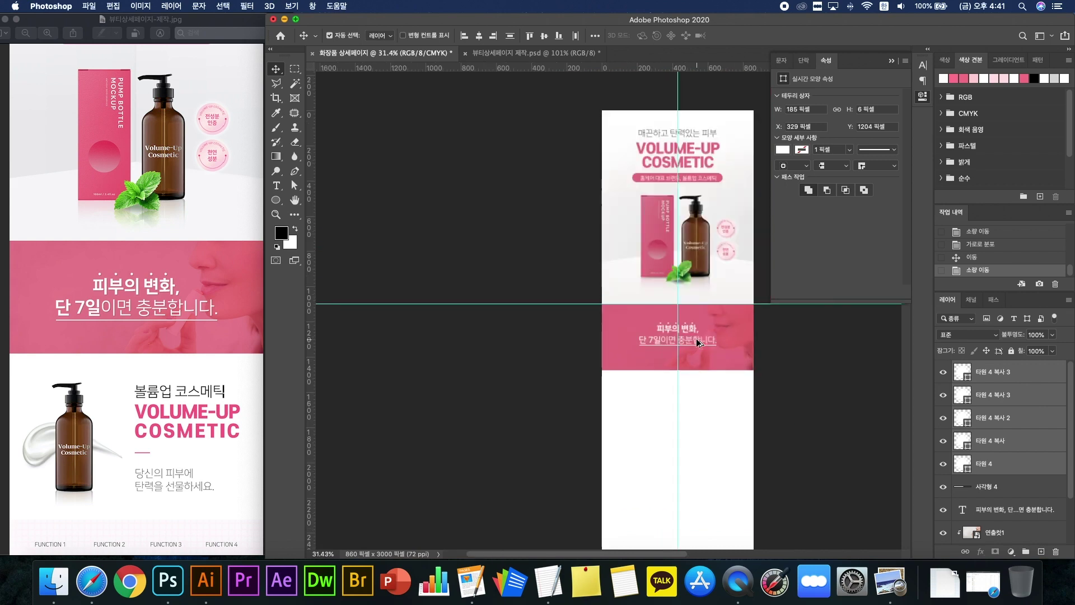
scroll(707, 385, up, 3)
click(707, 385)
scroll(1039, 494, down, 2)
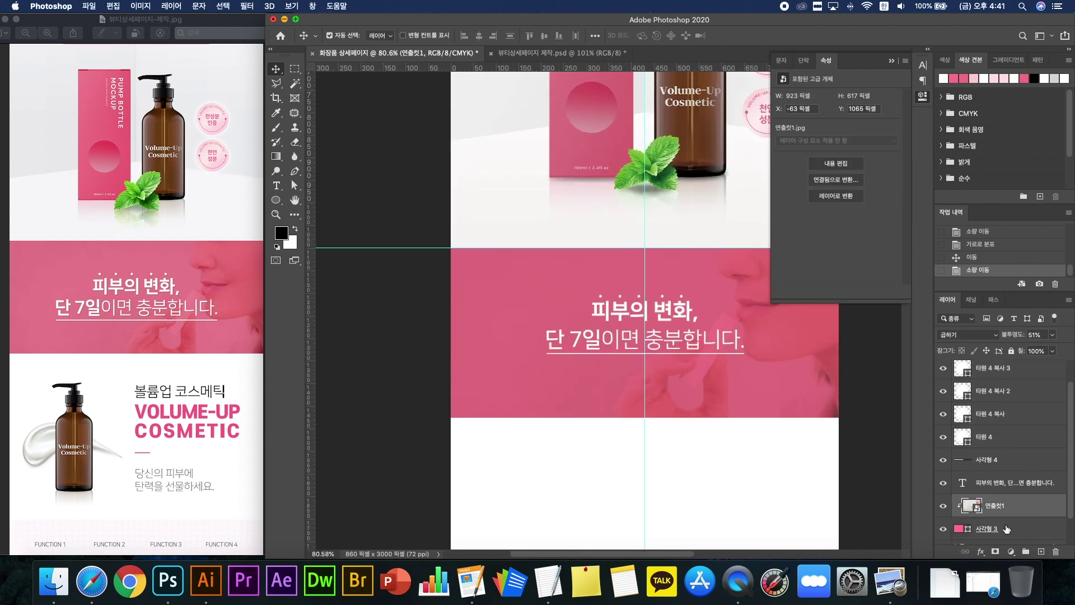
click(1006, 529)
key(super+t)
drag(643, 416, 647, 408)
key(Return)
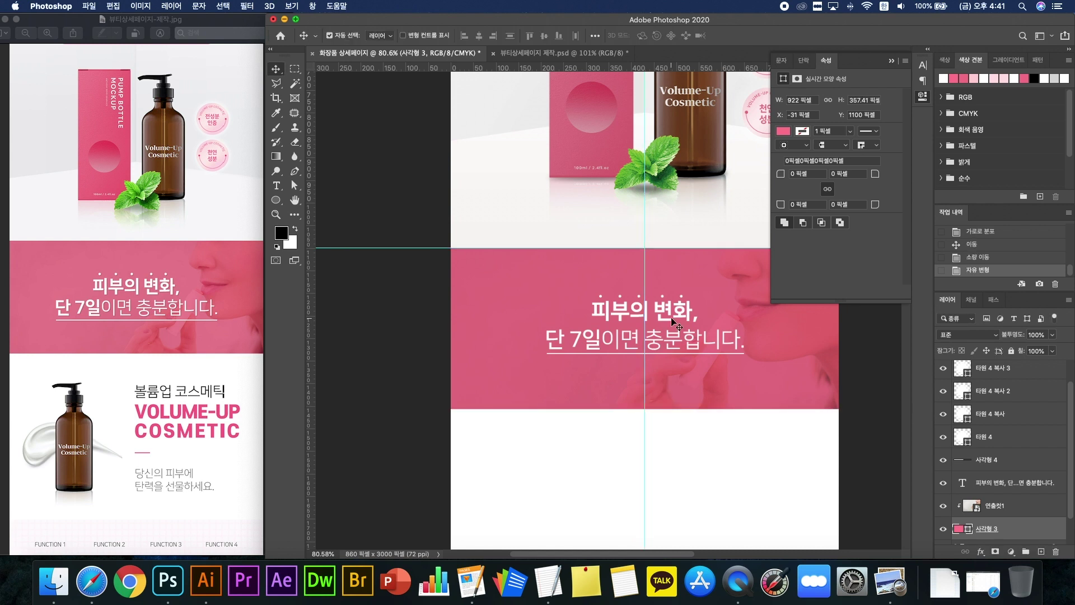
Step: Try a font size of 60 pt on the banner headline and undo it
click(677, 321)
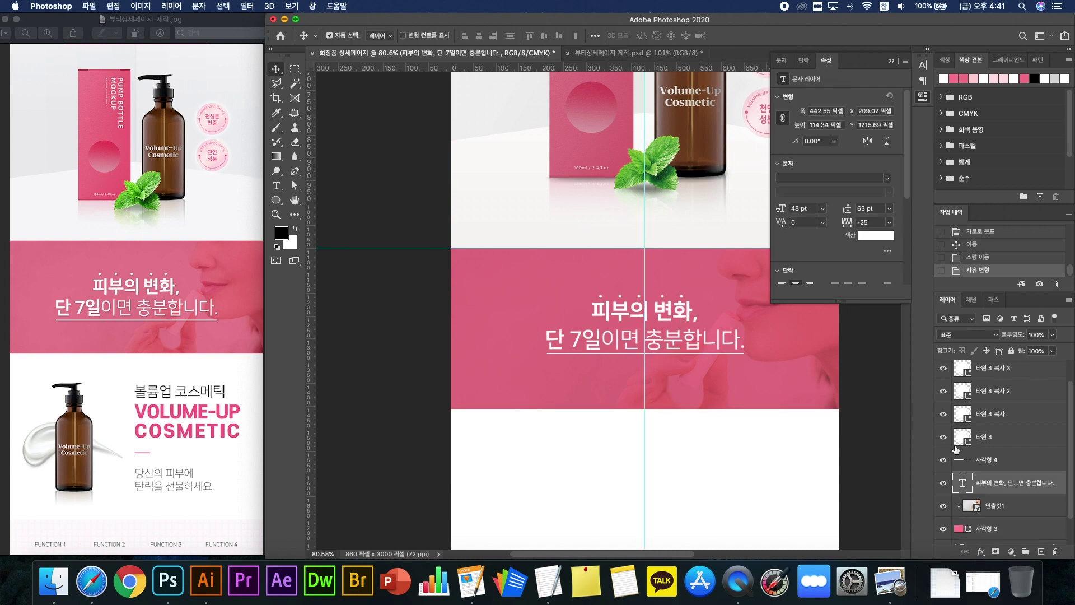
click(822, 209)
click(810, 350)
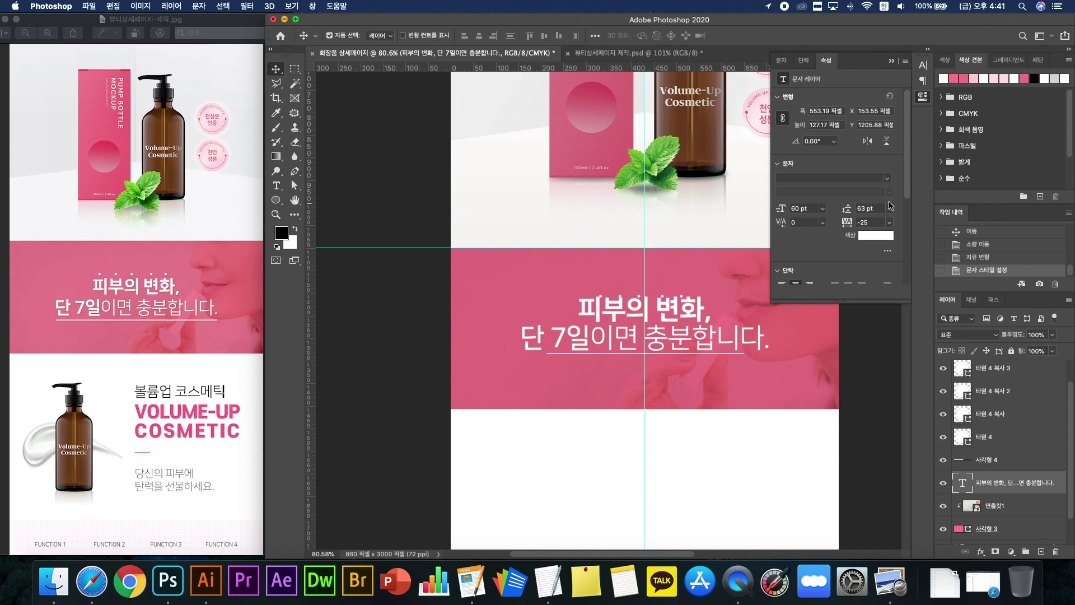
key(super+z)
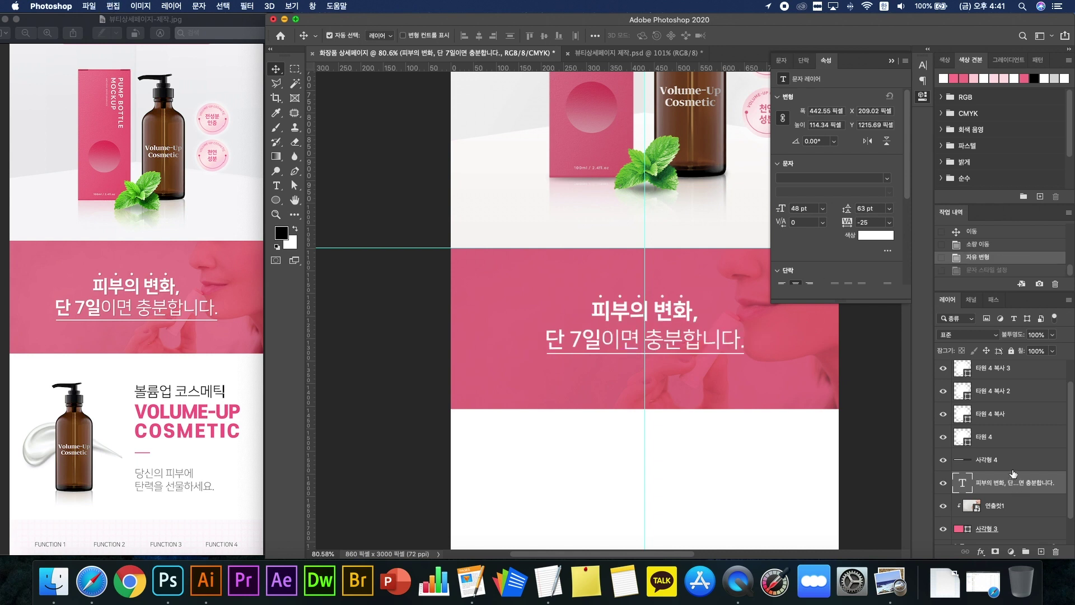
Step: Scale the banner headline, its underline and the five dots together from their centre to about 124%
scroll(1013, 473, up, 1)
shift+click(989, 373)
key(super+t)
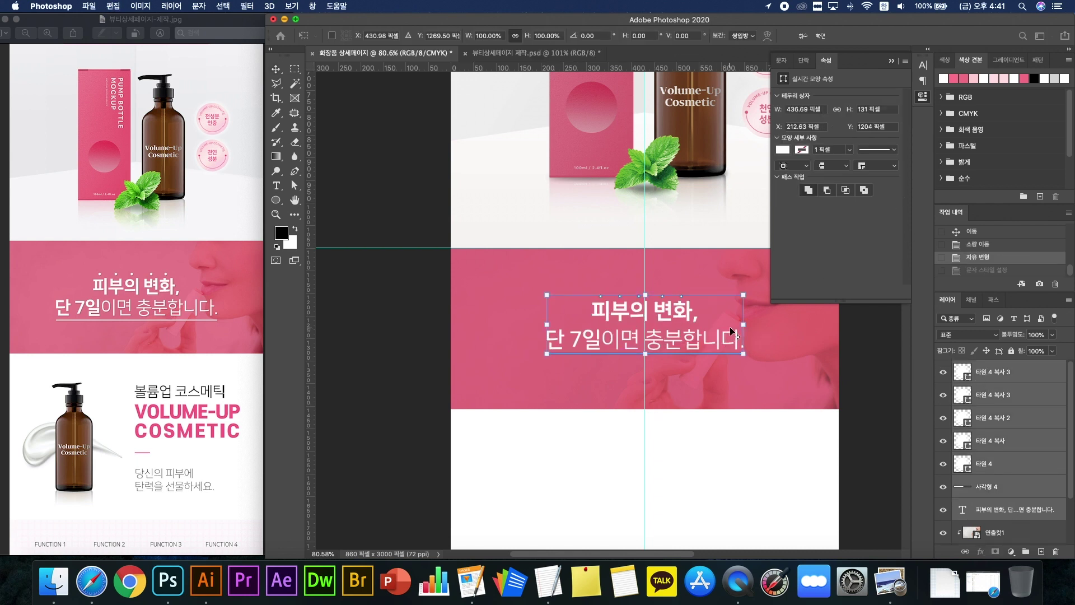
drag(742, 324, 766, 326)
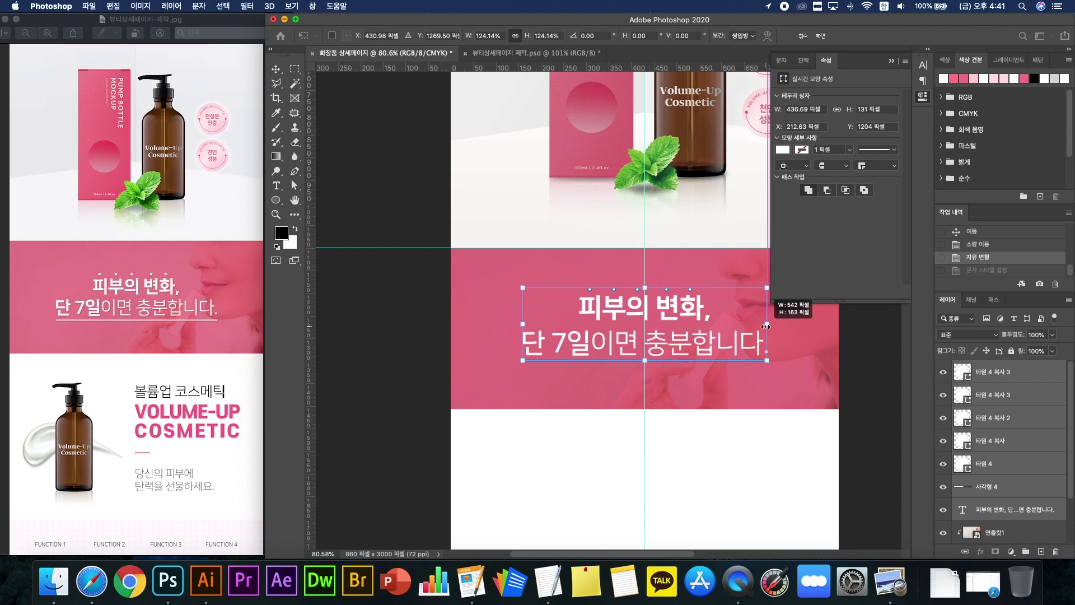
key(Return)
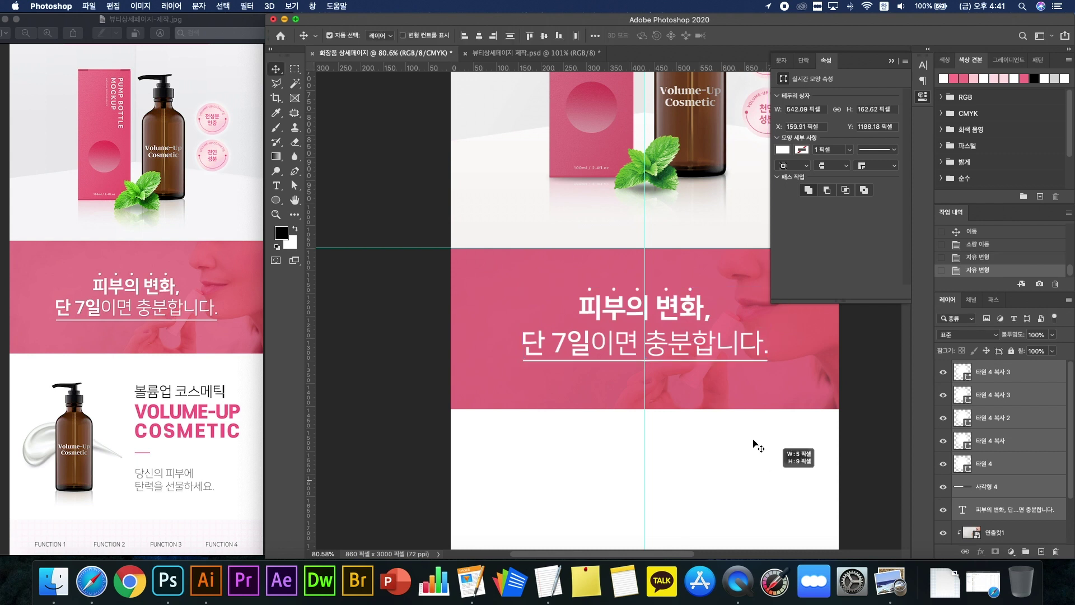
click(715, 346)
click(740, 511)
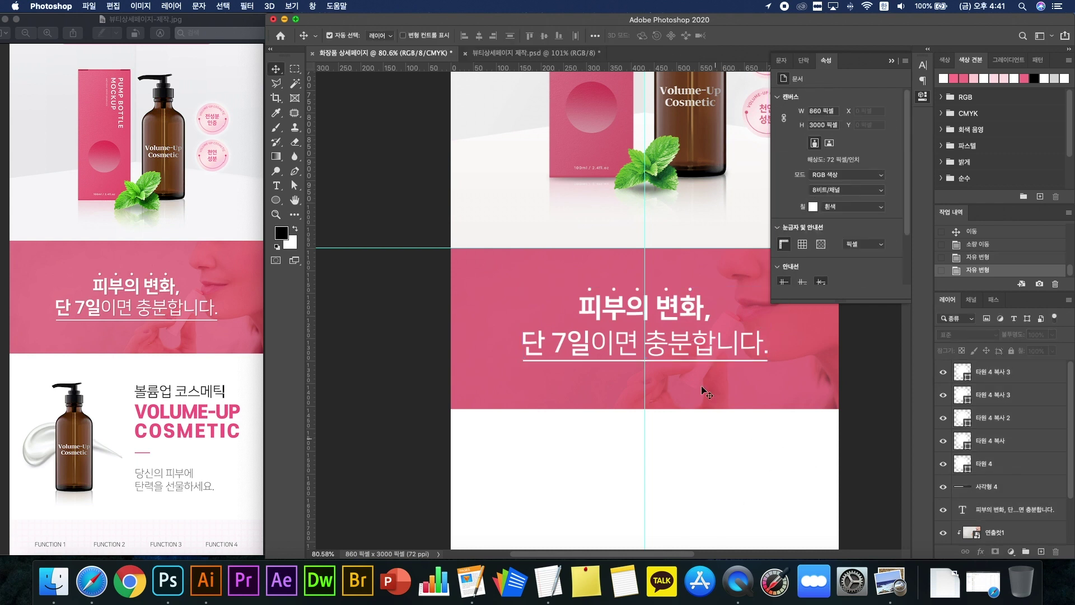
Step: Set the banner headline's font size to 60 pt
click(684, 343)
double_click(815, 209)
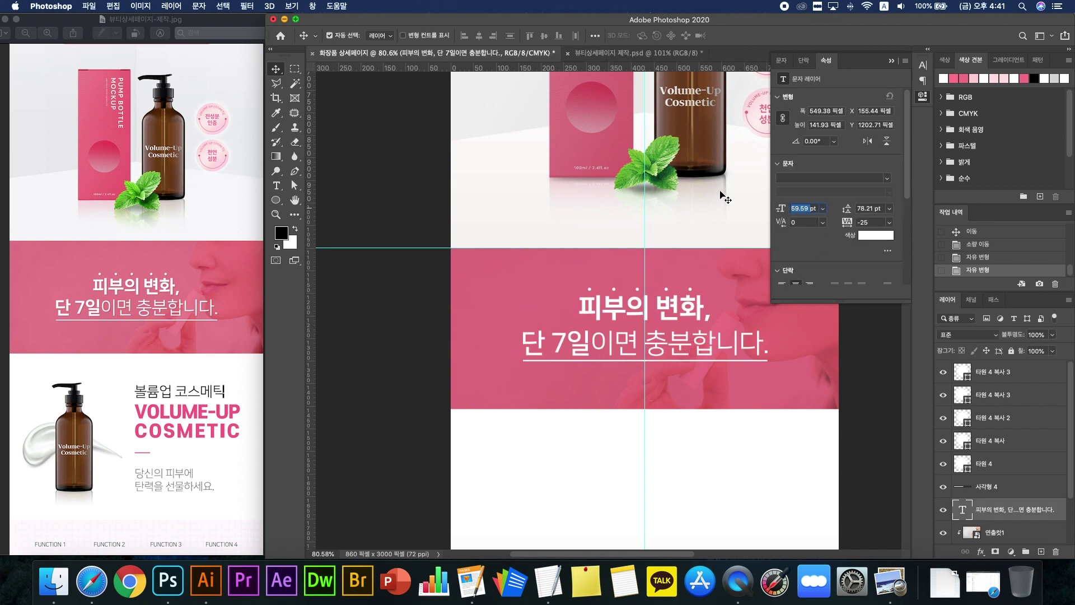
text(6)
text(0)
key(Return)
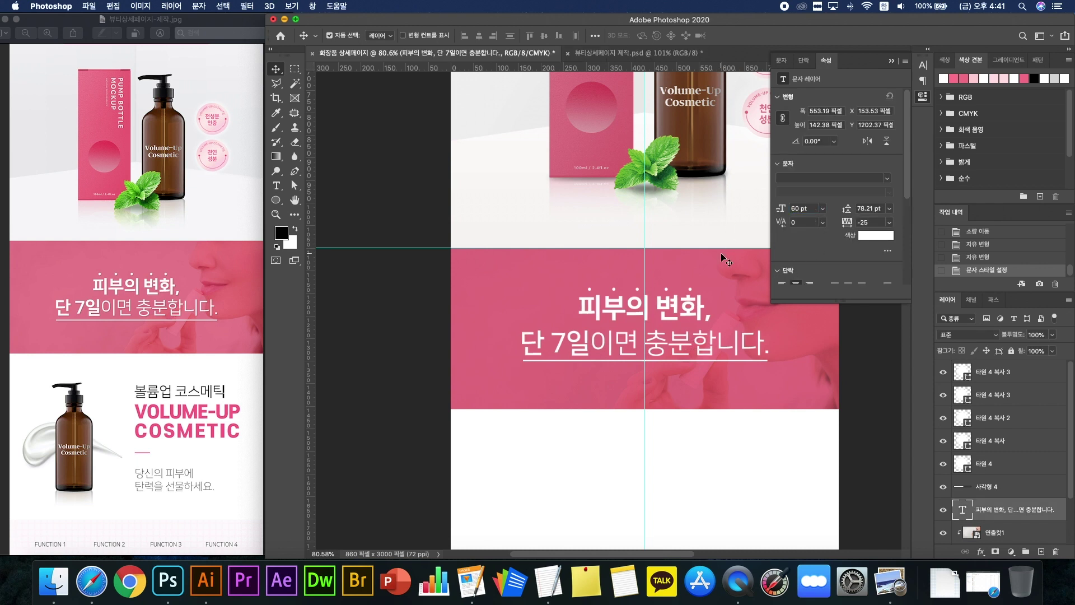
Step: Set the banner headline's leading, trying 78 pt first and settling on 75 pt
click(871, 208)
text(78)
key(Return)
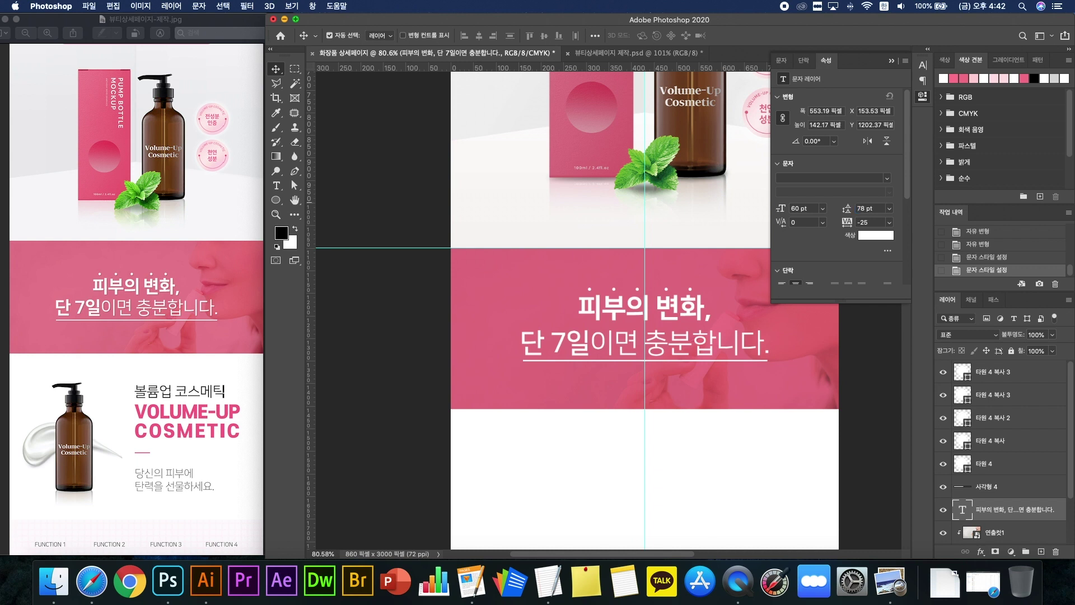
drag(867, 209, 793, 197)
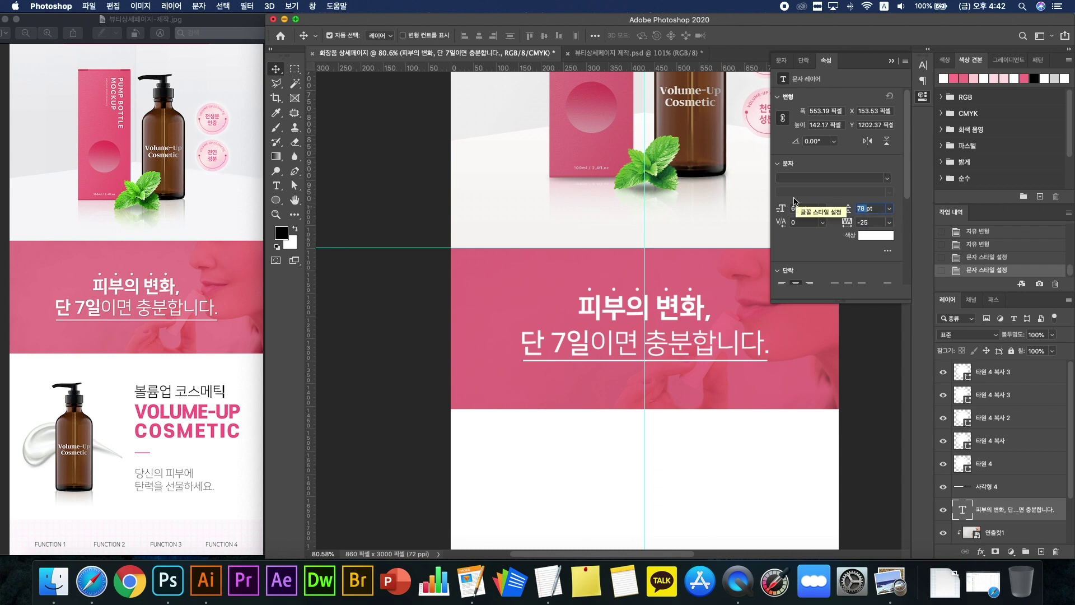
text(75)
key(Return)
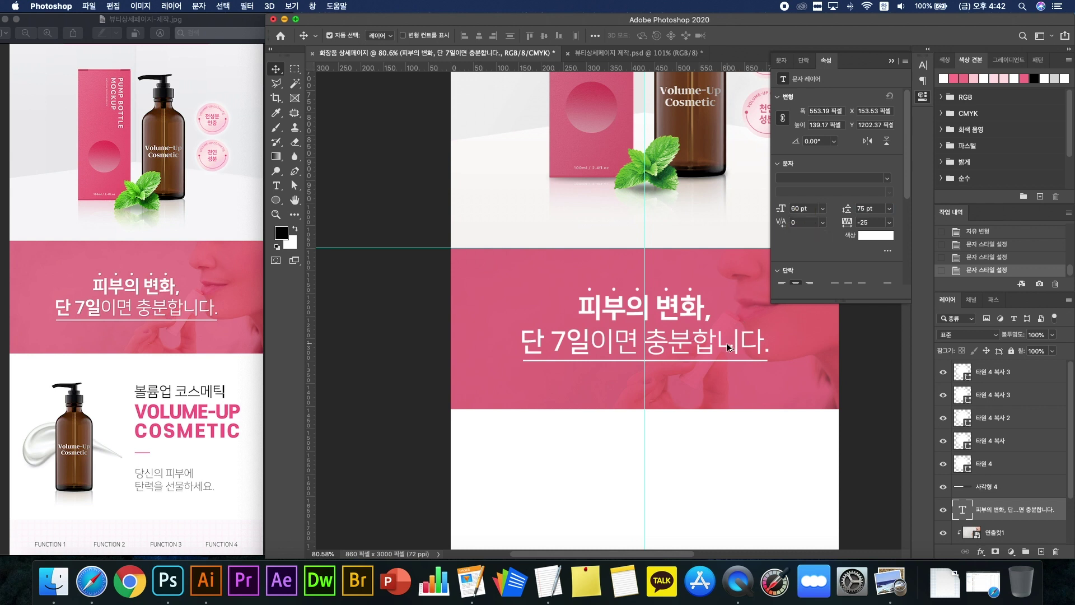
Step: Widen the underline below the headline to about 551.5 px so it spans the second text line
scroll(728, 347, up, 2)
click(772, 363)
key(super+t)
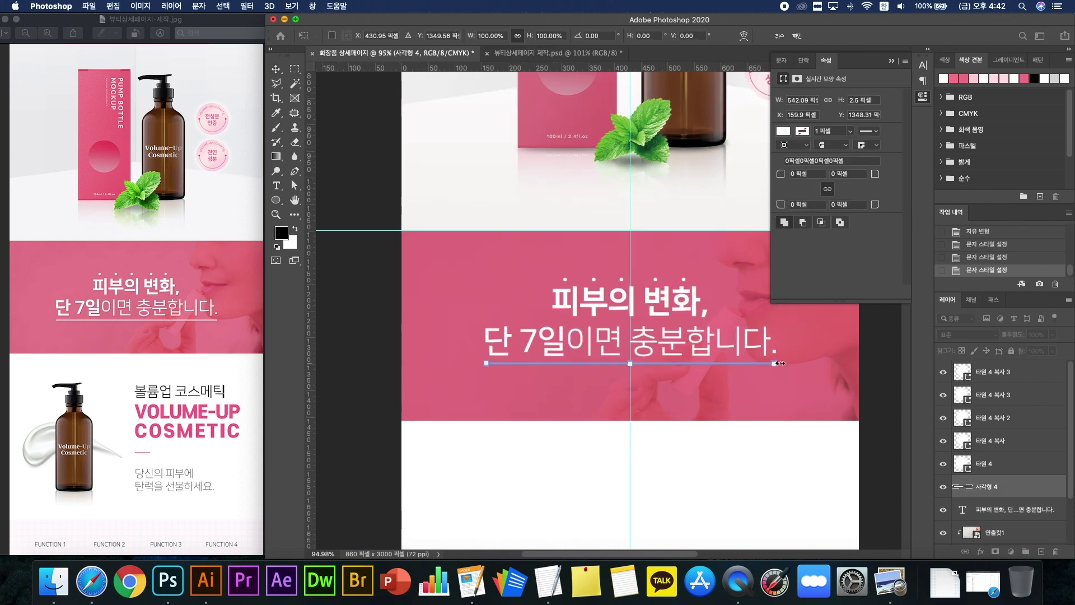
drag(780, 363, 784, 364)
key(Return)
Step: Select the five dots and enlarge their row slightly so each dot lines up with the letter below it
click(988, 372)
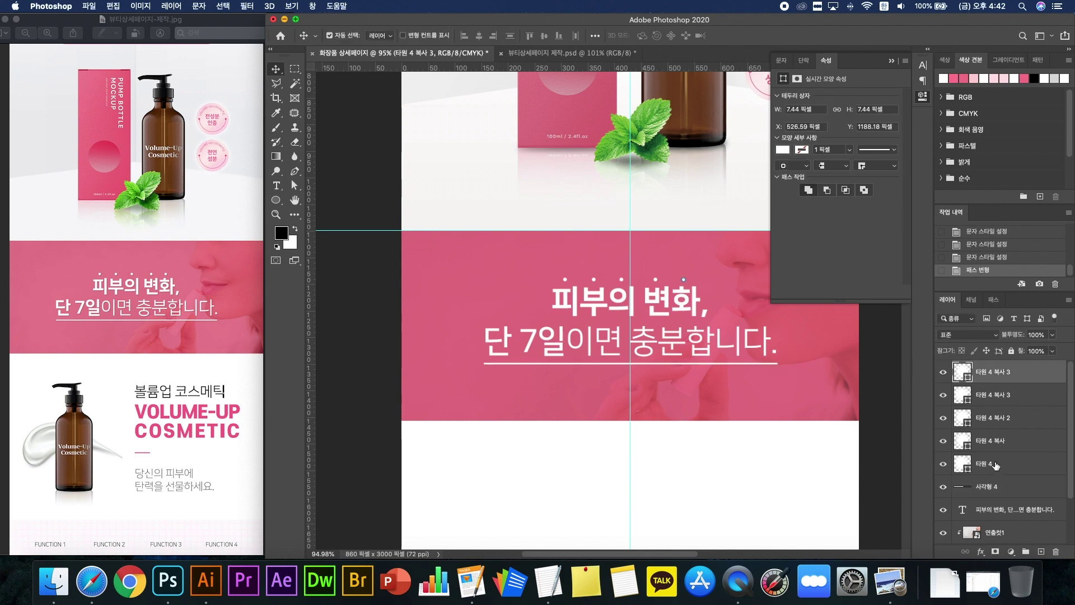
shift+click(988, 464)
key(super+t)
click(622, 197)
key(super+t)
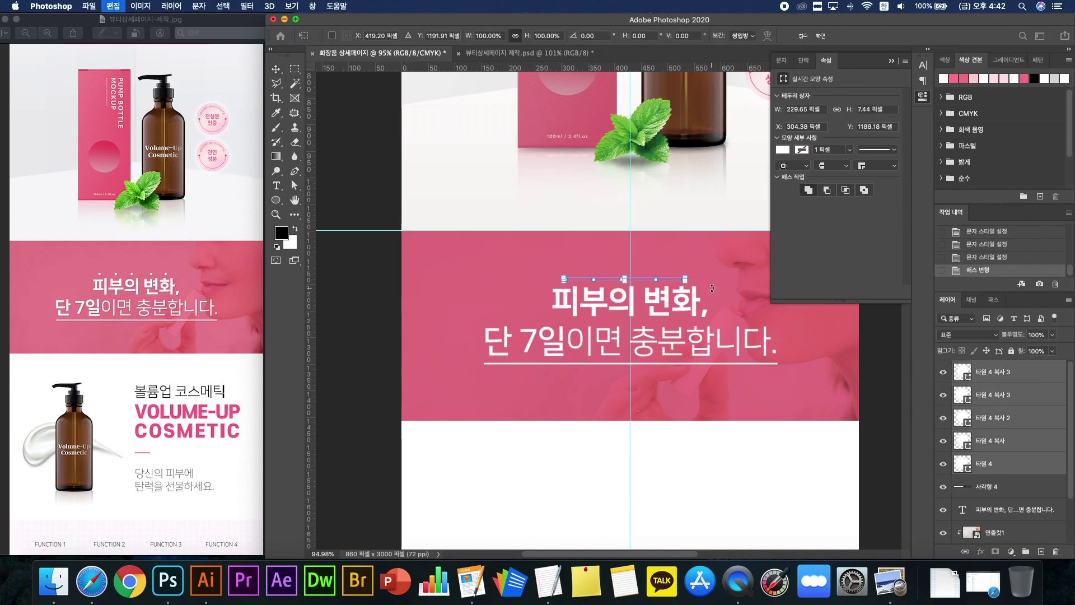
scroll(695, 274, up, 6)
drag(642, 291, 651, 291)
drag(421, 252, 735, 330)
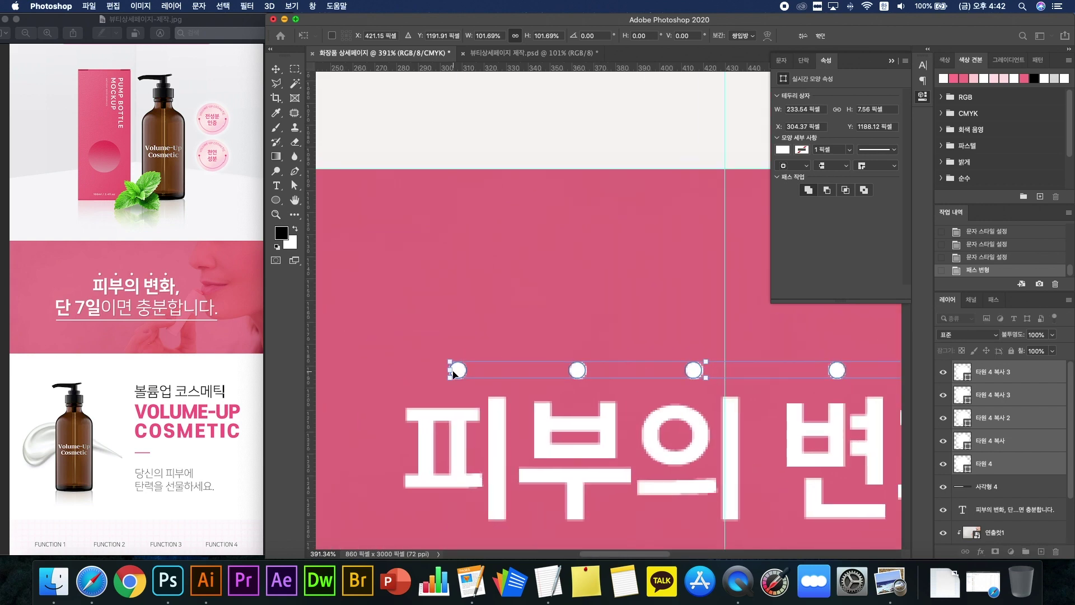
drag(449, 369, 446, 369)
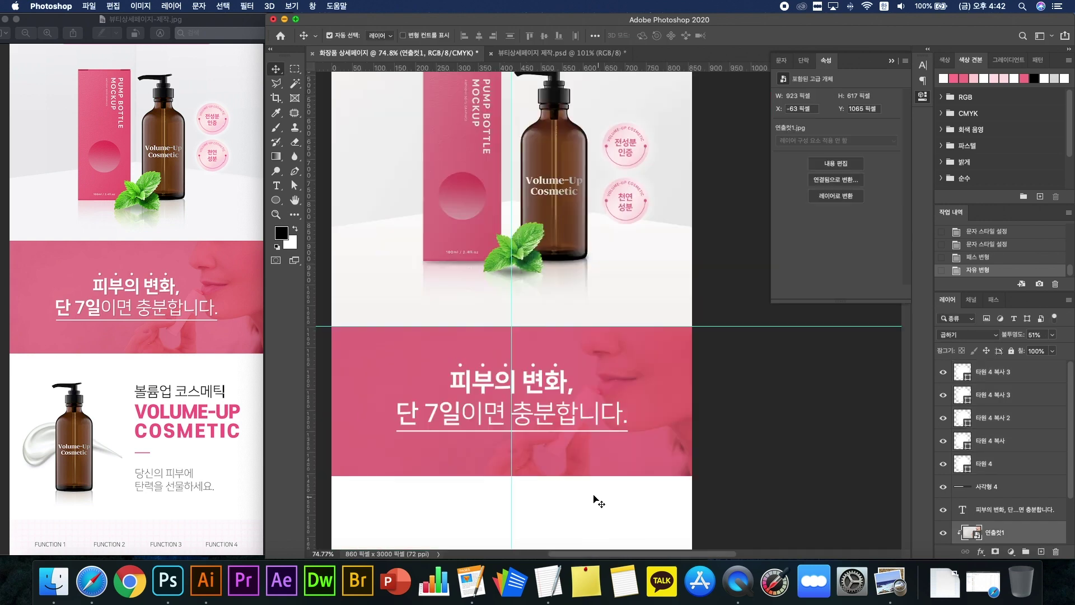
Step: Nudge the headline and its underline down together by 1 px
click(994, 509)
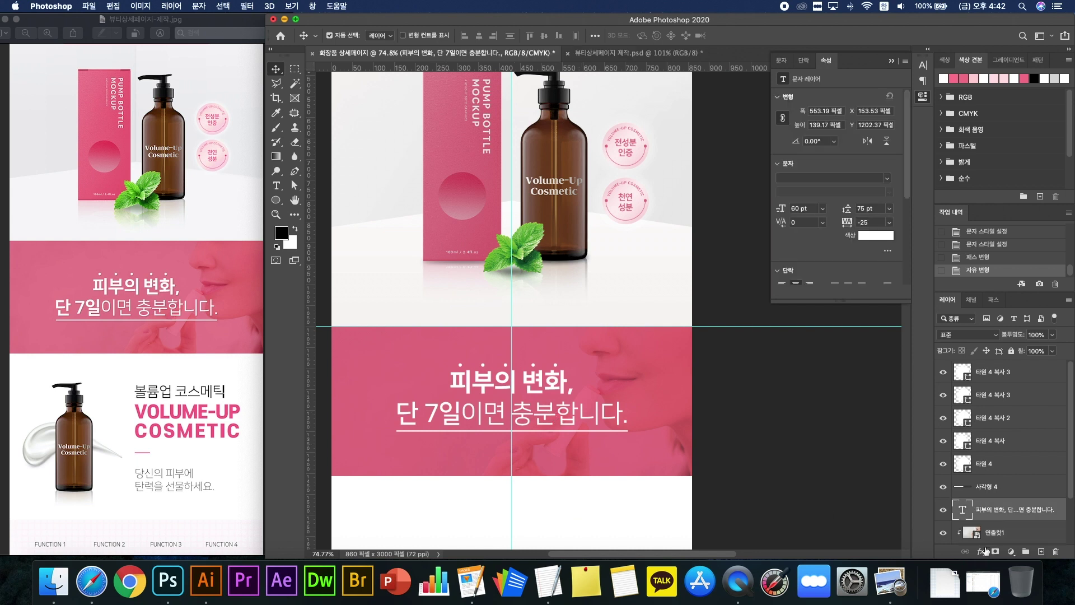
click(988, 497)
key(Down)
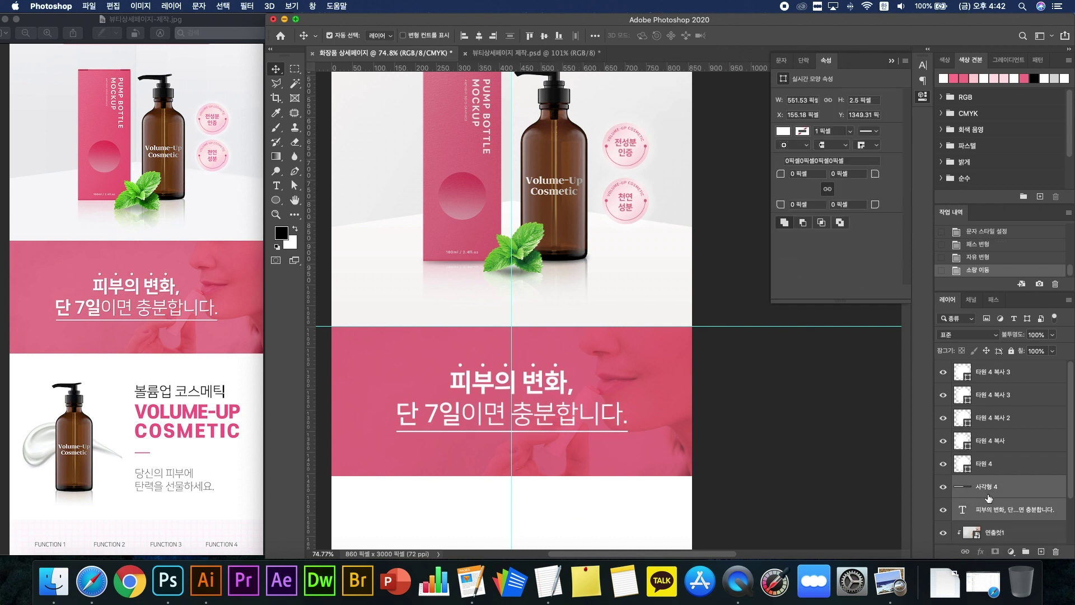
drag(744, 486, 597, 455)
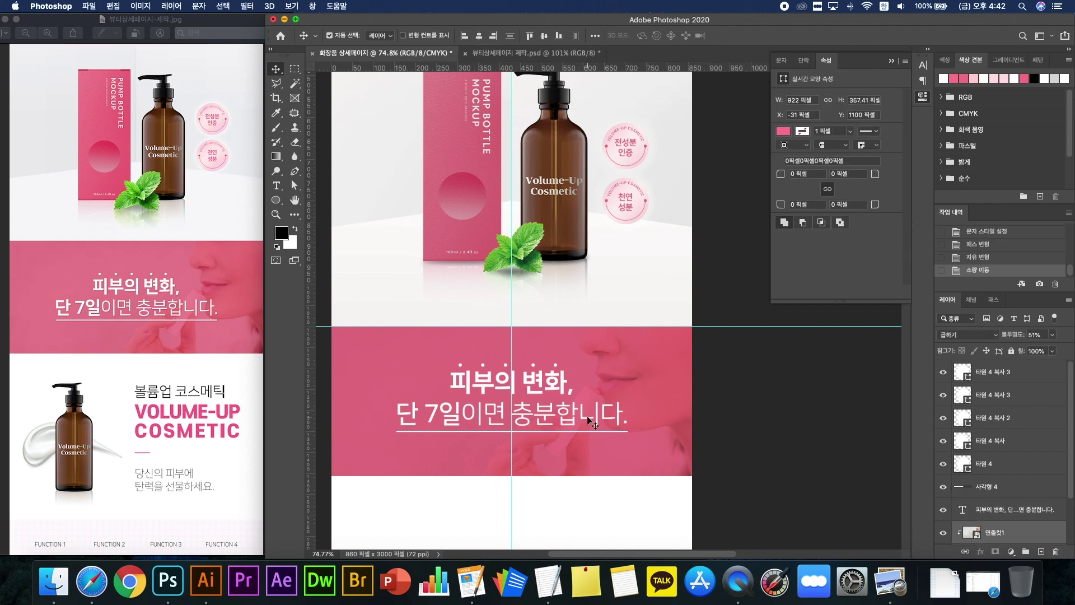
Step: Group the headline, the underline and the five dots into one layer group
click(588, 417)
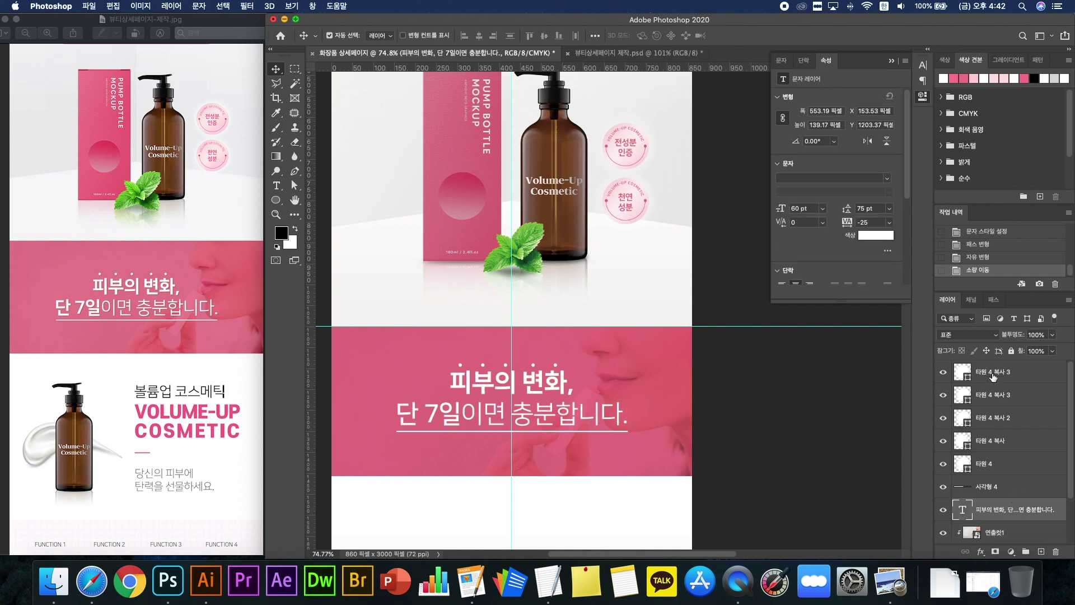
shift+click(992, 375)
key(super+g)
Step: Add a drop shadow to the headline group with an angle of 132° and 71% opacity
click(980, 551)
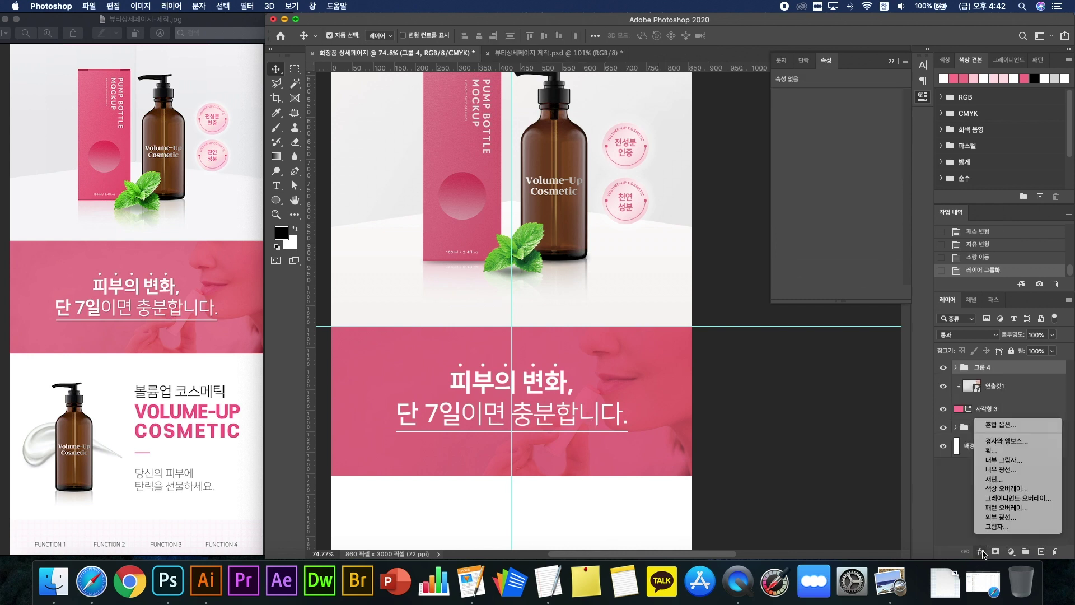
click(999, 527)
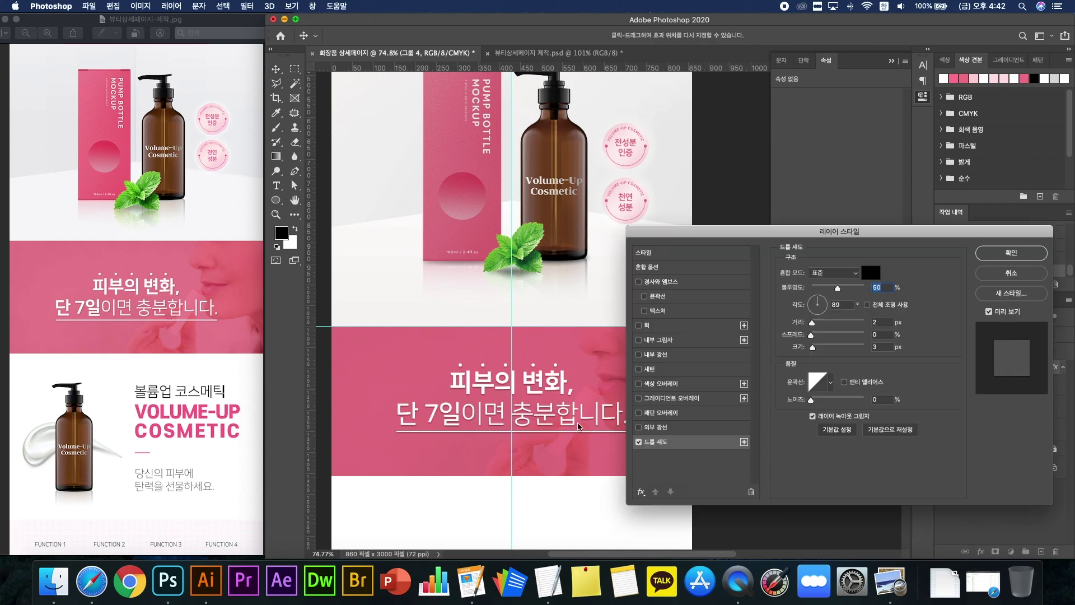
scroll(570, 413, up, 5)
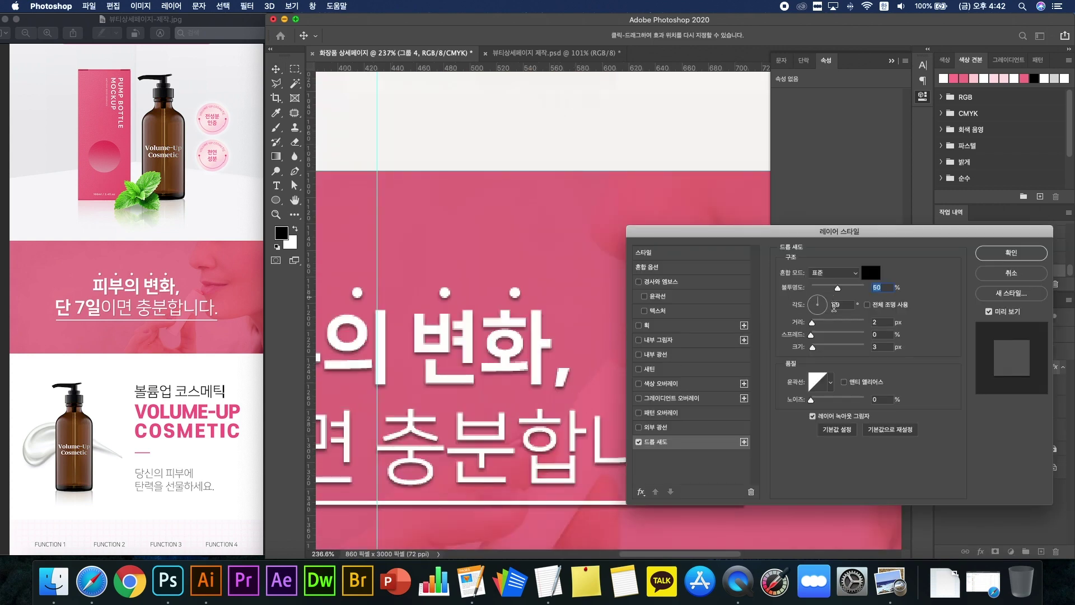
click(816, 301)
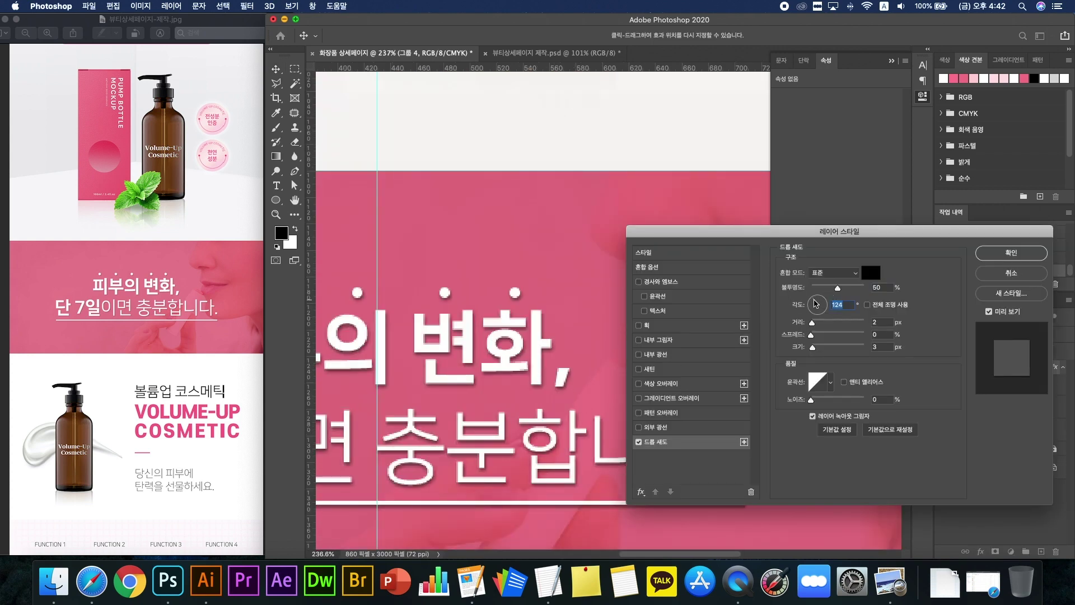
drag(838, 287, 849, 289)
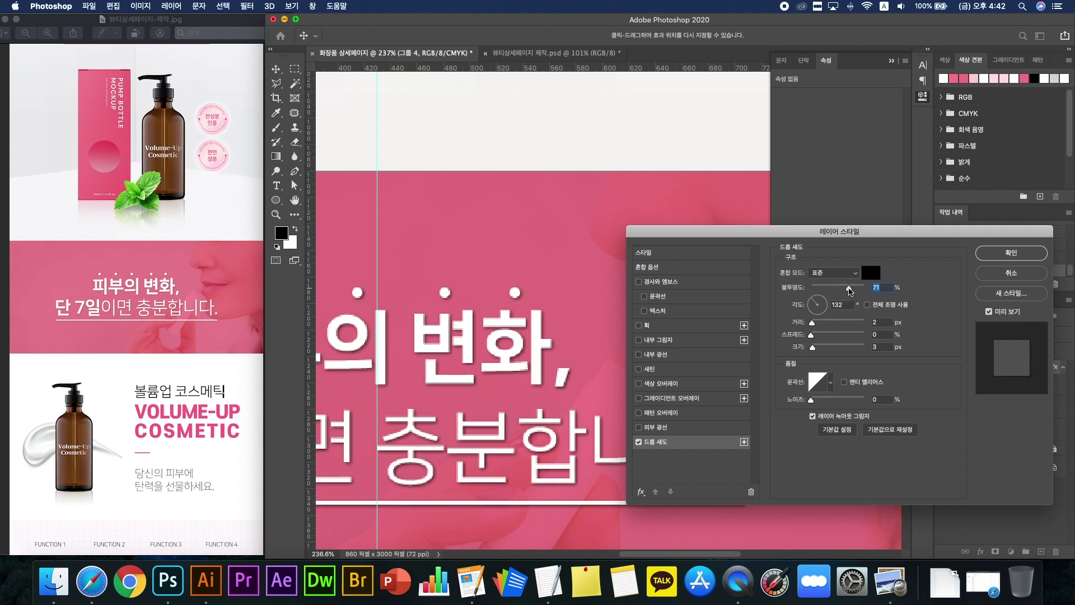
Step: Try the Multiply and Color Burn blend modes on the drop shadow and return it to Normal
click(853, 274)
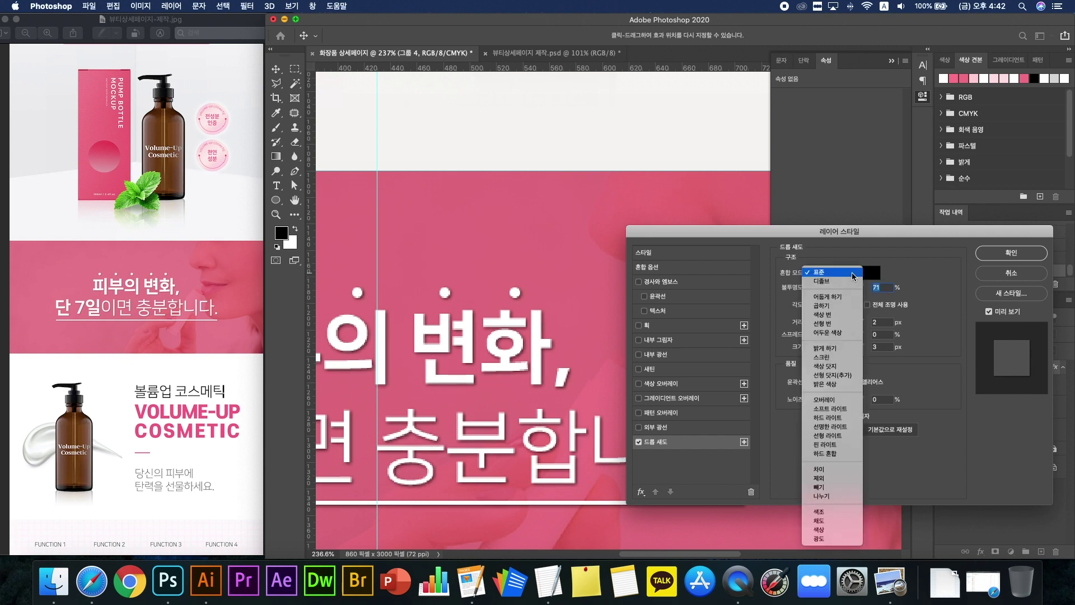
click(843, 305)
click(844, 275)
click(842, 281)
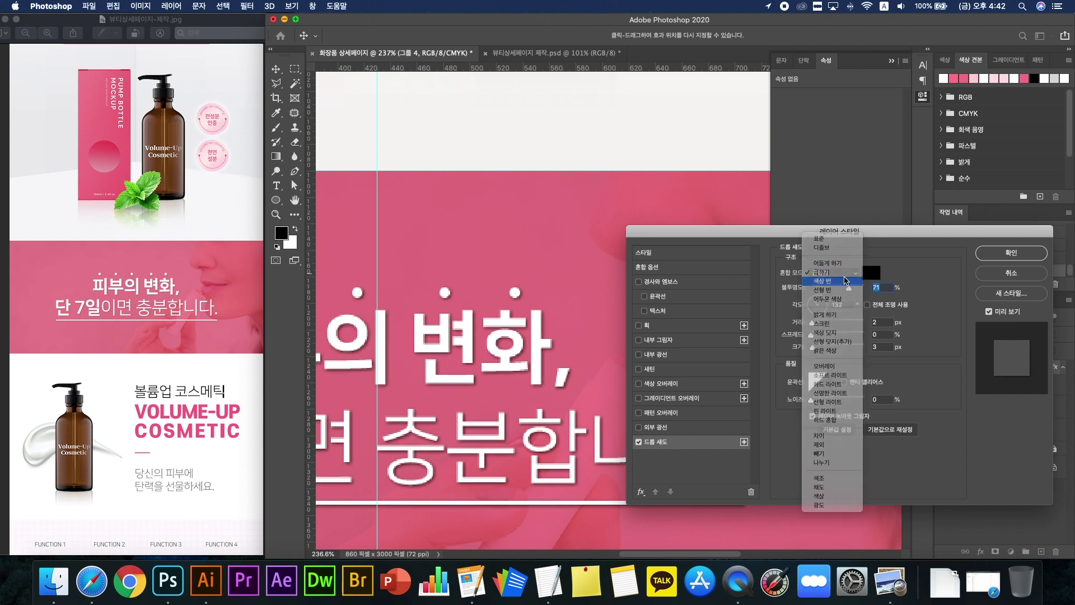
click(842, 273)
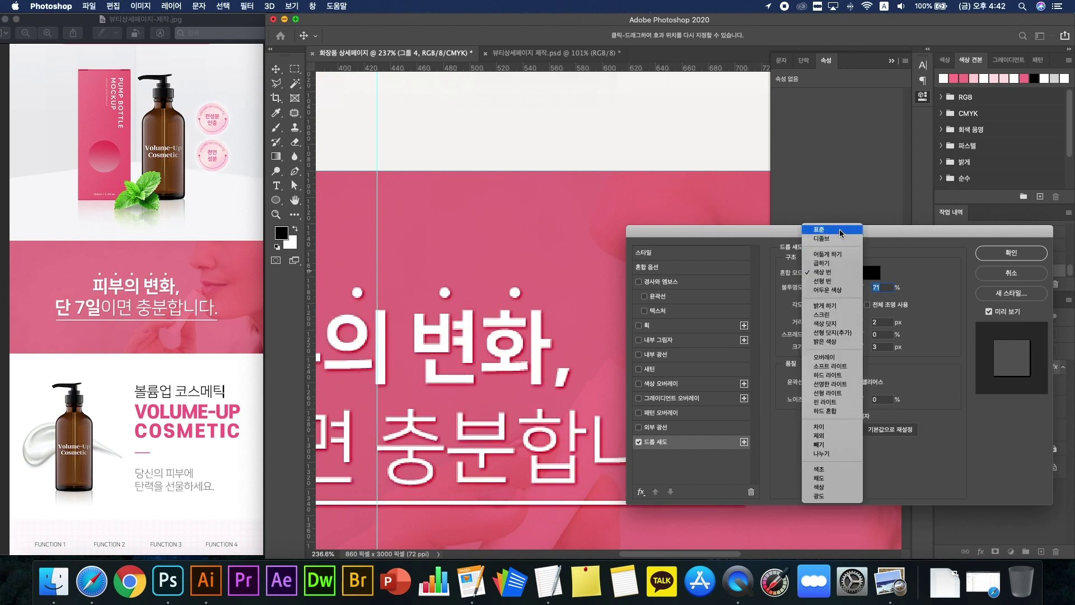
click(840, 230)
Step: Lower the drop shadow's opacity to 52% and set its blend mode to Color Burn
drag(848, 287, 838, 288)
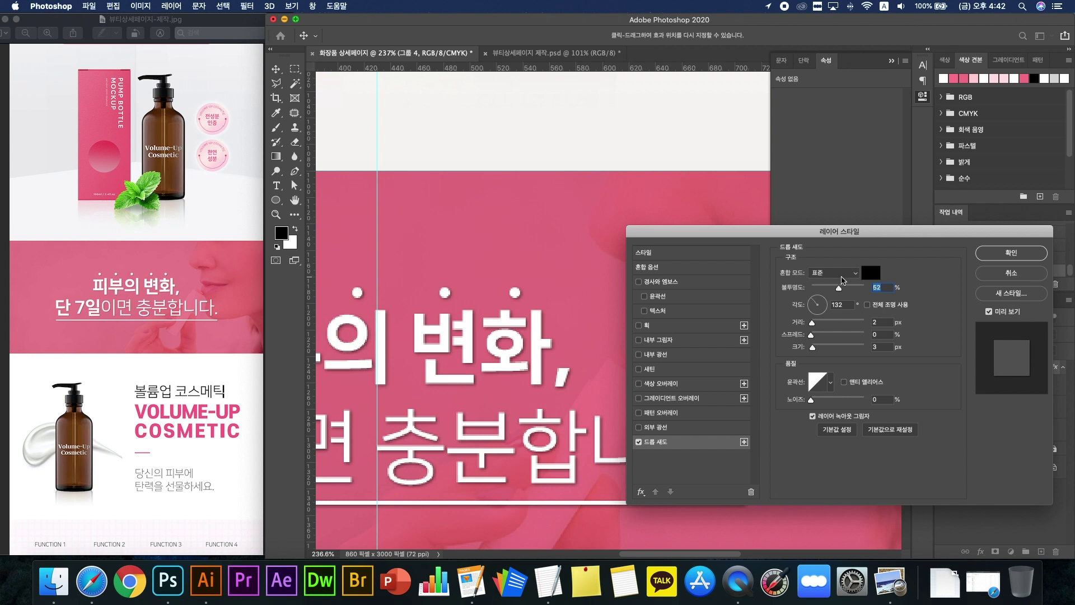
click(843, 272)
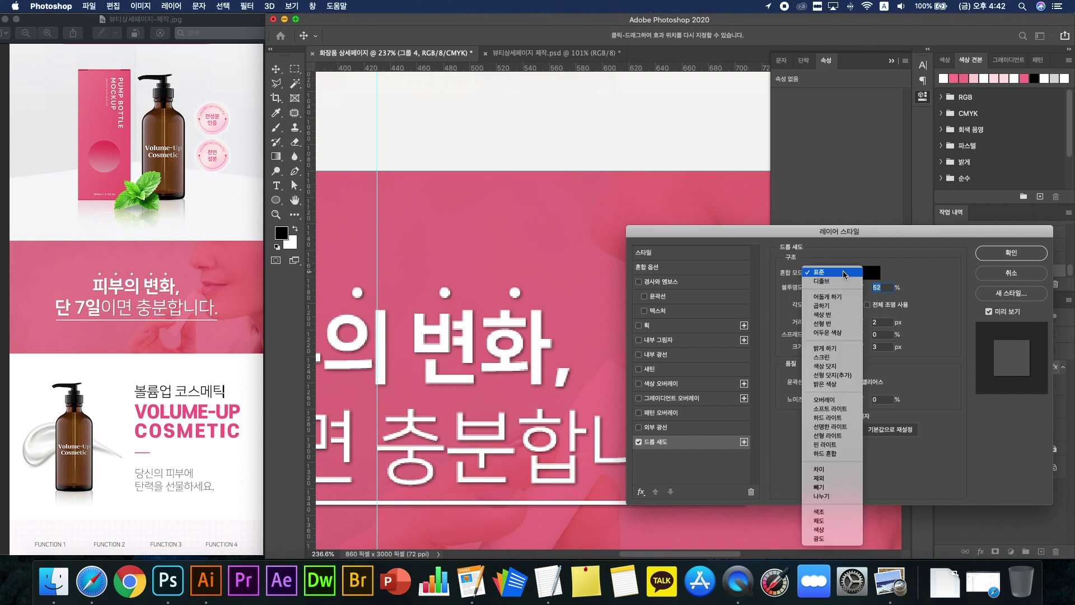
click(839, 305)
click(844, 275)
click(846, 281)
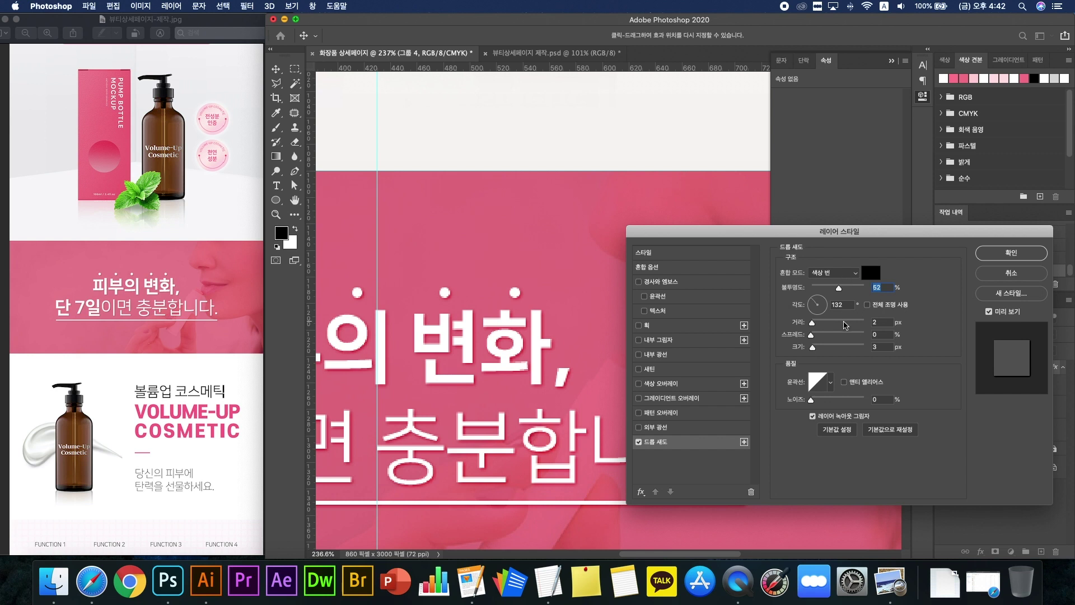
Step: Set the drop shadow's distance to 3 px and its opacity to 32%, and apply the layer style
drag(812, 346, 813, 327)
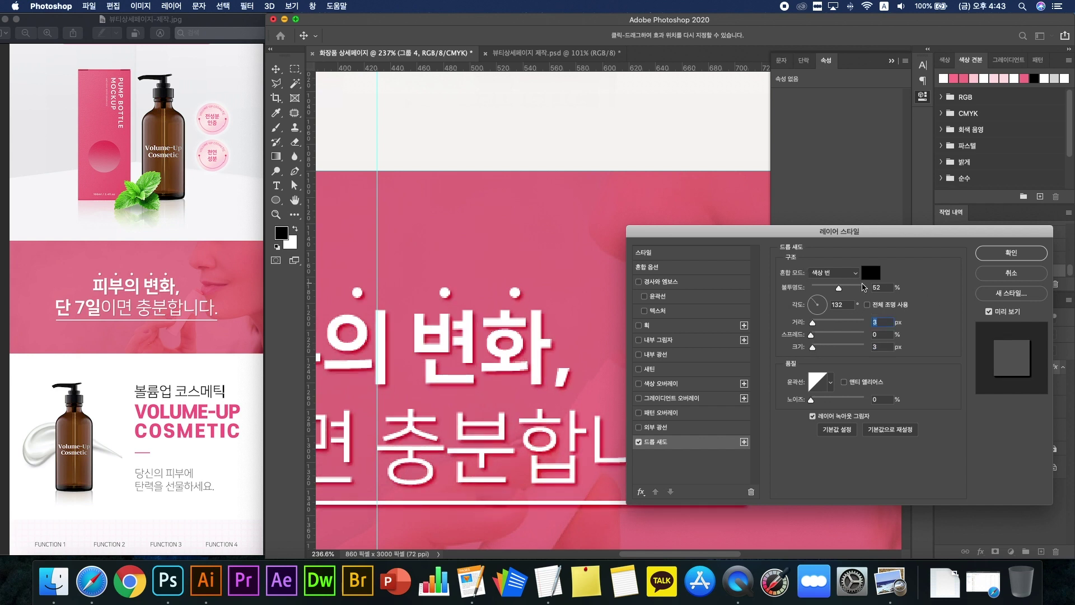
drag(838, 288, 828, 290)
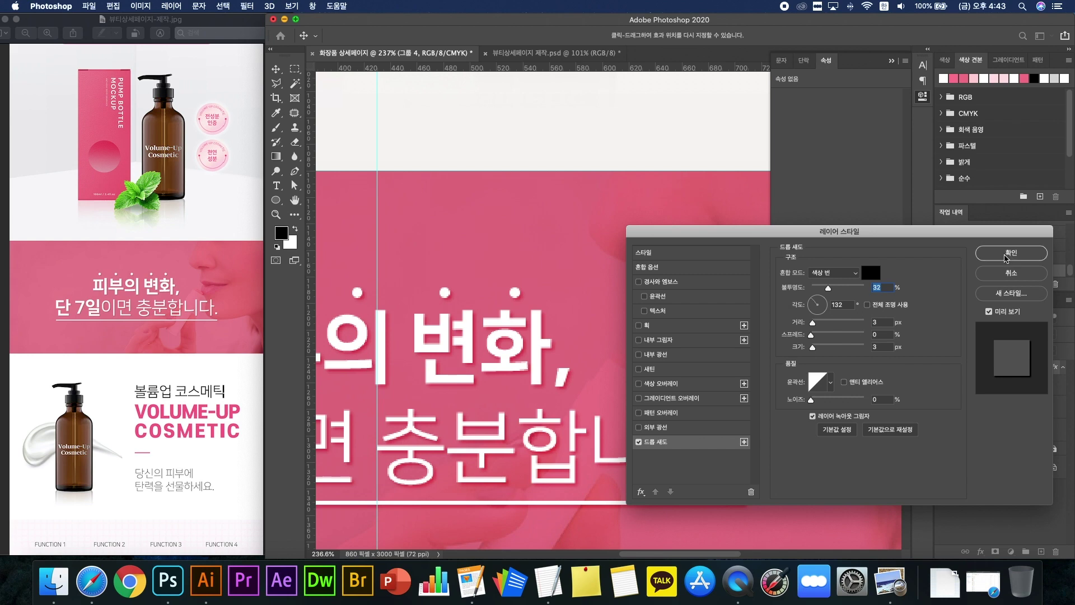
click(1009, 254)
Step: Compare the headline group with and without its drop shadow by toggling the effect's visibility, leaving it on
scroll(687, 386, down, 5)
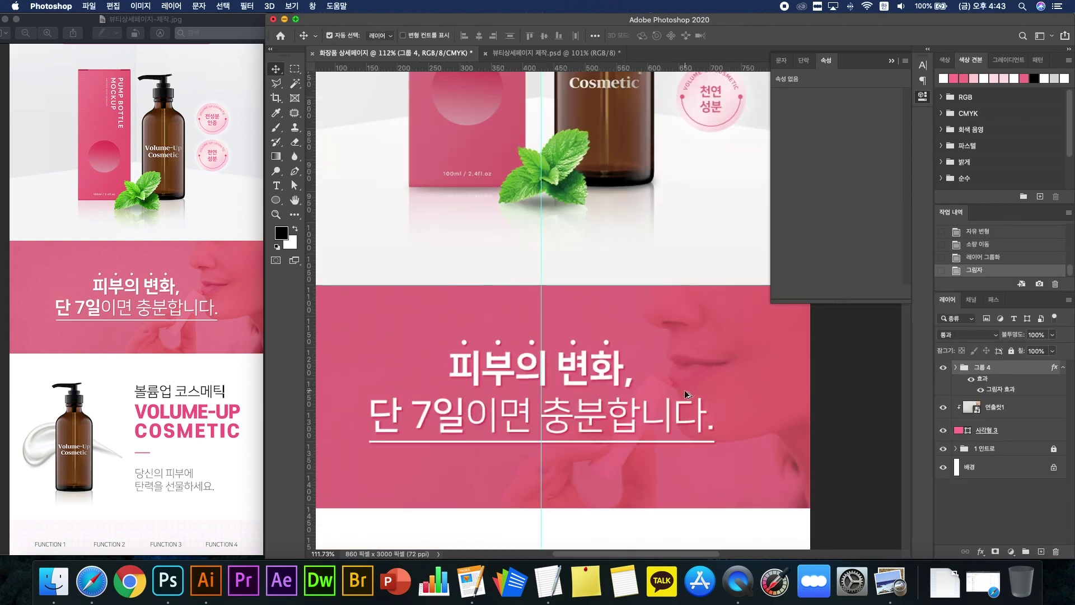
click(972, 379)
click(972, 379)
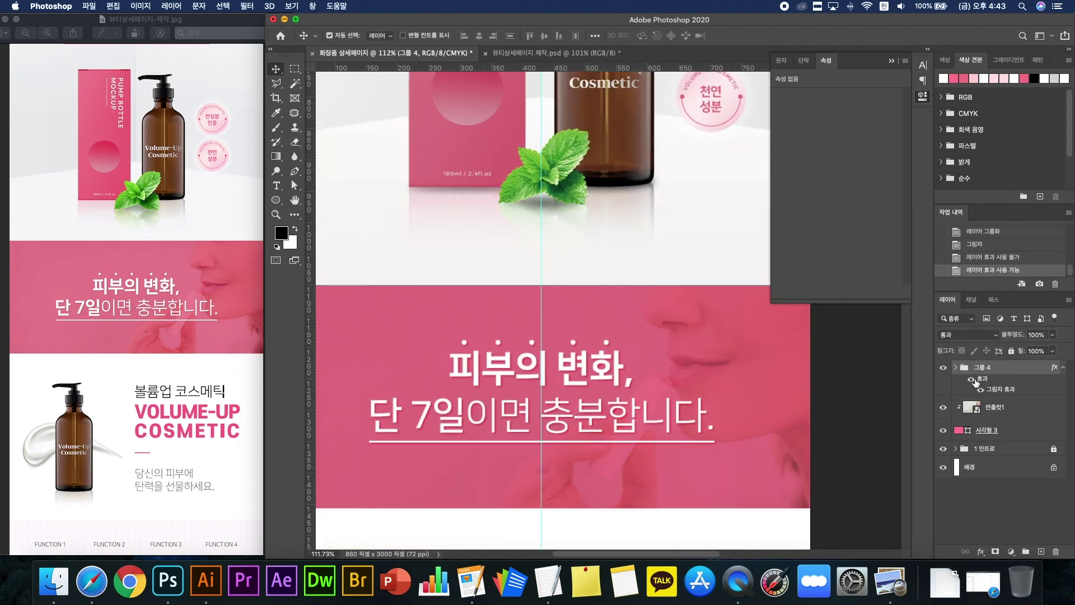
click(972, 379)
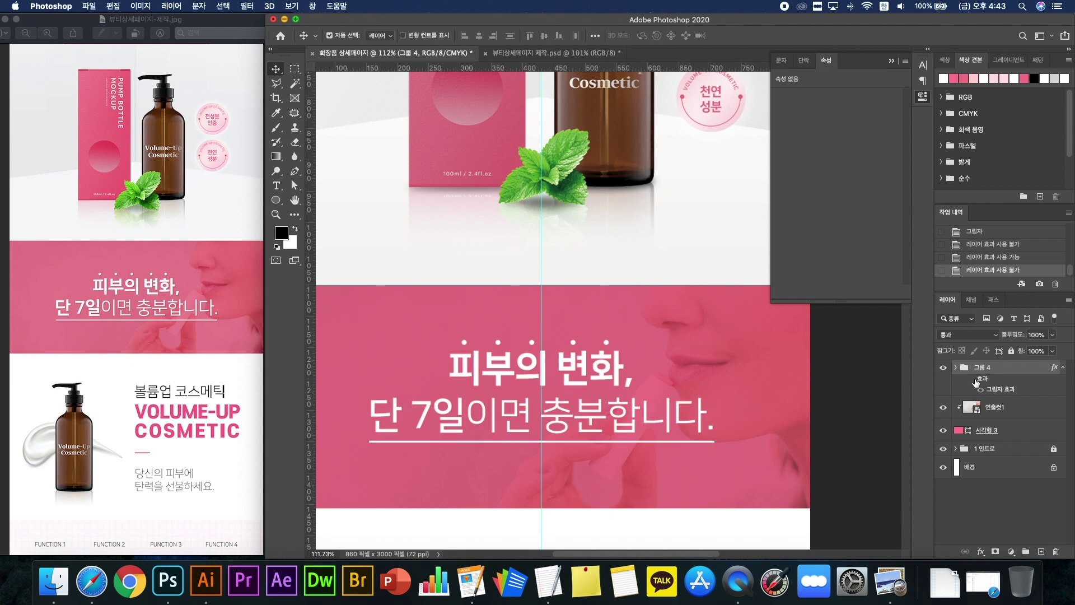
click(972, 379)
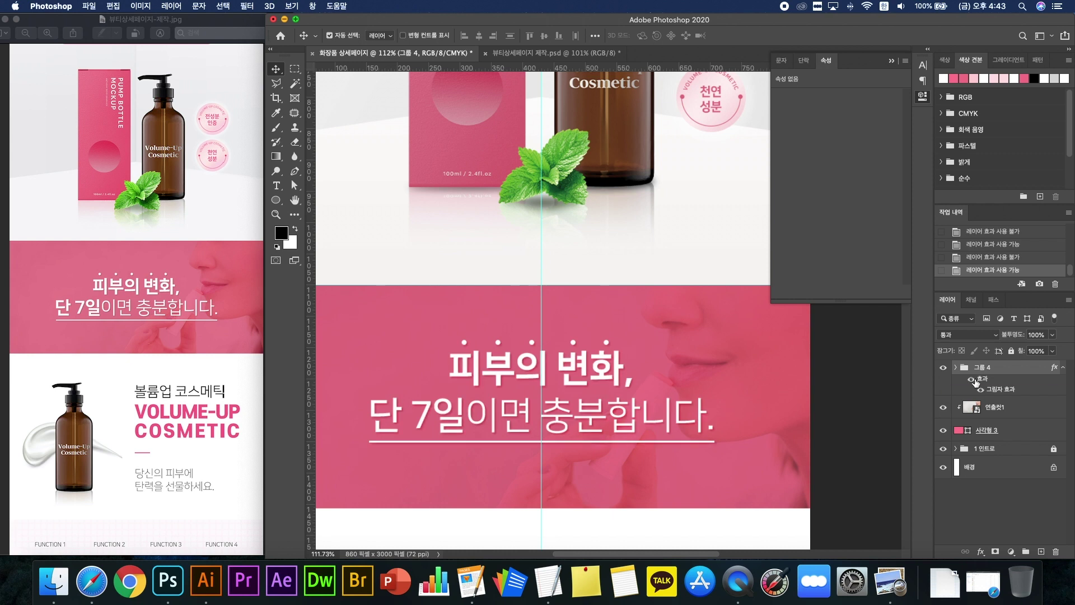
Step: Recheck the headline group's shadow effect, collapse its effects list, deselect the layers and review the pink banner within the whole page
click(973, 379)
click(973, 379)
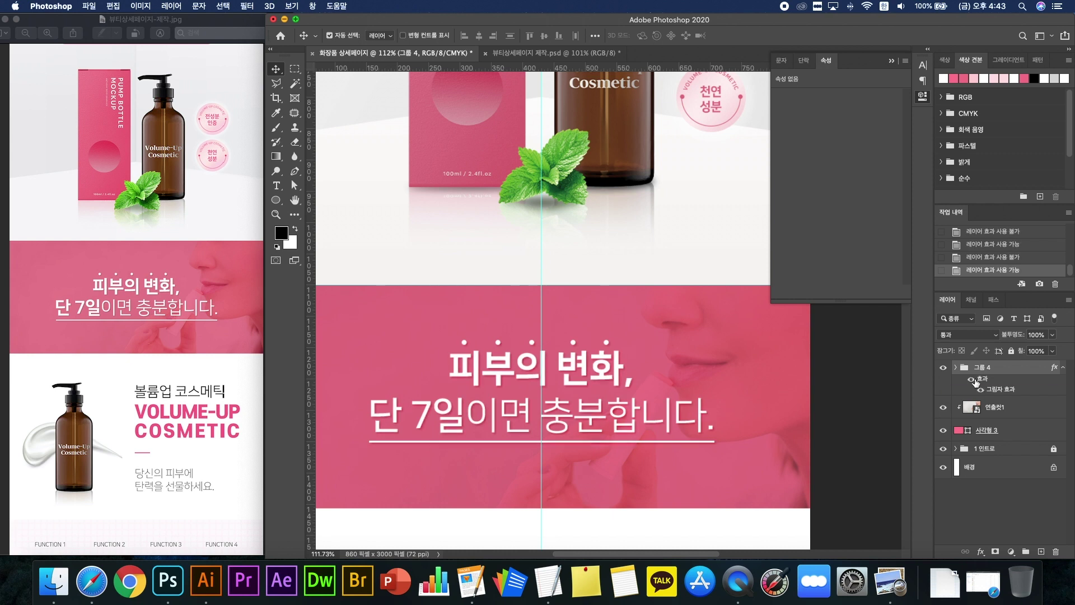
click(1063, 368)
click(851, 416)
scroll(851, 416, down, 5)
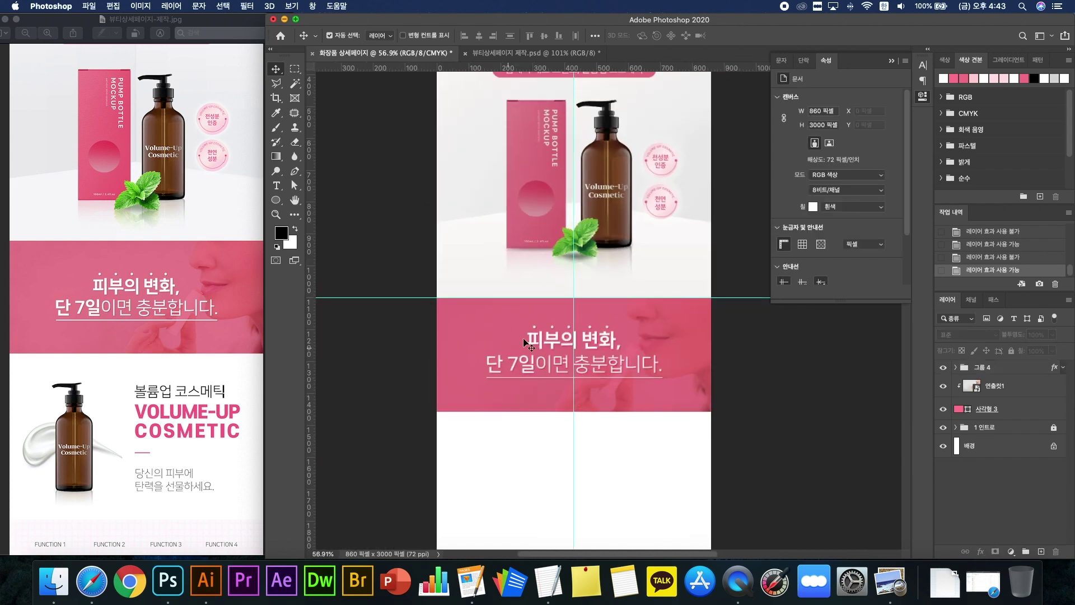
scroll(526, 343, up, 4)
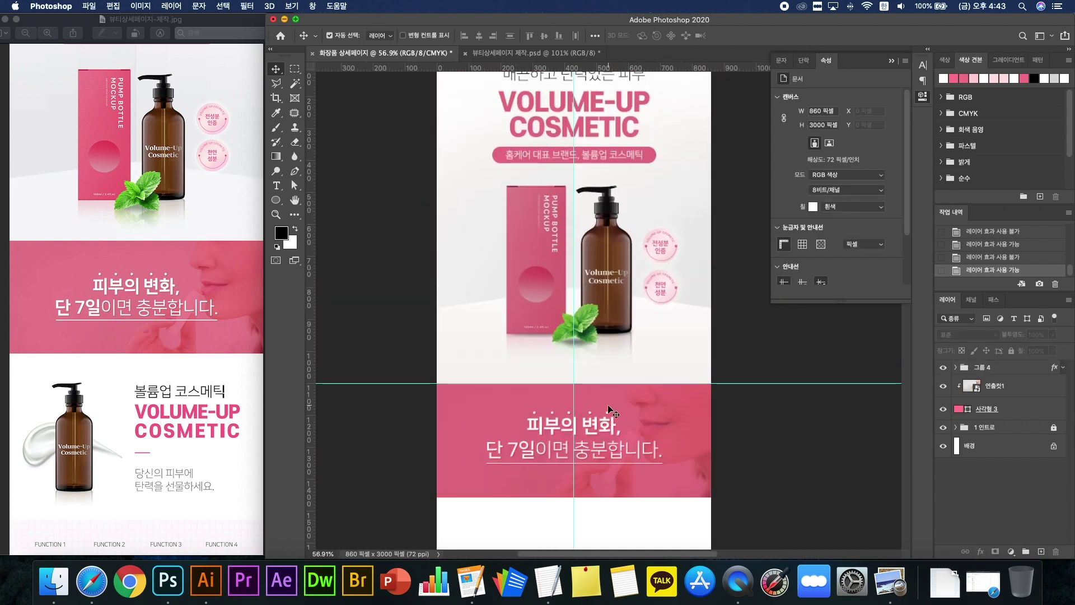
Step: Switch to the reference image in Preview, examine the layout of the sections below the pink banner, and return to Photoshop
click(215, 385)
scroll(214, 380, down, 3)
scroll(214, 380, down, 2)
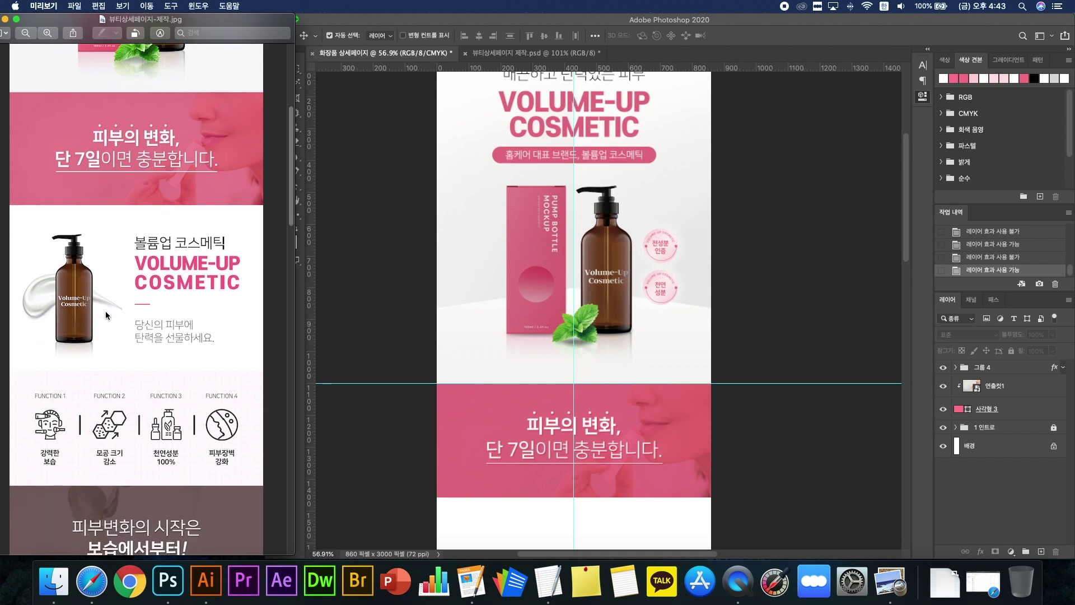
scroll(228, 452, down, 6)
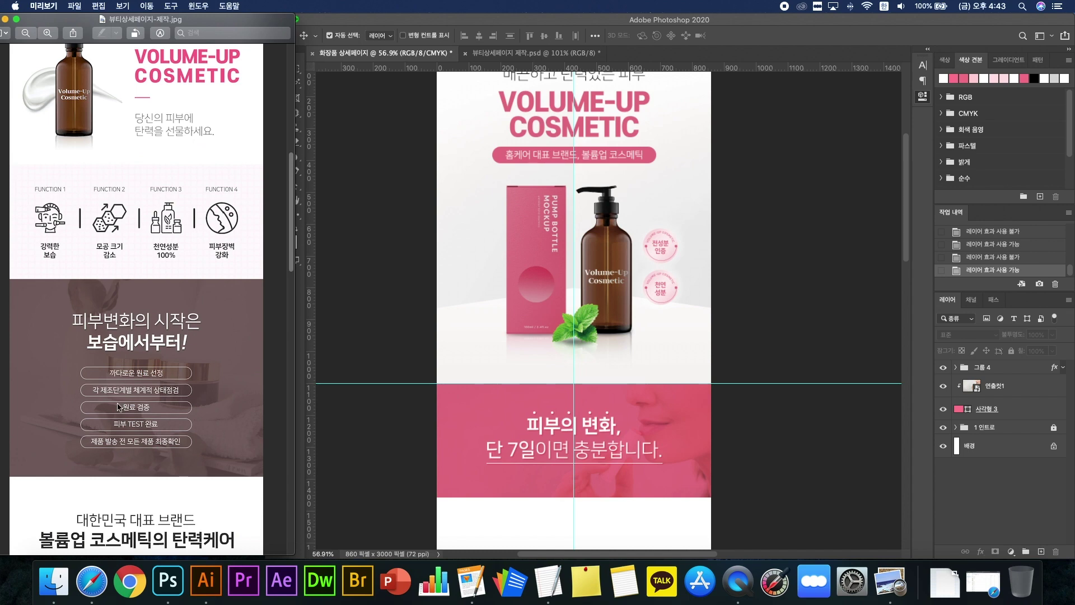
scroll(197, 432, down, 3)
scroll(197, 433, down, 20)
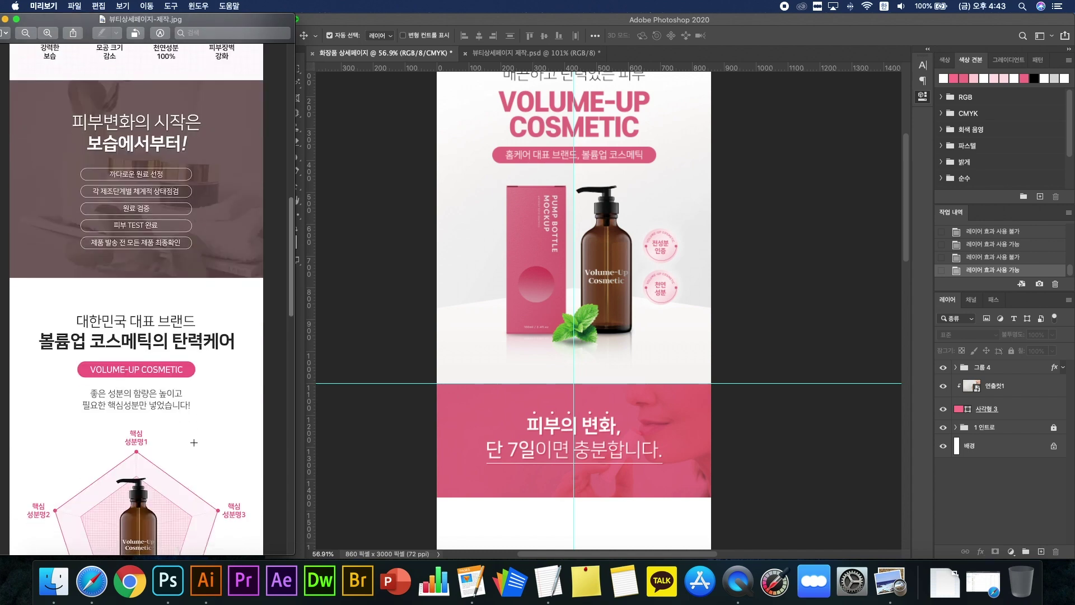
scroll(193, 442, up, 20)
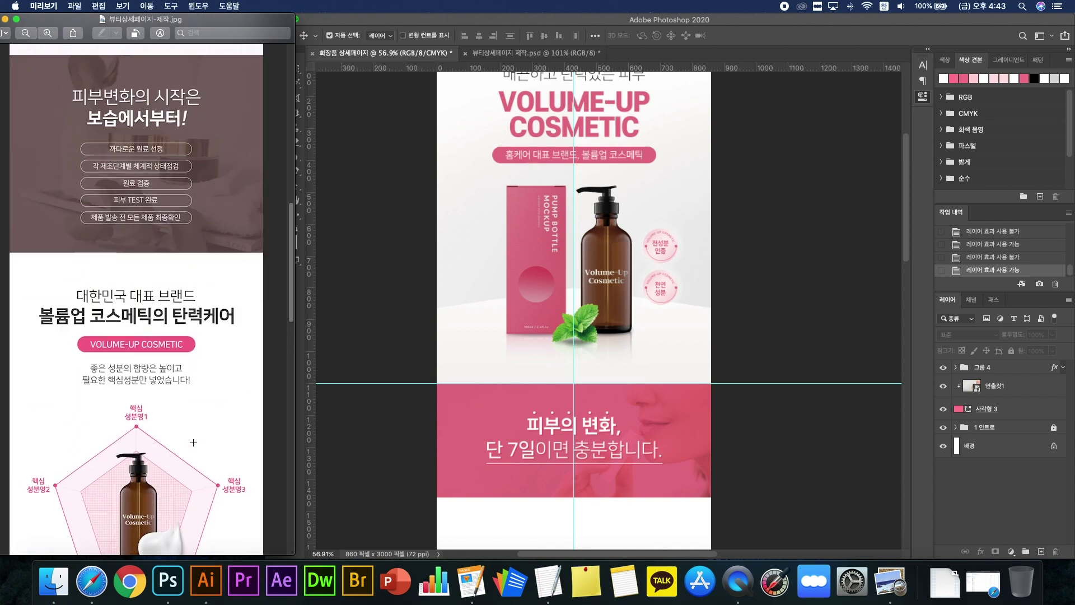
scroll(207, 431, down, 2)
click(298, 410)
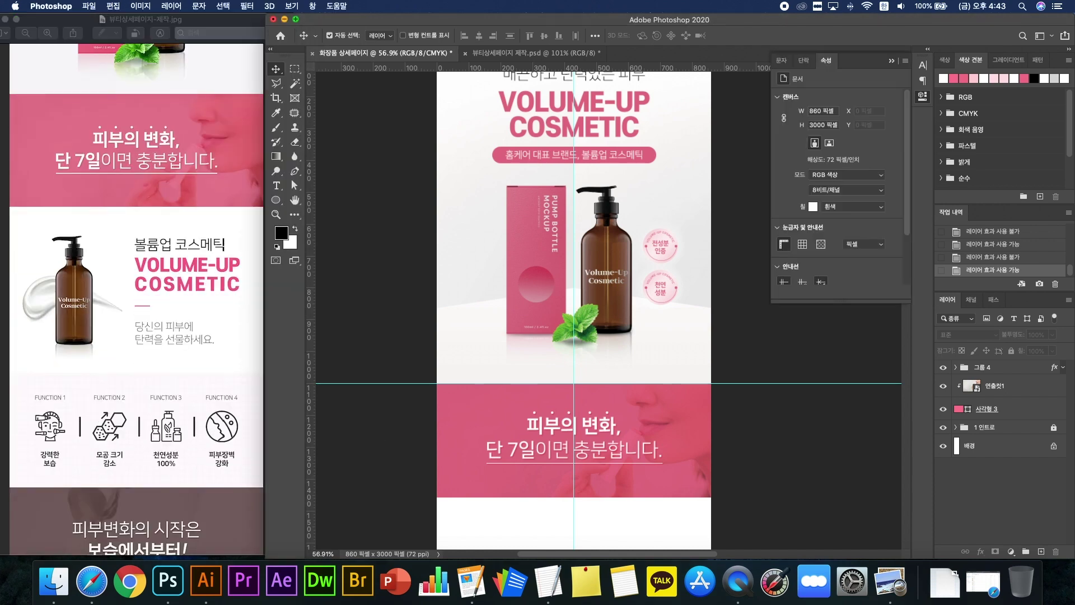